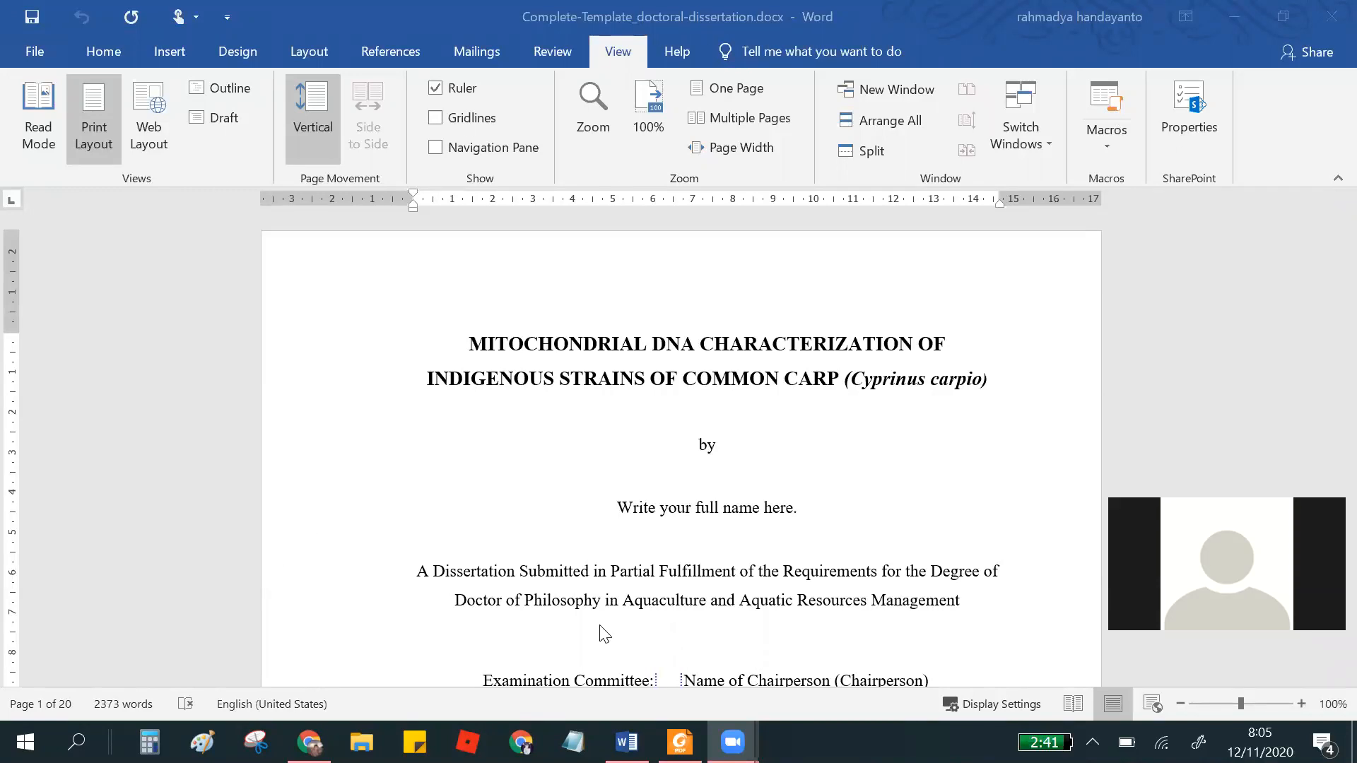
- Create a blank document alongside the open doctoral dissertation template and look at the help commands
left_click(367, 514)
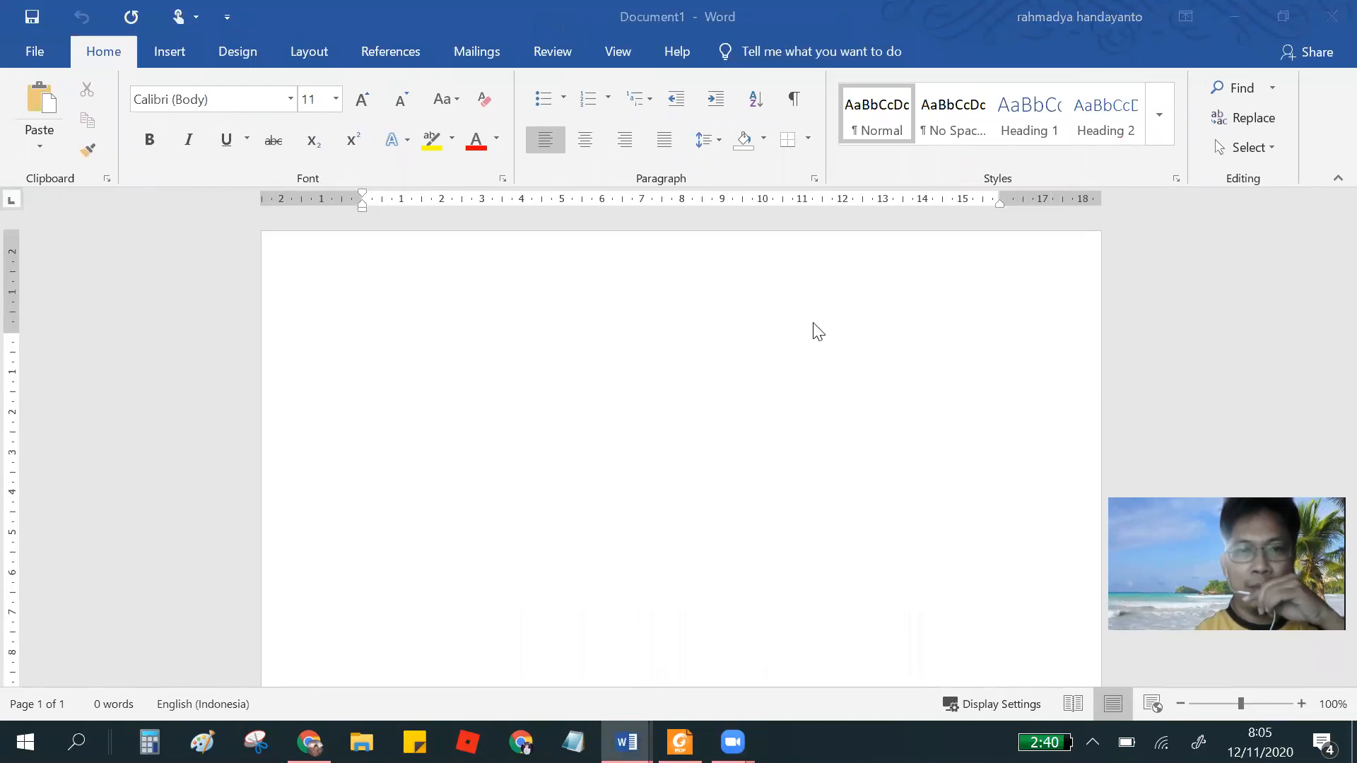
left_click(911, 242)
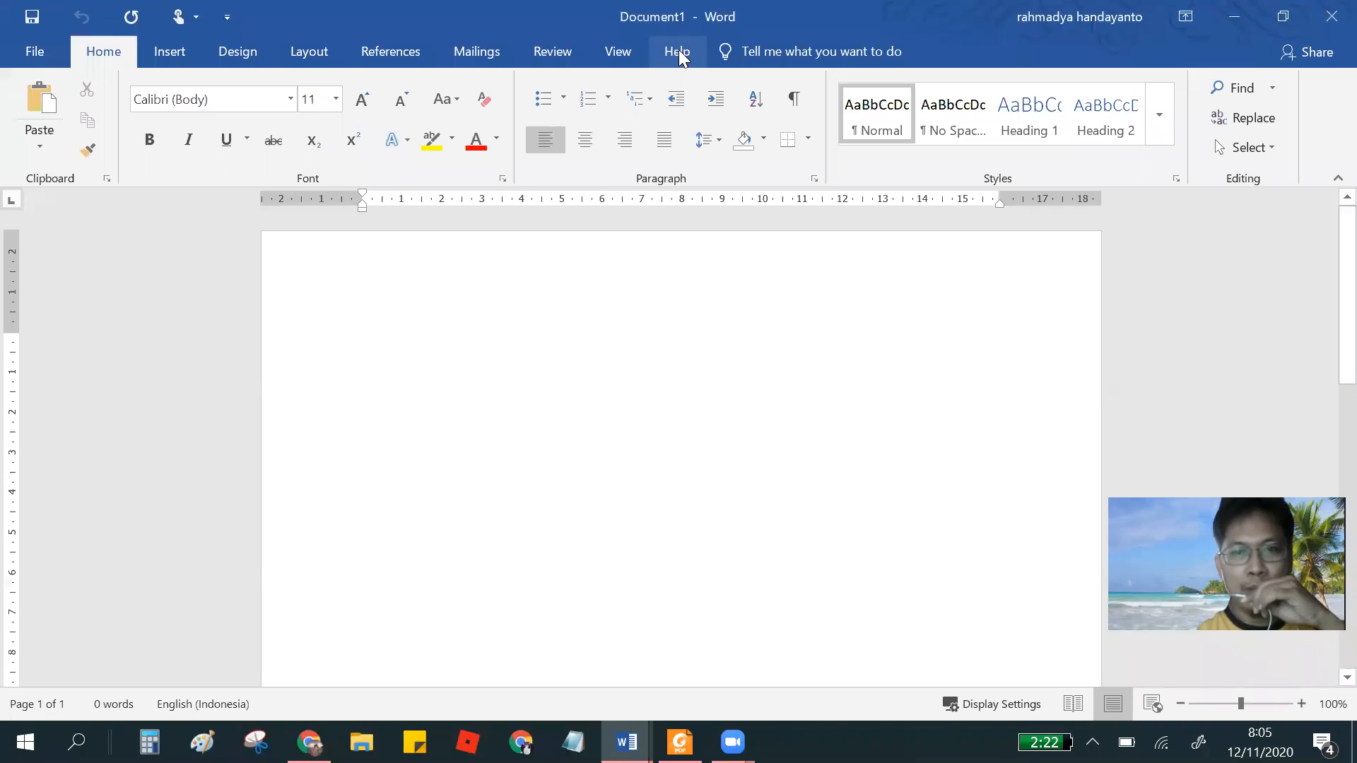
left_click(677, 51)
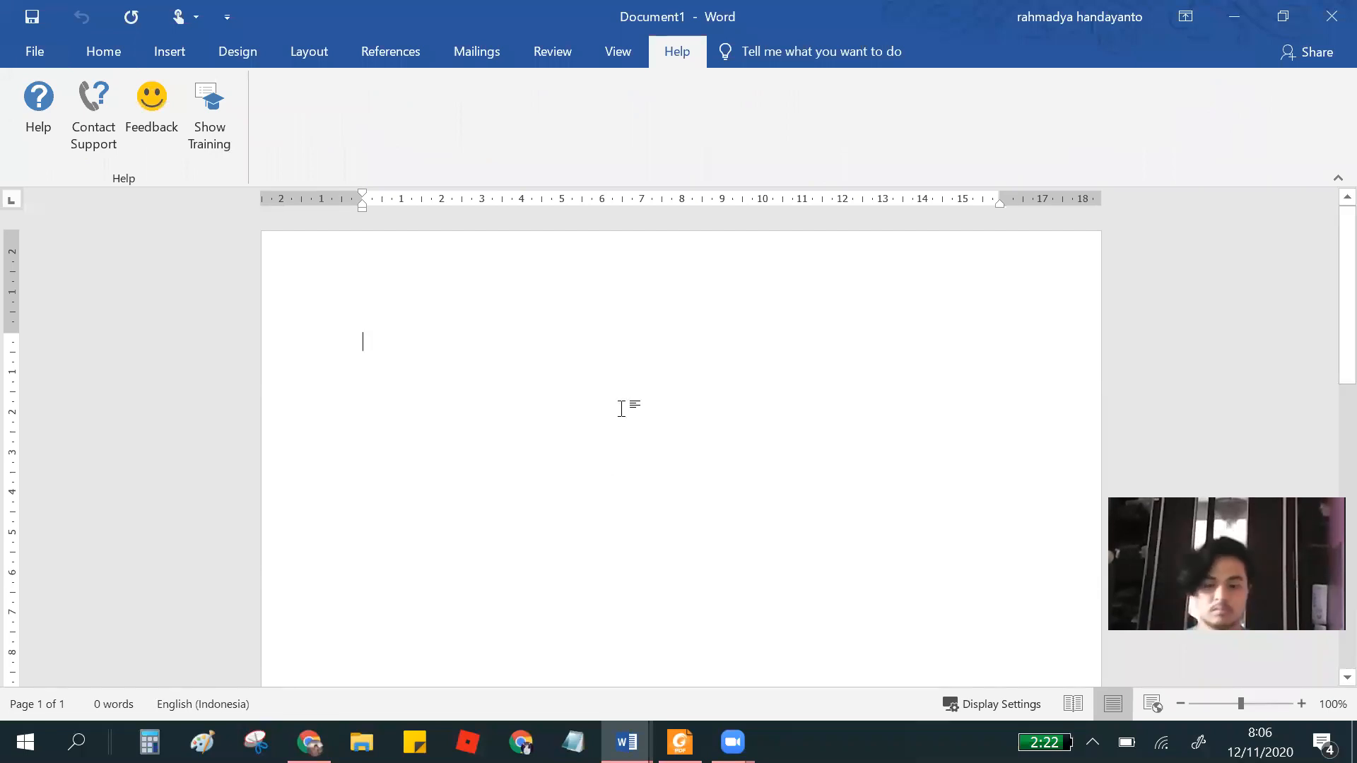
- Create a second new document from the Blank document template
left_click(37, 51)
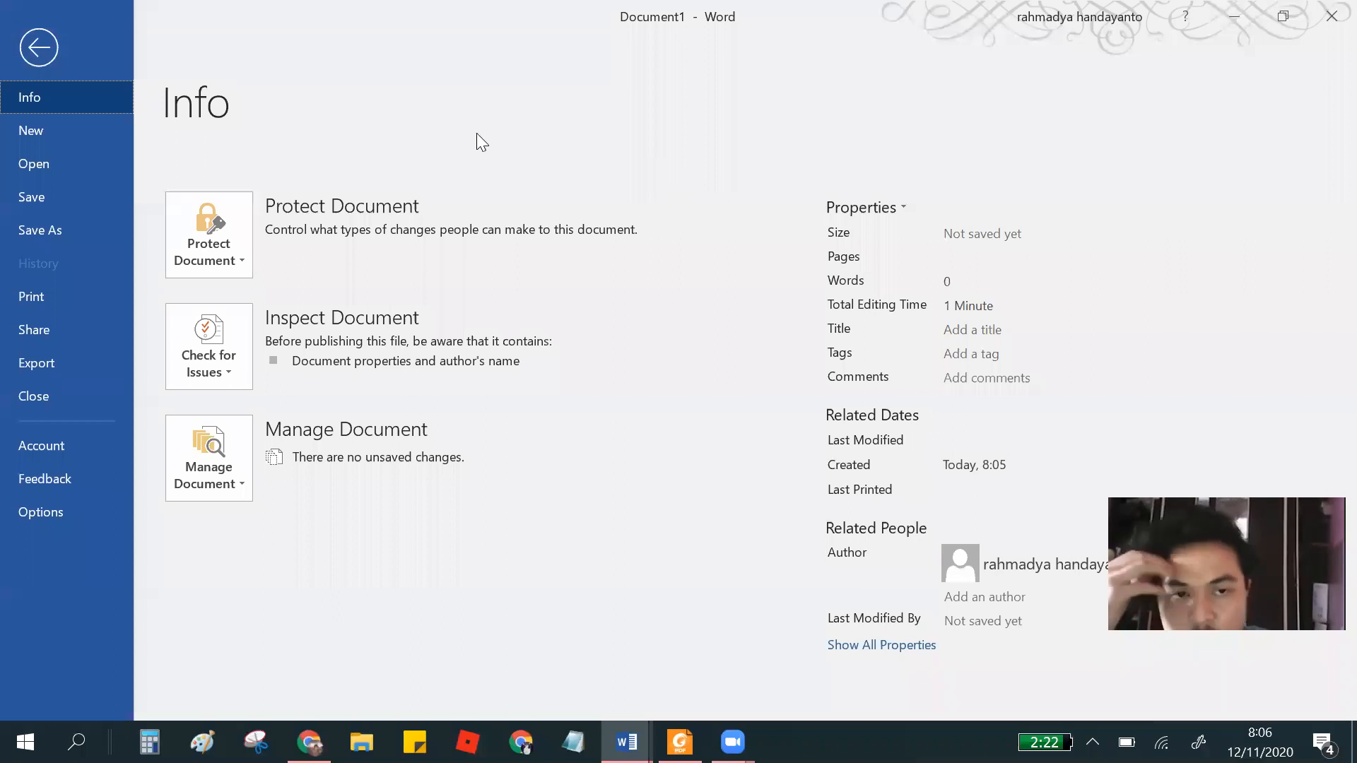
left_click(33, 132)
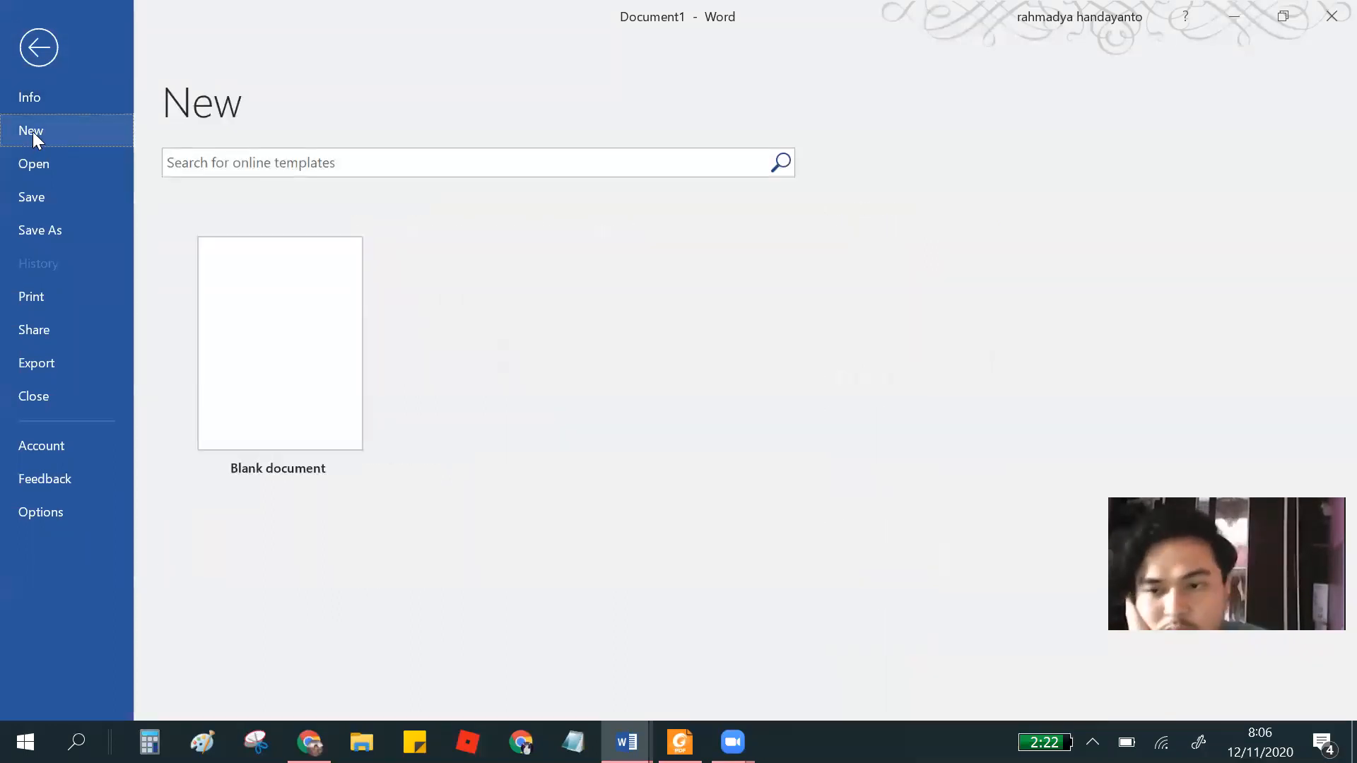
left_click(280, 343)
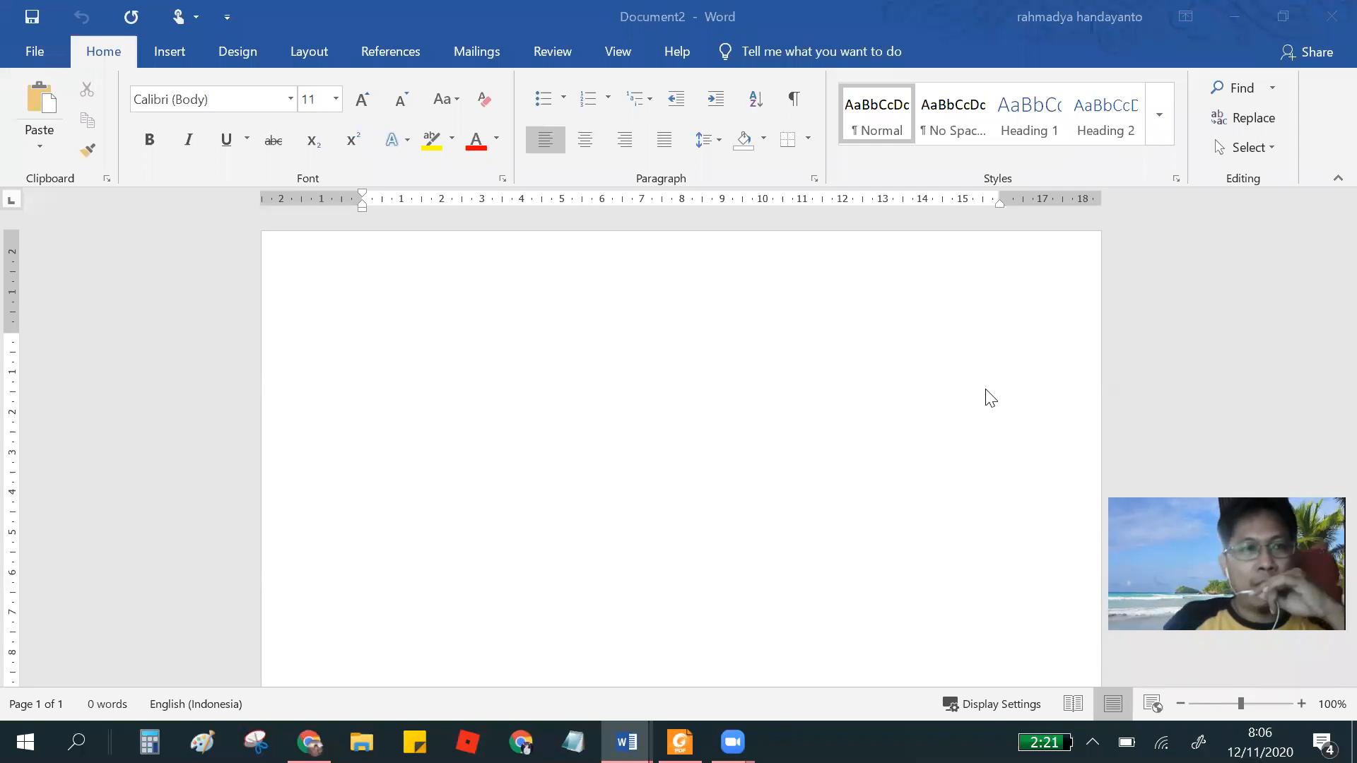
- Look through the templates offered for a new document, including the Blue spheres resume
left_click(32, 52)
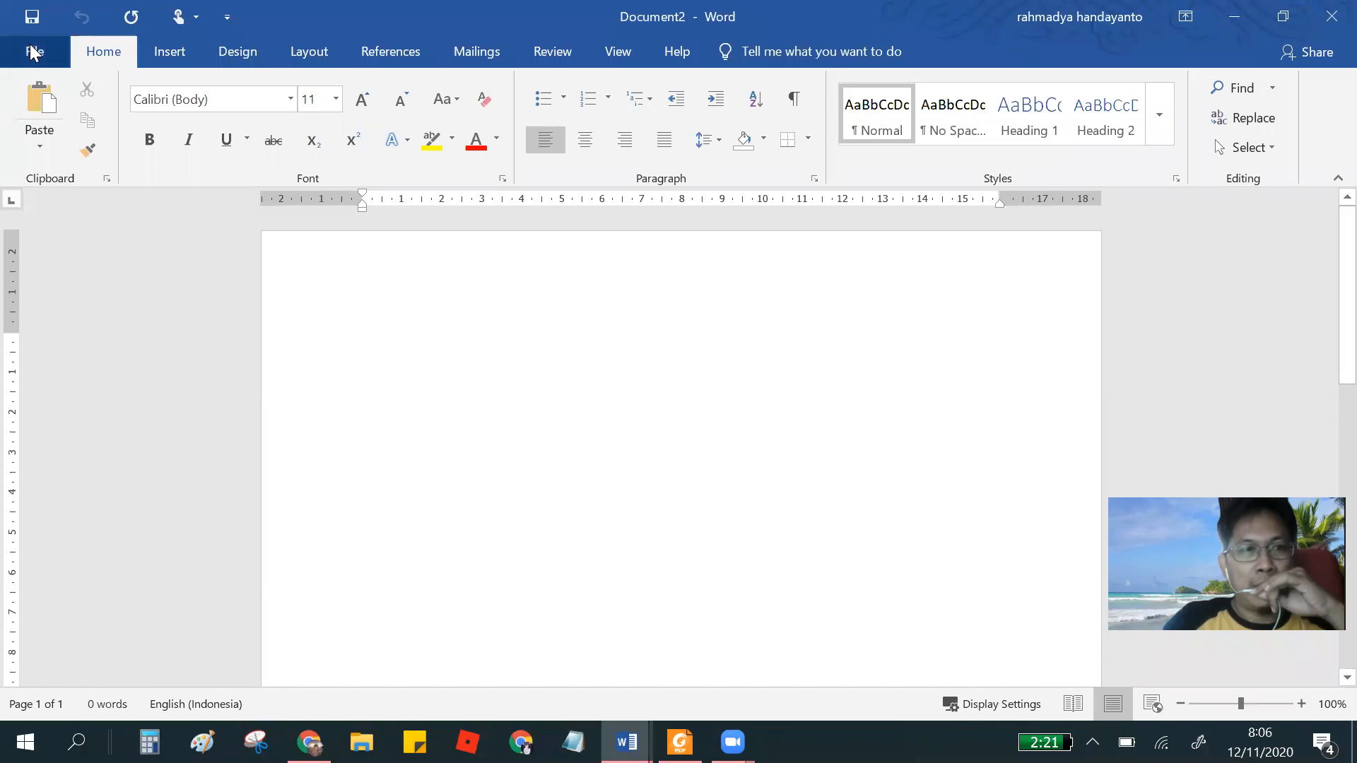
left_click(33, 52)
left_click(45, 127)
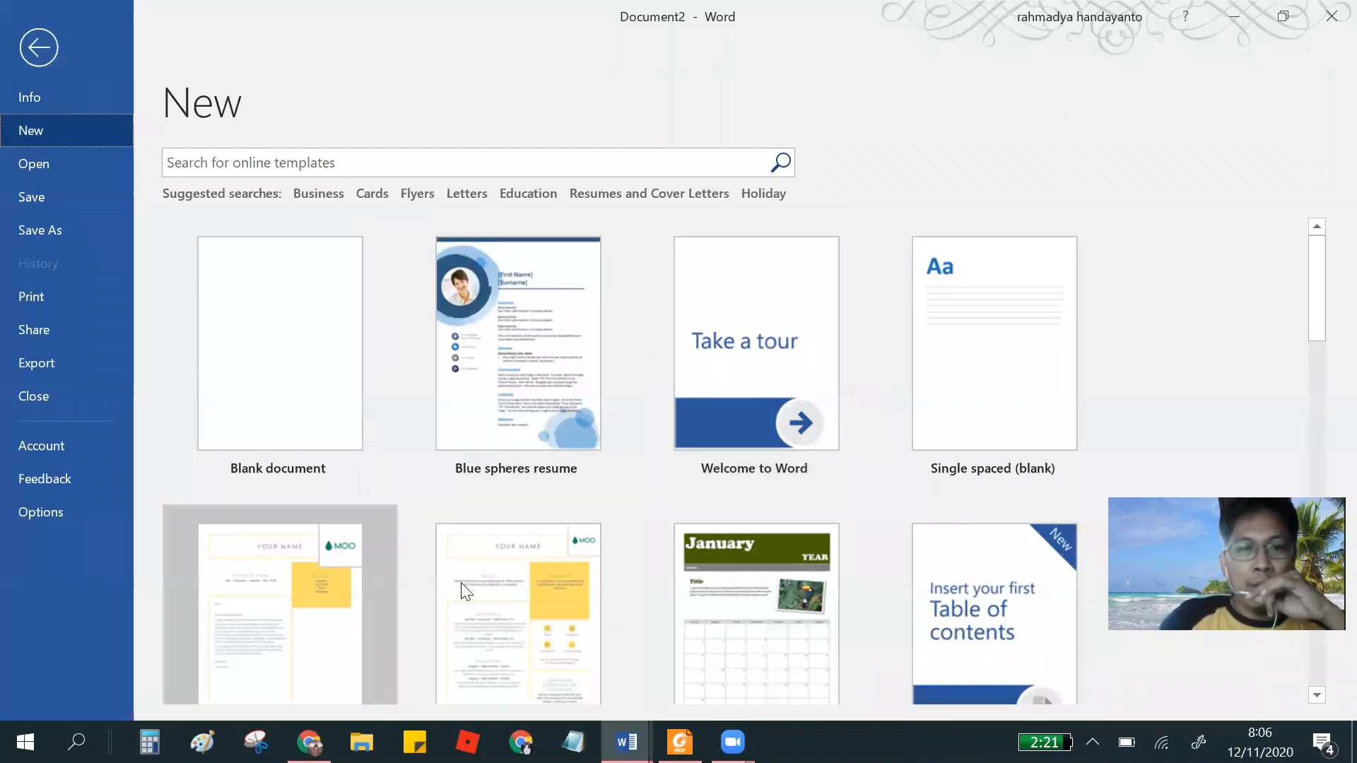
left_click(507, 355)
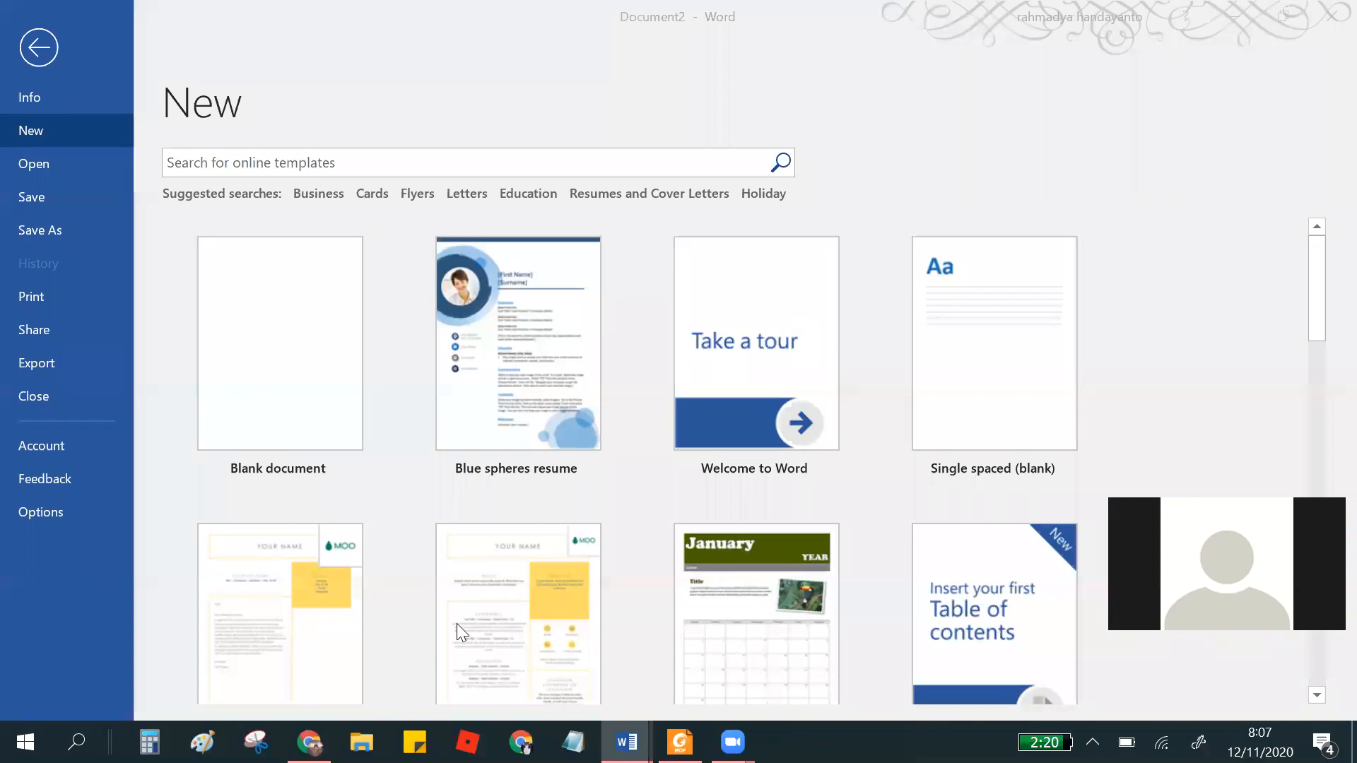
- Switch to Chrome and examine the first page of the journal article on English for Tourism materials
key("alt+Tab")
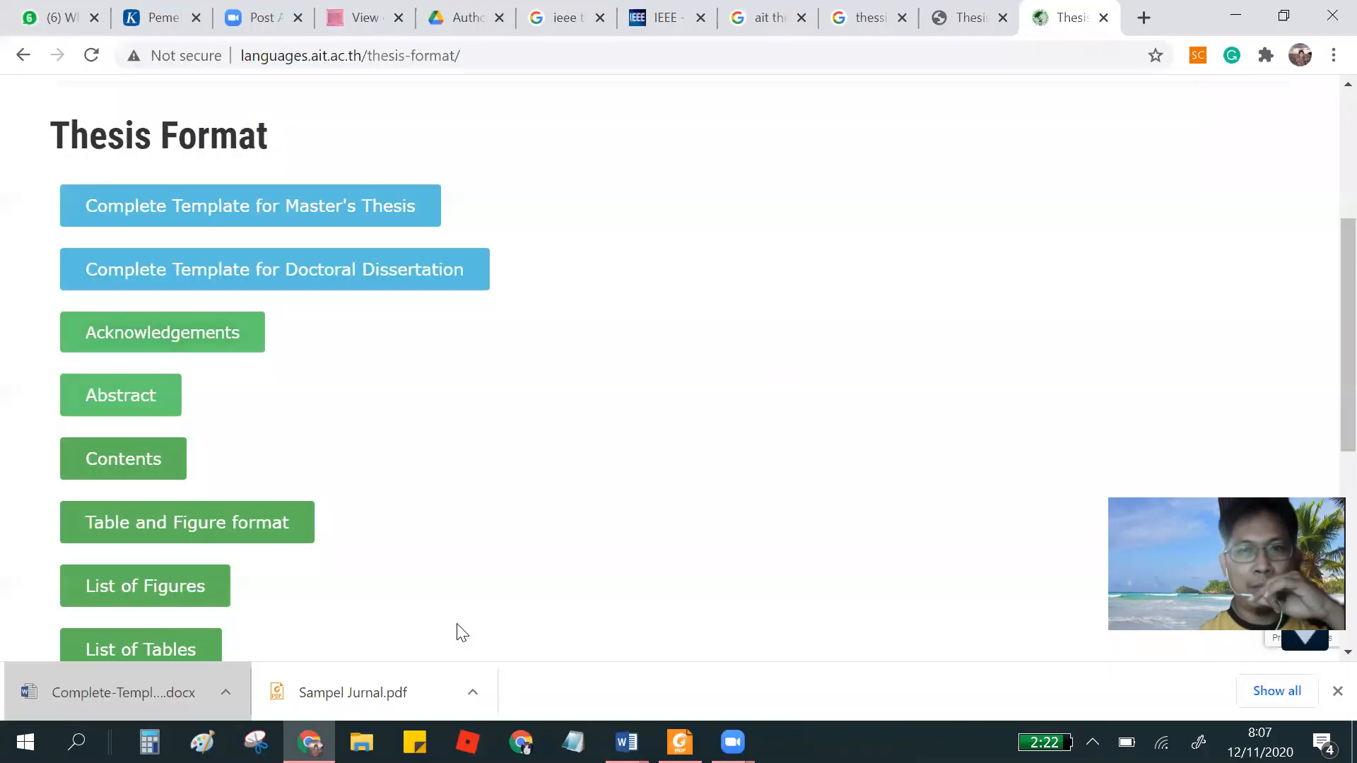
left_click(353, 15)
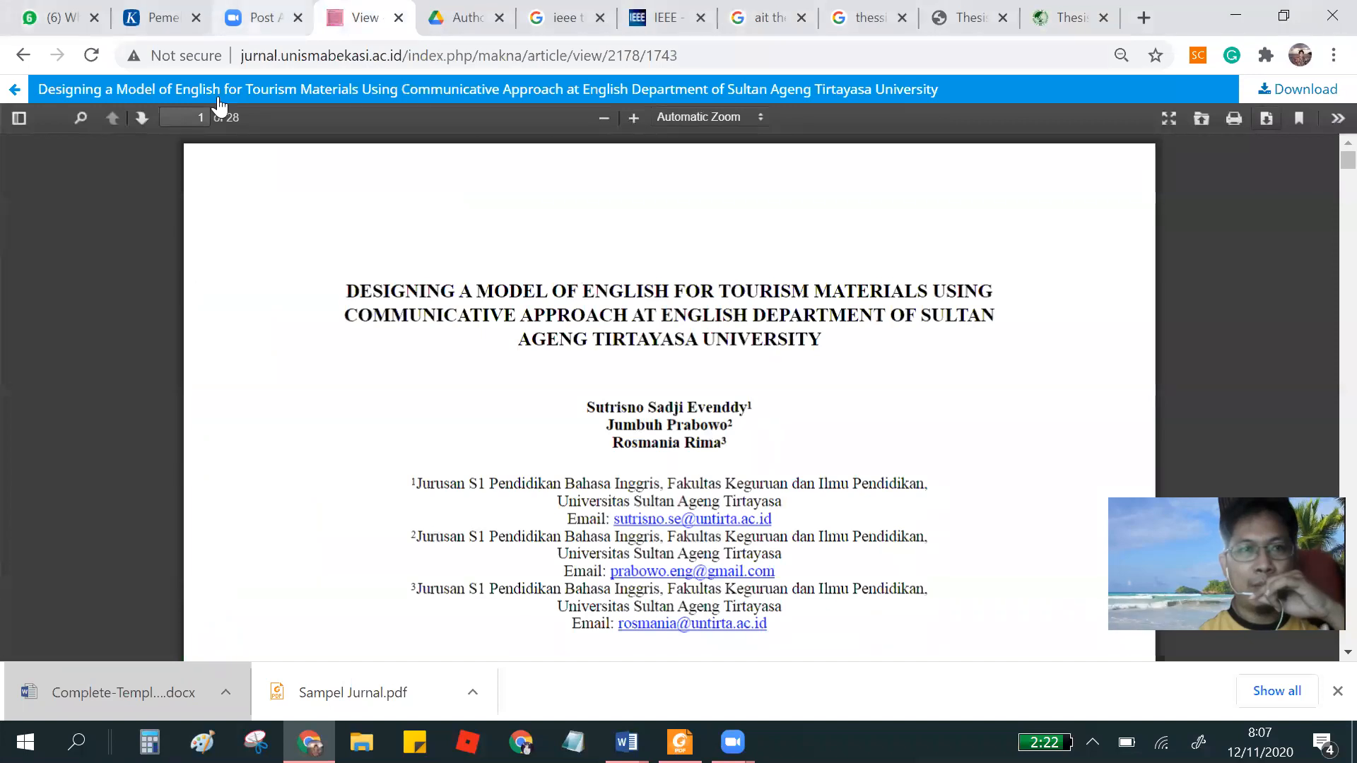
scroll(346, 340, "down", 8)
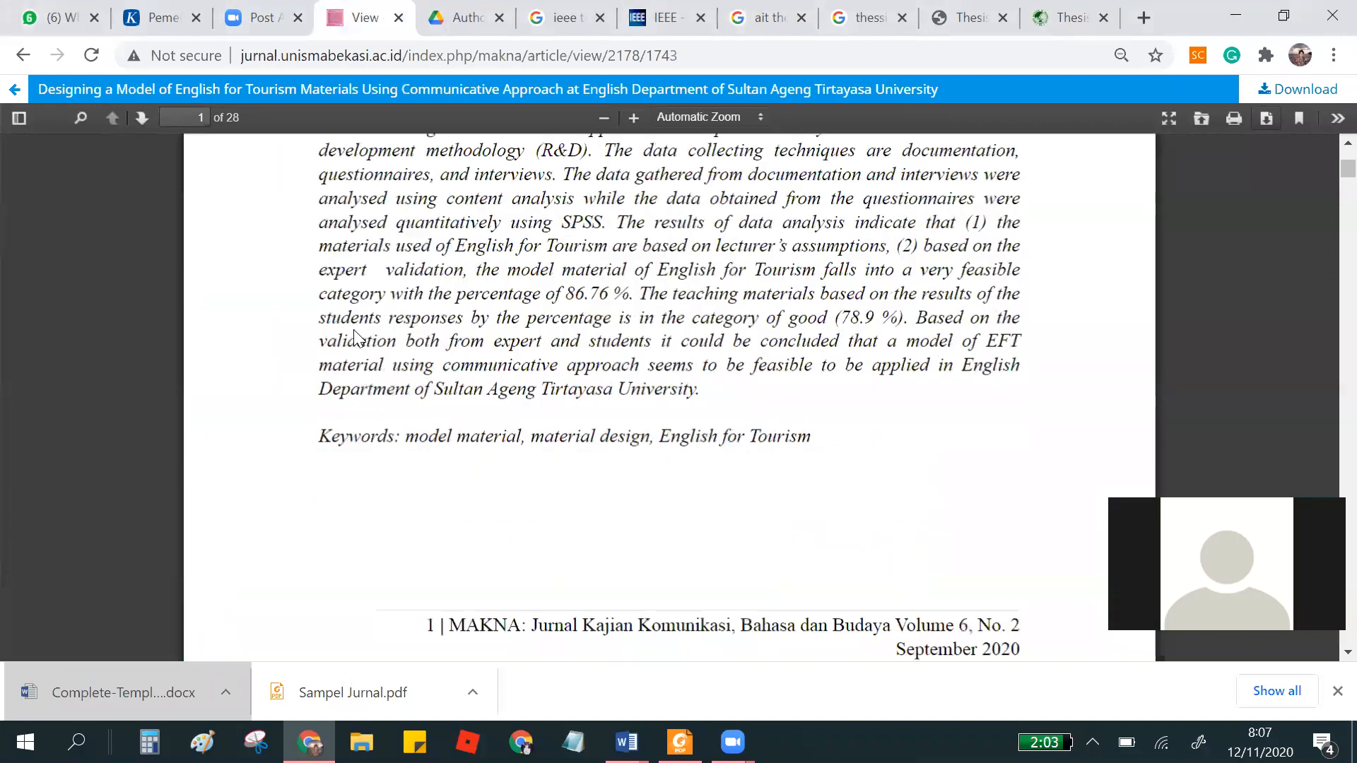
scroll(355, 337, "up", 10)
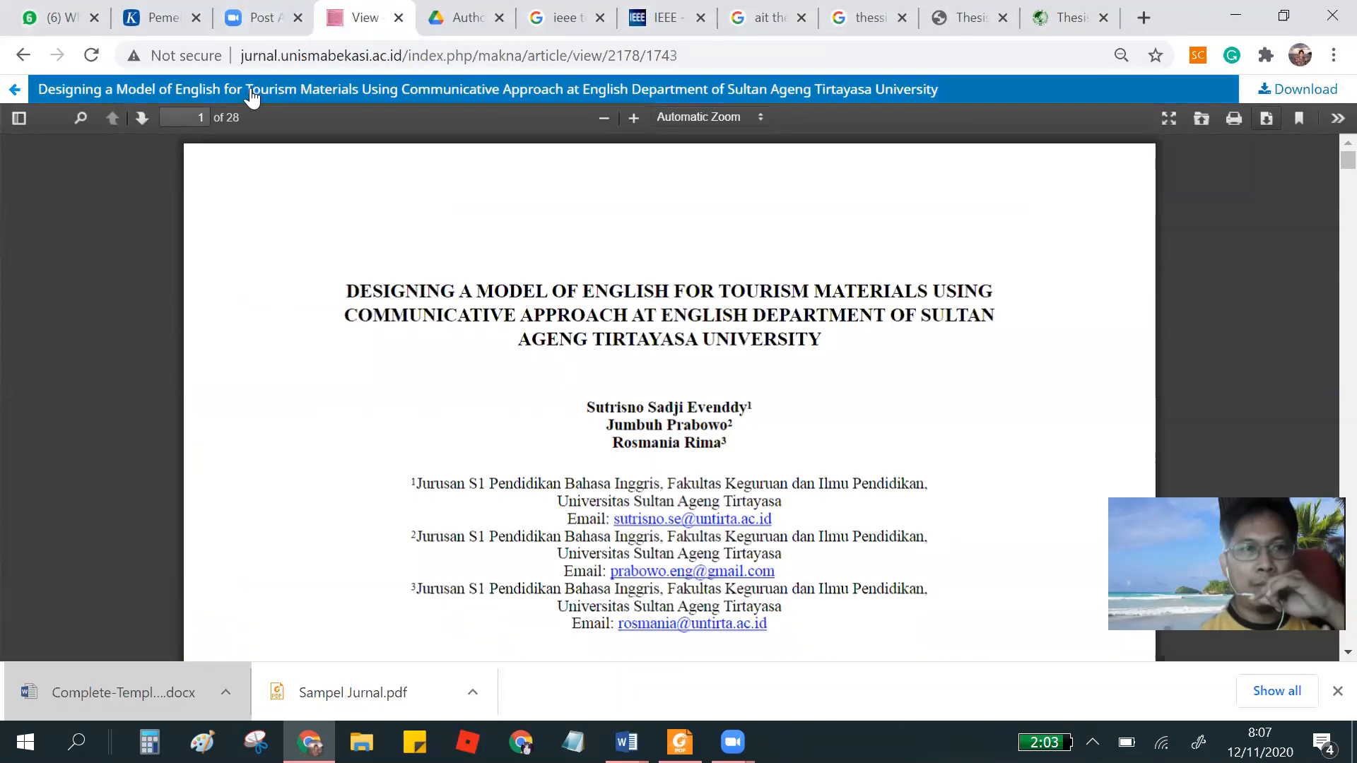
right_click(23, 55)
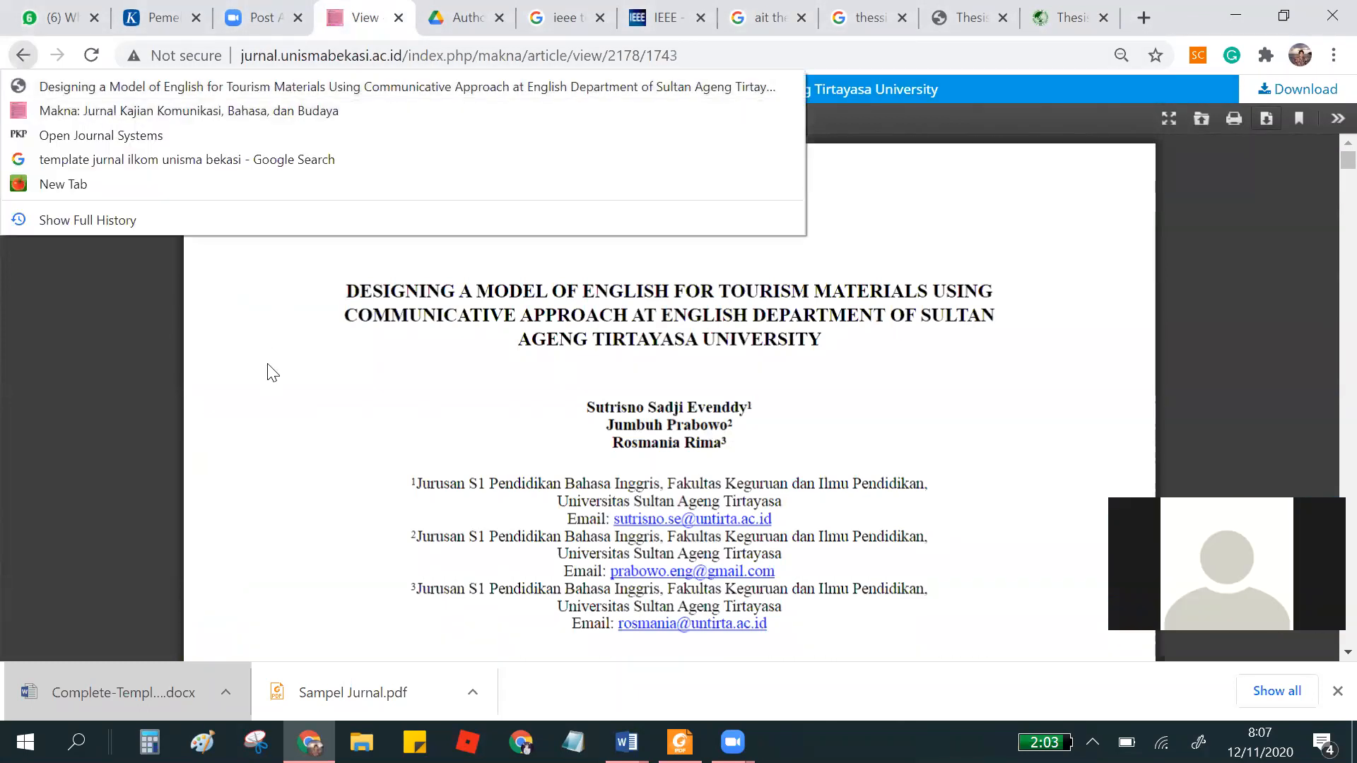
left_click(464, 397)
scroll(205, 227, "down", 10)
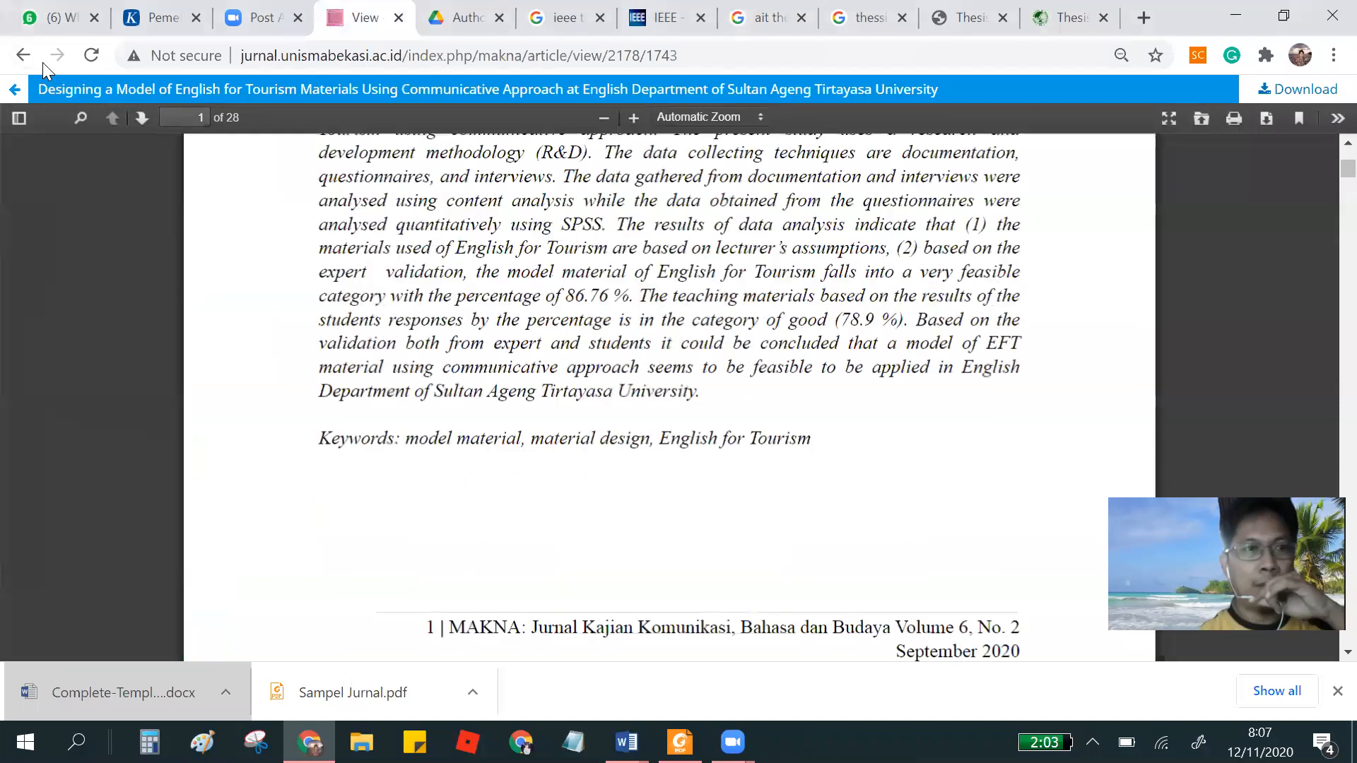
- Go back to the article's previous web page, reviewing the layout of its title, authors and abstract while it loads
left_click(23, 55)
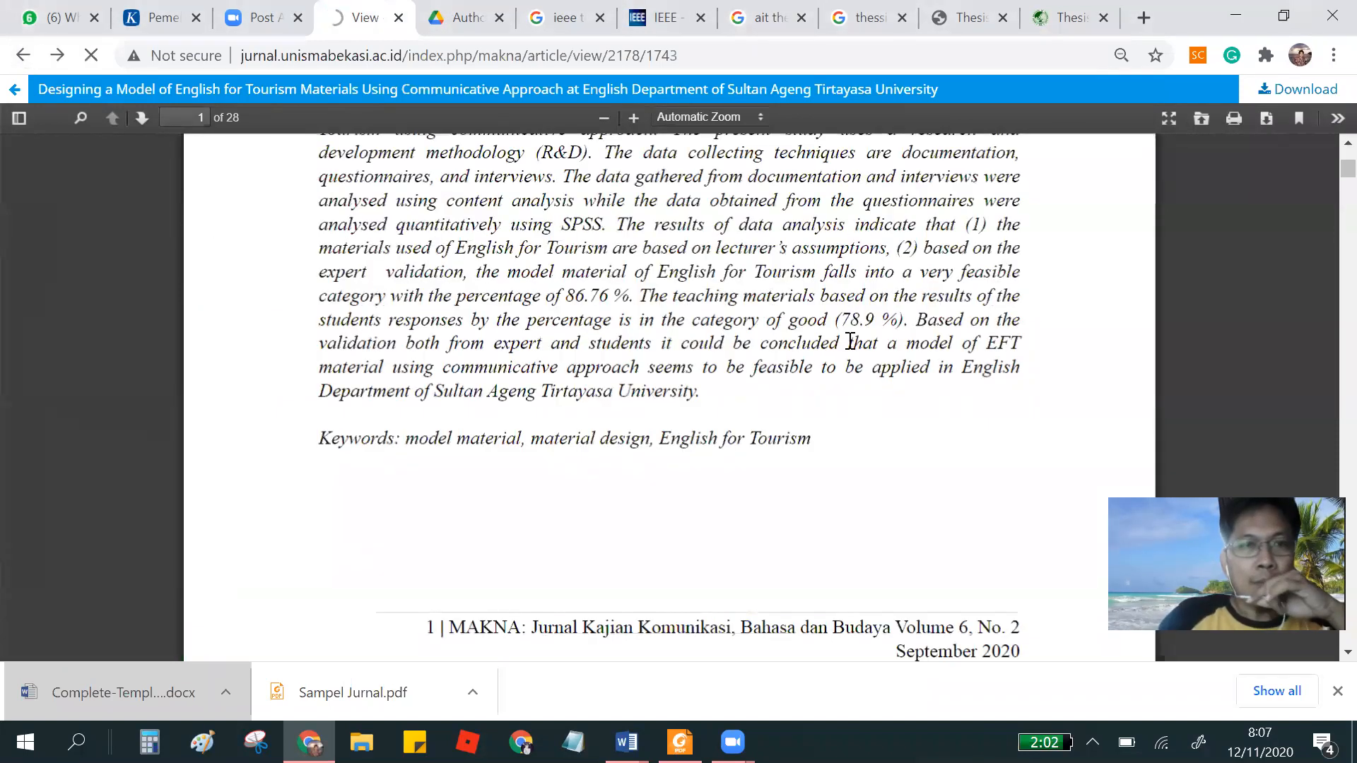
scroll(837, 338, "up", 5)
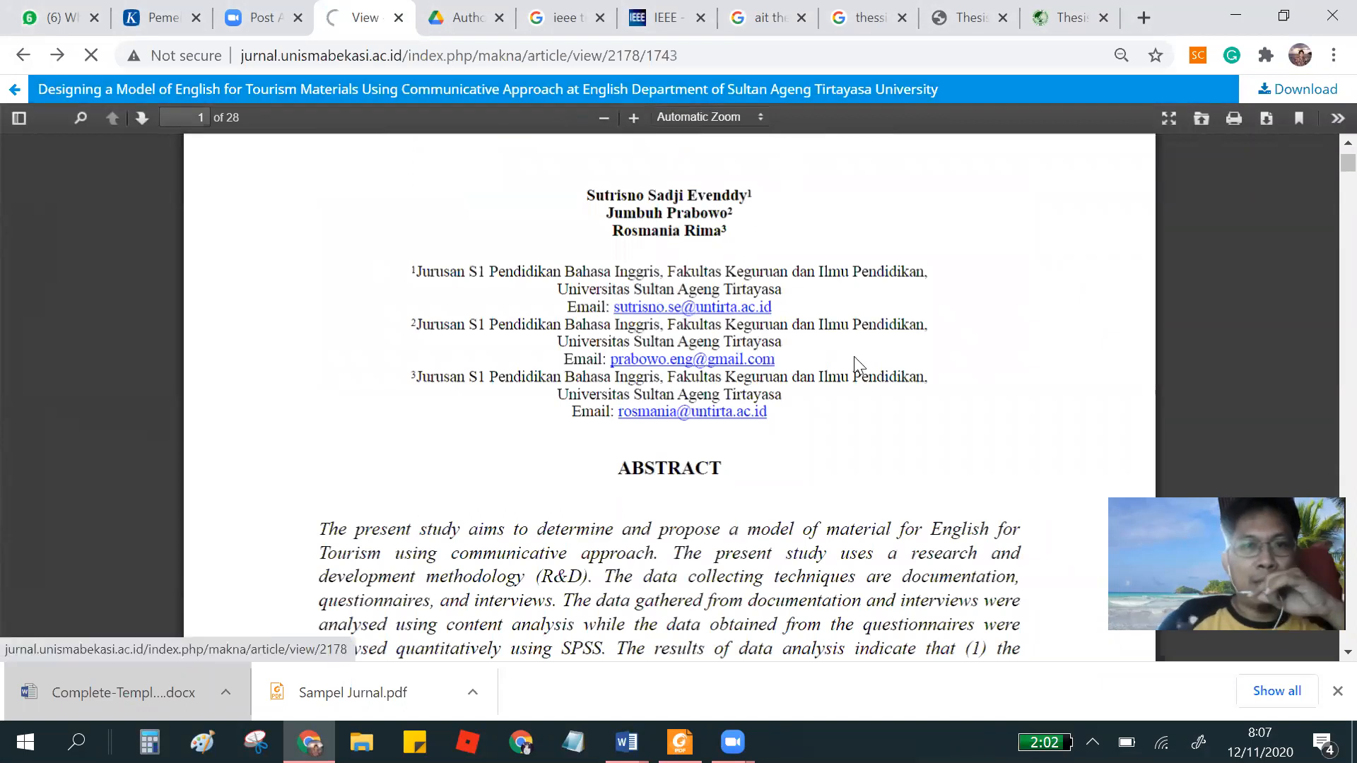
scroll(746, 343, "up", 1)
scroll(745, 343, "down", 4)
scroll(742, 336, "up", 6)
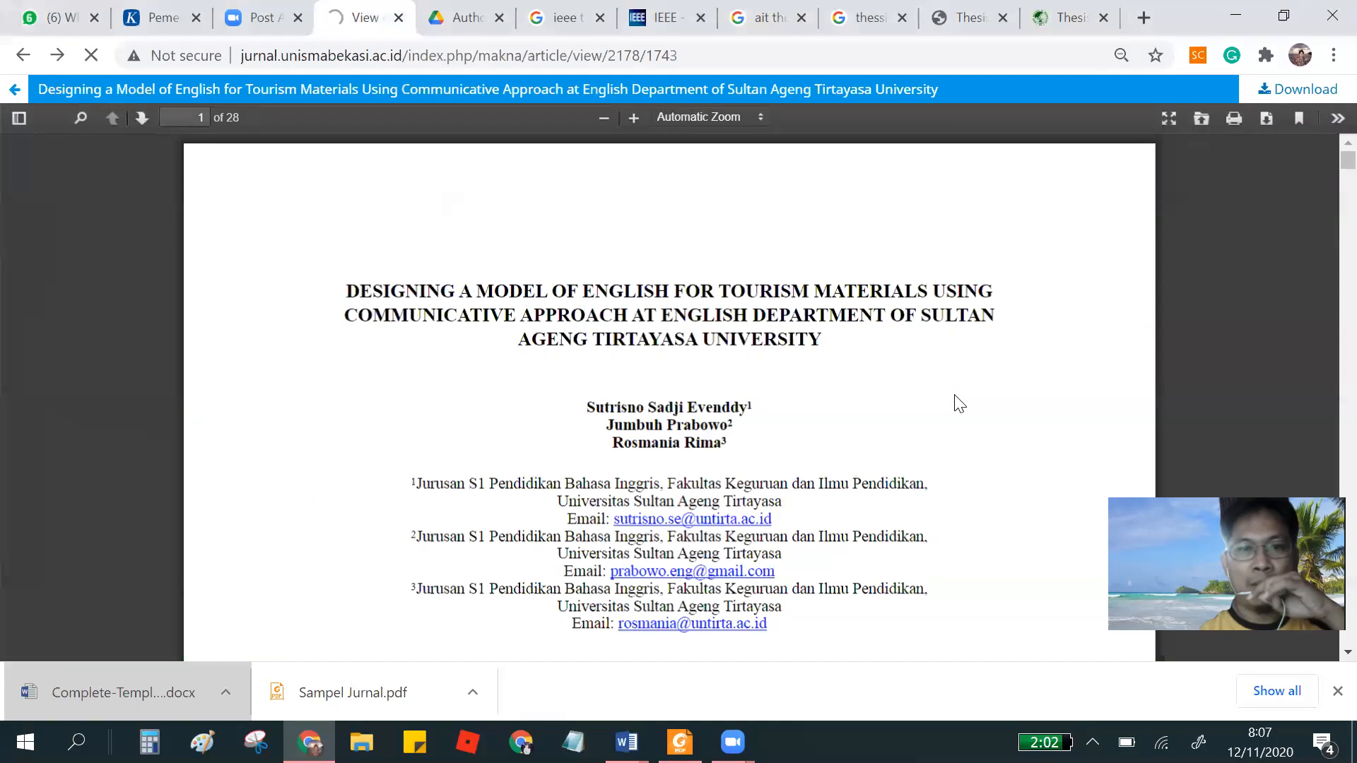
scroll(969, 544, "down", 5)
scroll(969, 544, "up", 5)
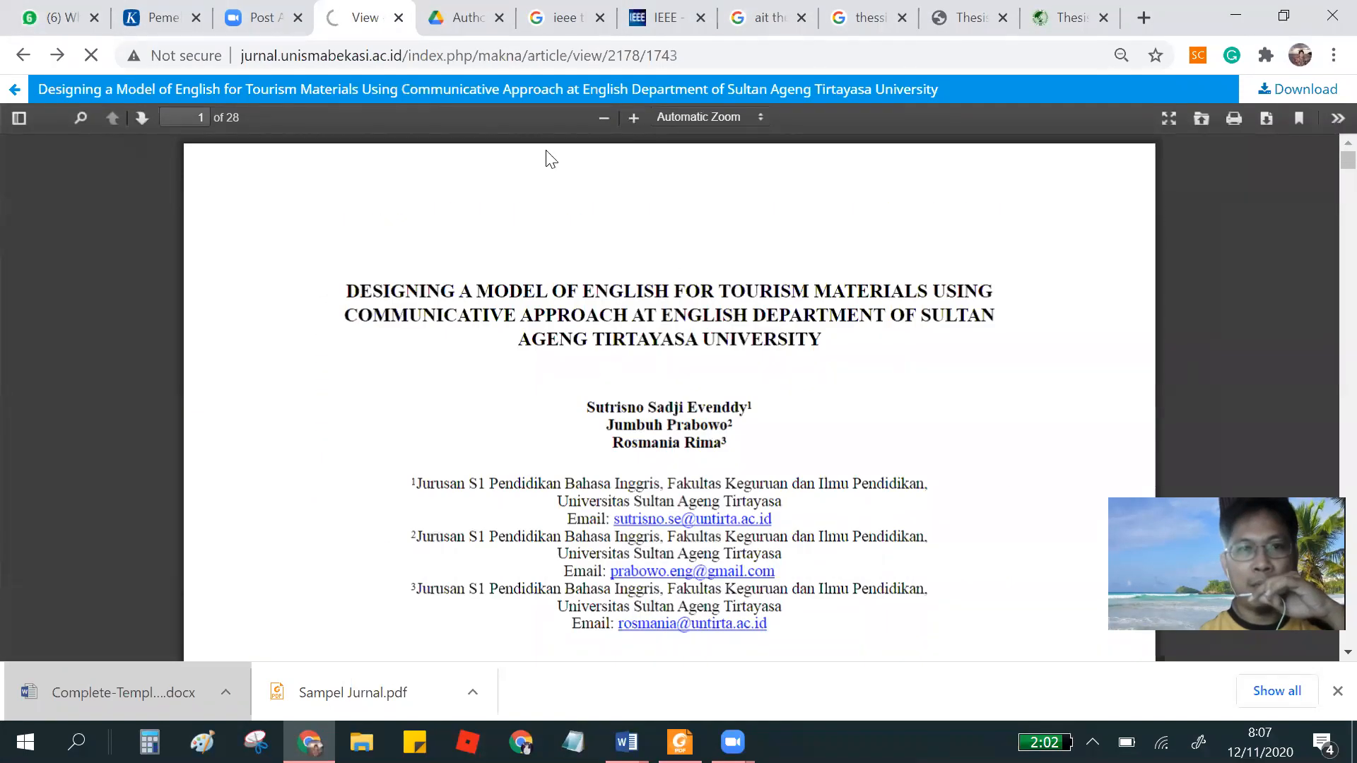
- Examine the Author Guideline document's writing systematics and format rules, highlighting the 1.5 spacing requirement
left_click(460, 18)
scroll(857, 375, "up", 5)
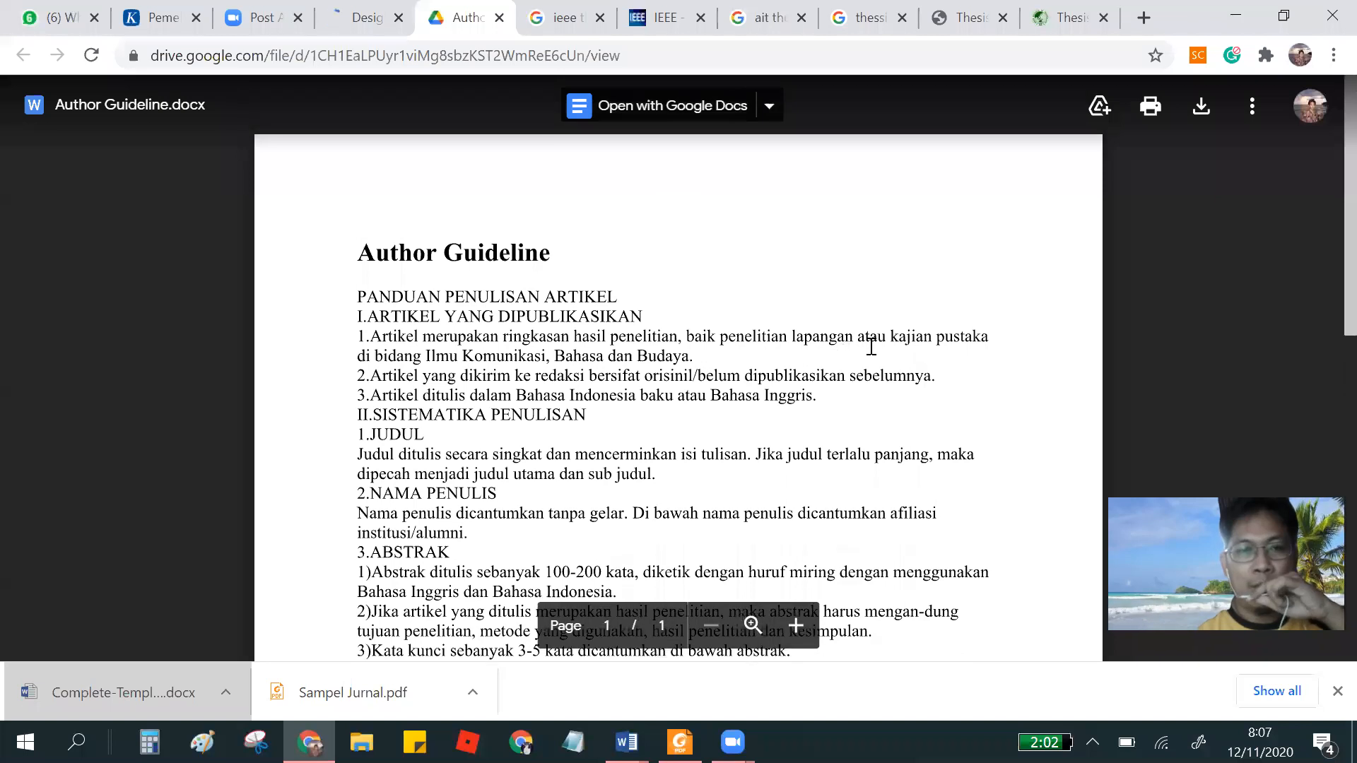
scroll(871, 350, "down", 7)
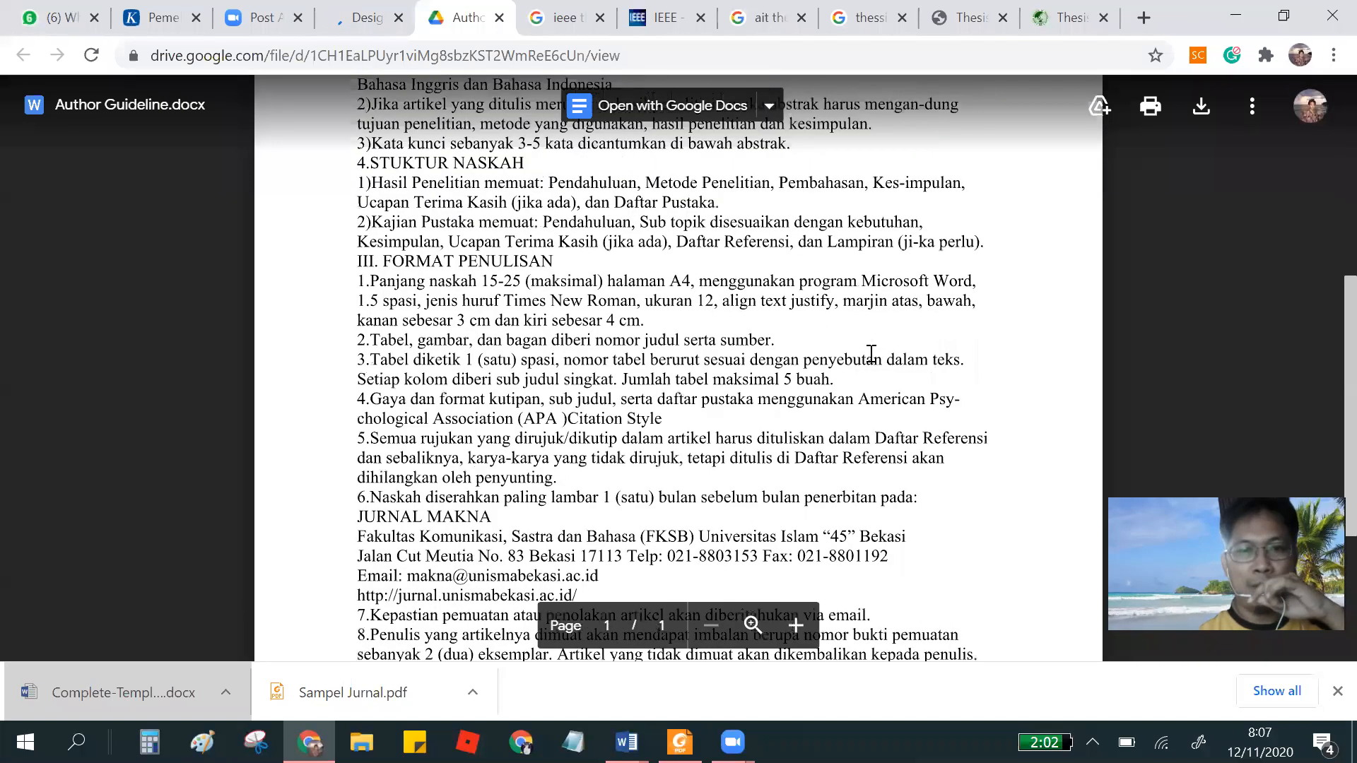
scroll(870, 353, "down", 1)
scroll(424, 325, "up", 8)
scroll(393, 300, "down", 6)
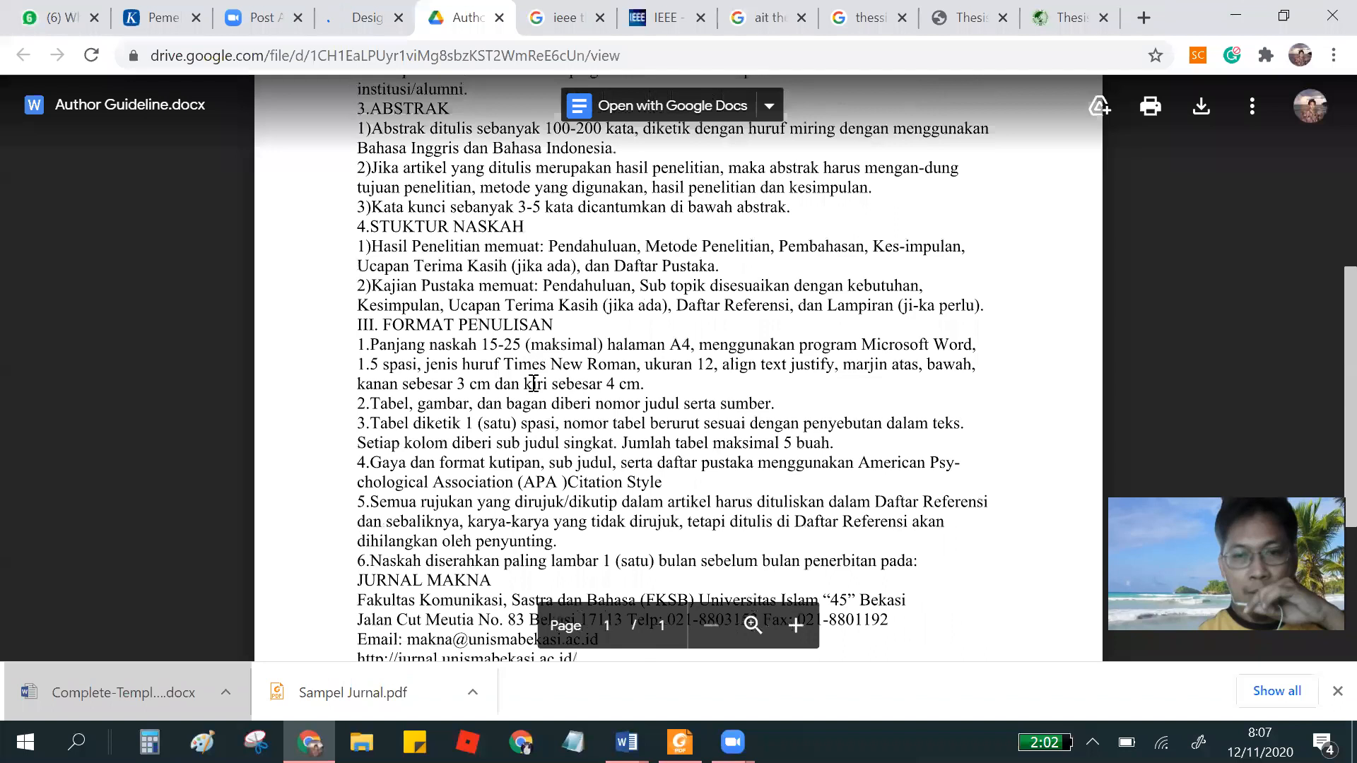
scroll(533, 383, "down", 4)
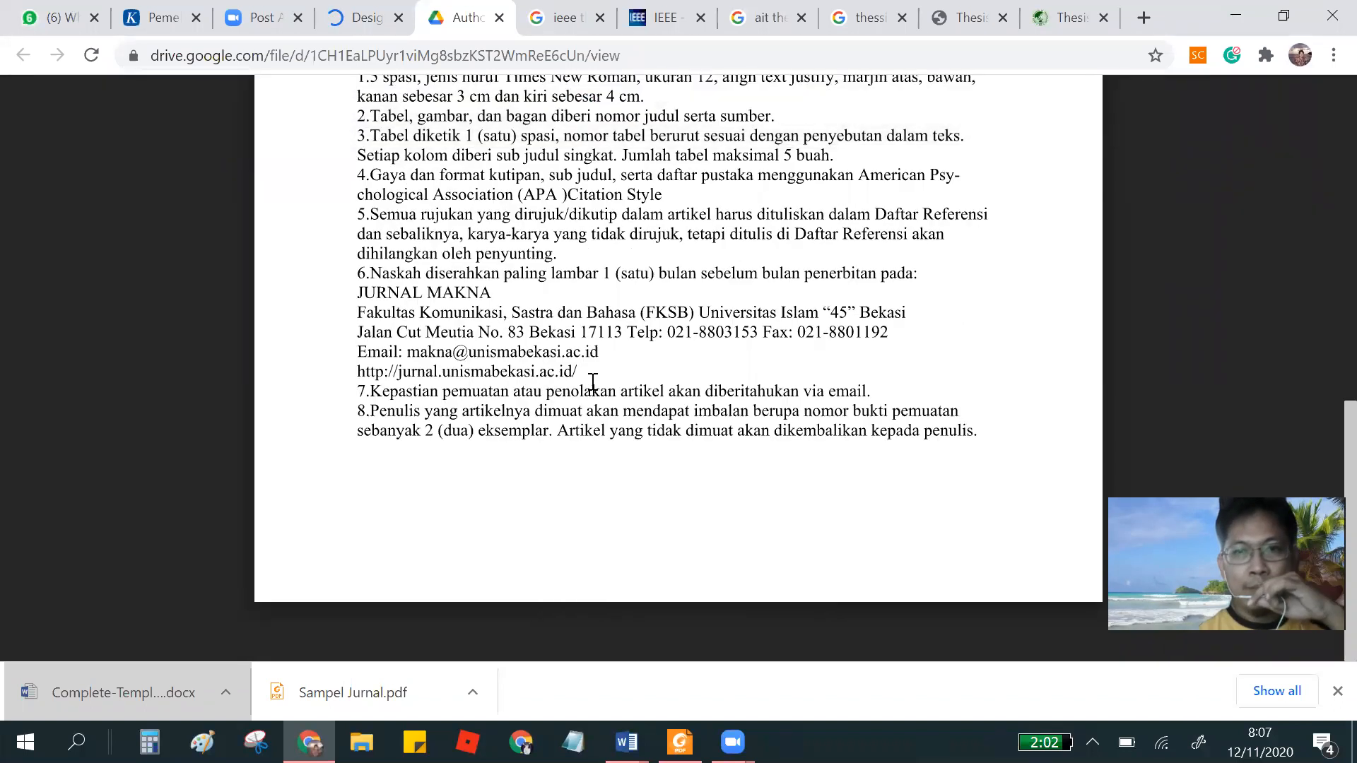
scroll(592, 382, "up", 3)
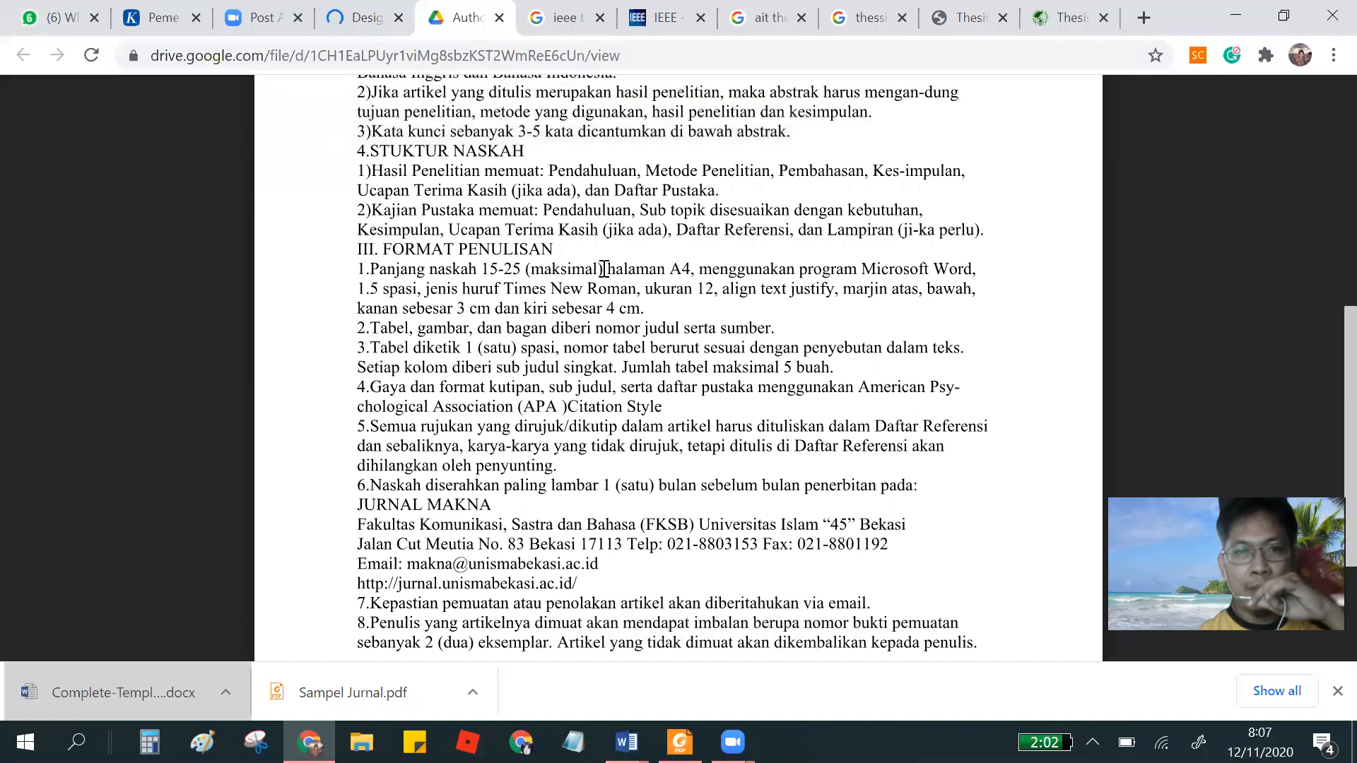
left_click_drag(362, 290, 394, 291)
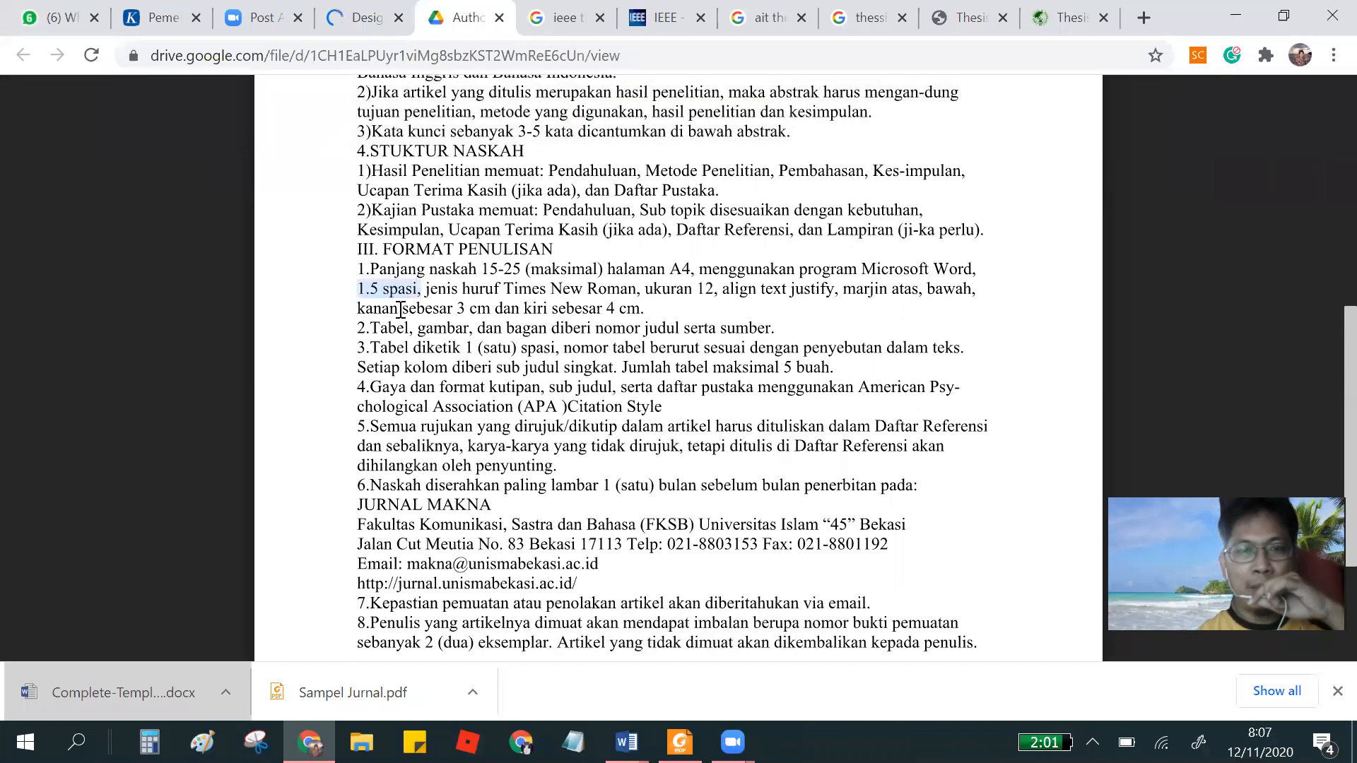
- Switch to the blank Document1 in Word and look at the available font sizes and typefaces without changing them
mouse_move(626, 743)
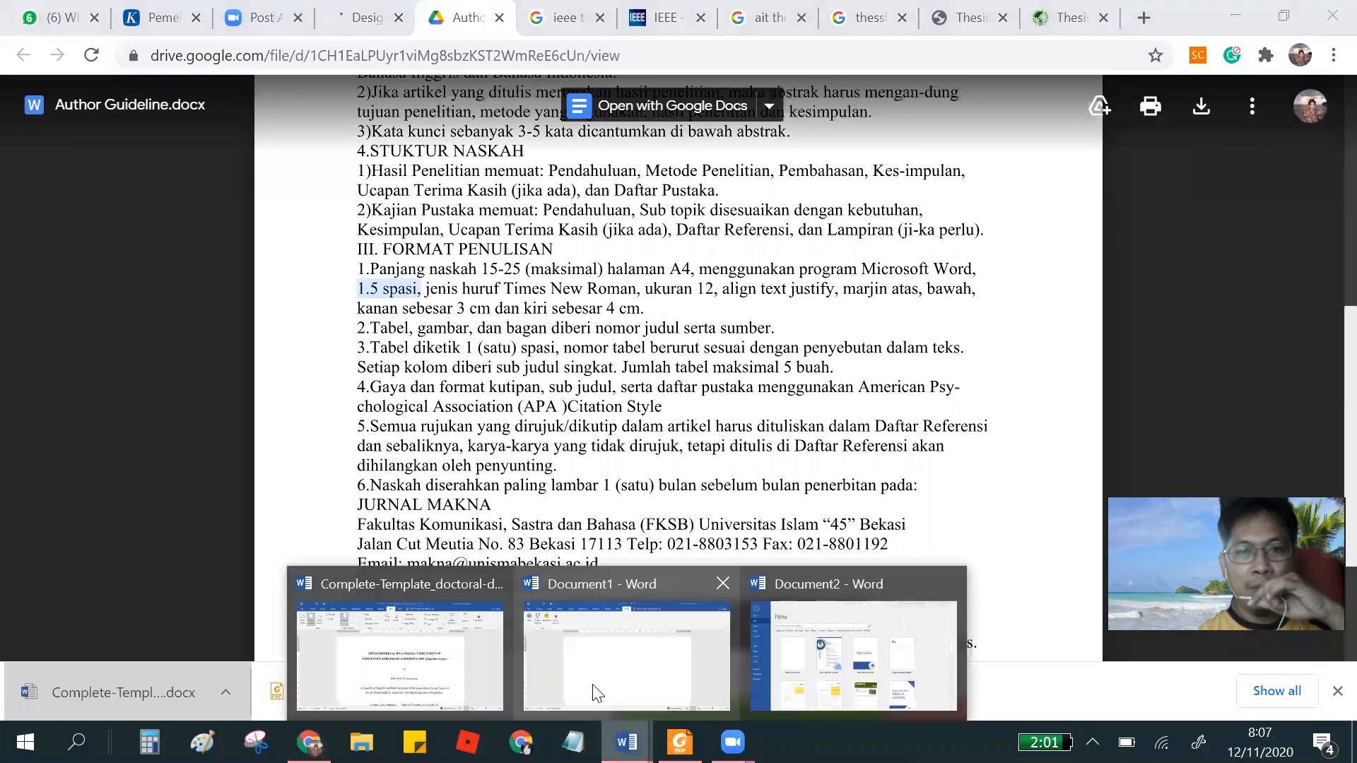
left_click(600, 650)
left_click(103, 51)
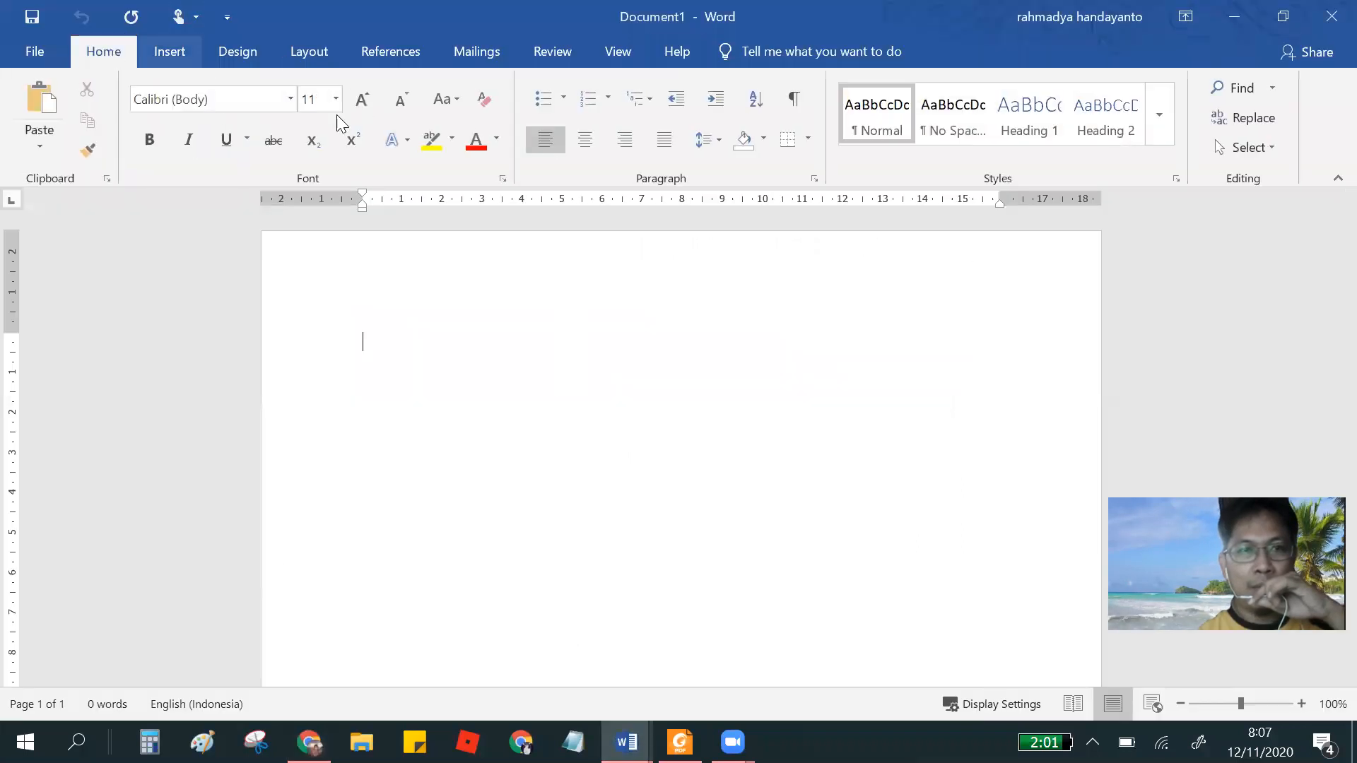
left_click(336, 98)
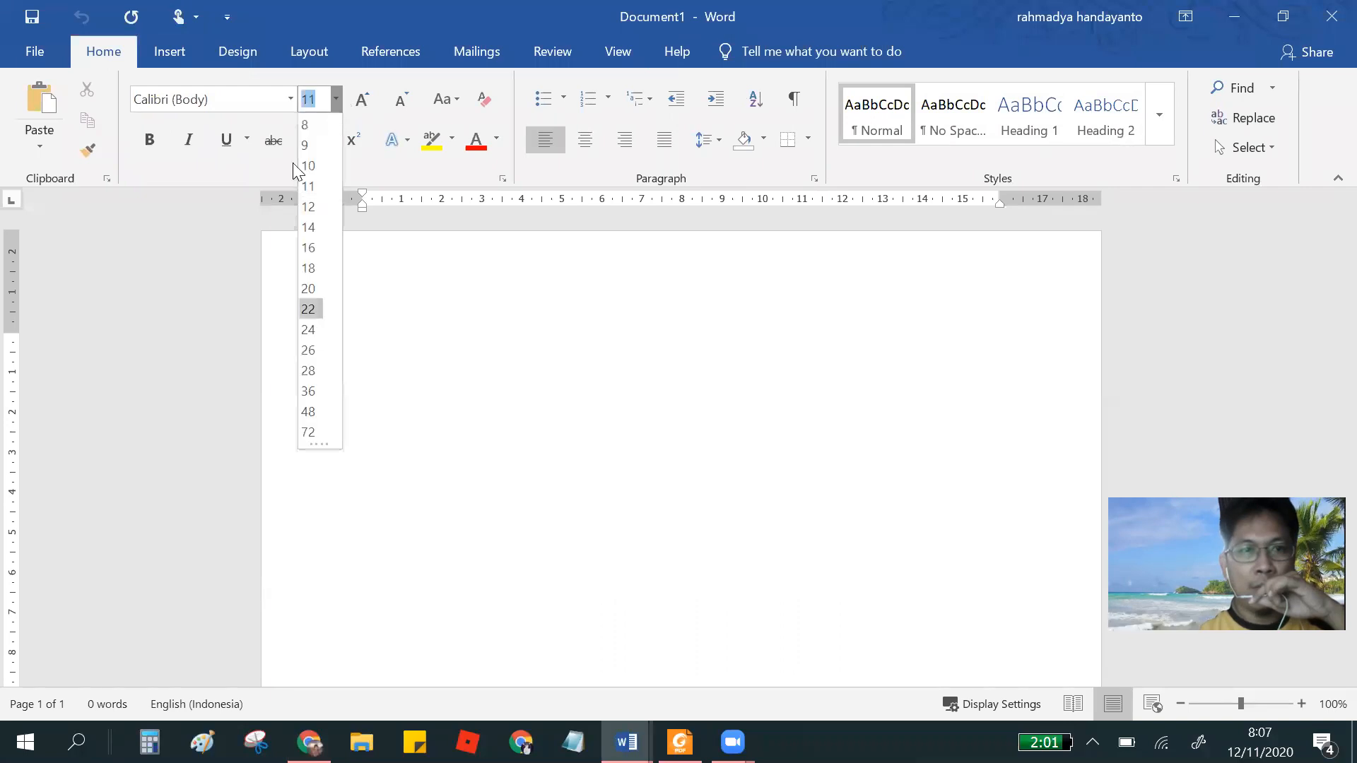
left_click(290, 99)
left_click(282, 104)
left_click(290, 100)
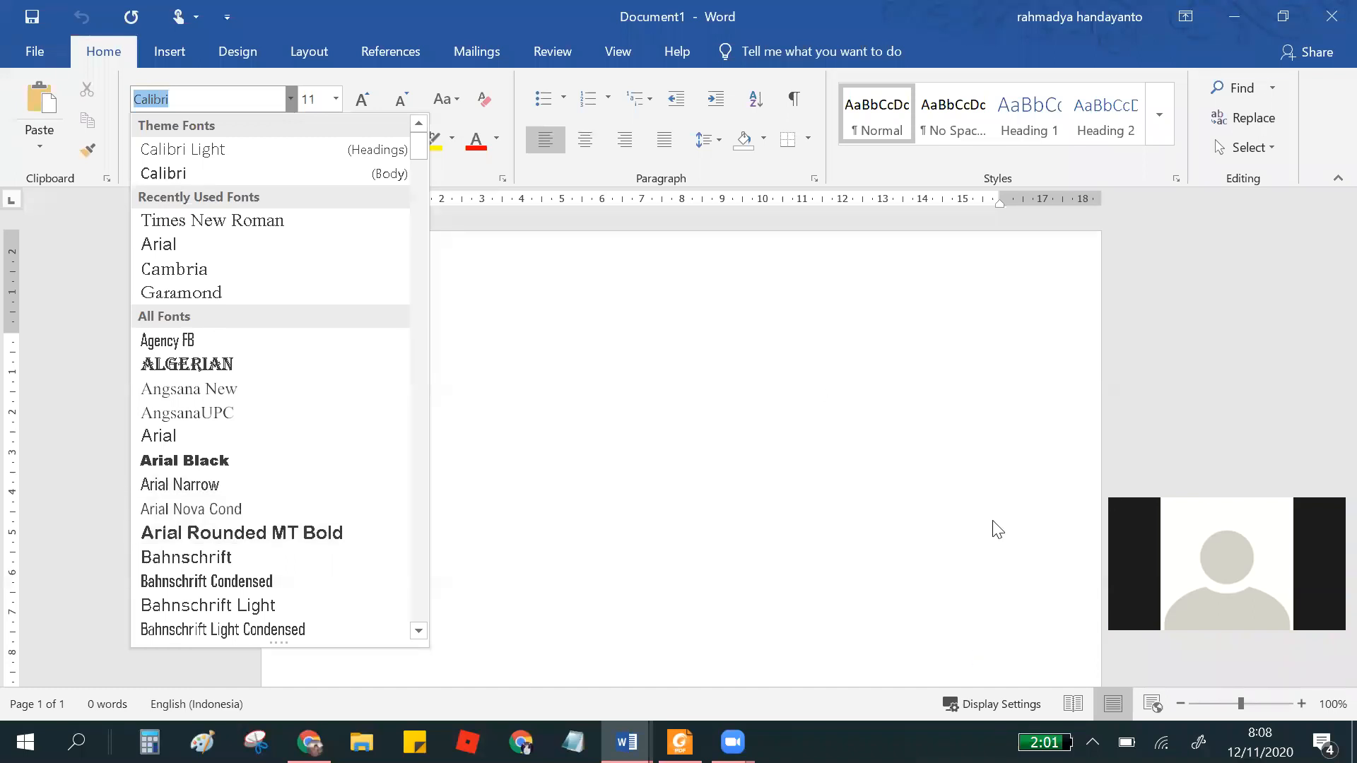
left_click(681, 518)
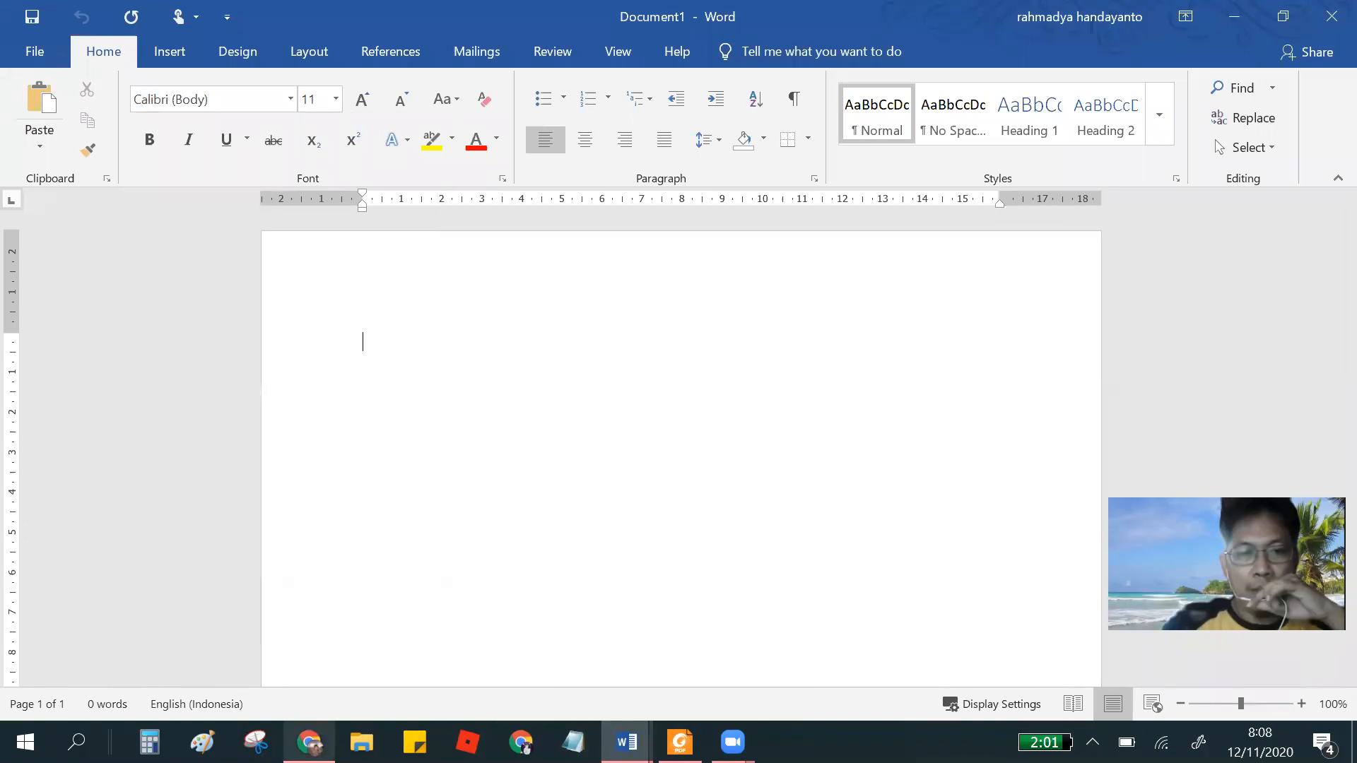
- Switch back to Chrome and examine the IEEE conference manuscript templates page down to its Microsoft Word template links
key("alt+Tab")
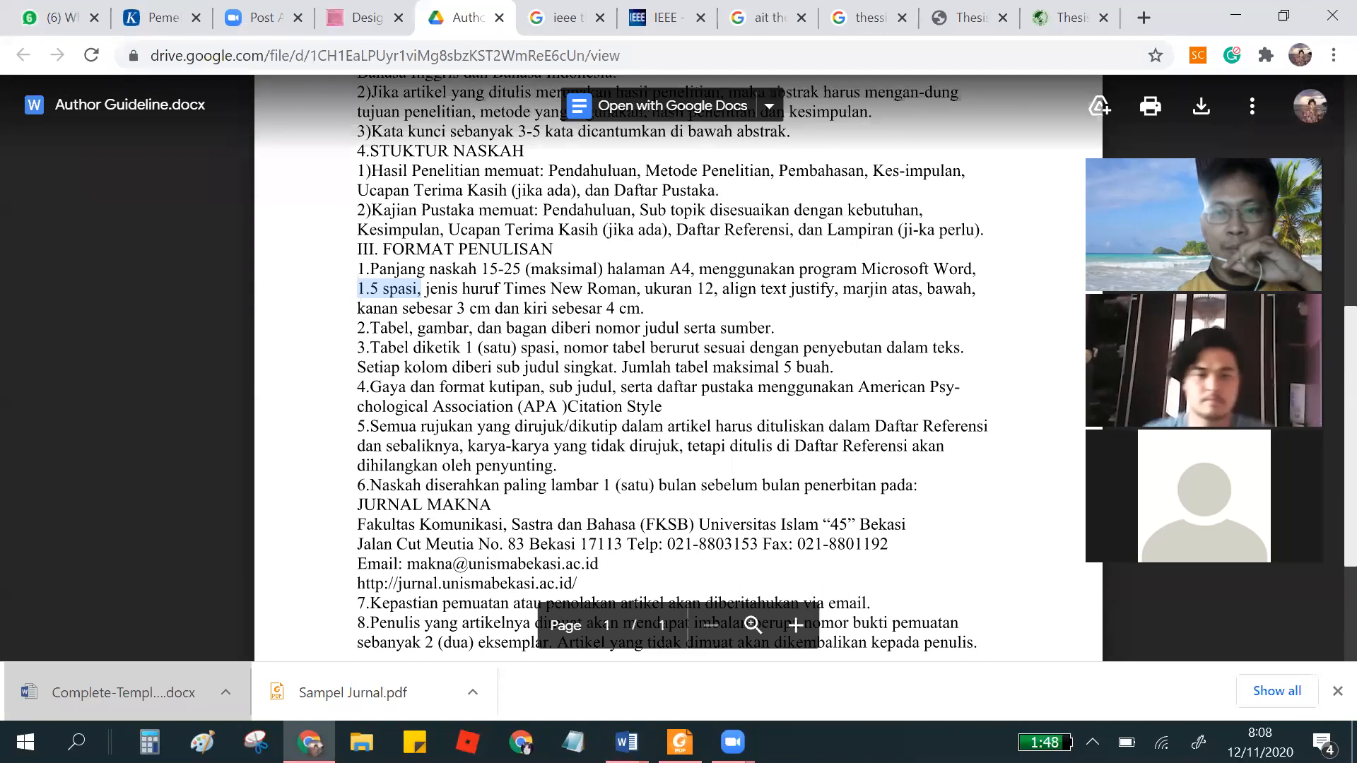
left_click(965, 350)
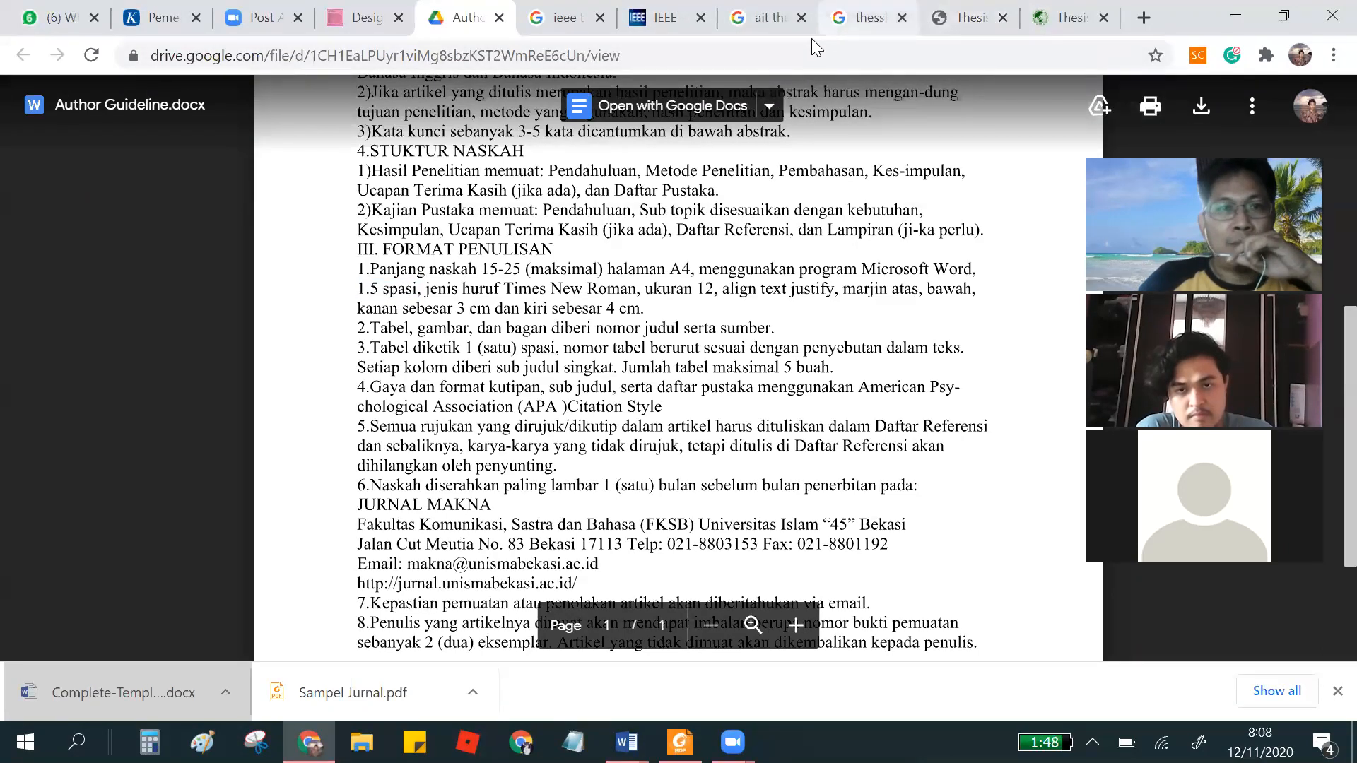
left_click(652, 19)
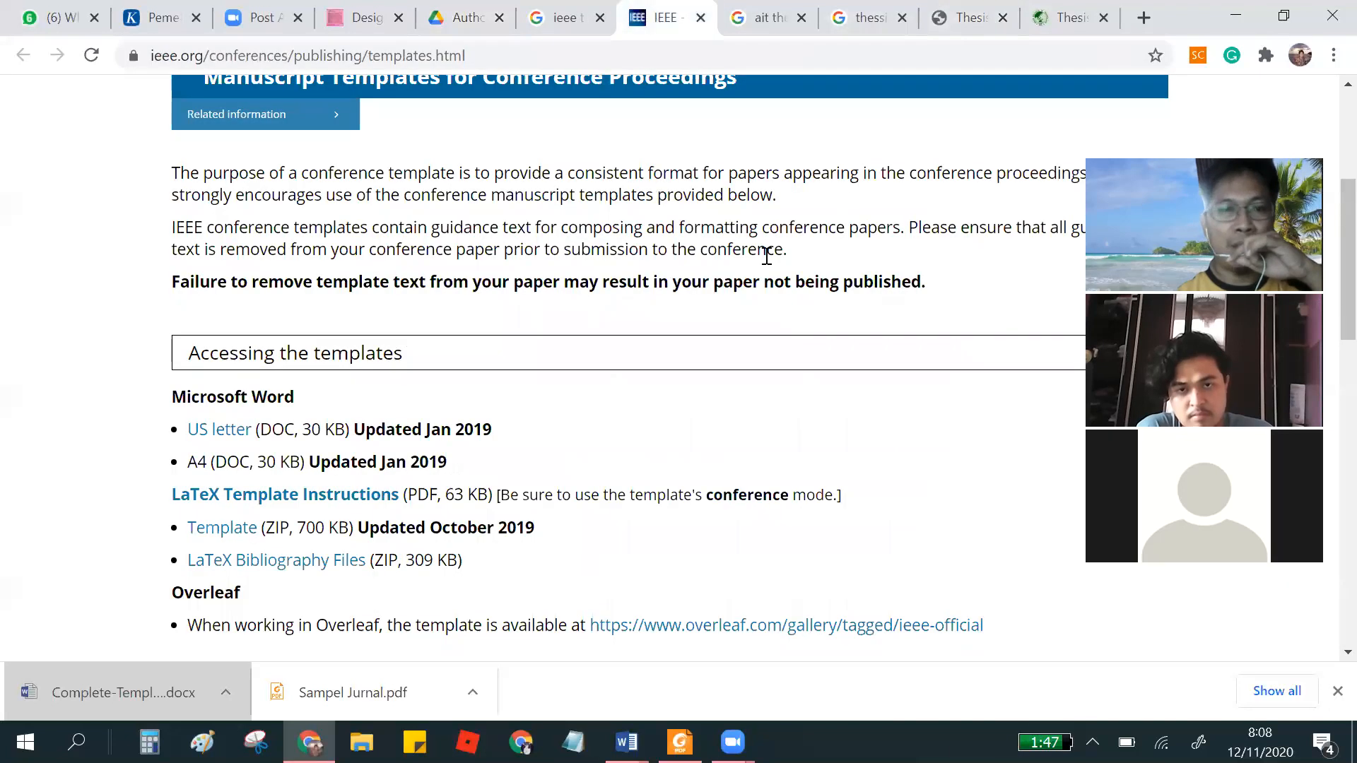
scroll(767, 256, "up", 5)
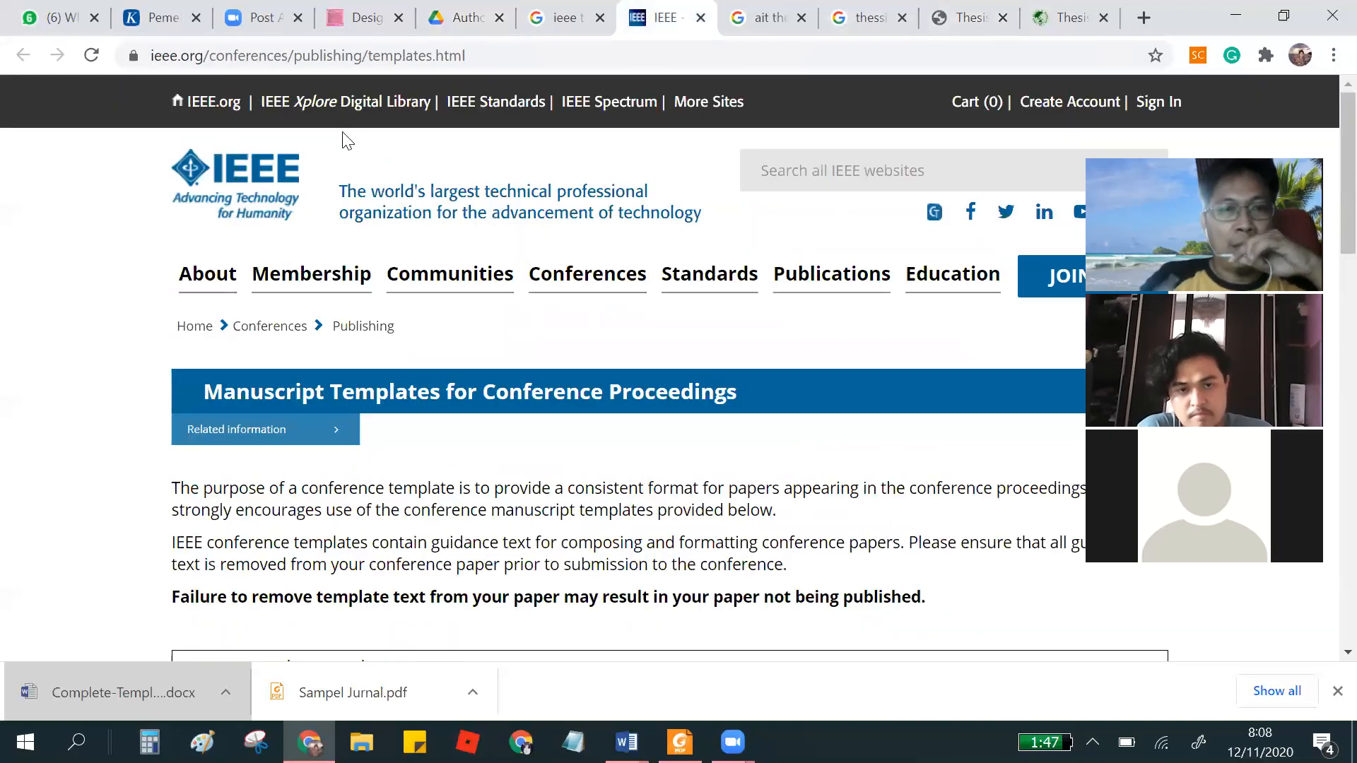
scroll(332, 148, "down", 3)
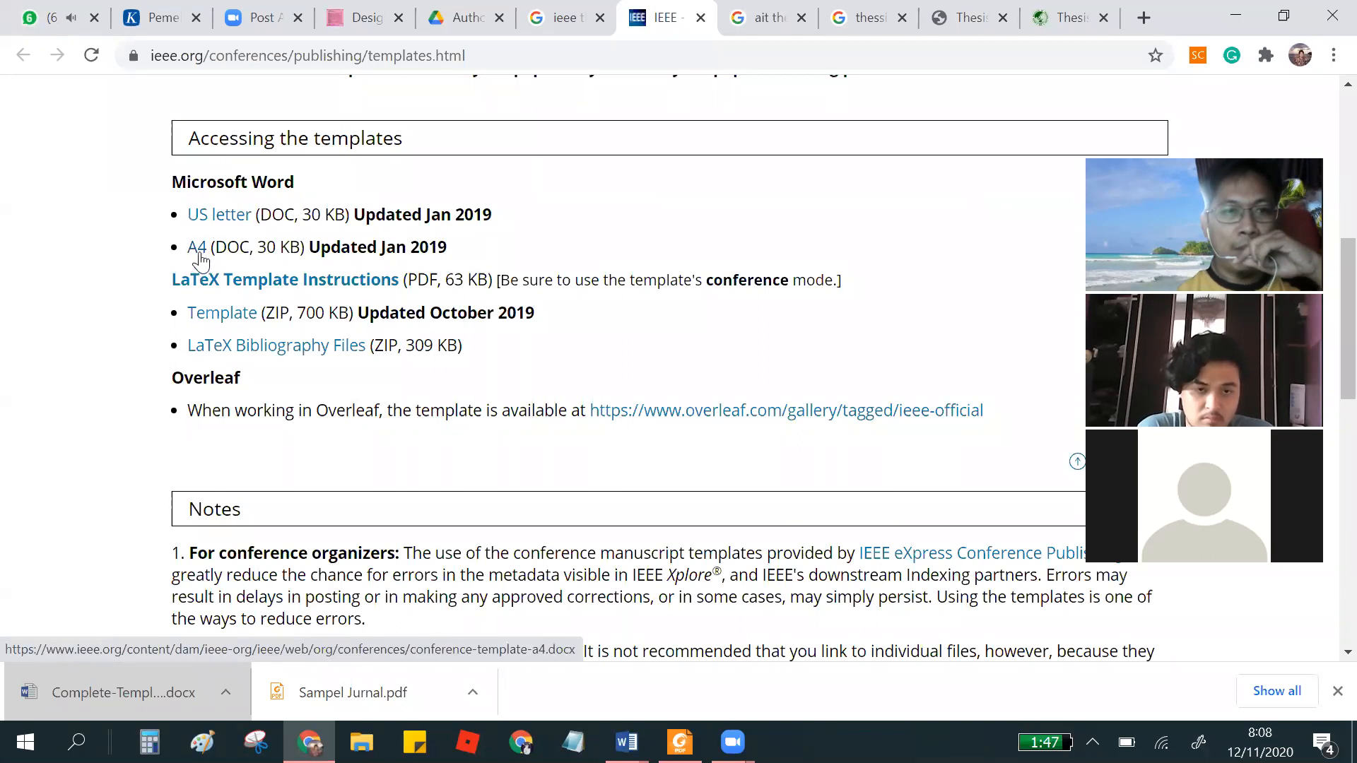
- Download the A4 Word template as conference-template-a4.docx into the Sainstech folder and open it in Word with editing enabled
left_click(198, 251)
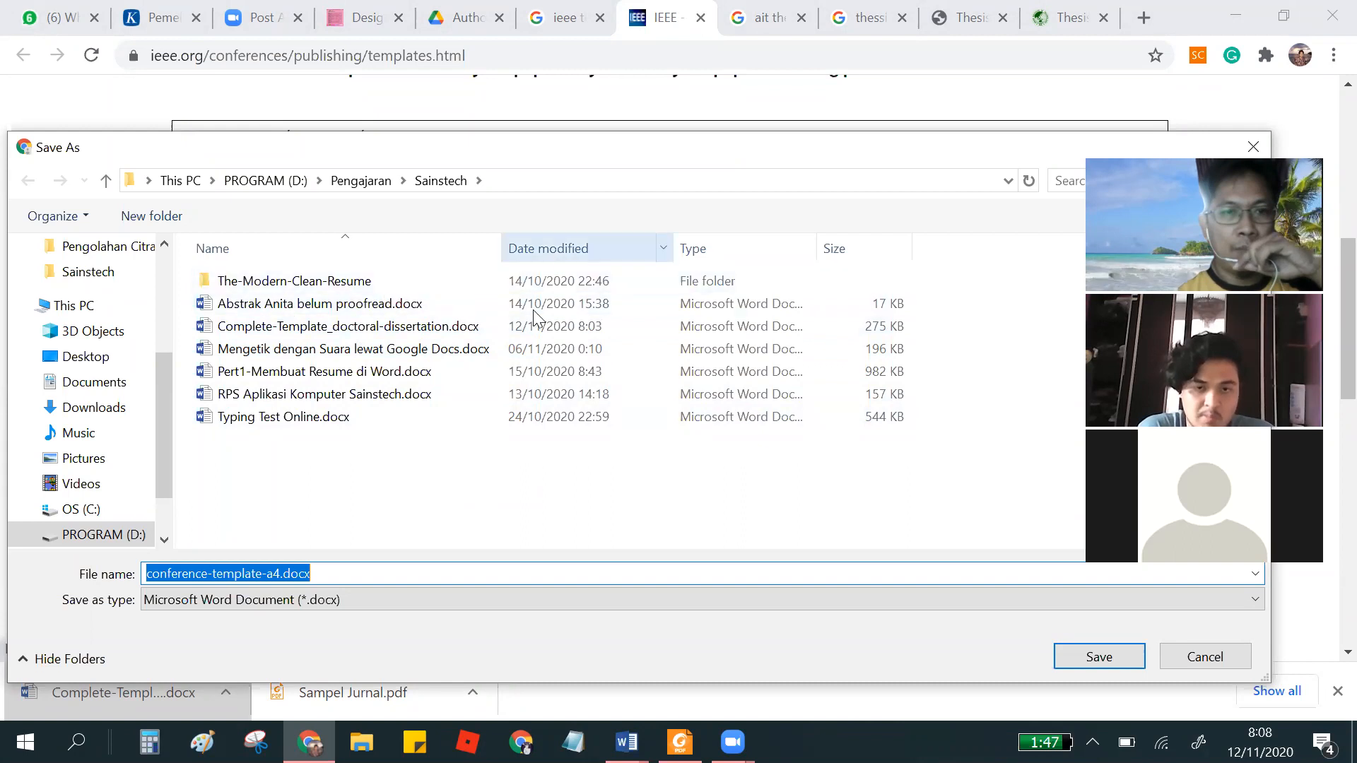
left_click(1071, 657)
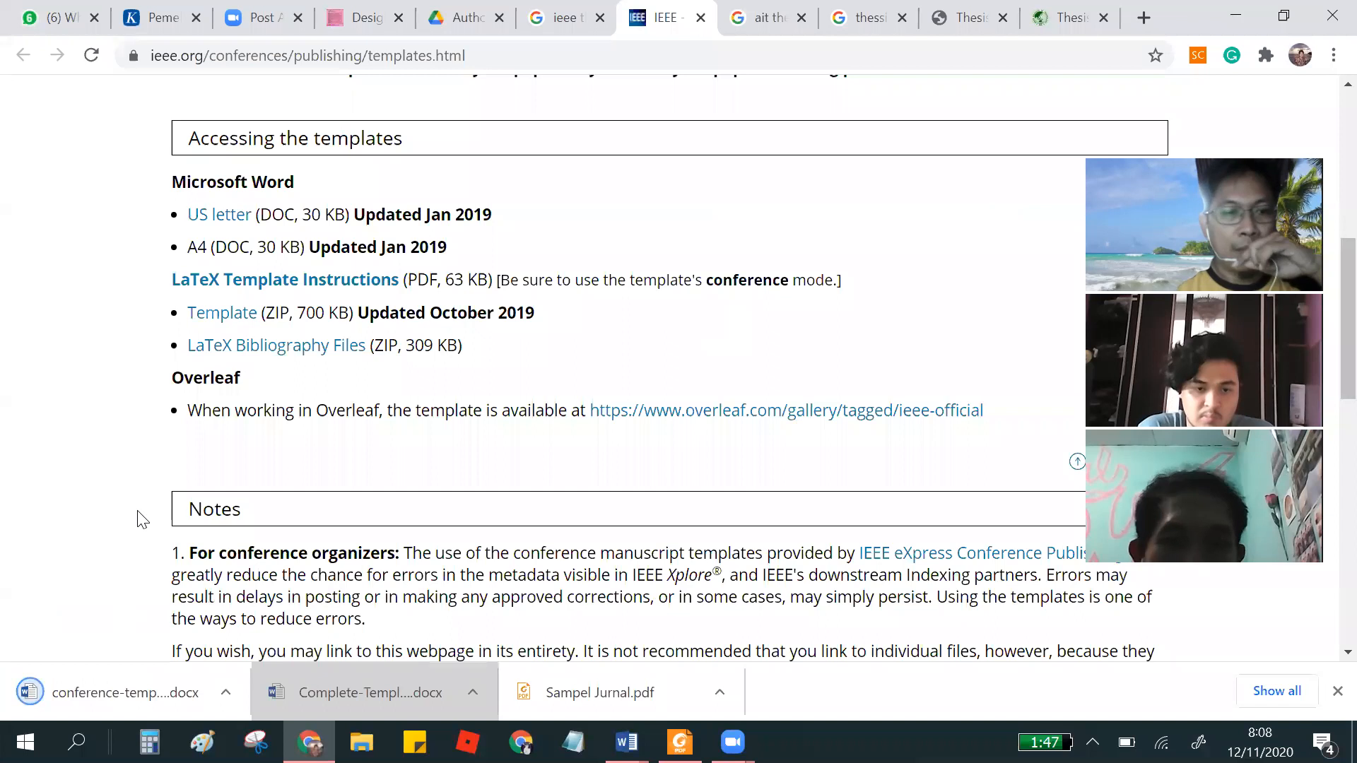
left_click(91, 689)
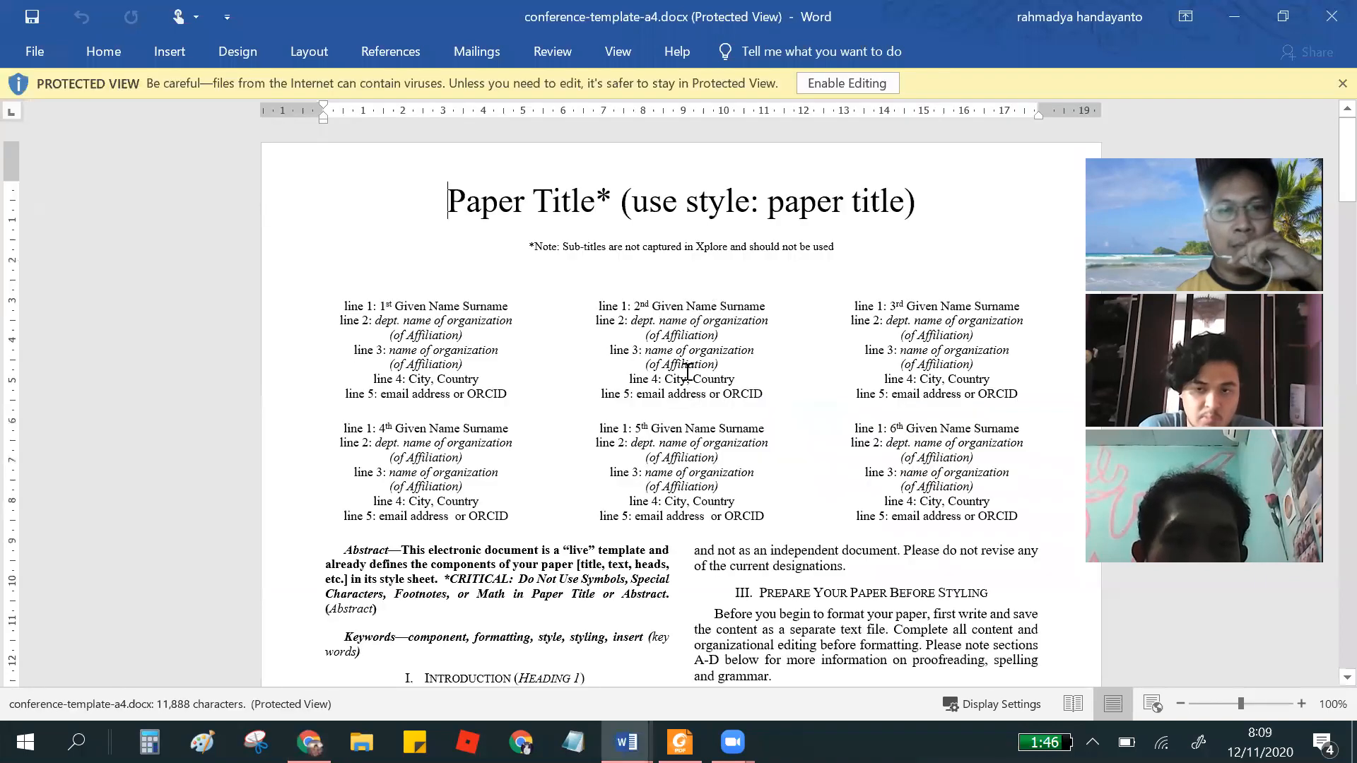
scroll(682, 369, "down", 3)
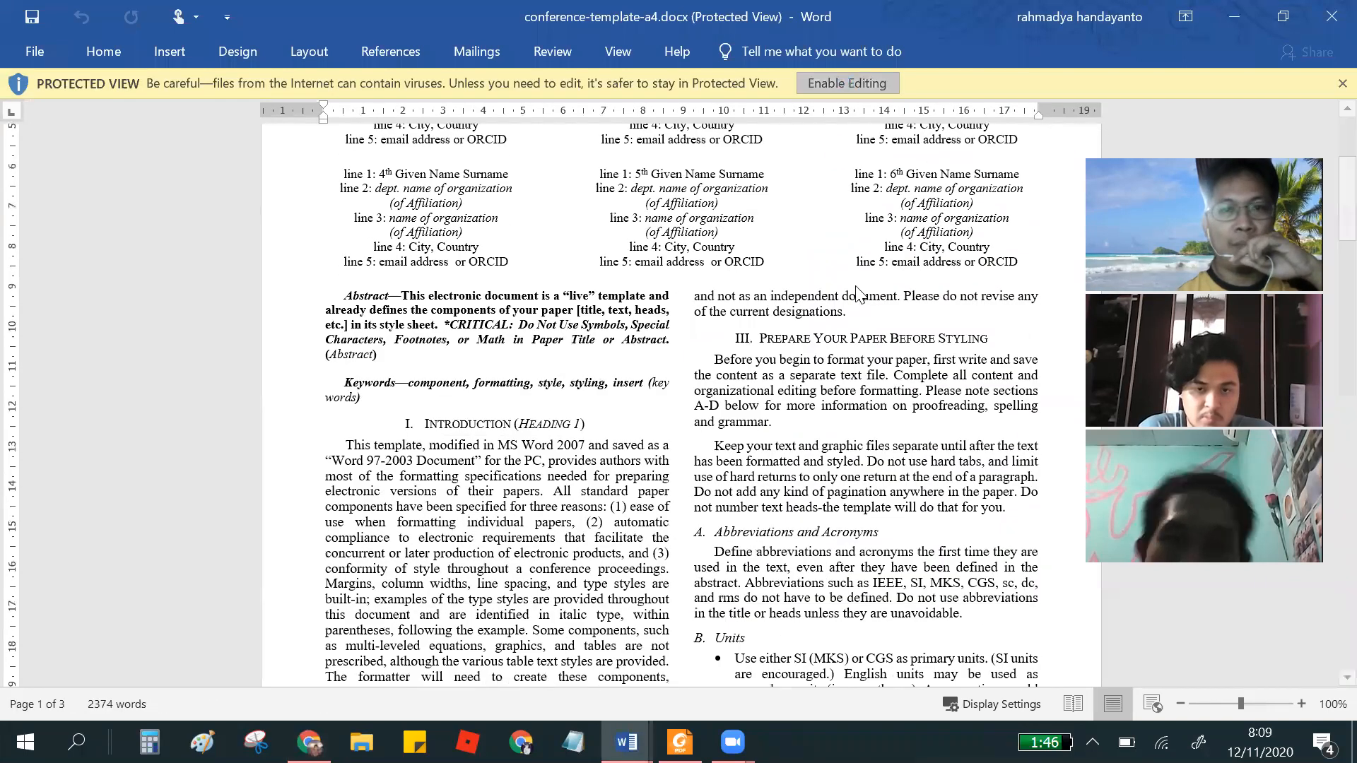
left_click(855, 83)
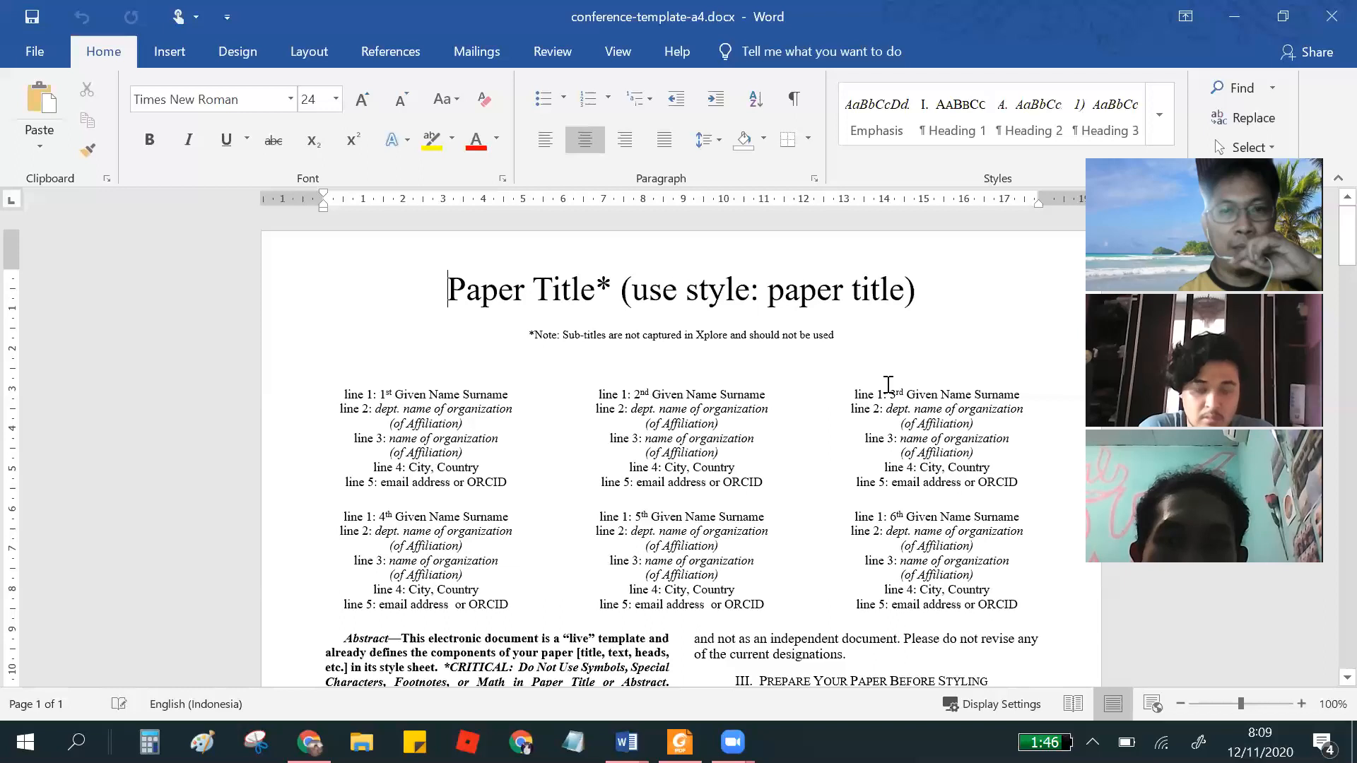
- Look through the conference template's sections and show the Navigation Pane with its headings
scroll(915, 353, "down", 3)
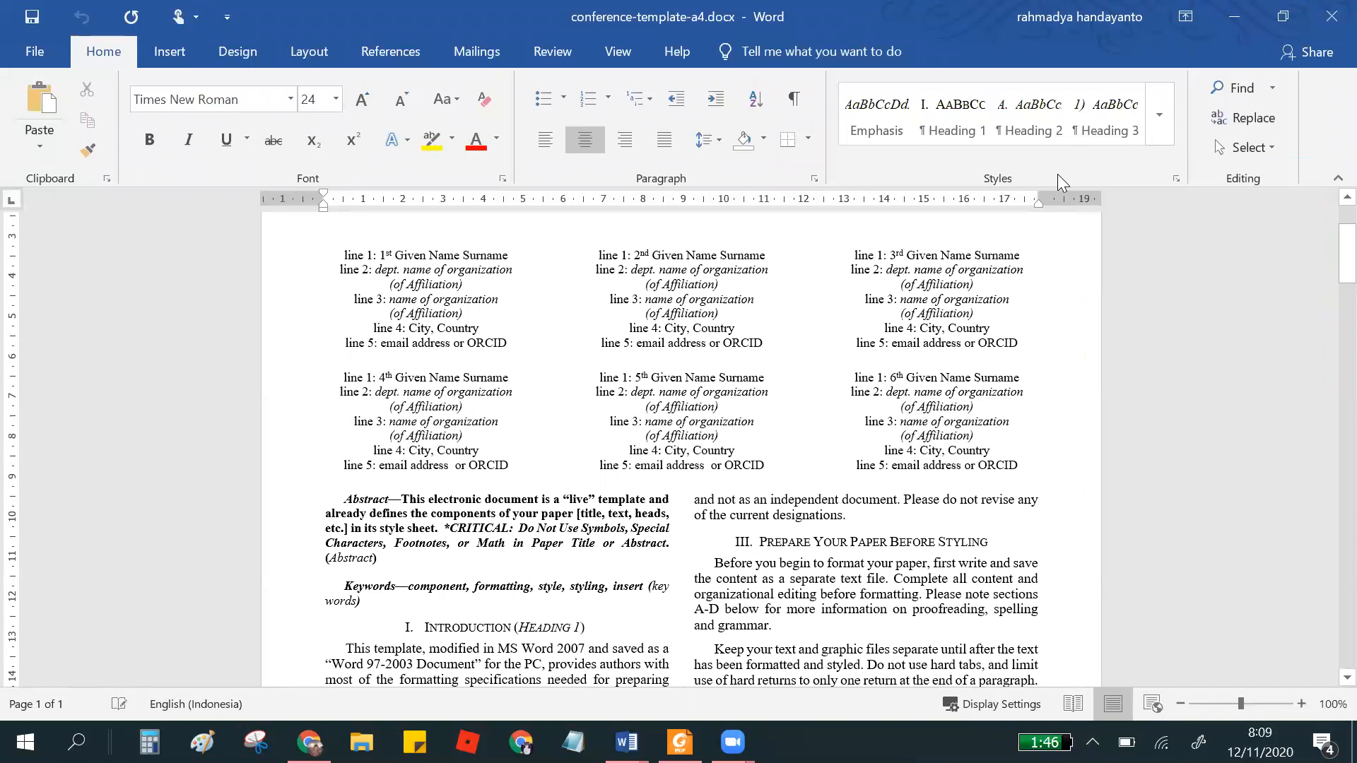
scroll(783, 381, "down", 15)
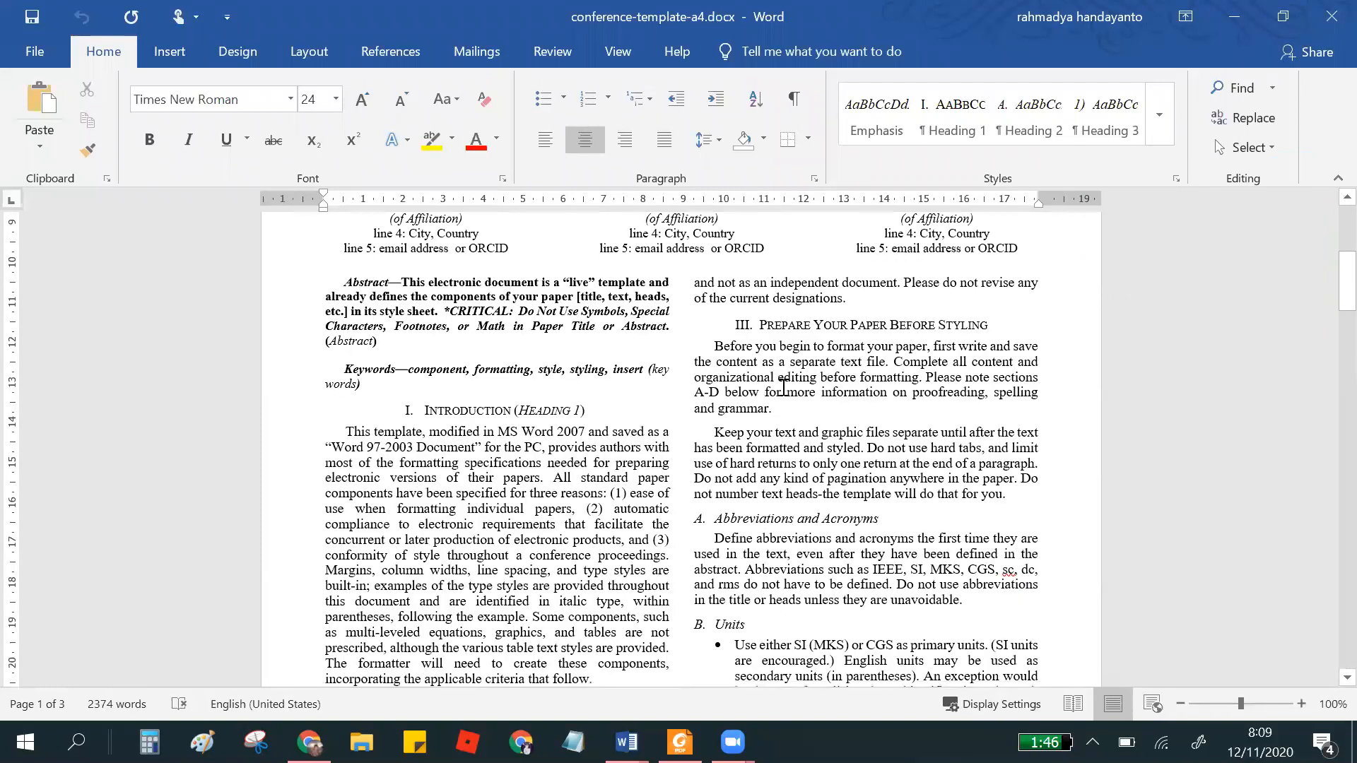
scroll(810, 377, "down", 7)
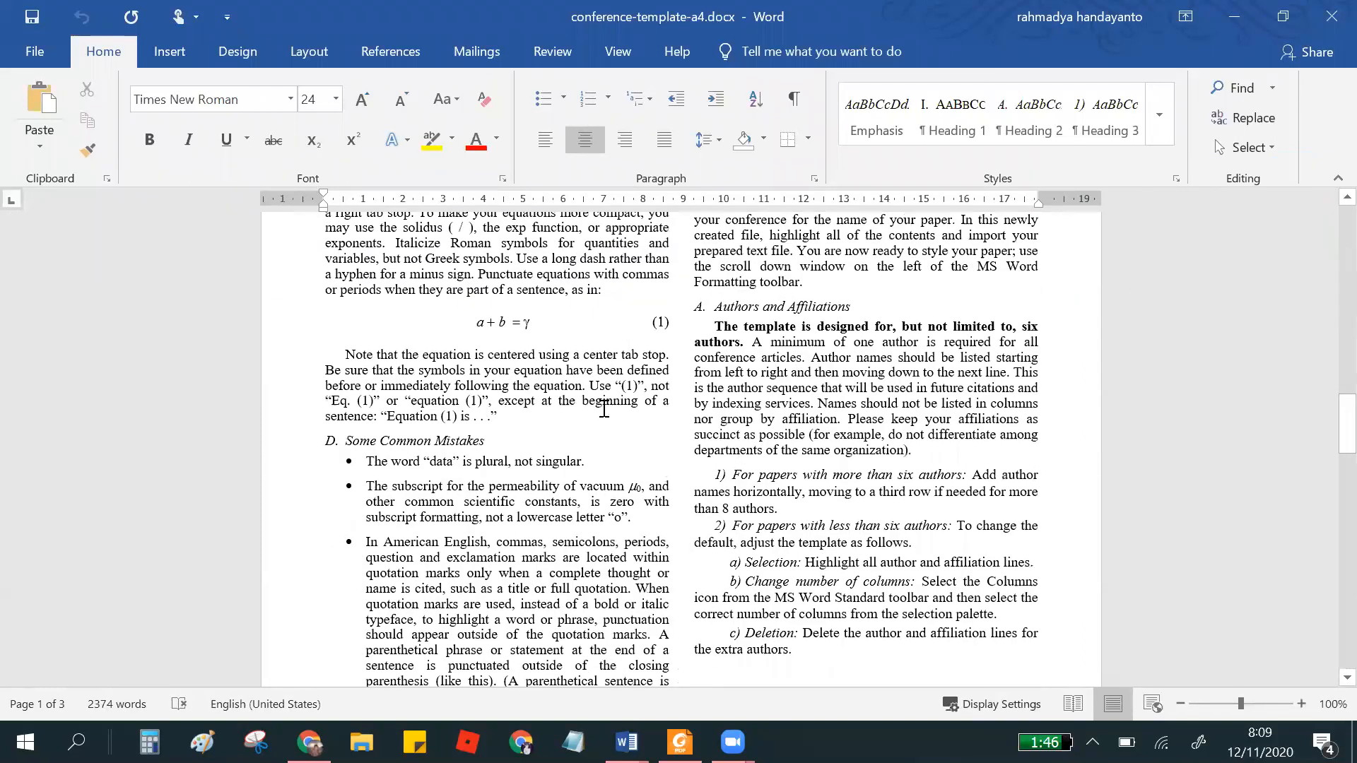
scroll(776, 390, "up", 20)
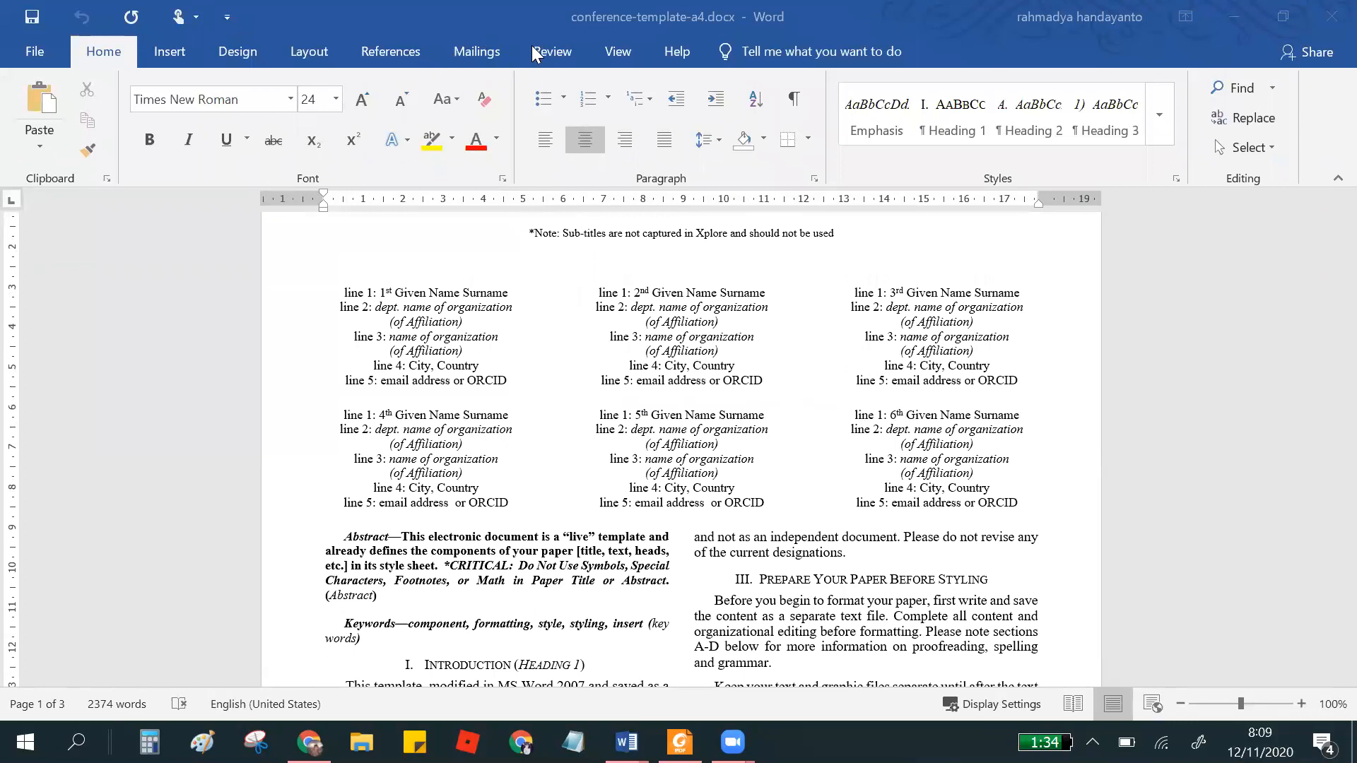
left_click(614, 51)
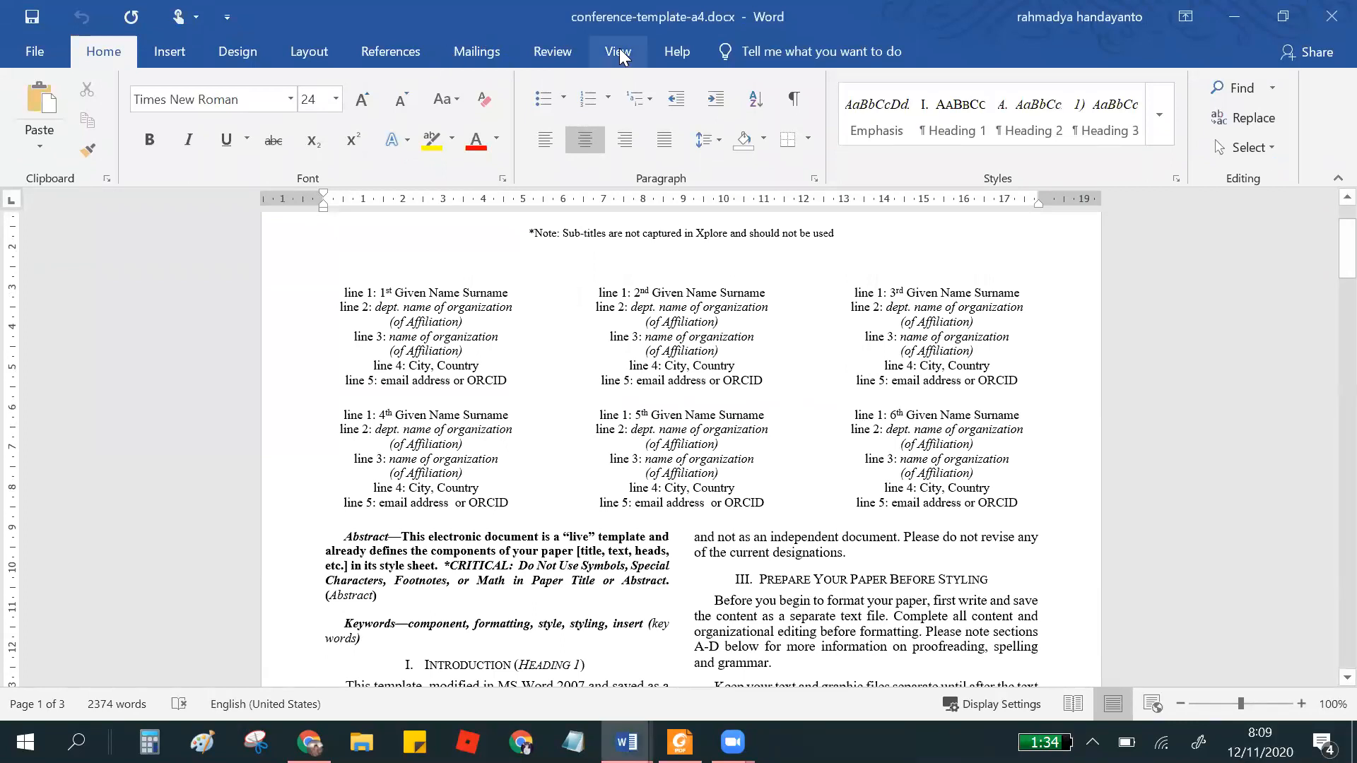
left_click(620, 53)
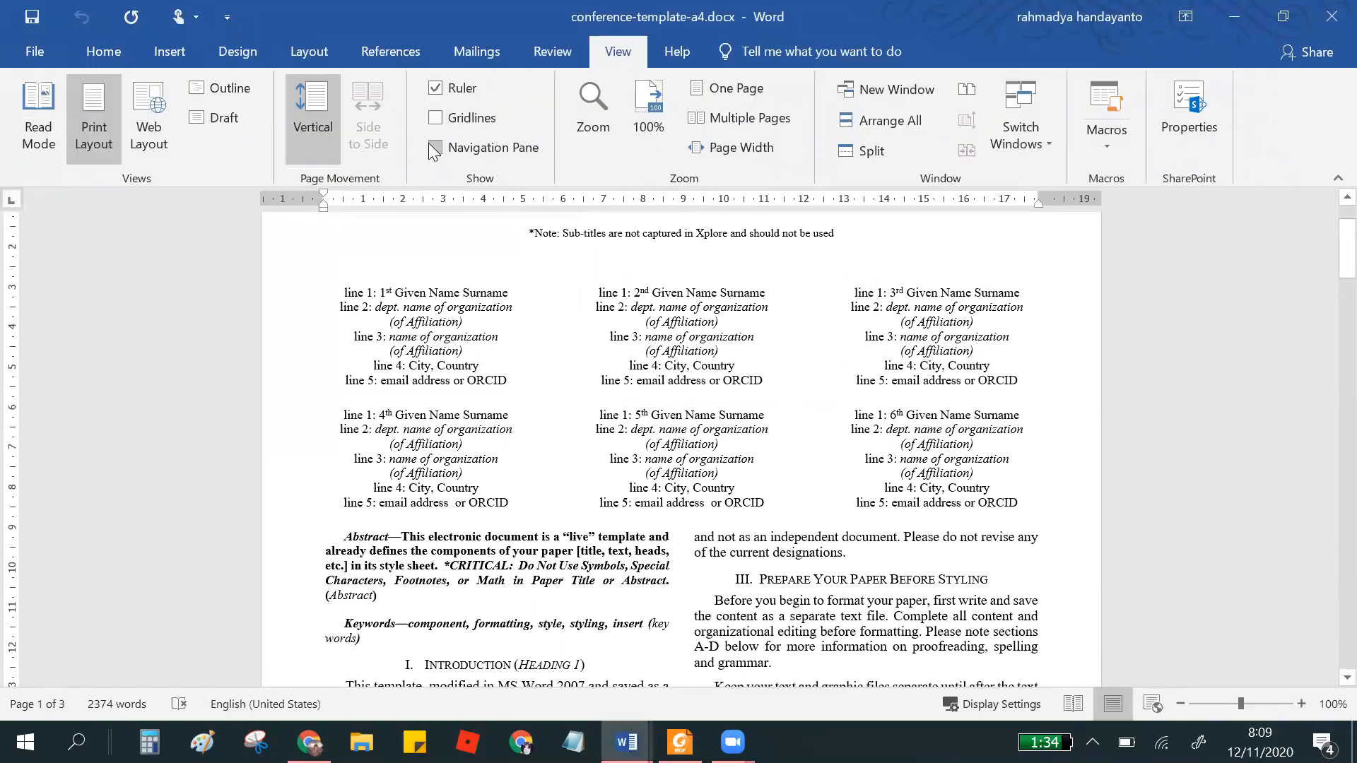
left_click(436, 151)
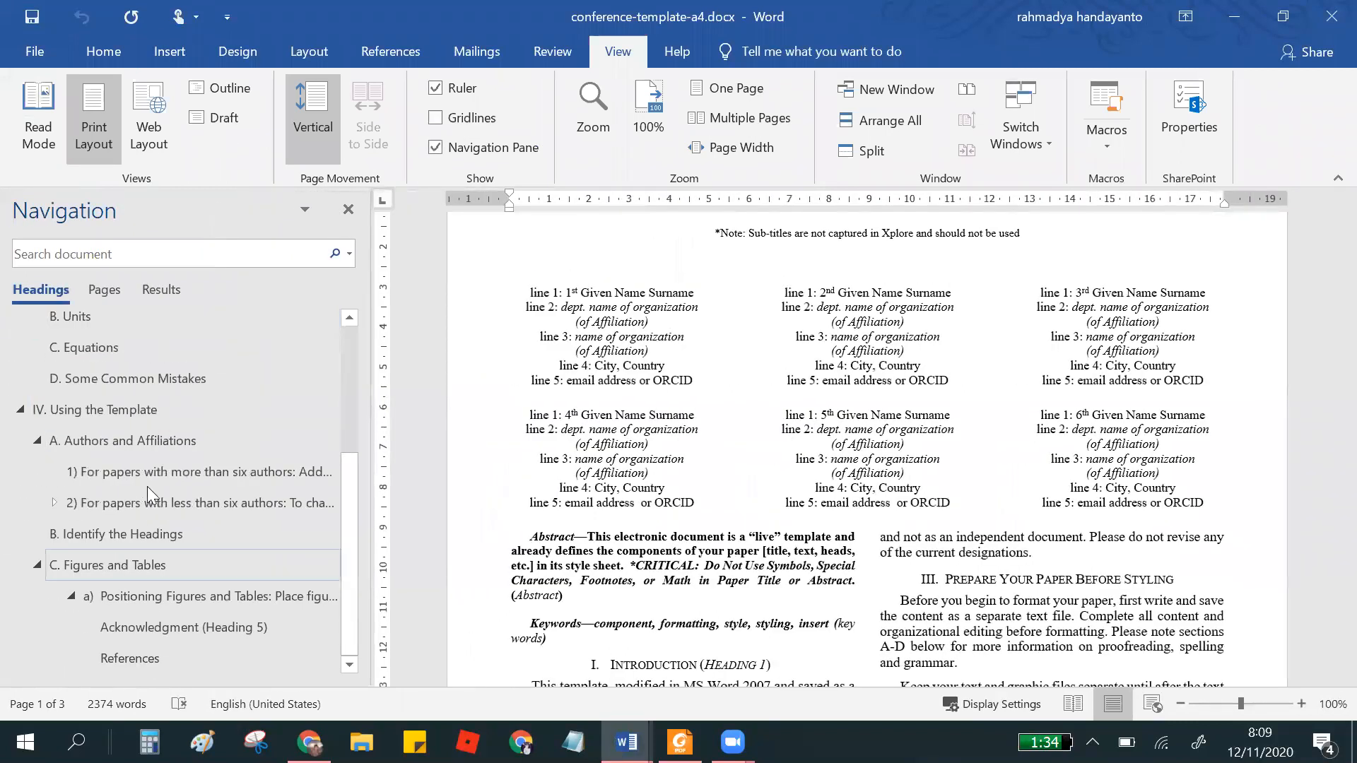
- Browse the template by its headings, going to Ease of Use, Prepare Your Paper Before Styling, and Using the Template
scroll(101, 382, "up", 3)
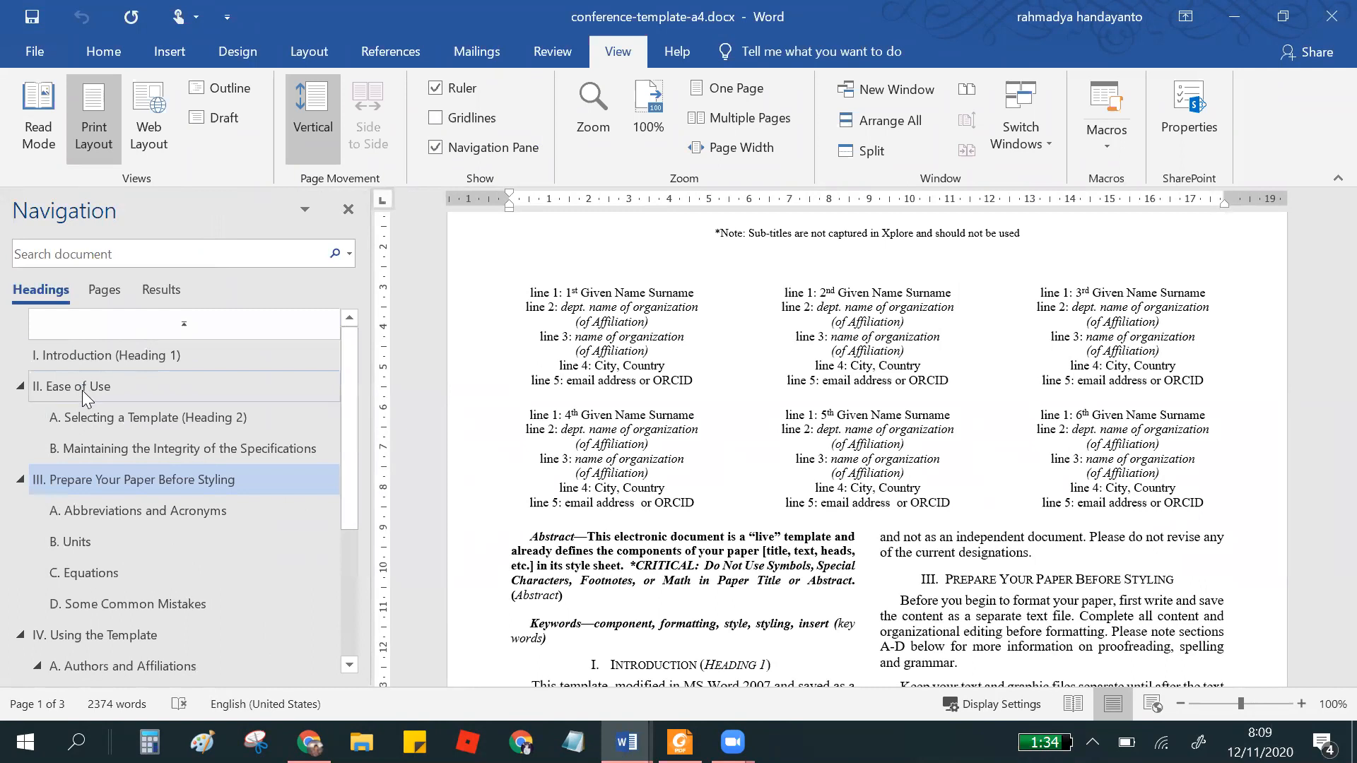
left_click(82, 388)
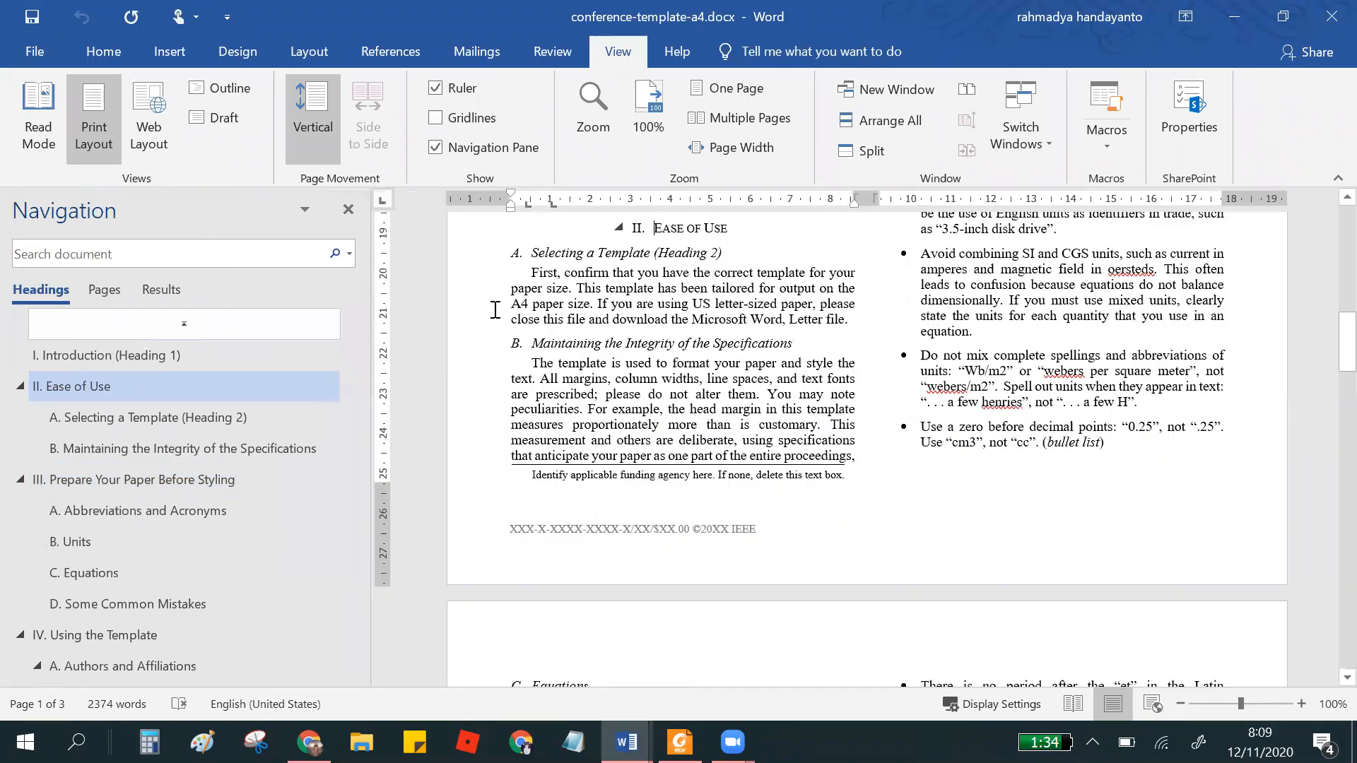
scroll(112, 483, "down", 2)
scroll(118, 438, "up", 1)
left_click(125, 389)
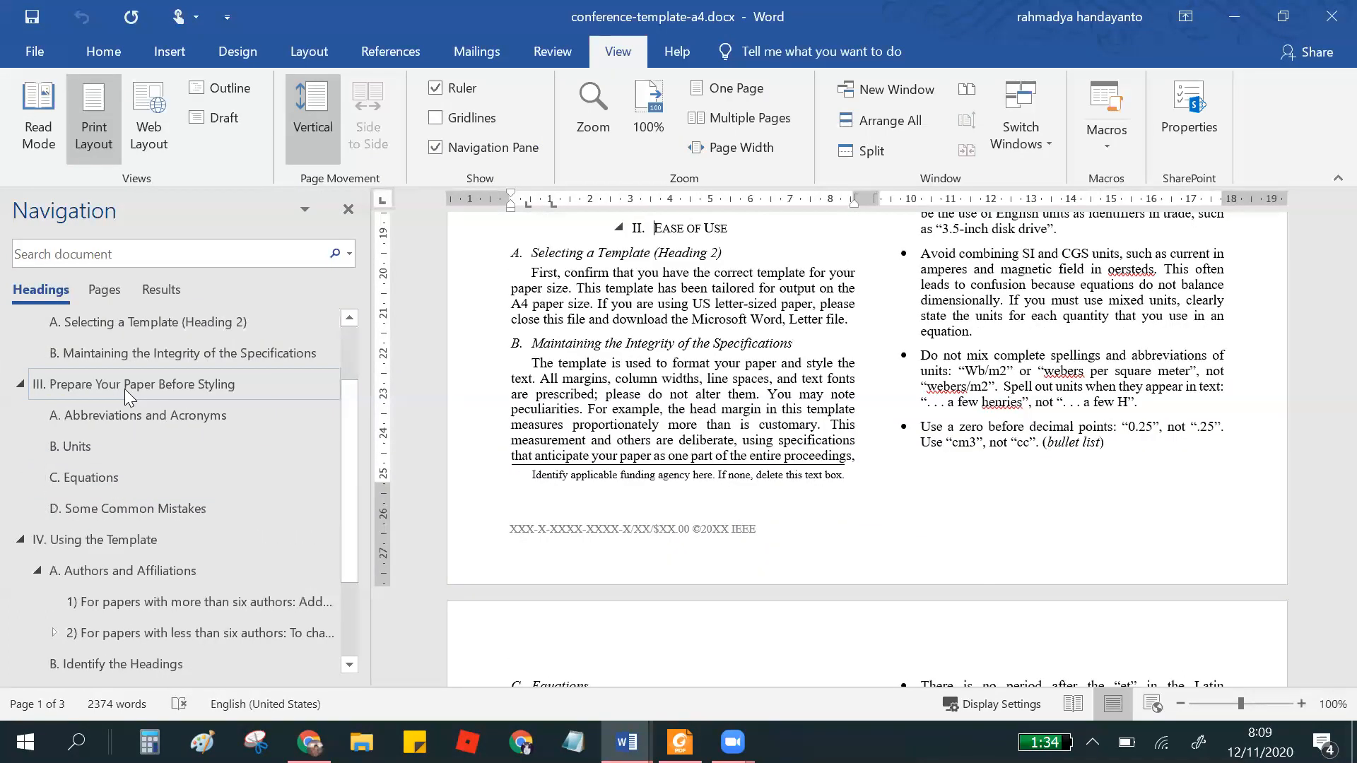
scroll(254, 491, "down", 1)
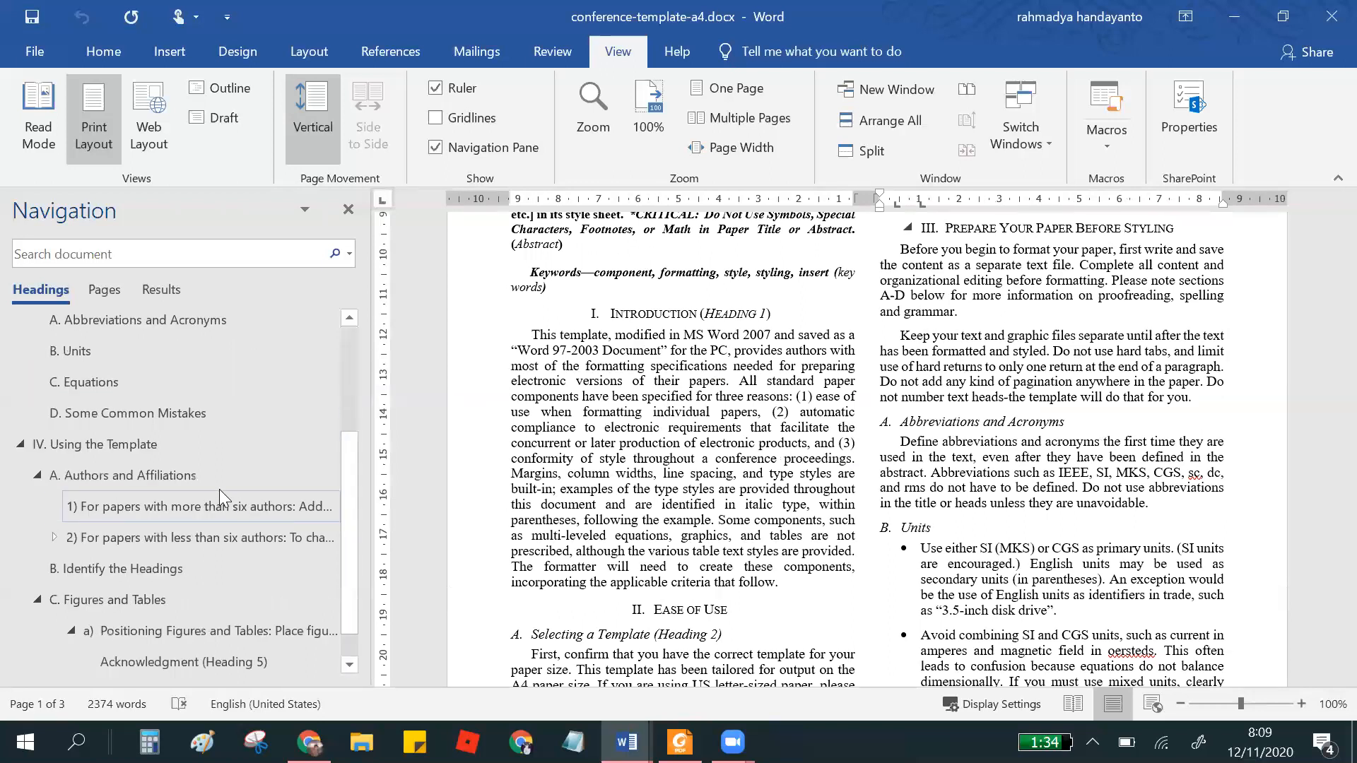
left_click(141, 448)
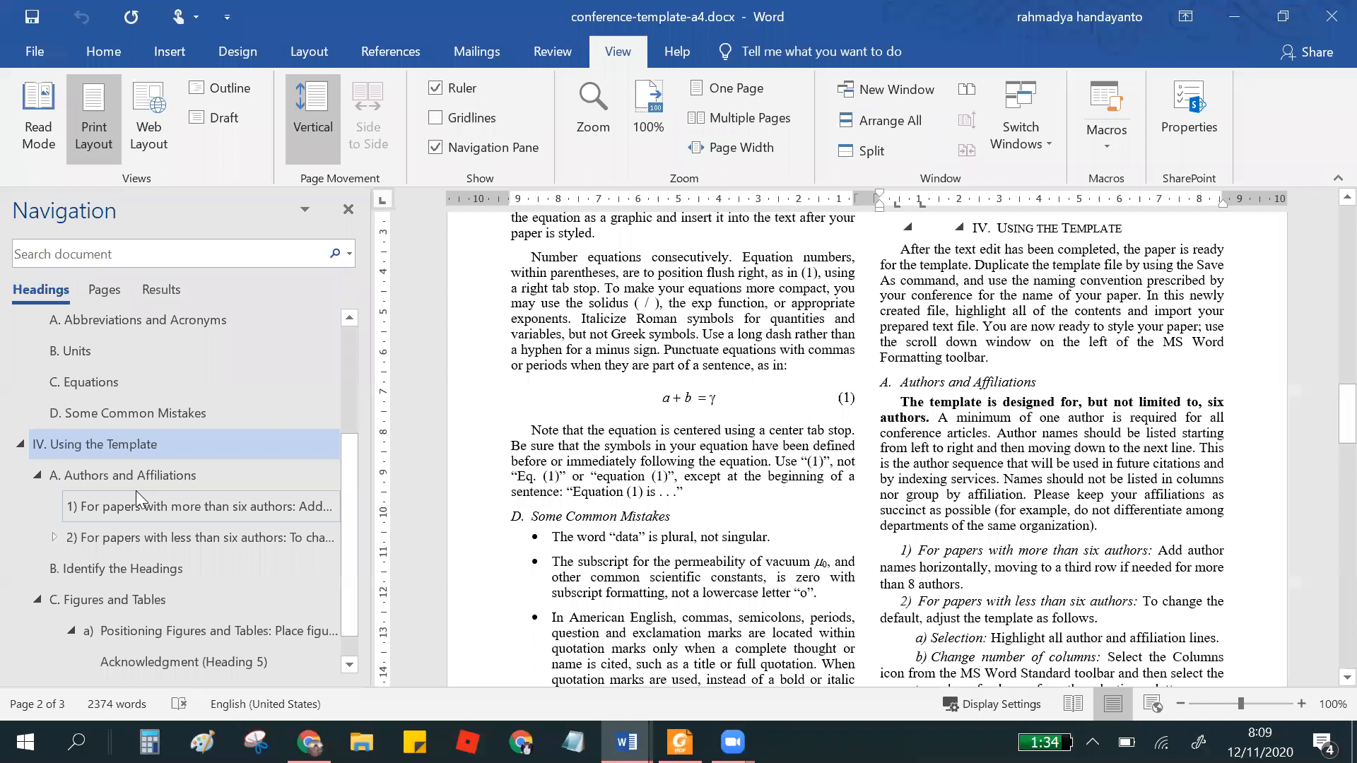
scroll(135, 490, "up", 1)
scroll(71, 403, "down", 1)
scroll(51, 402, "down", 1)
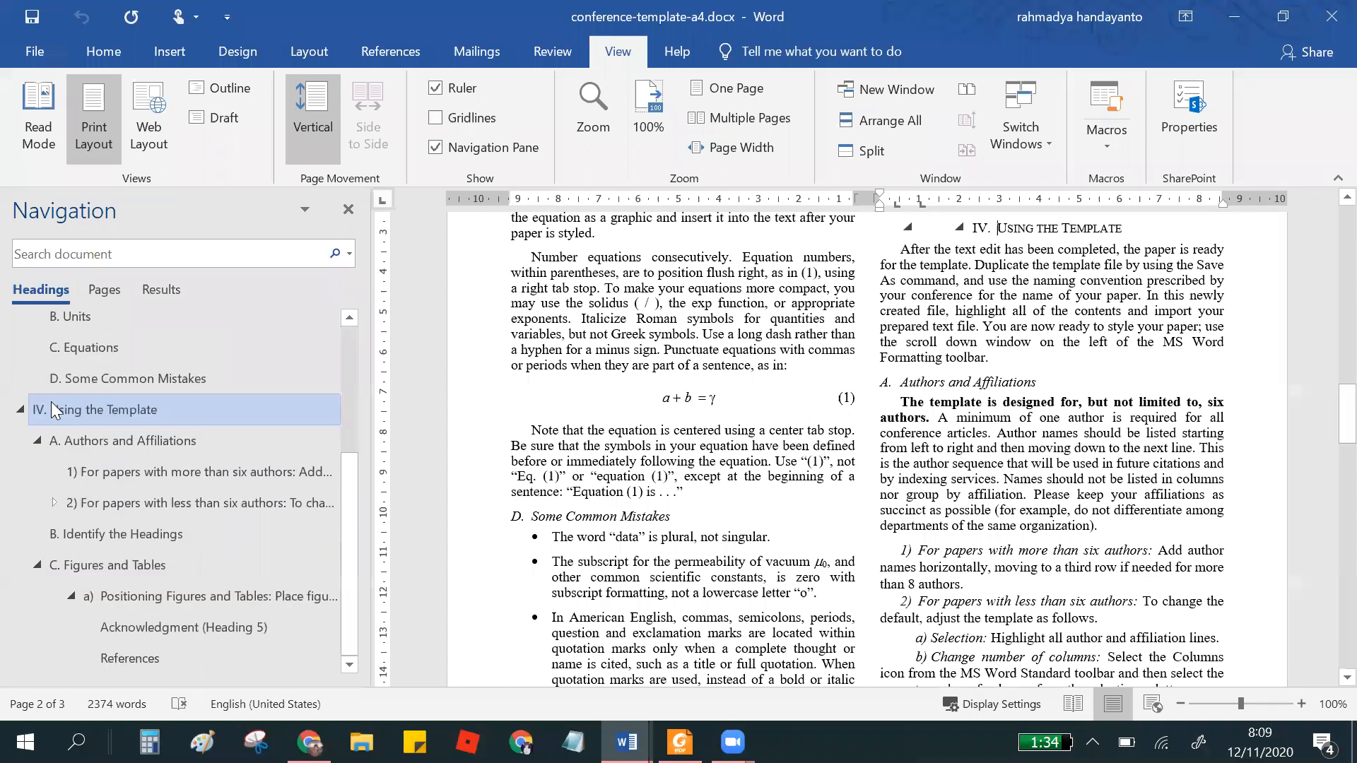
- Add several blank lines at the end of the template, after the references on the last page
scroll(1308, 428, "down", 10)
scroll(1130, 426, "down", 10)
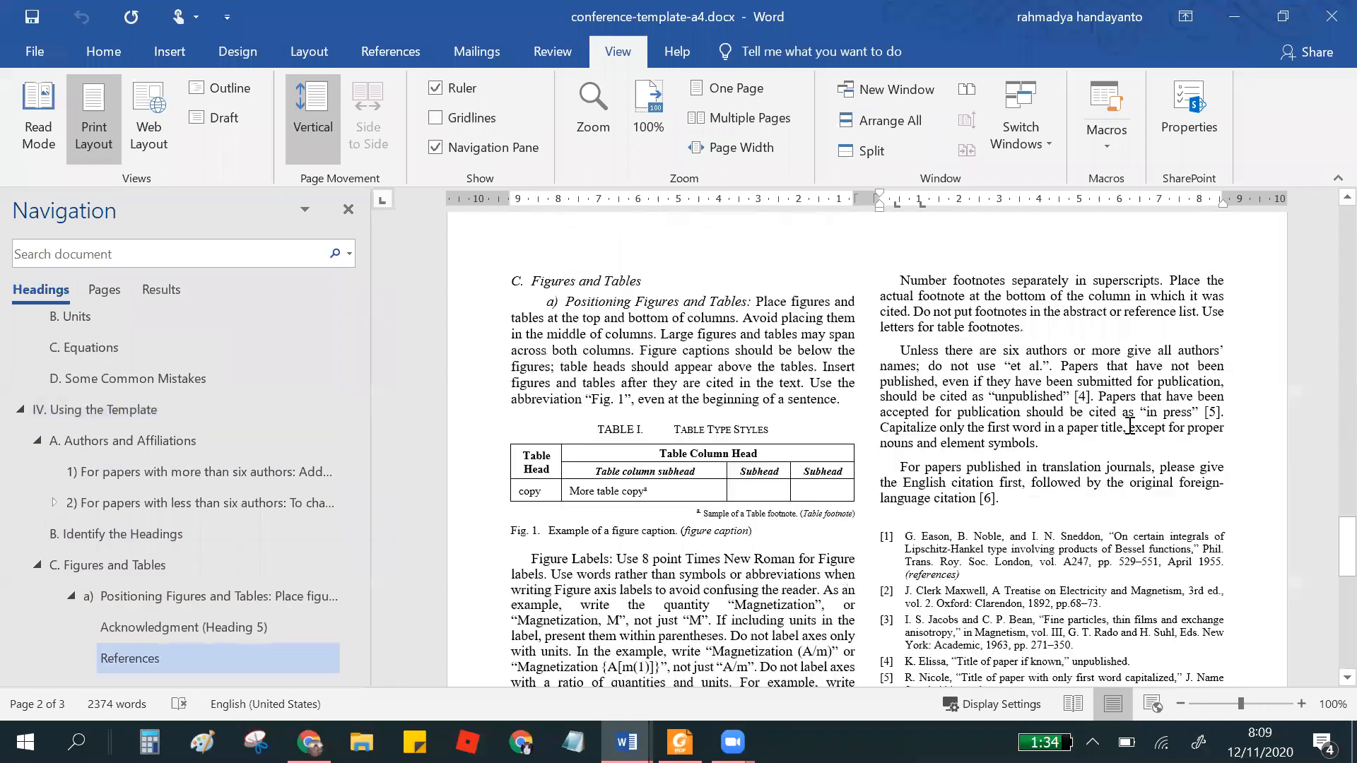
scroll(1013, 408, "down", 10)
left_click(775, 451)
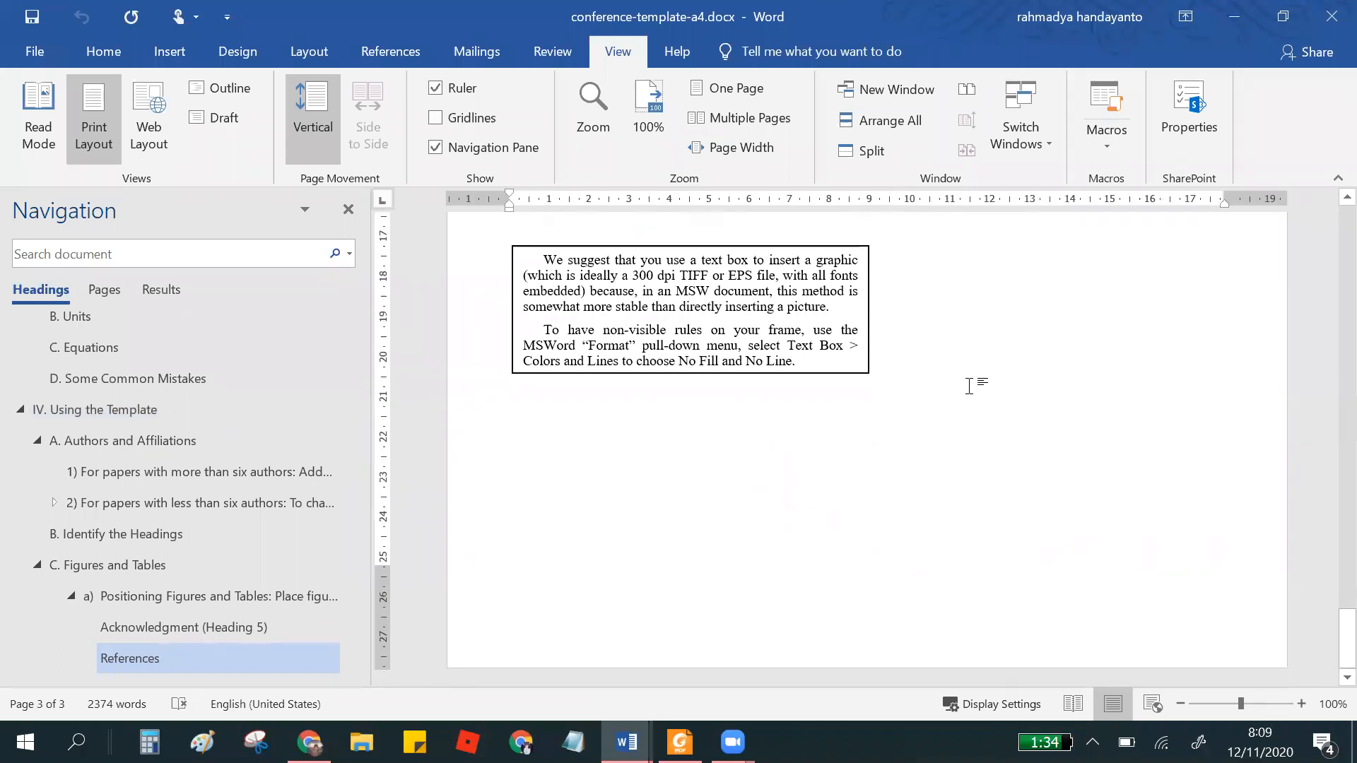
key("Return")
key("Return")
key("Return")
key("Return")
key("Return")
key("Return")
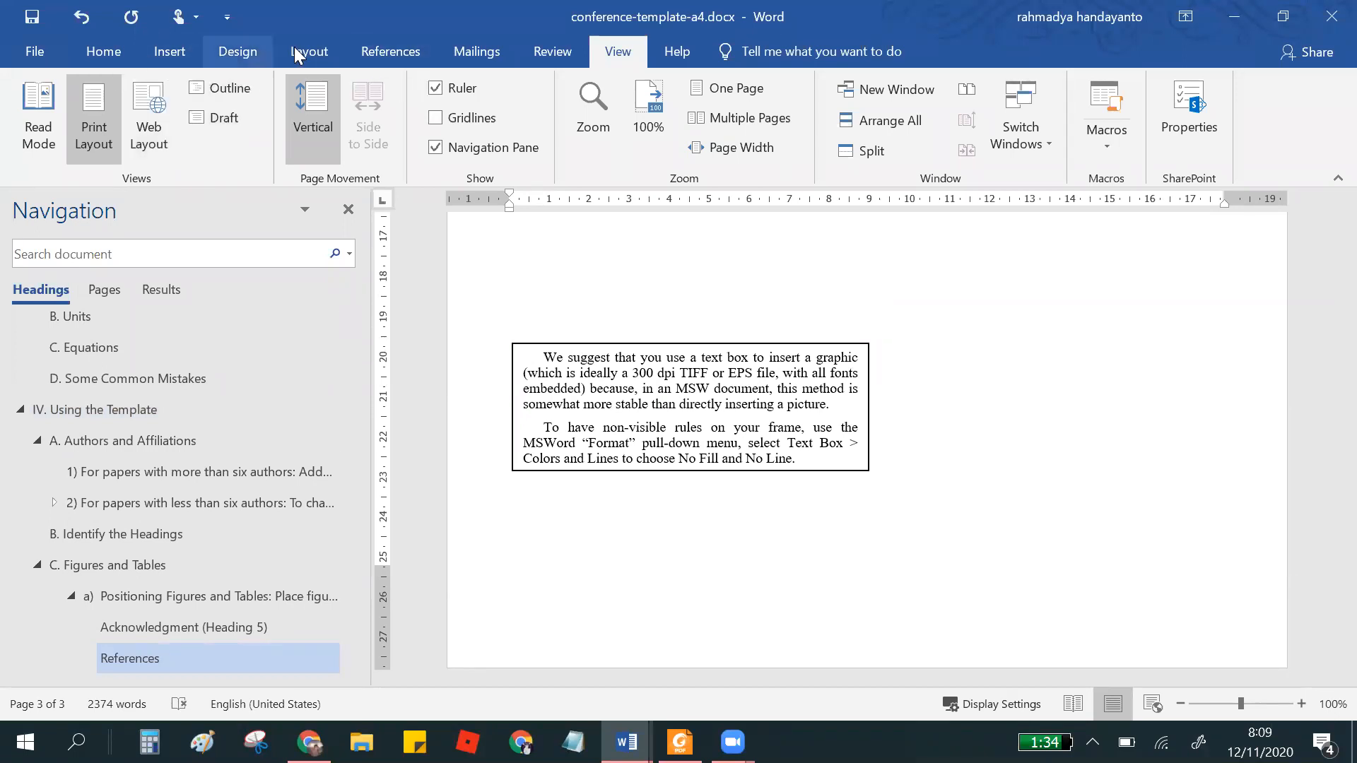
- Insert an automatic table of contents titled Table of Contents at the end of the document and review its entries
left_click(551, 56)
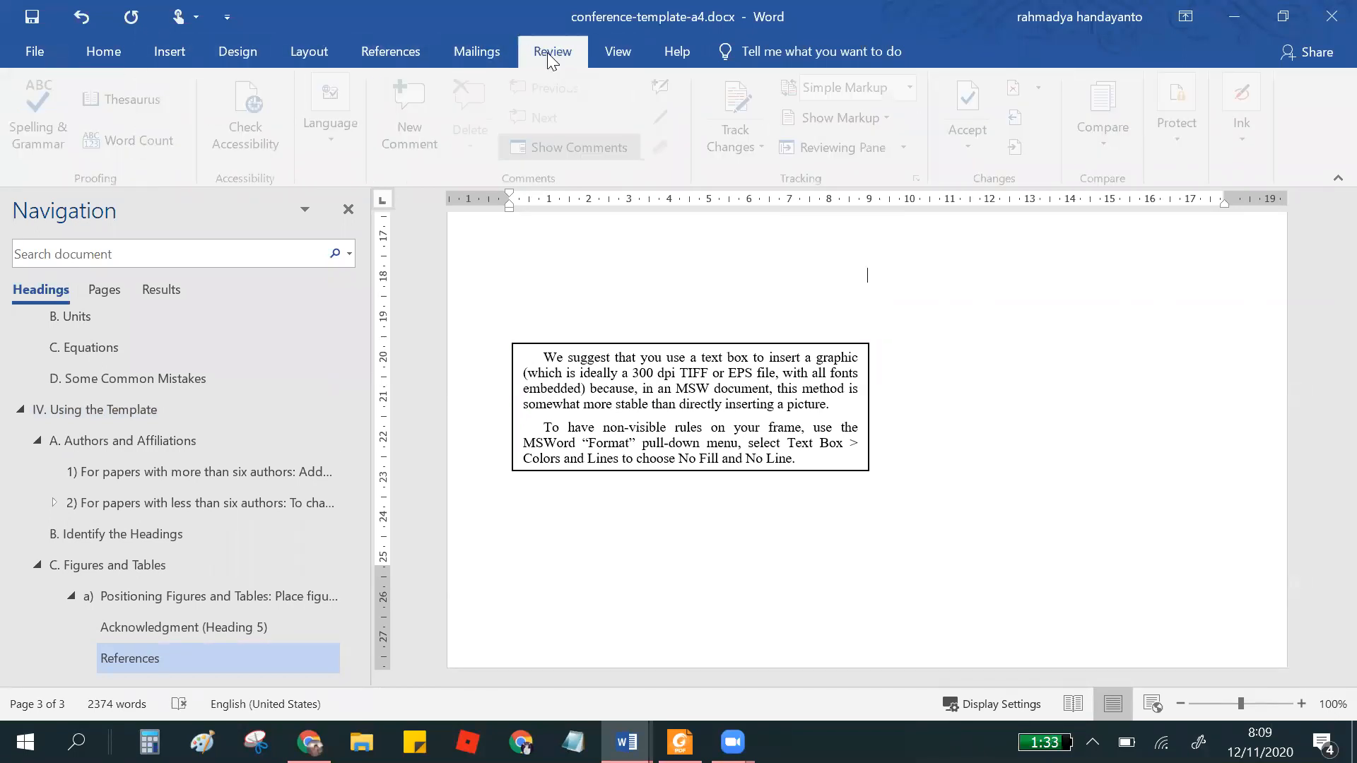
left_click(631, 64)
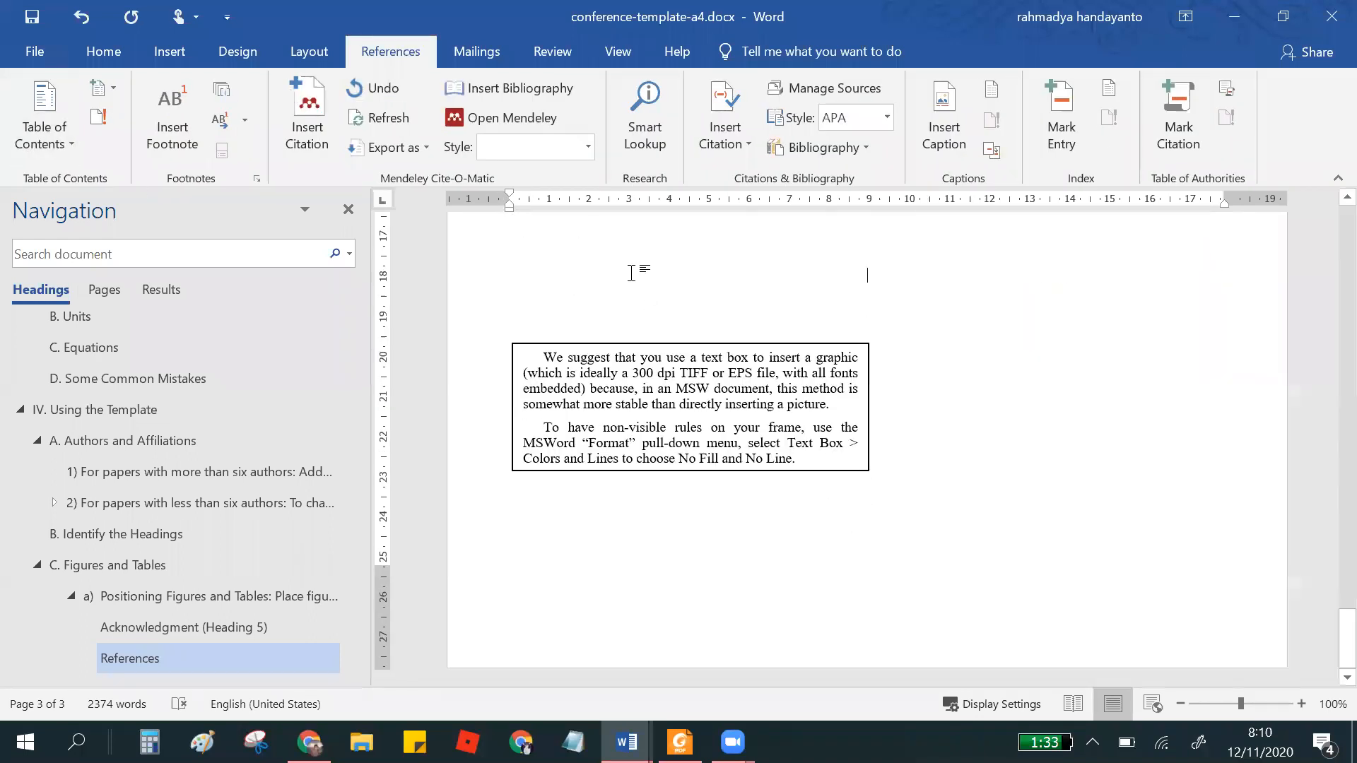
left_click(65, 117)
left_click(118, 394)
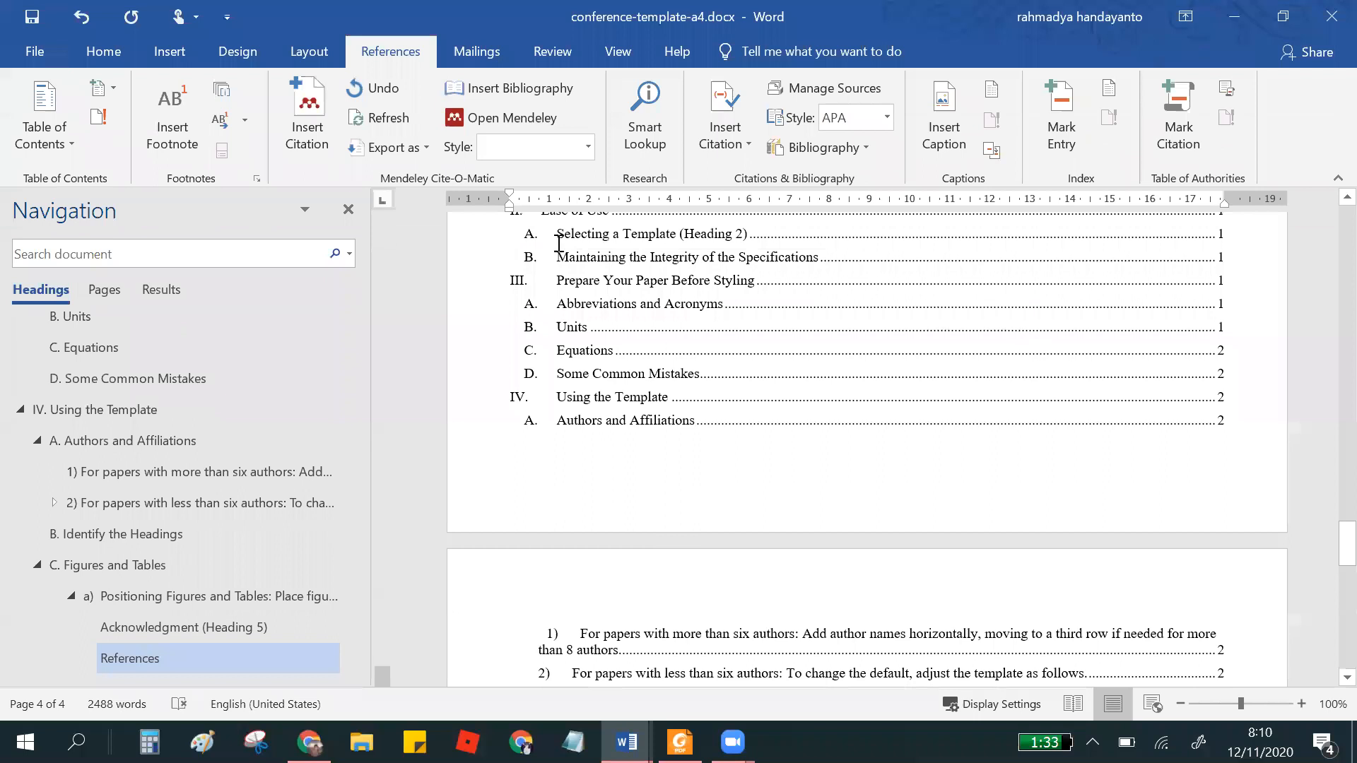
scroll(559, 244, "up", 3)
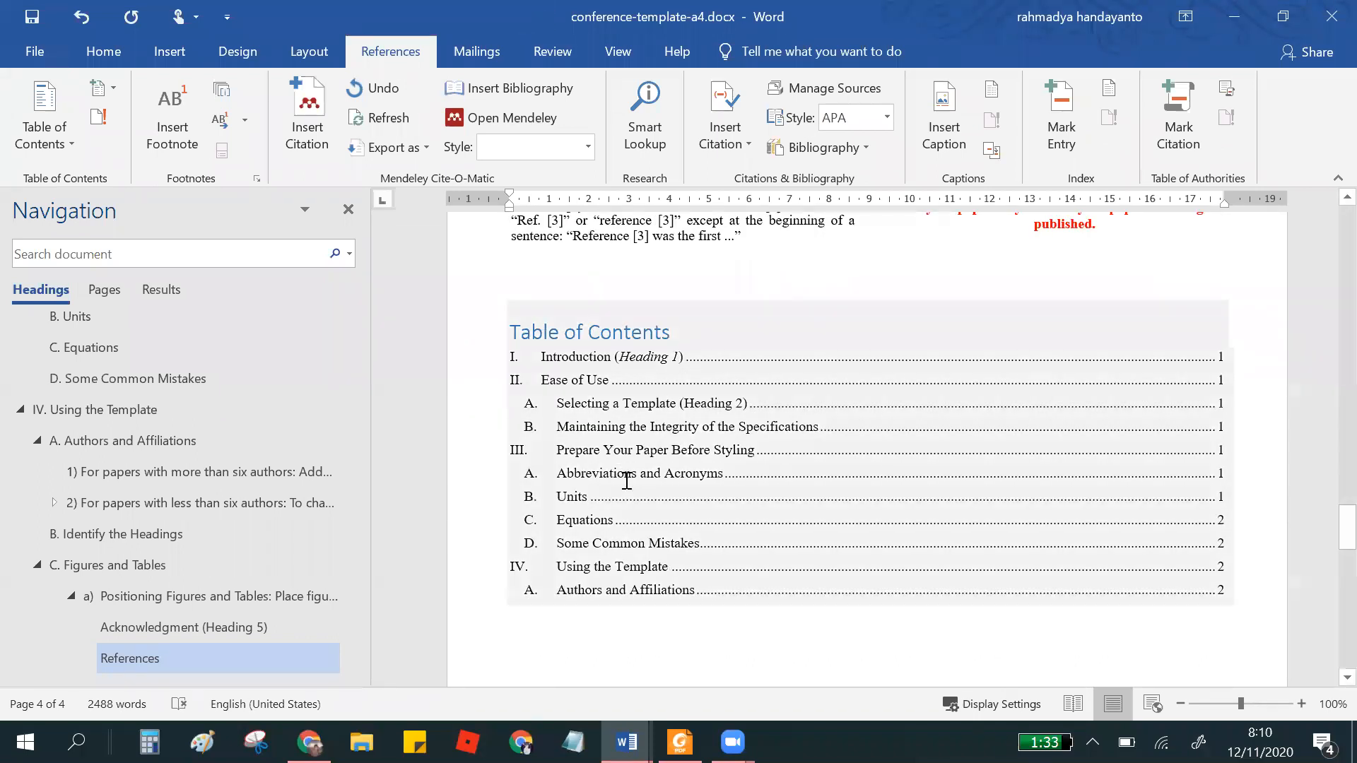
scroll(625, 470, "down", 2)
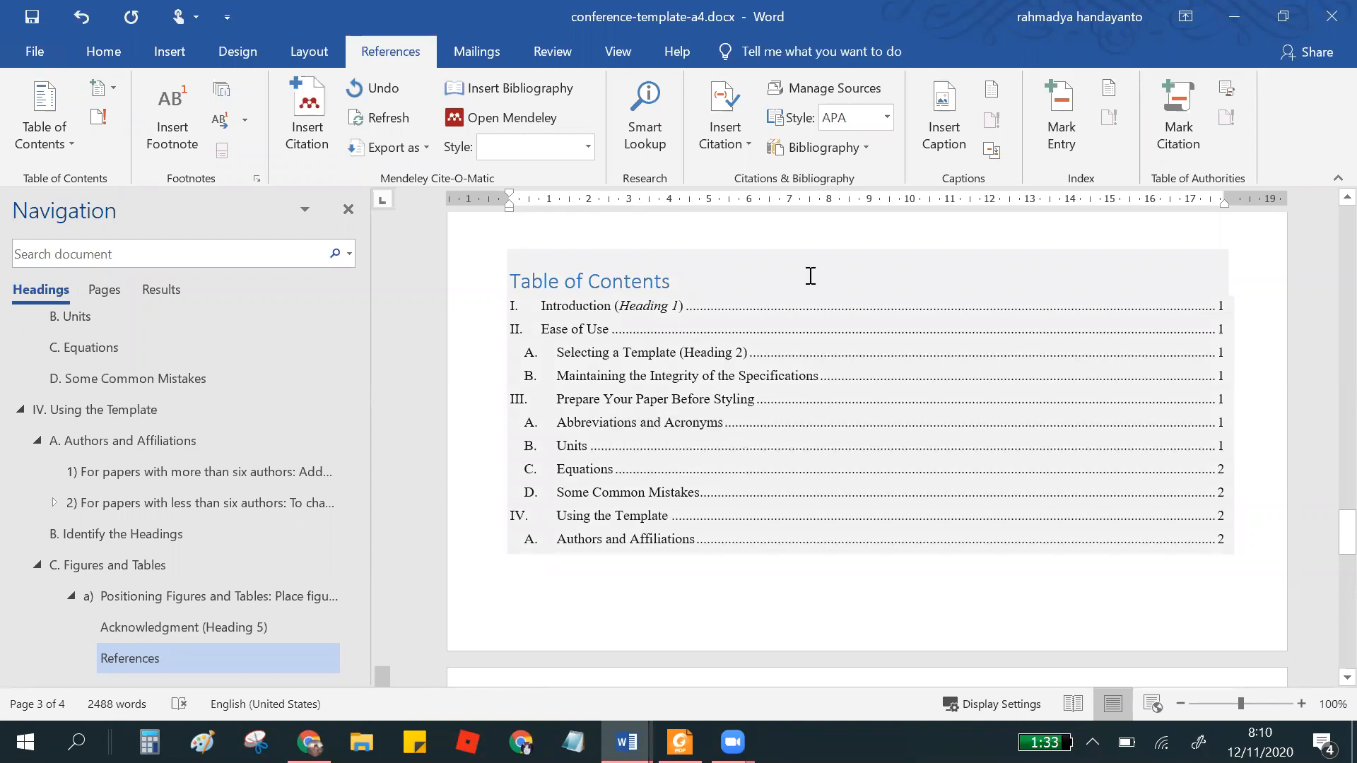
- Undo the inserted table of contents and the added blank lines, and return to the paper title
left_click(669, 233)
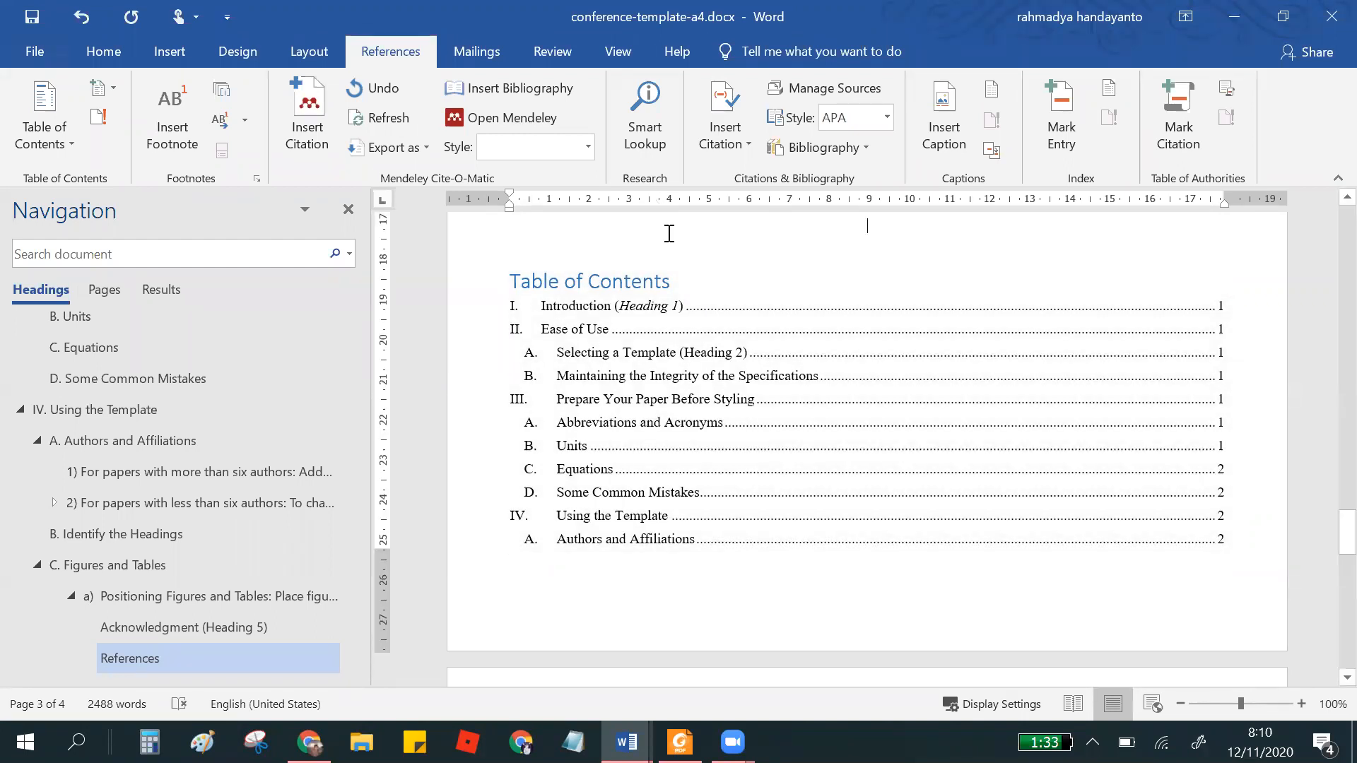
key("ctrl+z")
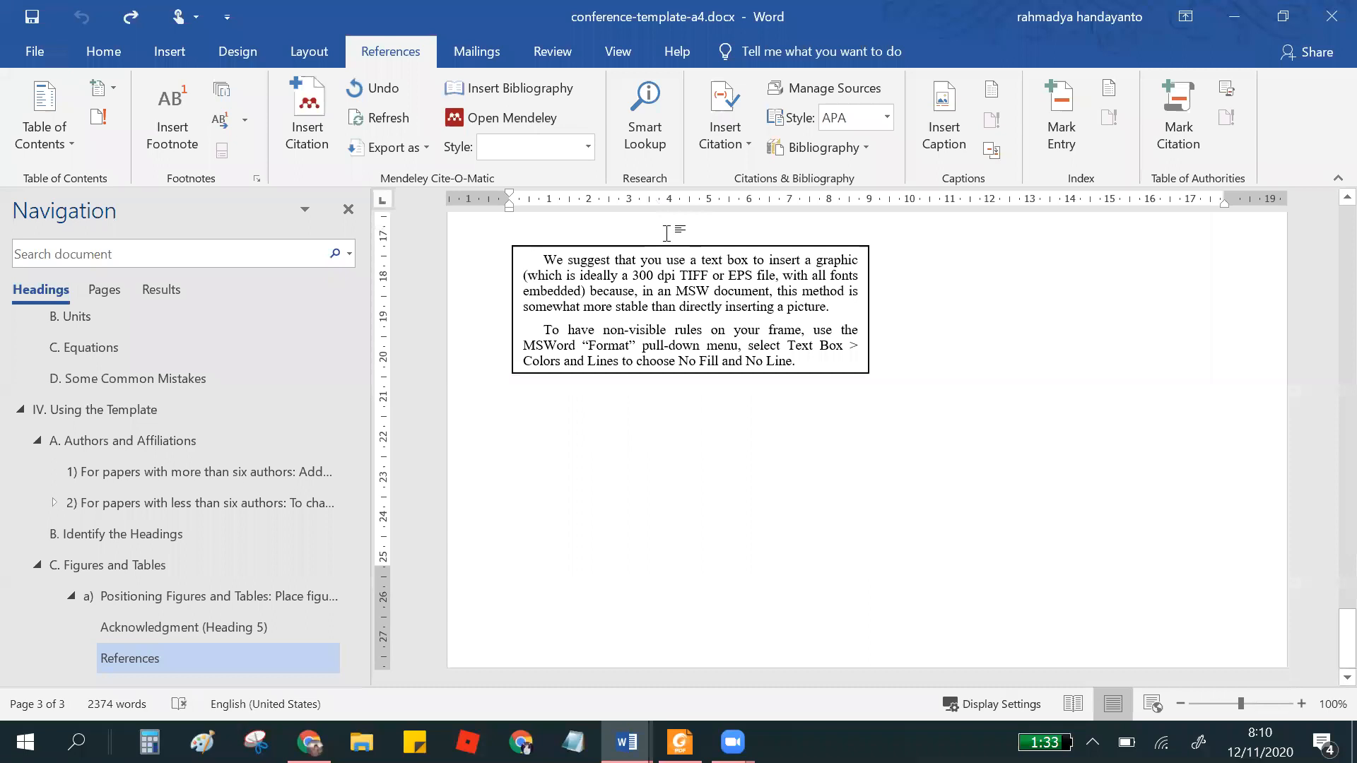
scroll(813, 428, "up", 7)
scroll(813, 428, "up", 10)
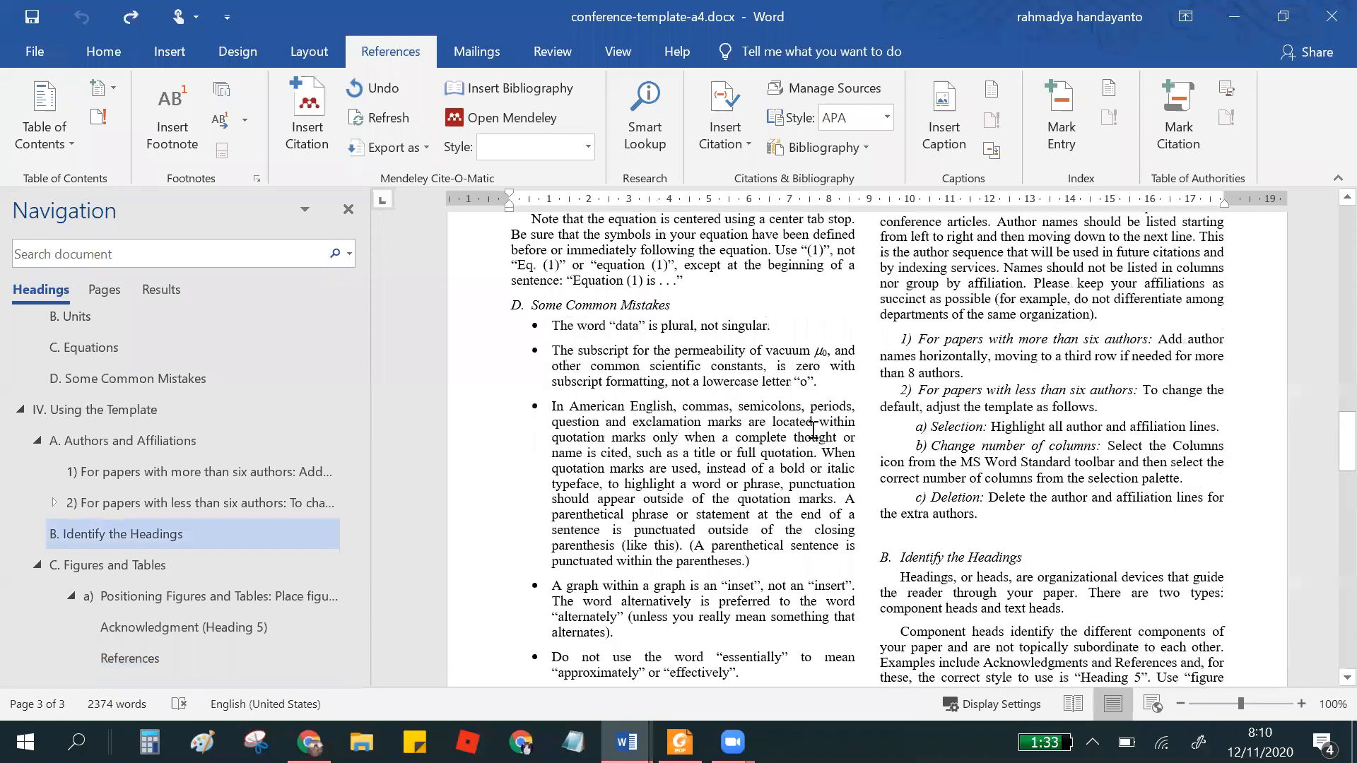
scroll(813, 428, "up", 20)
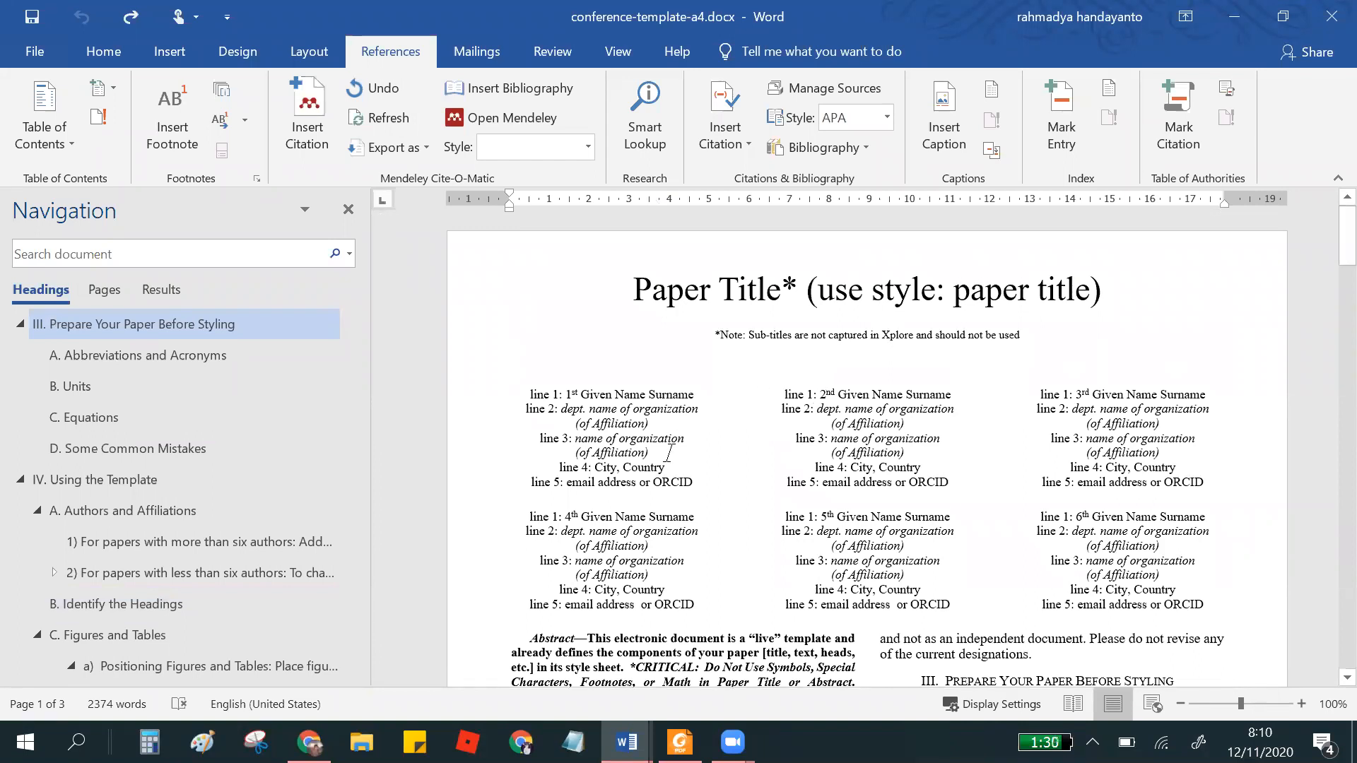
- Switch back to Chrome, review the top of the IEEE templates page, and view the Makna journal article's title and authors
left_click(308, 742)
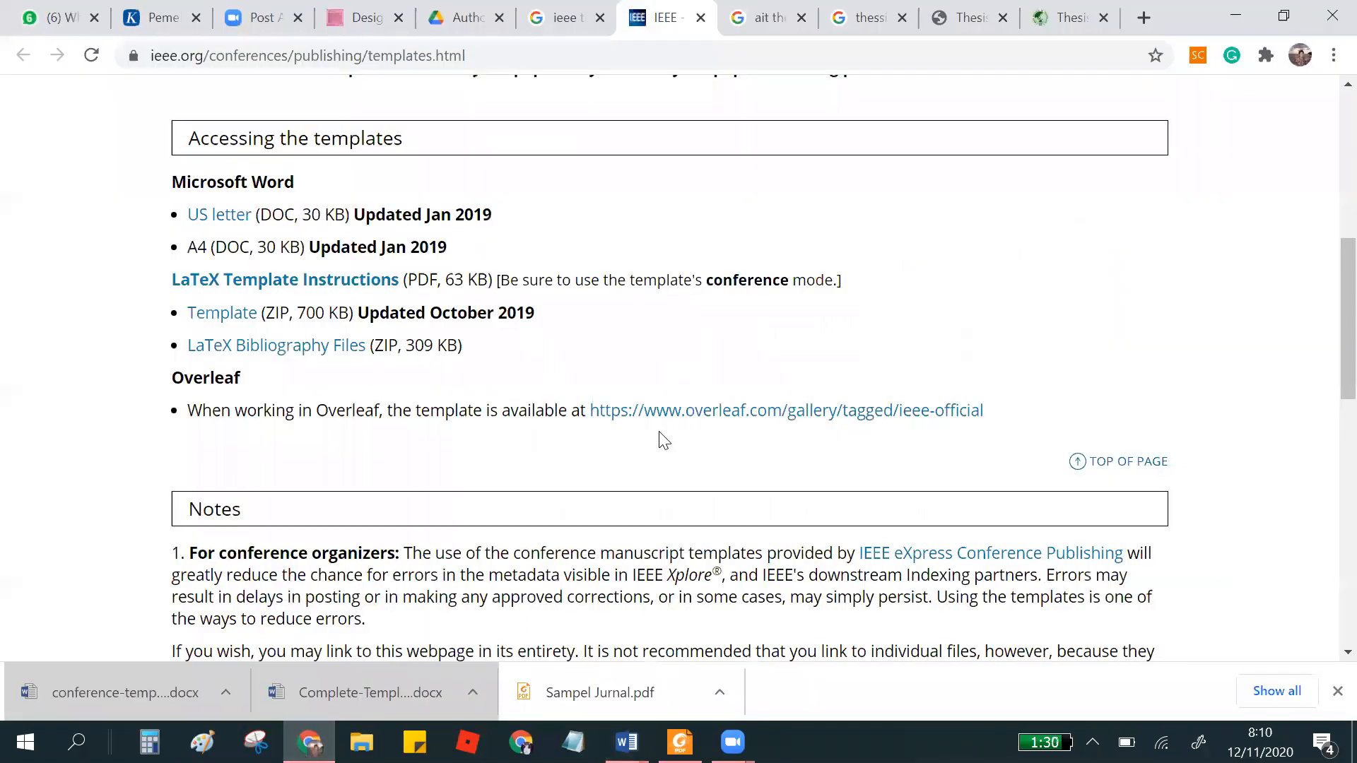
scroll(742, 351, "up", 1)
scroll(742, 351, "up", 4)
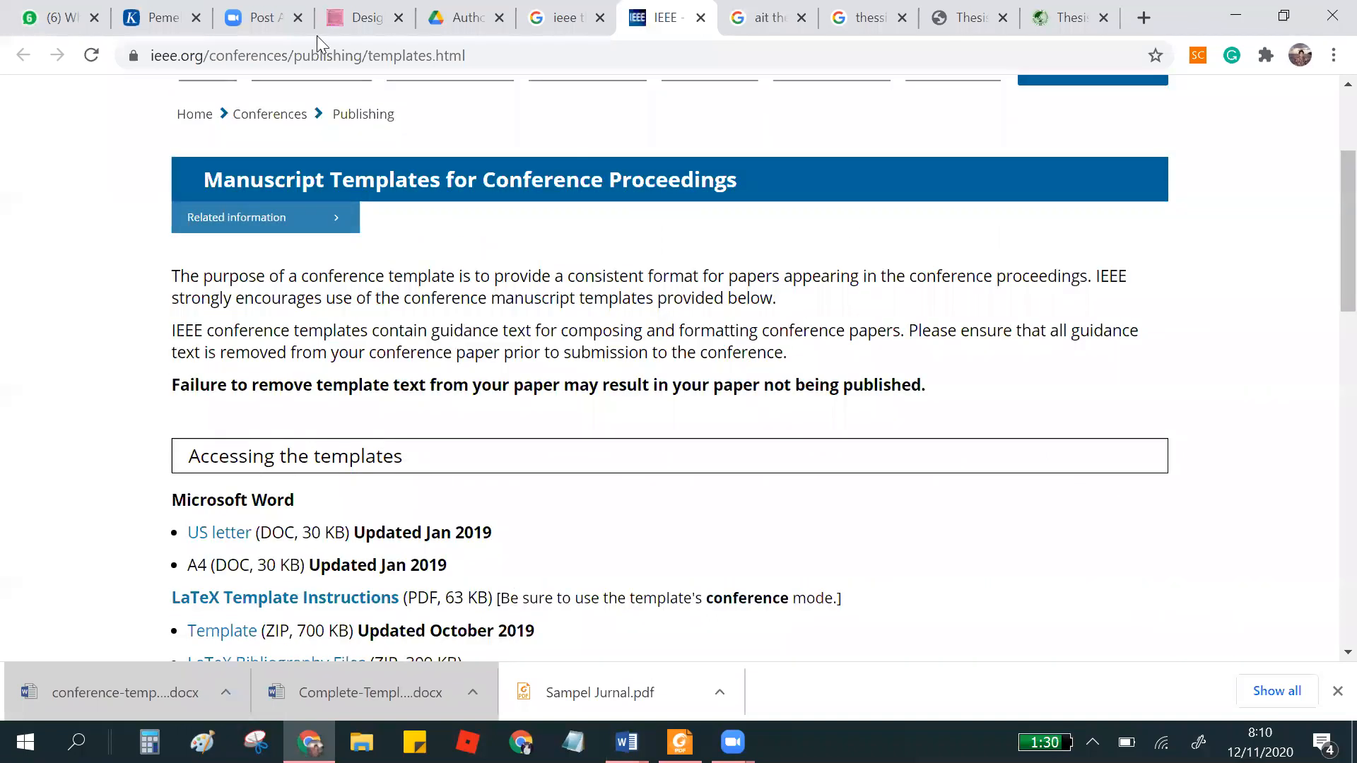
scroll(585, 78, "up", 3)
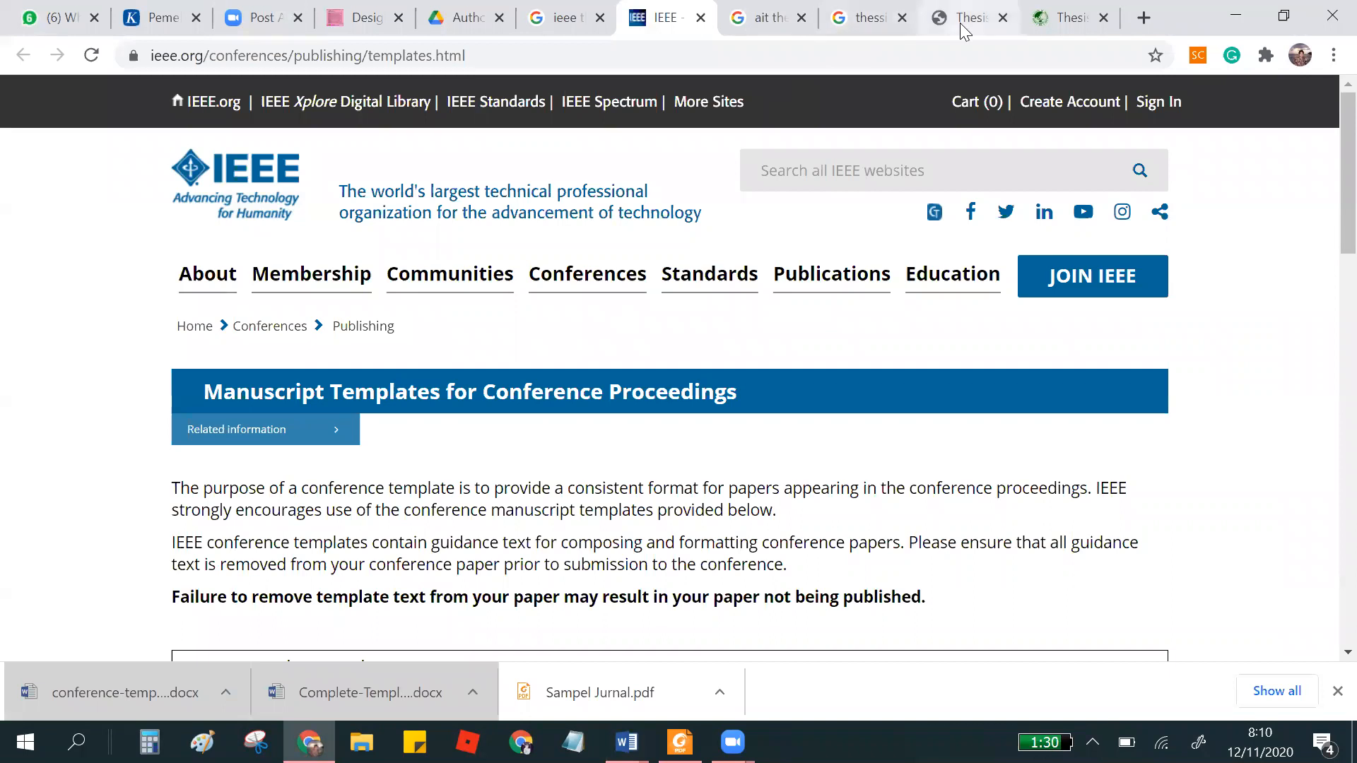
left_click(360, 17)
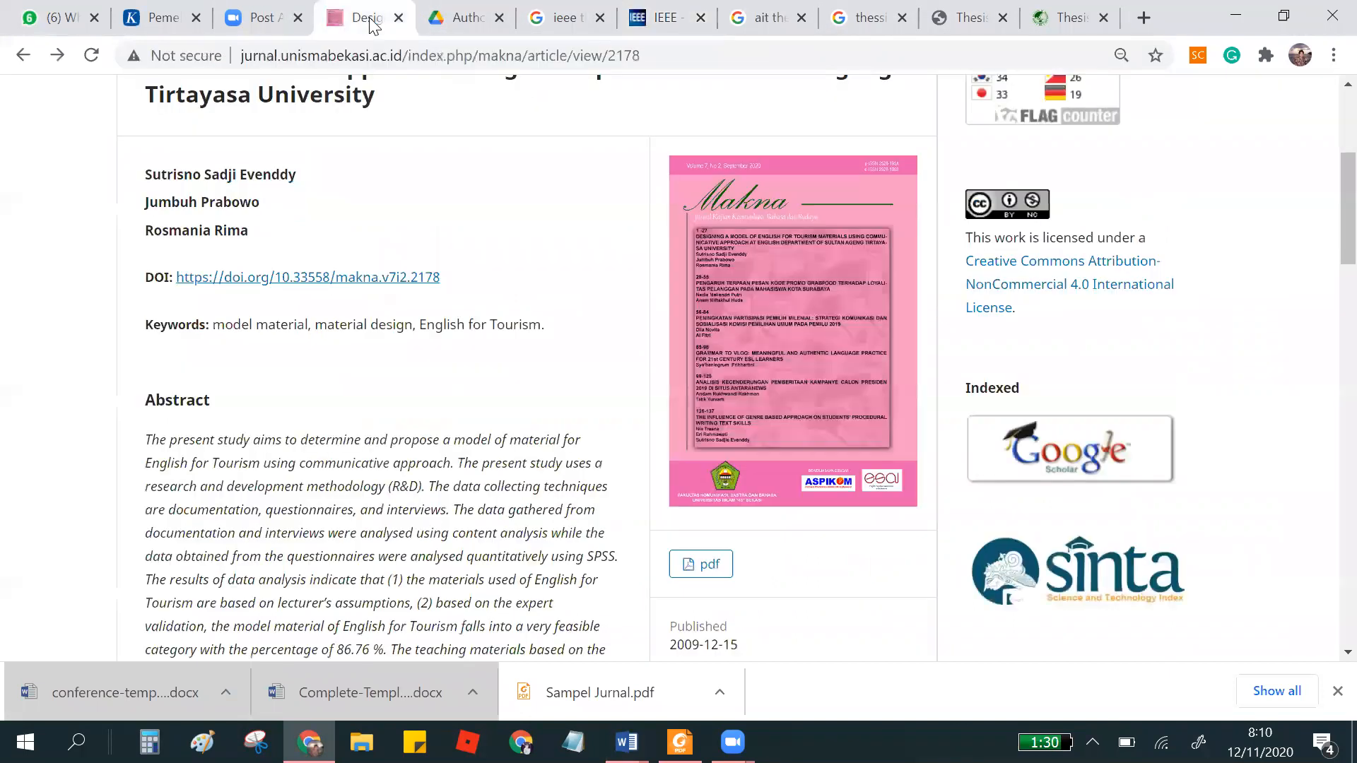
scroll(564, 270, "up", 5)
scroll(561, 267, "down", 3)
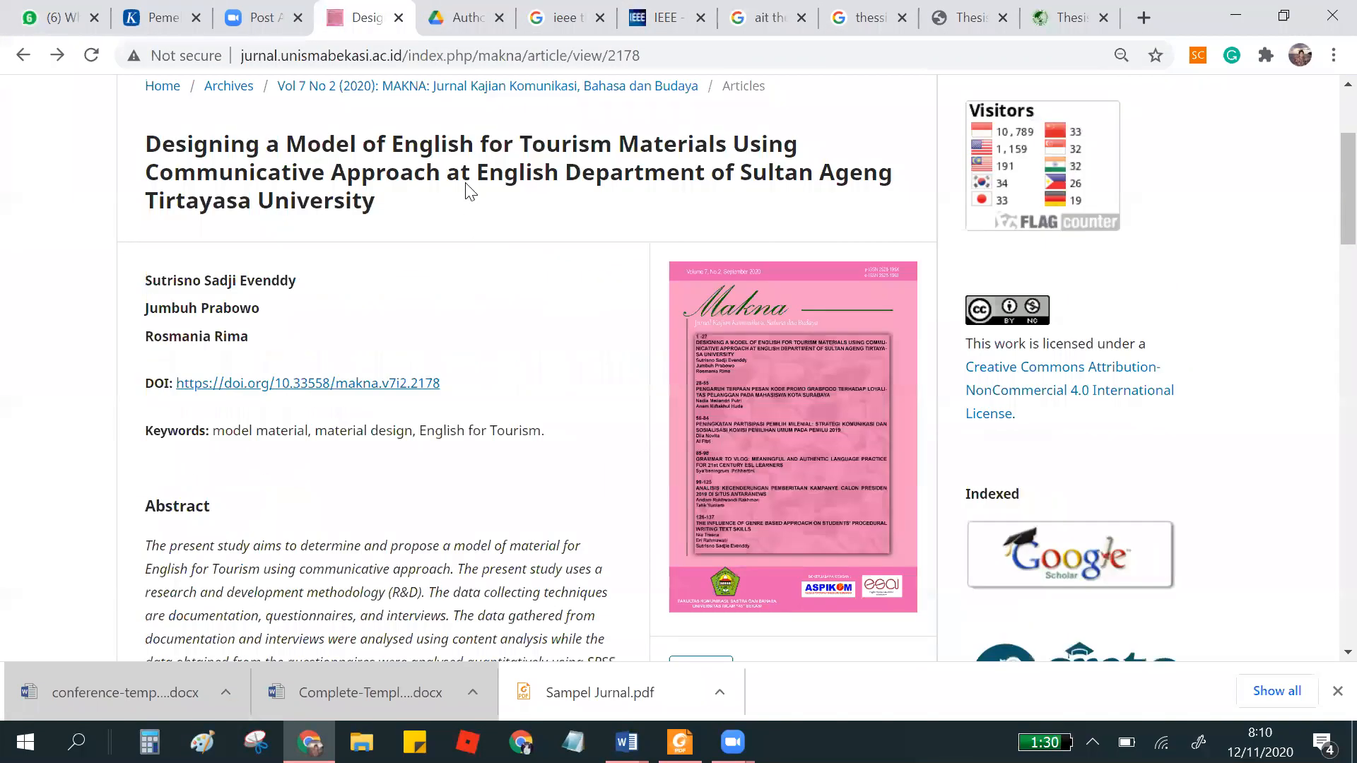
- Review the article's abstract on the journal page, open the downloaded Sampel Jurnal.pdf and examine its first pages
scroll(592, 229, "down", 5)
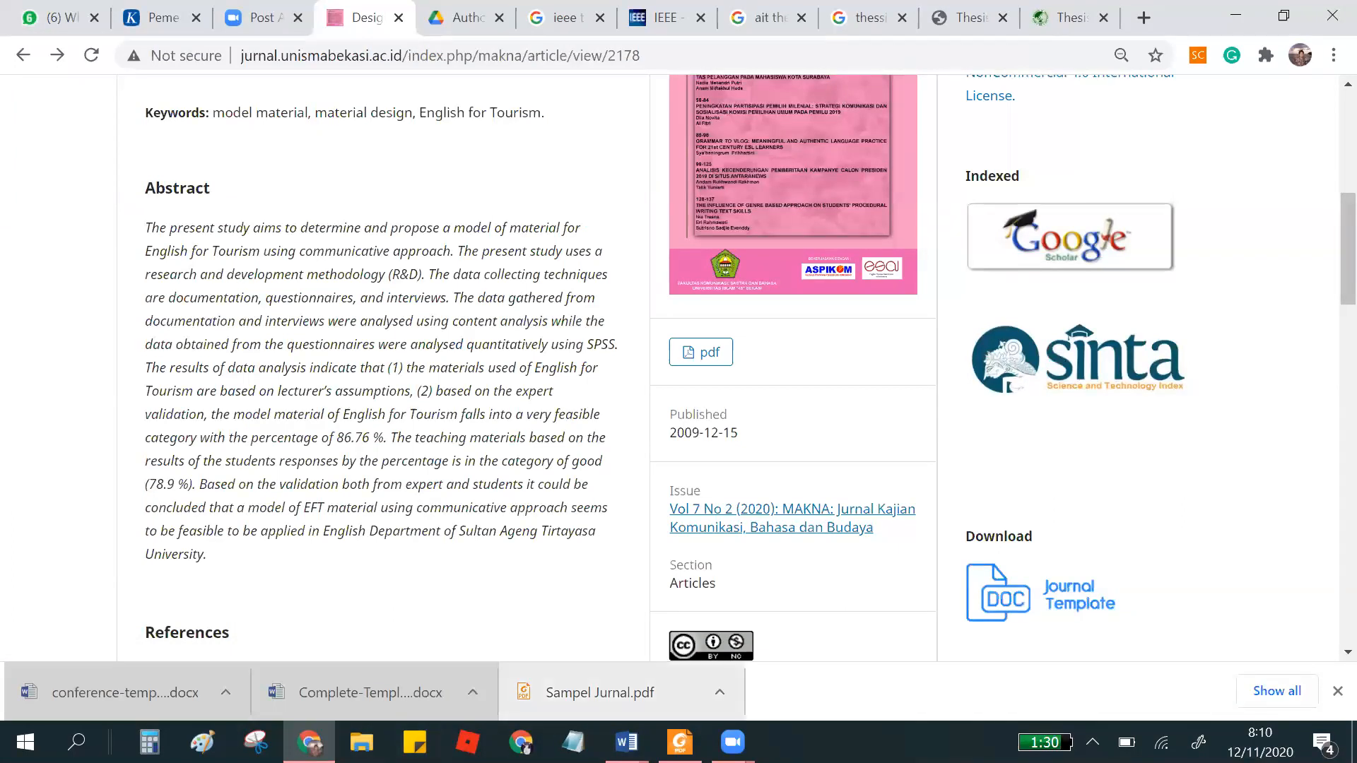
left_click(599, 692)
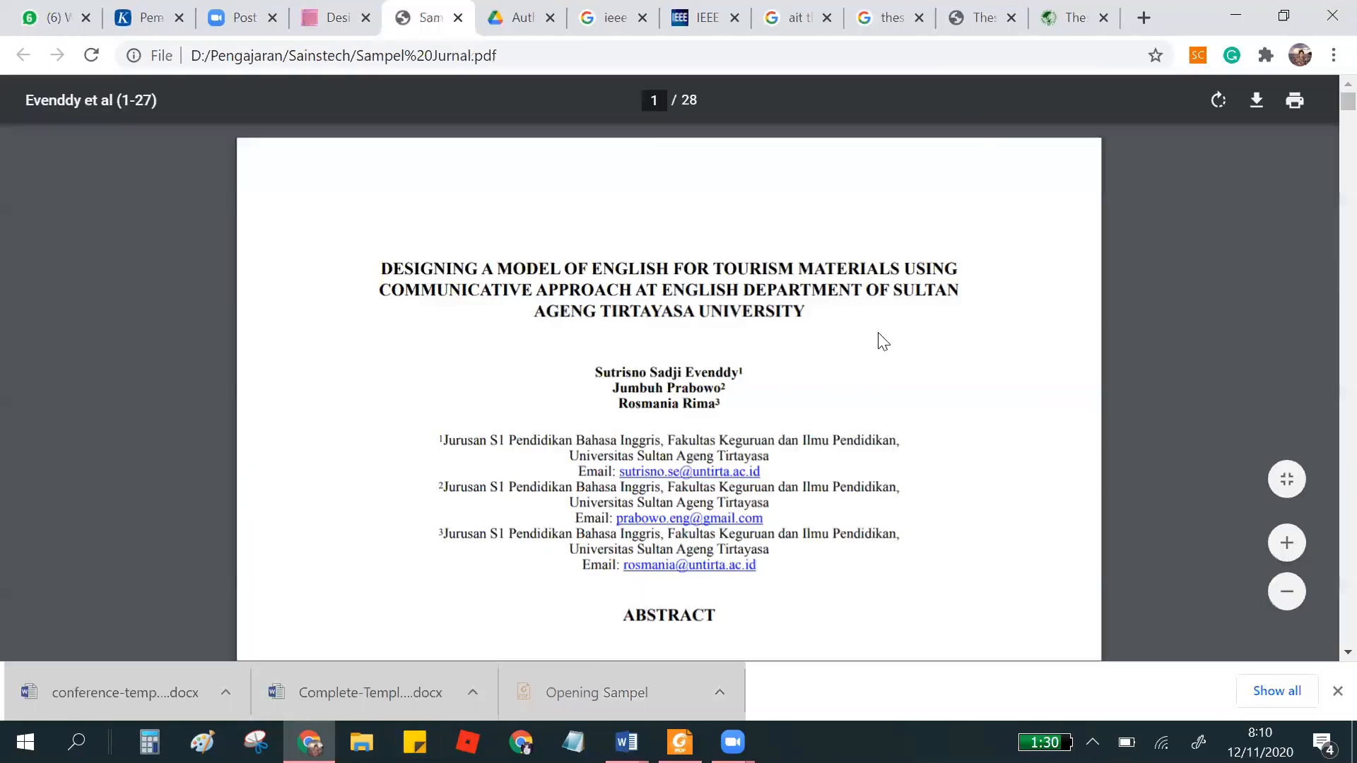
scroll(878, 335, "down", 5)
scroll(878, 342, "down", 10)
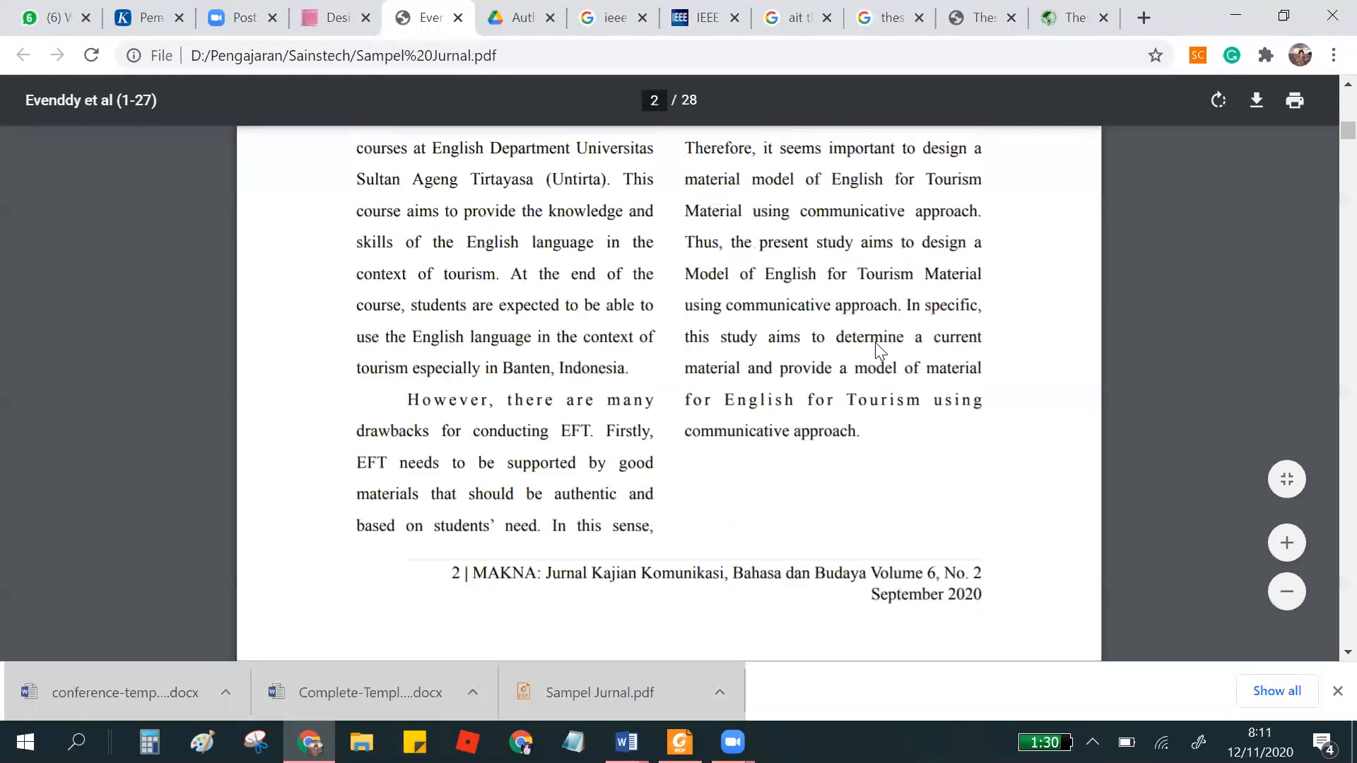
scroll(877, 344, "down", 6)
scroll(696, 689, "up", 6)
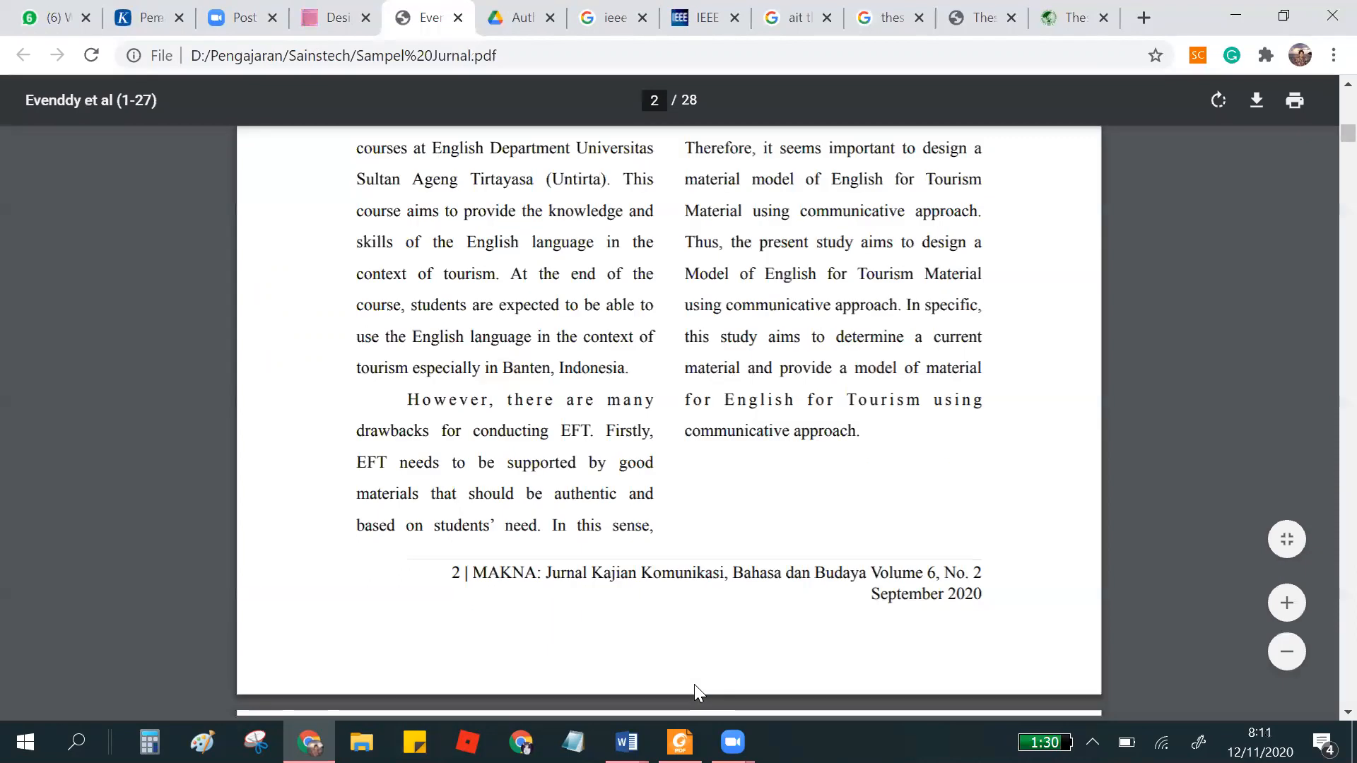
- Return to Sampel Jurnal.pdf in Chrome and examine its title, abstract and two-column body text
key("alt+Tab")
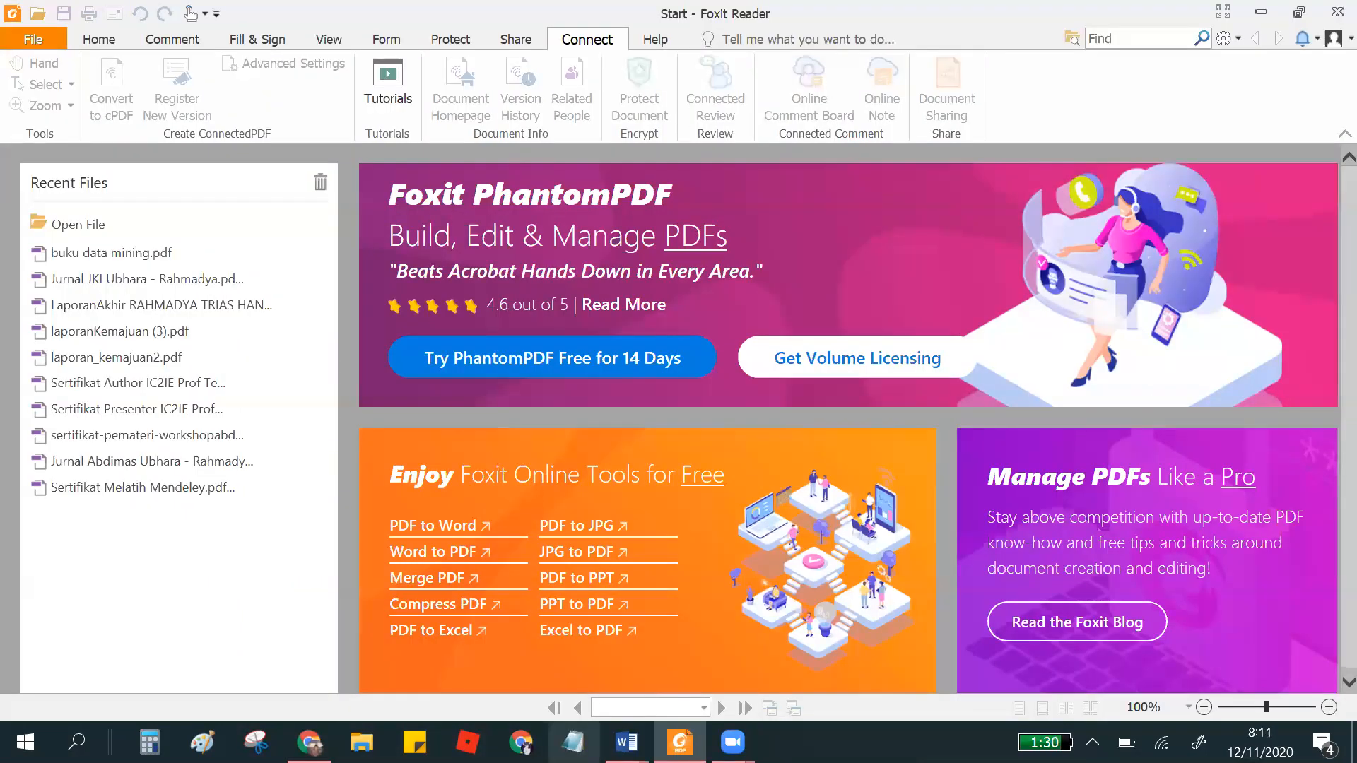
left_click(309, 742)
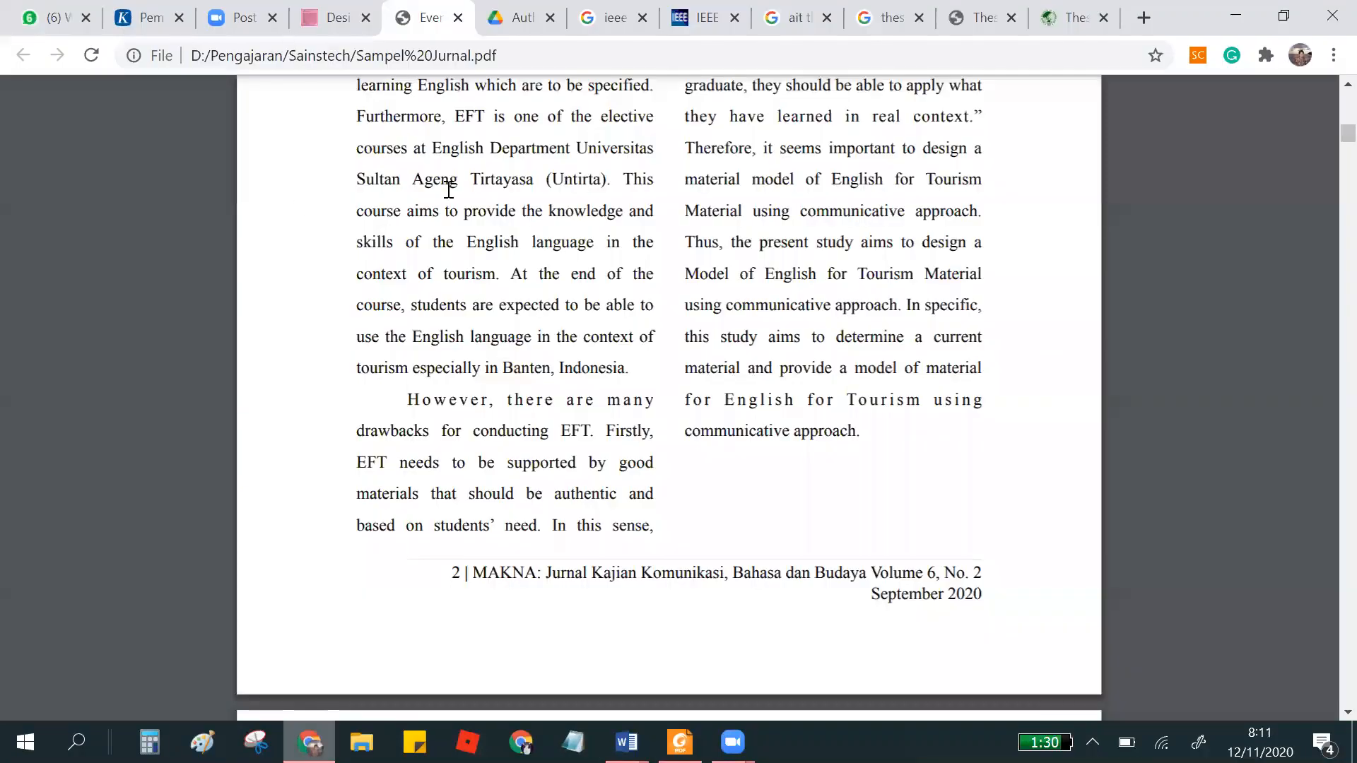
scroll(449, 190, "up", 3)
scroll(668, 423, "up", 2)
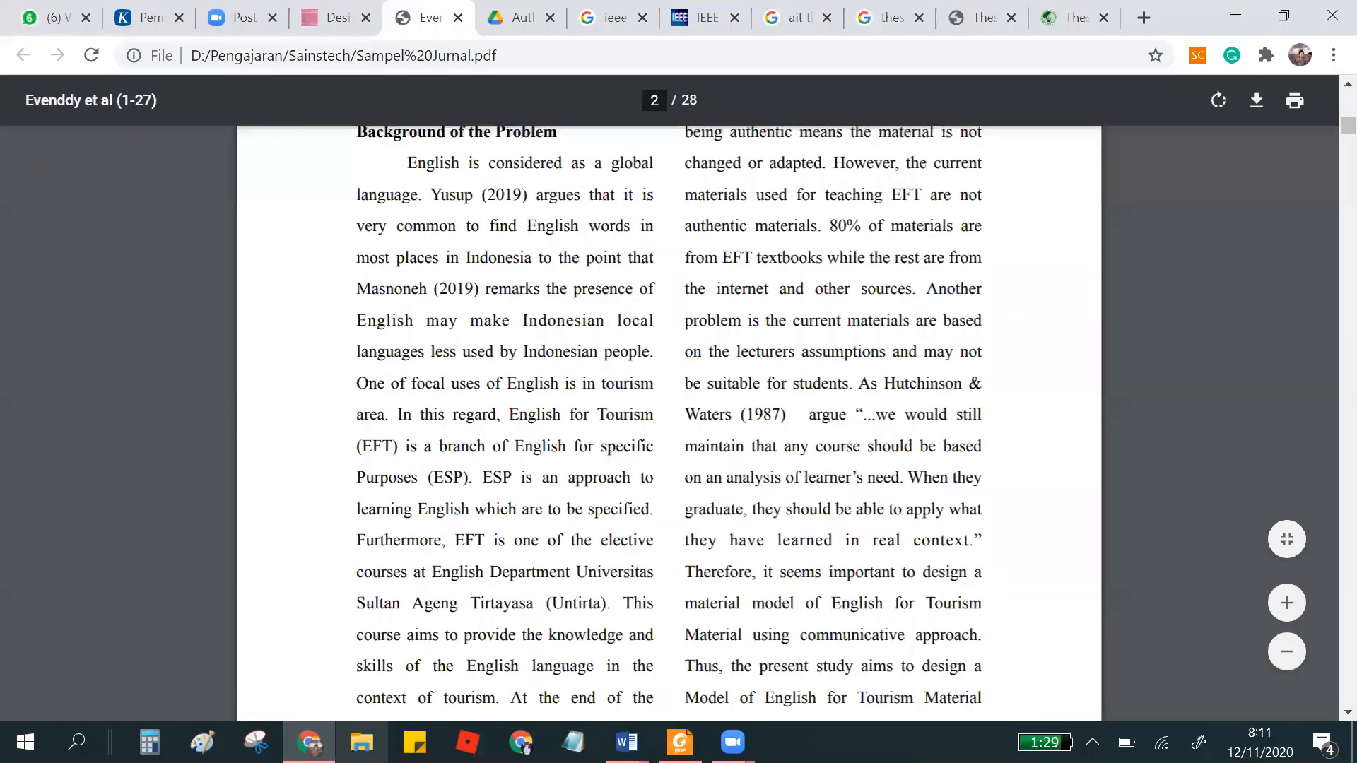
scroll(545, 370, "up", 10)
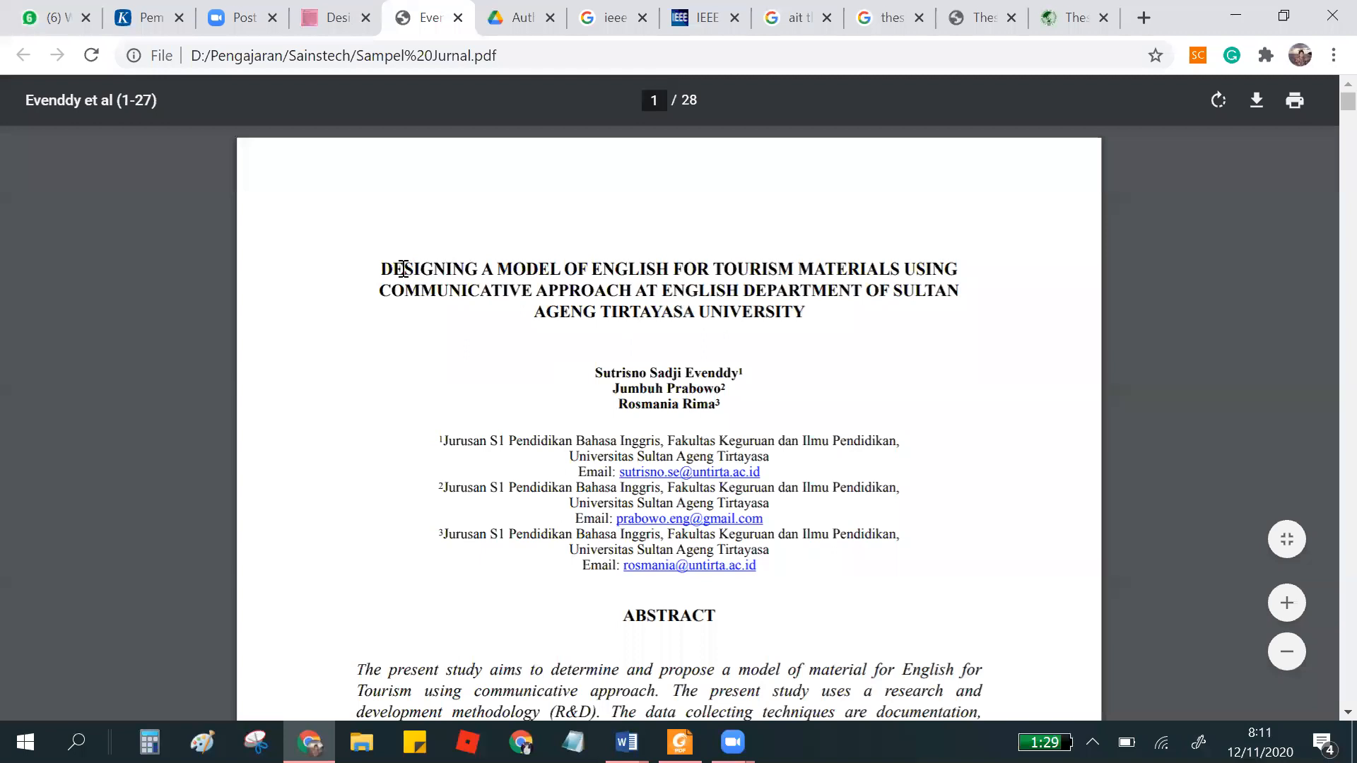
scroll(672, 399, "down", 5)
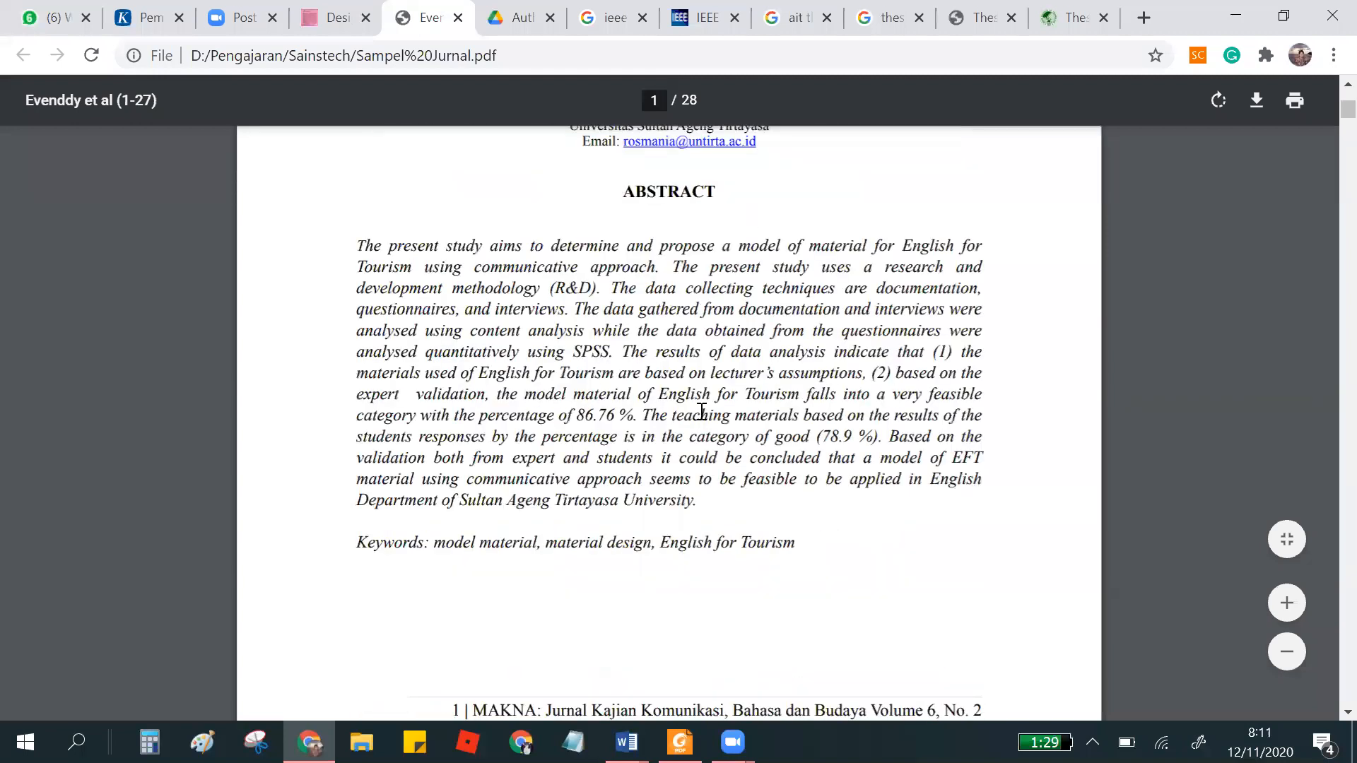
scroll(698, 409, "down", 10)
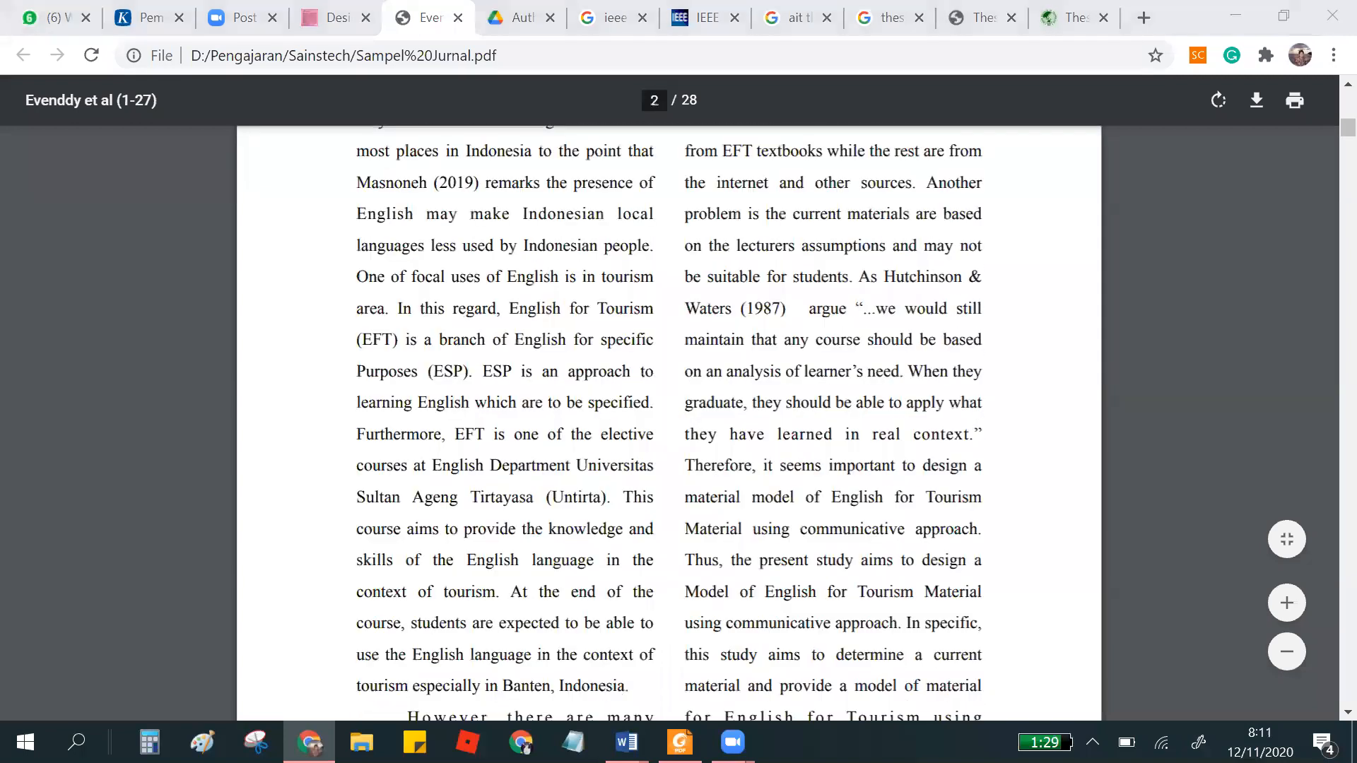
- Switch to conference-template-a4.docx in Word, look over its first page and close the Navigation pane
mouse_move(627, 742)
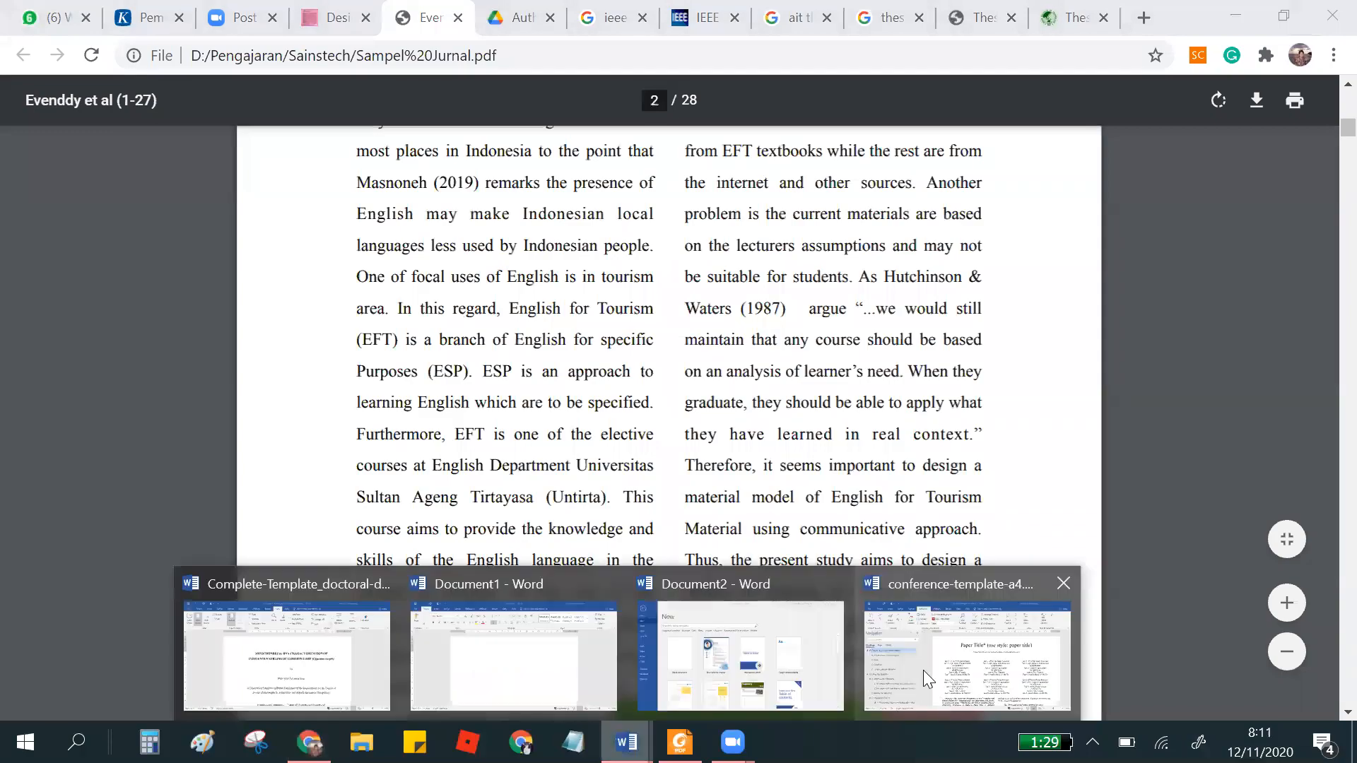
left_click(923, 670)
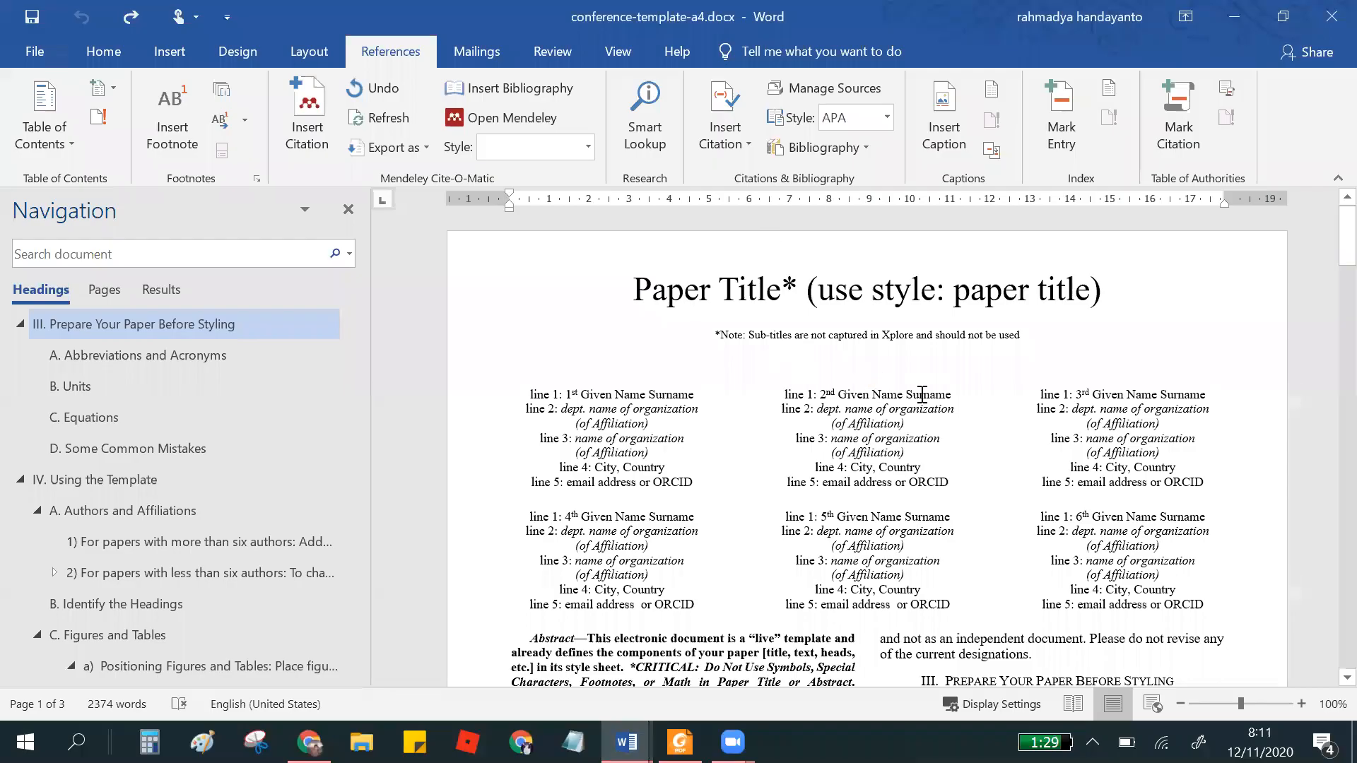
scroll(922, 394, "down", 5)
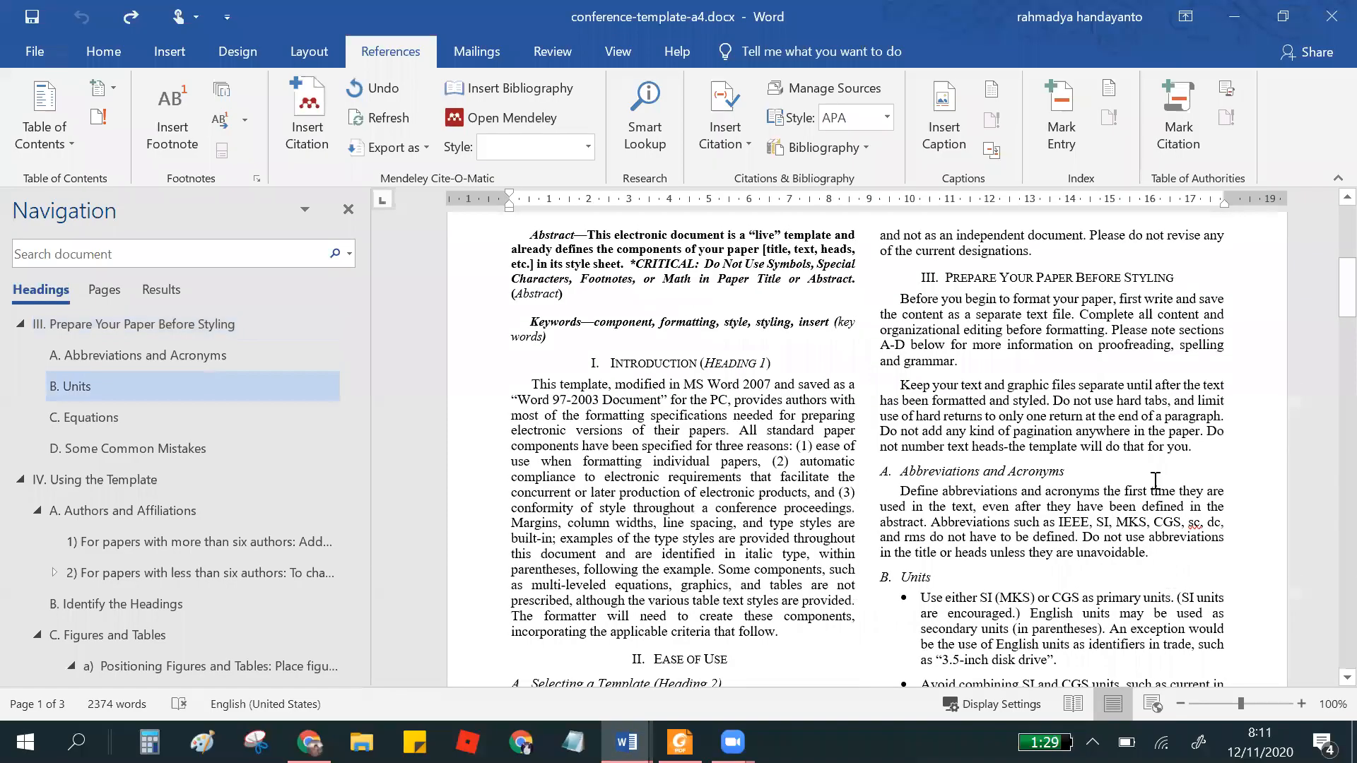
scroll(391, 291, "up", 5)
left_click(347, 209)
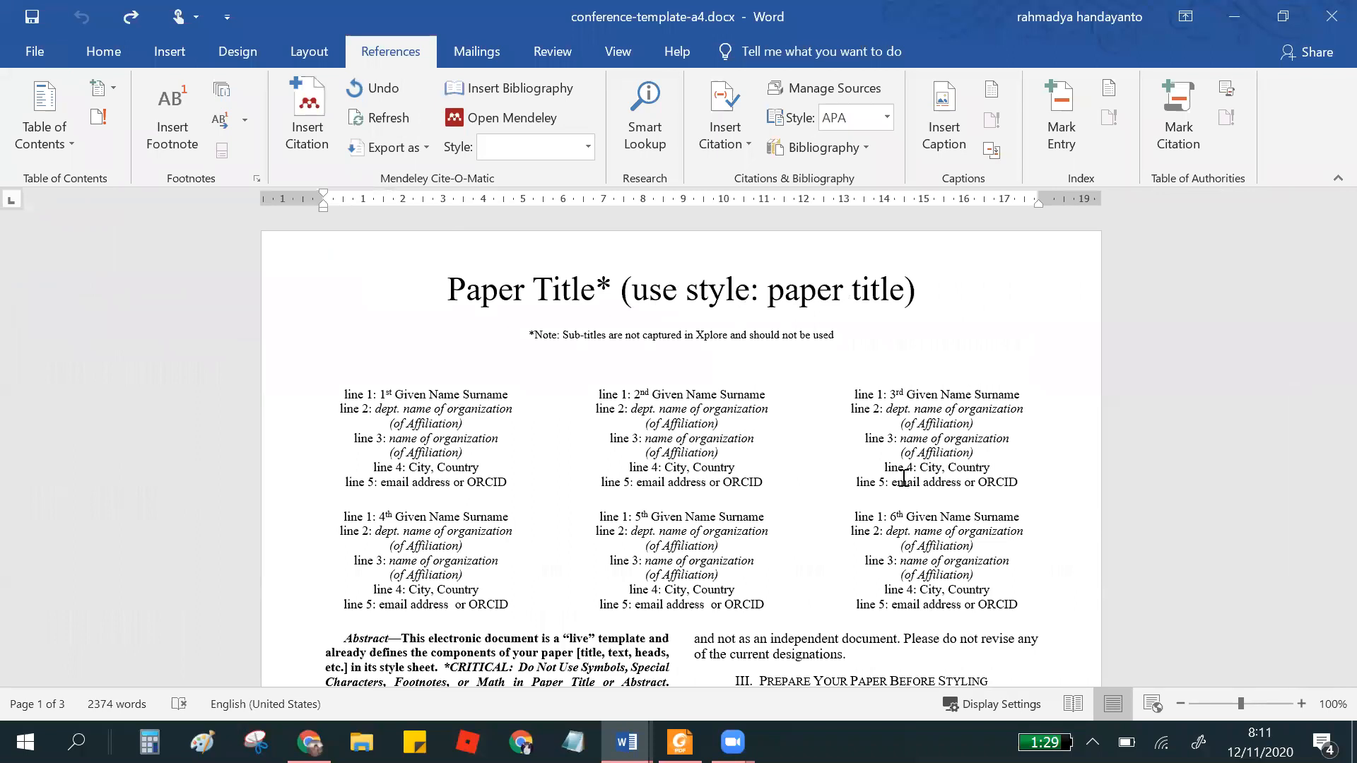
- Highlight the words Paper Title in the template's title placeholder and clear the selection
left_click(559, 491)
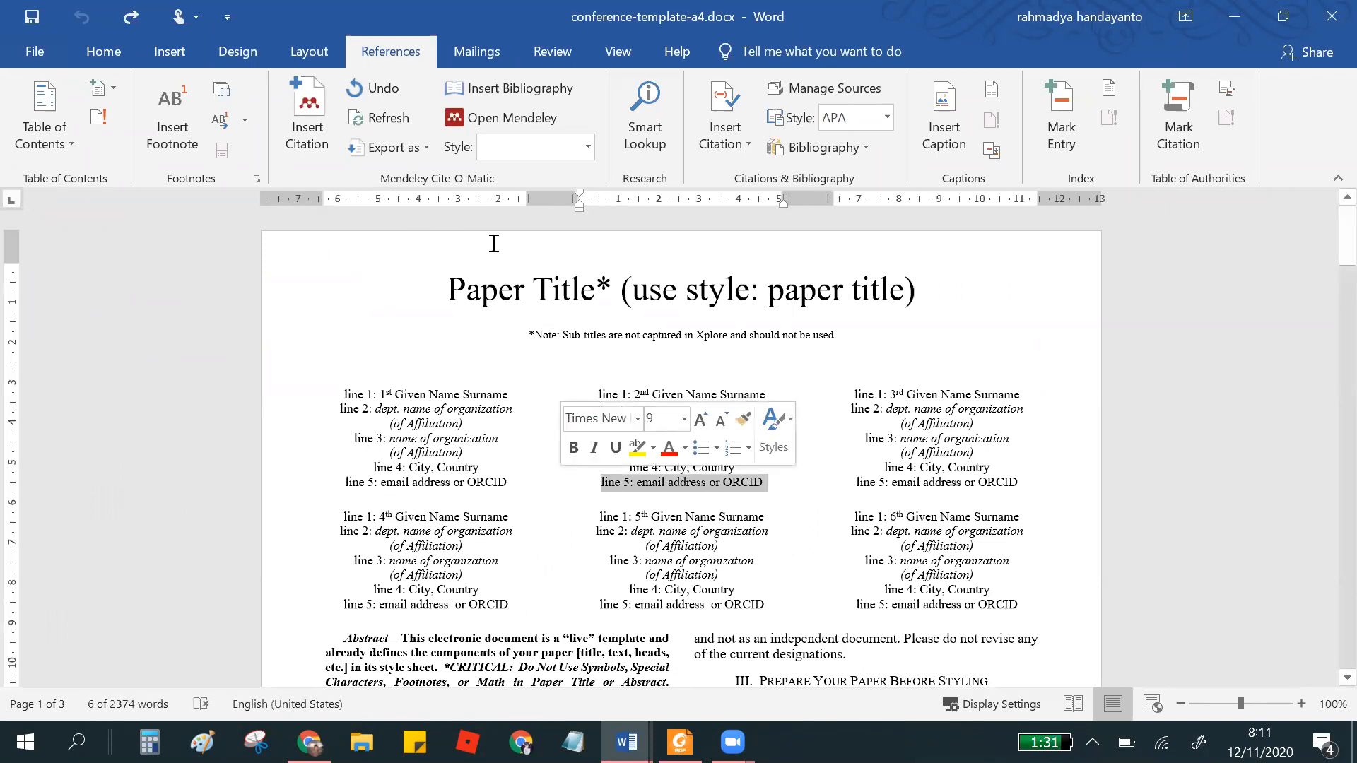
left_click_drag(444, 291, 573, 289)
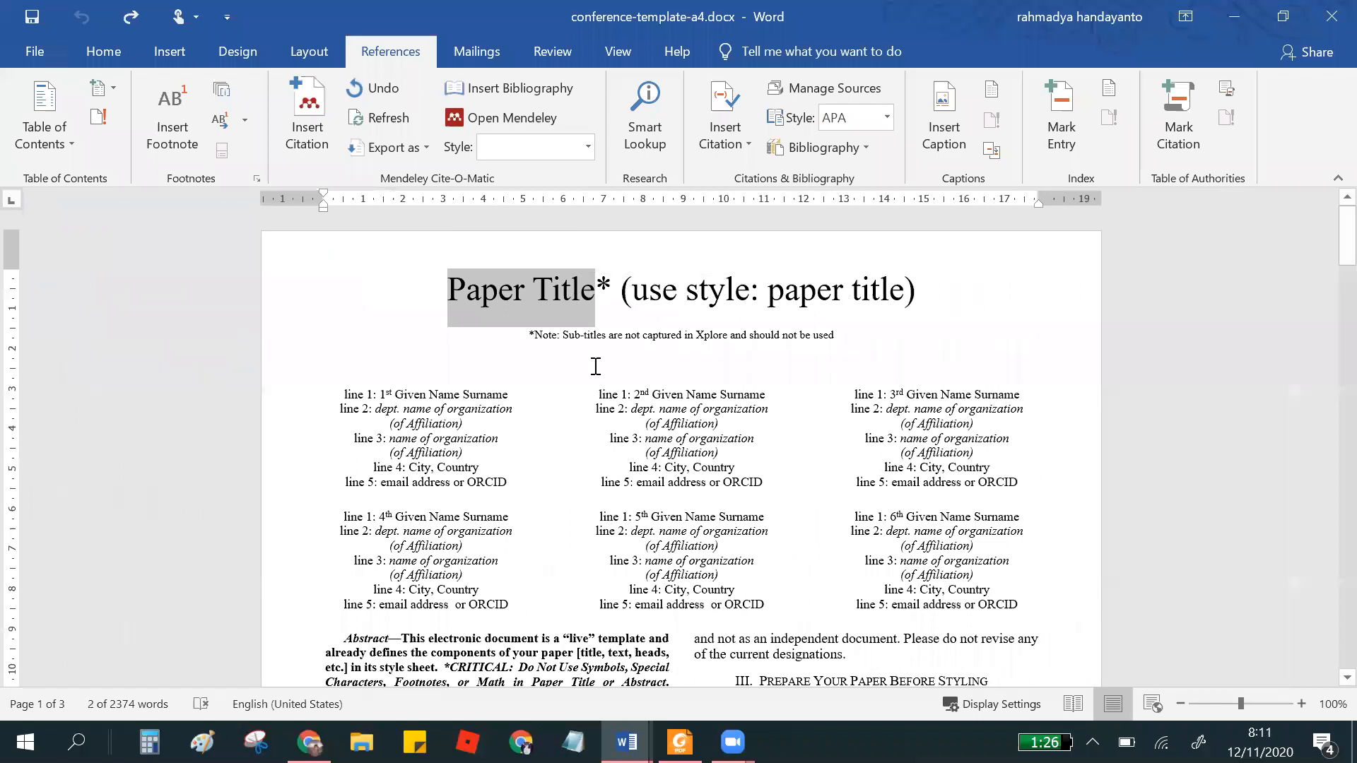
left_click(586, 291)
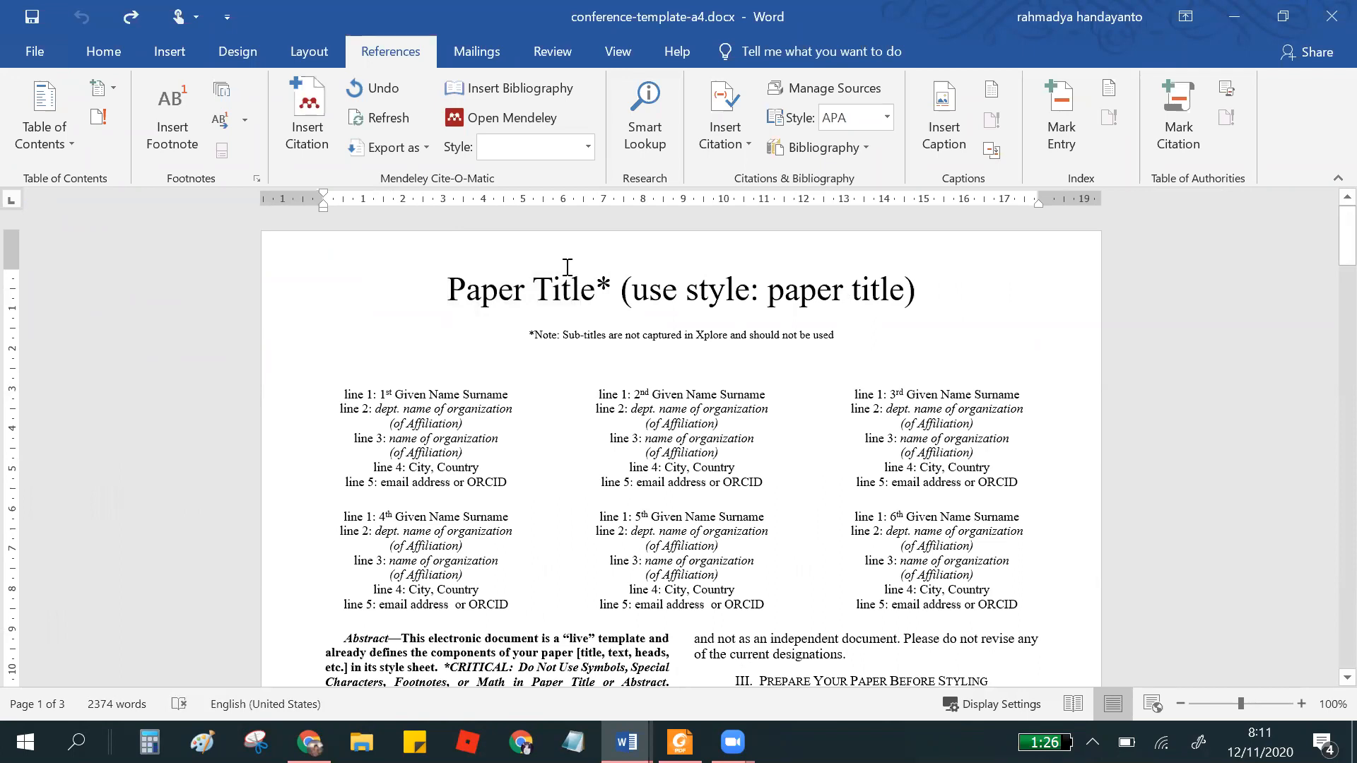
- Switch back to Chrome and return to the Makna journal article page
key("alt+Tab")
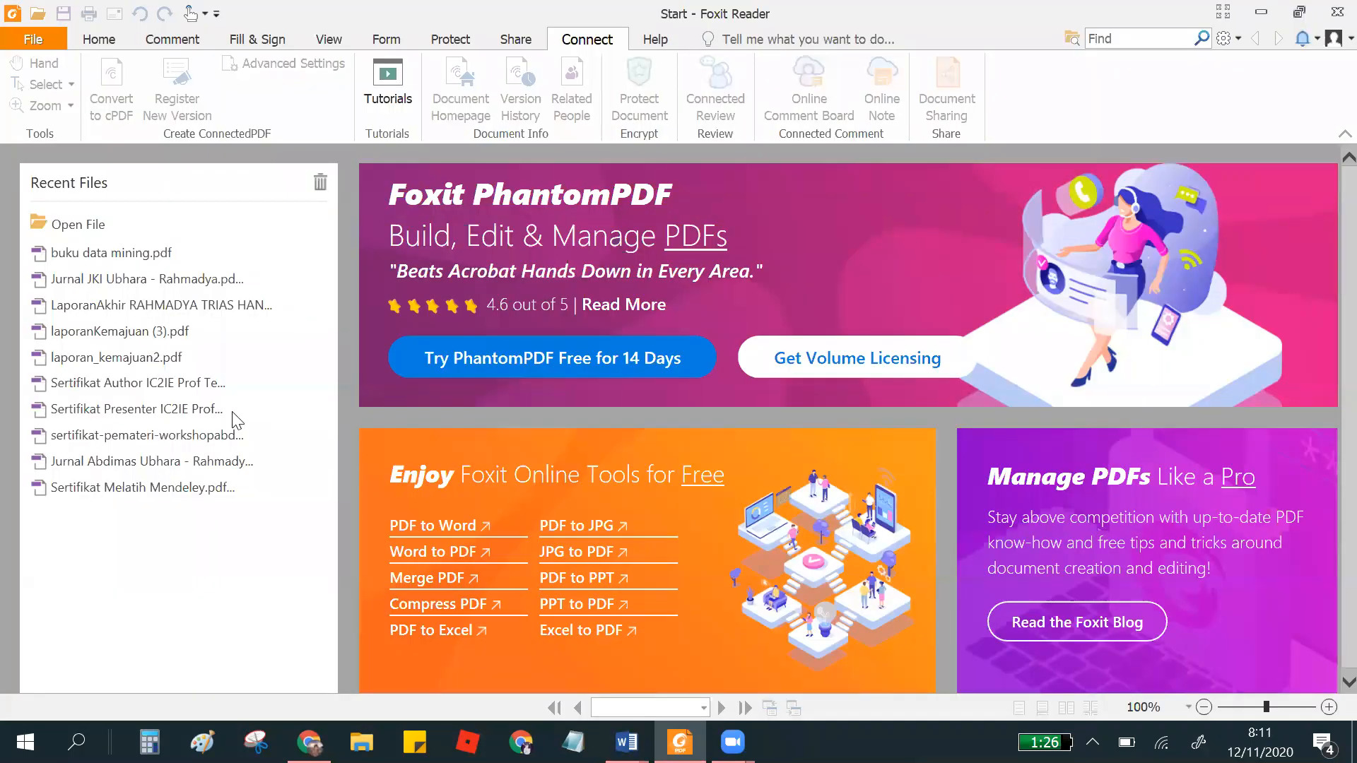
left_click(361, 742)
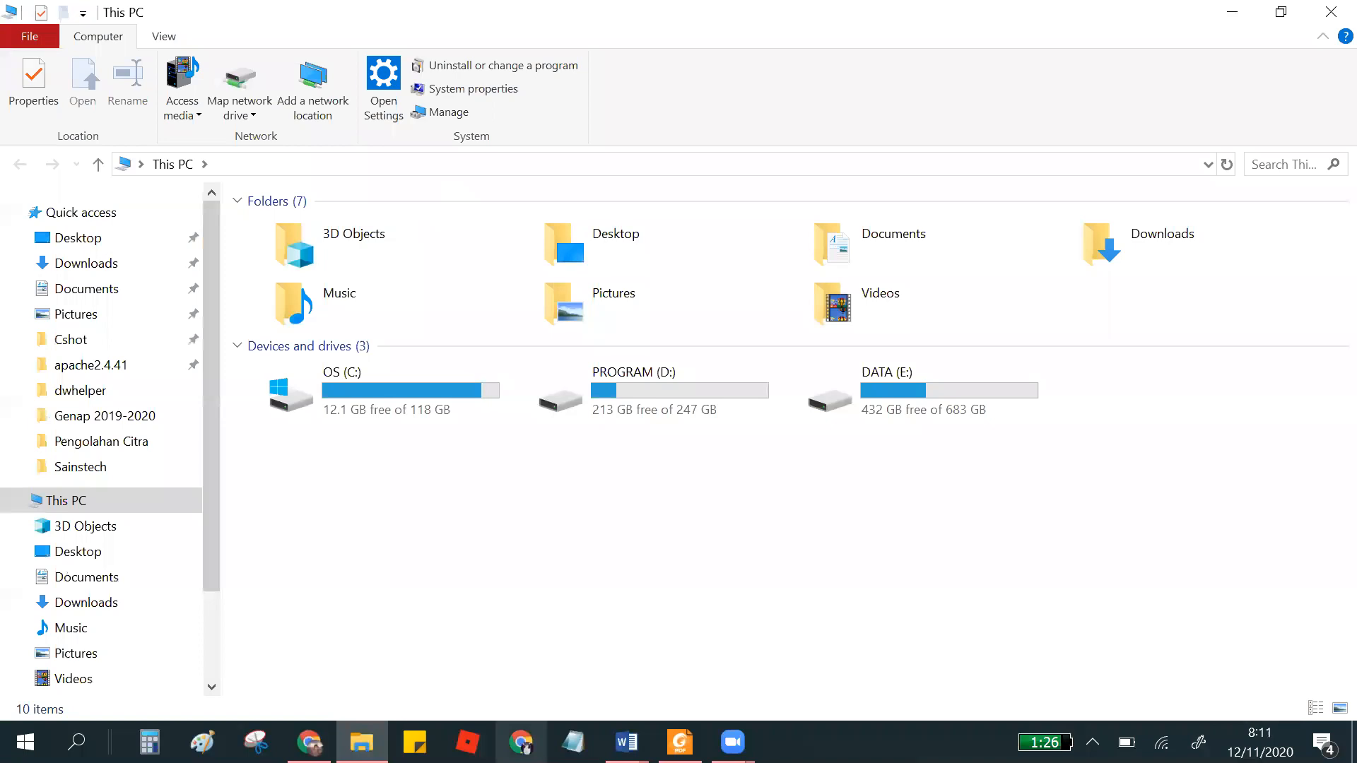
left_click(309, 743)
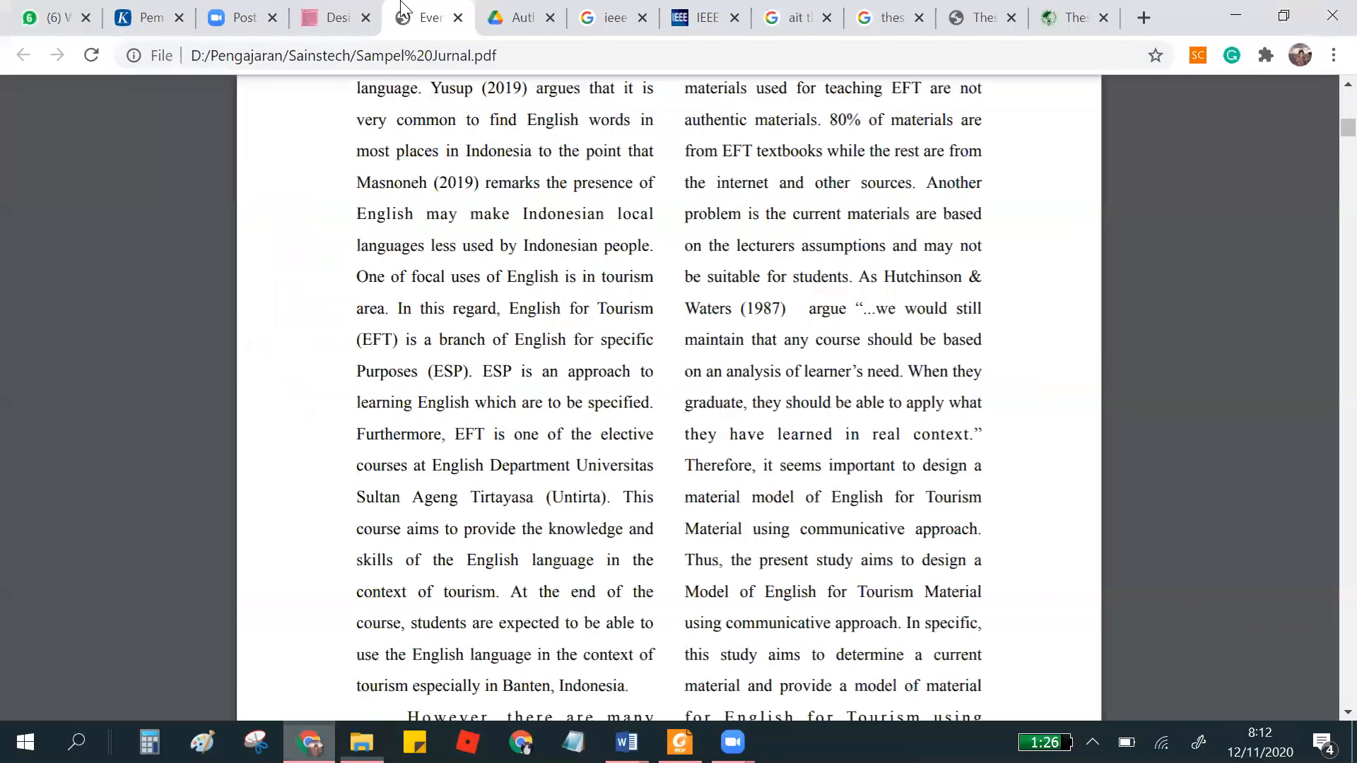
key("ctrl+shift+Tab")
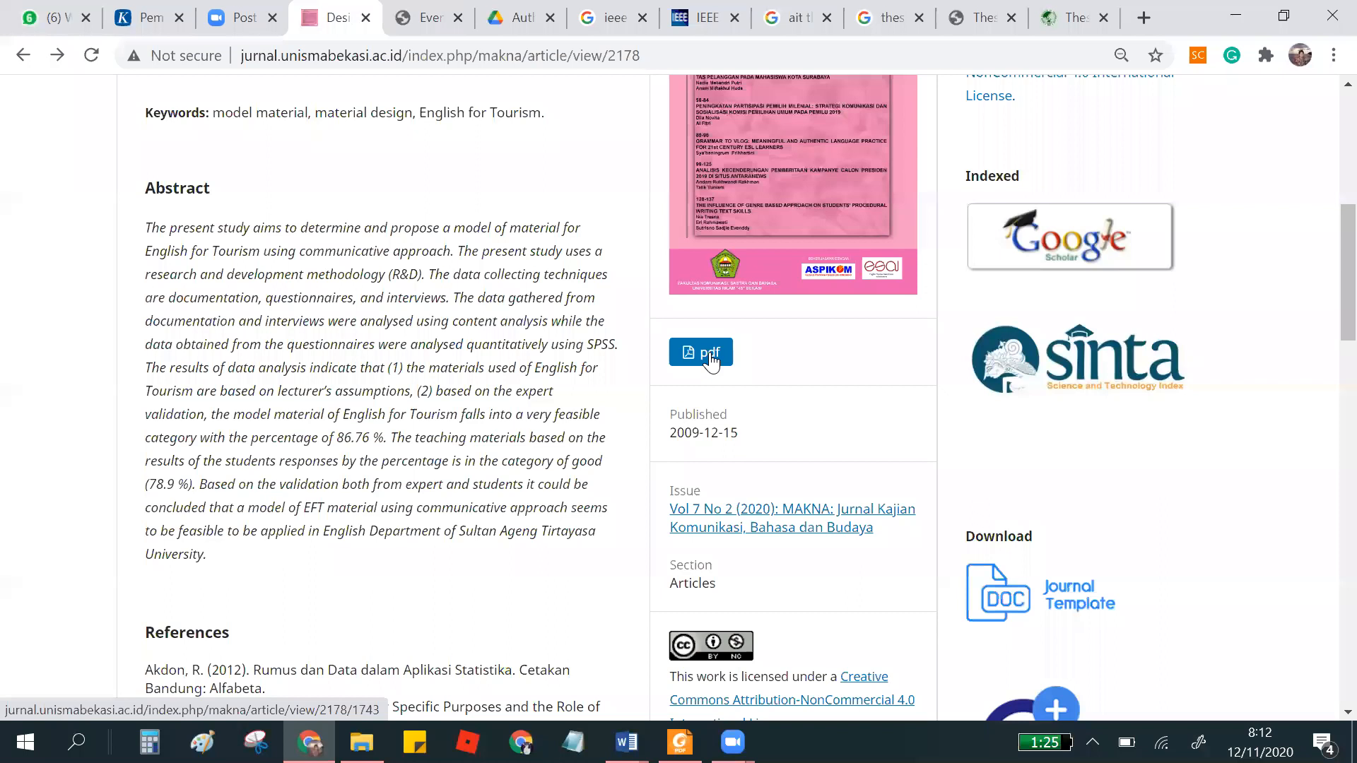
- Open the article's PDF and save it as document.pdf in the D:\Pengajaran\Sainstech folder
left_click(710, 353)
right_click(711, 355)
left_click(777, 459)
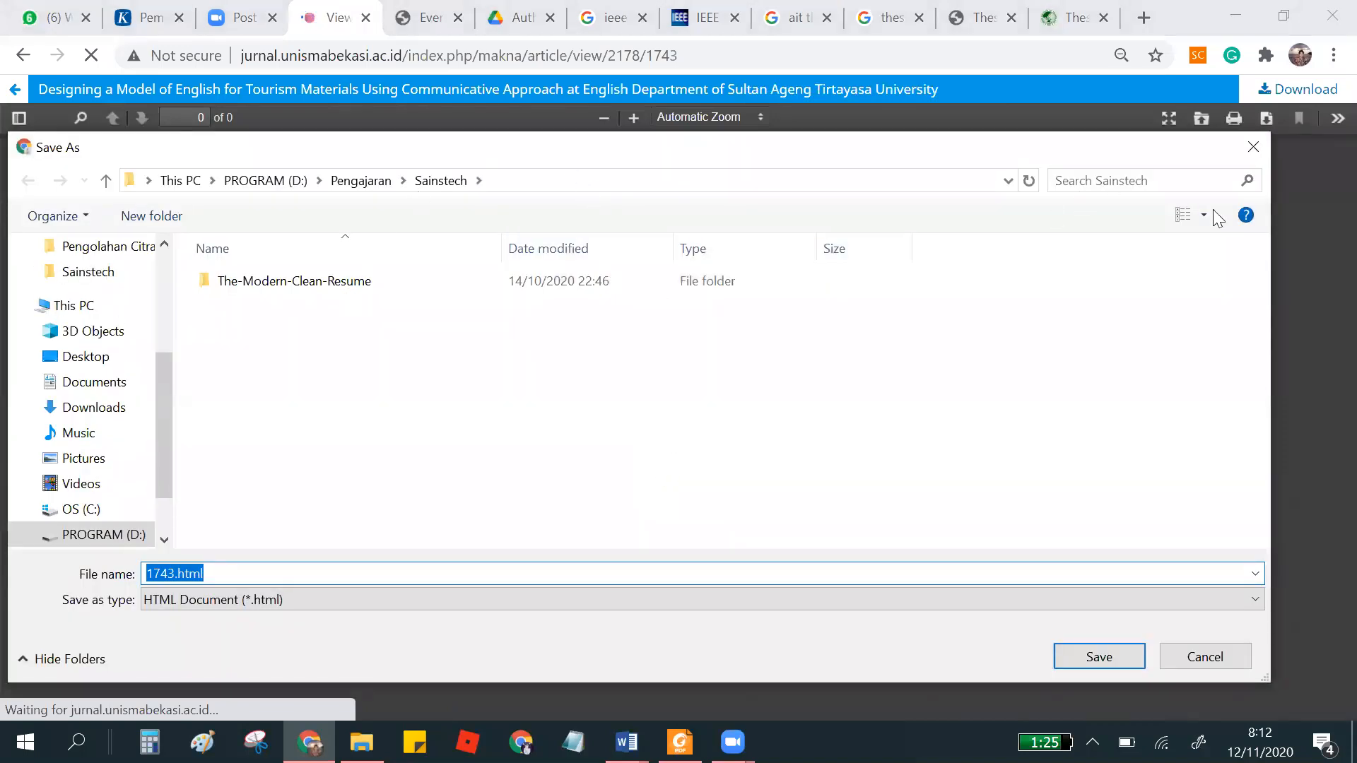
left_click(1255, 149)
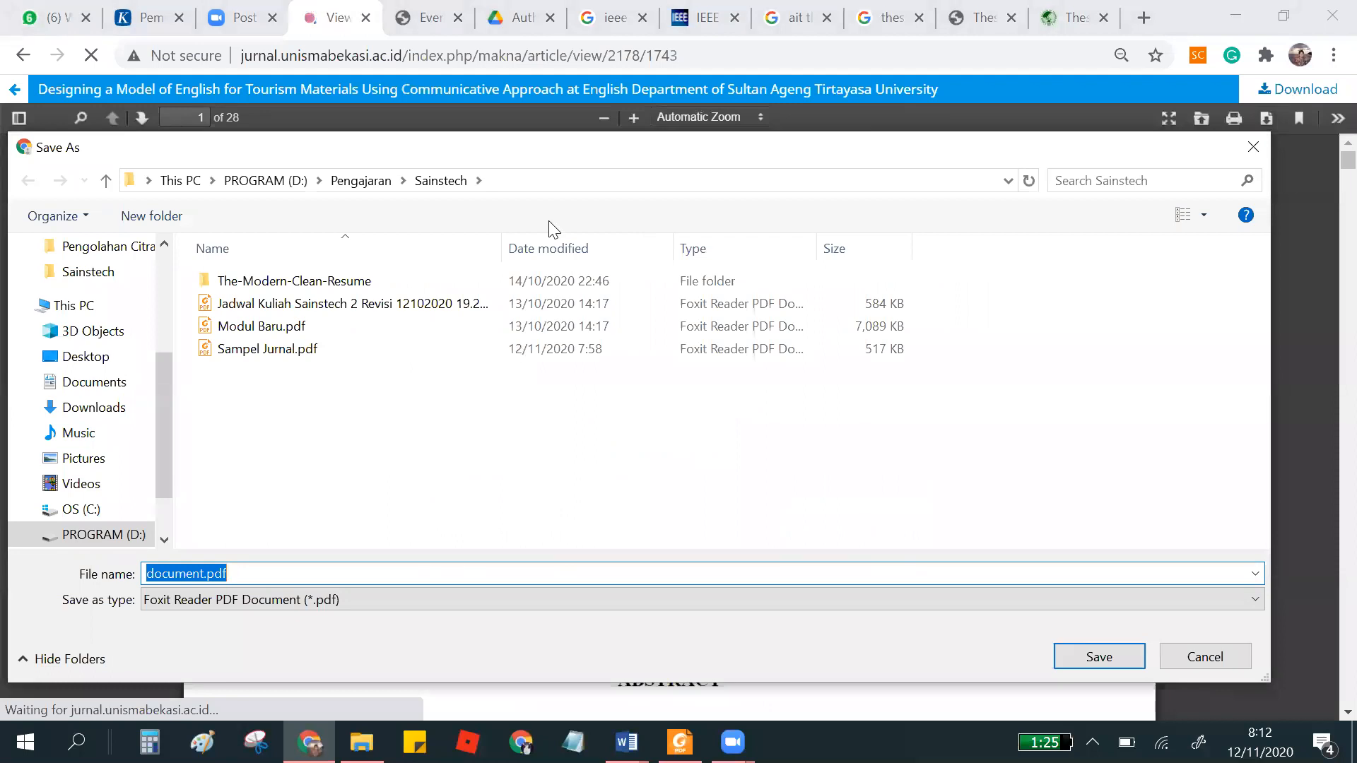
left_click(555, 182)
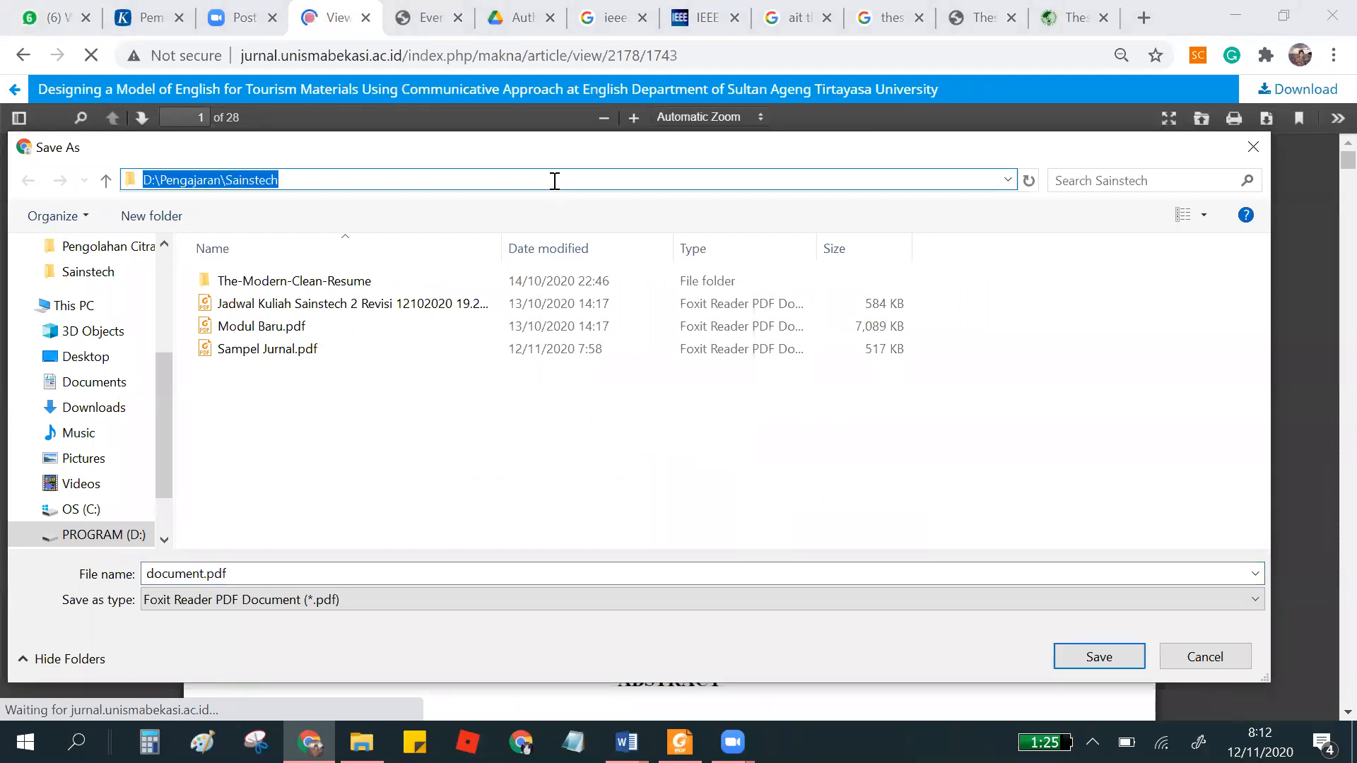
left_click(1092, 655)
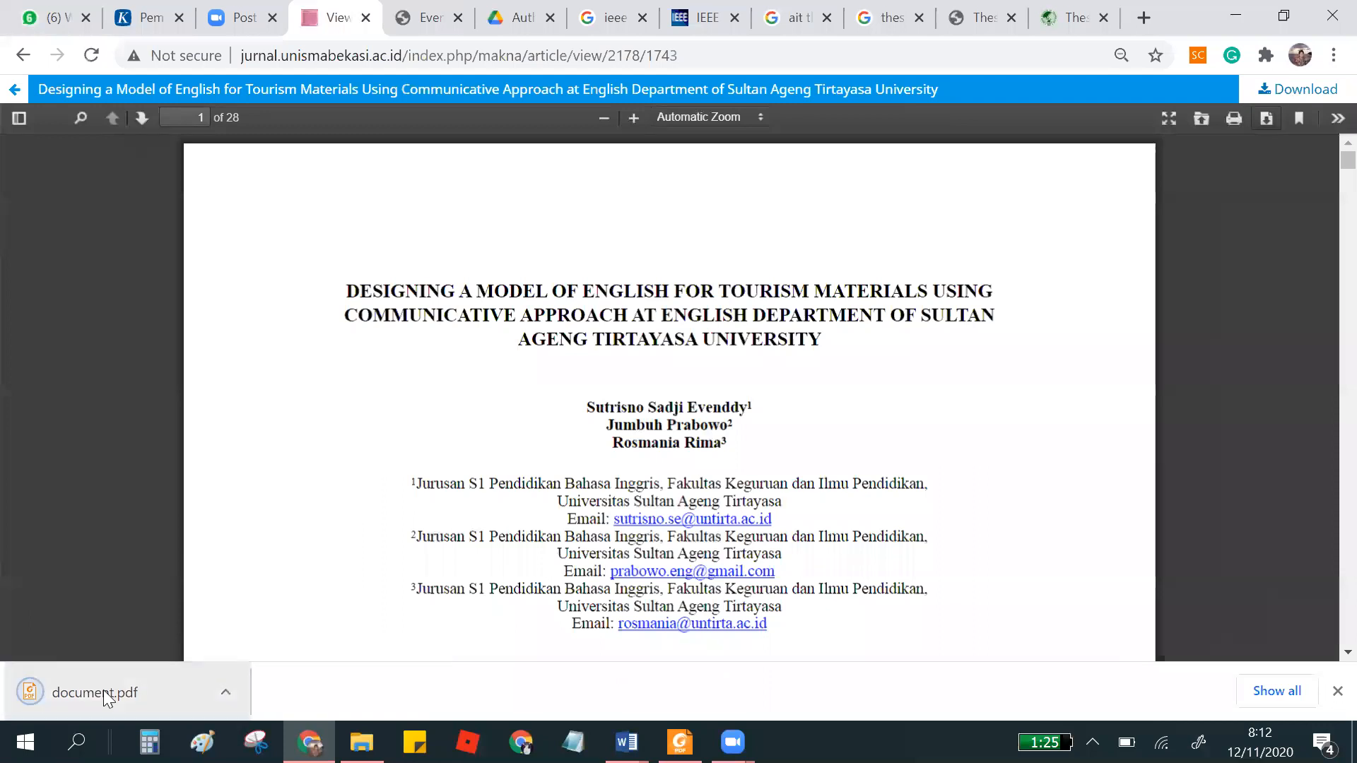
- Open the downloaded document.pdf in Foxit Reader, look through its authors and abstract, and return to the title
right_click(104, 688)
left_click(177, 639)
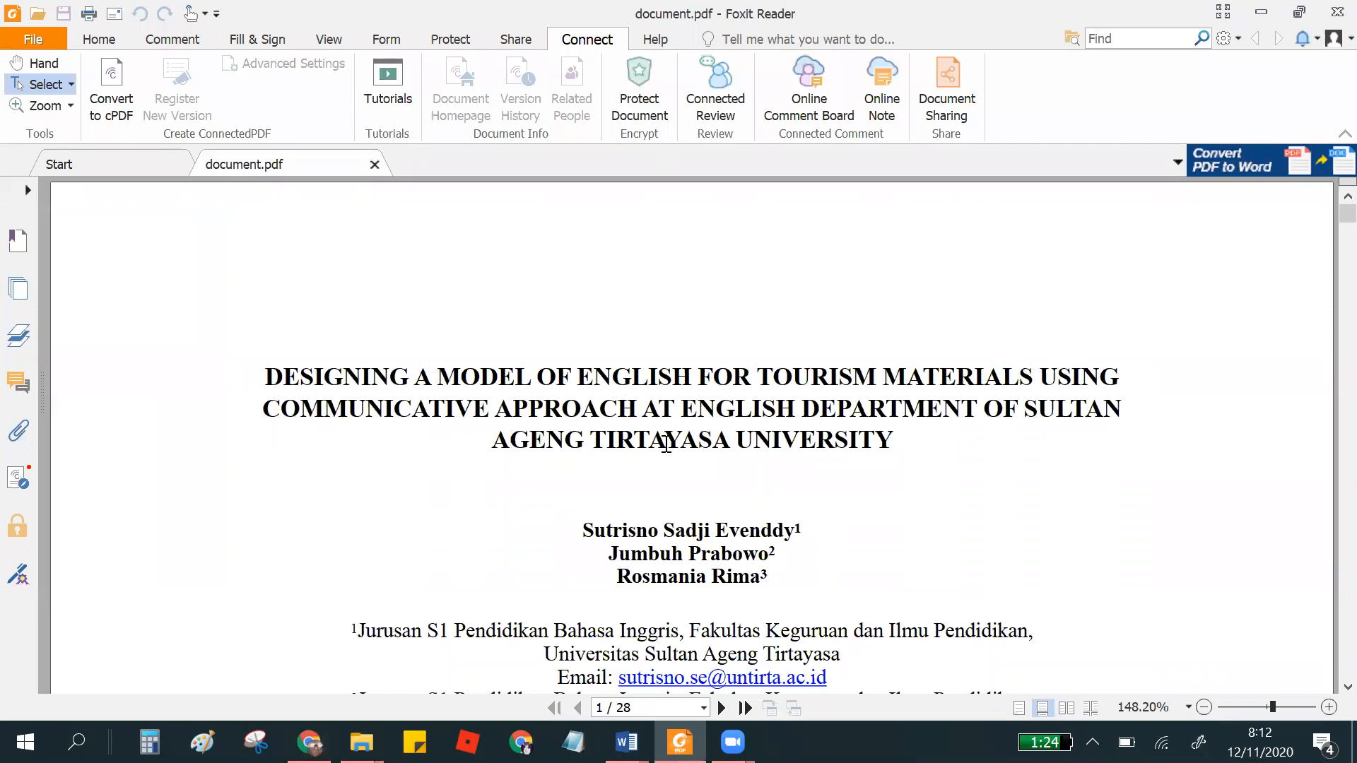
scroll(727, 438, "down", 4)
scroll(789, 405, "down", 3)
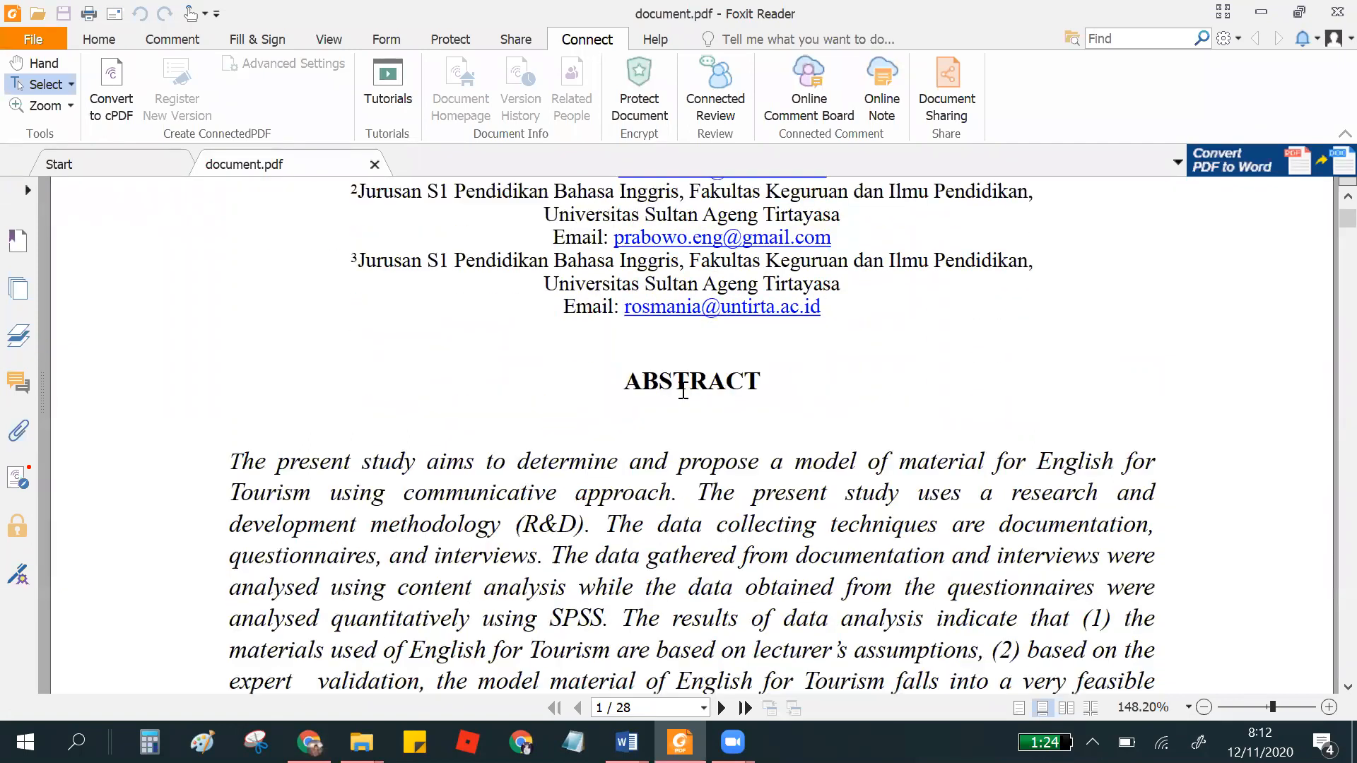
scroll(684, 388, "down", 6)
scroll(682, 388, "up", 12)
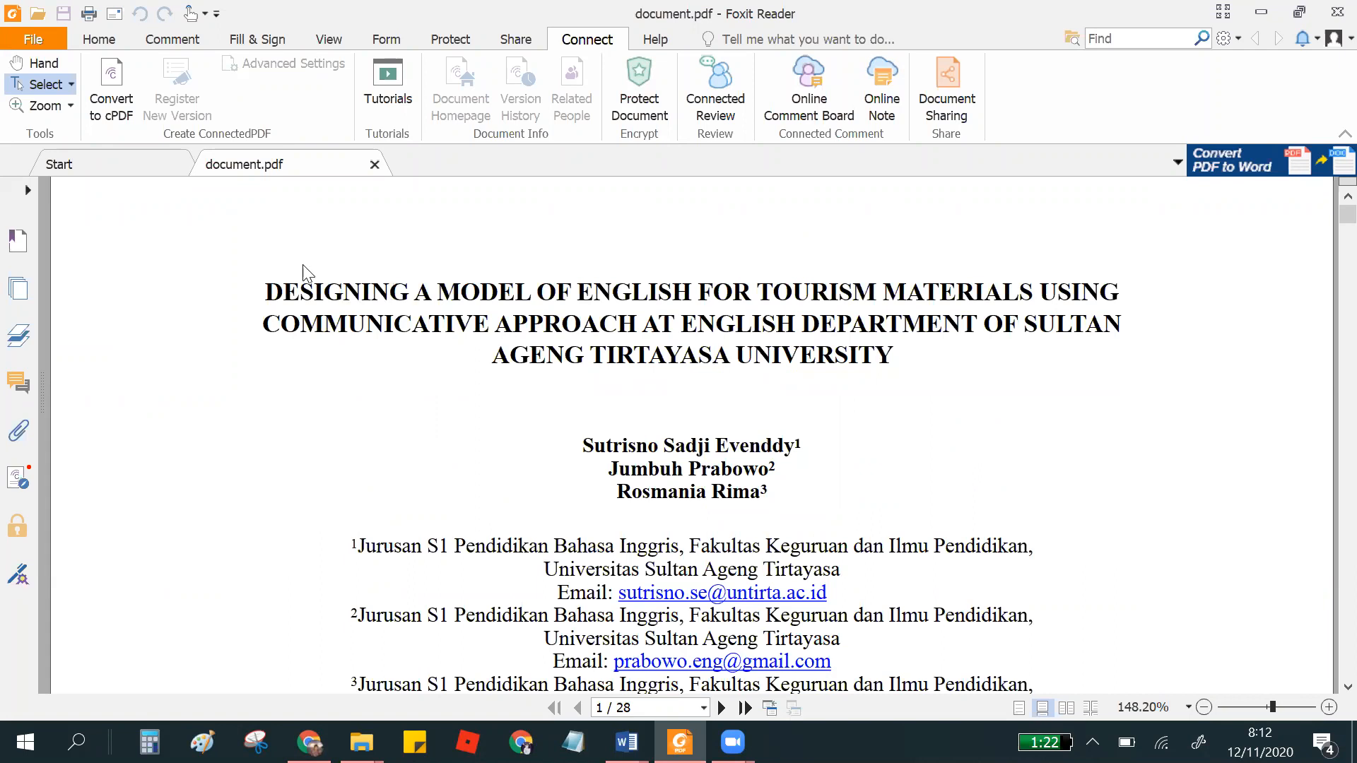
- Copy the full three-line article title from the first page of document.pdf
left_click_drag(267, 292, 894, 357)
right_click(817, 325)
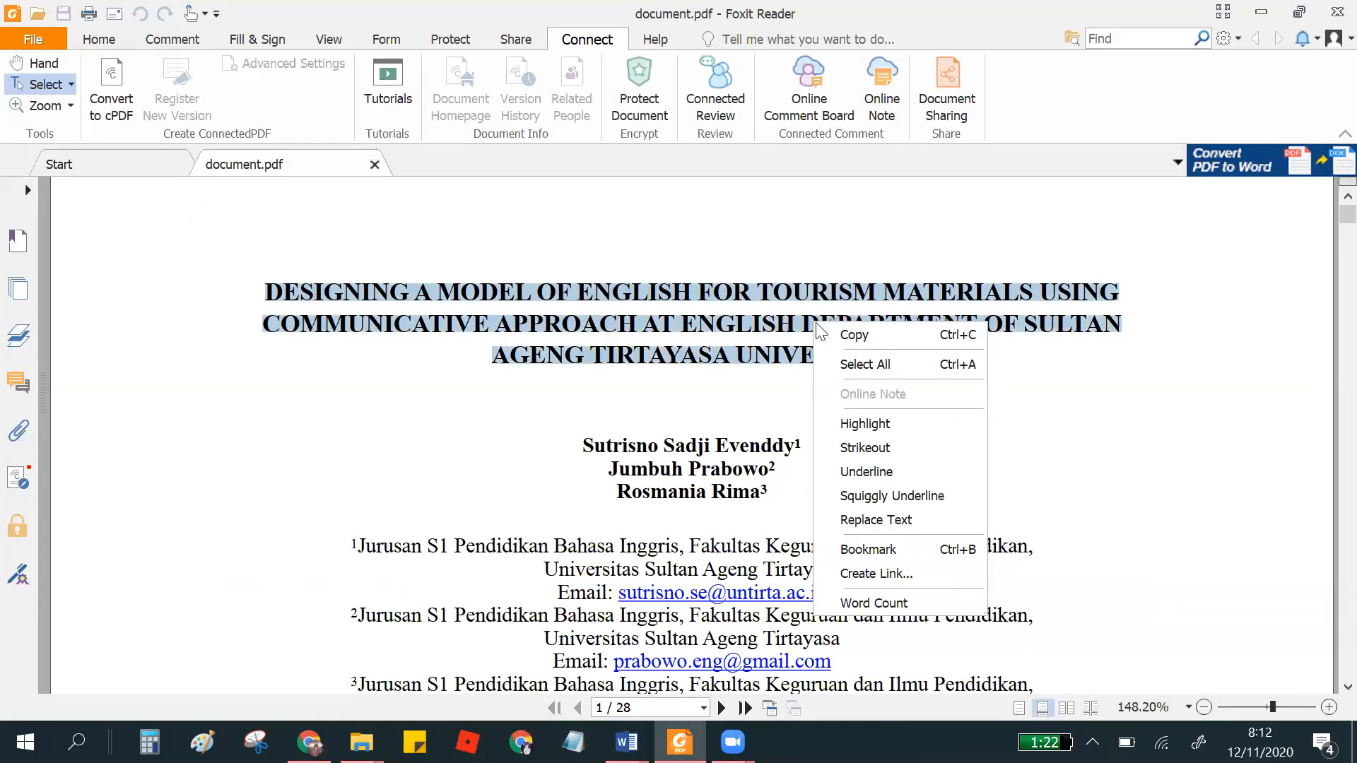
left_click(843, 334)
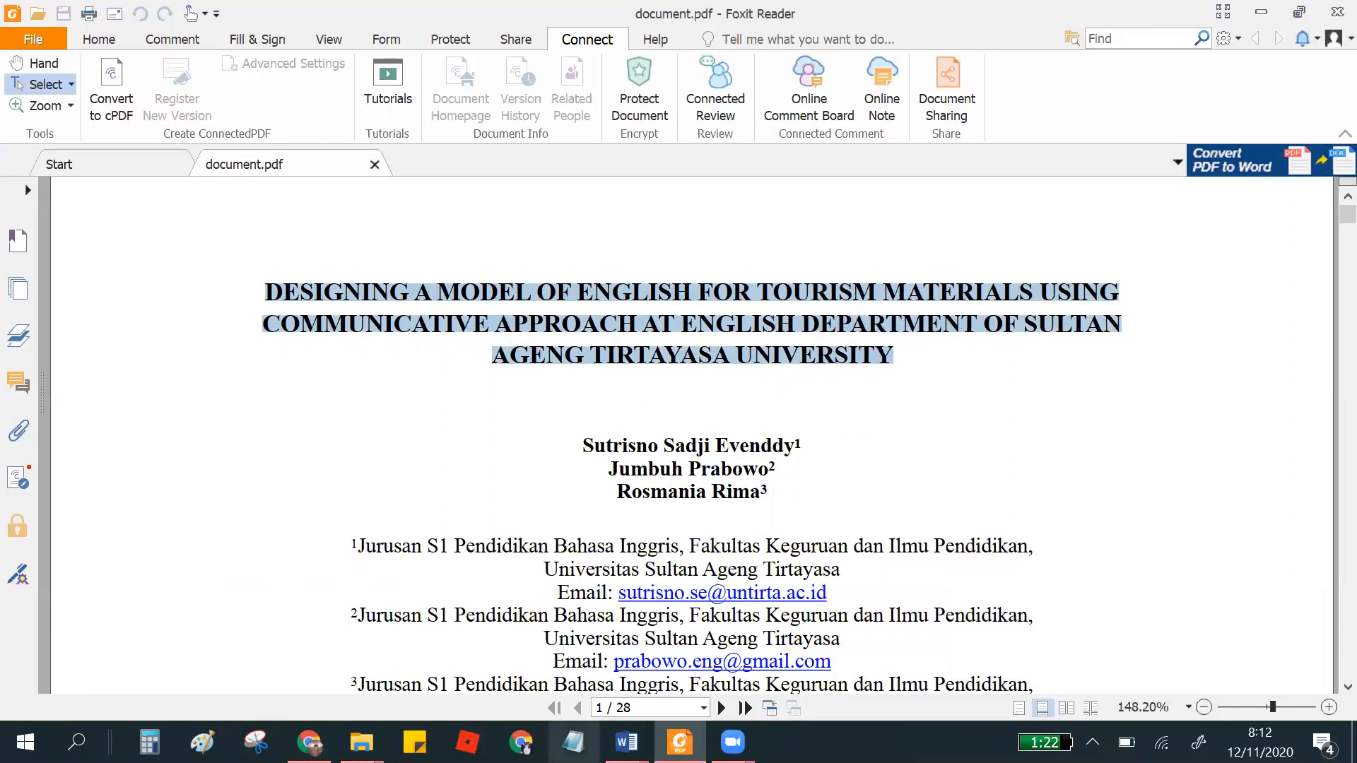
- Switch to conference-template-a4.docx in Word and save a copy as sample in the D:\Pengajaran\Sainstech folder
left_click(626, 742)
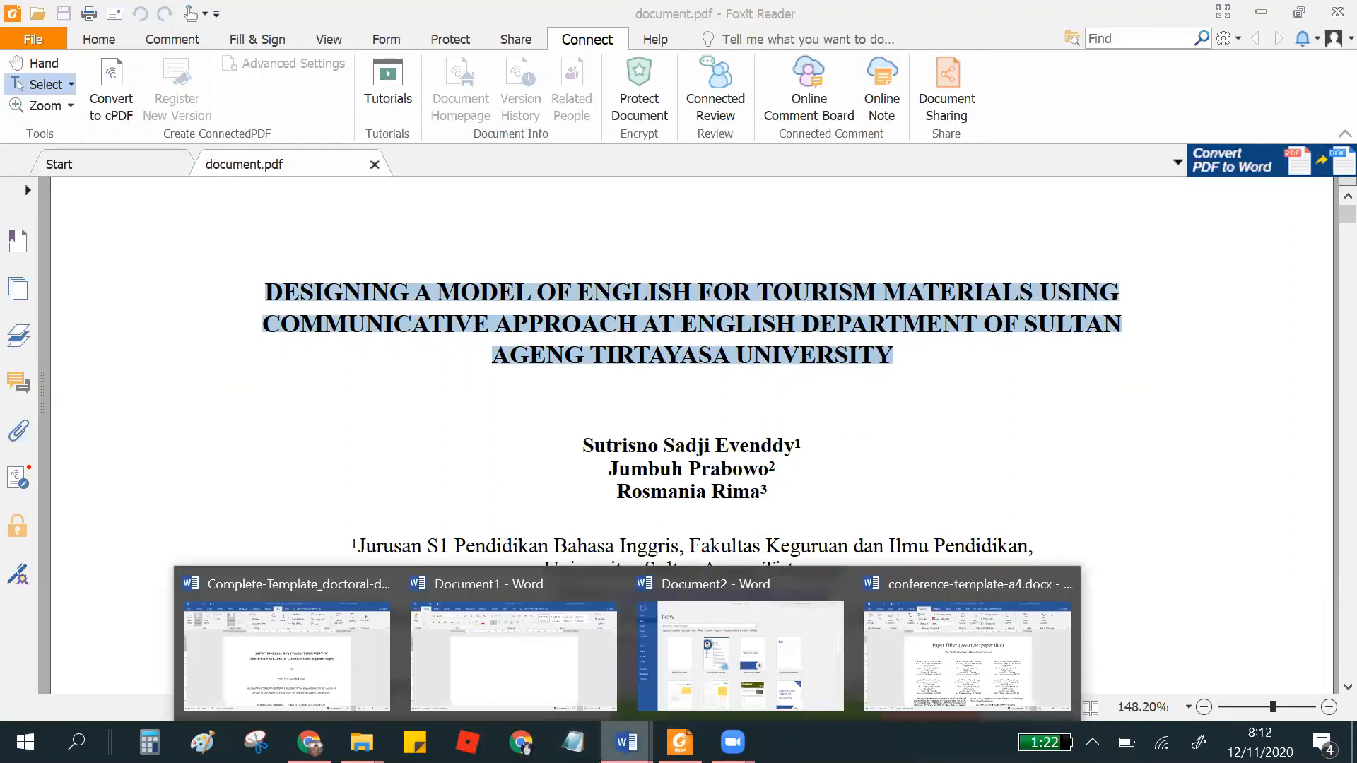
left_click(936, 679)
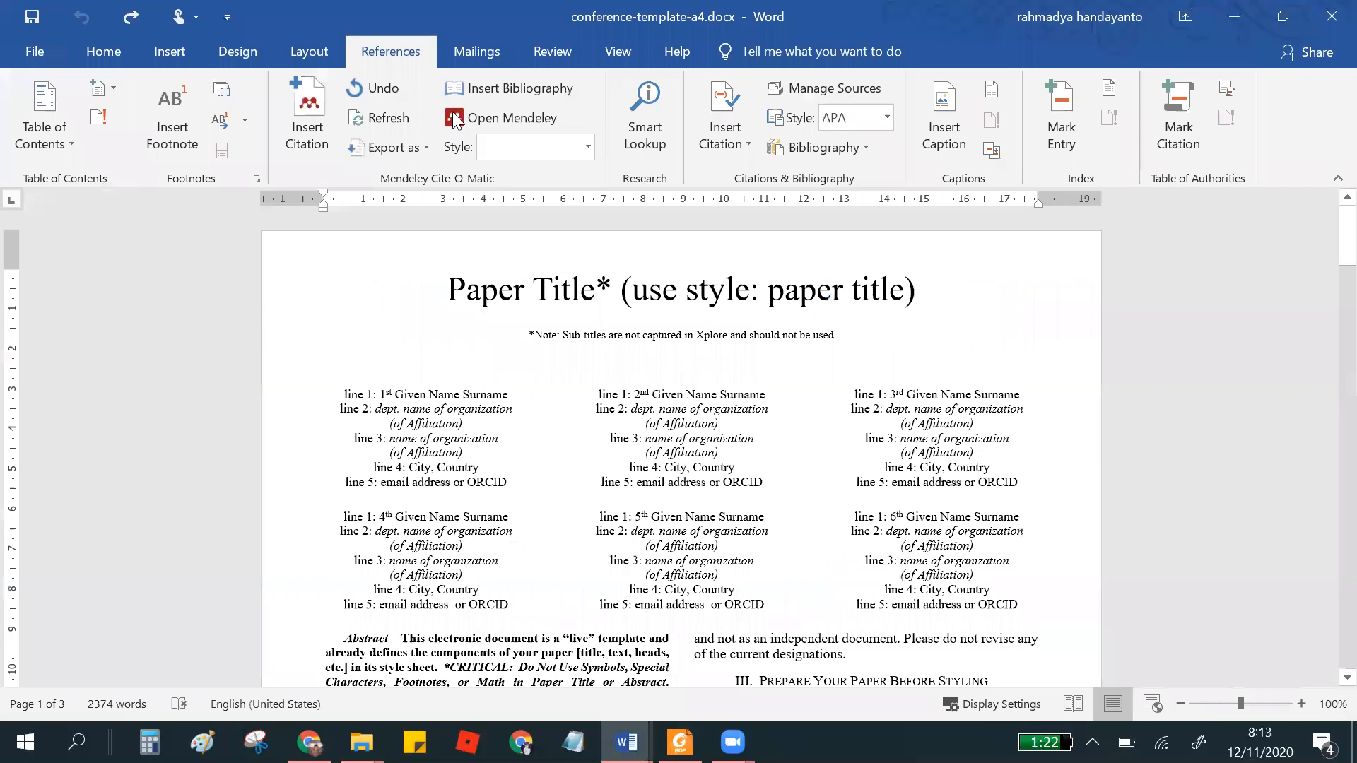
left_click(33, 54)
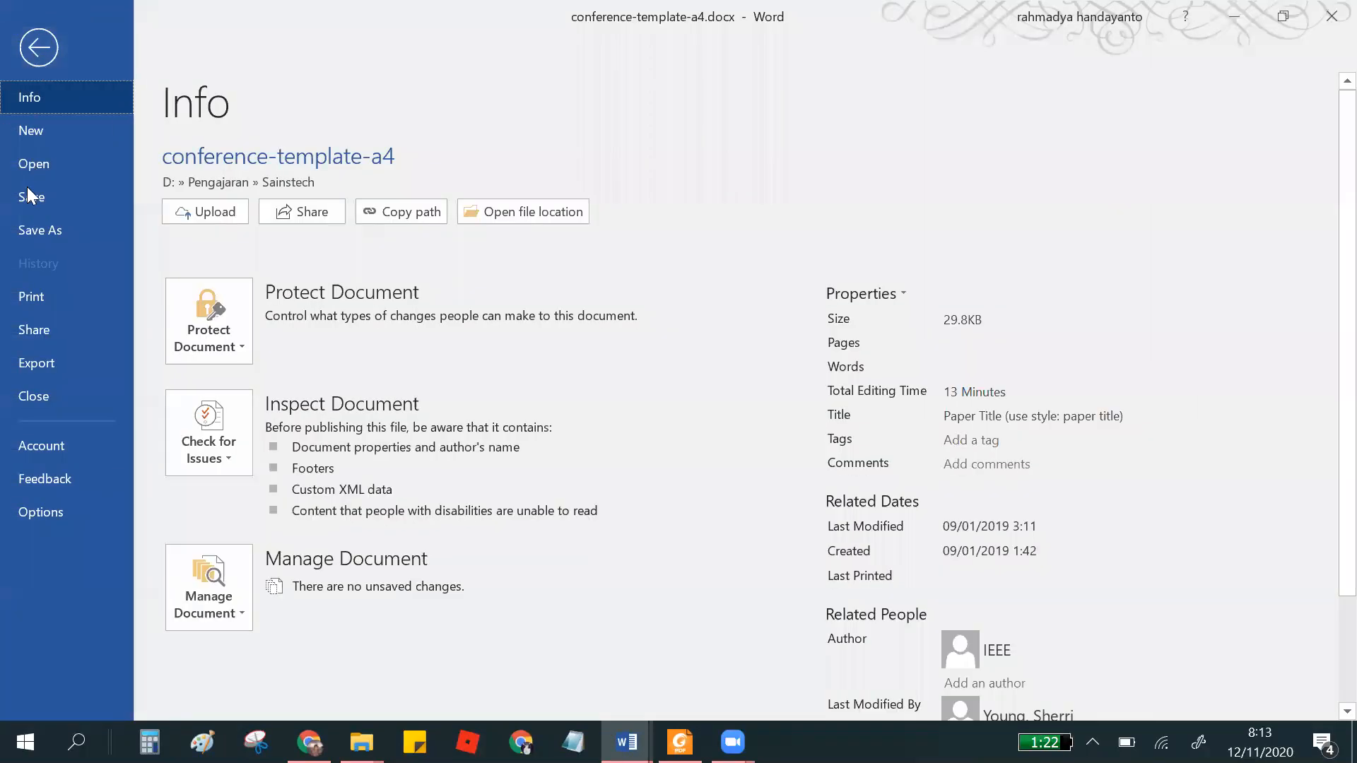
left_click(41, 230)
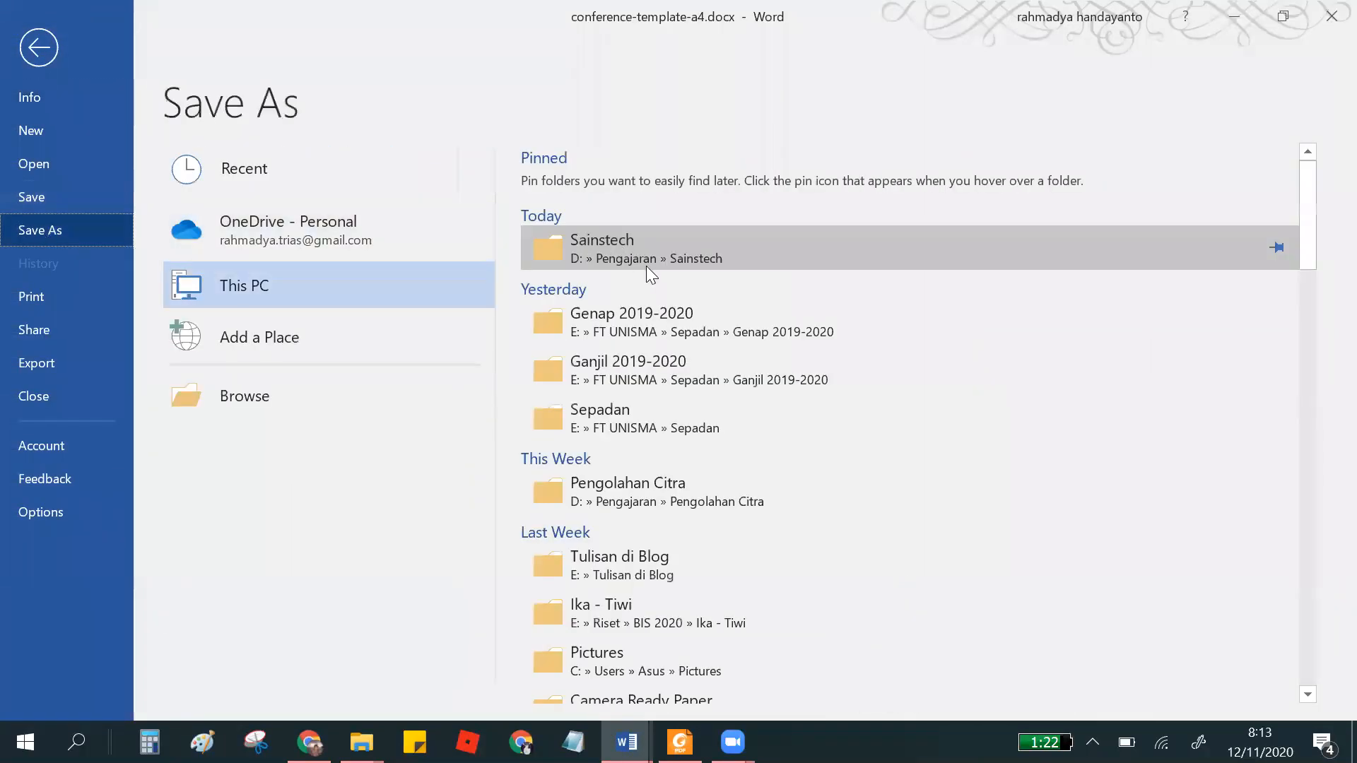
left_click(652, 260)
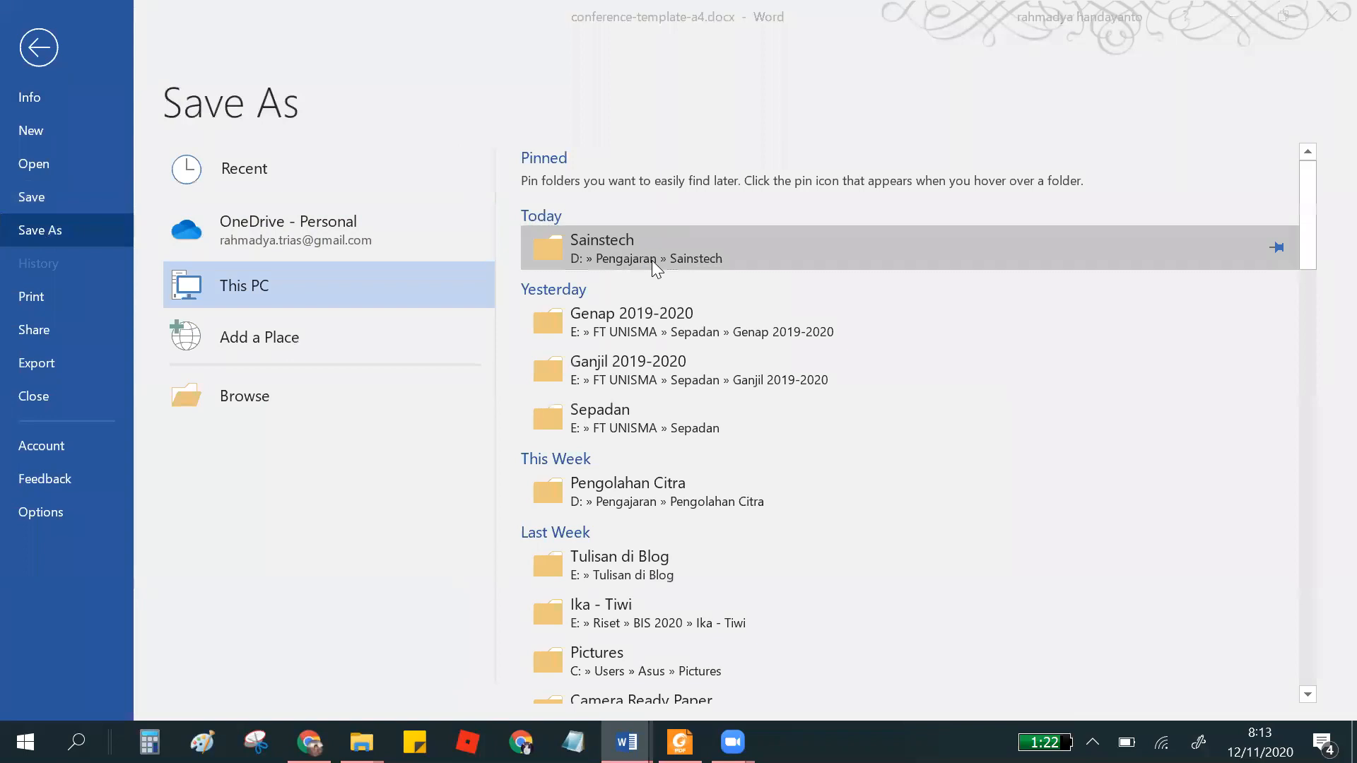
type("sa")
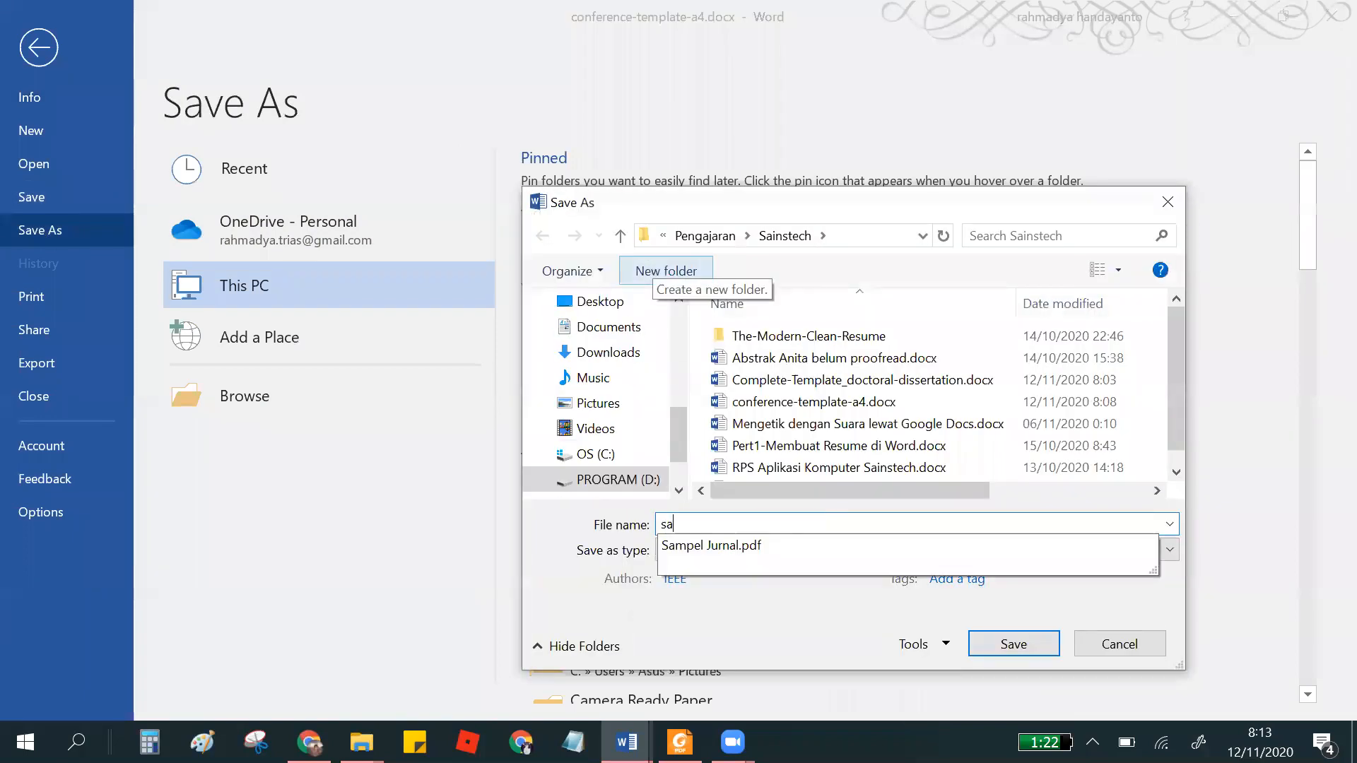
type("mple")
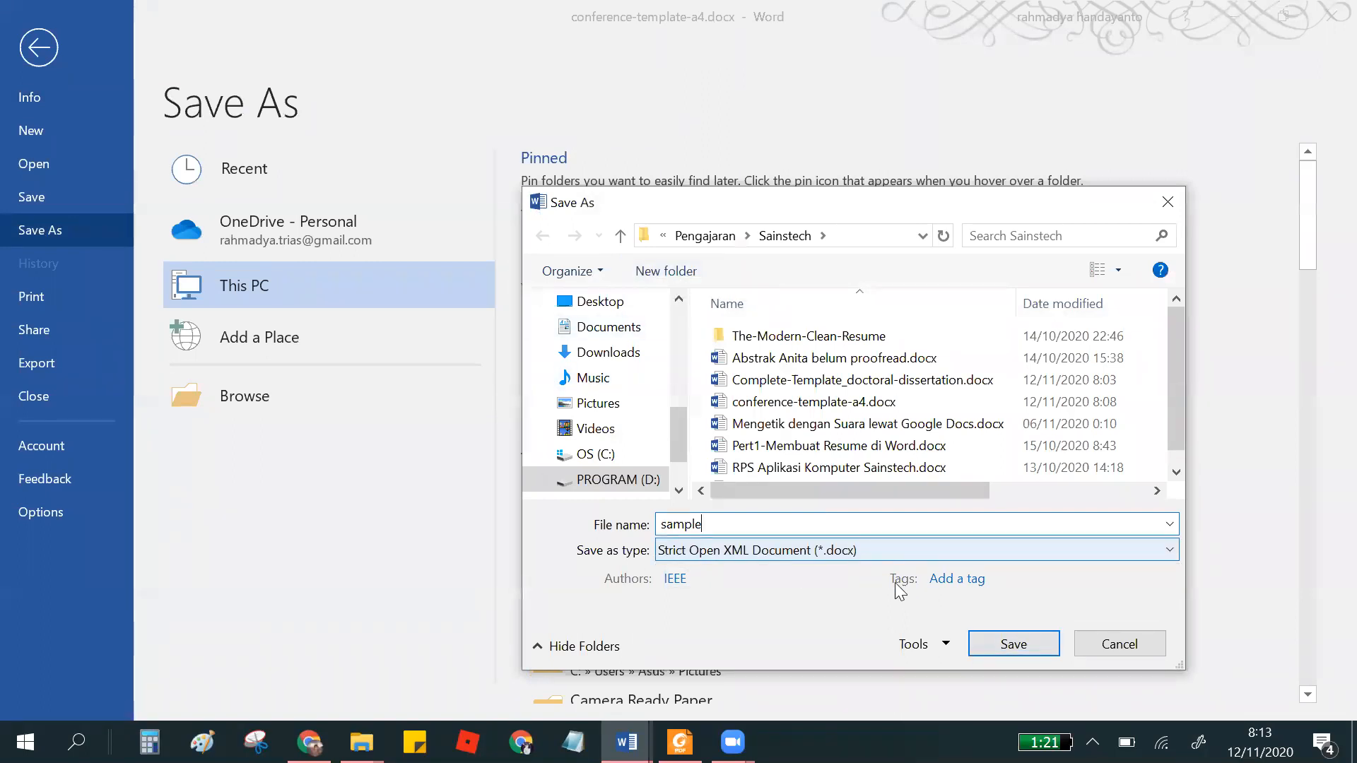
left_click(1014, 646)
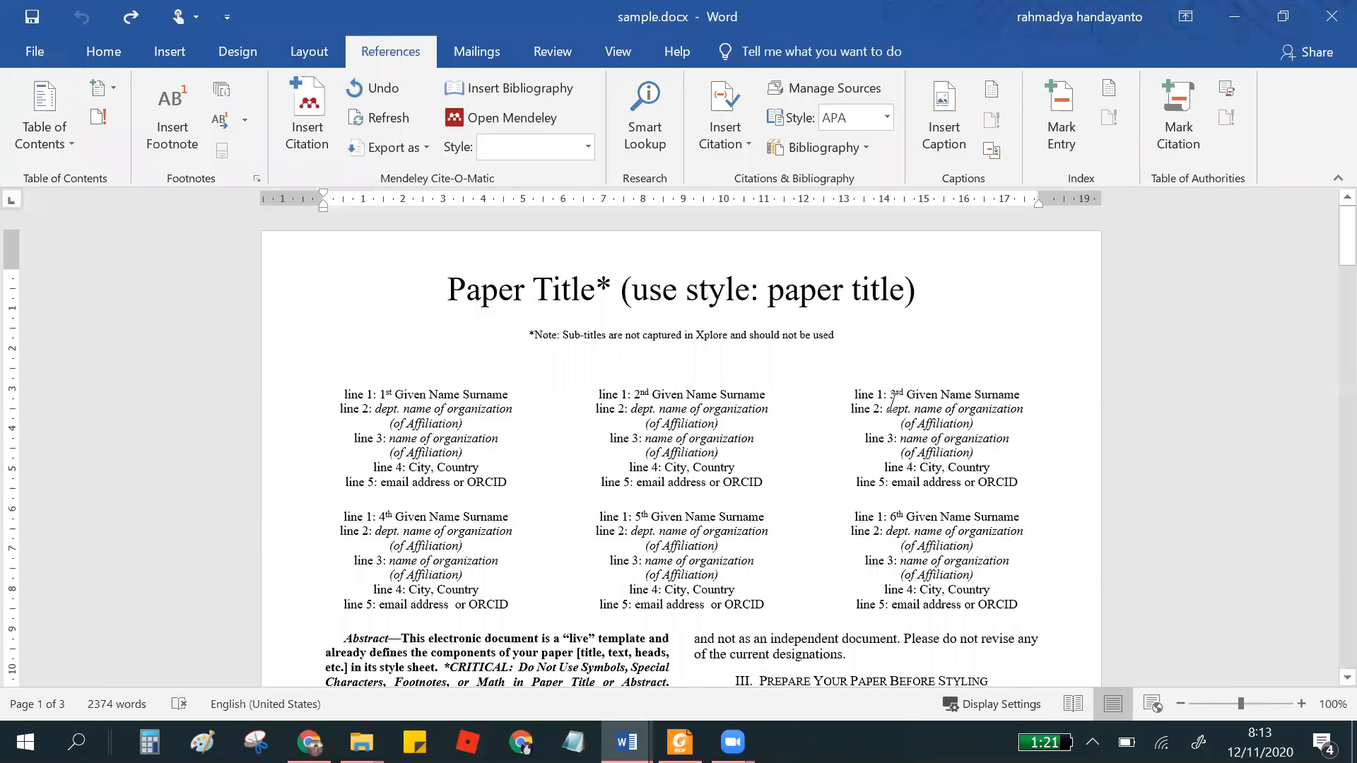
- Remove "* (use style: paper title)" from the title placeholder and paste the copied article title after "Paper Title" as text only
scroll(848, 493, "down", 3)
scroll(719, 422, "up", 3)
left_click_drag(601, 284, 921, 280)
key("Delete")
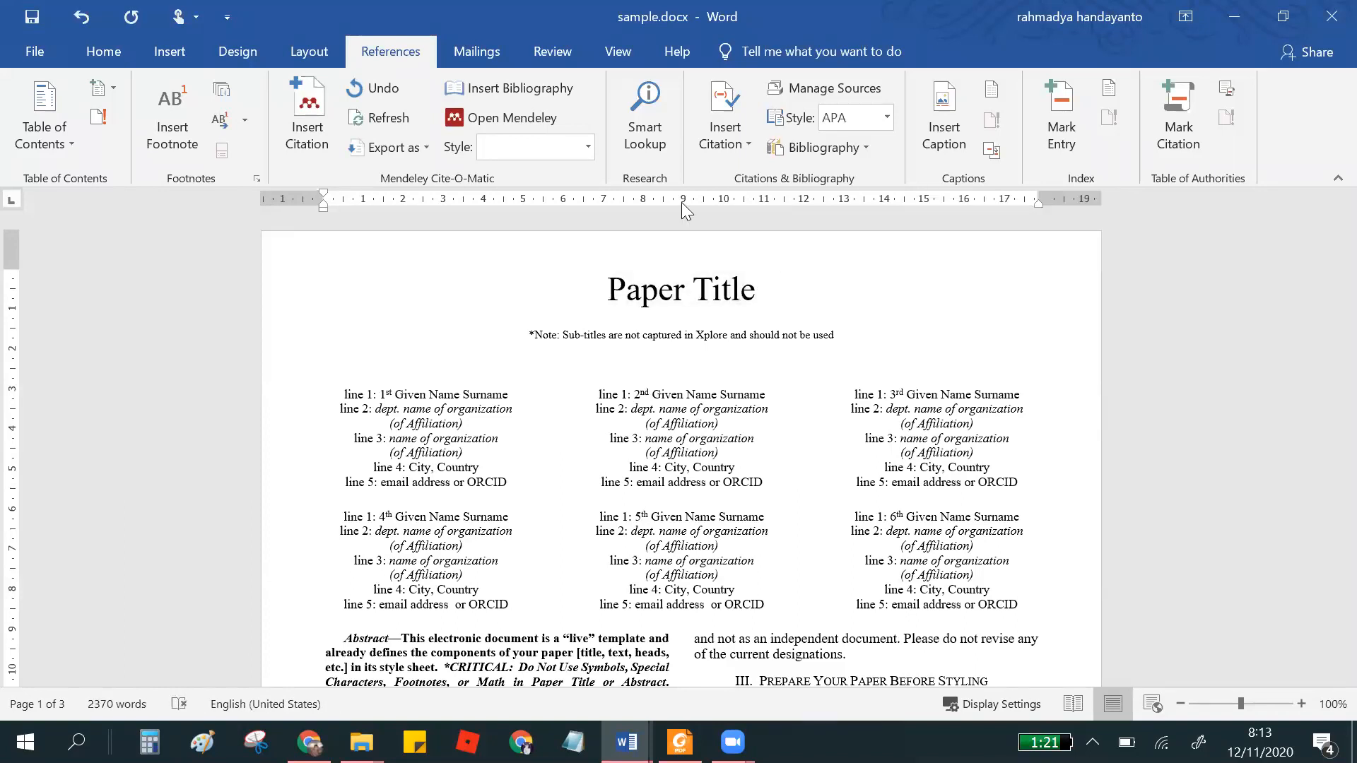
right_click(769, 297)
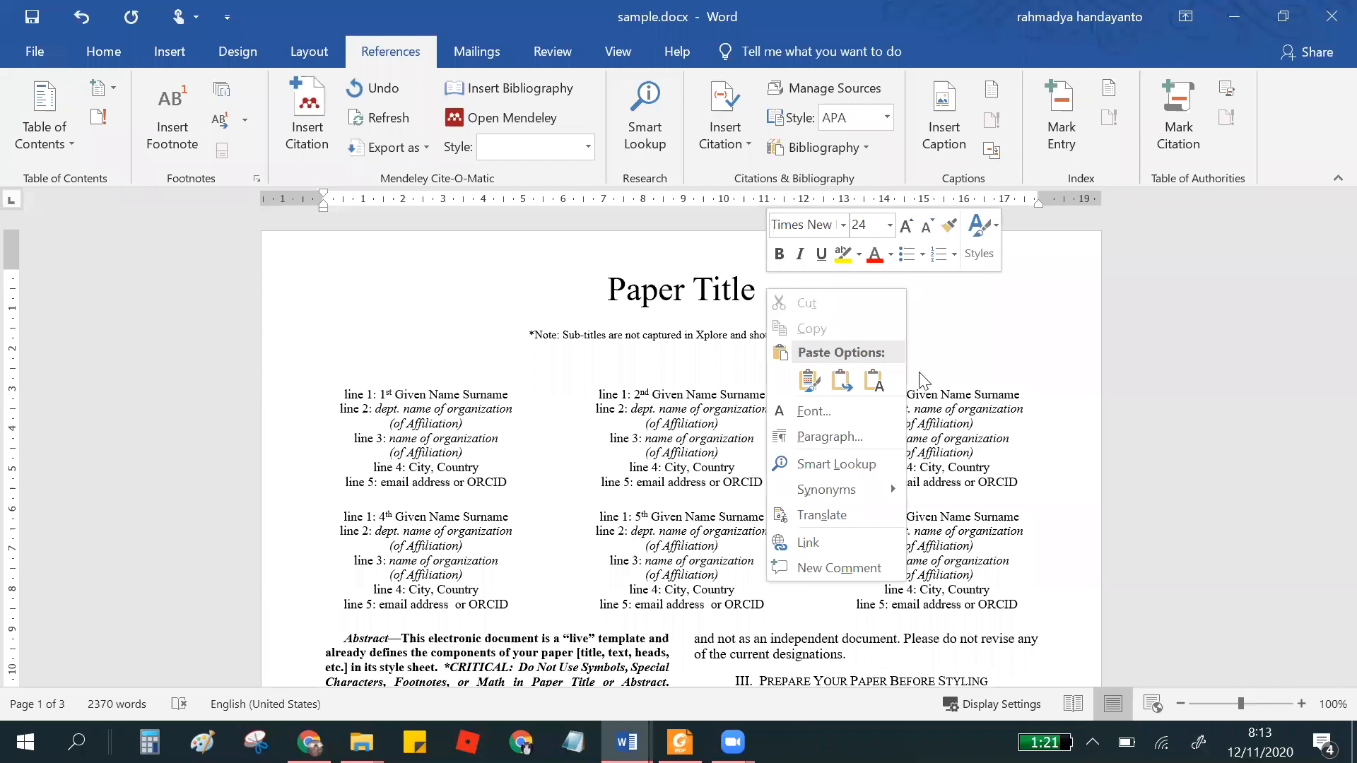
left_click(879, 382)
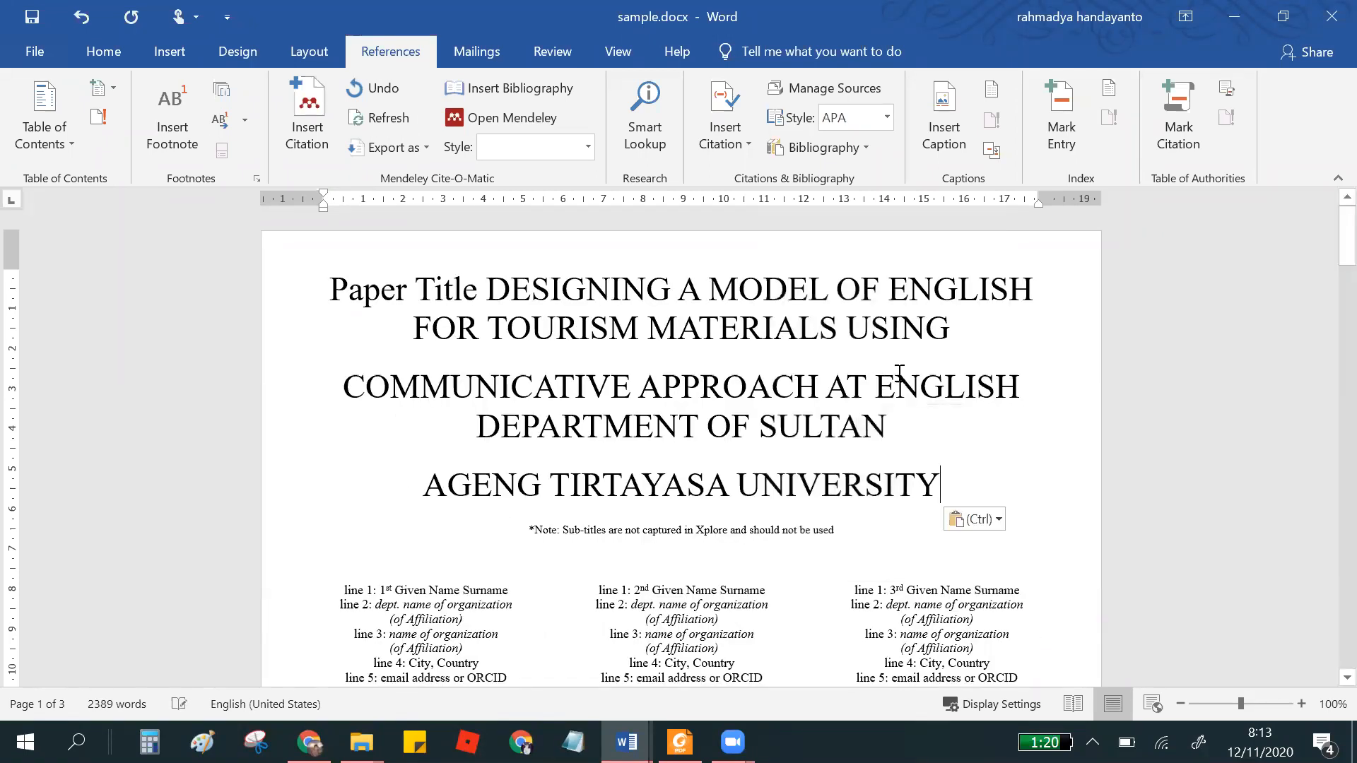
- Delete the leftover "Paper Title" placeholder words before the pasted article title
left_click(549, 286)
left_click(419, 290)
left_click(646, 333, "shift")
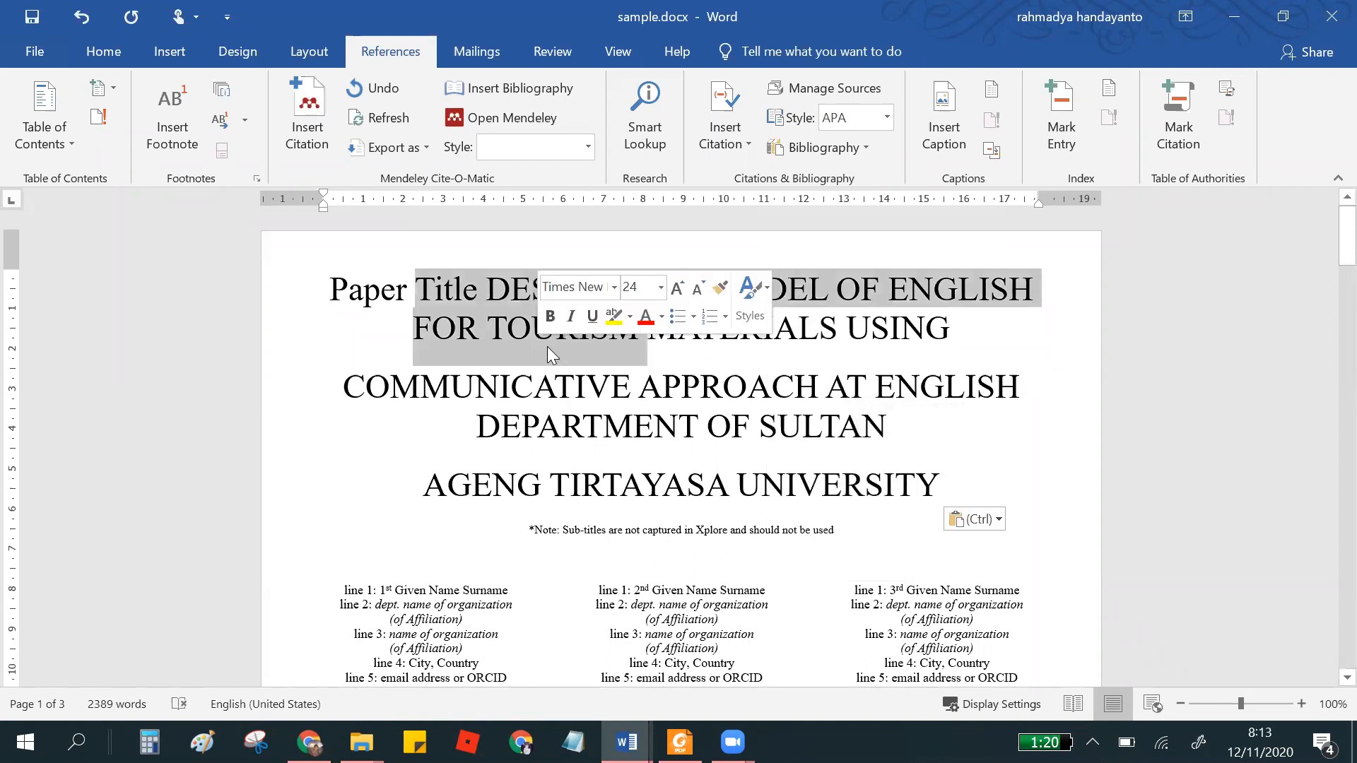
left_click(855, 446)
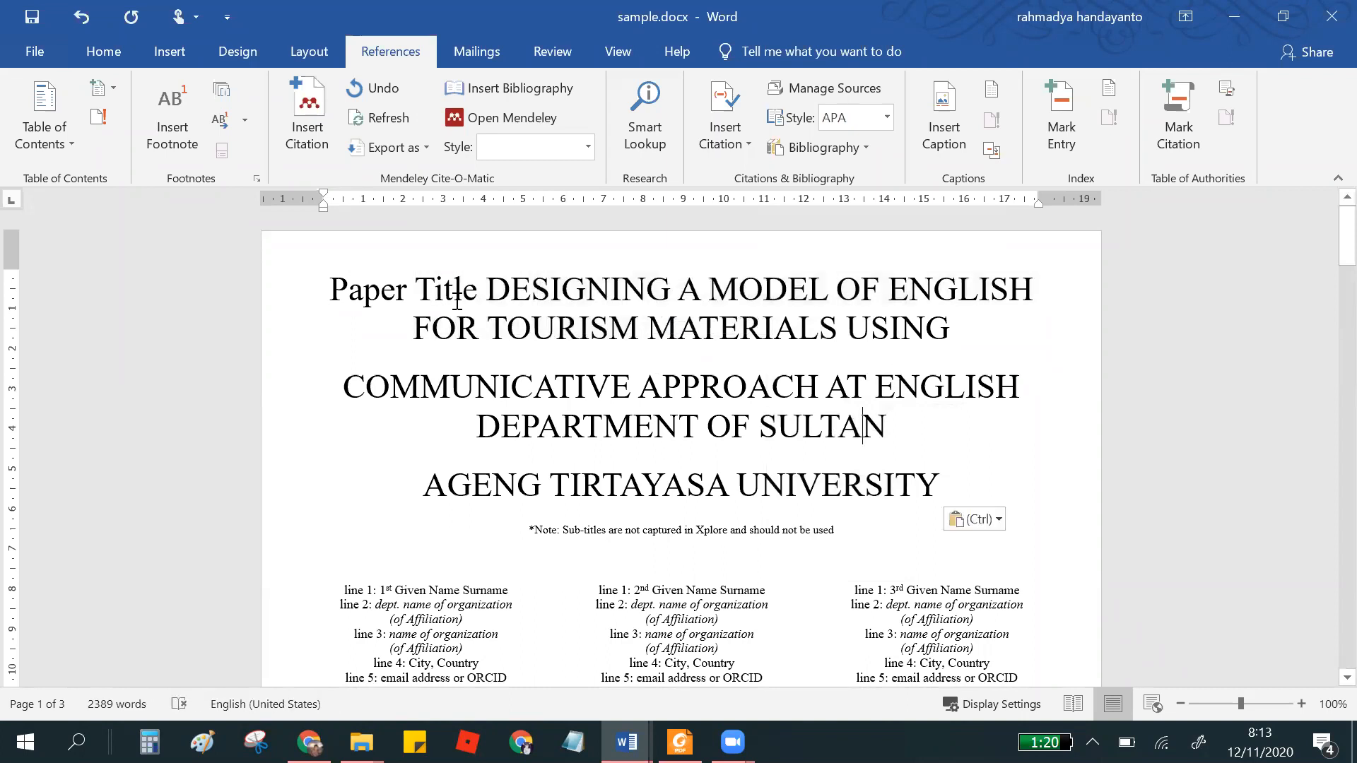
left_click_drag(487, 291, 350, 295)
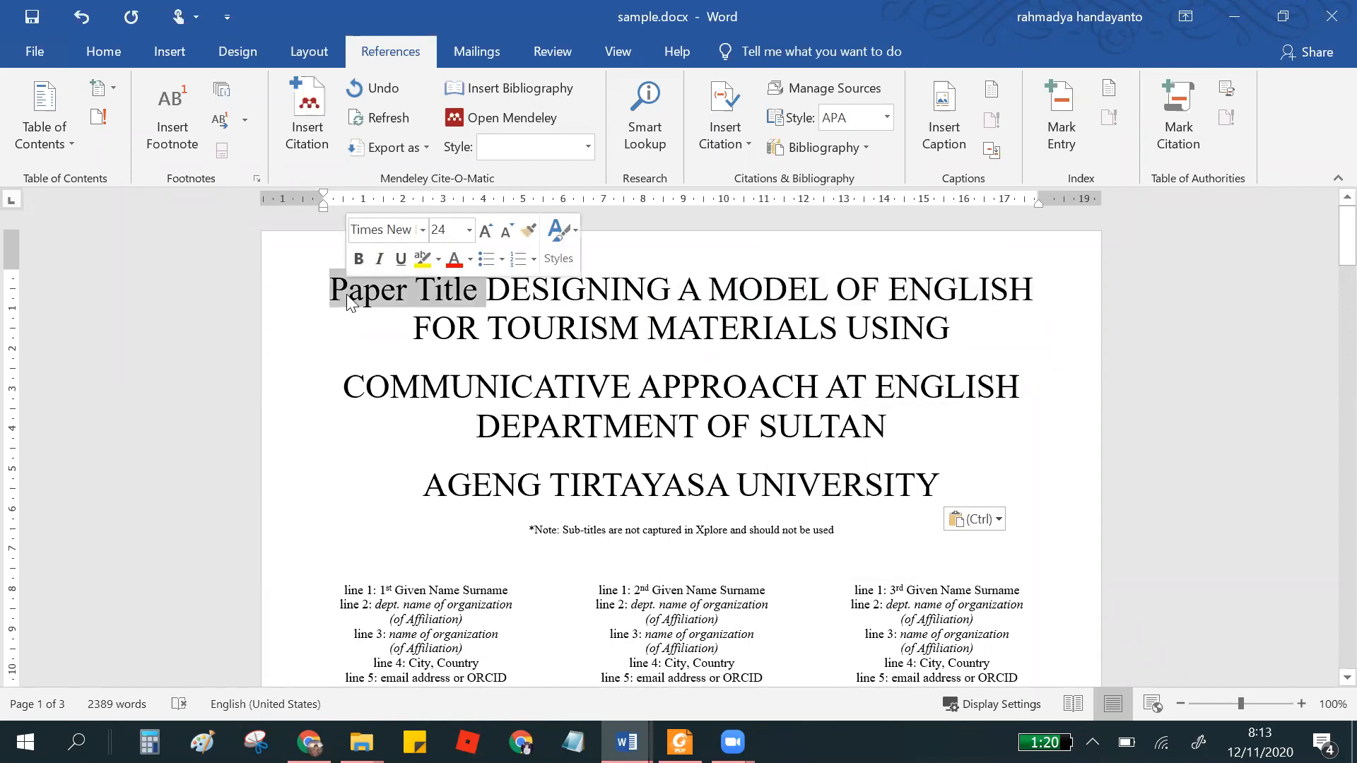
key("Delete")
- Join the three pasted title lines into a single paragraph by removing the breaks after USING and SULTAN
left_click(946, 337)
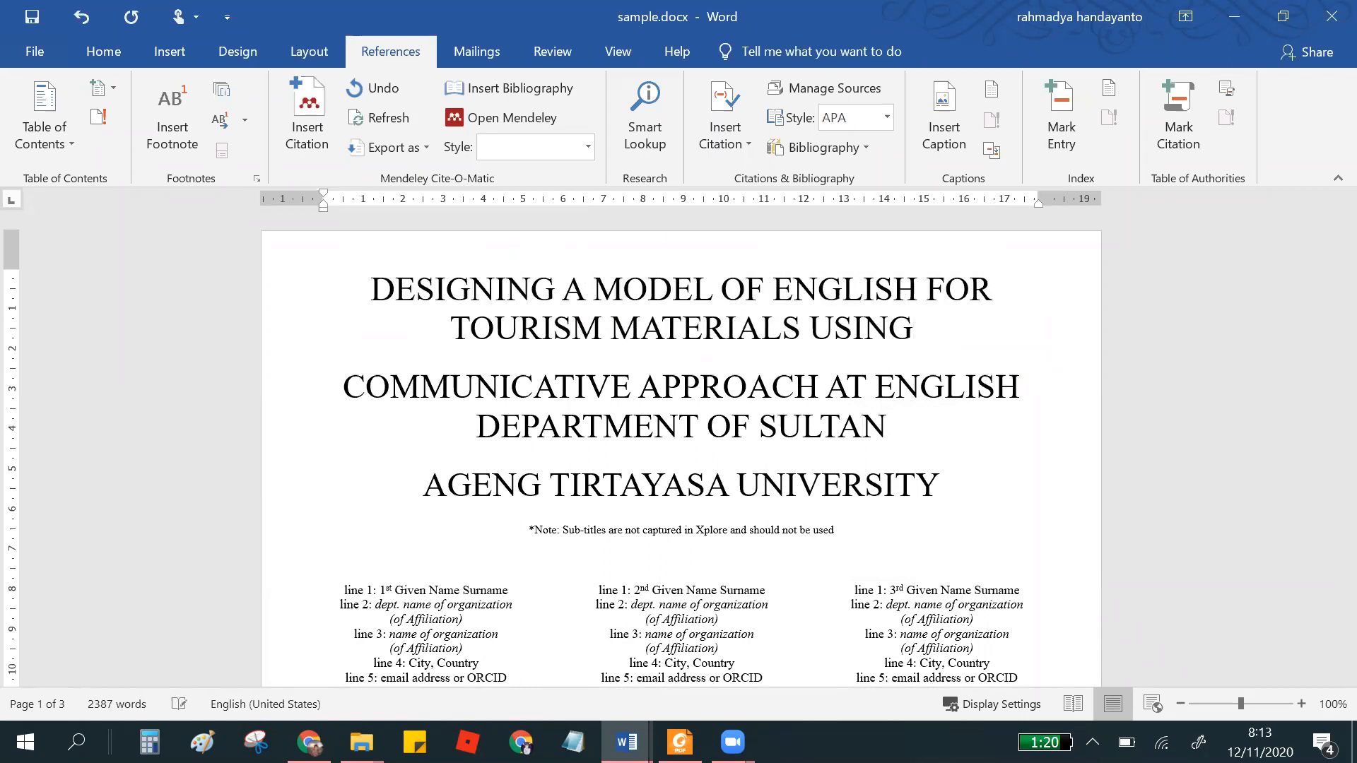
key("Delete")
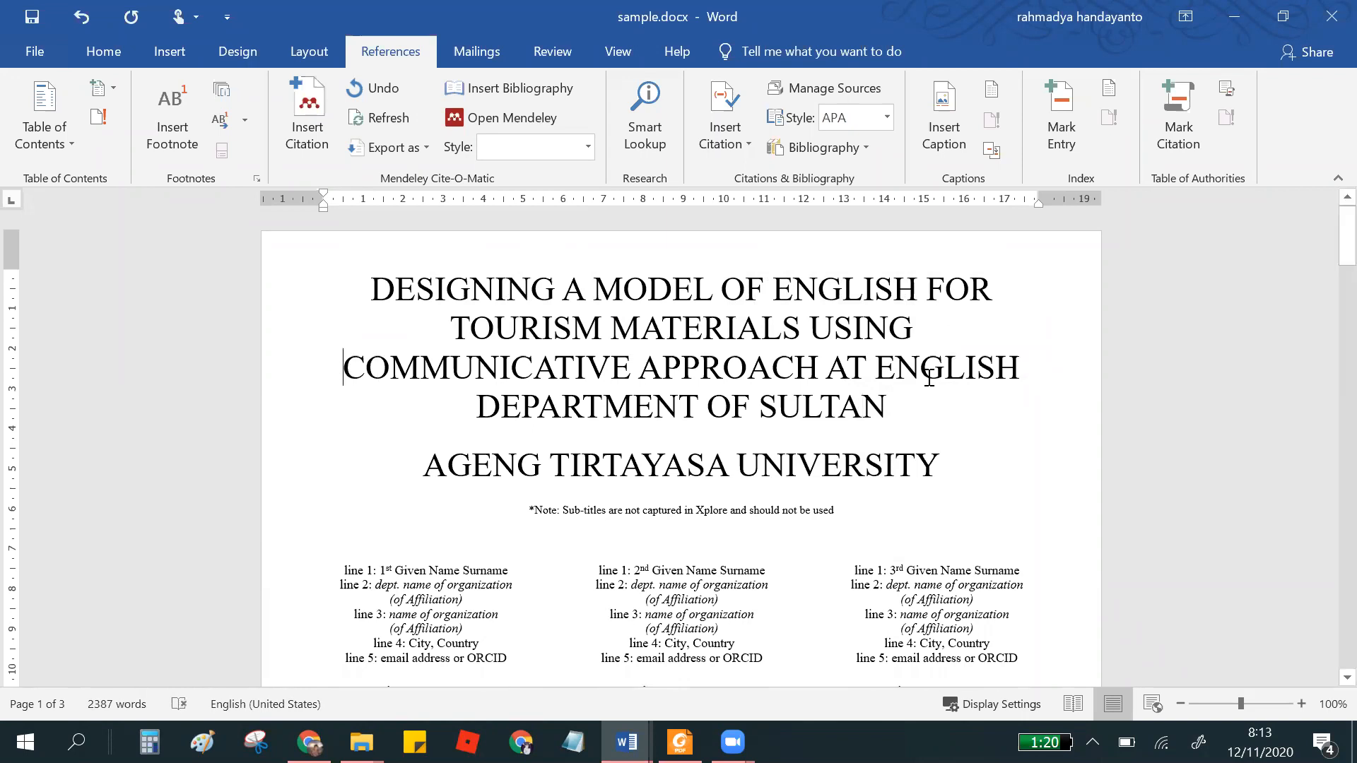
key("Delete")
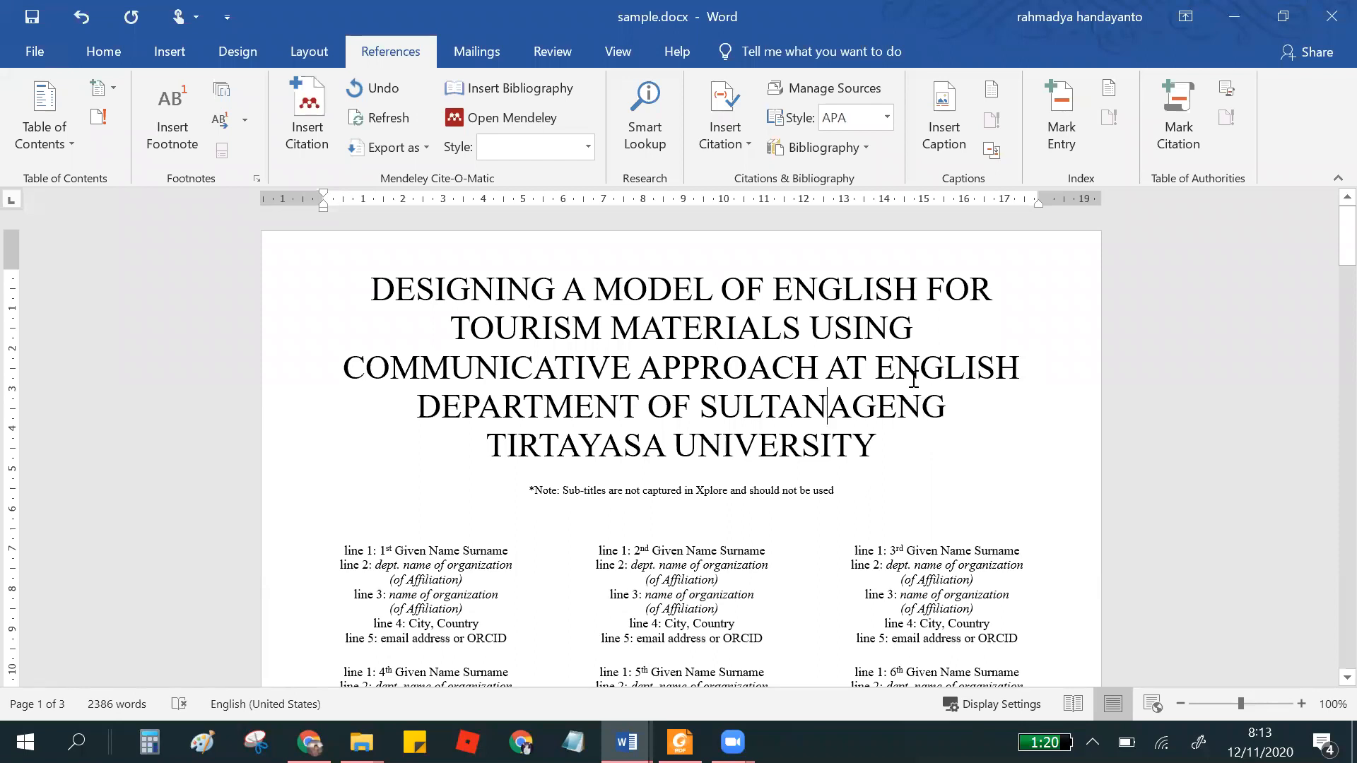
- Change the whole article title to the Capitalize Each Word case
left_click(96, 51)
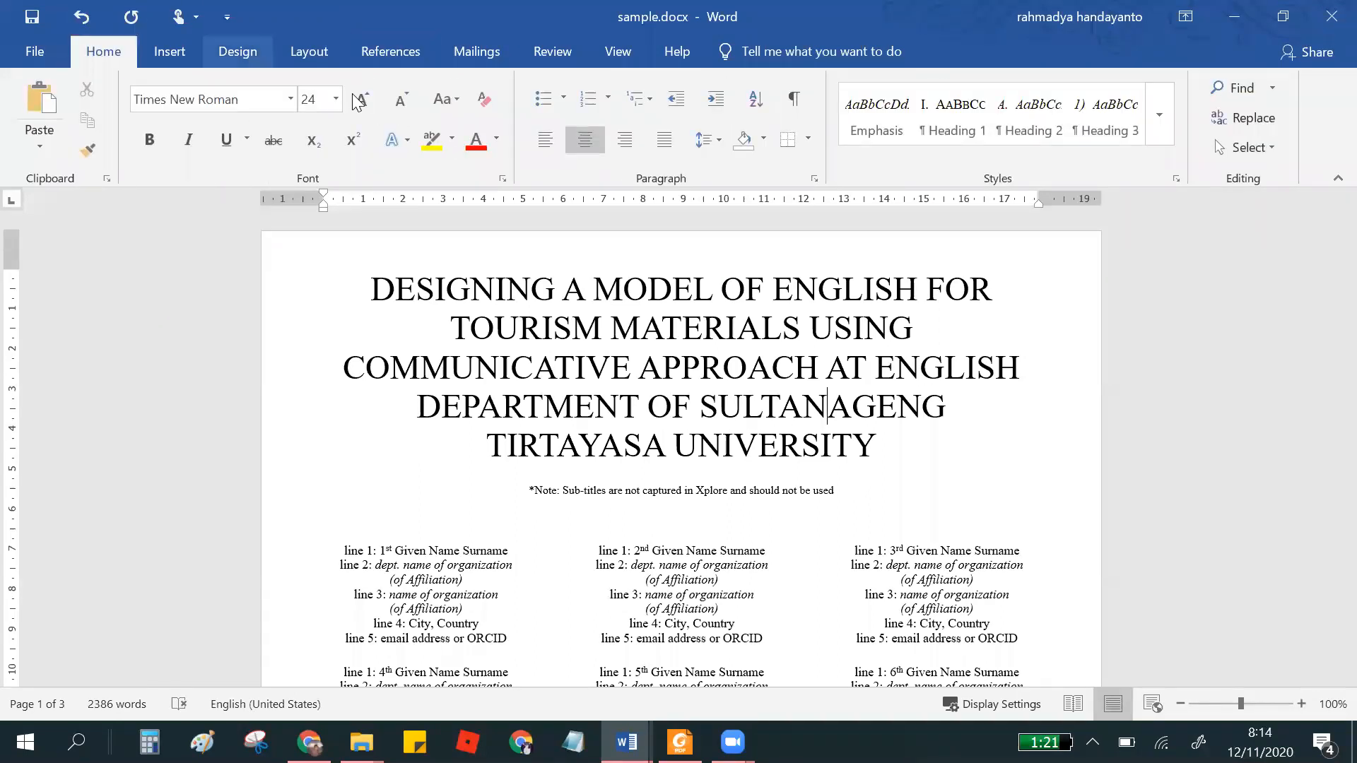
left_click_drag(875, 445, 370, 281)
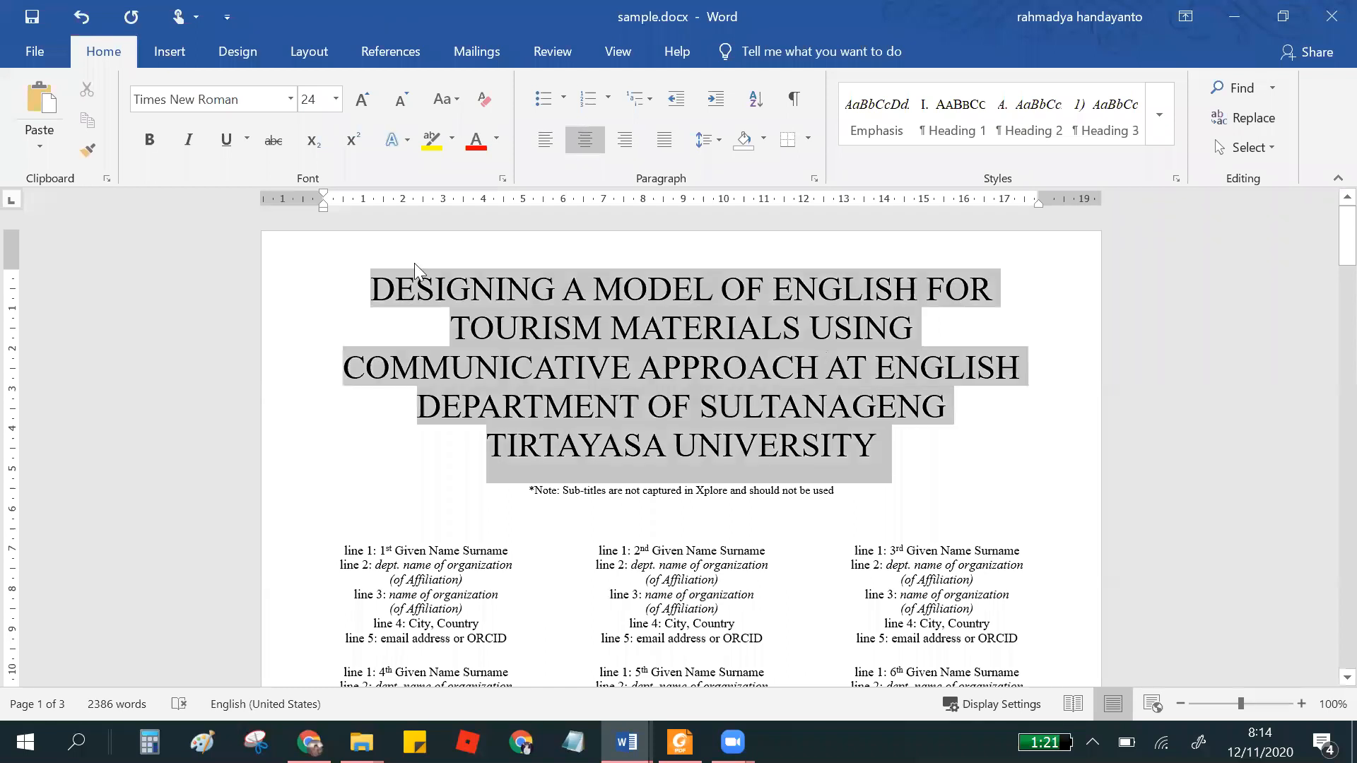
left_click(448, 111)
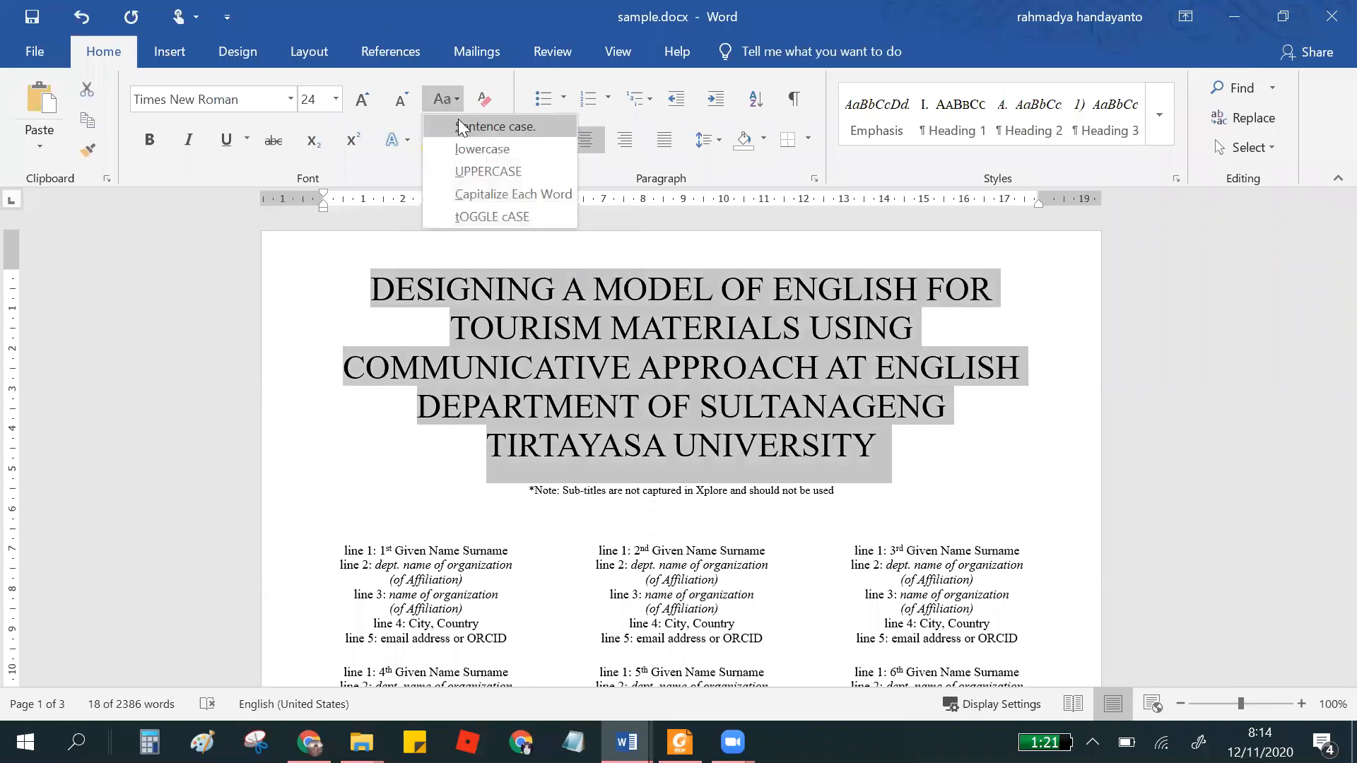
left_click(489, 196)
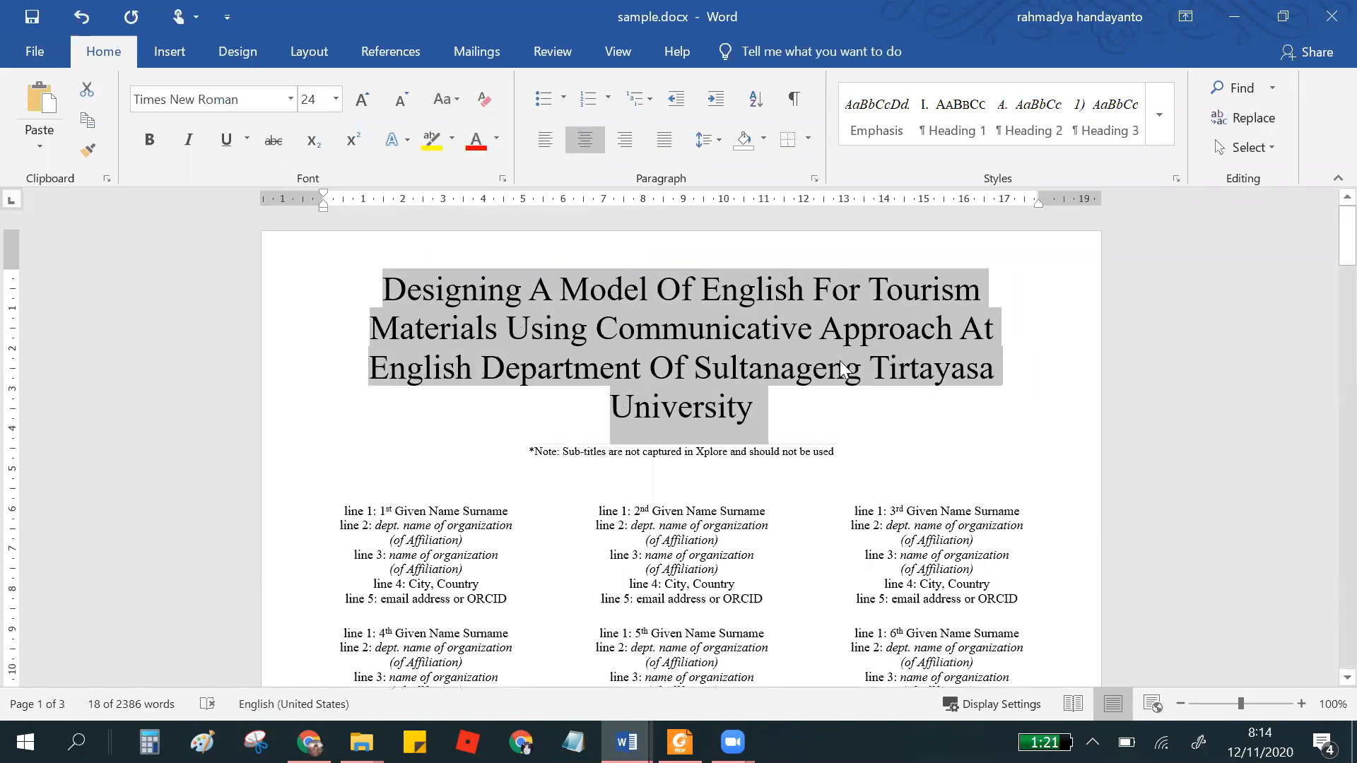
left_click(763, 332)
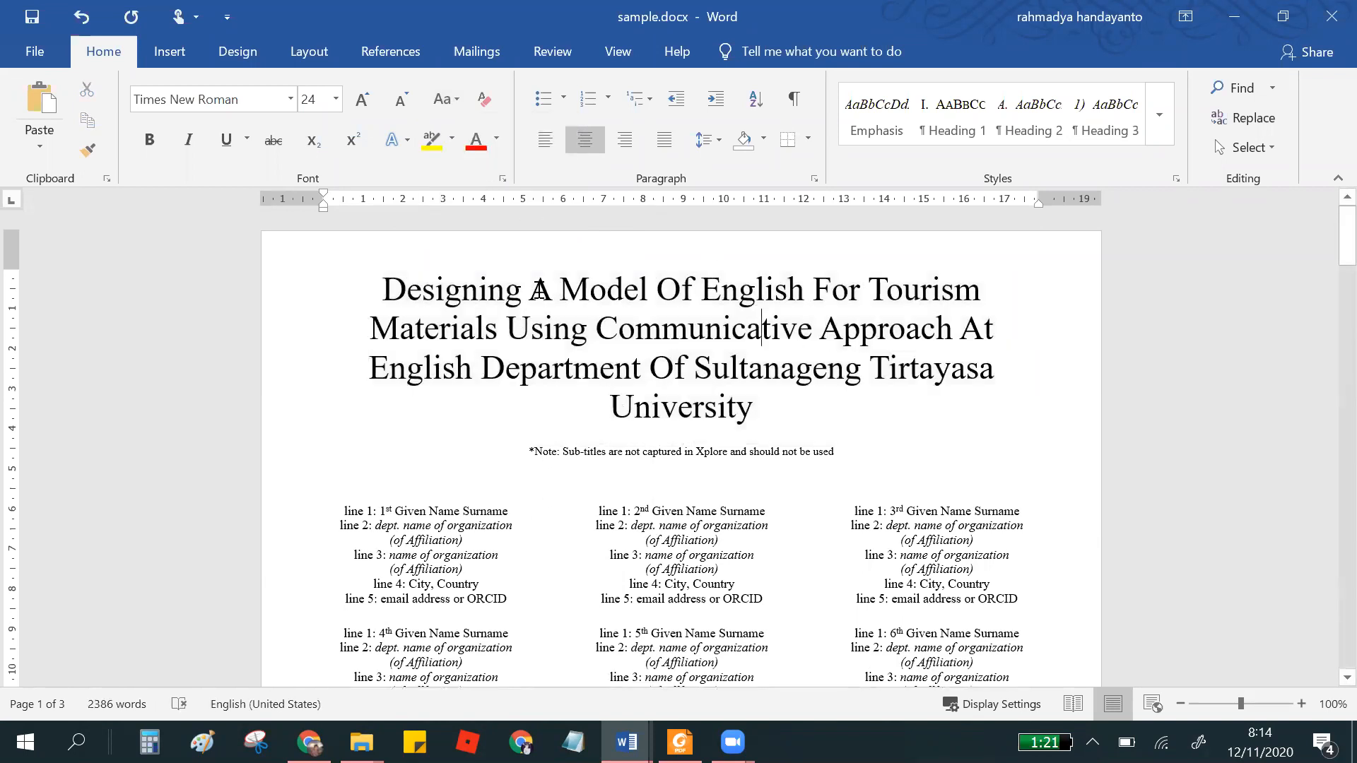
- Lowercase the first letters of "a", "for", "at" and both occurrences of "of" in the article title
left_click_drag(529, 289, 551, 291)
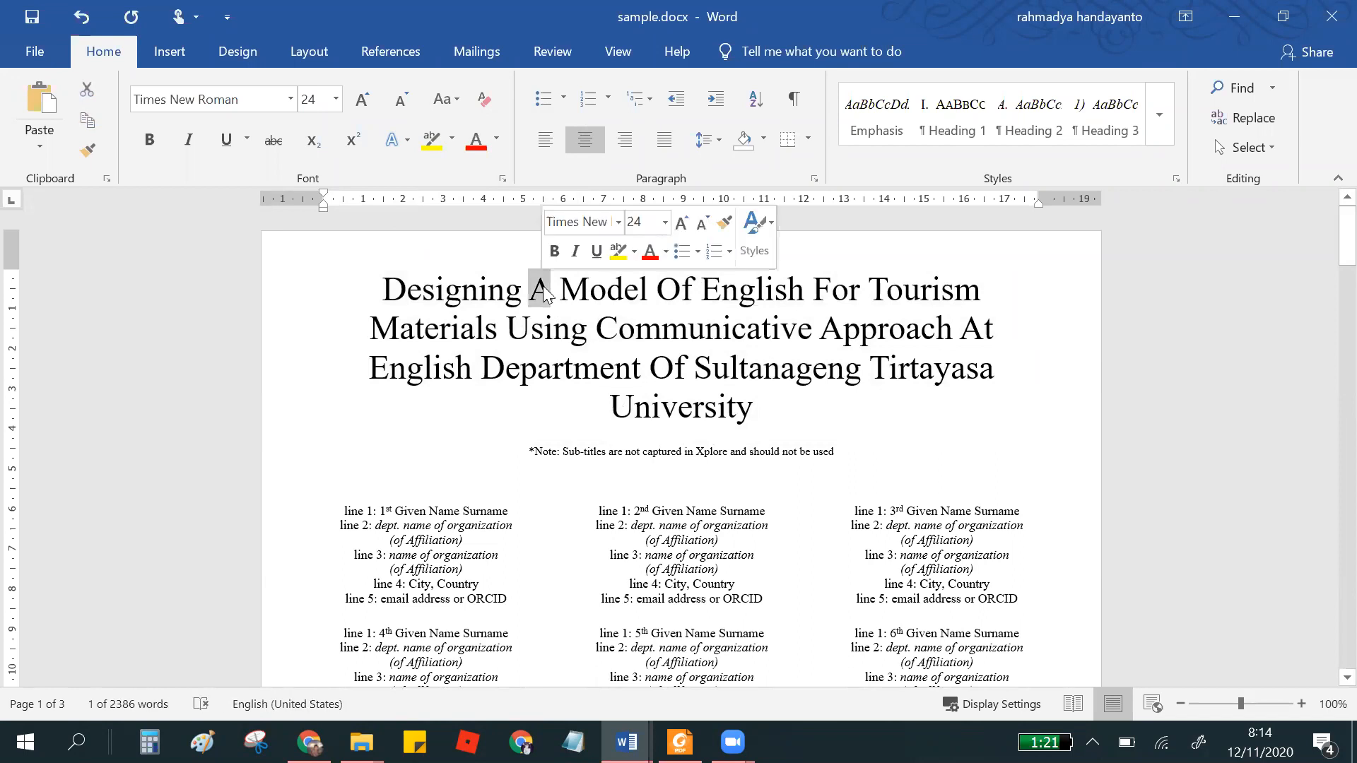
type("a")
left_click_drag(805, 289, 831, 289)
type("f")
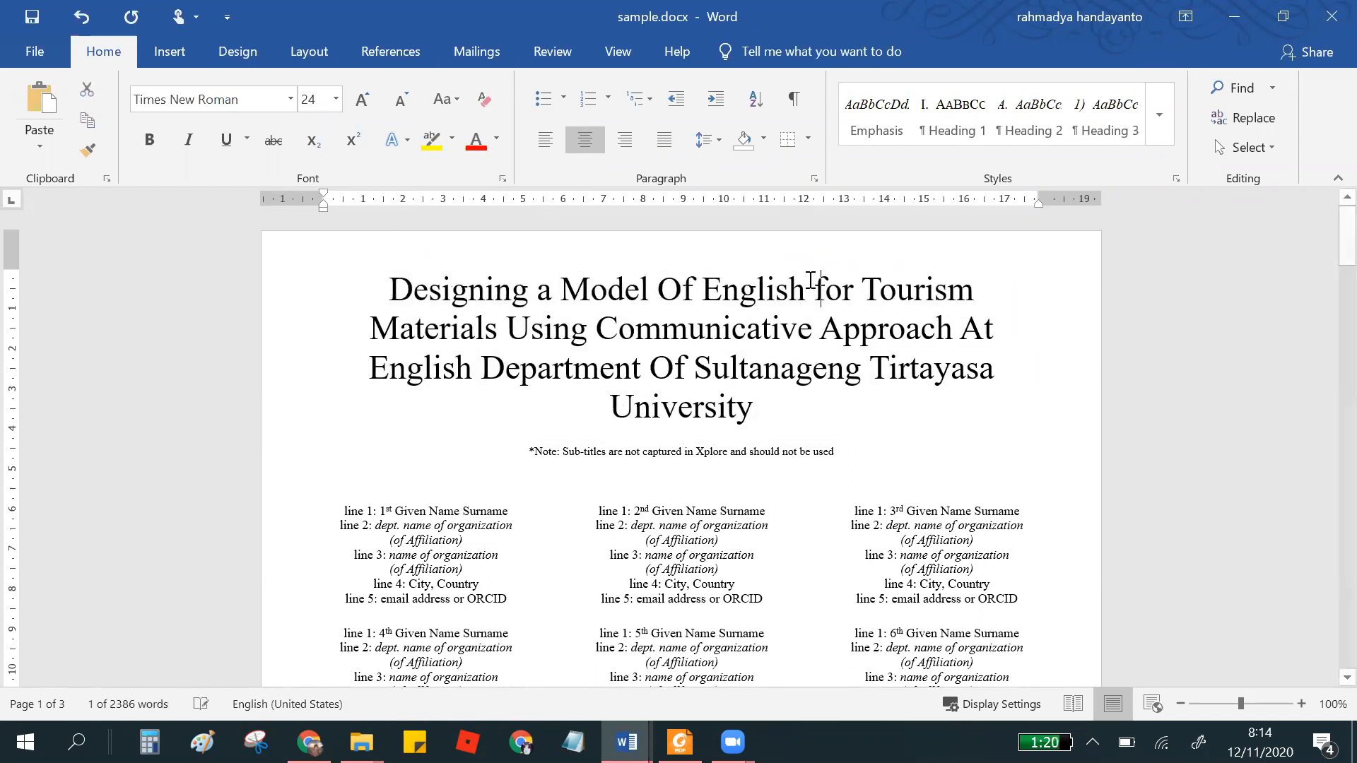
left_click_drag(658, 290, 679, 290)
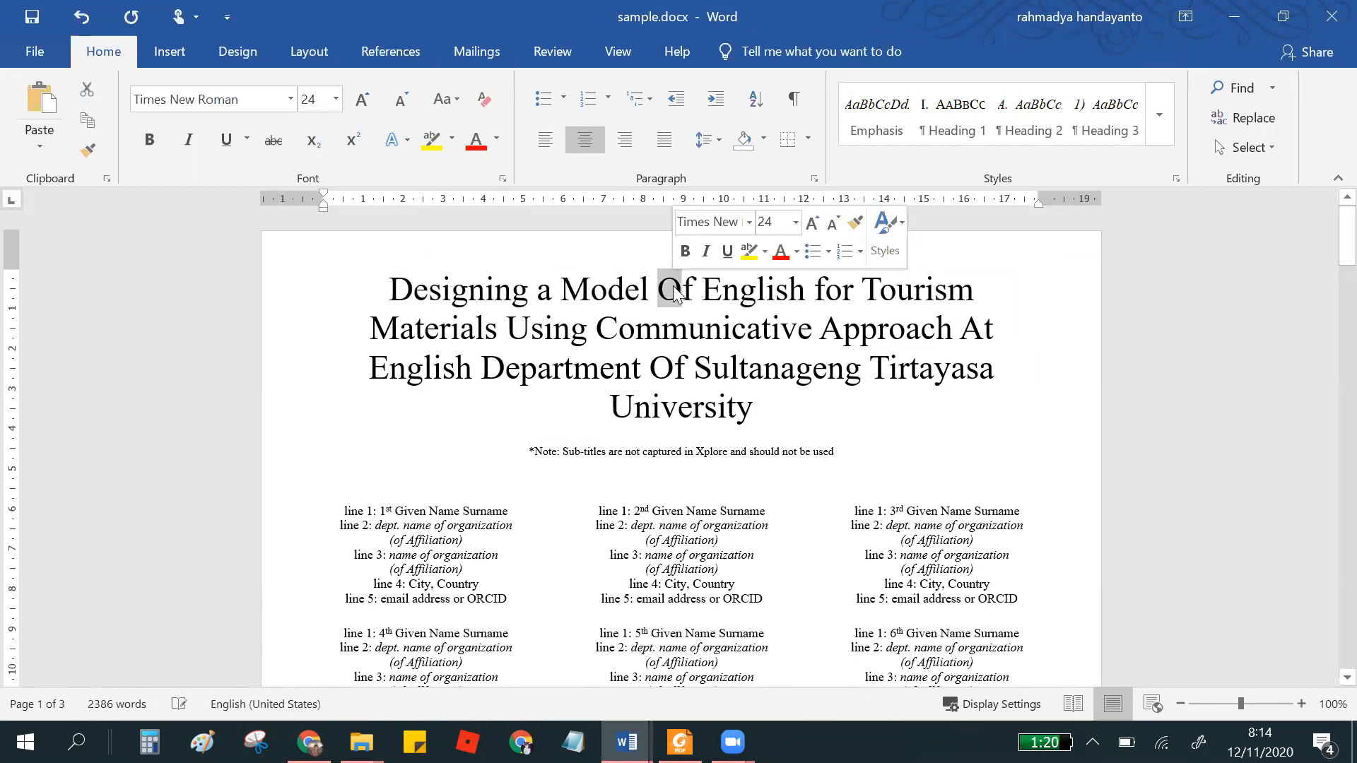
type("o")
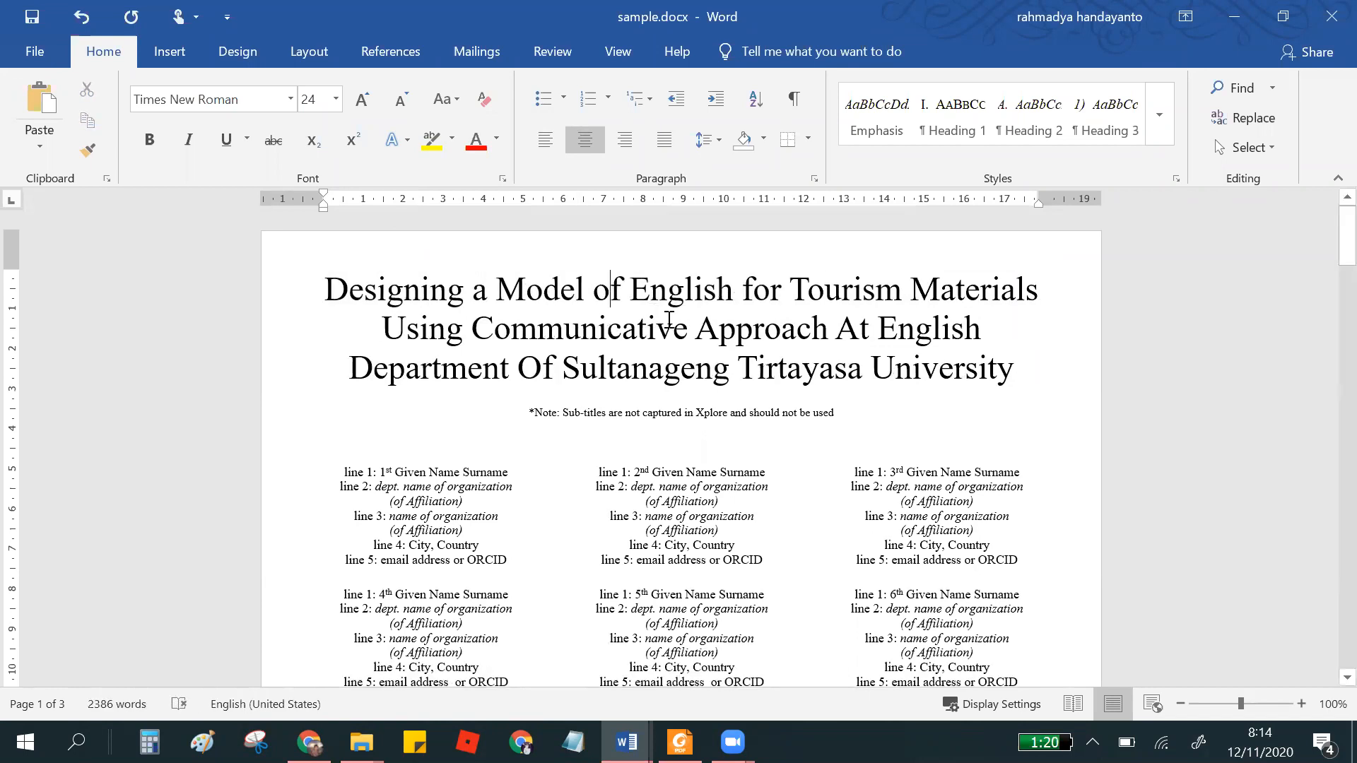
left_click_drag(838, 329, 854, 329)
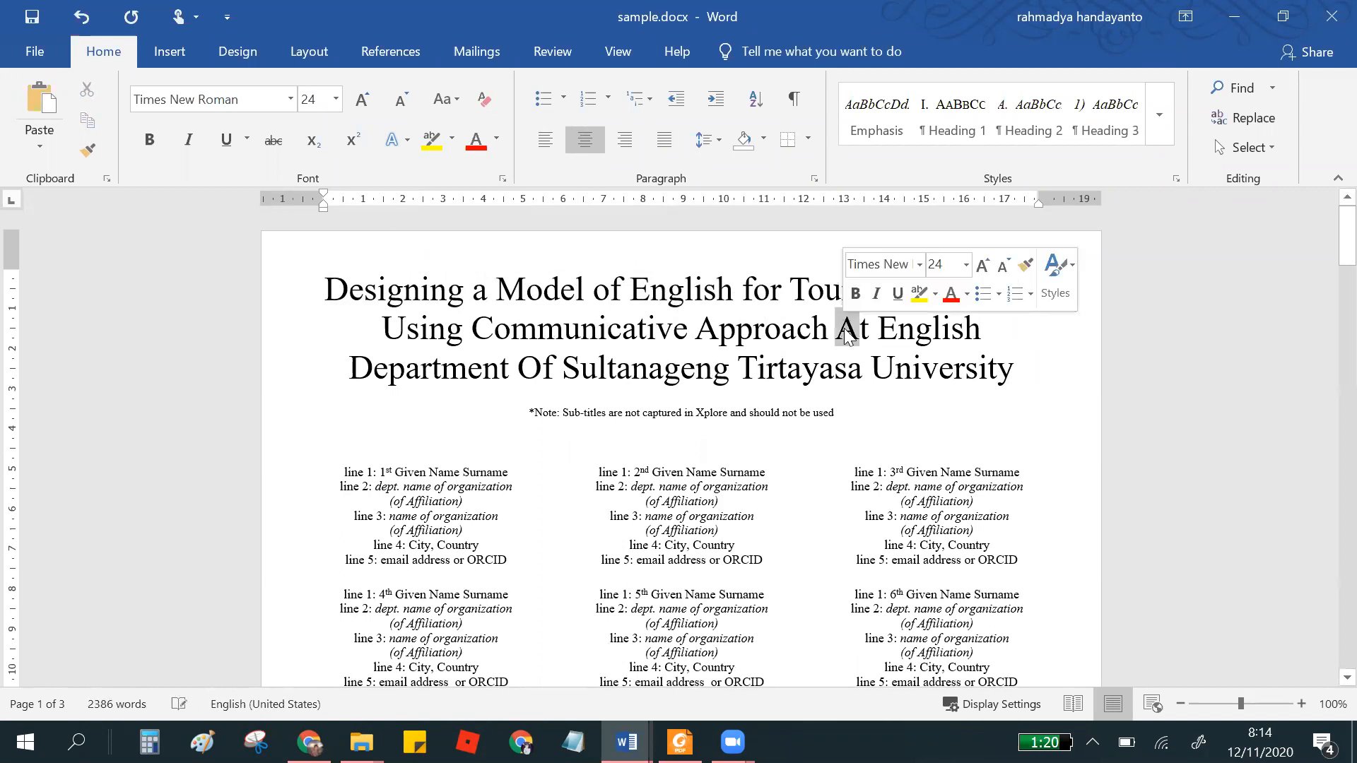
type("a")
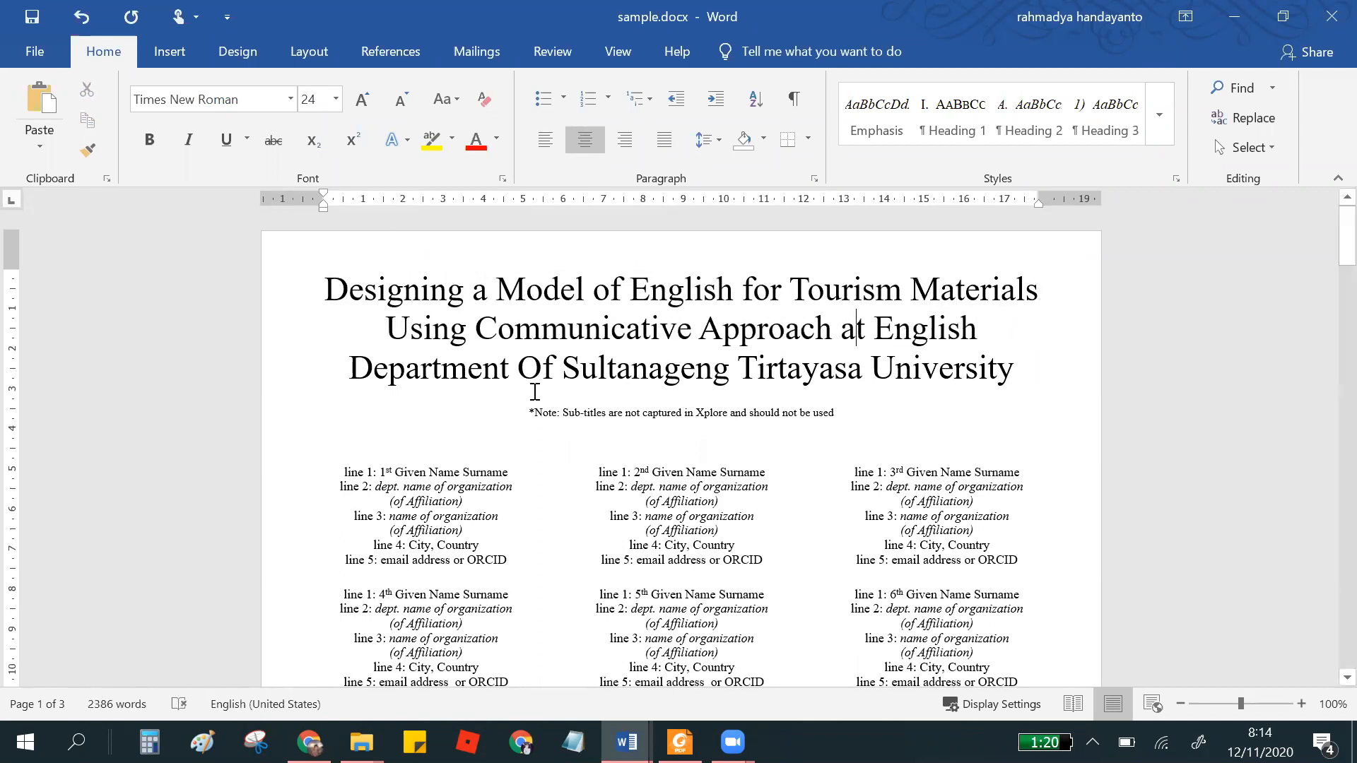
left_click_drag(519, 368, 542, 368)
type("o")
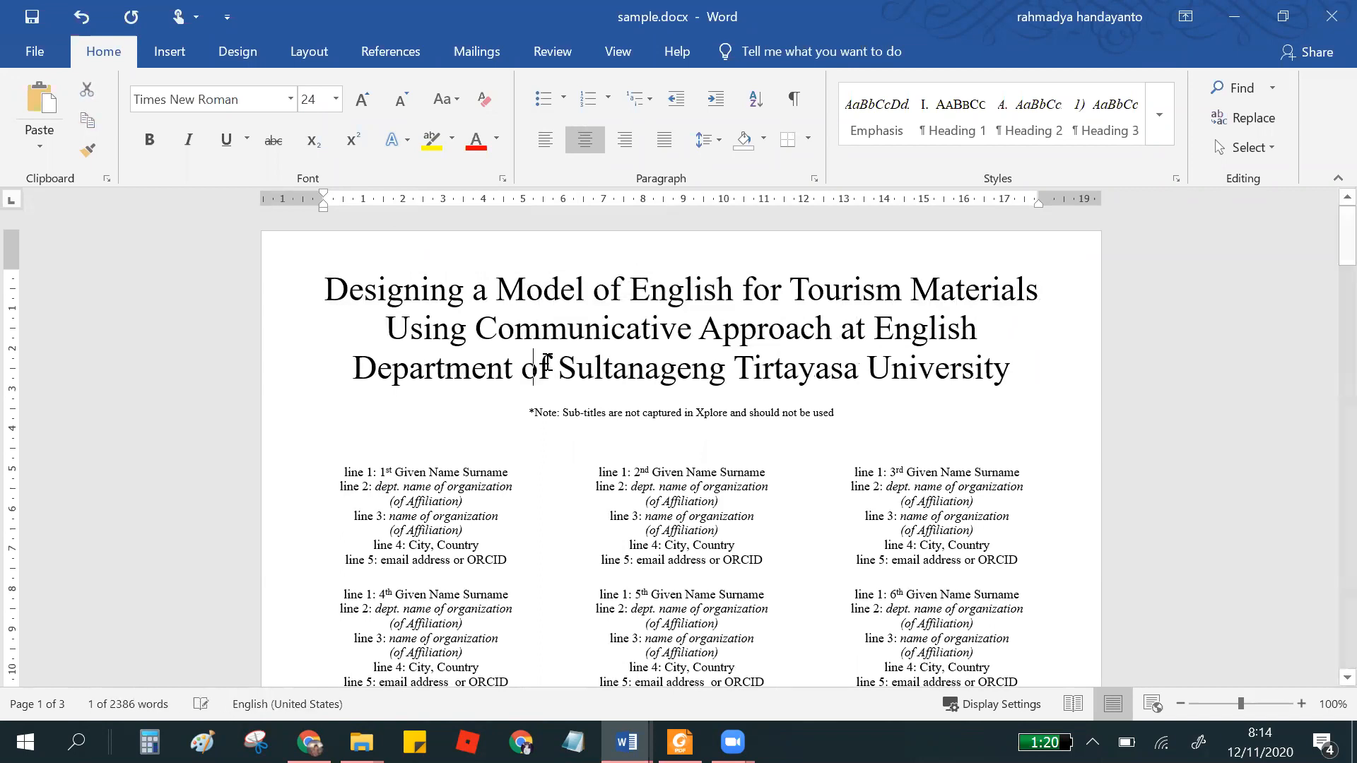
- Delete the "*Note: Sub-titles are not captured in Xplore and should not be used" line below the title
scroll(719, 377, "down", 9)
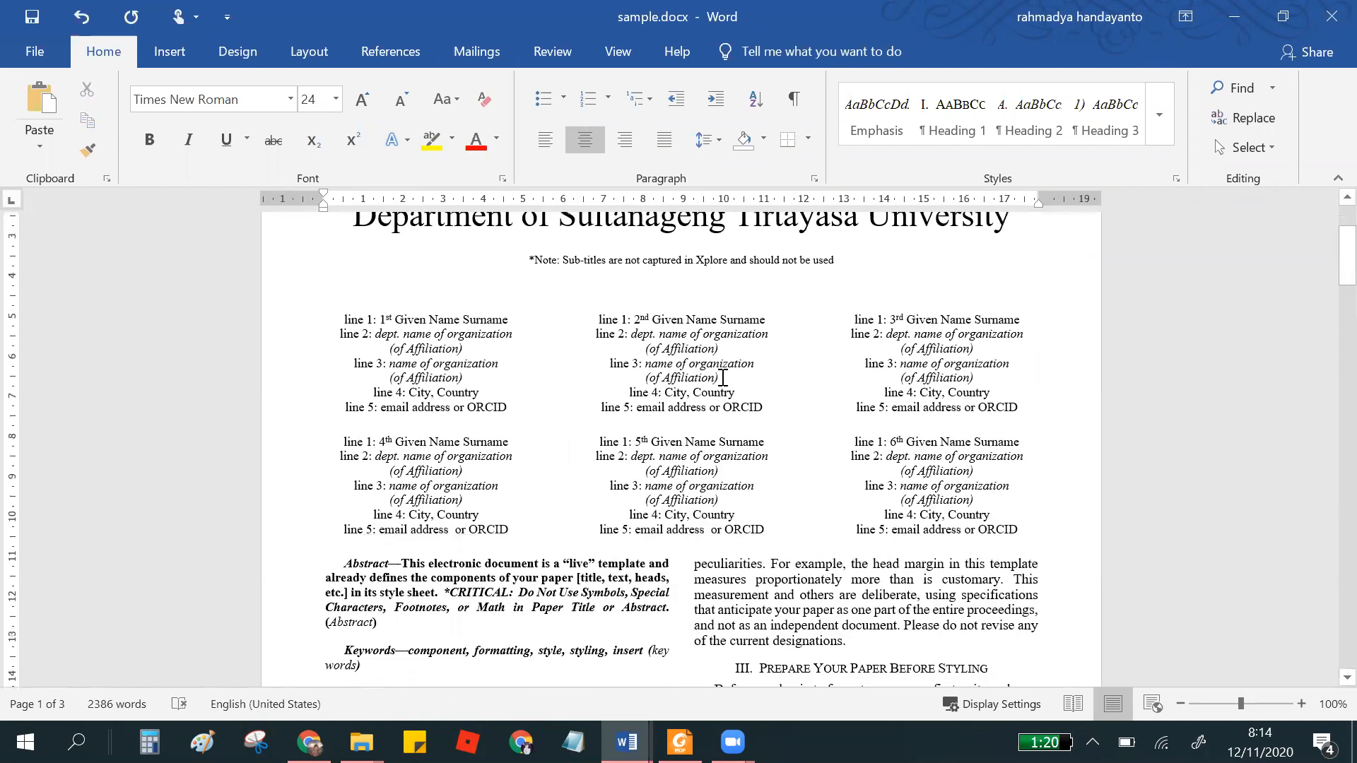
scroll(722, 378, "up", 8)
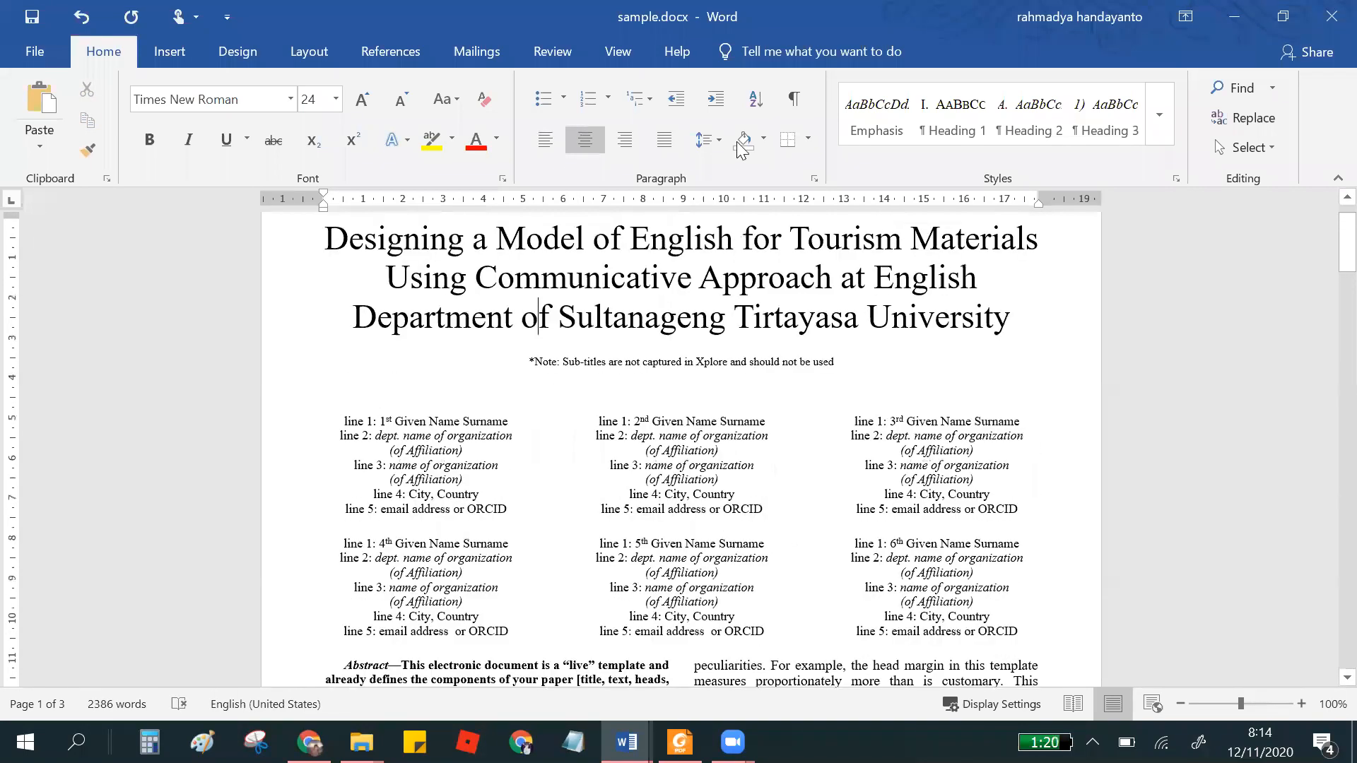
scroll(720, 318, "up", 1)
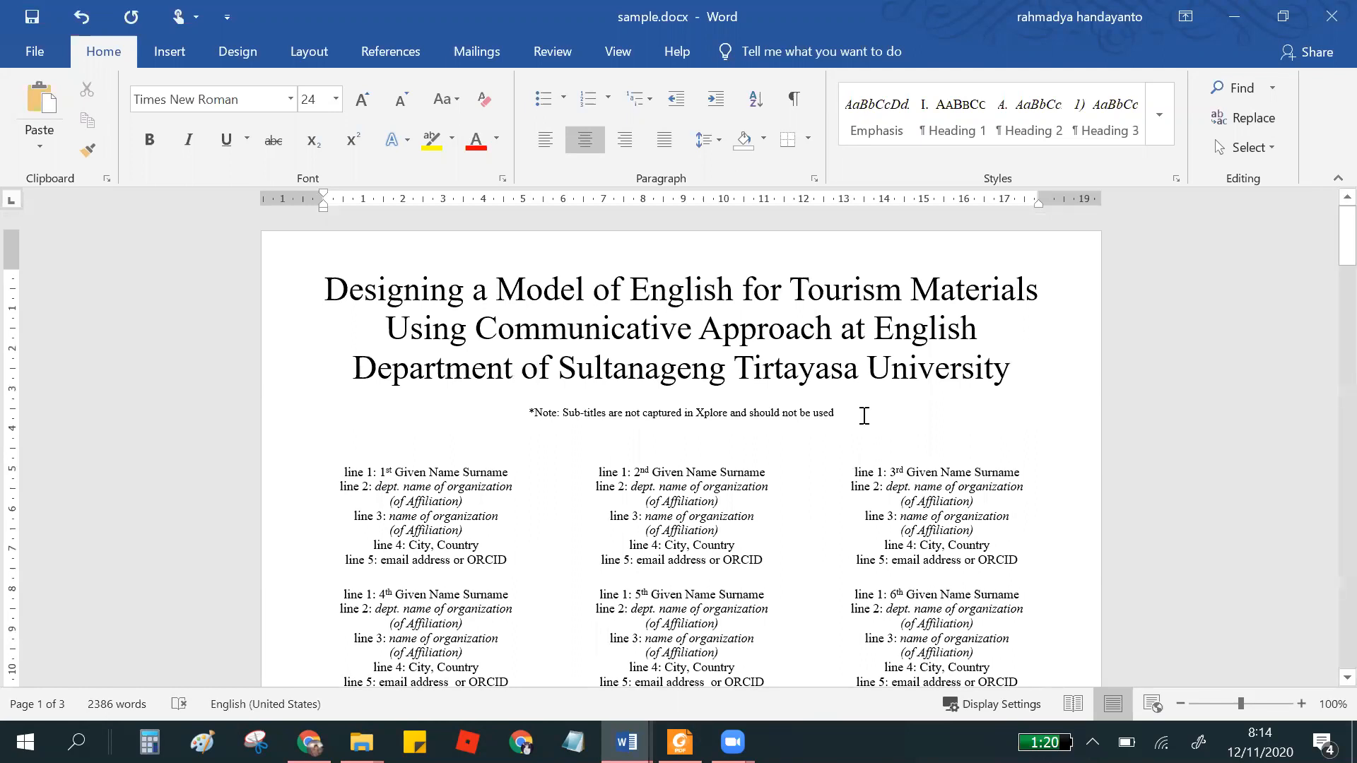
left_click_drag(863, 415, 528, 414)
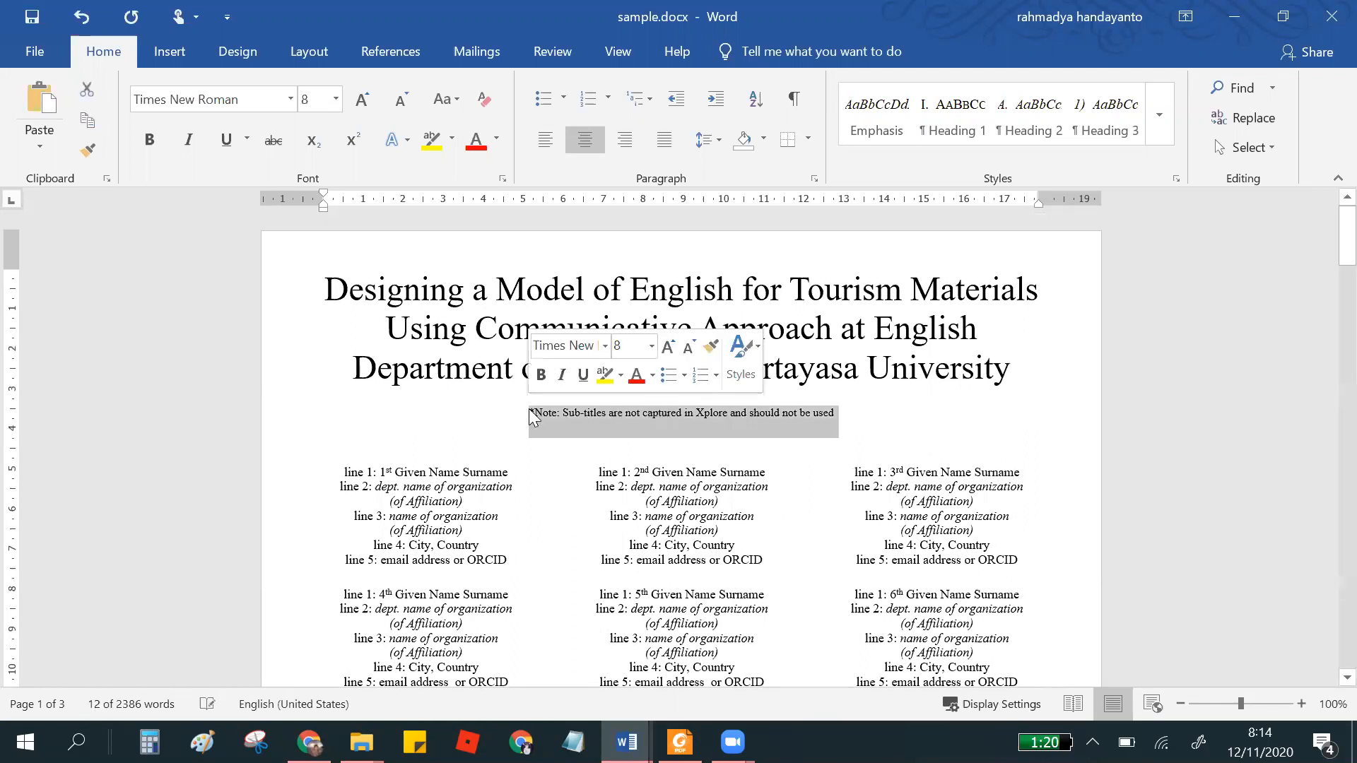
key("Delete")
- Look at the template's author blocks and abstract, and switch back to document.pdf in Foxit Reader
scroll(600, 403, "down", 3)
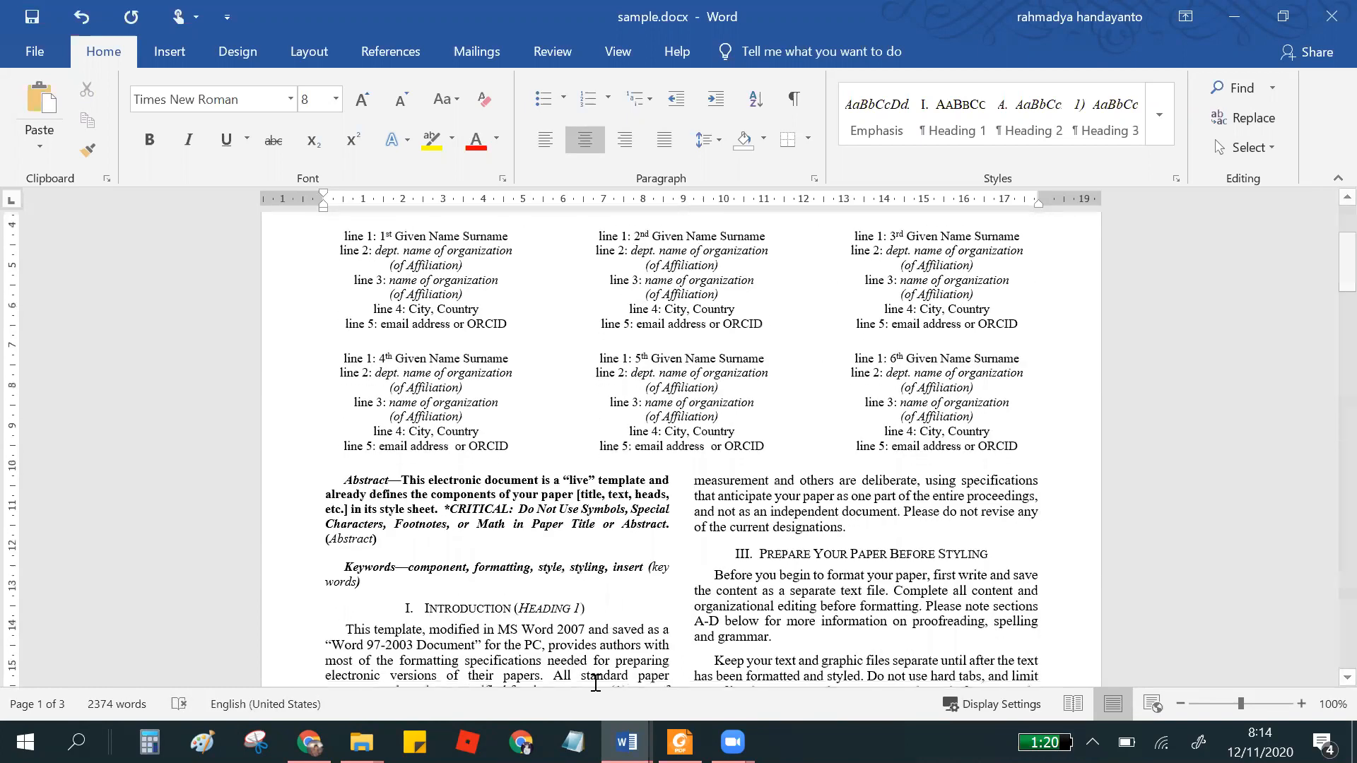
mouse_move(626, 742)
left_click(680, 742)
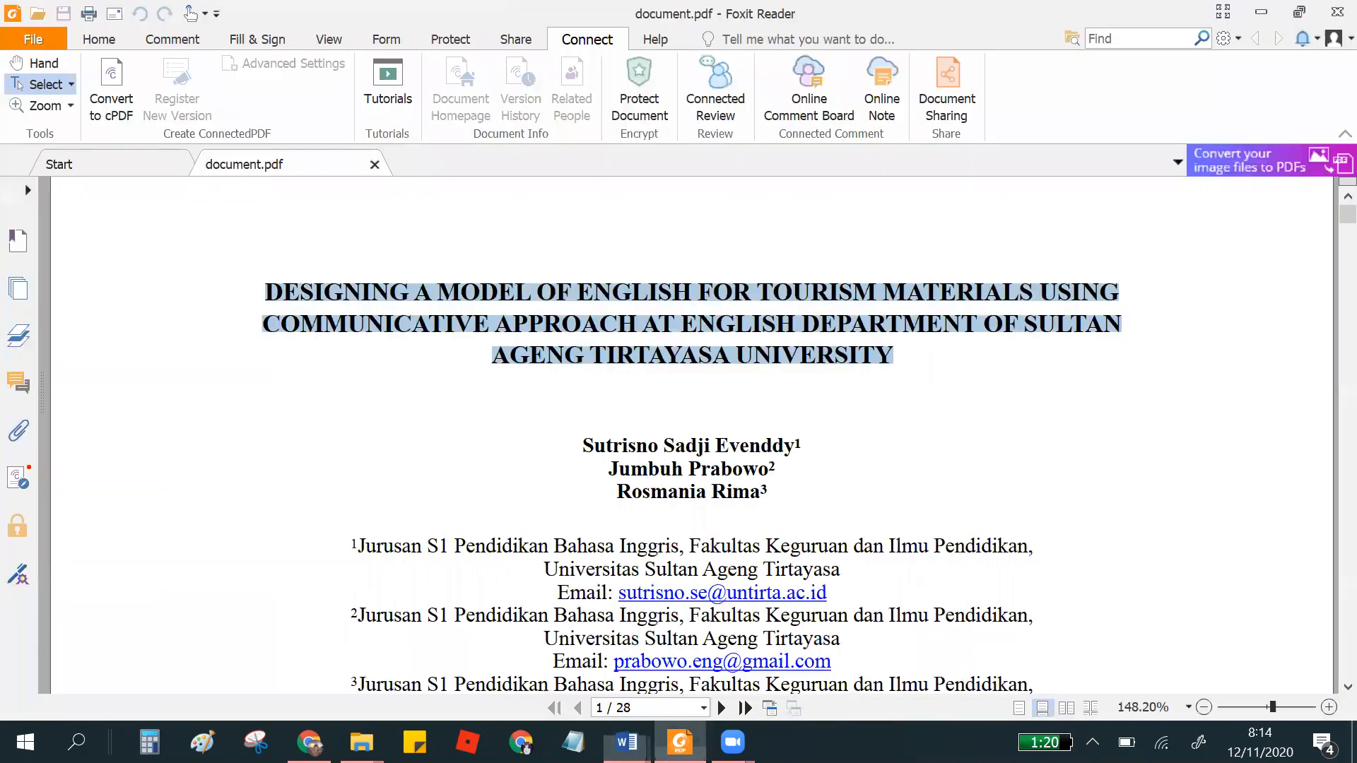
- Copy the first author's name, without its superscript number, from document.pdf and switch to sample.docx in Word
scroll(860, 499, "down", 7)
scroll(860, 499, "up", 4)
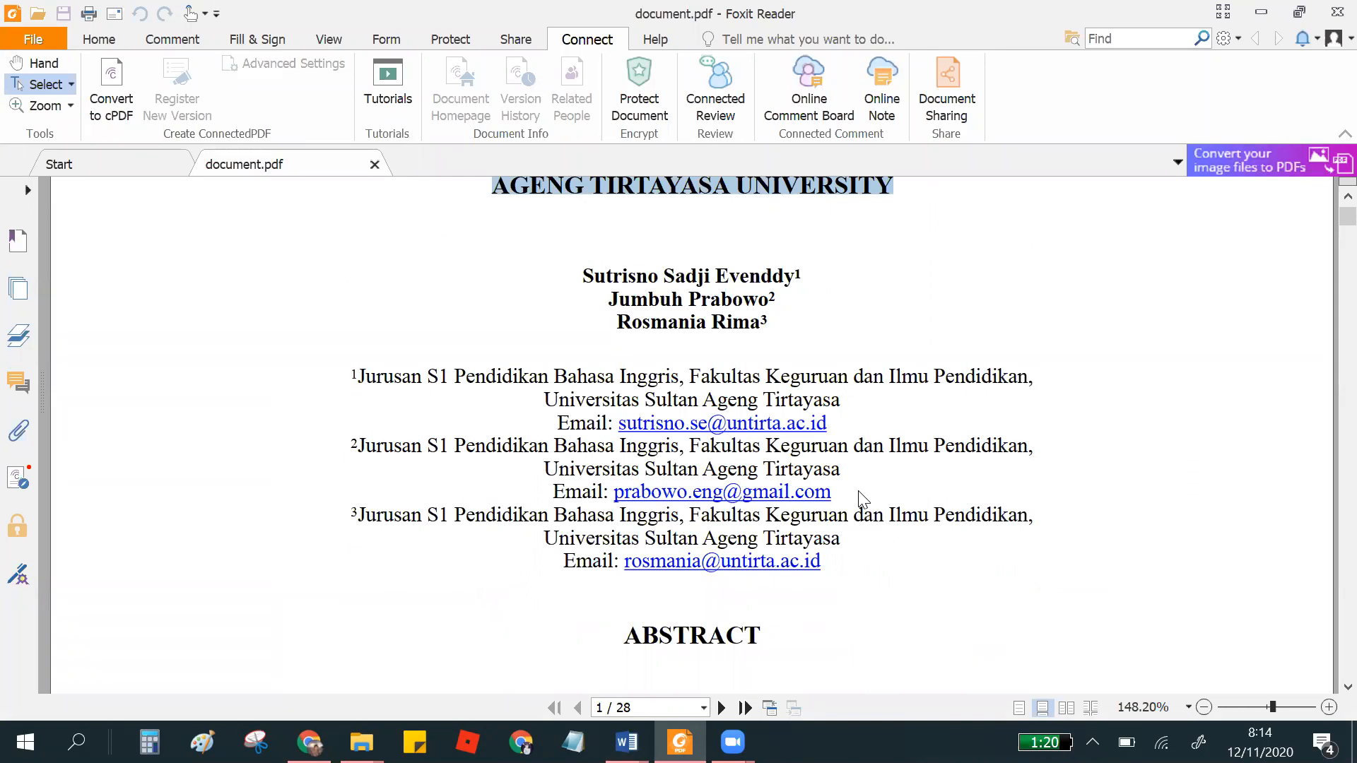
left_click_drag(581, 274, 776, 277)
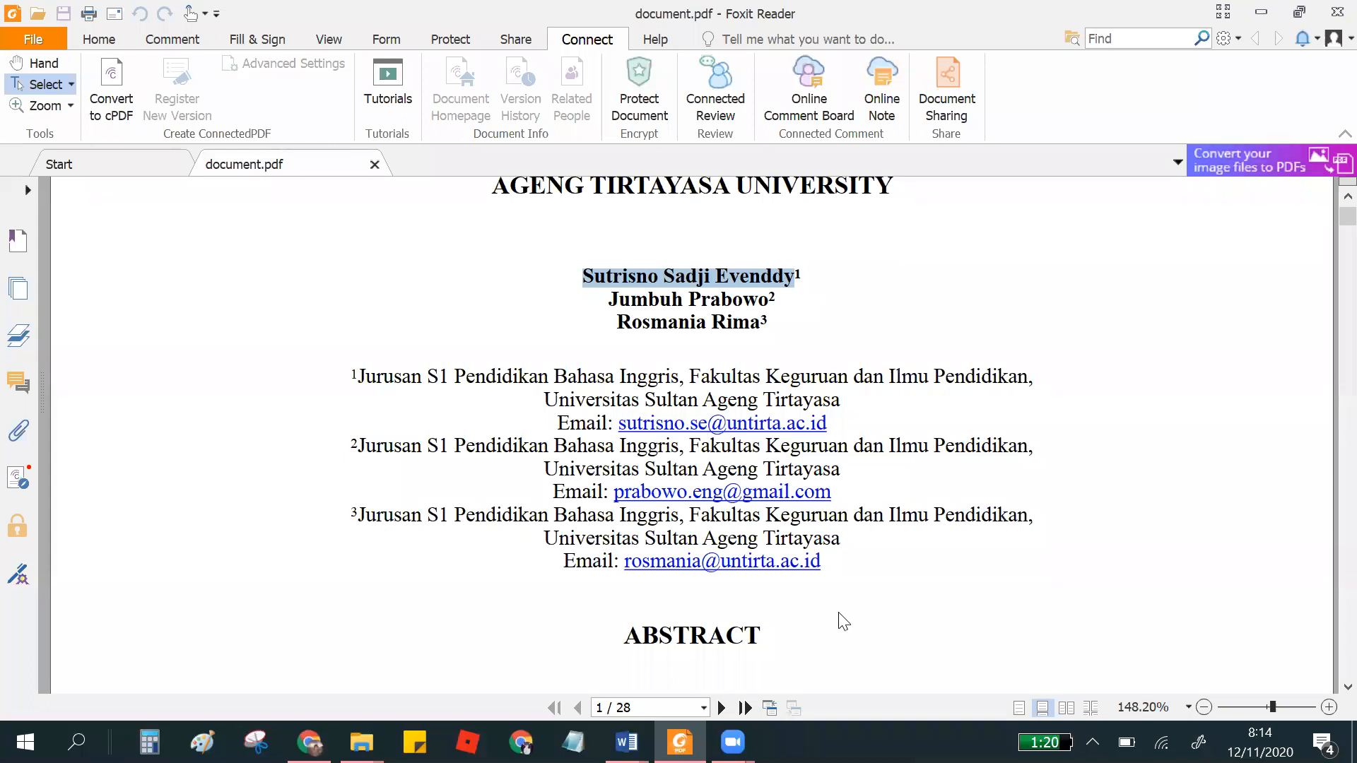
mouse_move(626, 742)
mouse_move(943, 671)
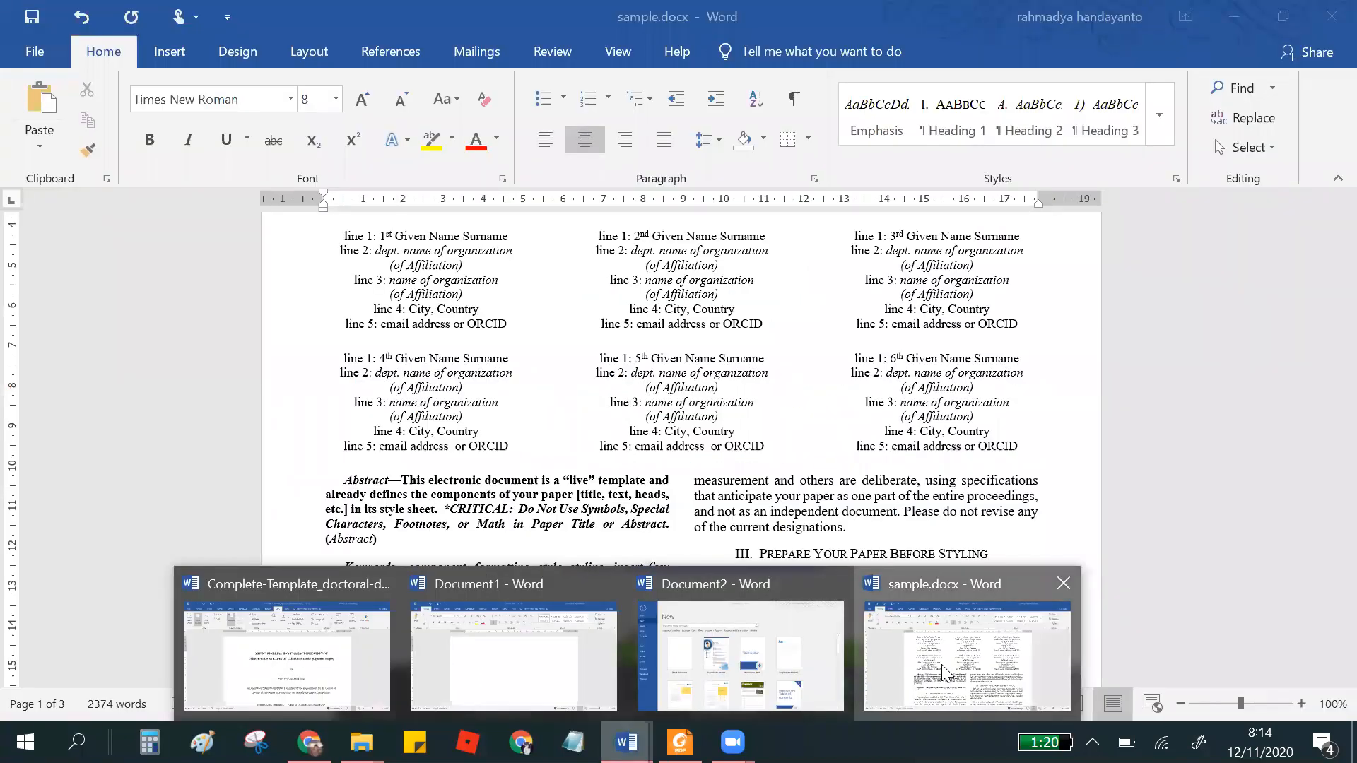
left_click(943, 672)
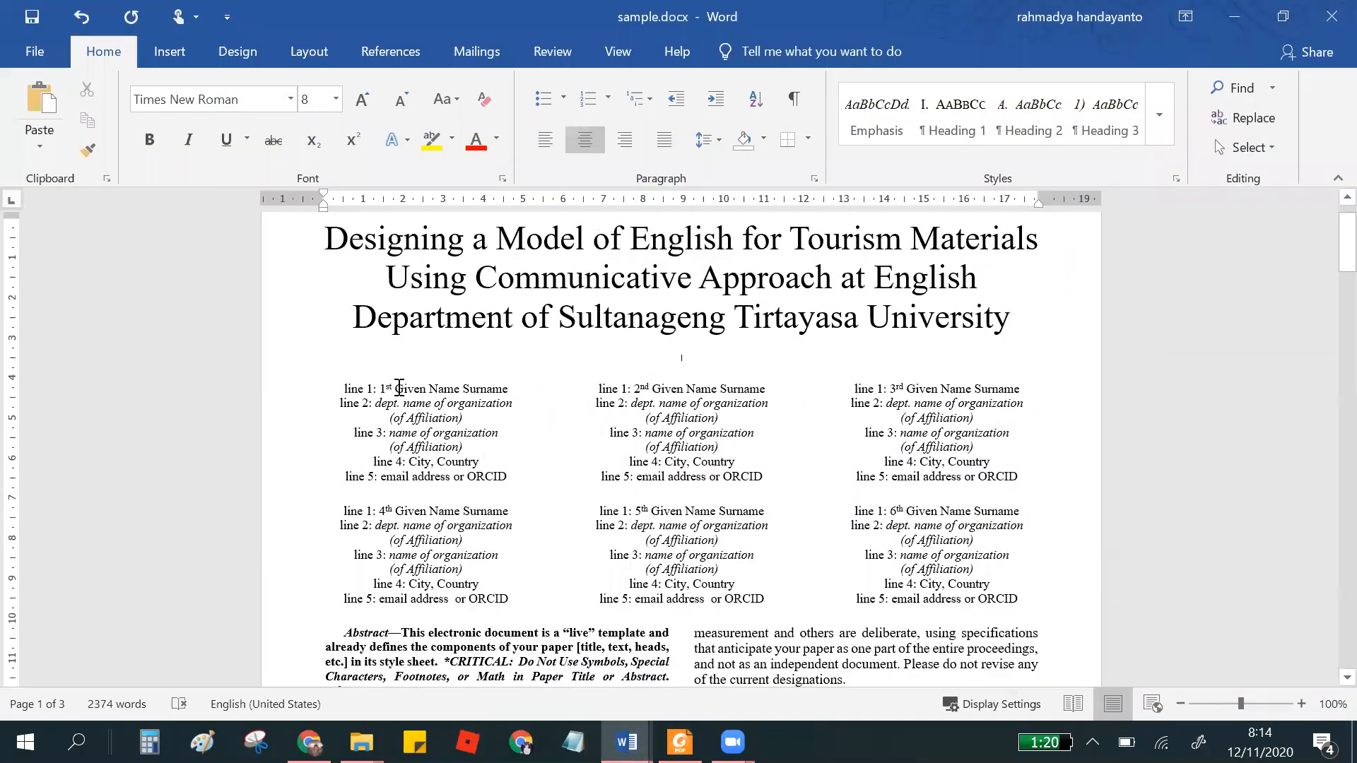
- Replace "Given Name Surname" in the first author block with the copied name as text only, and delete its "line 1:" label
left_click_drag(394, 389, 511, 389)
key("ctrl+c")
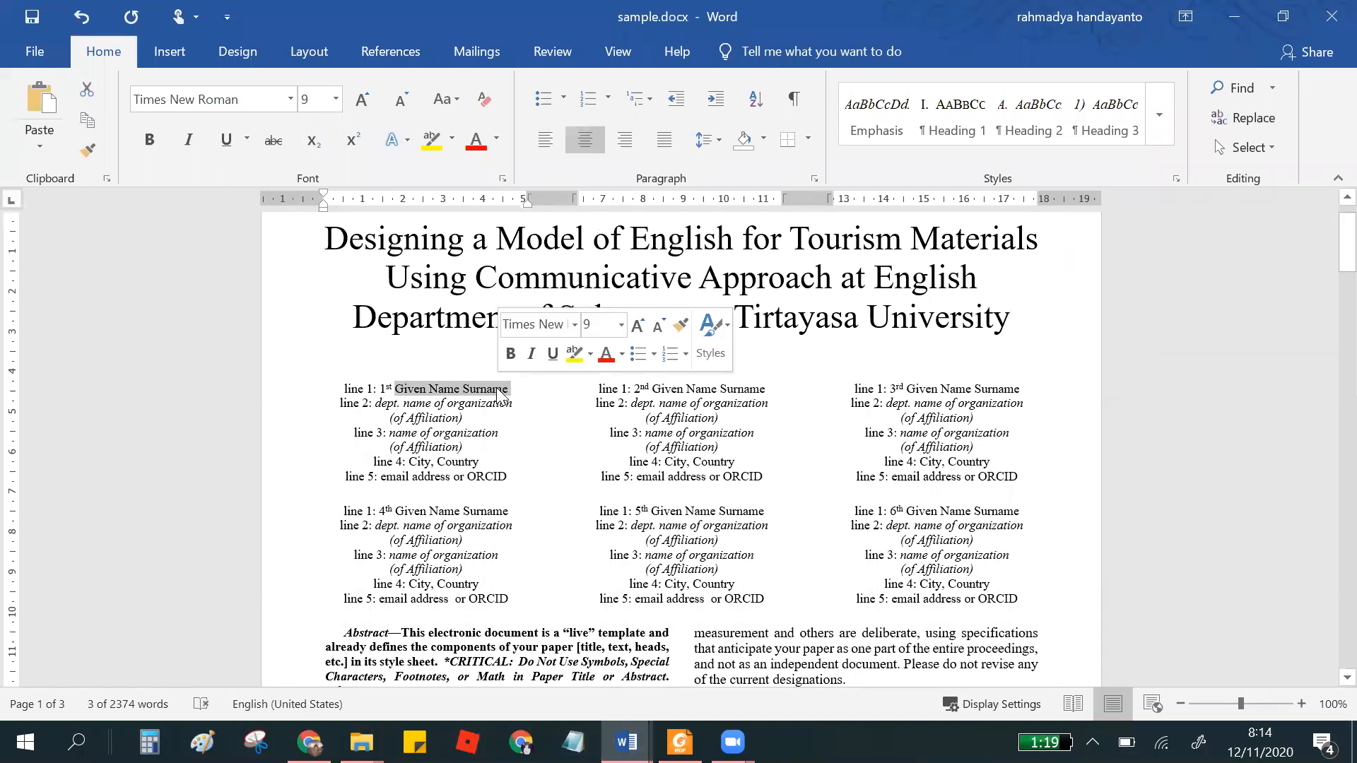
right_click(499, 394)
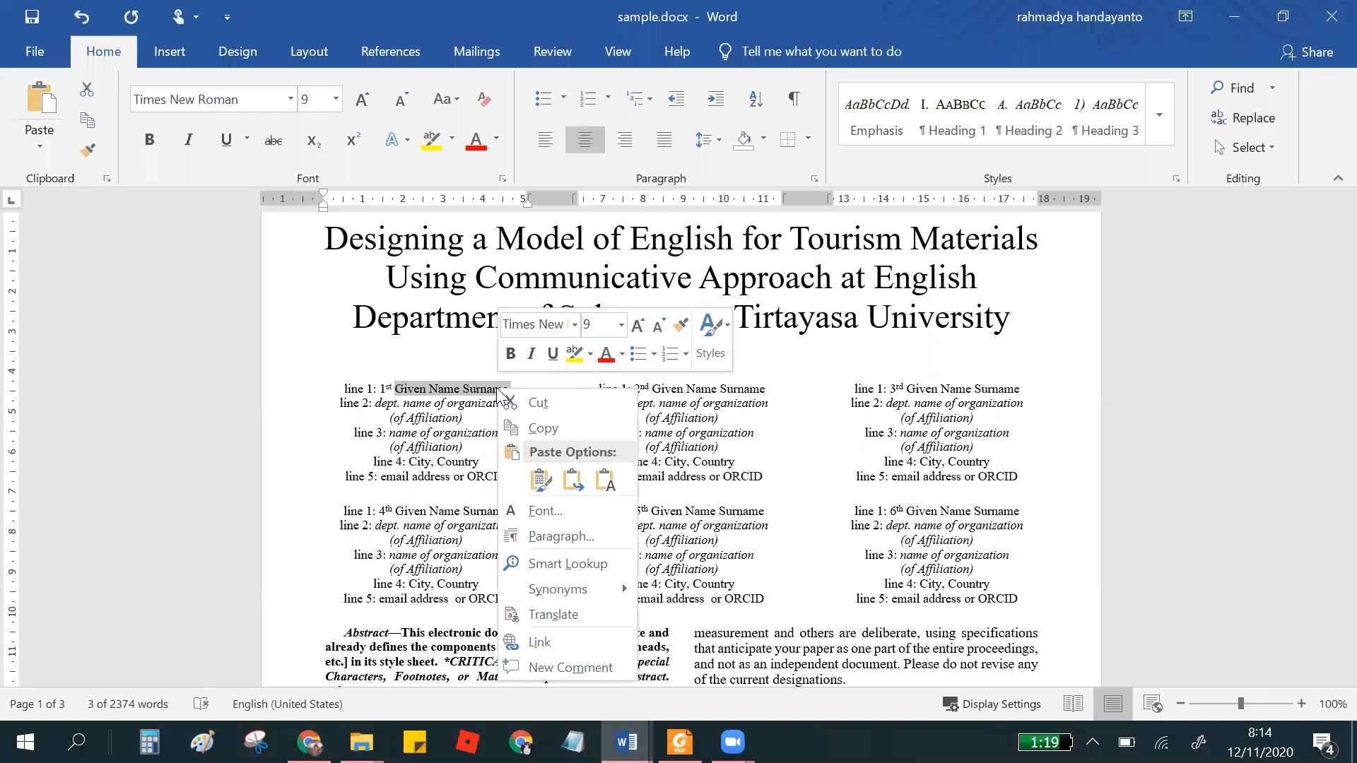
left_click(606, 481)
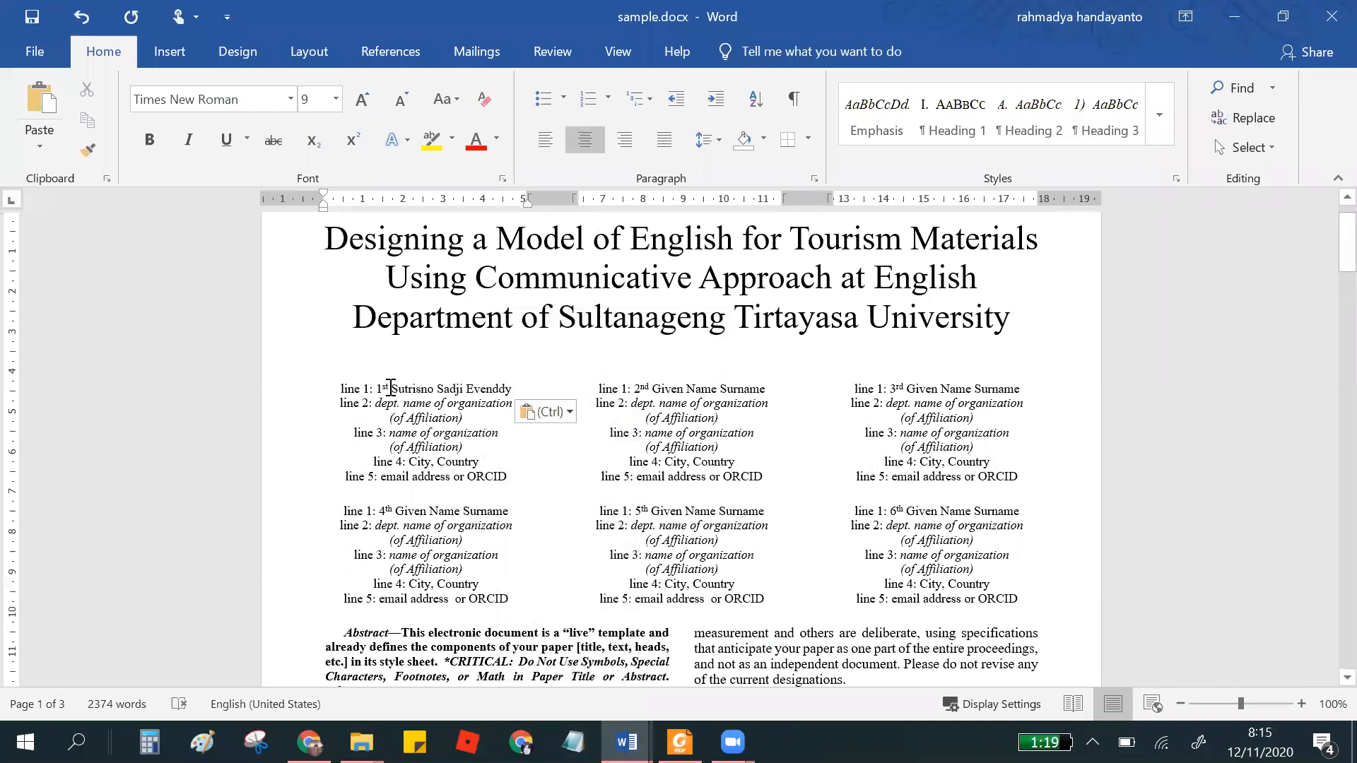
left_click_drag(376, 388, 342, 388)
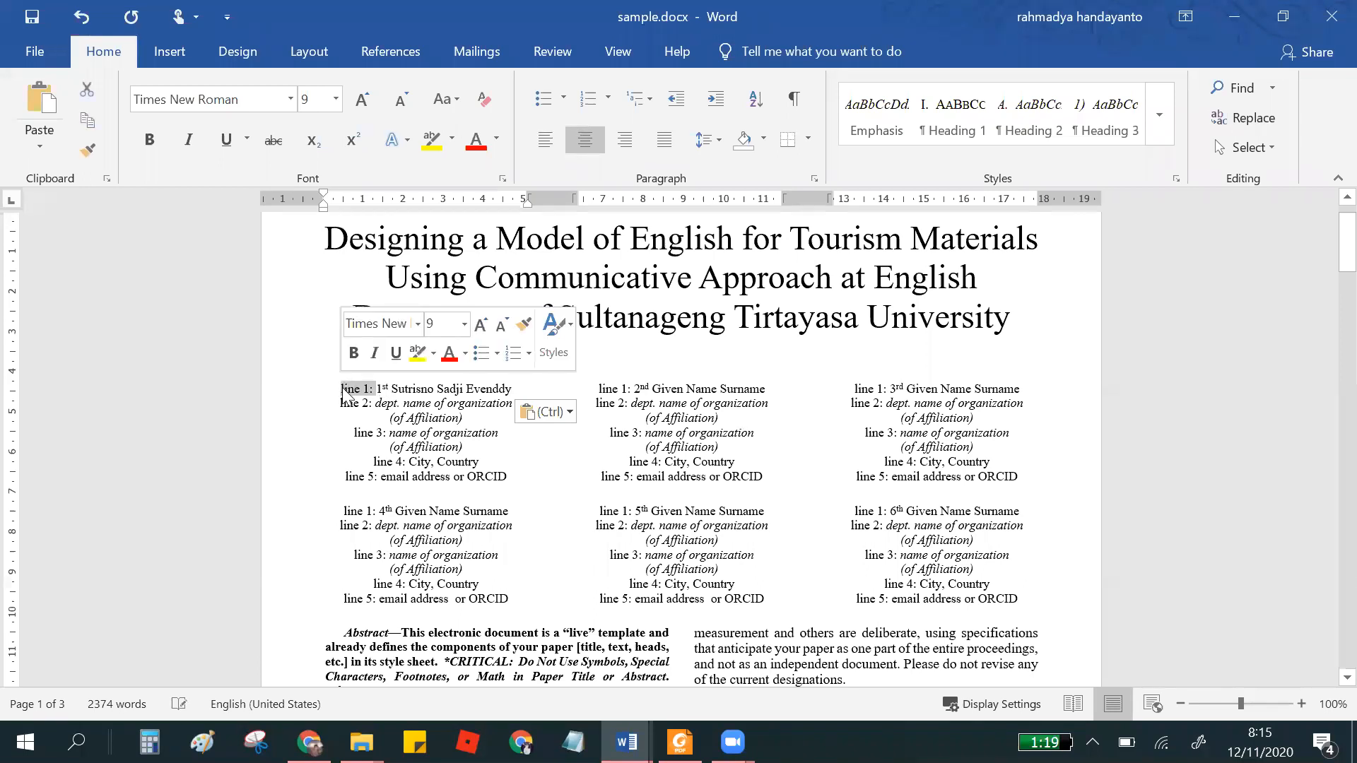
key("BackSpace")
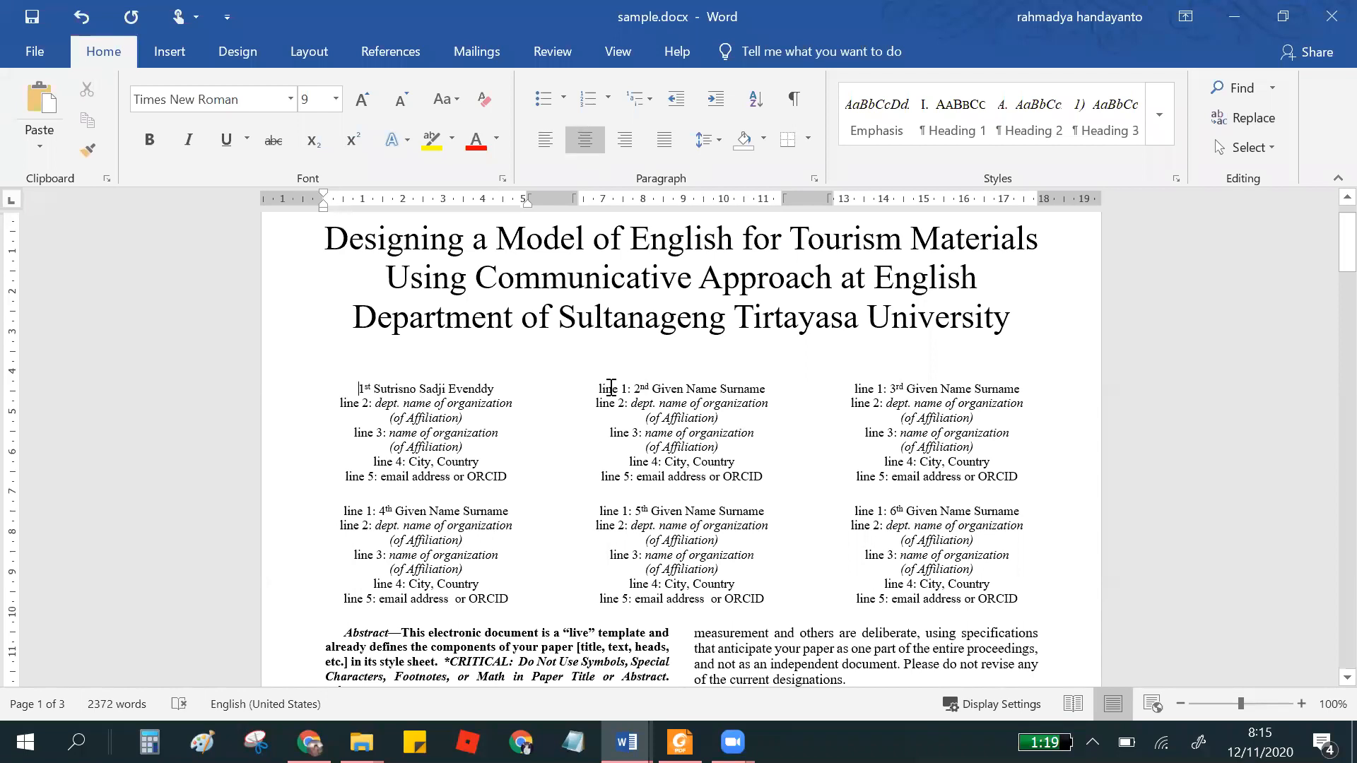
- Copy the first author's department and university lines together from document.pdf in Foxit Reader and return to sample.docx
key("alt+Tab")
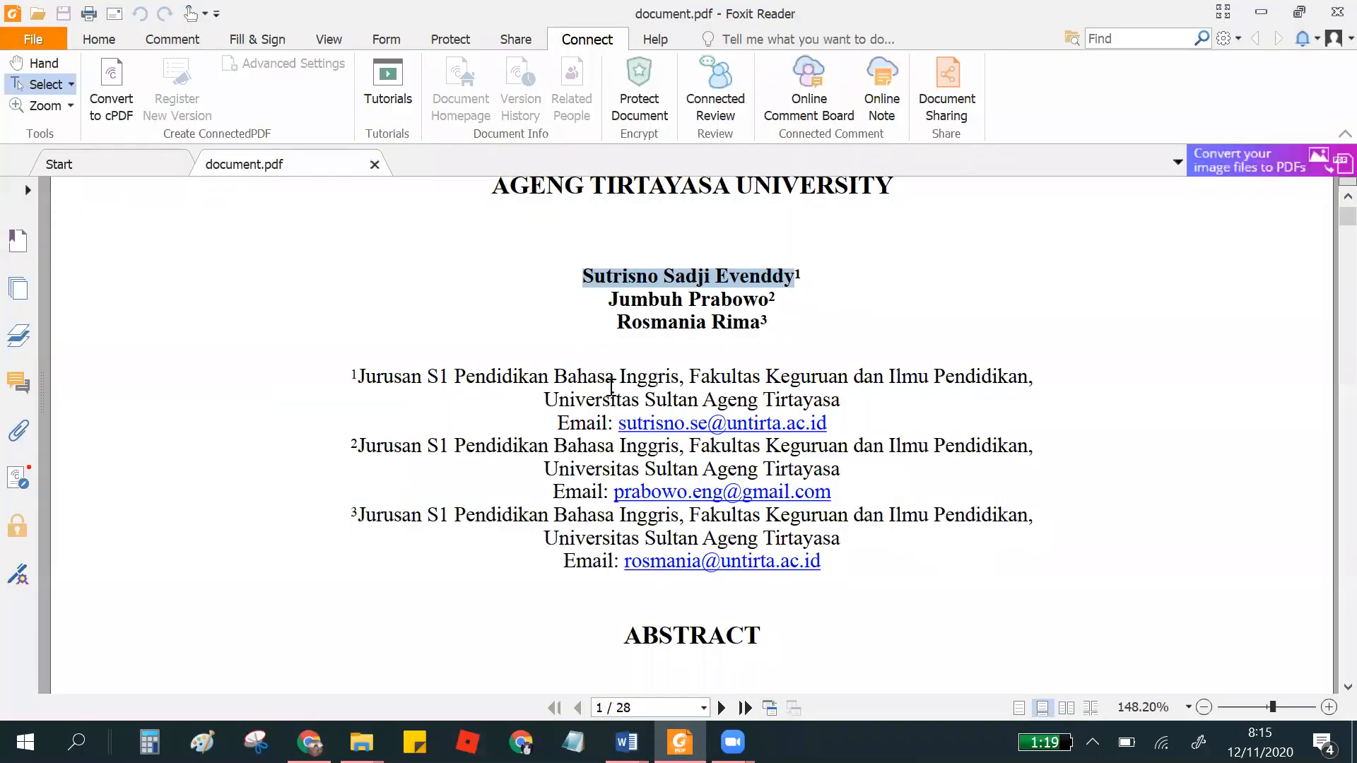
left_click_drag(360, 375, 679, 380)
left_click_drag(815, 390, 841, 397)
right_click(804, 385)
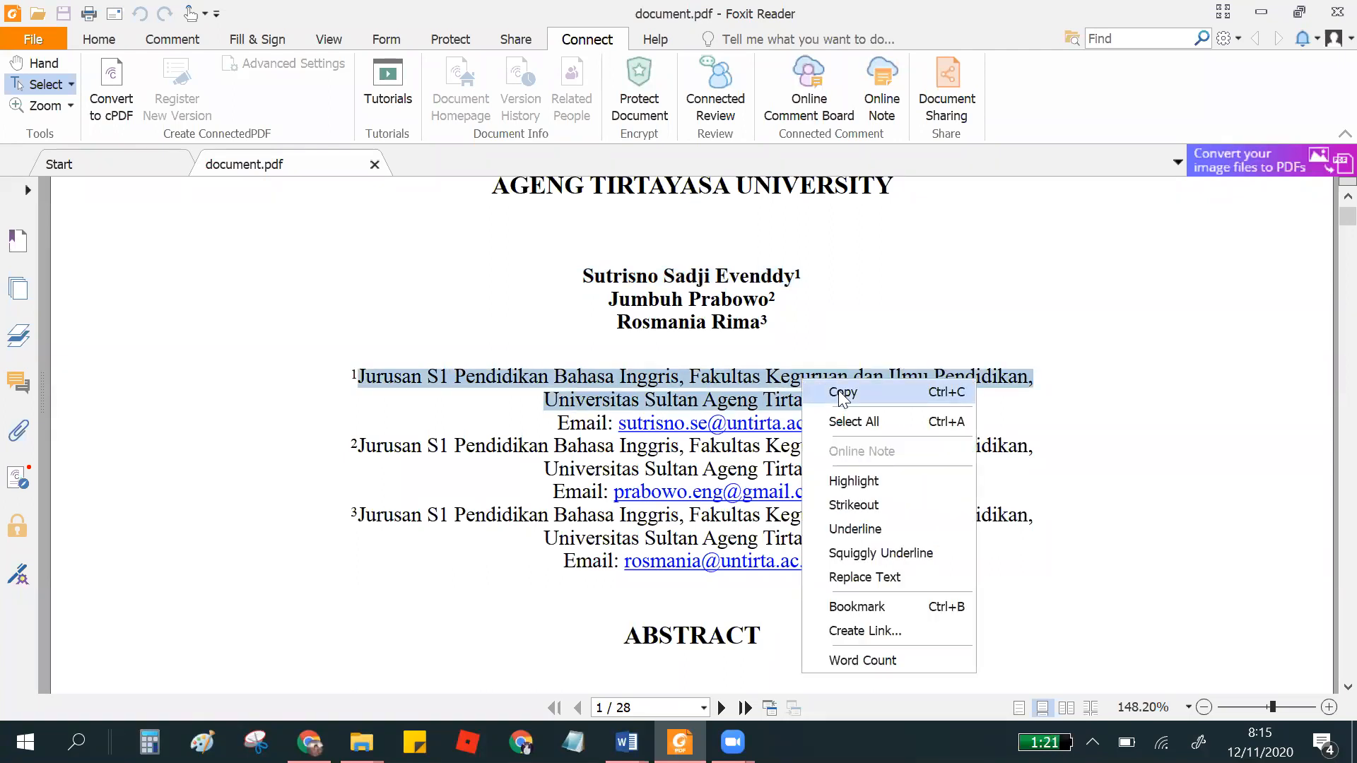
left_click(834, 393)
key("alt+Tab")
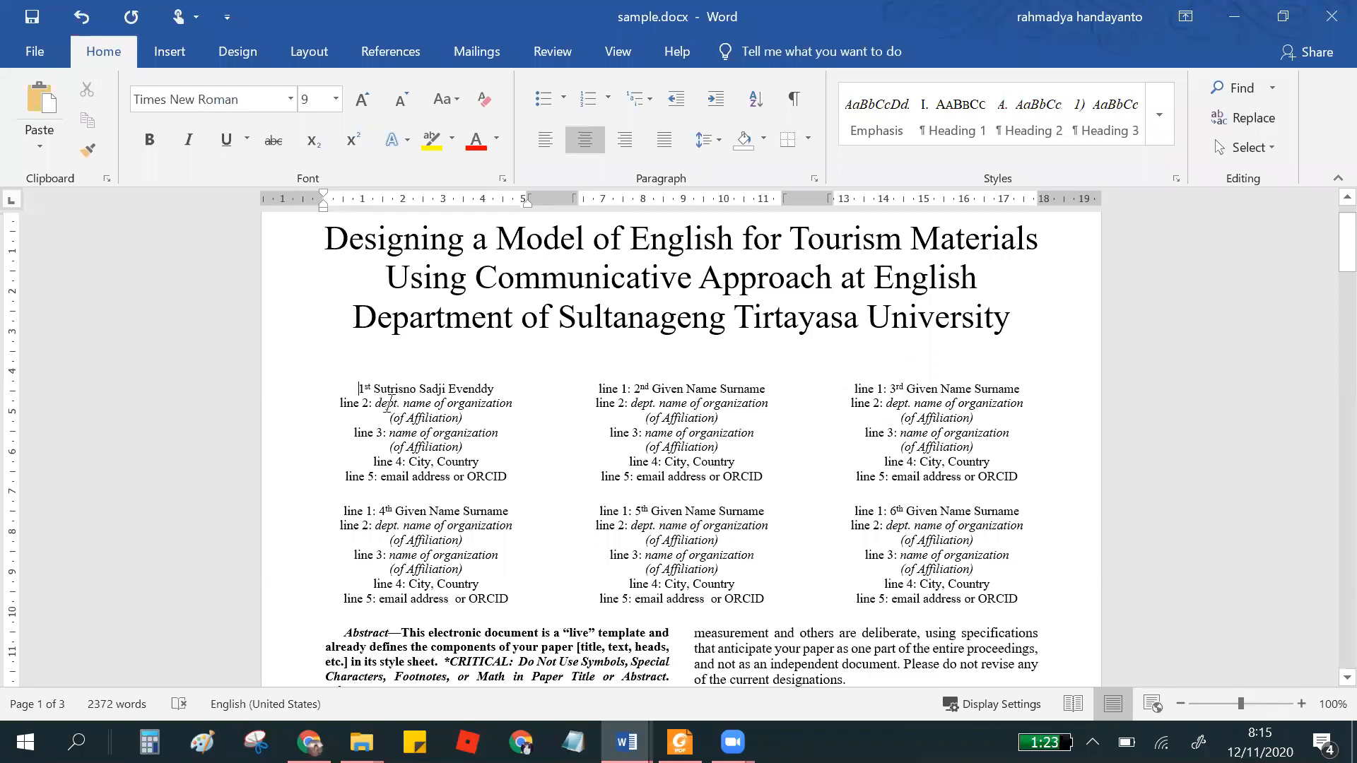
- Select the "dept. name of organization (of Affiliation)" placeholder in the first author block and compare it with the affiliation in document.pdf
left_click_drag(376, 403, 447, 417)
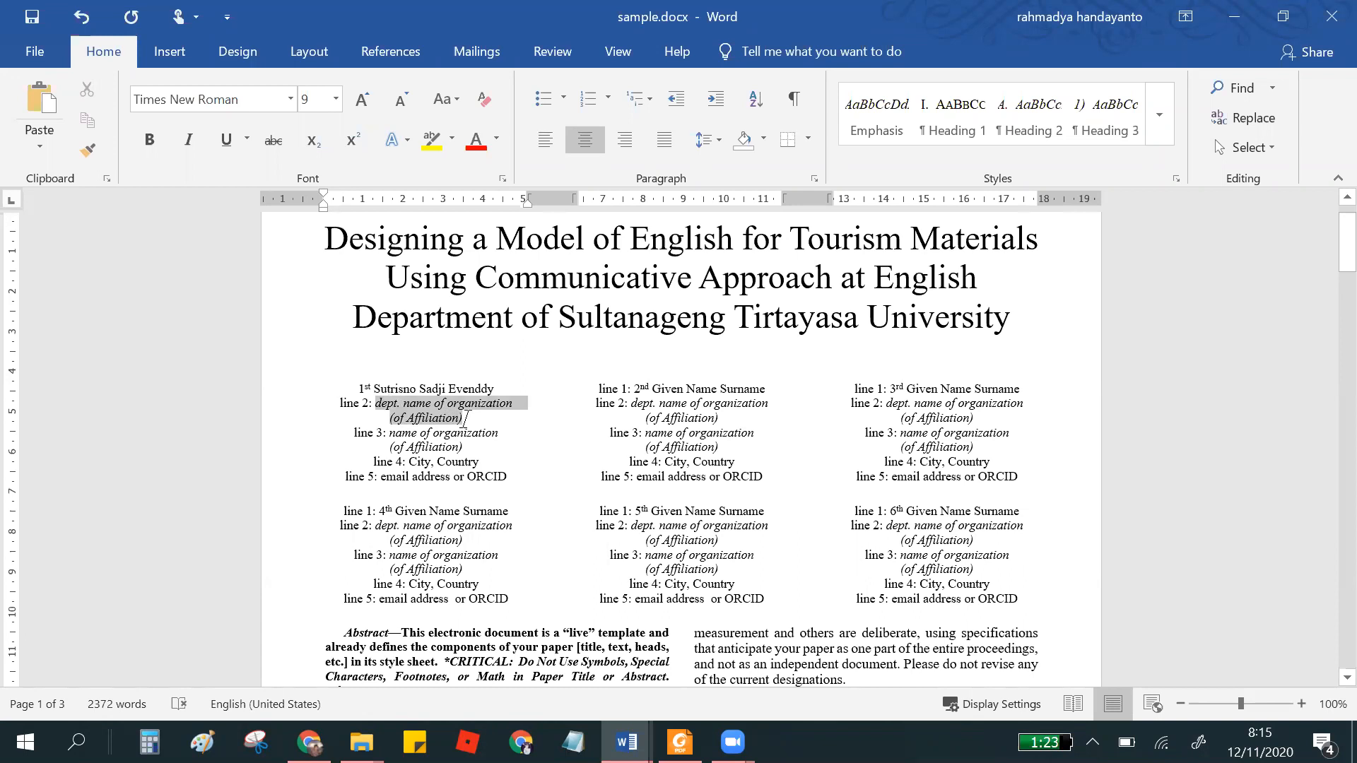
left_click_drag(465, 418, 465, 418)
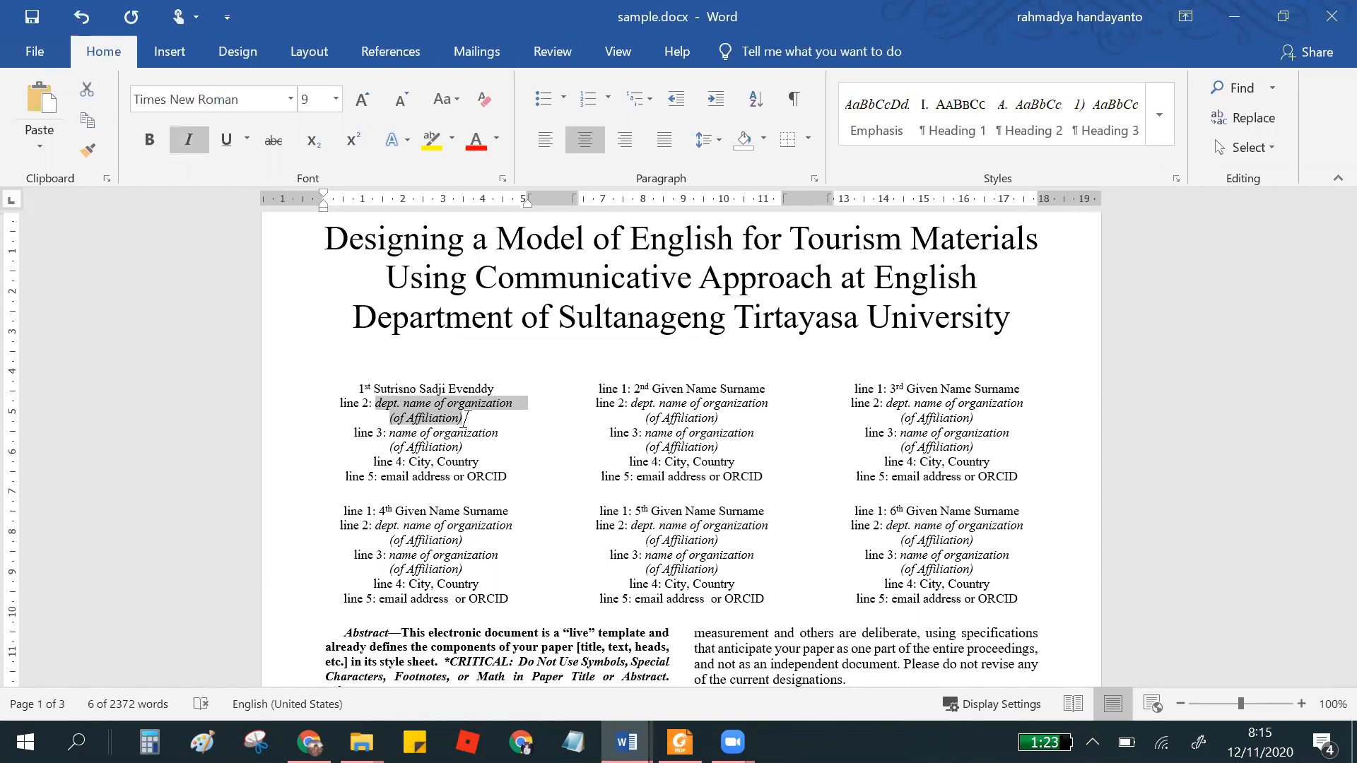
key("alt+Tab")
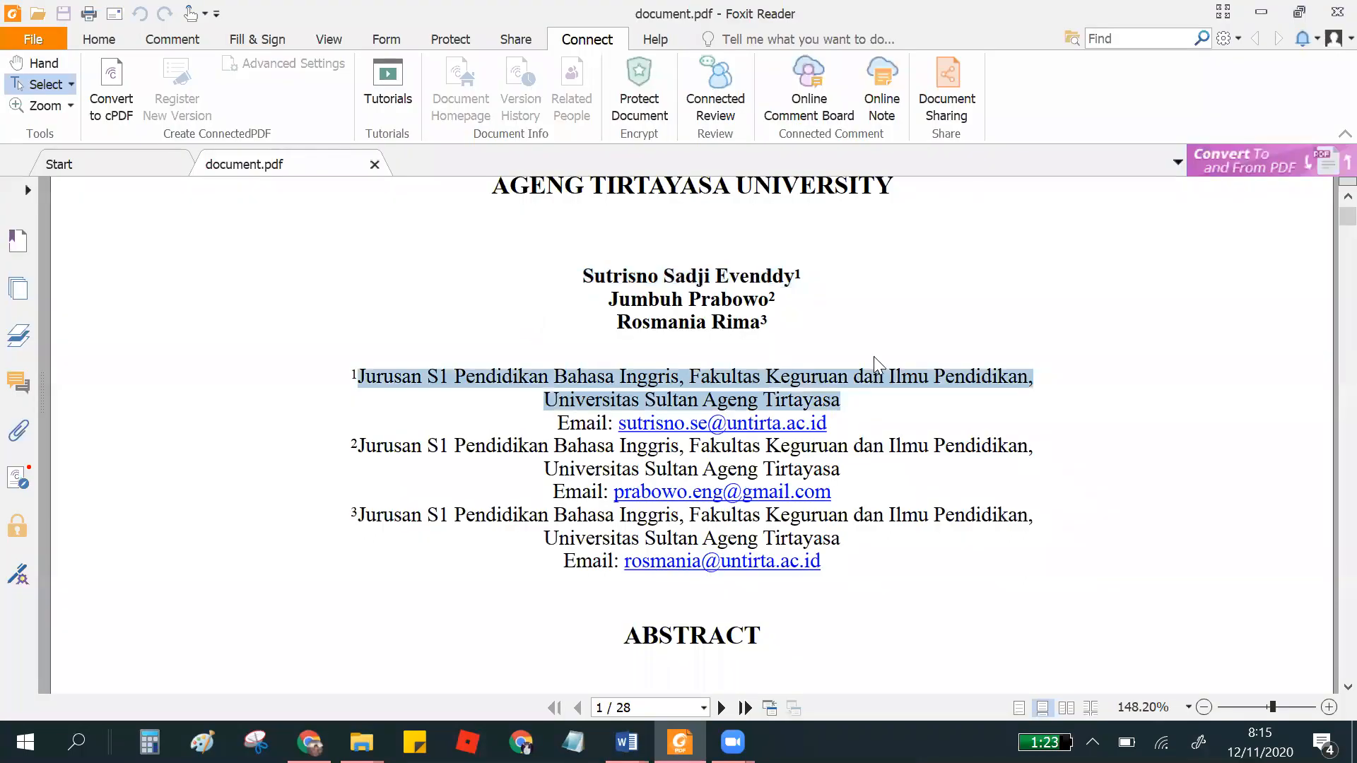
key("alt+Tab")
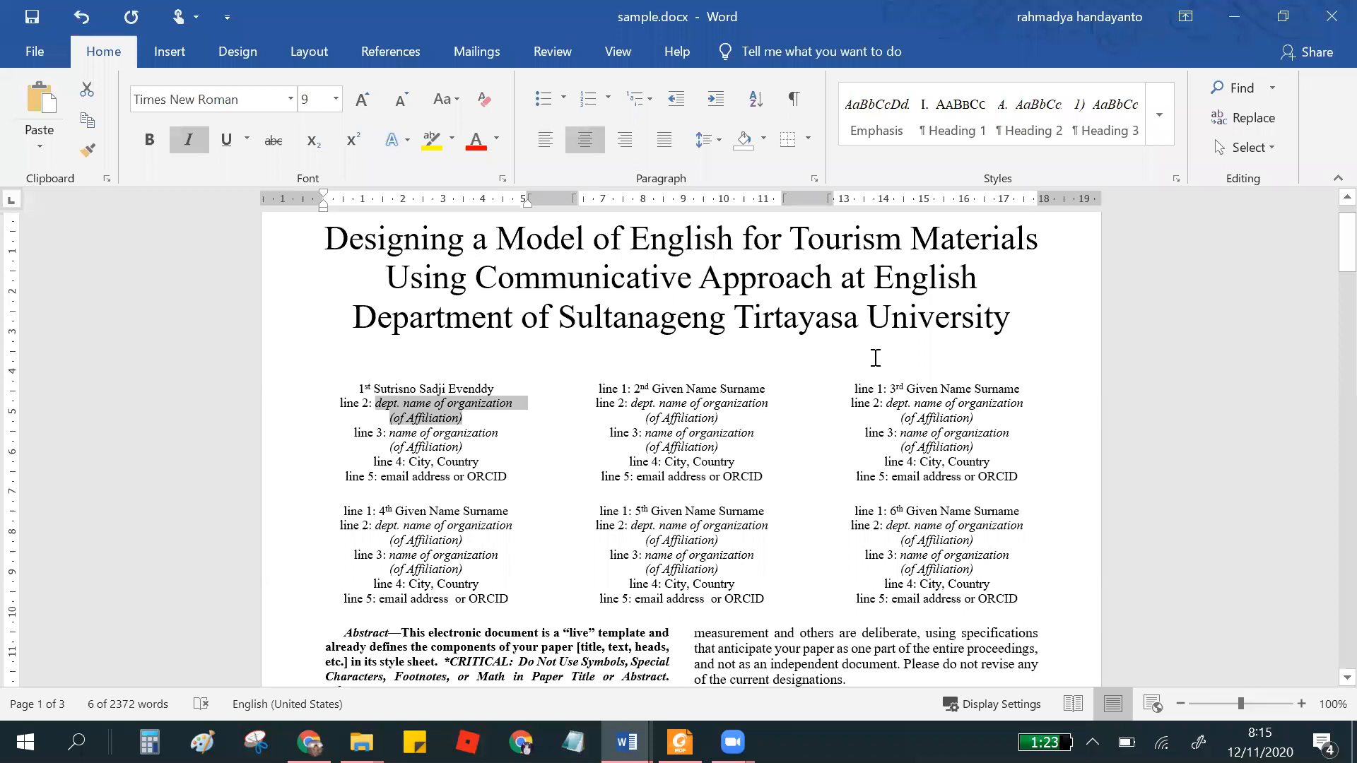
key("alt+Tab")
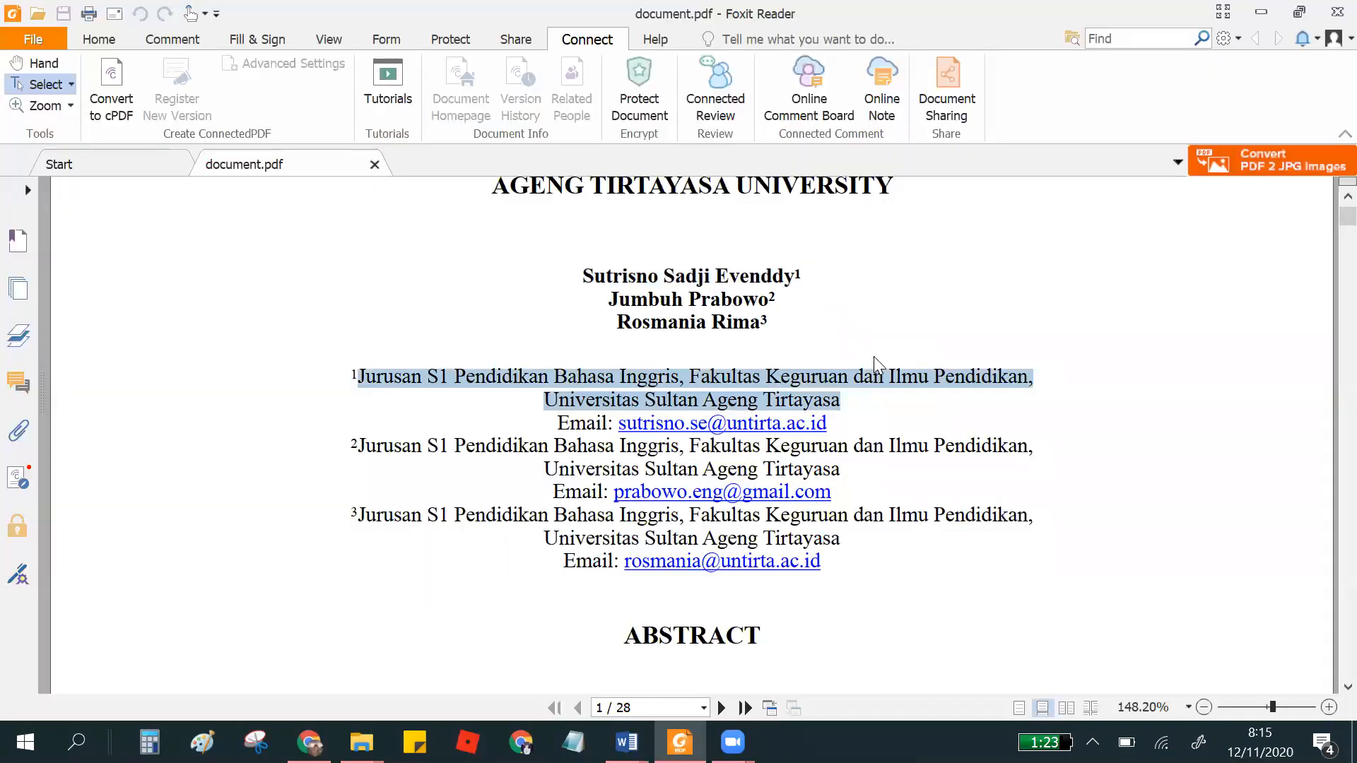
key("alt+Tab")
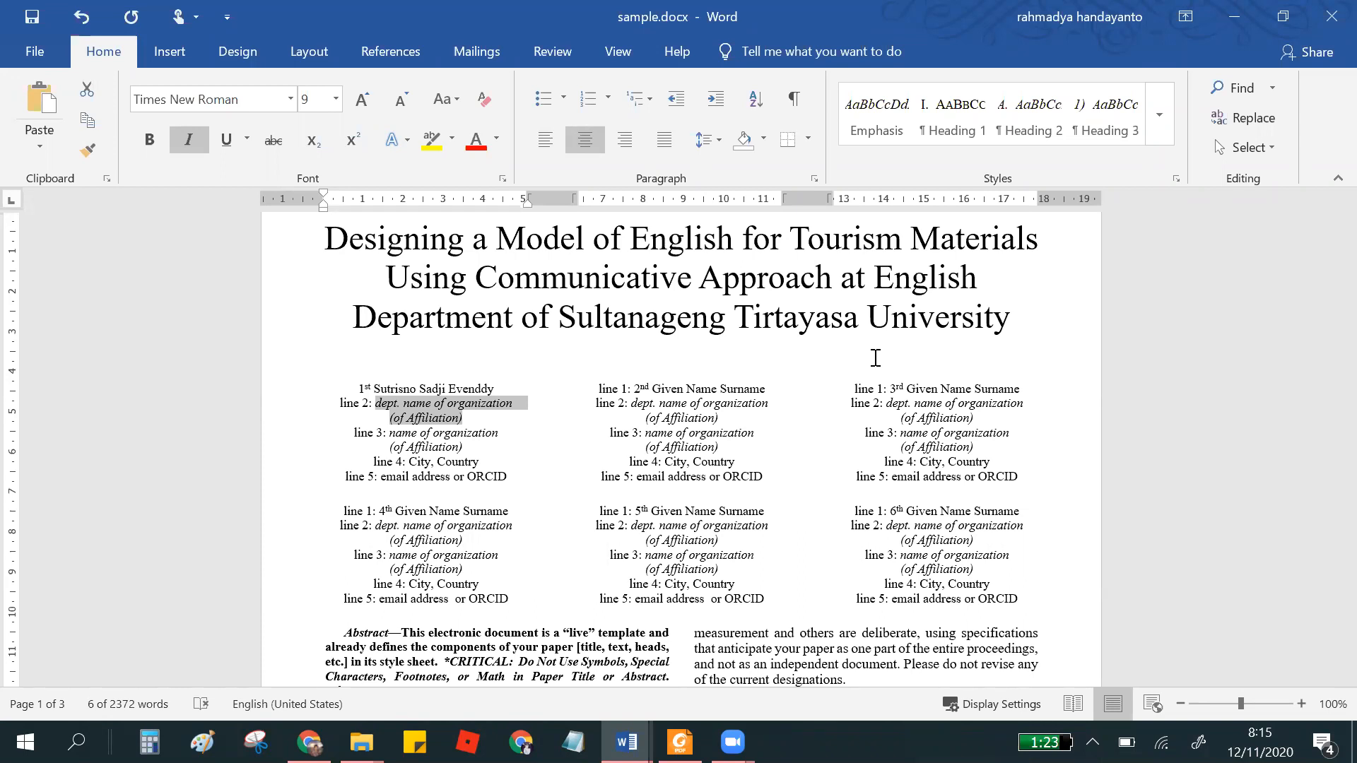
key("alt+Tab")
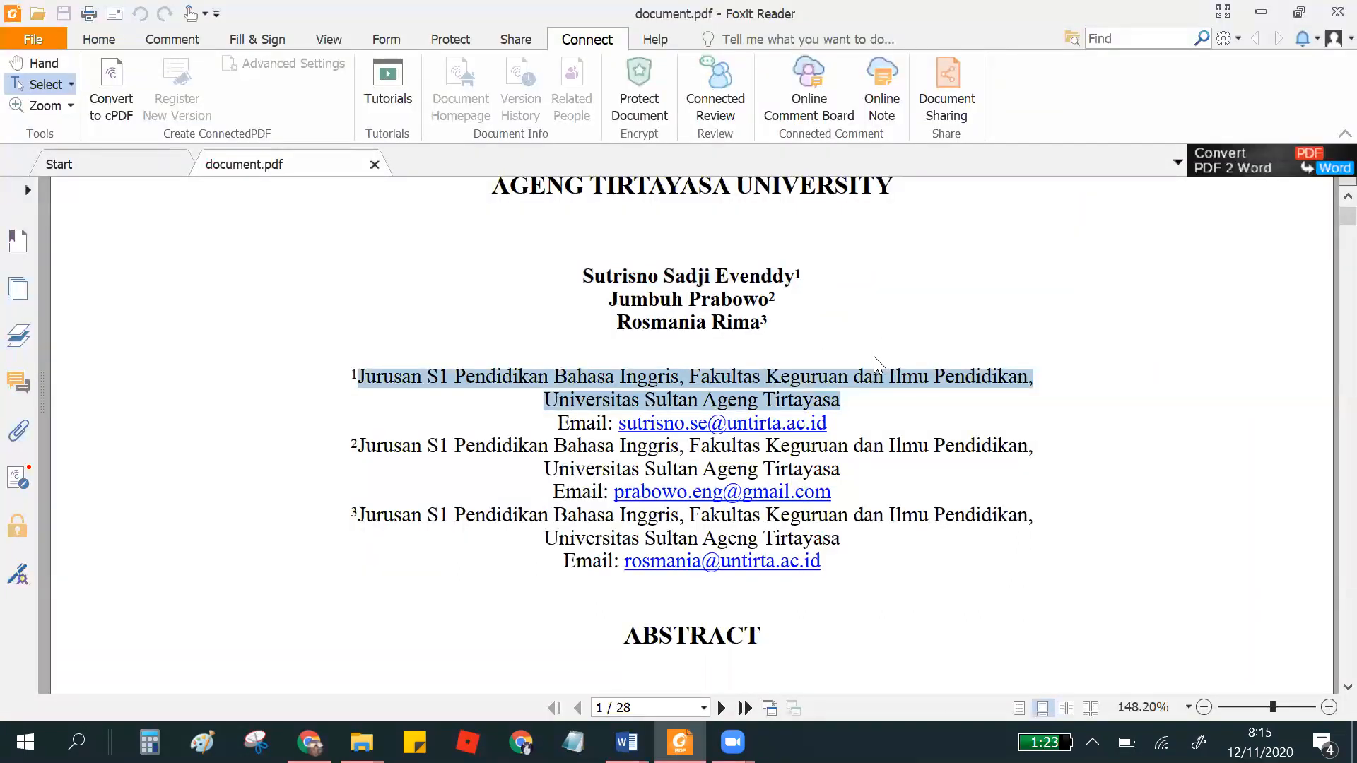
- Copy only "Jurusan S1 Pendidikan Bahasa Inggris, Fakultas Keguruan dan Ilmu Pendidikan" from the first author's affiliation and return to sample.docx in Word
left_click(475, 376)
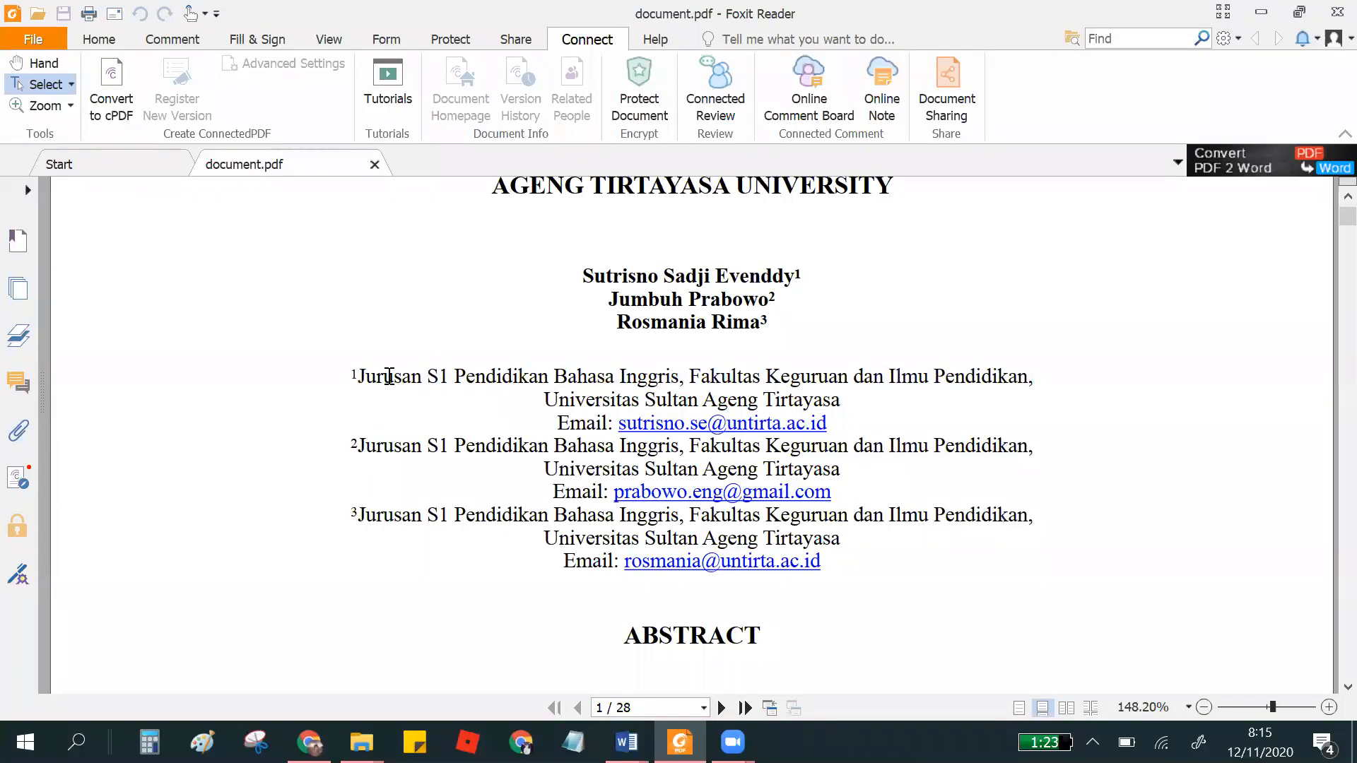
left_click_drag(362, 375, 1025, 380)
left_click(412, 382)
right_click(1023, 374)
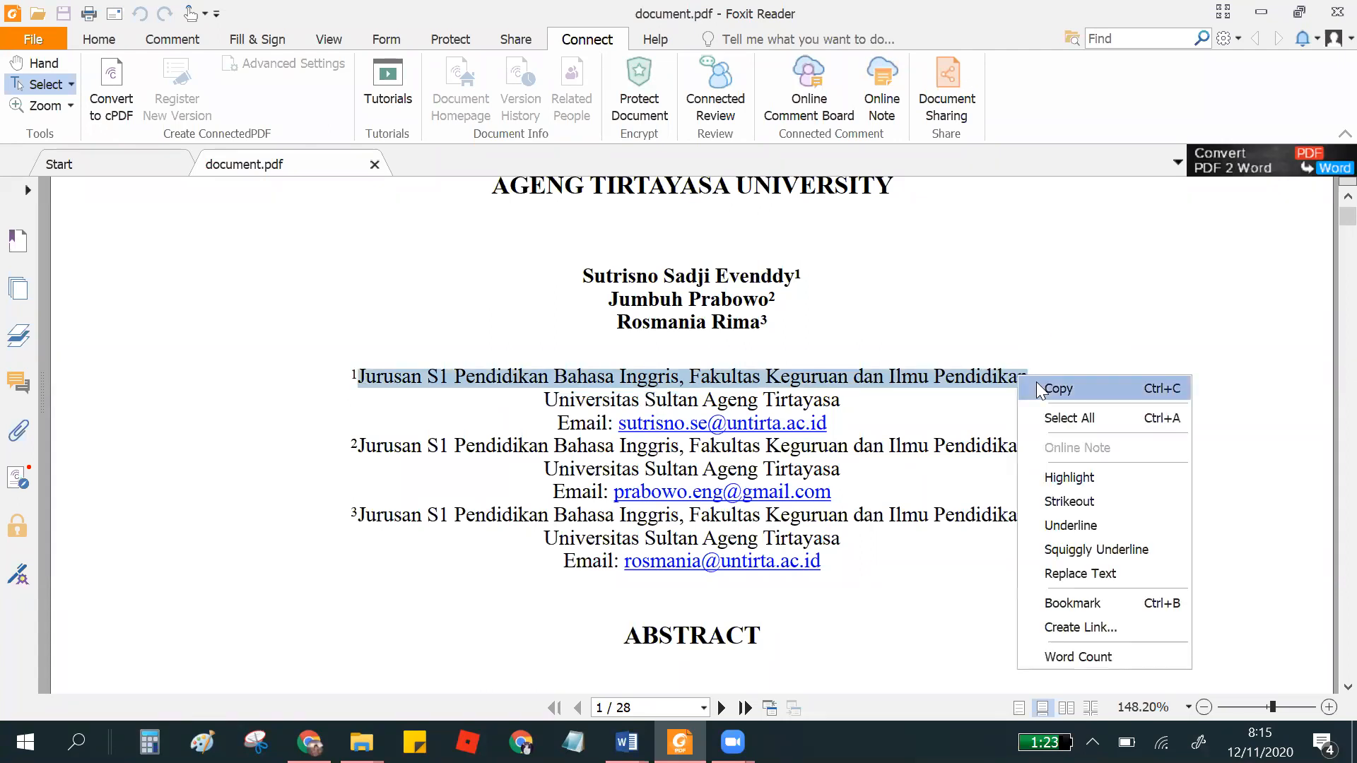
left_click(1036, 381)
key("alt+Tab")
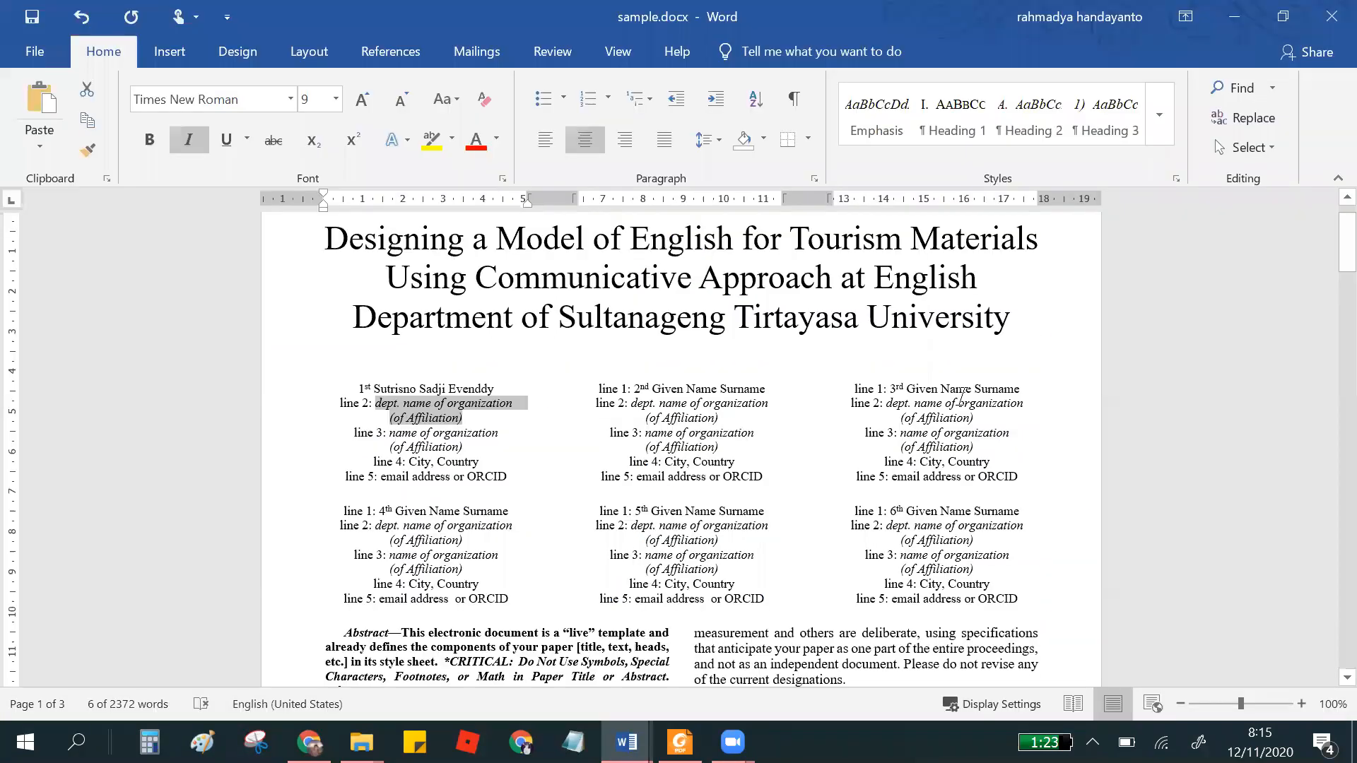
- Replace the selected department placeholder in the first author block with the copied text as text only, and delete its "line 2:" label
right_click(420, 409)
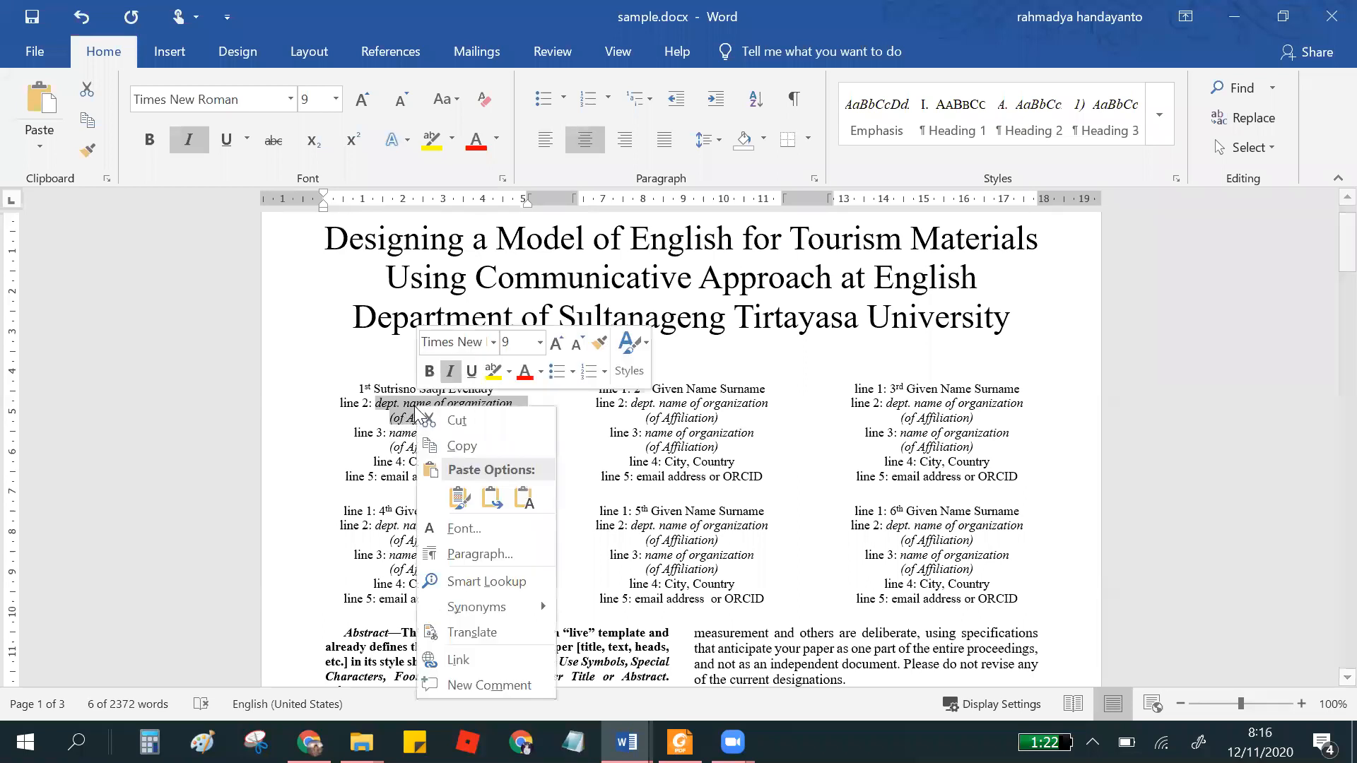
left_click(523, 498)
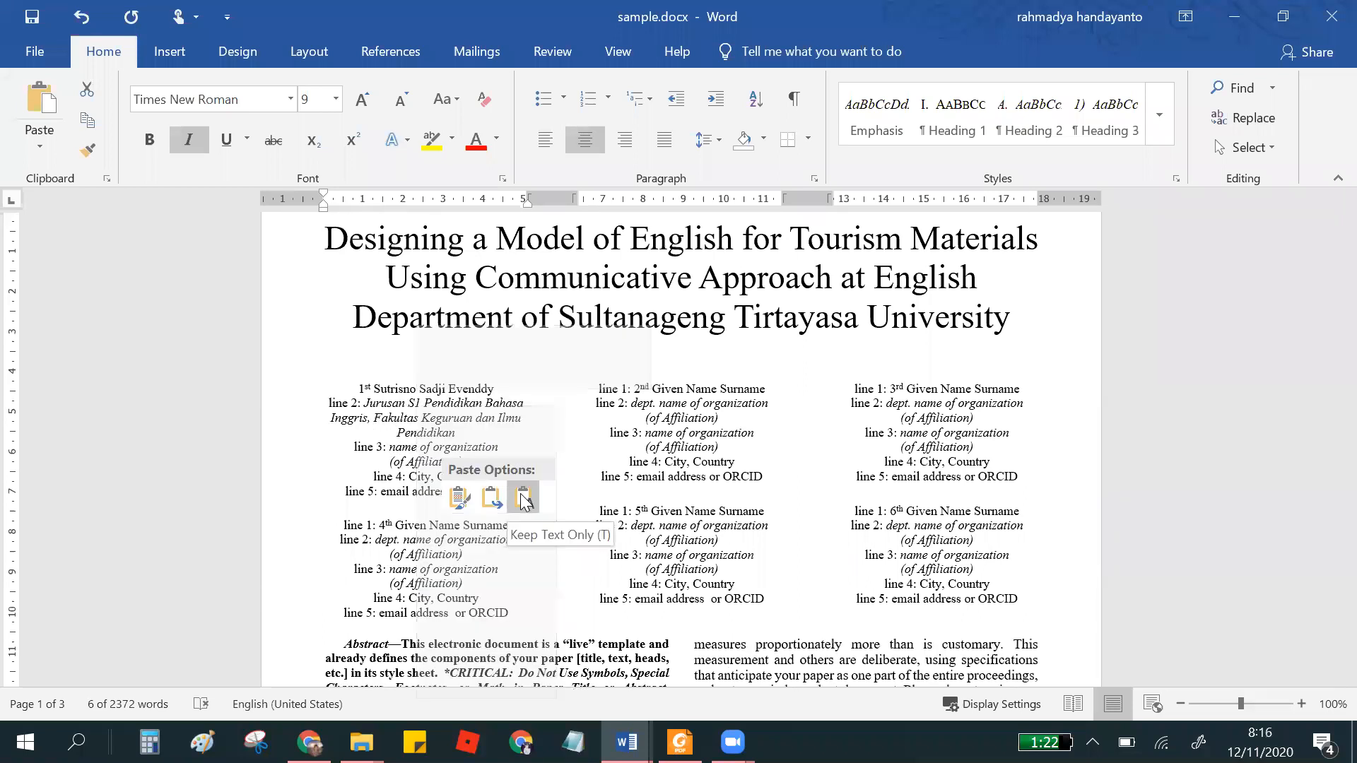
left_click(523, 499)
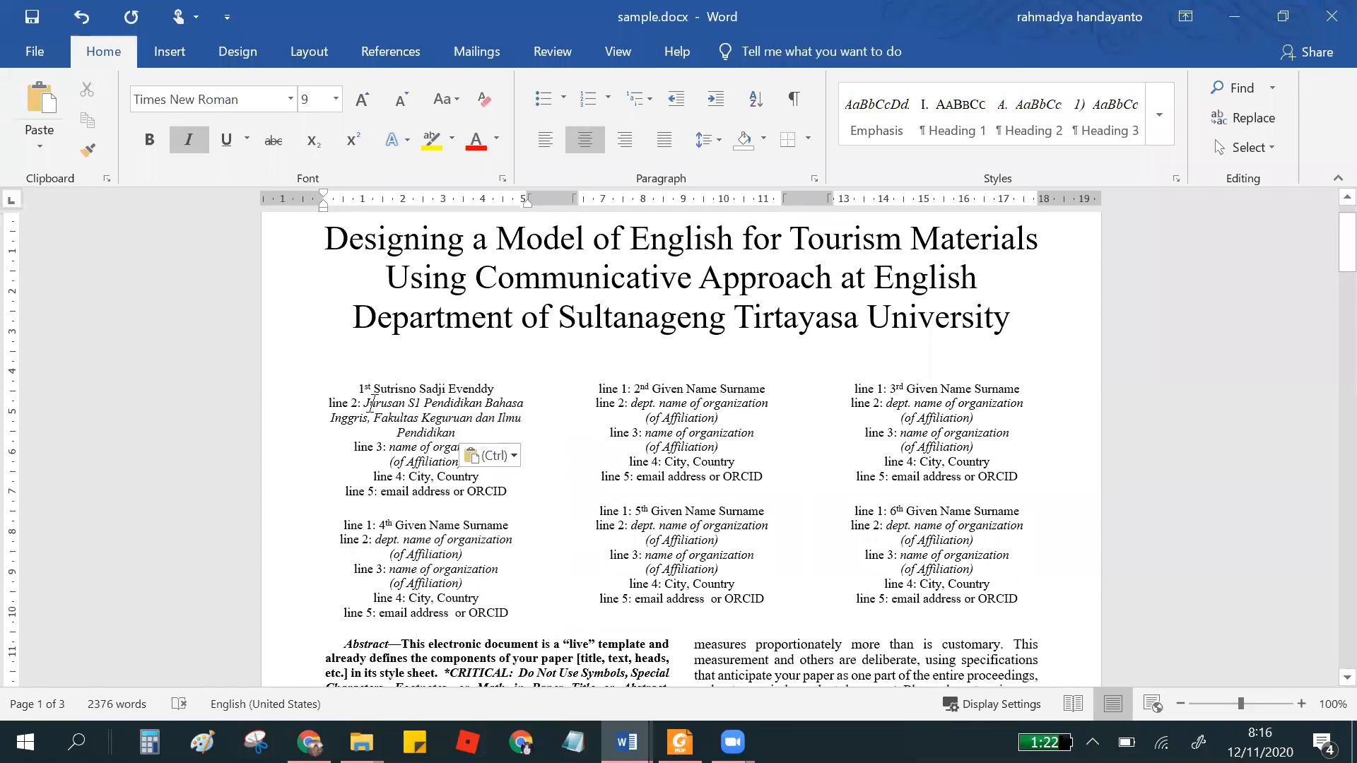
left_click_drag(363, 404, 331, 406)
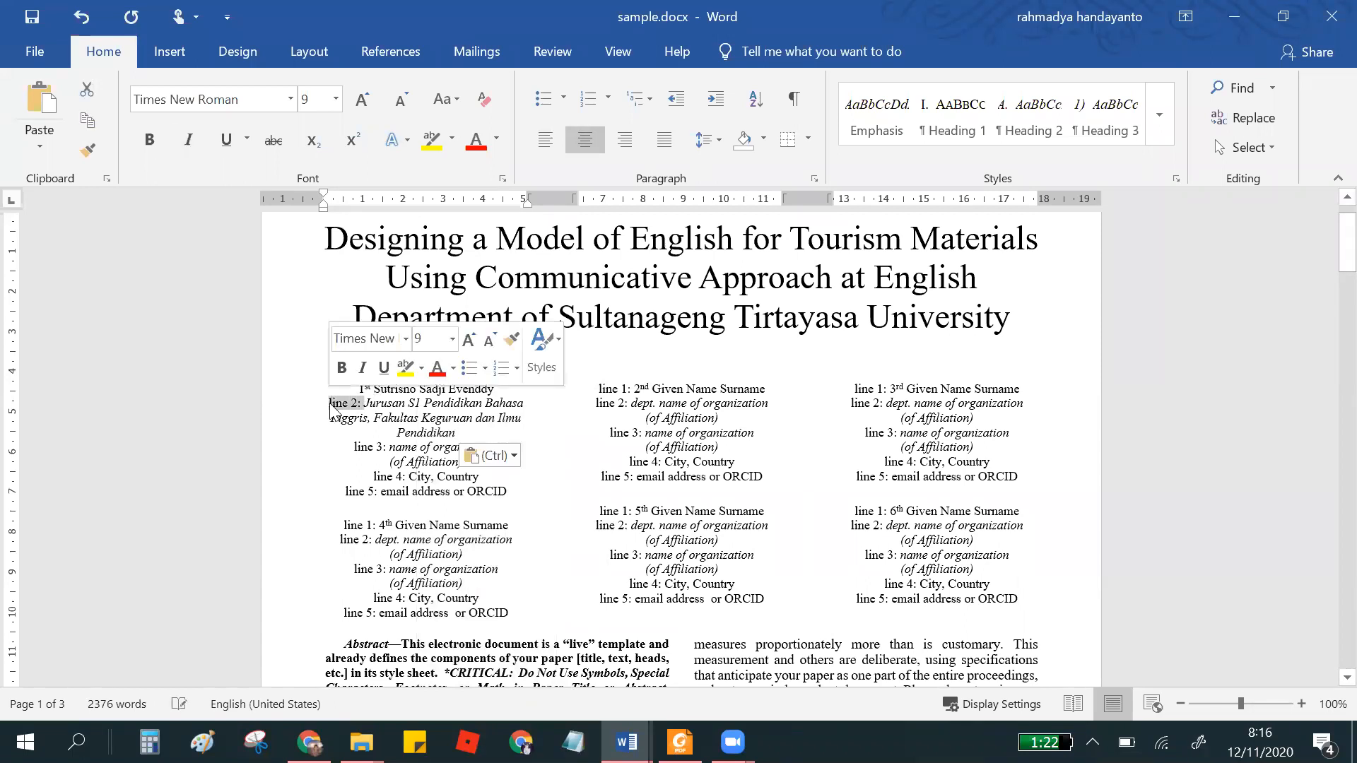
key("BackSpace")
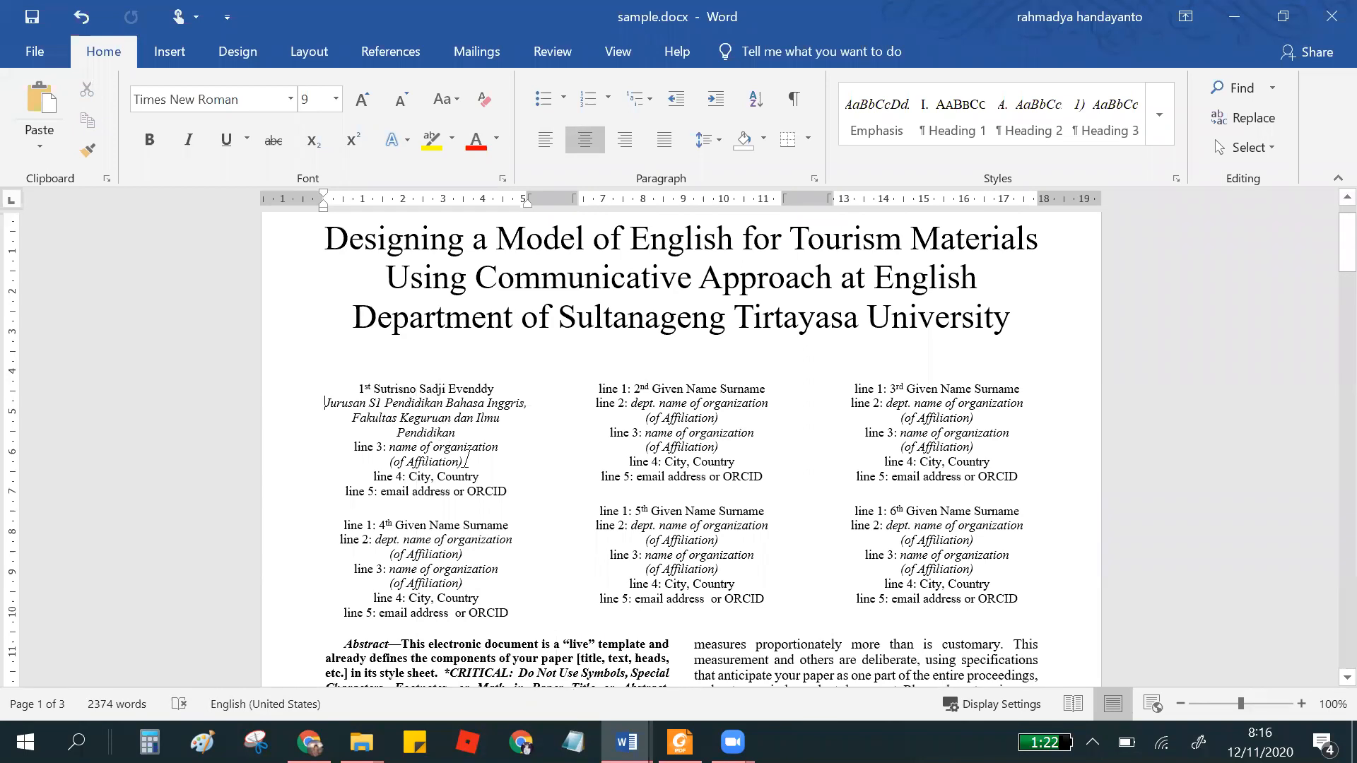
left_click(441, 400)
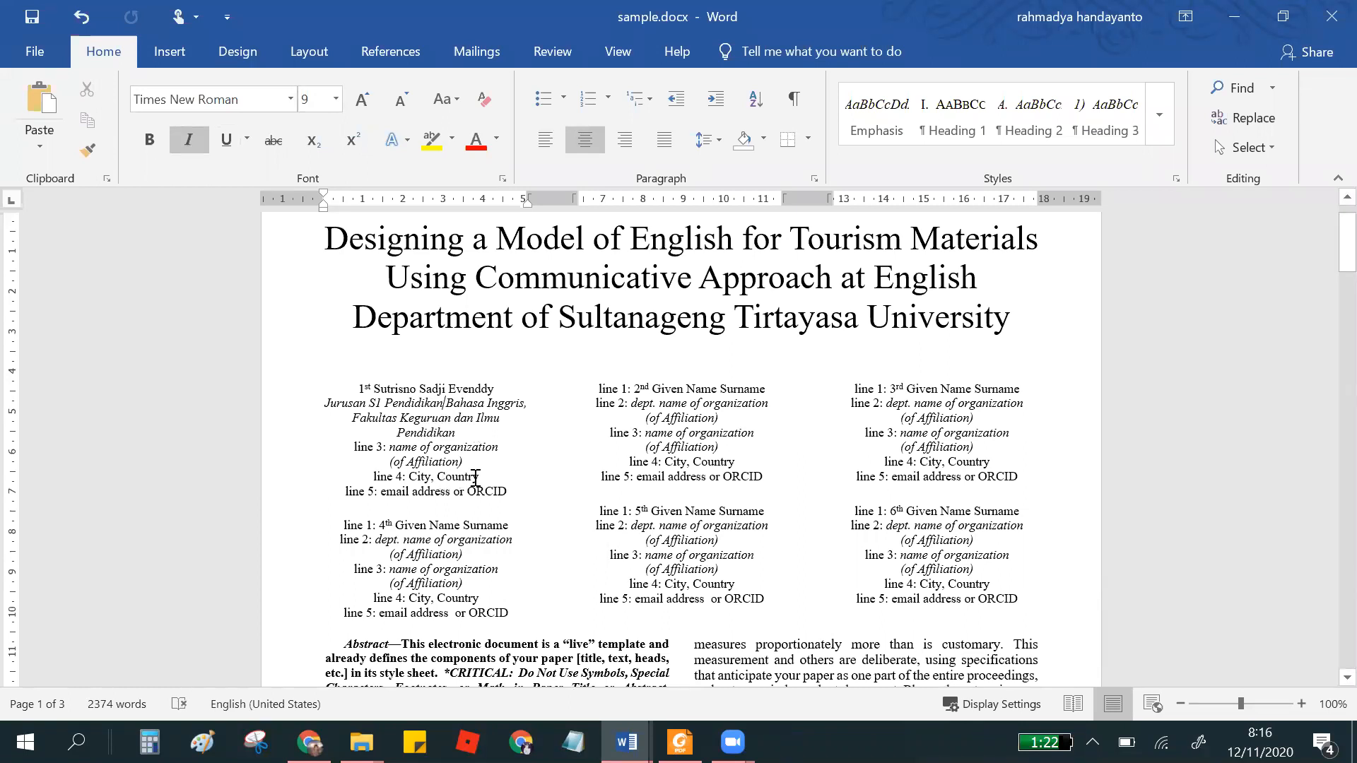
- Copy the first author's university, "Universitas Sultan Ageng Tirtayasa", from document.pdf in Foxit Reader and return to sample.docx in Word
key("alt+Tab")
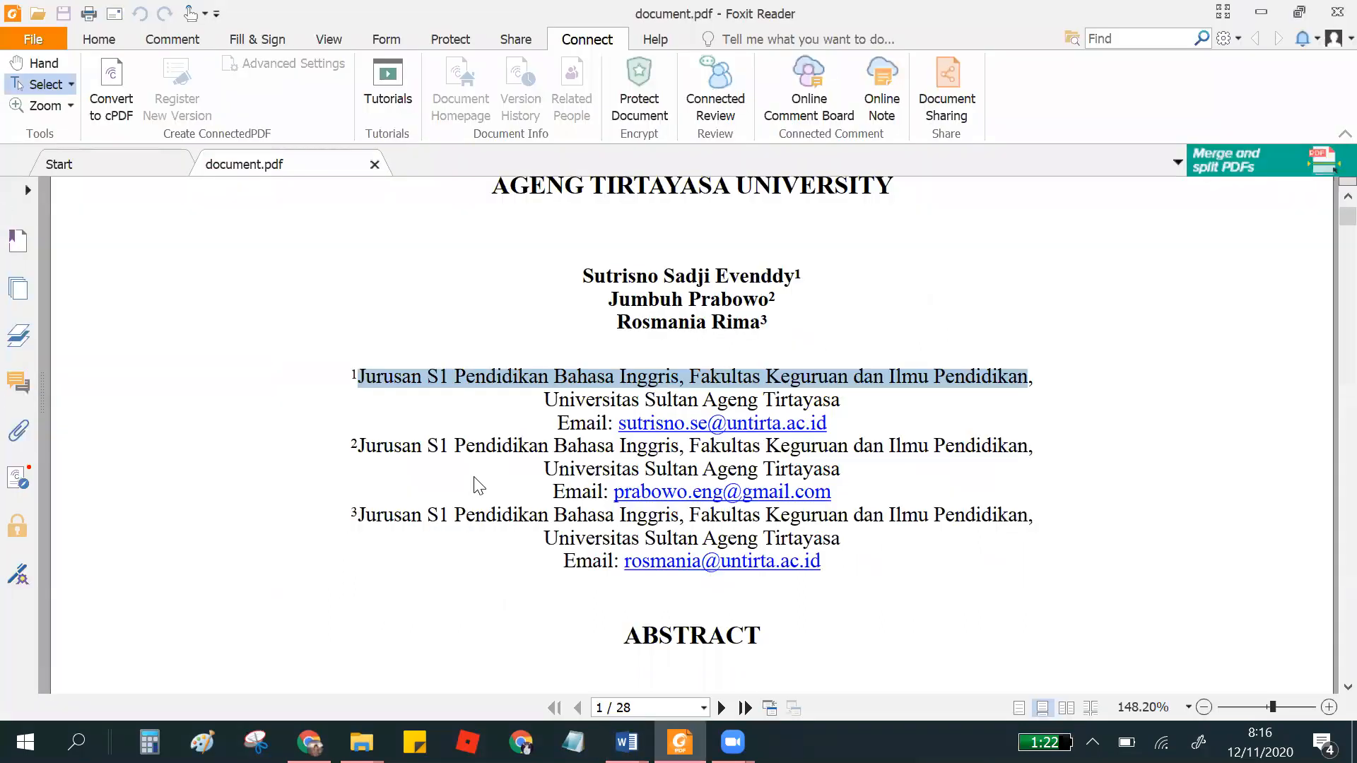
left_click_drag(543, 400, 839, 396)
right_click(838, 398)
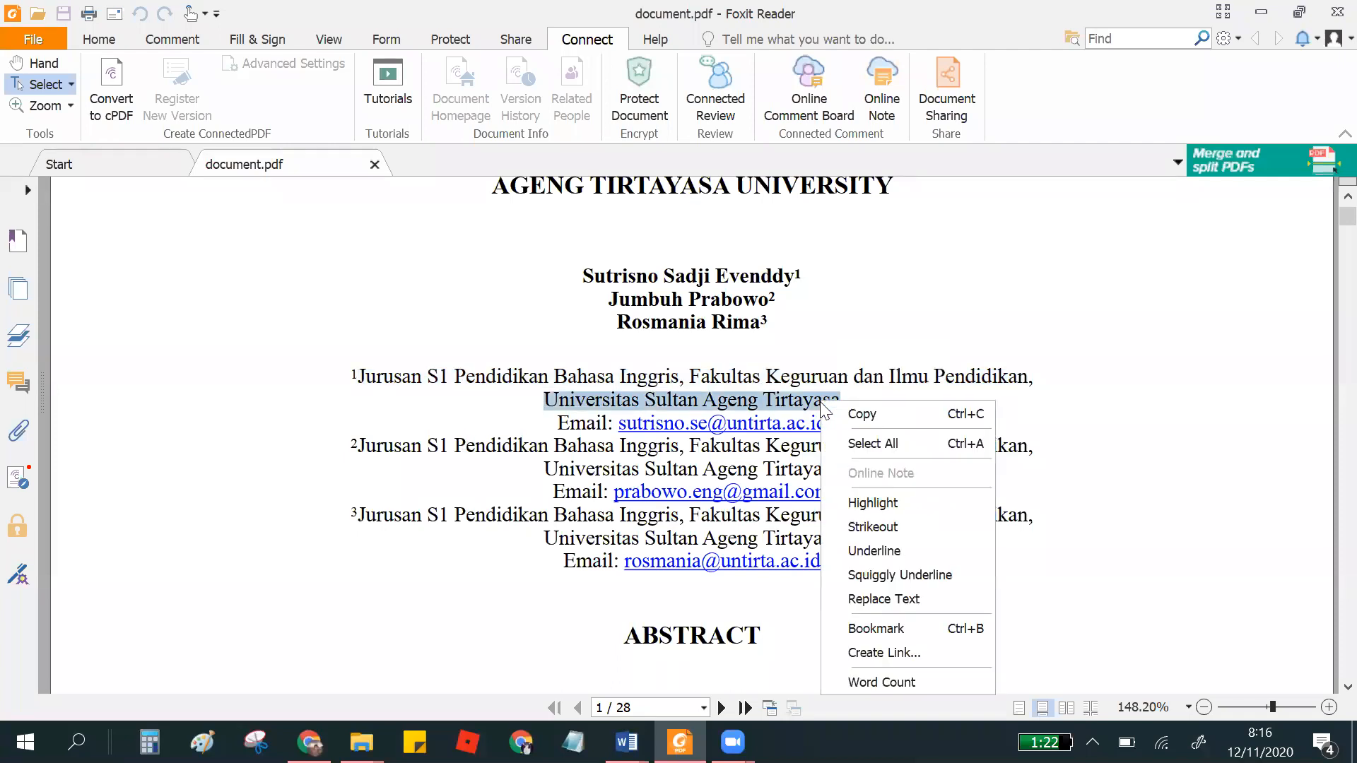
left_click(843, 416)
key("alt+Tab")
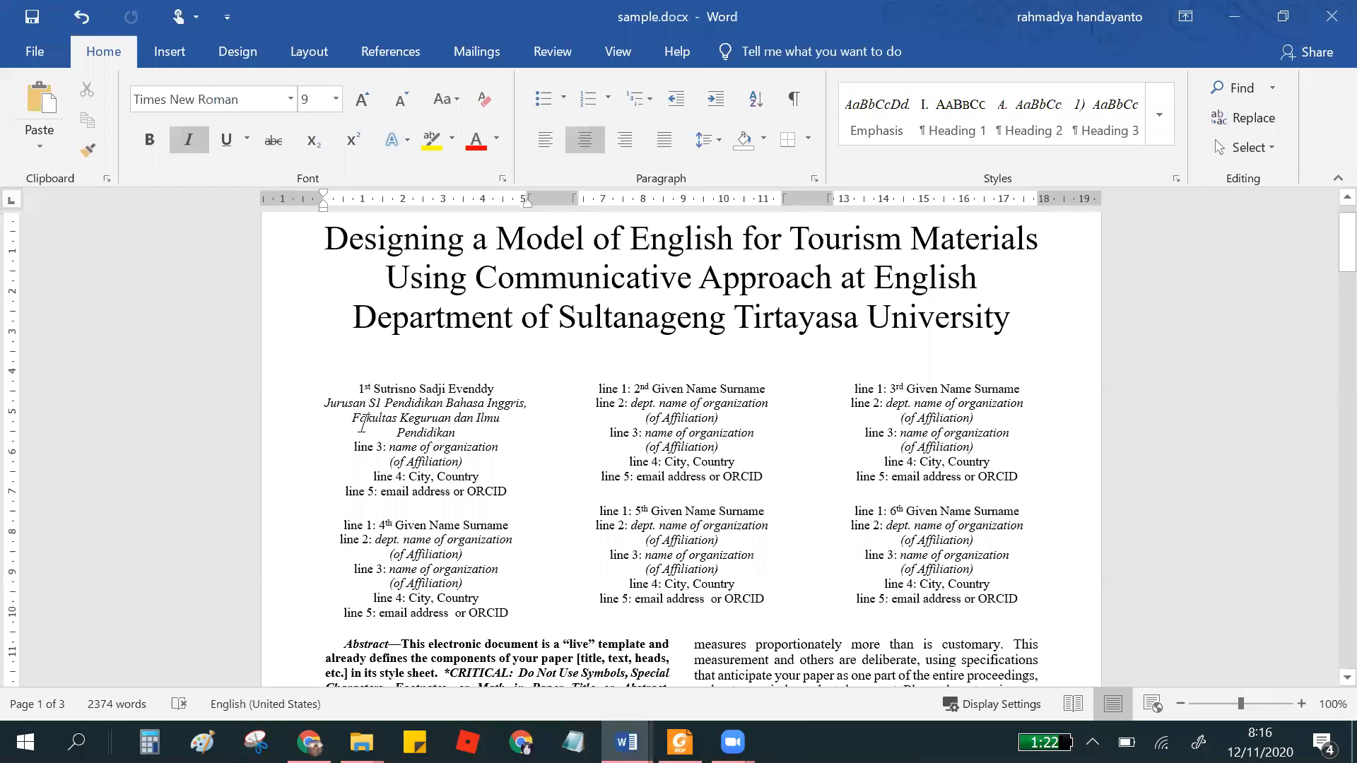
- Replace the line 3 "name of organization (of Affiliation)" placeholder in the first author block with the copied university name as text only
left_click_drag(389, 447, 466, 458)
right_click(456, 459)
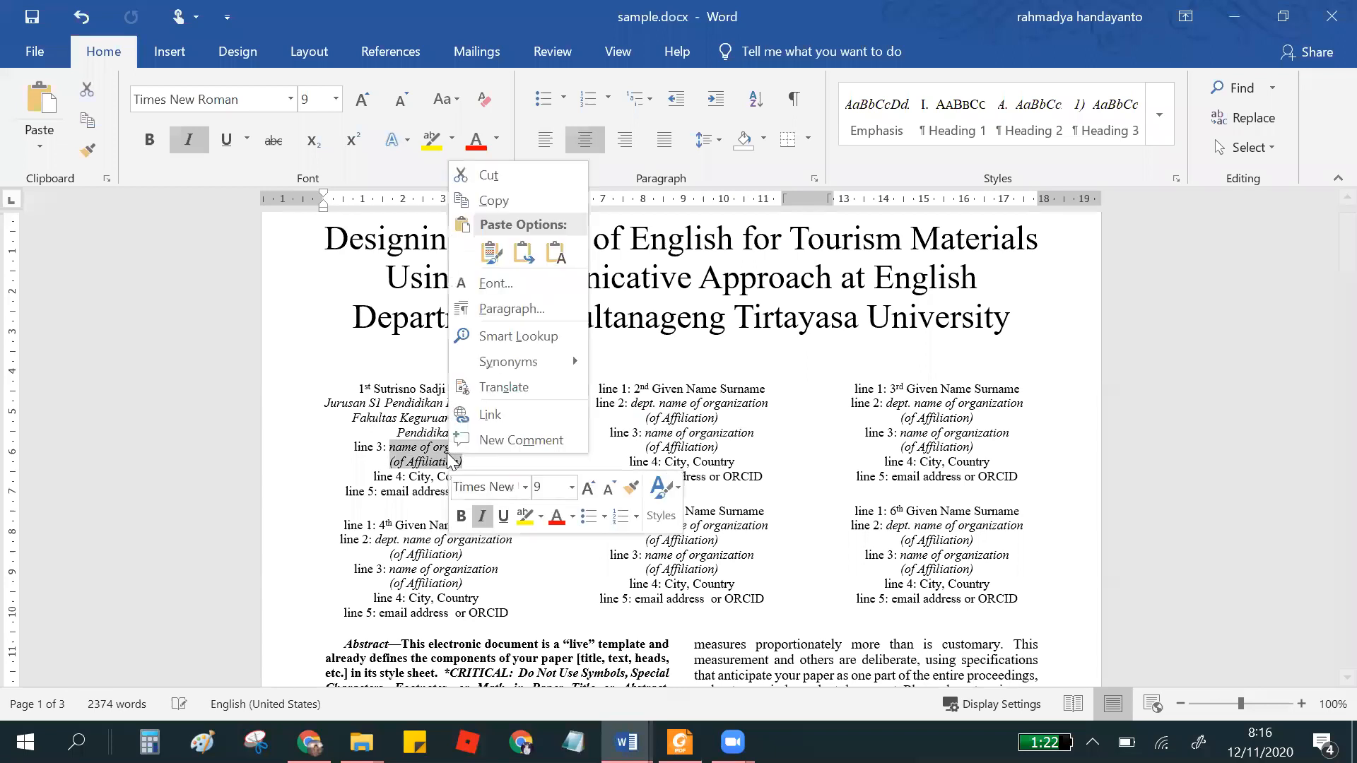
left_click(555, 253)
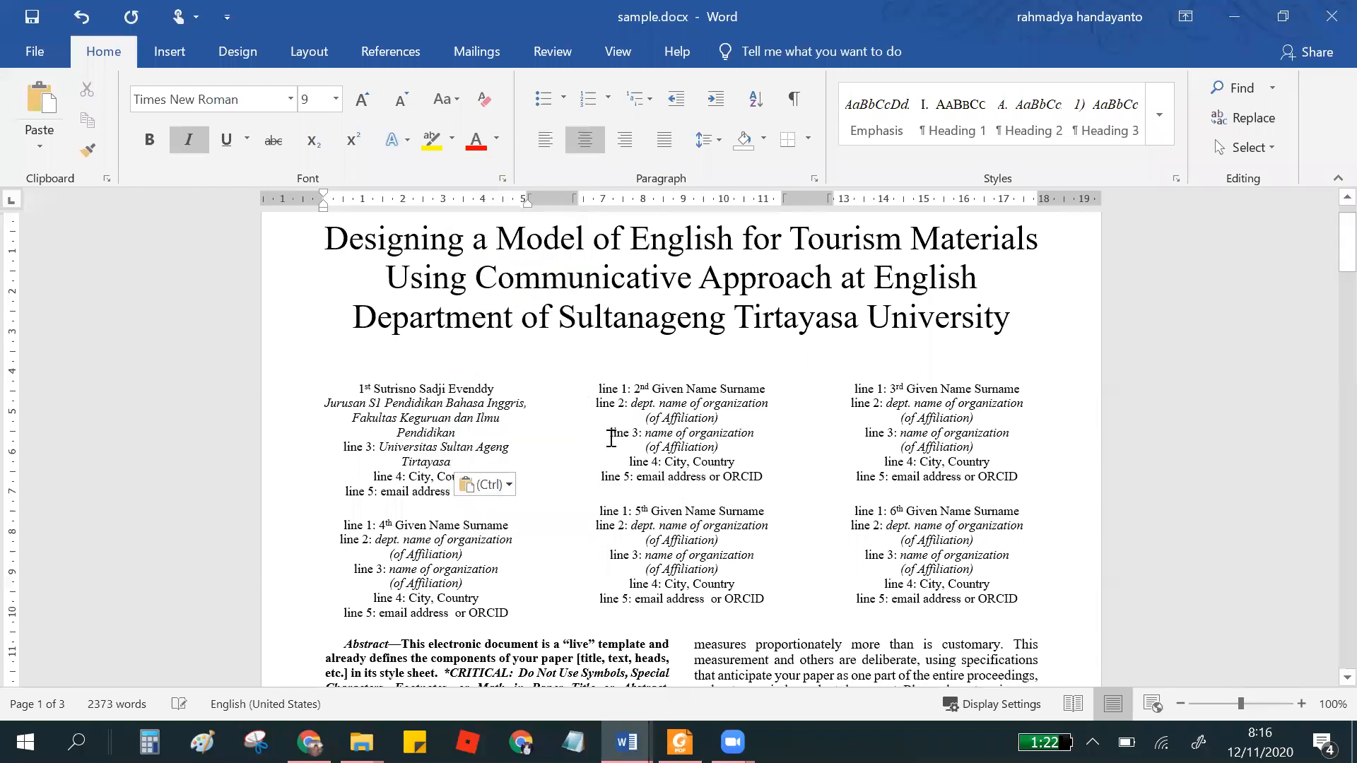
key("alt+Tab")
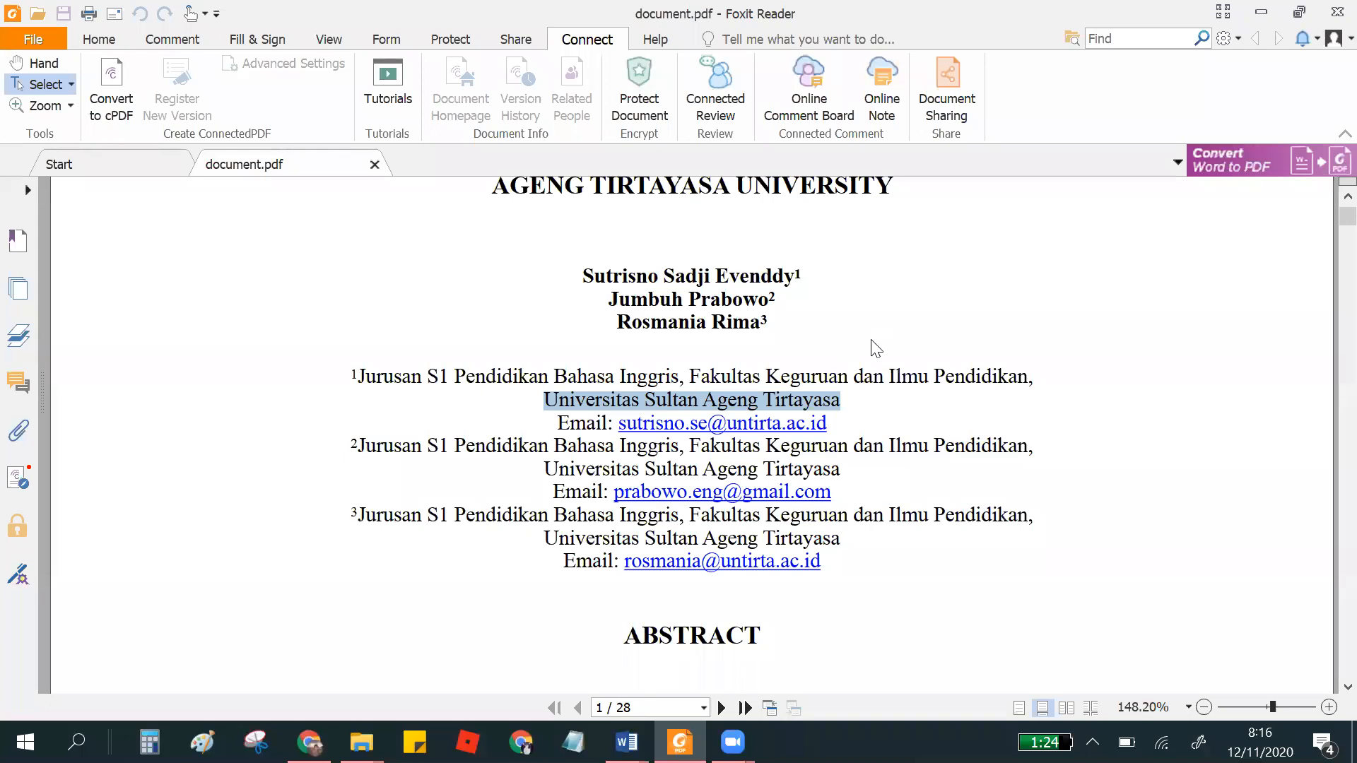
key("alt+Tab")
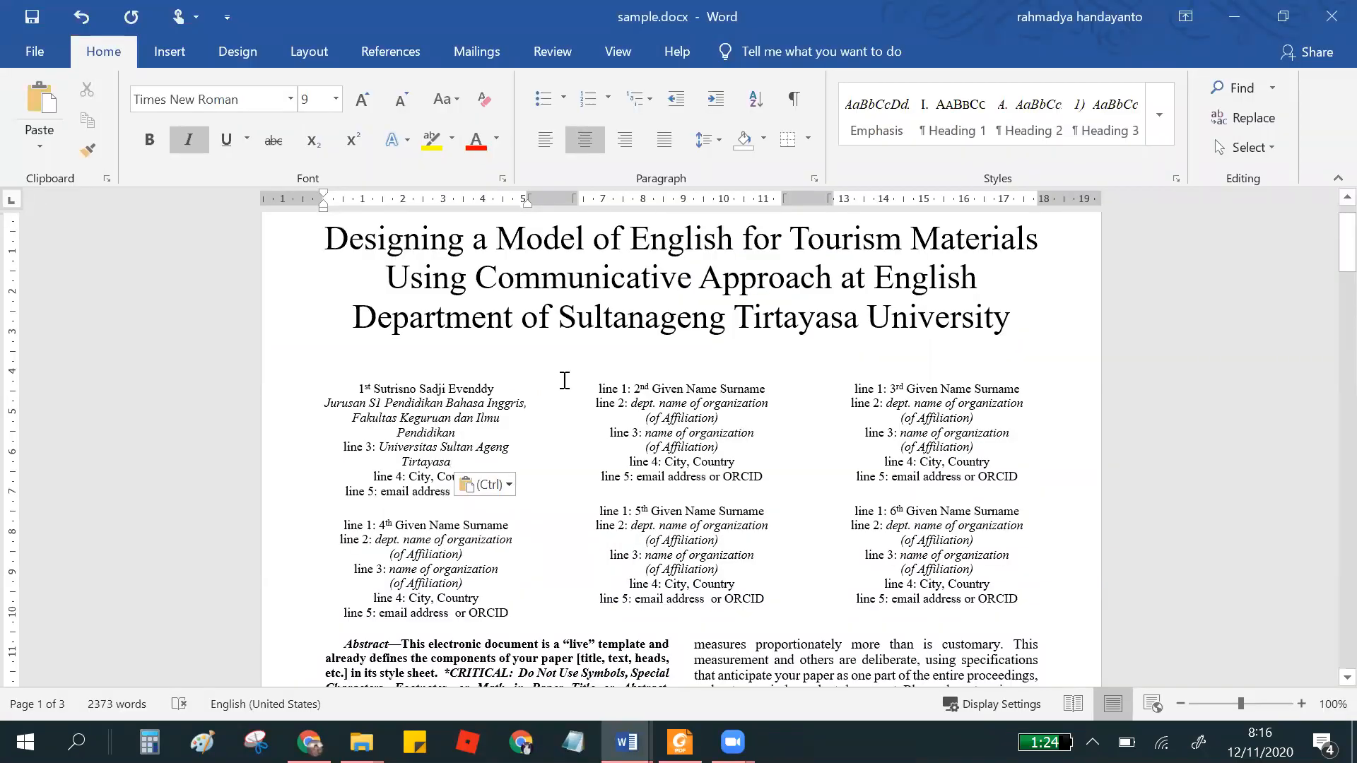
- Replace the line 4 "City, Country" placeholder in the first author block with "Tangerang, Indonesia"
left_click_drag(557, 480, 481, 476)
double_click(433, 477)
scroll(570, 497, "down", 3)
type("Tangerang, Indonesia")
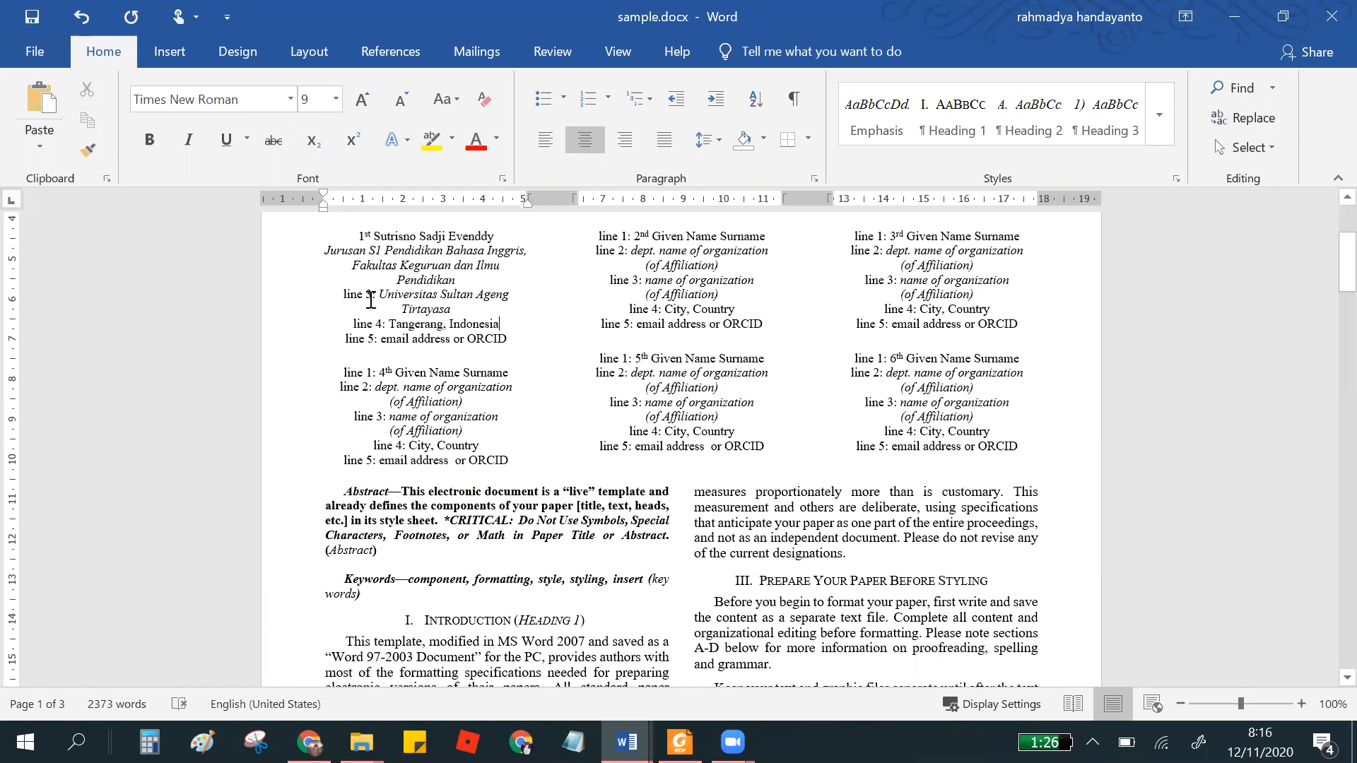
- Delete the "line 3:", "line 4:" and "line 5:" labels from the first author block
left_click_drag(377, 300, 344, 295)
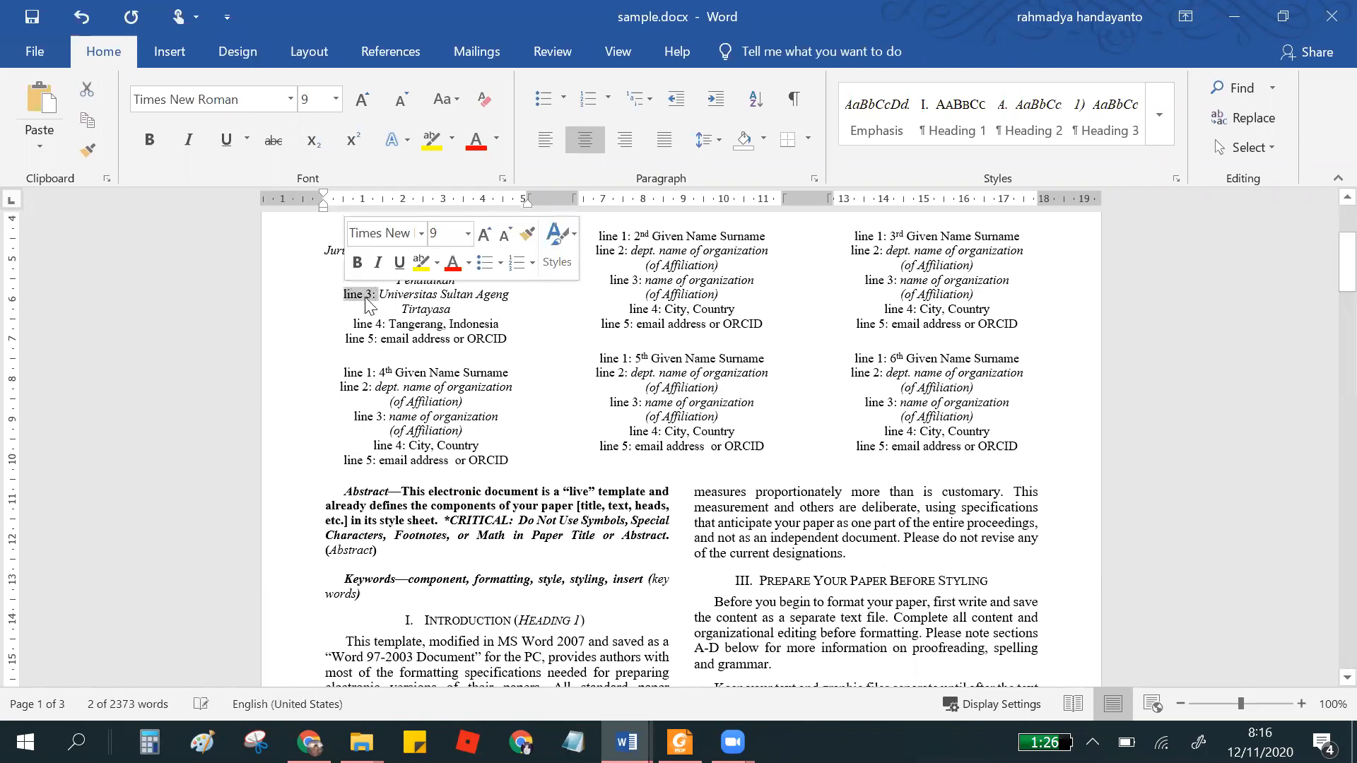
key("BackSpace")
left_click_drag(391, 309, 343, 310)
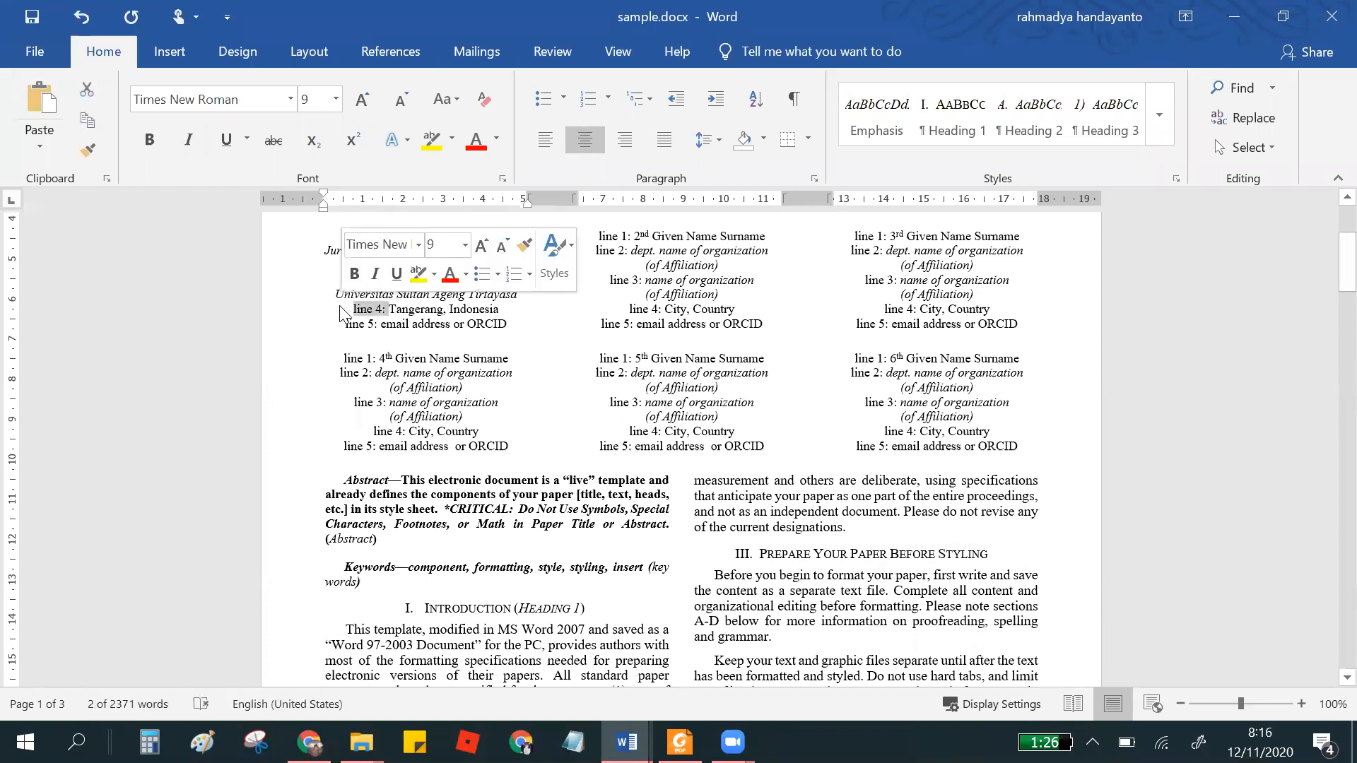
key("BackSpace")
left_click_drag(381, 324, 347, 324)
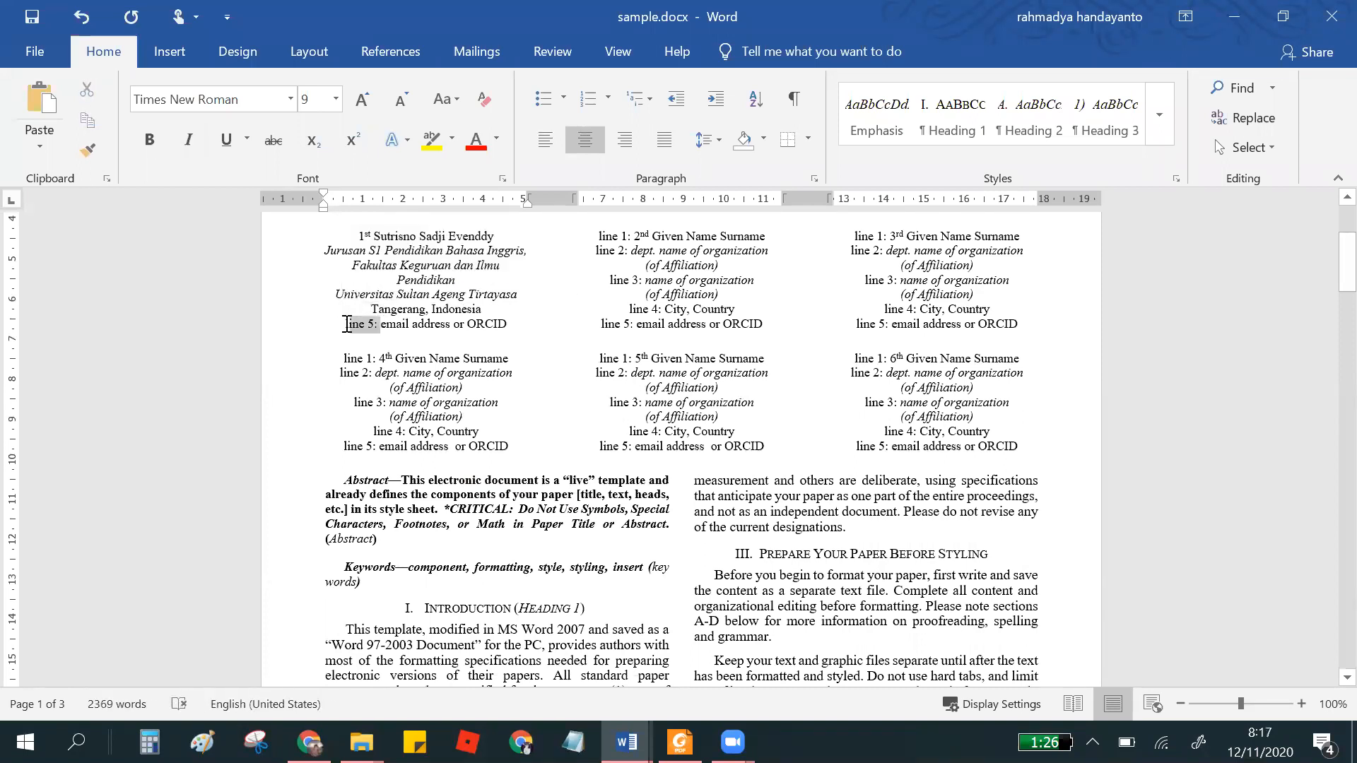
key("BackSpace")
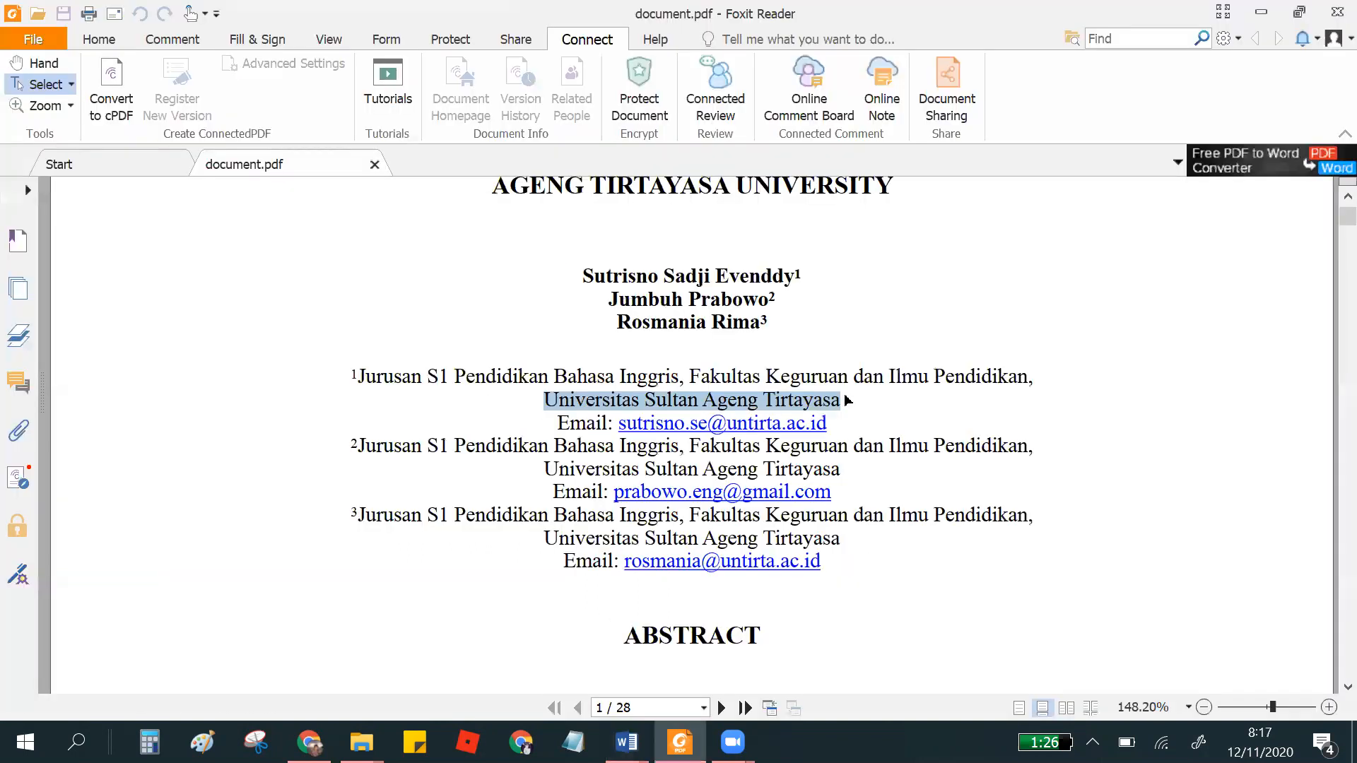
- Copy the first author's e-mail address from document.pdf in Foxit Reader and return to sample.docx in Word
key("alt+Tab")
left_click_drag(619, 424, 843, 429)
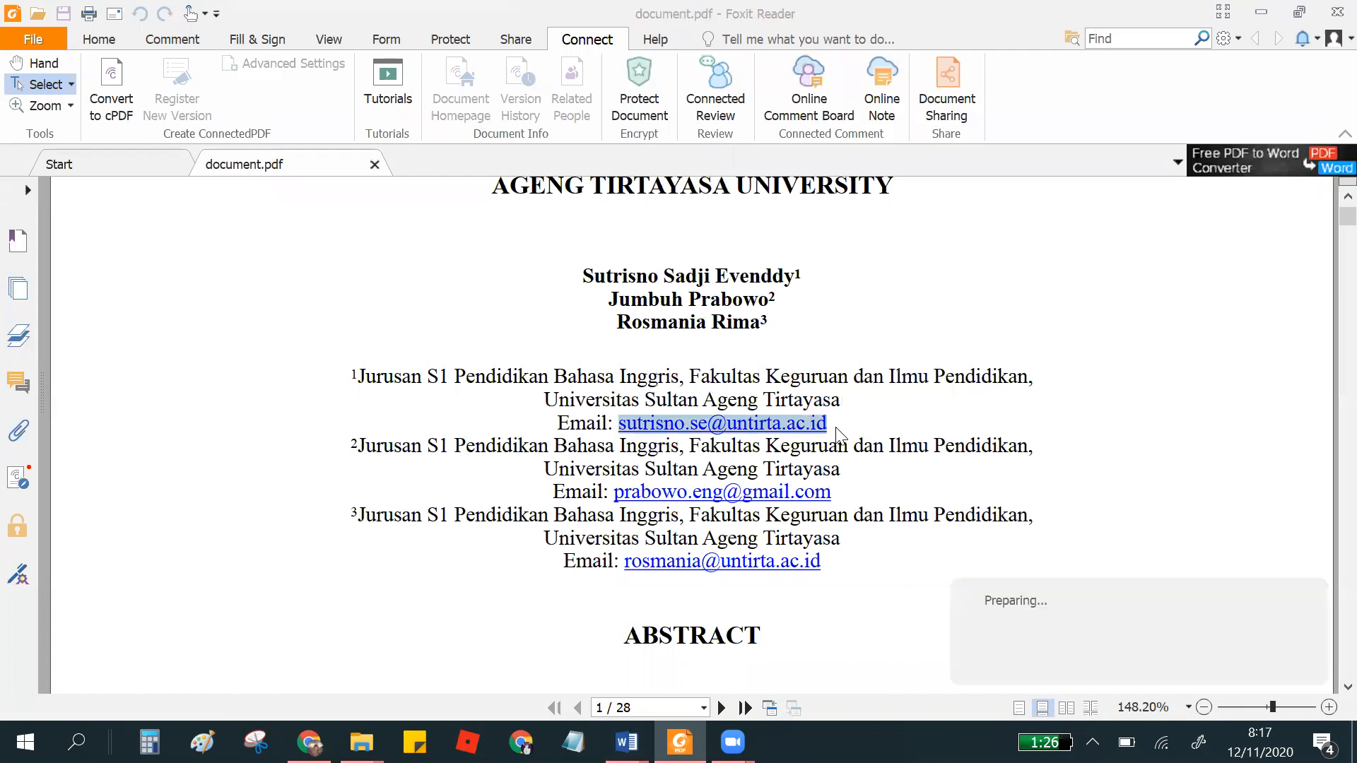
key("alt+Tab")
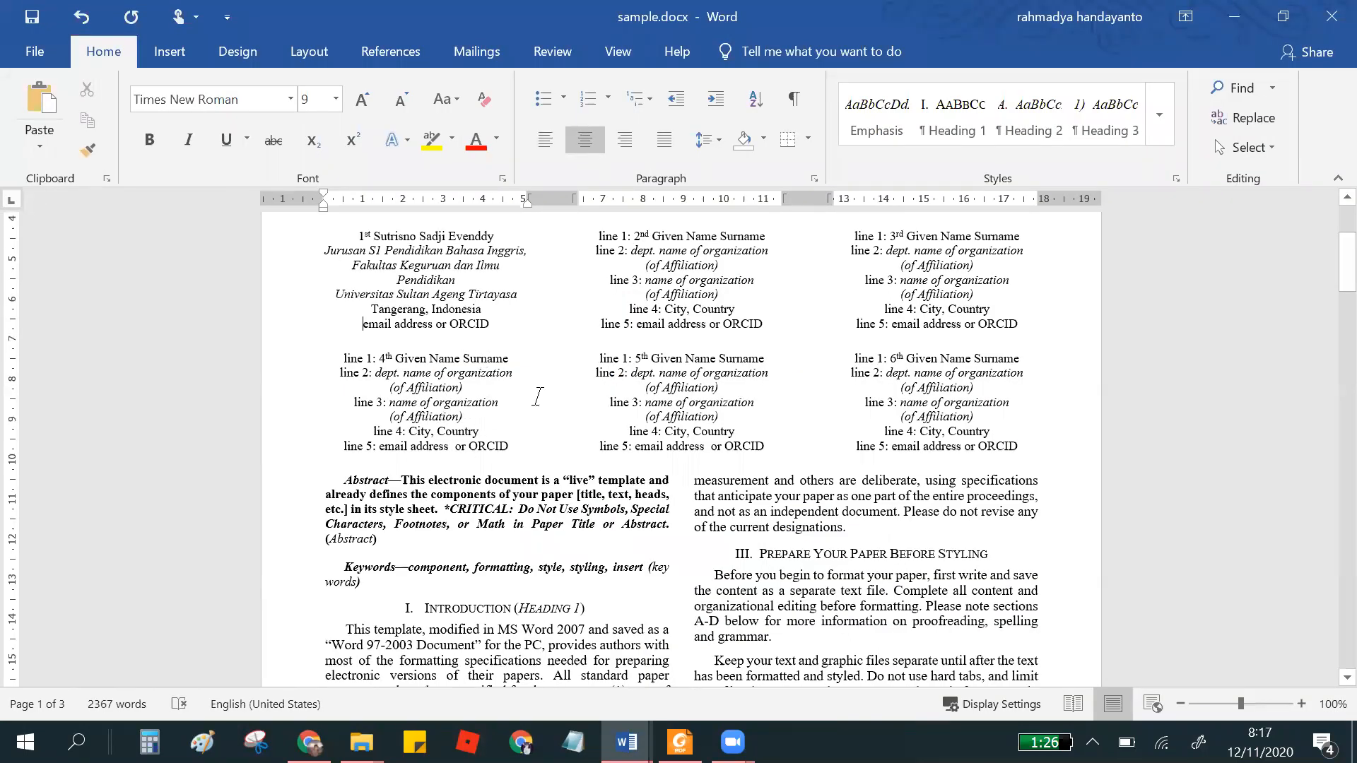
- Replace the "email address or ORCID" placeholder in the first author block with the copied e-mail address as text only
left_click_drag(364, 323, 494, 326)
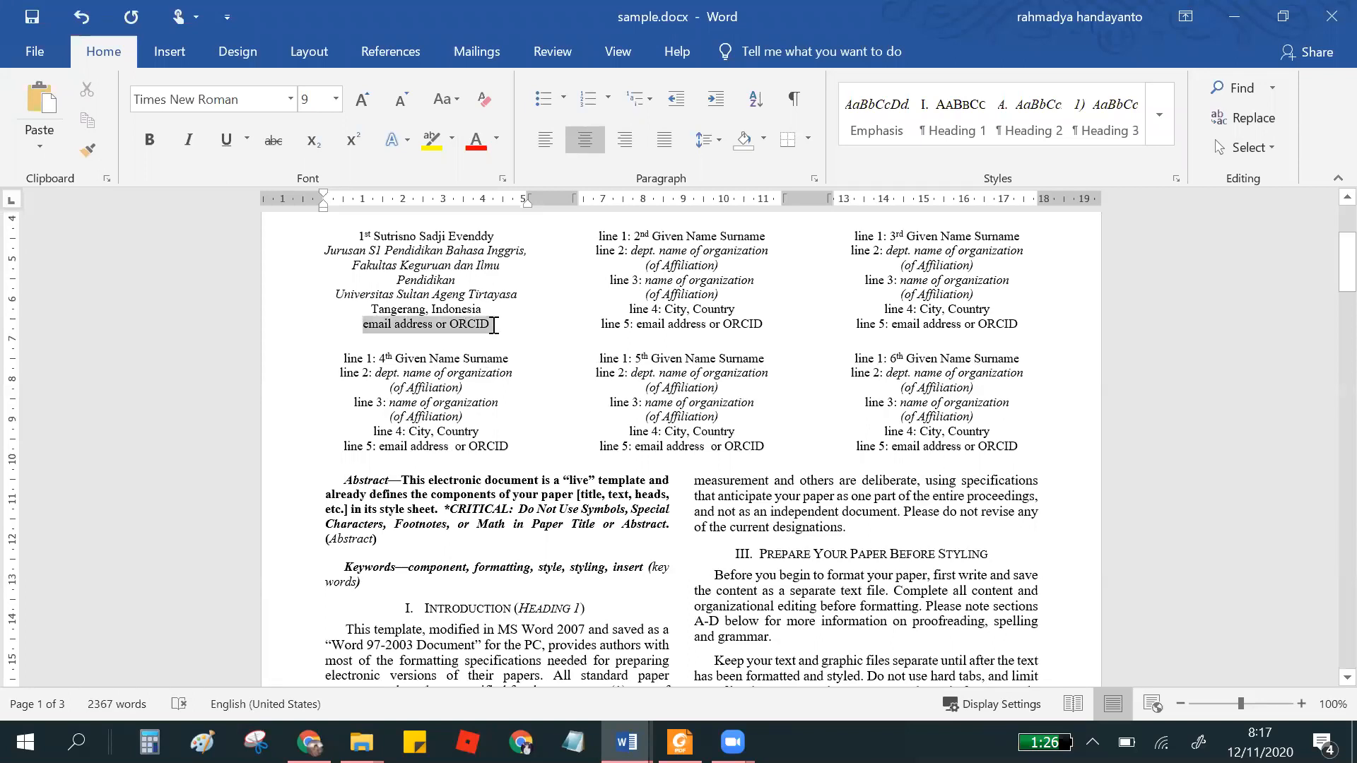
right_click(479, 338)
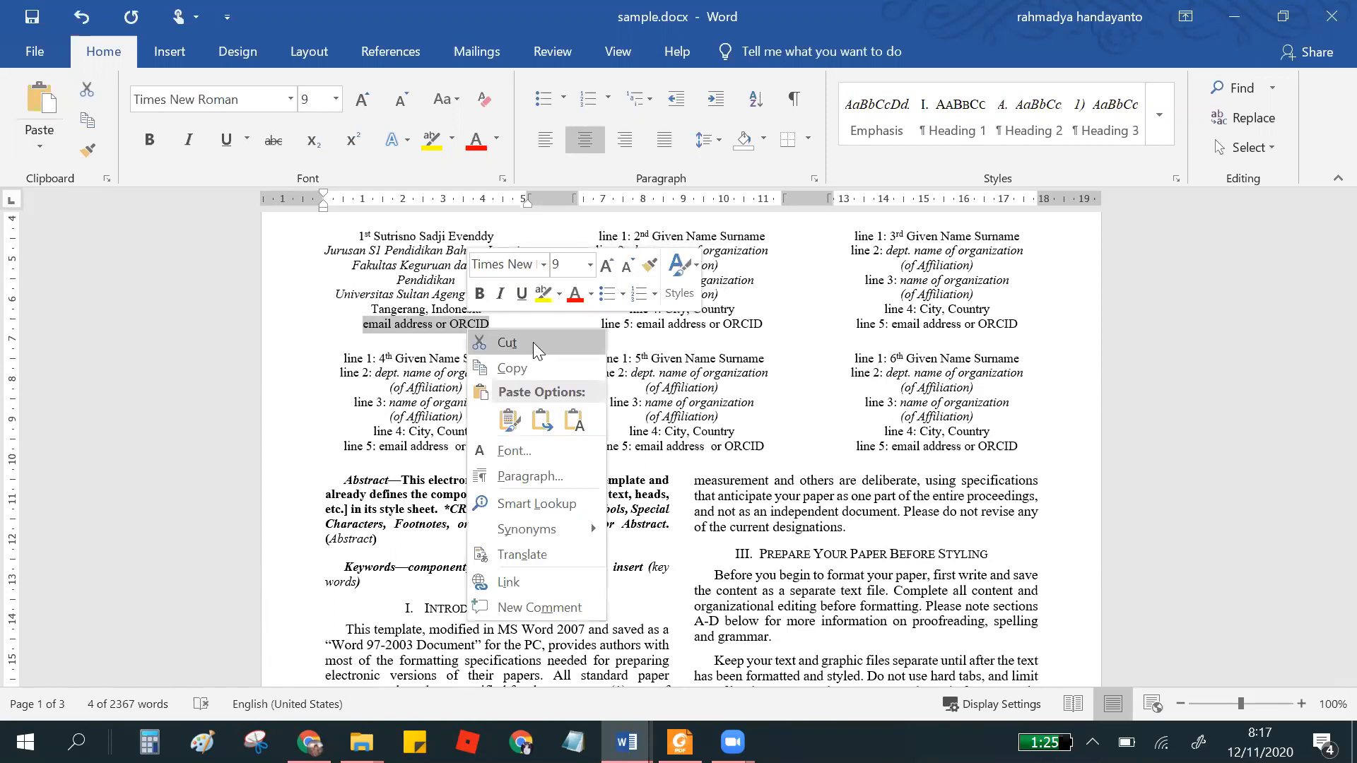
left_click(571, 417)
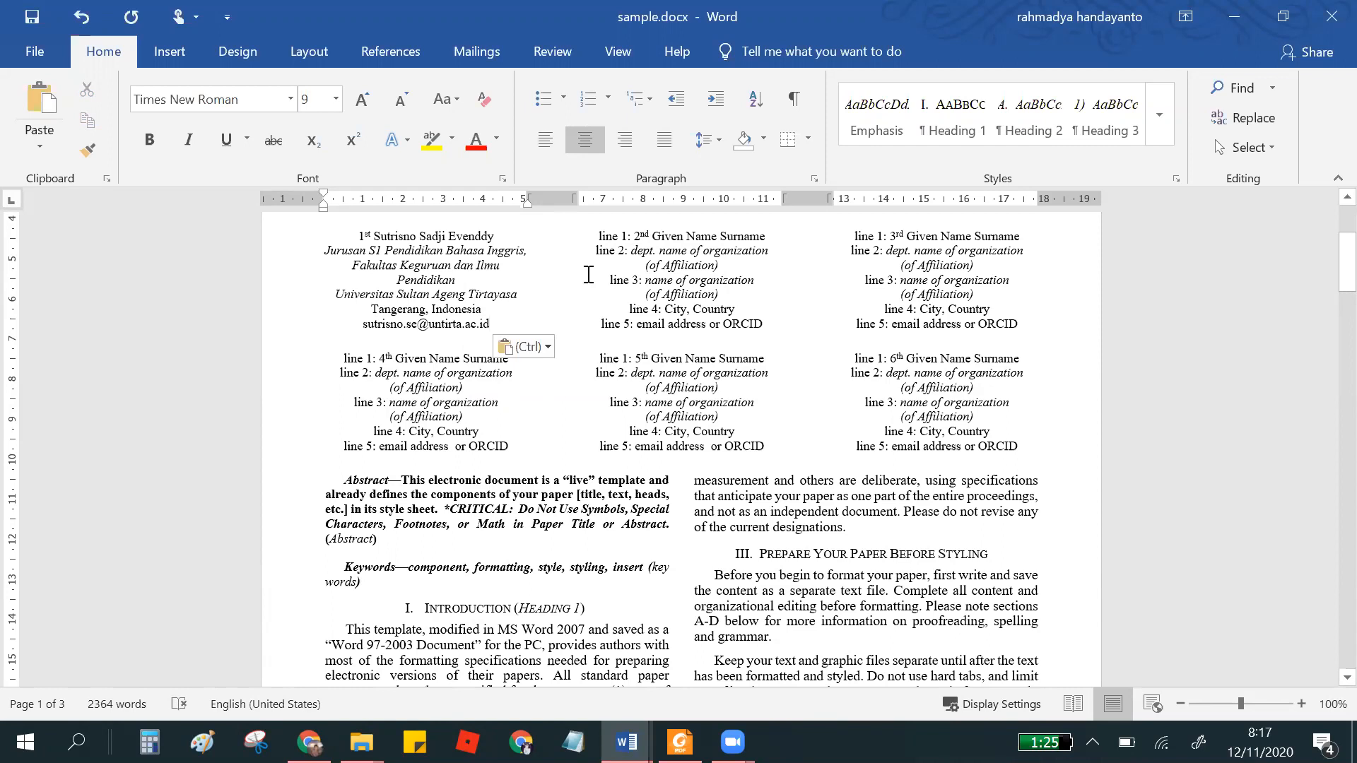
scroll(622, 389, "up", 3)
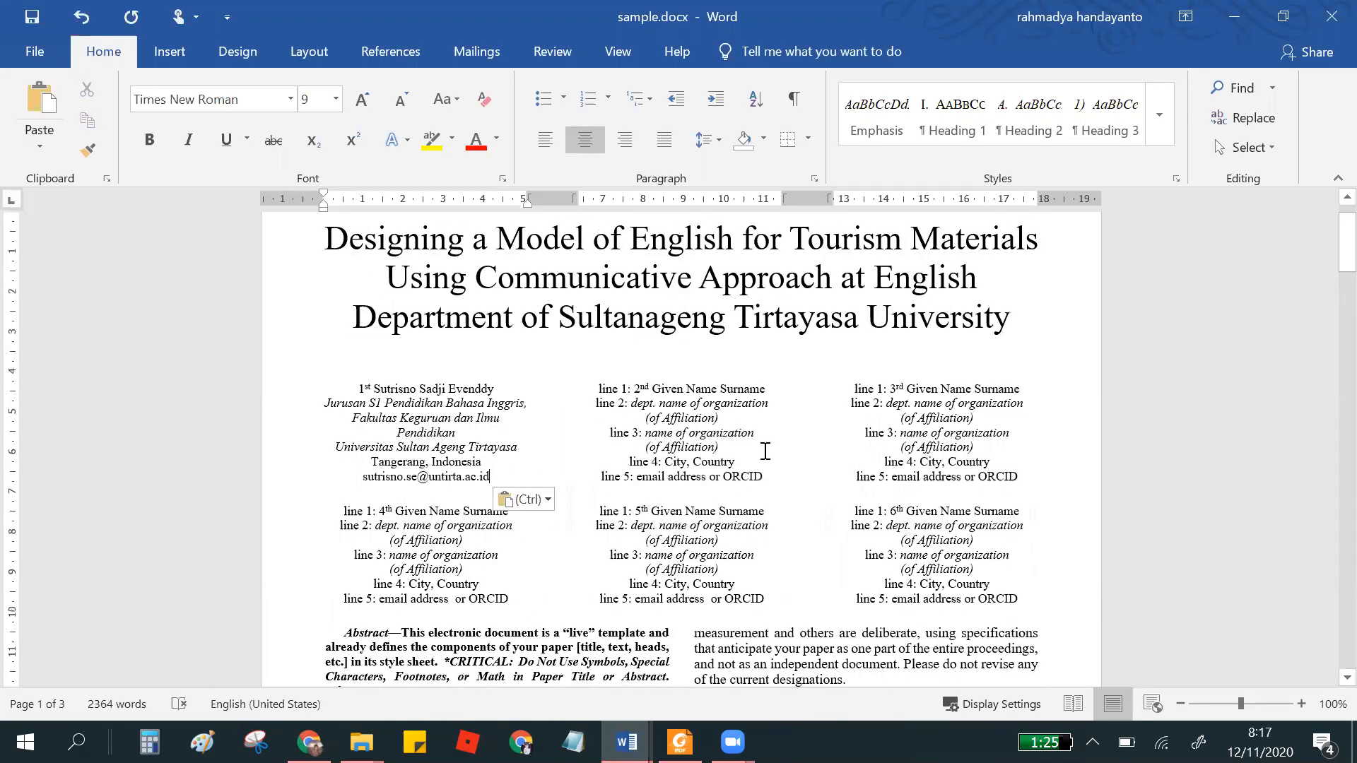
scroll(765, 450, "down", 1)
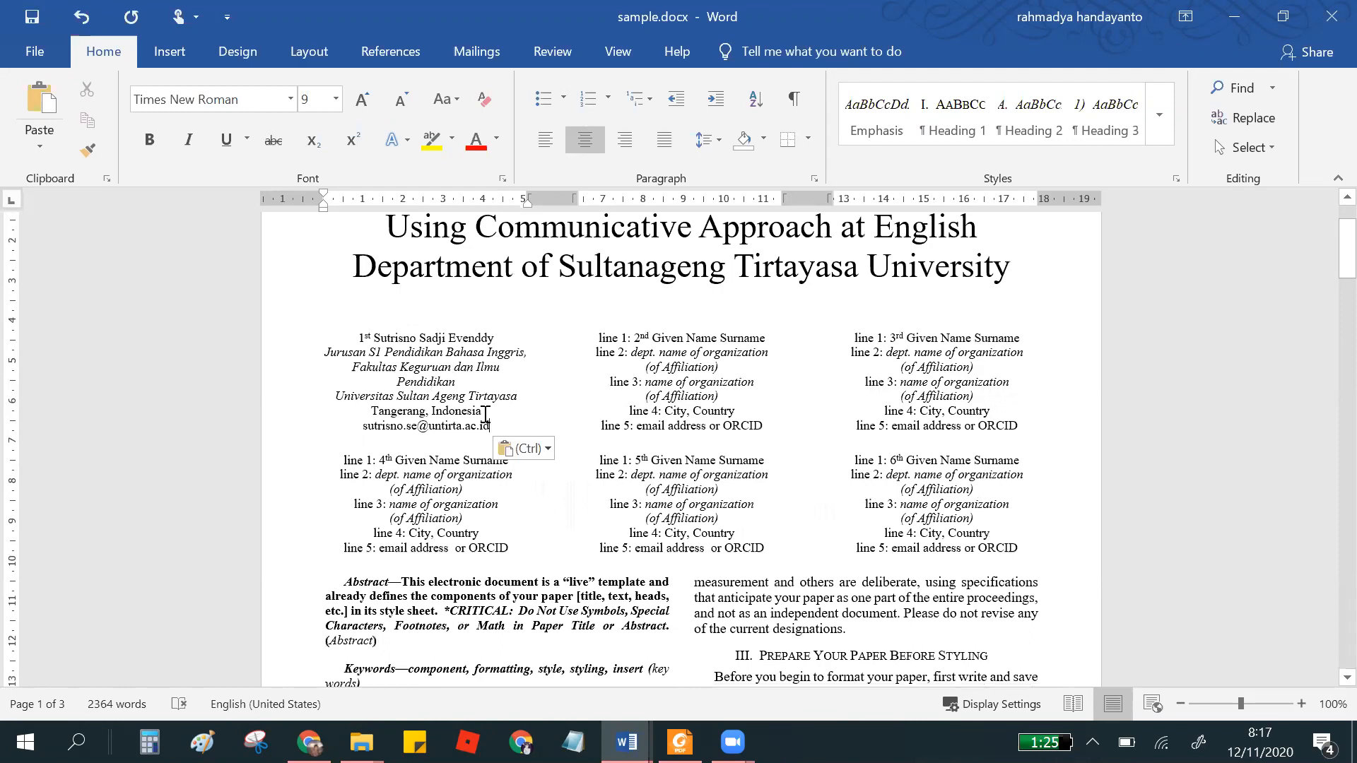
left_click_drag(492, 425, 340, 347)
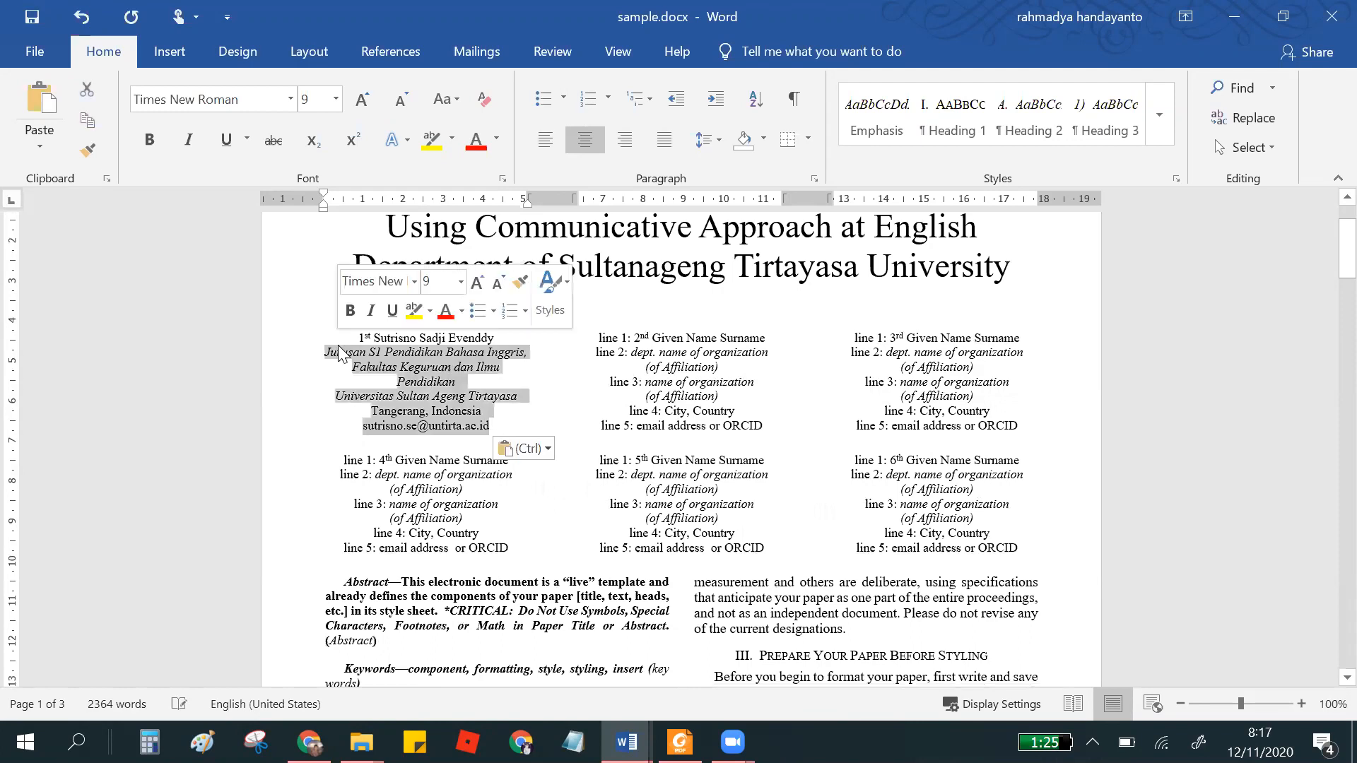
key("alt+Tab")
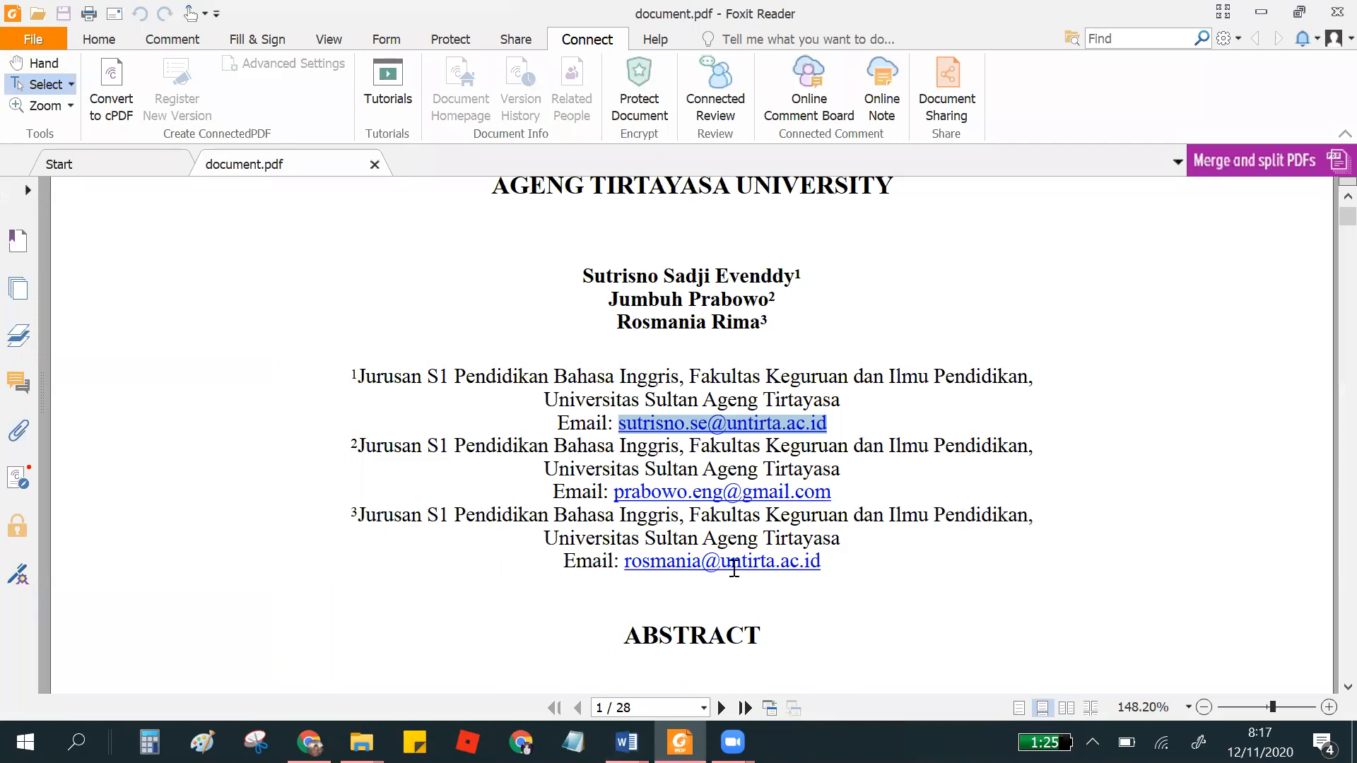
key("alt+Tab")
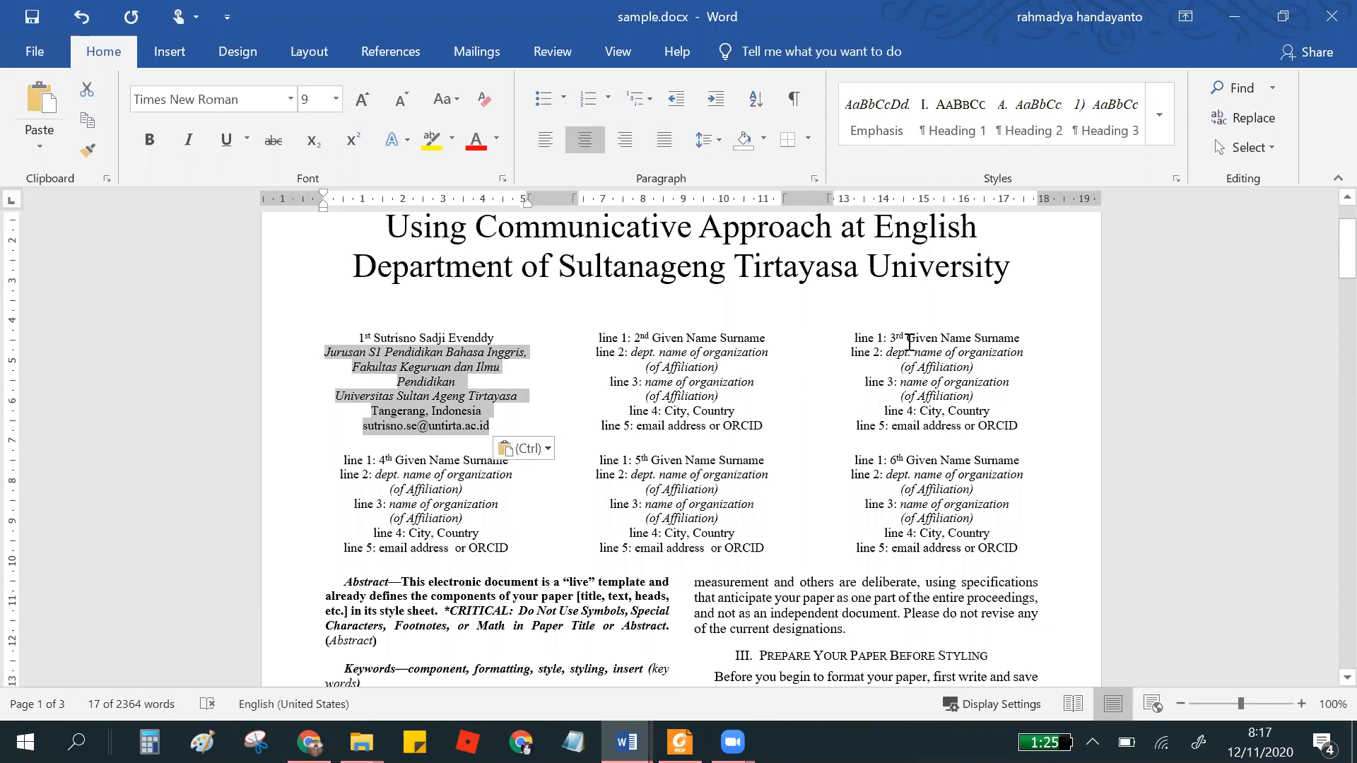
- Delete the entire sixth author placeholder block
triple_click(1045, 548)
left_click_drag(591, 528, 848, 469)
key("Delete")
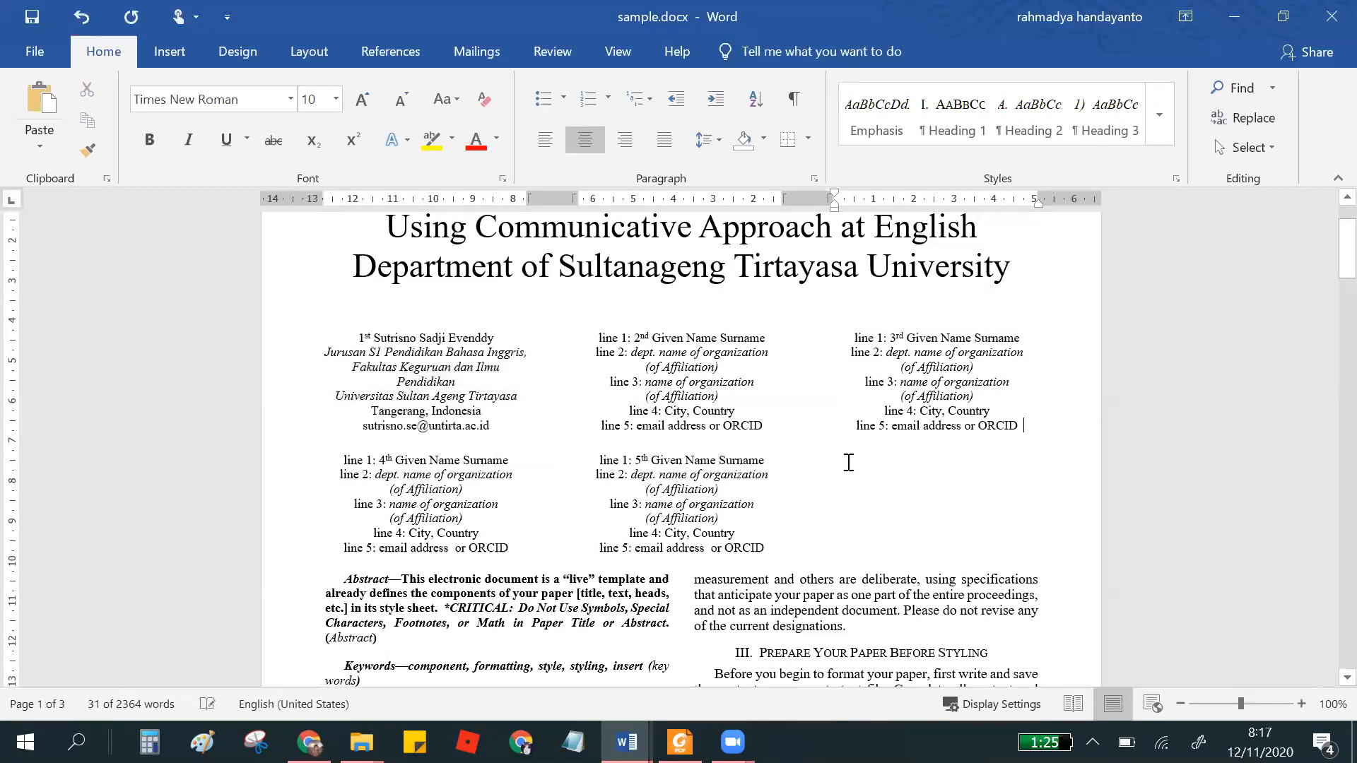
- Delete the fifth author placeholder block, undoing the extra deletion that pulls the third author block out of its column
left_click_drag(773, 549, 593, 461)
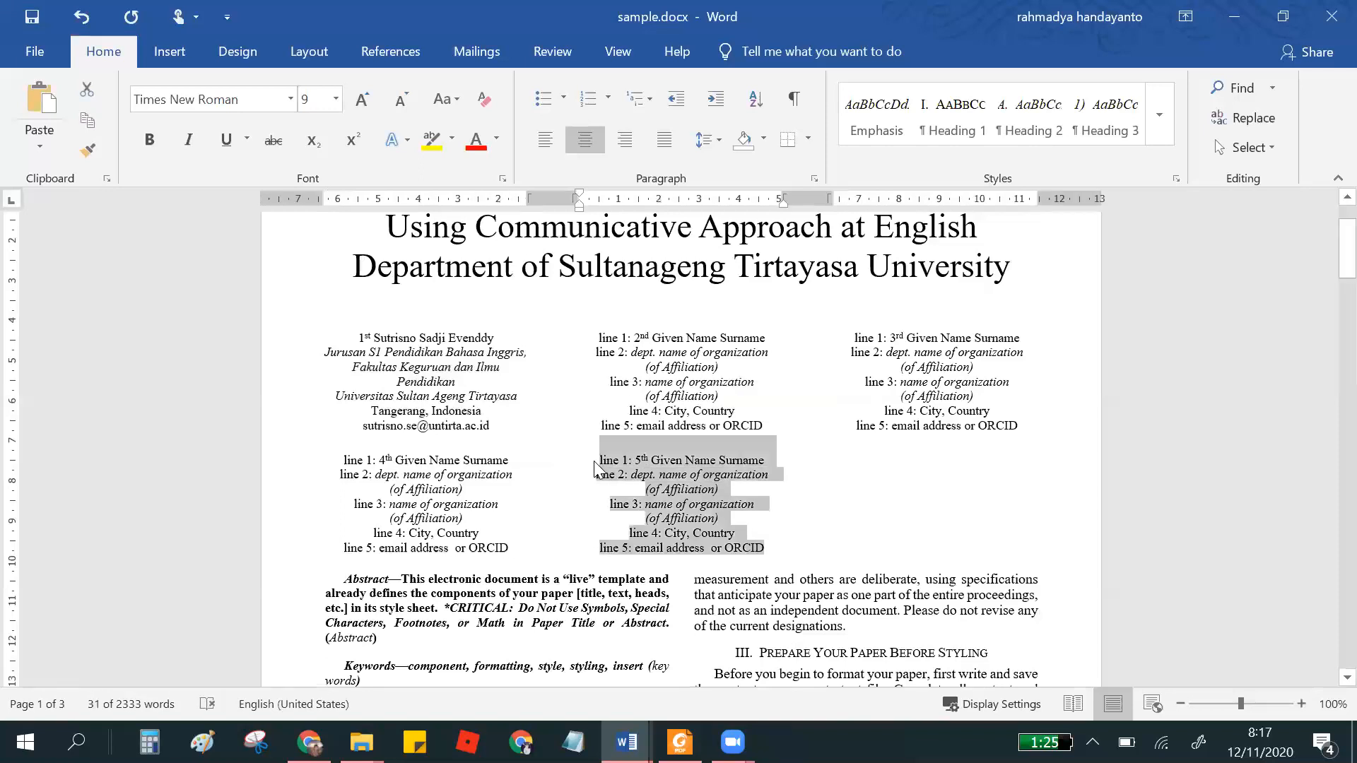
key("Delete")
type("l")
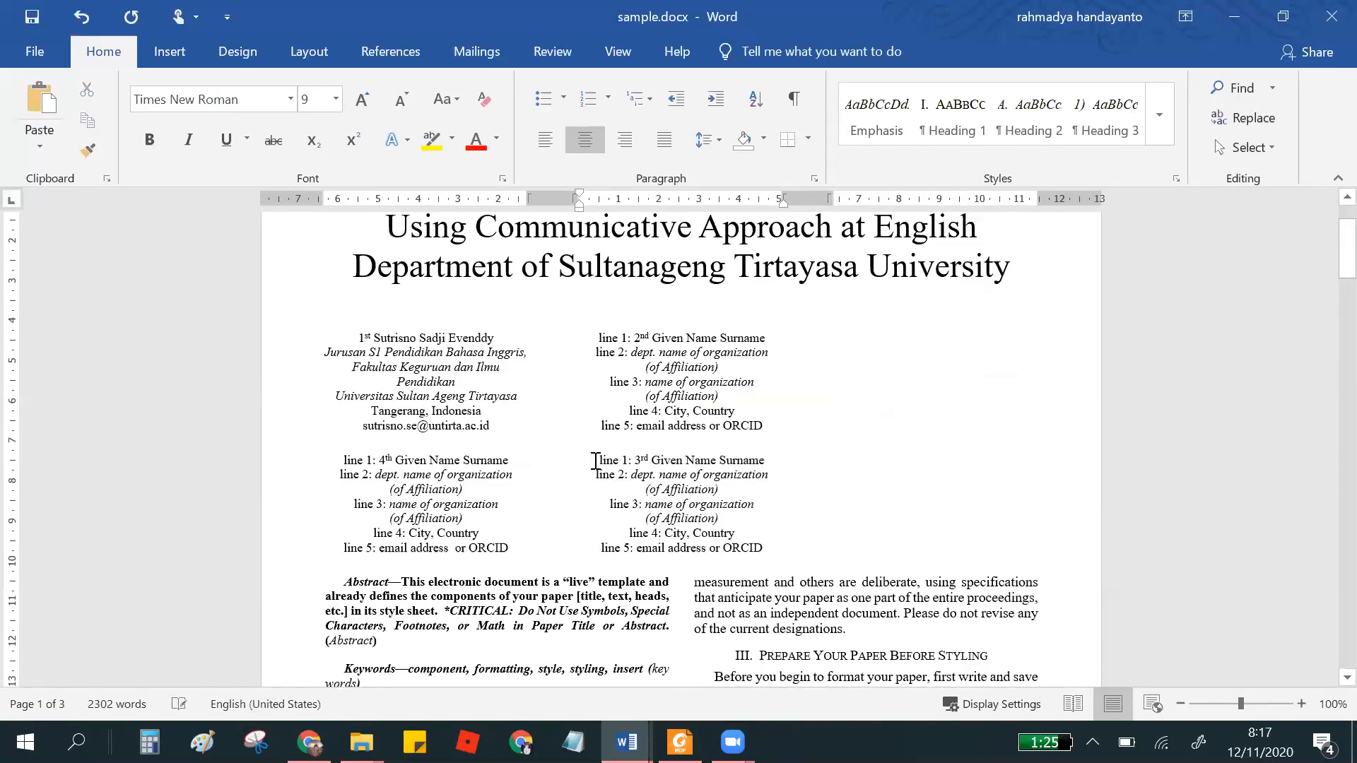
key("ctrl+z")
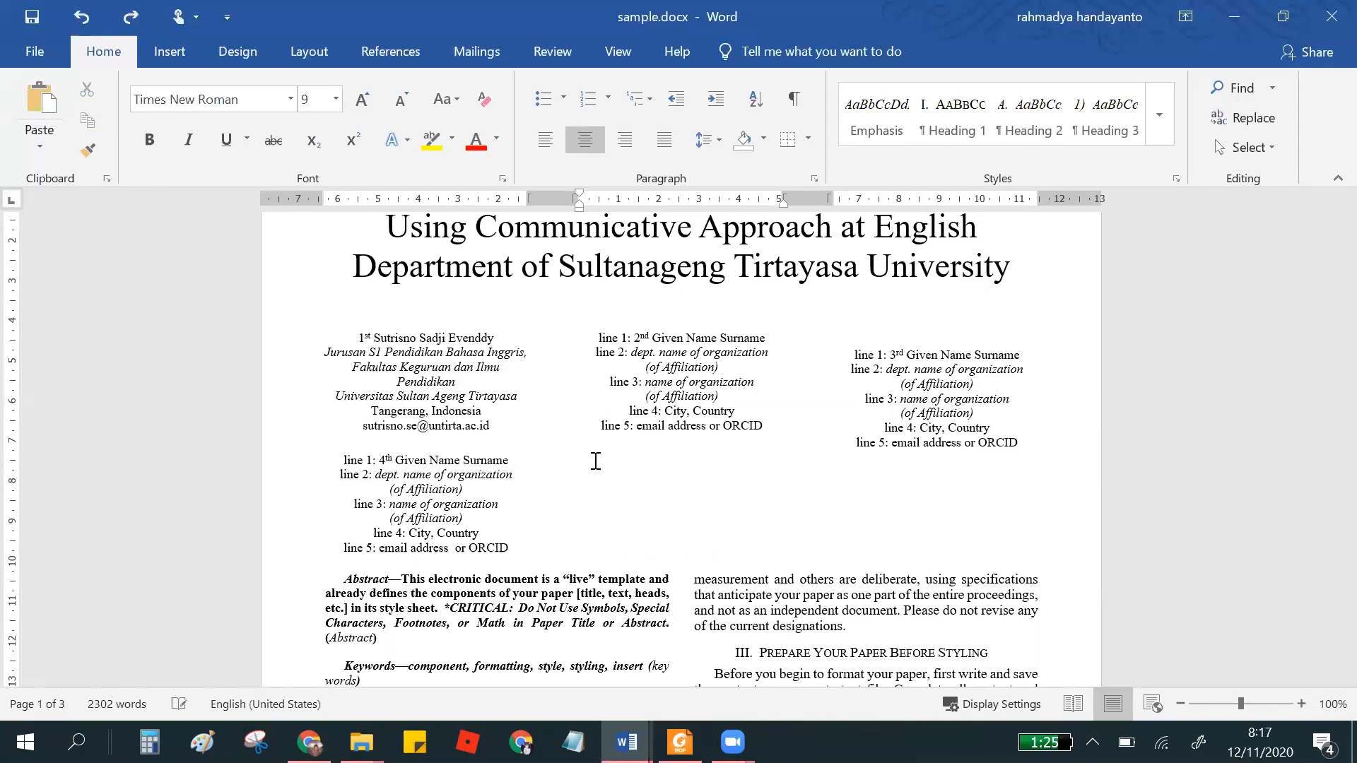
left_click(780, 470)
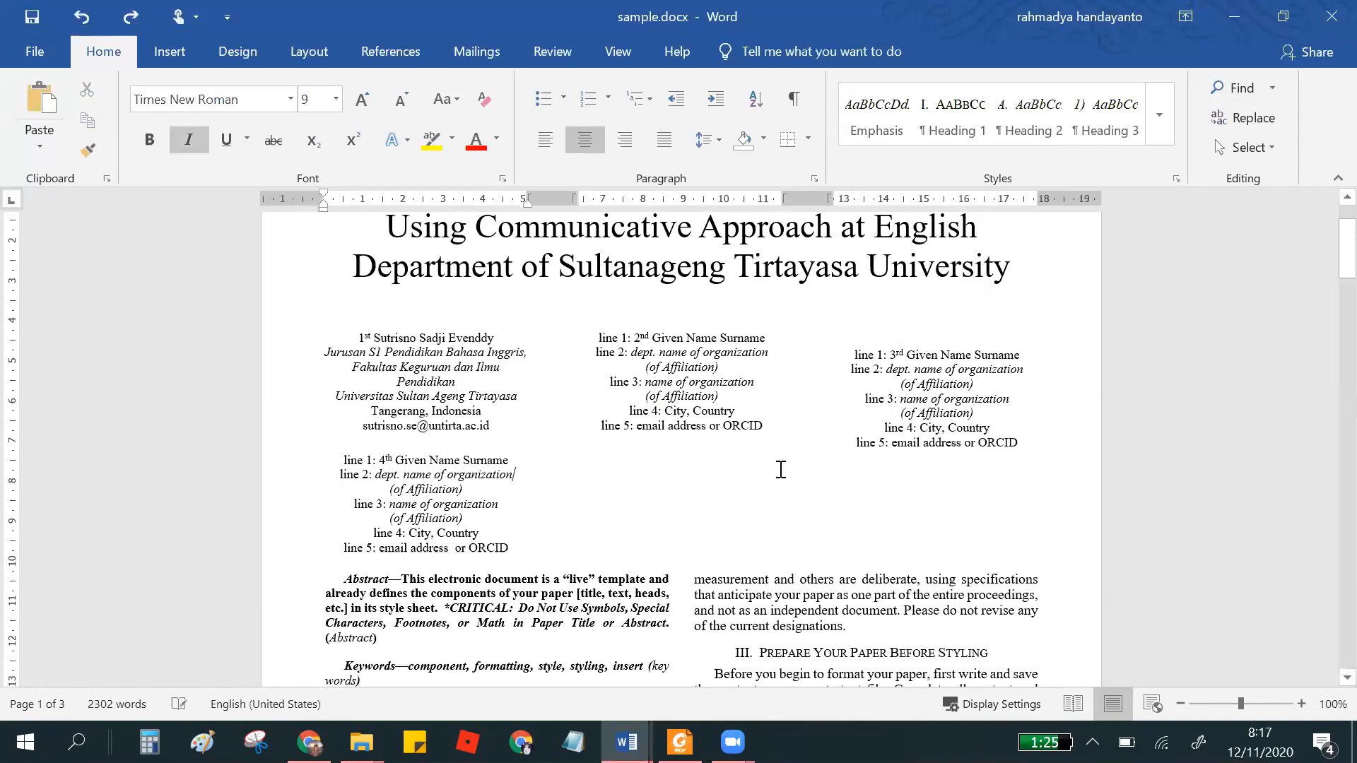
- Delete the entire fourth author placeholder block below the first author's details
left_click_drag(524, 547, 320, 471)
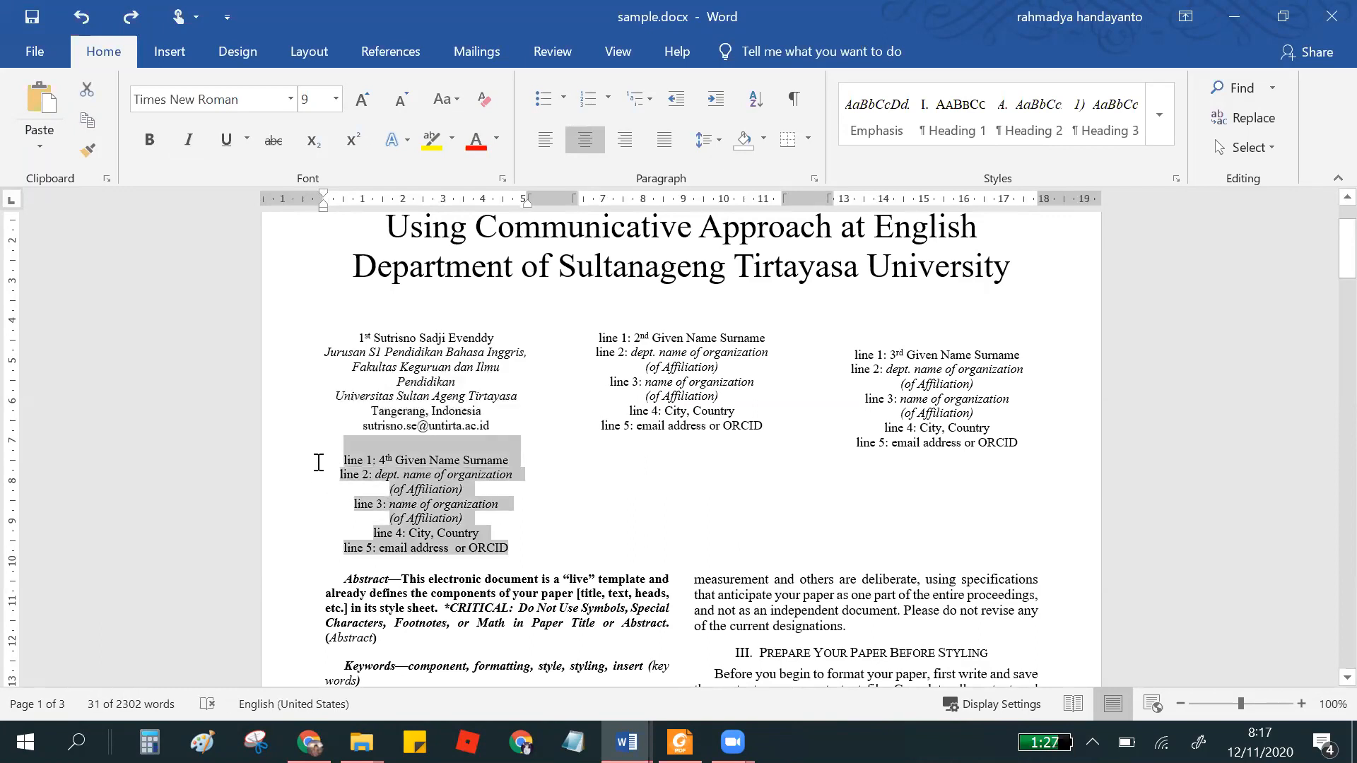
key("shift+Down")
key("shift+Left")
key("shift+Left")
key("shift+Left")
key("shift+Left")
key("shift+Left")
key("shift+Left")
key("shift+Left")
key("shift+Left")
key("shift+Left")
key("shift+Left")
key("shift+Left")
key("shift+Left")
key("shift+Left")
key("shift+Left")
key("shift+Left")
key("shift+Left")
key("shift+Left")
key("shift+Left")
key("shift+Left")
key("shift+Left")
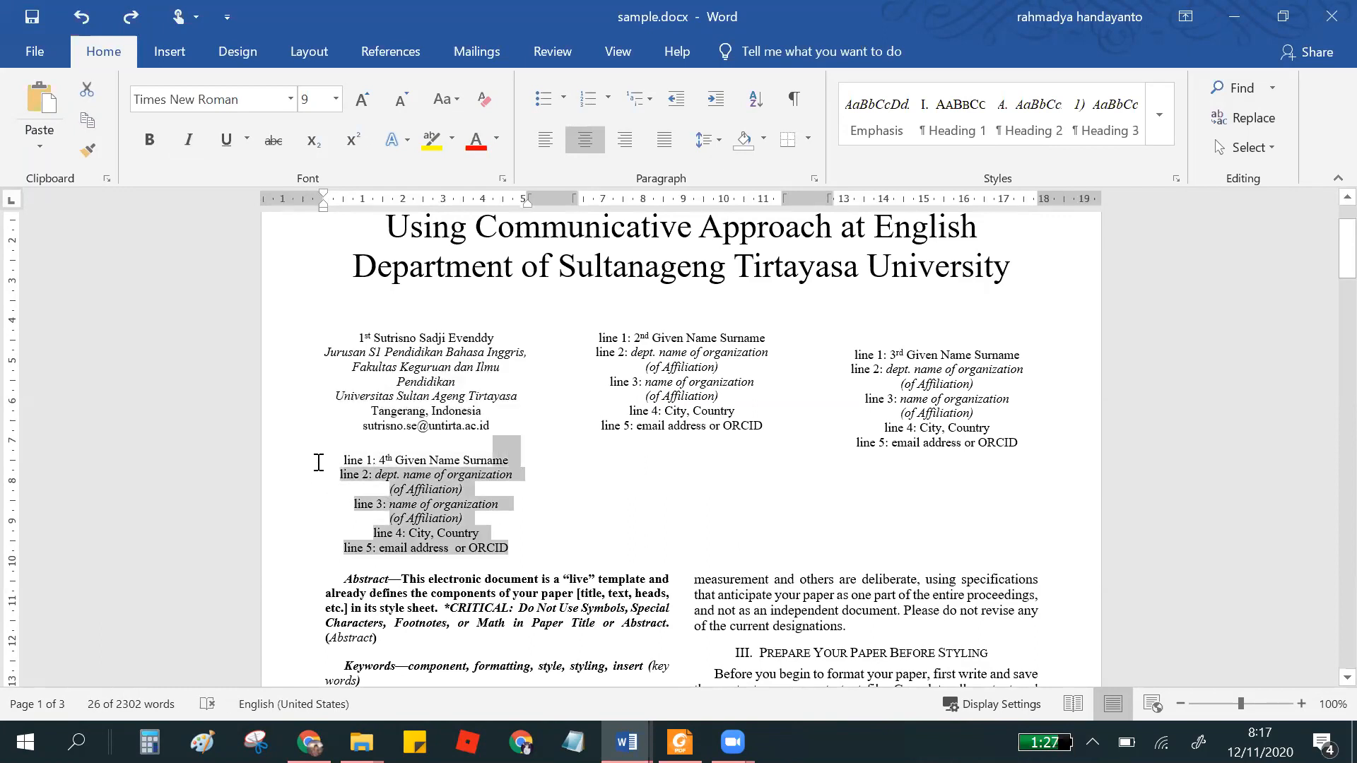
key("shift+Left")
key("shift+Left")
key("shift+Left")
key("shift+Left")
key("shift+Left")
key("shift+Left")
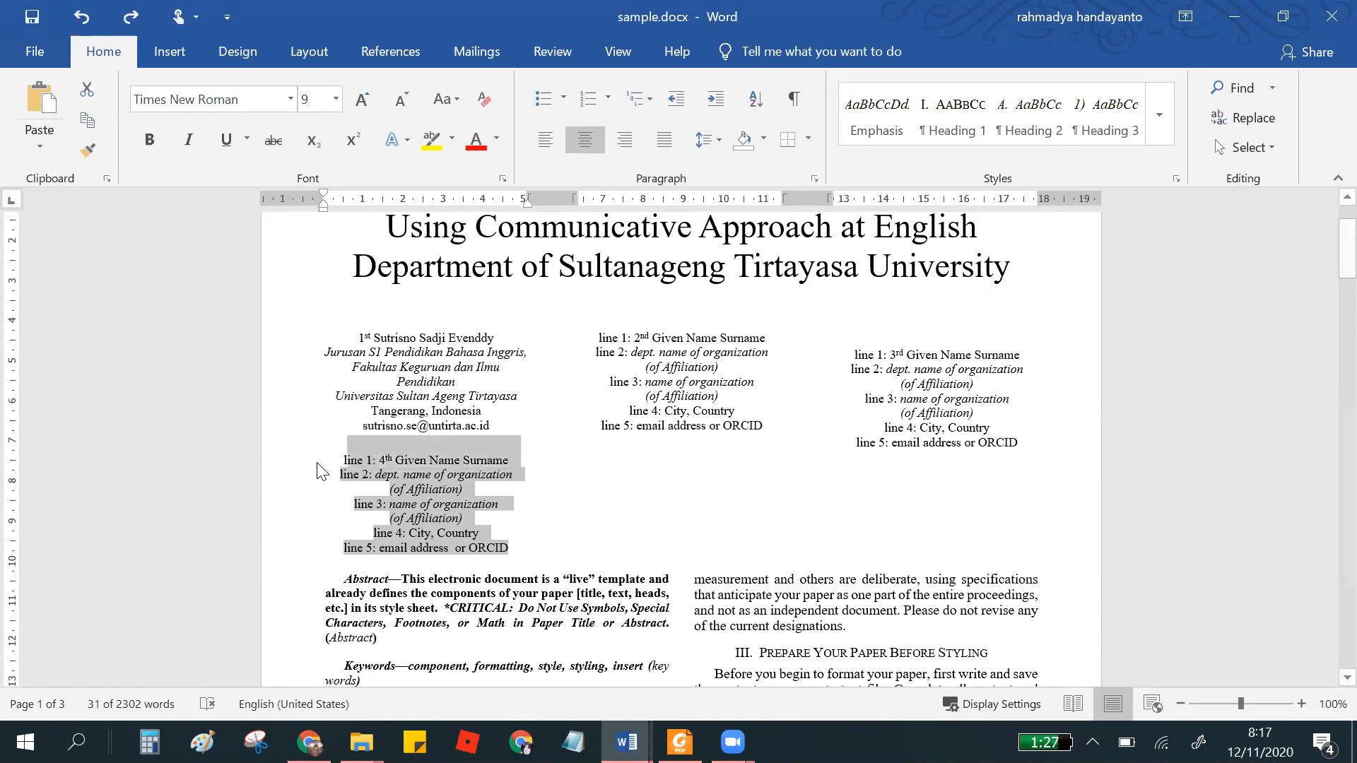
key("Delete")
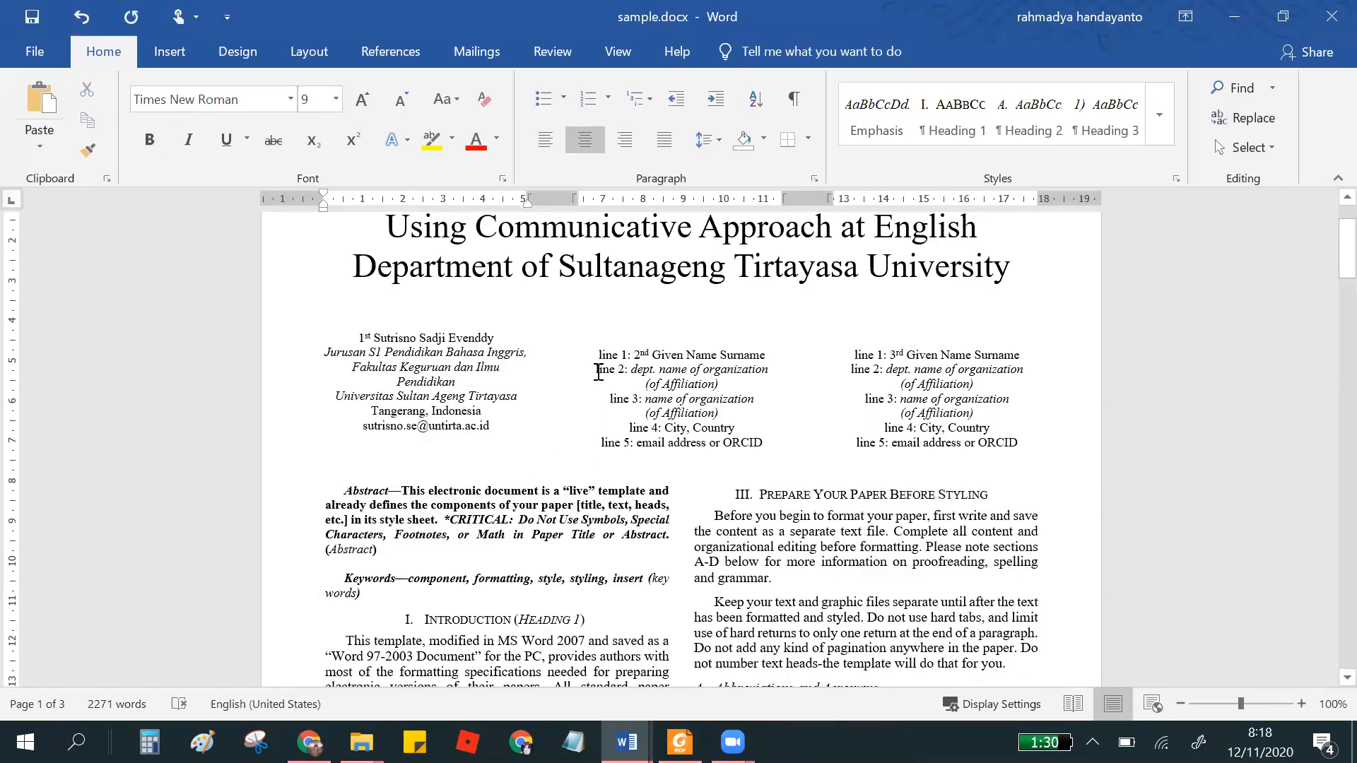
left_click(781, 331)
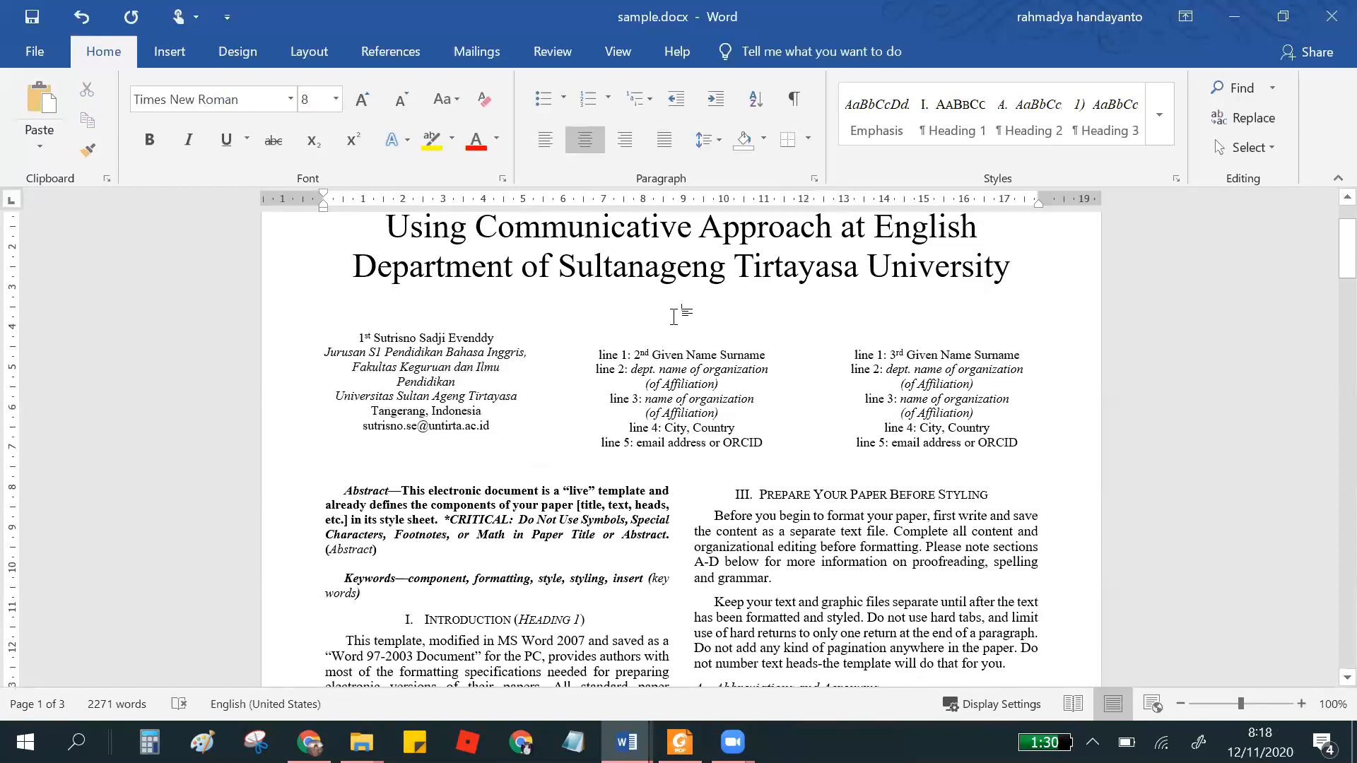
left_click(594, 350)
key("ctrl+j")
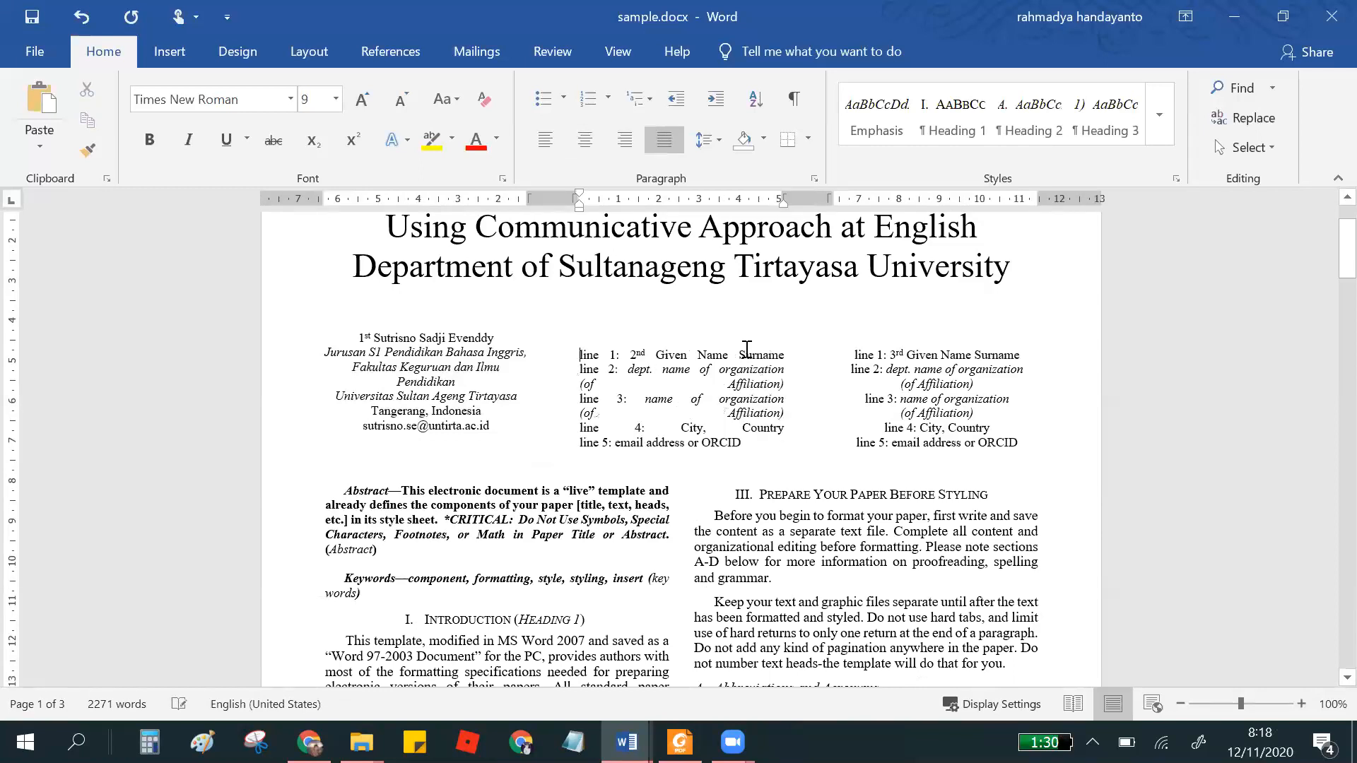
key("BackSpace")
key("ctrl+z")
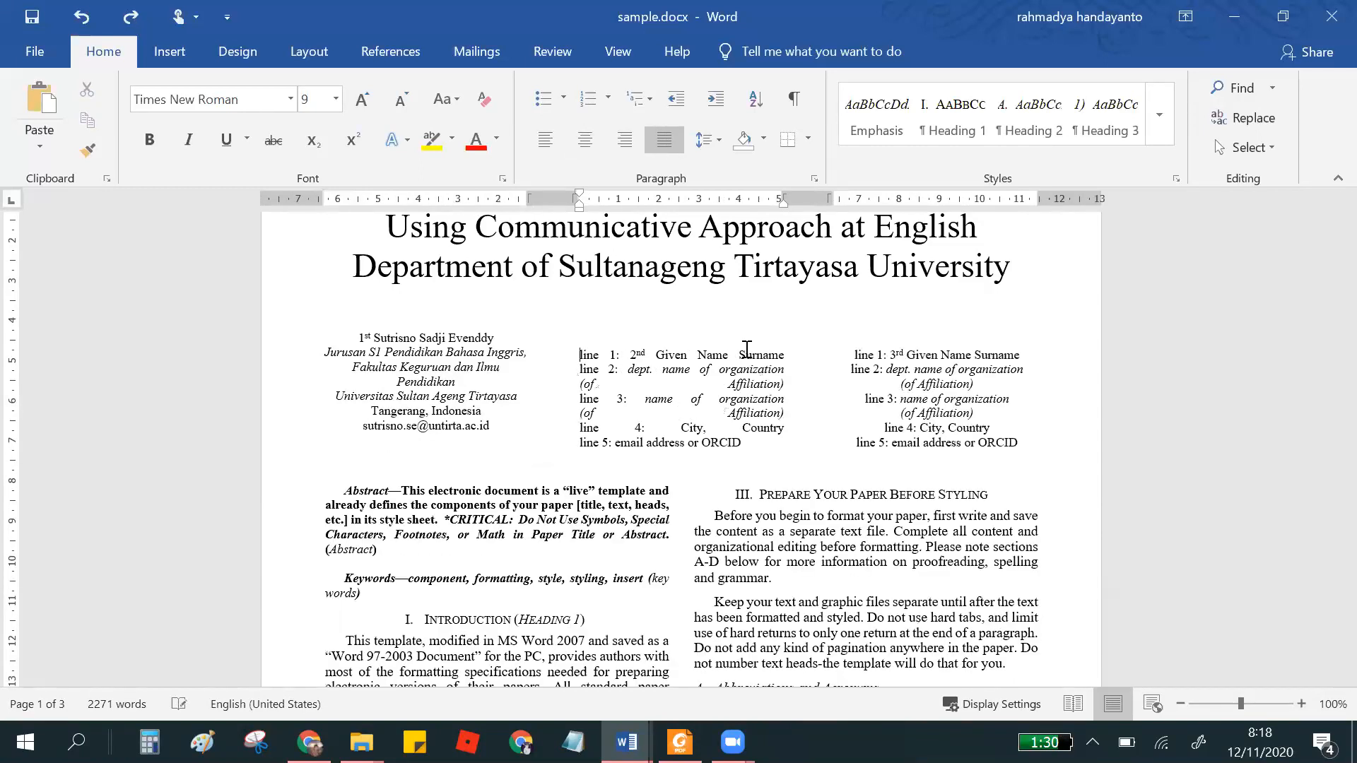
key("ctrl+z")
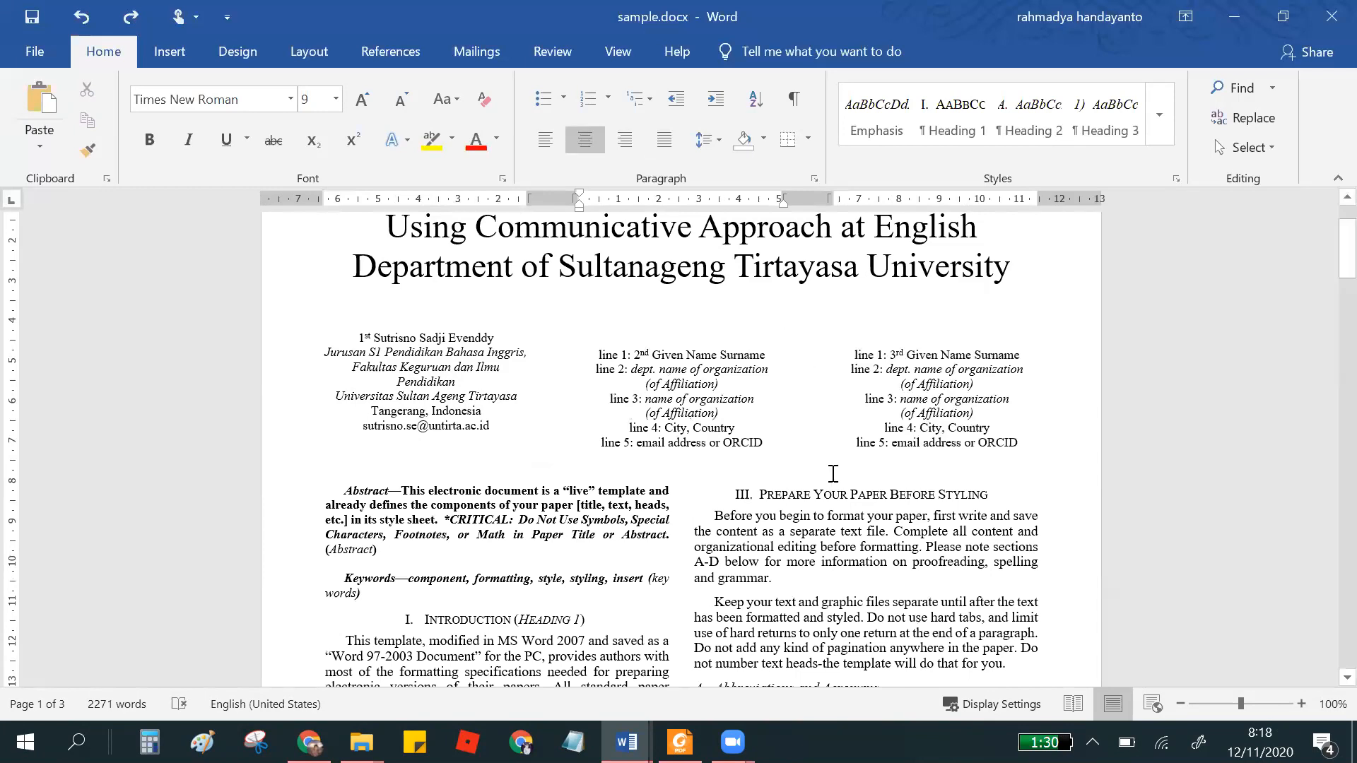
- Remove the leftover blank lines after the first and second author blocks so all three blocks align at the same height
left_click(475, 449)
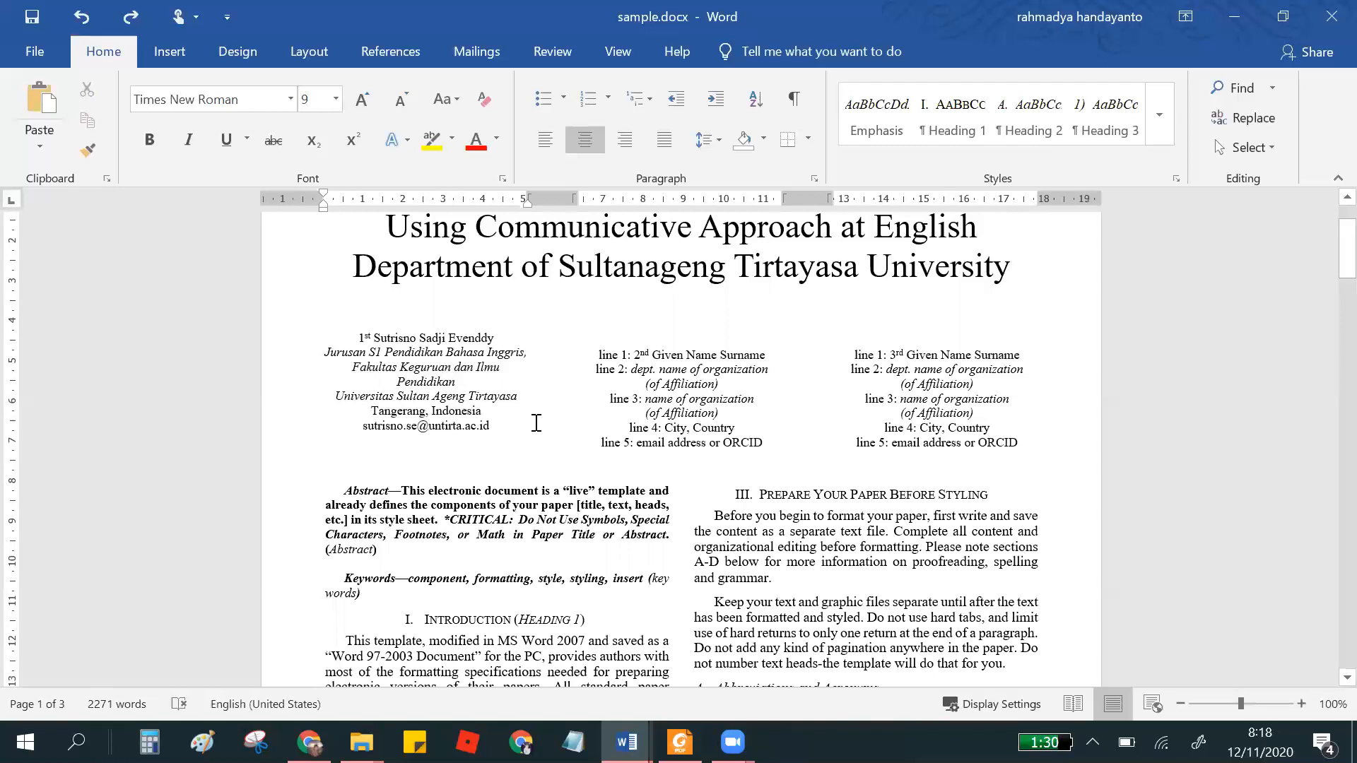
key("Delete")
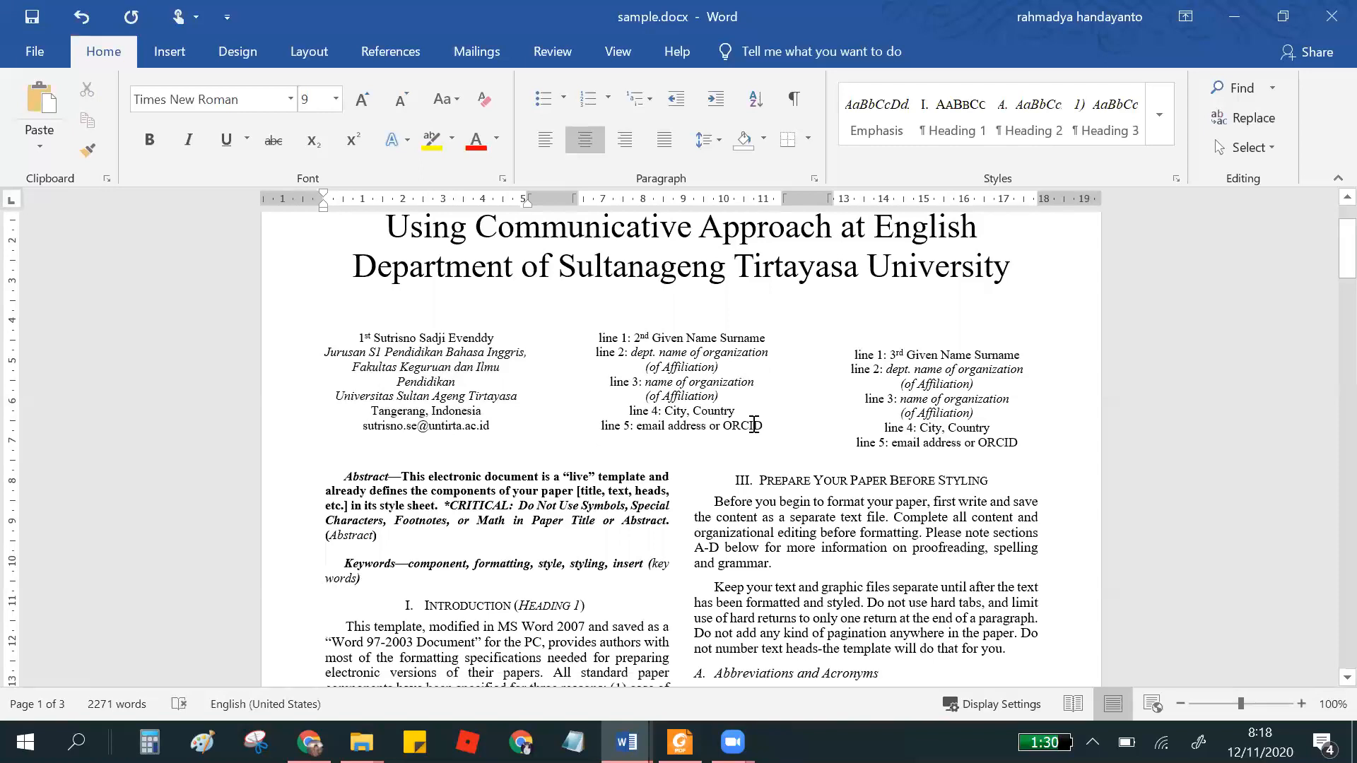
left_click(802, 423)
key("Delete")
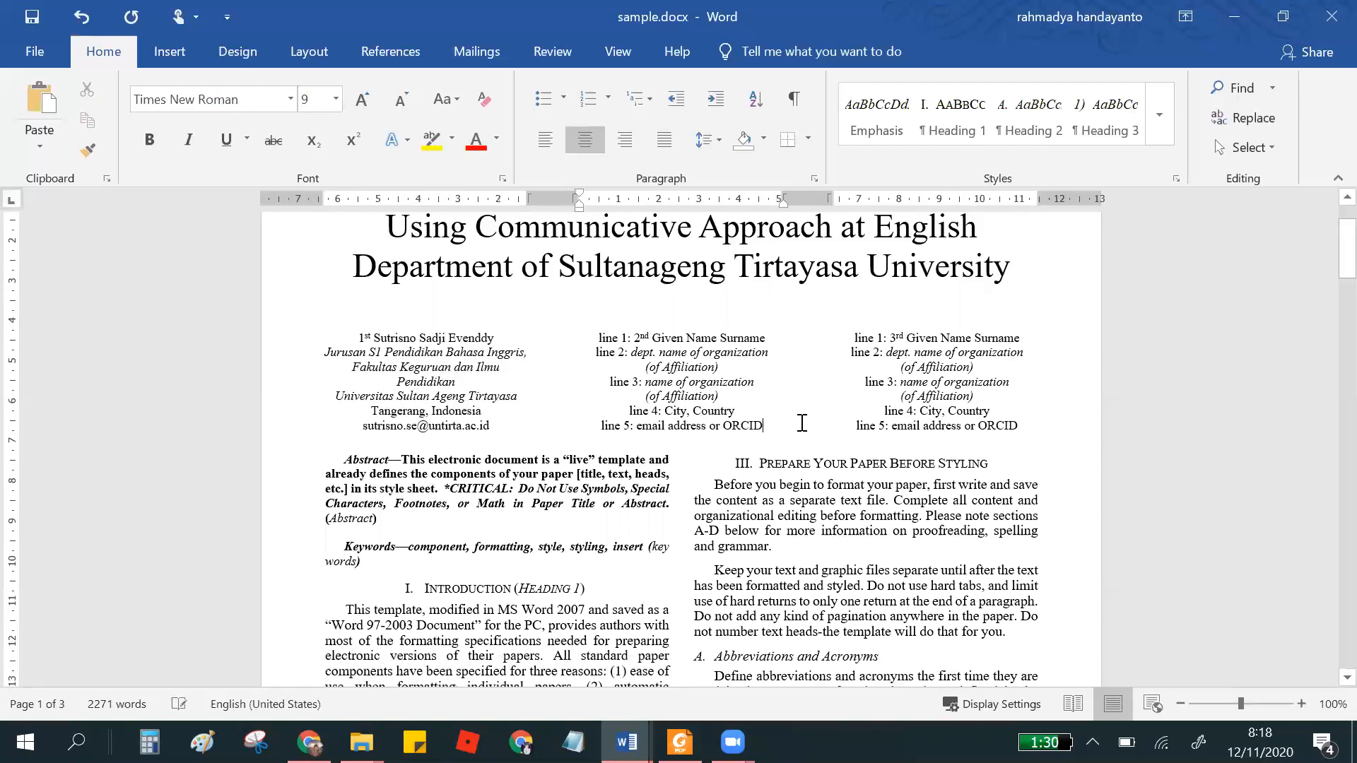
- Switch to document.pdf in Foxit Reader and copy the full abstract paragraph, without the heading or the keywords line
scroll(652, 473, "up", 3)
scroll(515, 386, "down", 6)
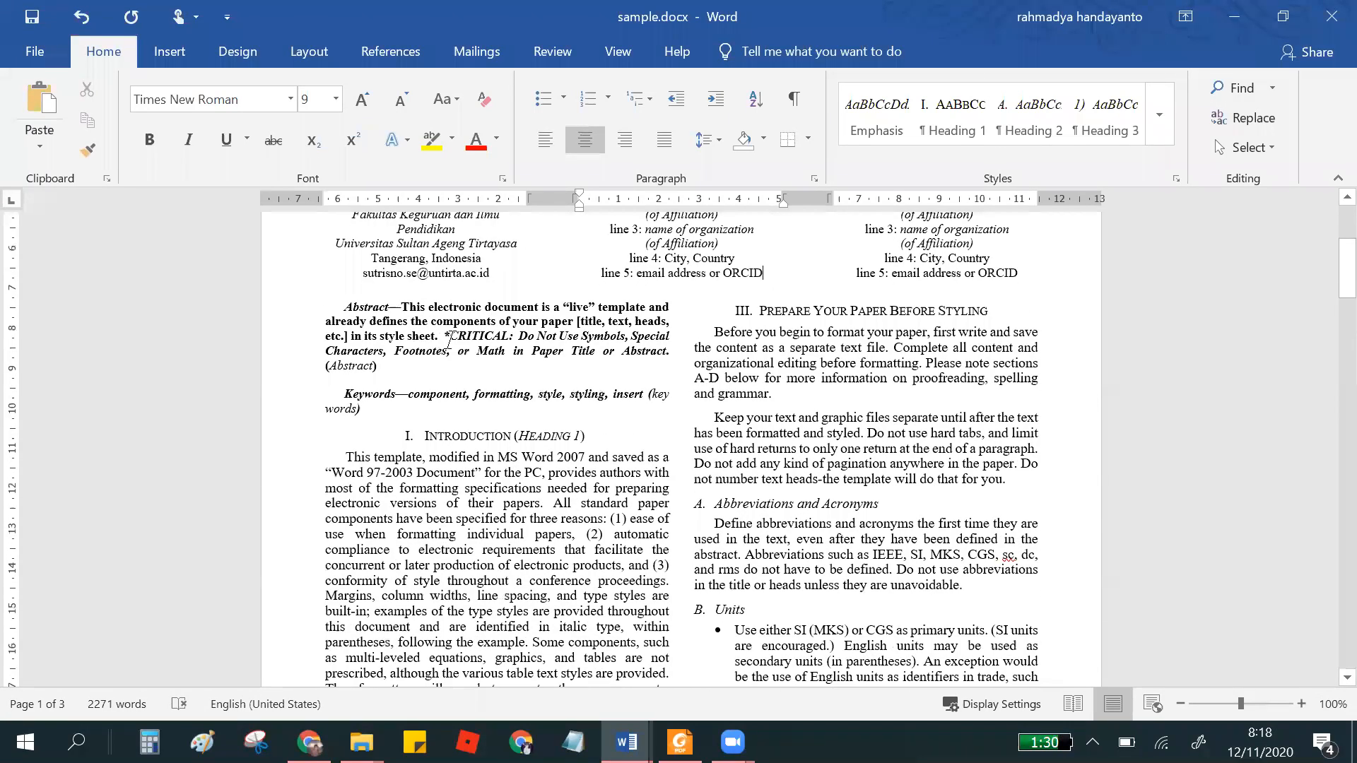
key("alt+Tab")
scroll(460, 332, "down", 10)
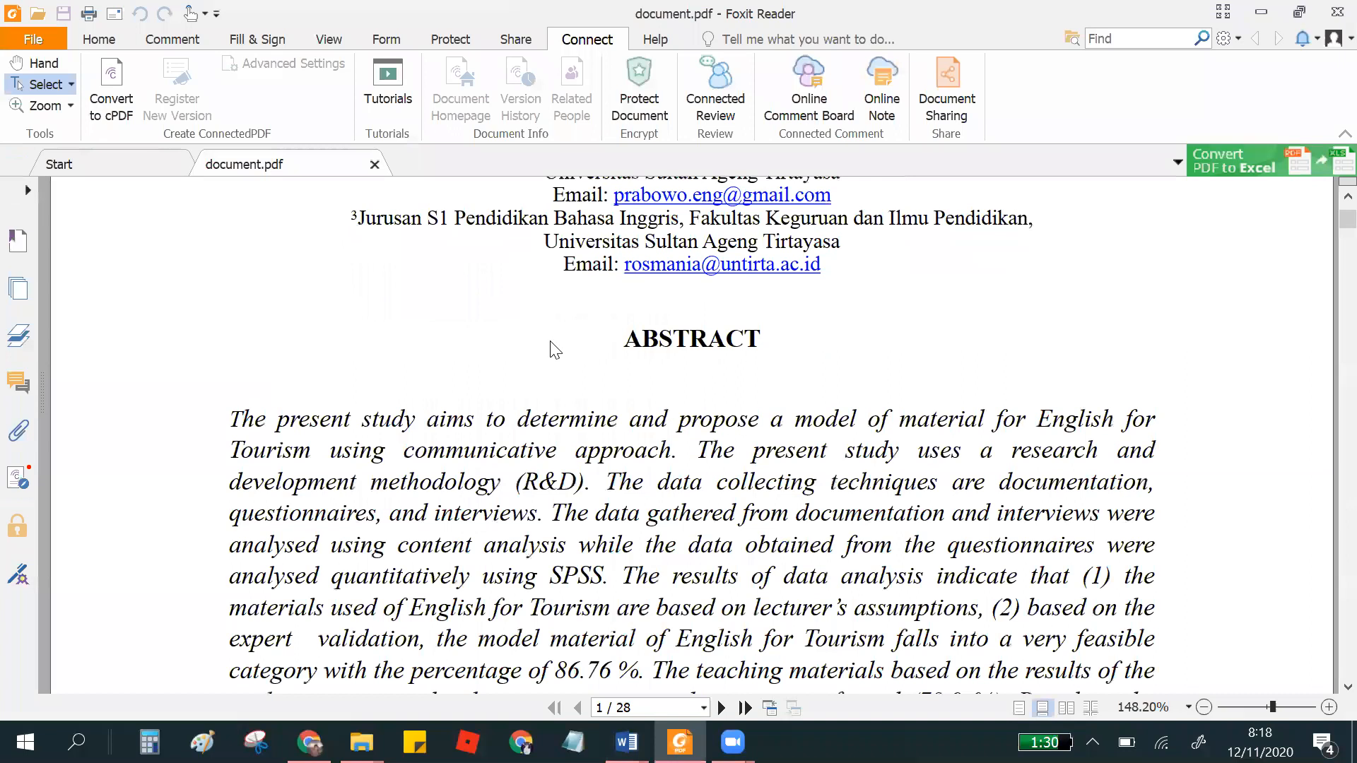
scroll(242, 205, "down", 1)
left_click_drag(232, 206, 732, 585)
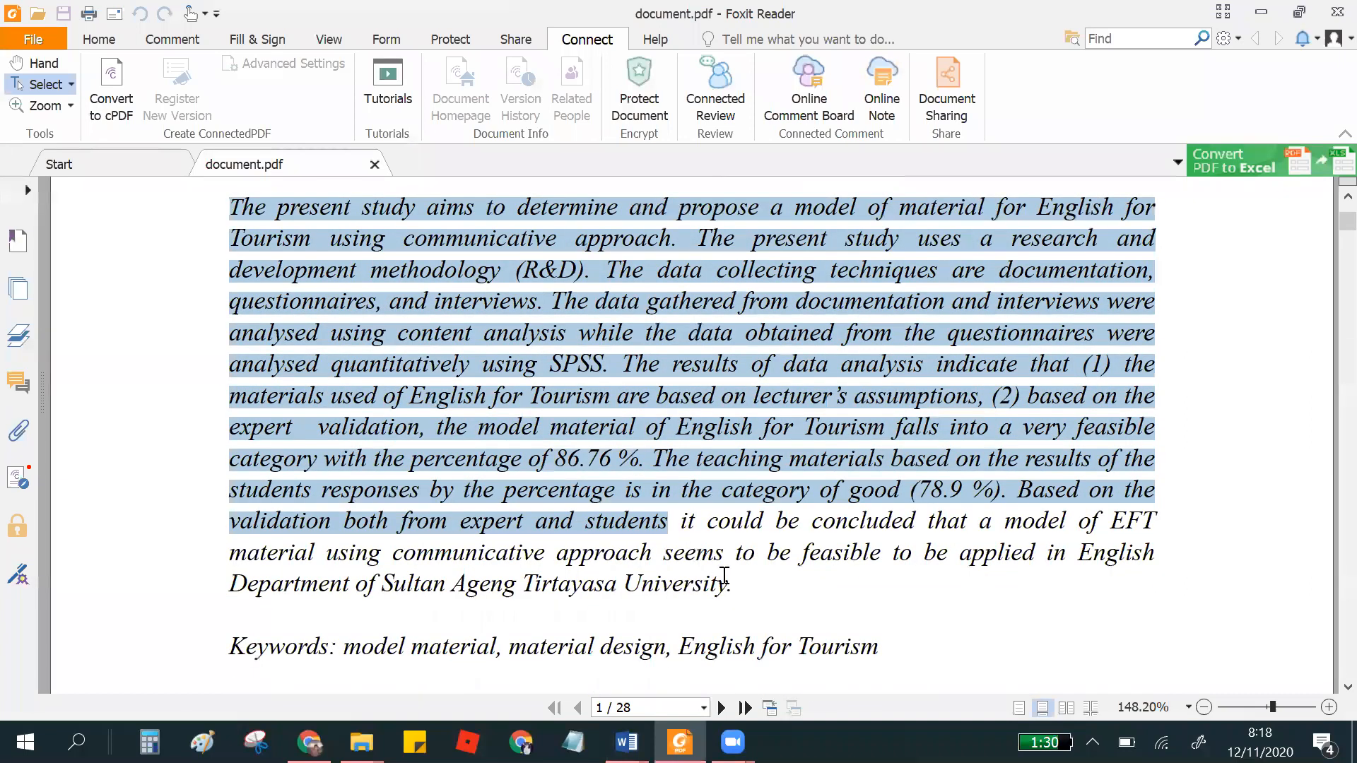
right_click(640, 332)
left_click(673, 344)
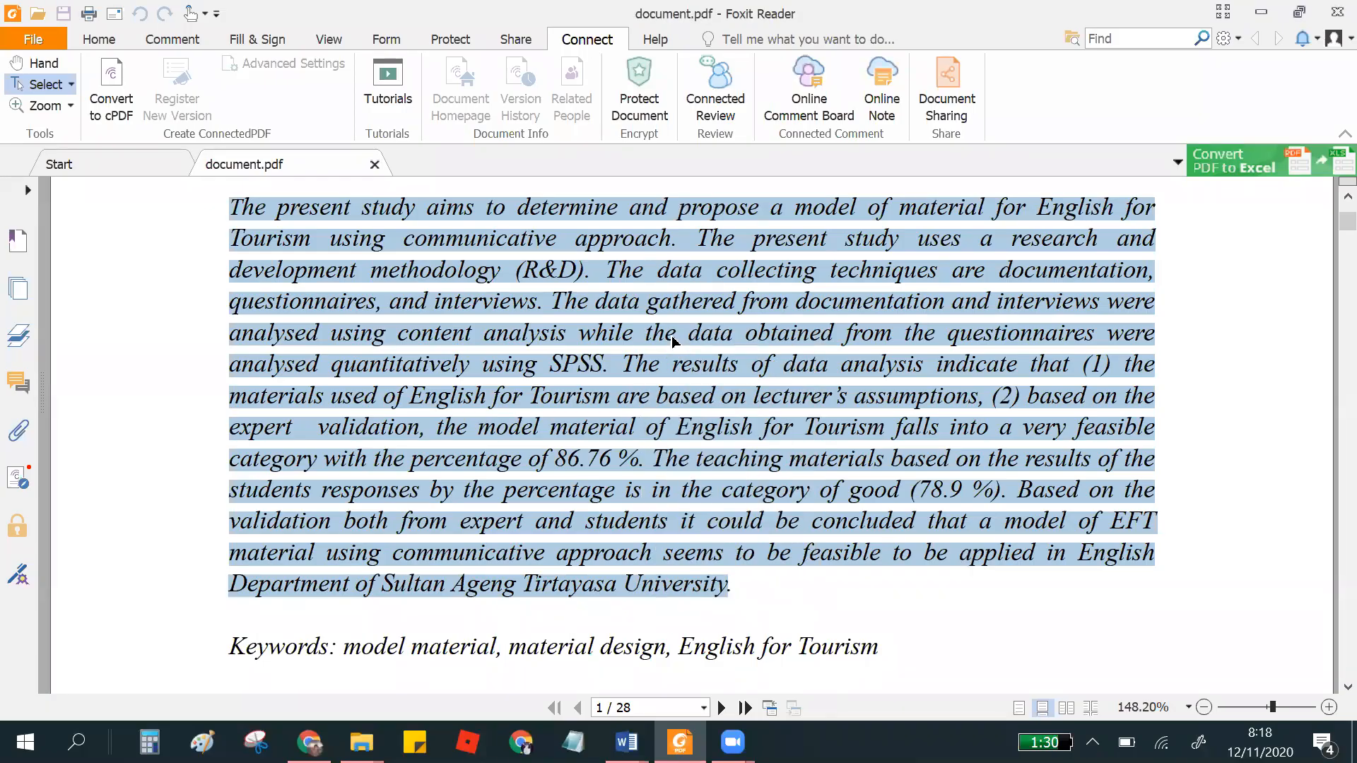
- Switch to sample.docx in Word and replace the template's abstract text after "Abstract—" with the copied abstract as plain text
key("alt+Tab")
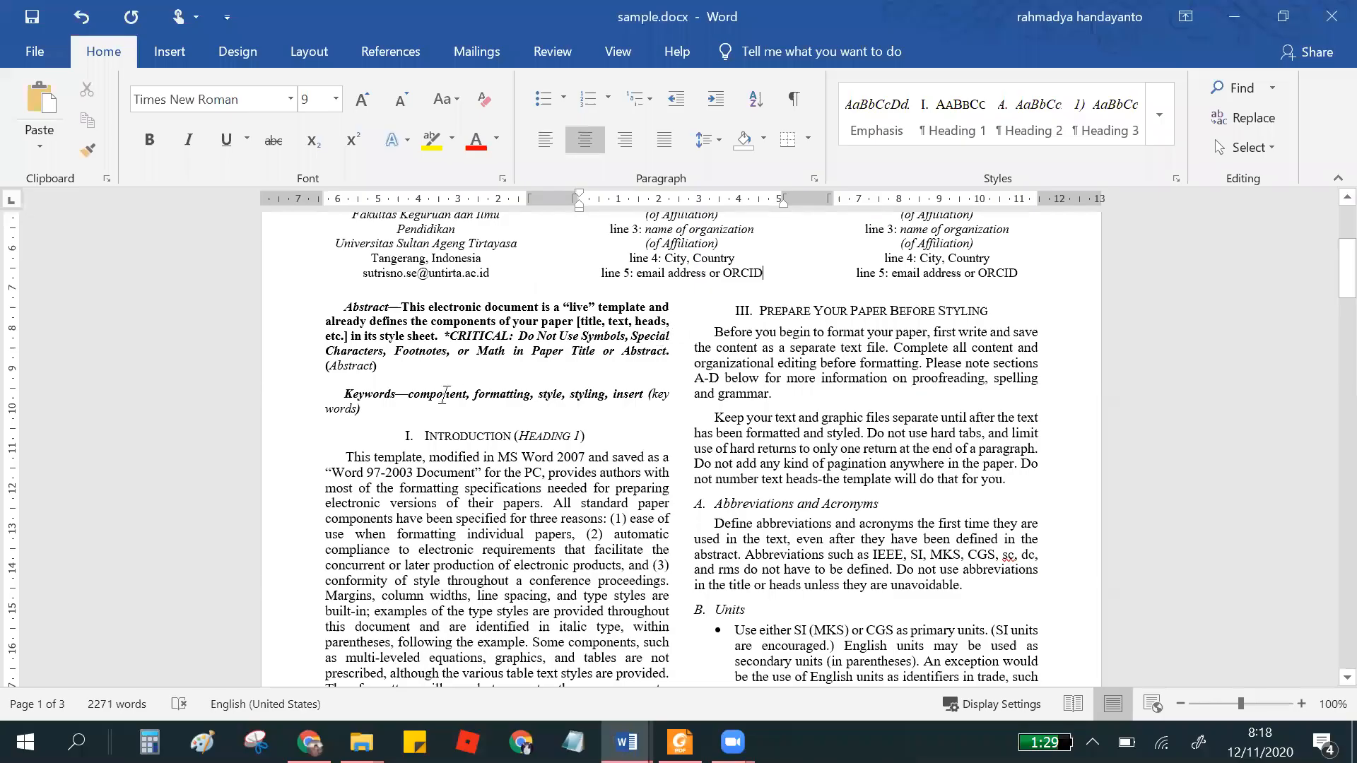
left_click_drag(401, 307, 677, 346)
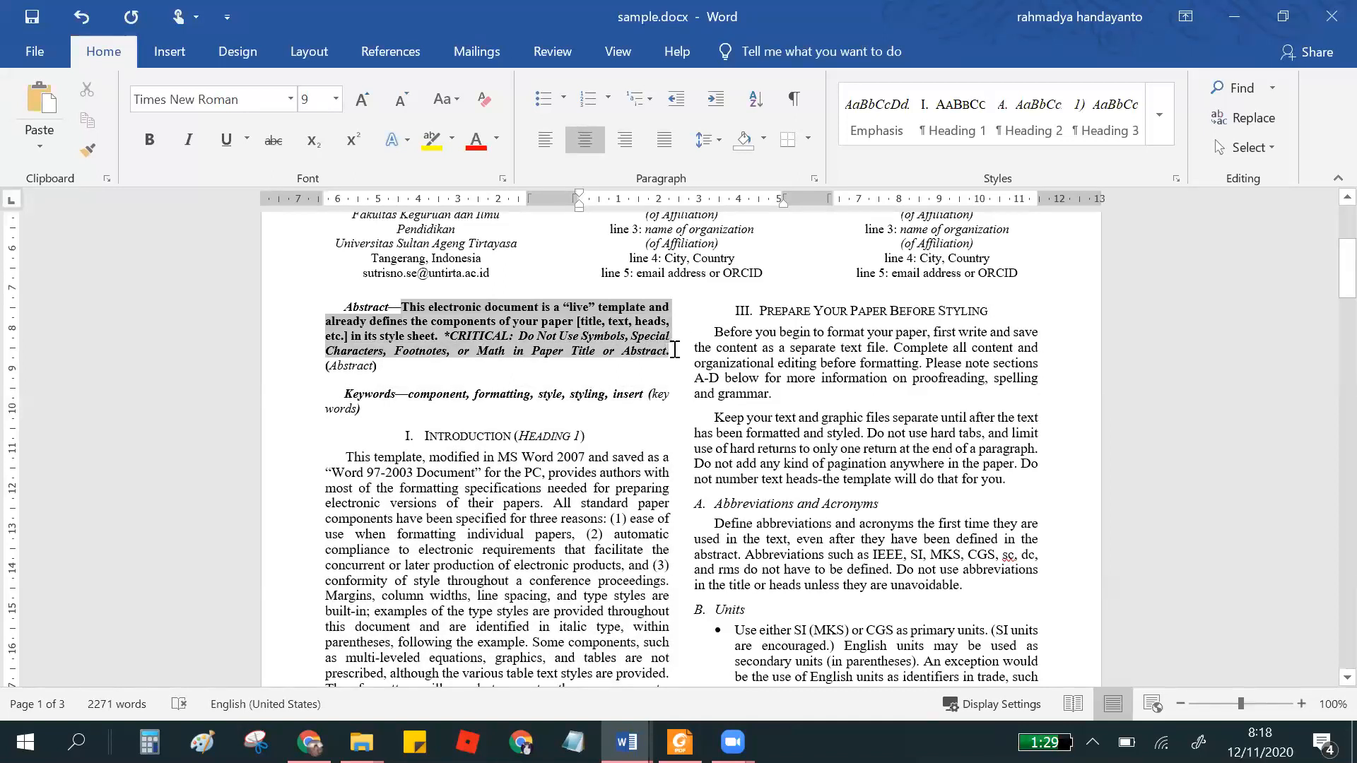
right_click(583, 327)
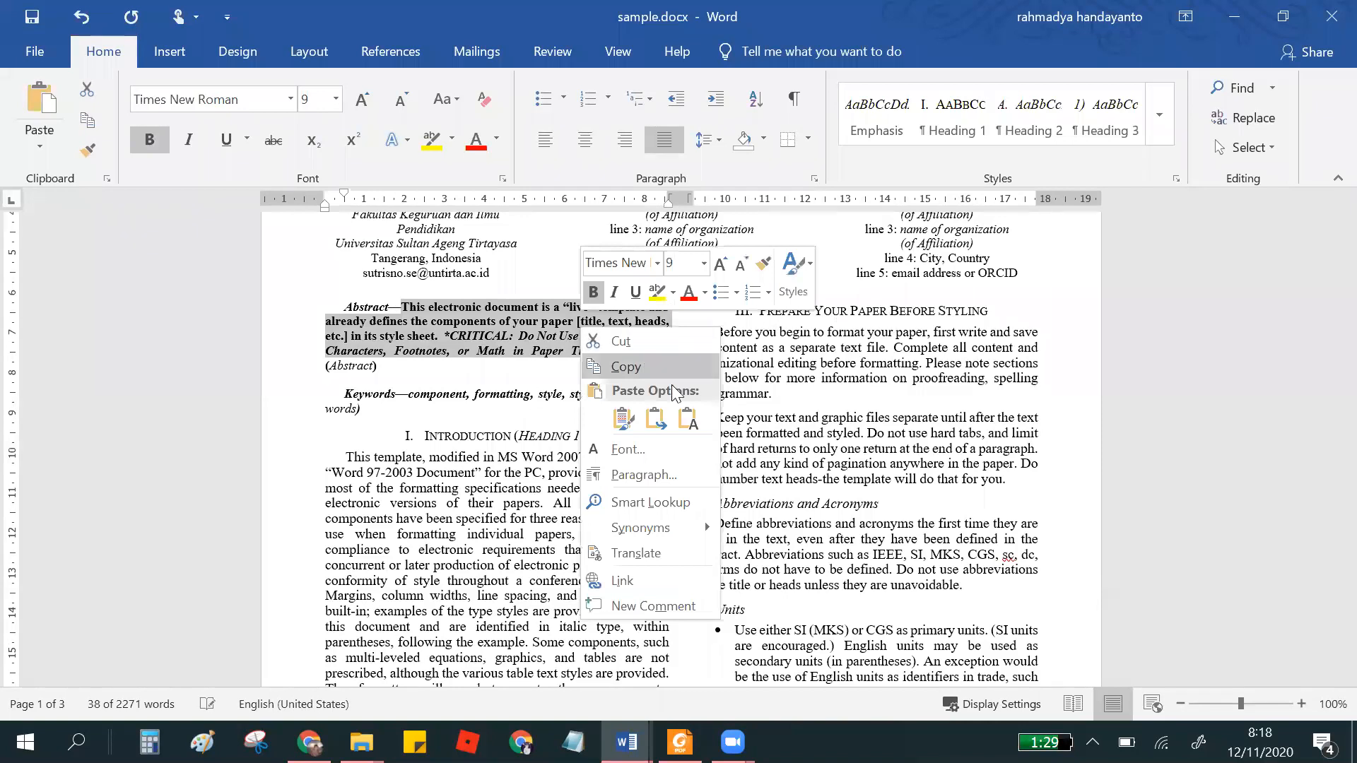
left_click(688, 418)
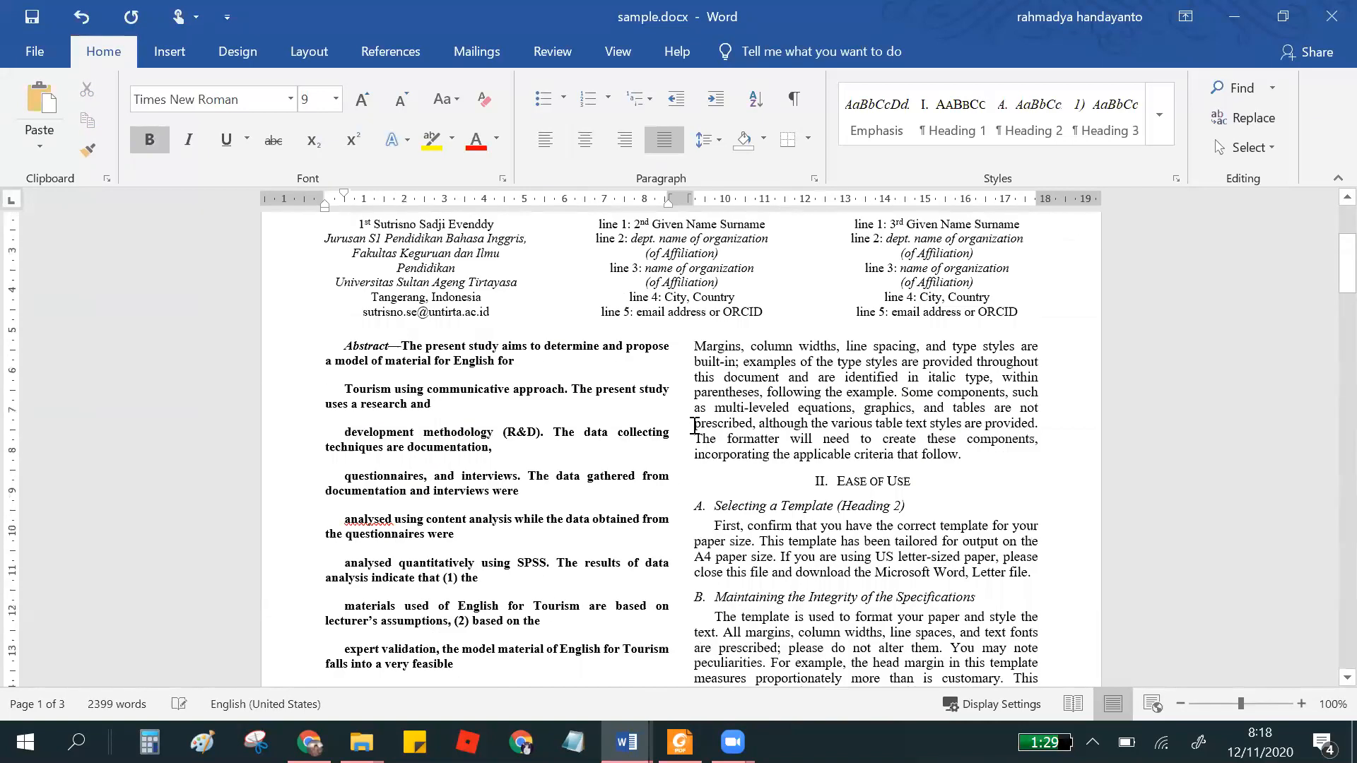
scroll(693, 425, "up", 1)
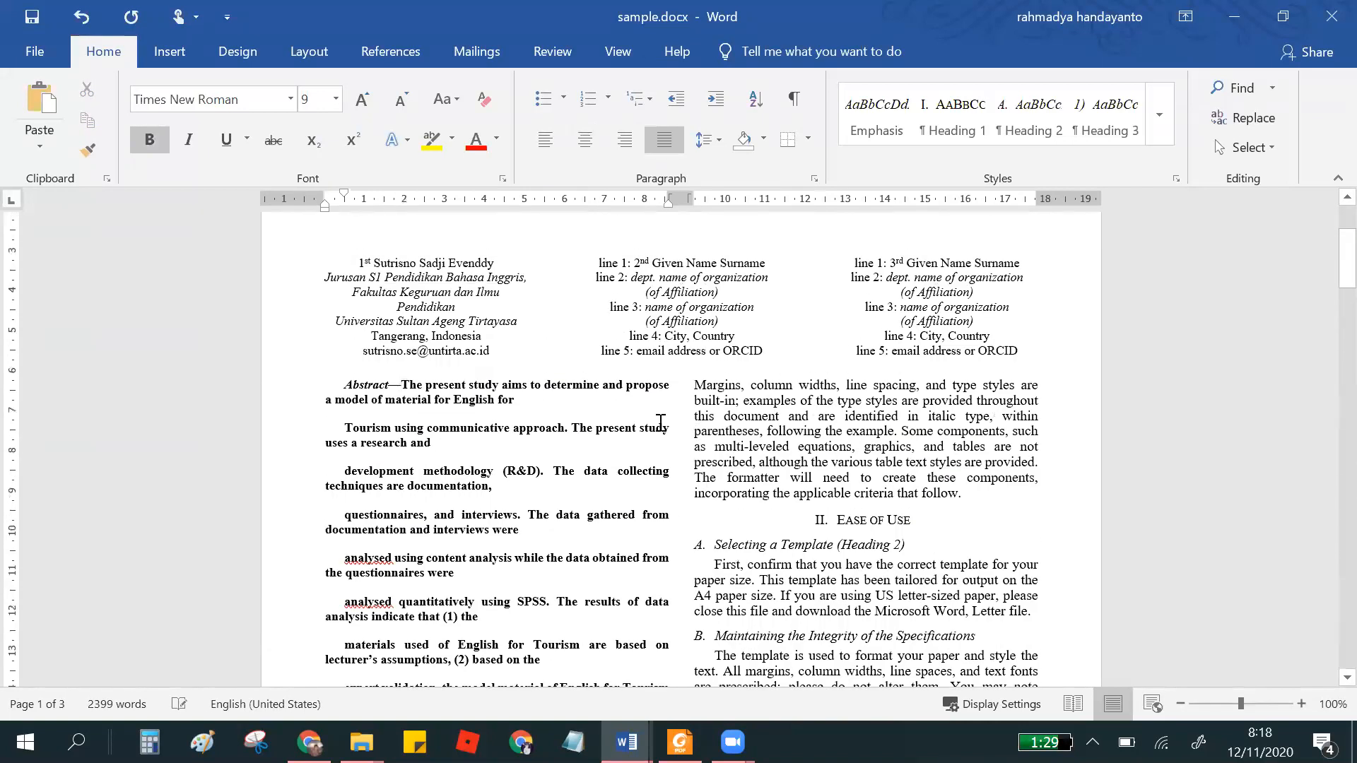
- Remove the paragraph breaks in the first half of the pasted abstract, joining the lines through the sentence about SPSS
left_click(506, 446)
key("Delete")
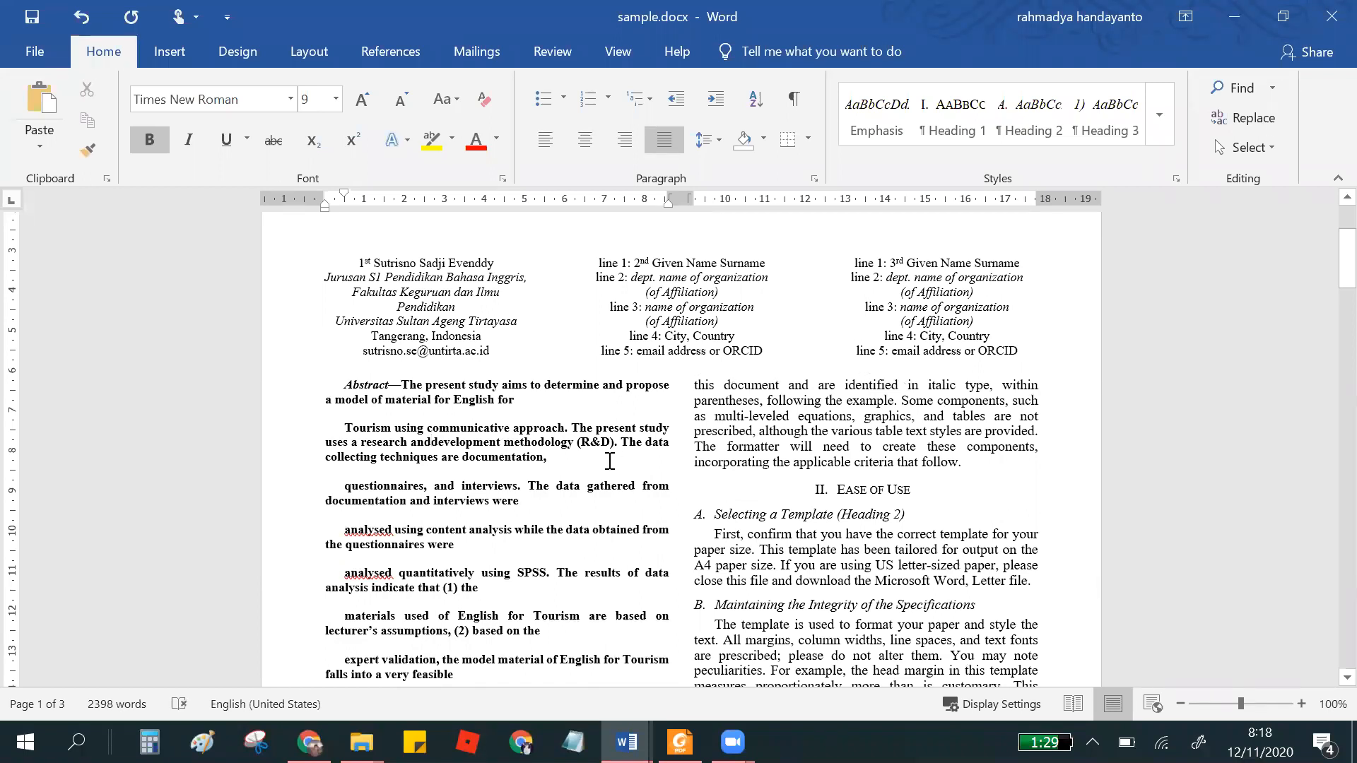
left_click(549, 397)
key("Delete")
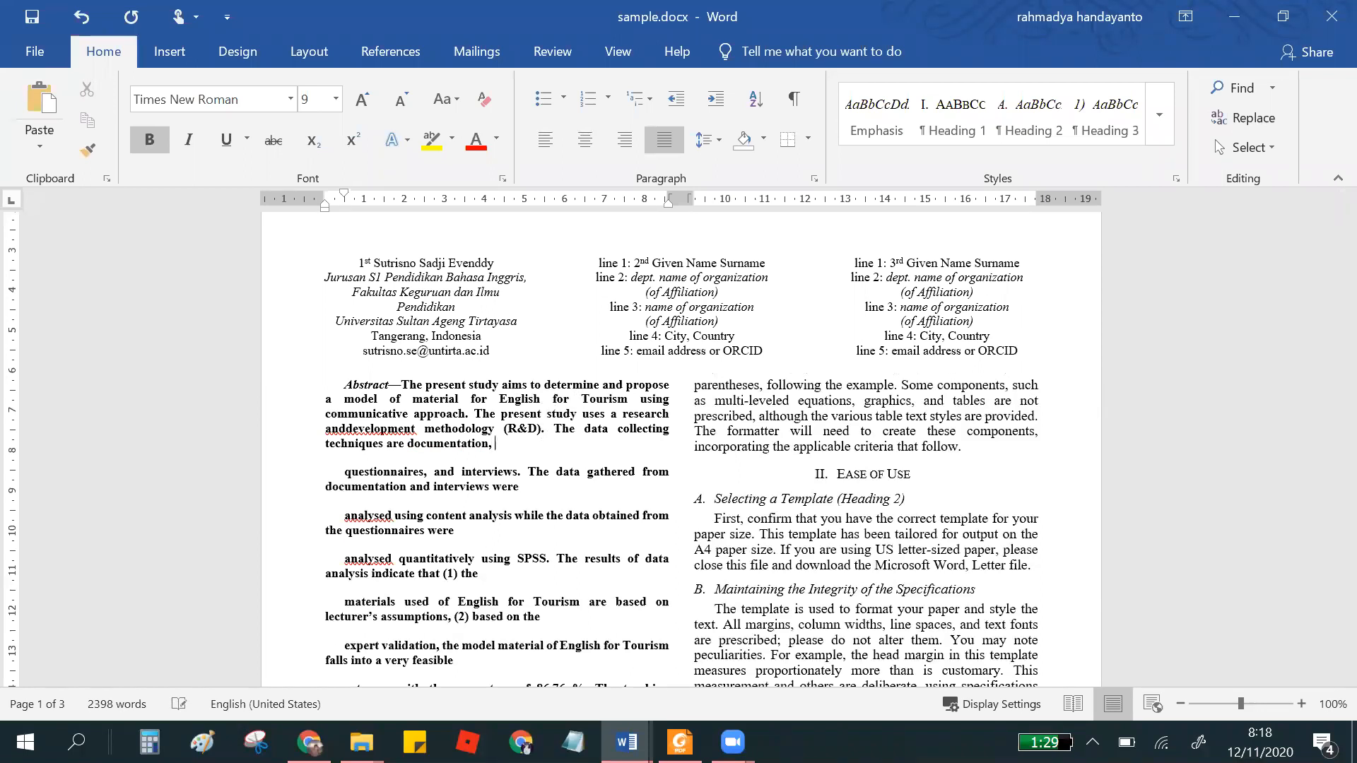
key("Delete")
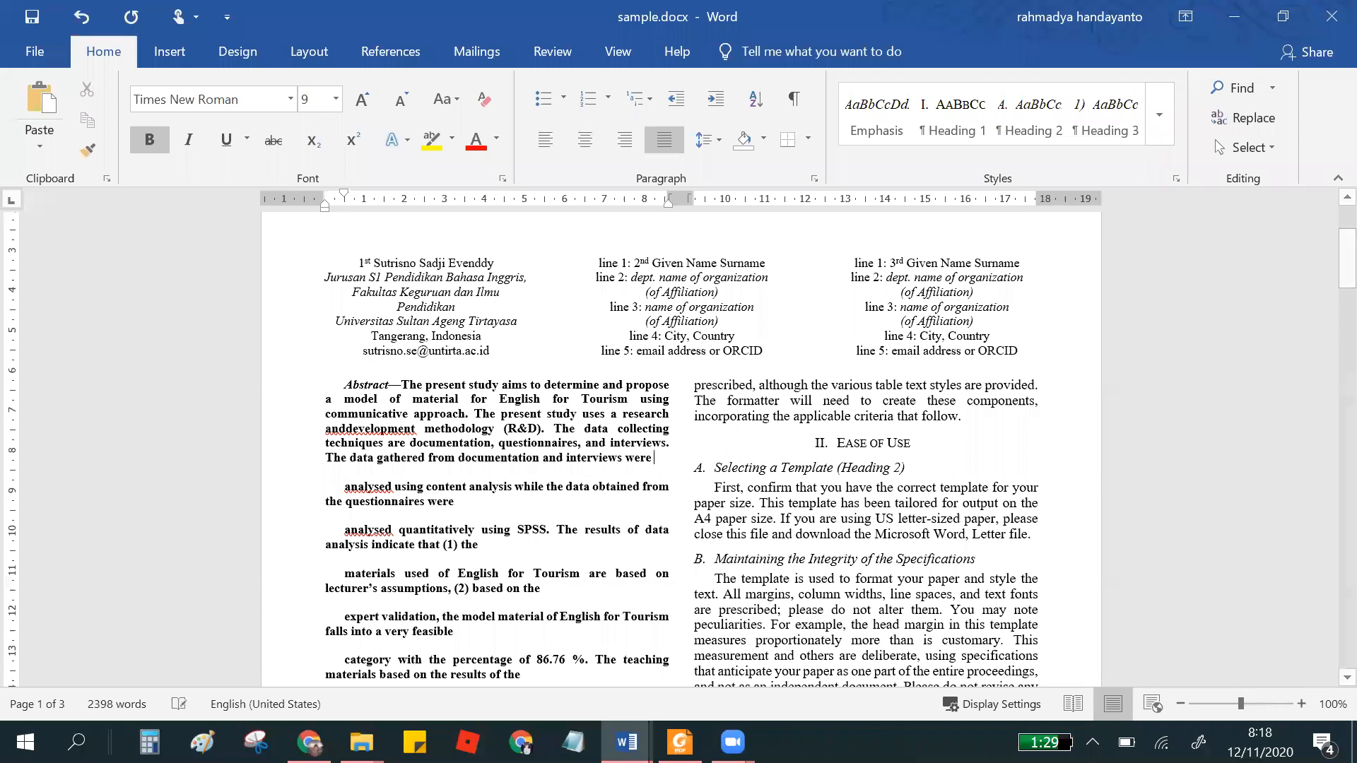
key("Delete")
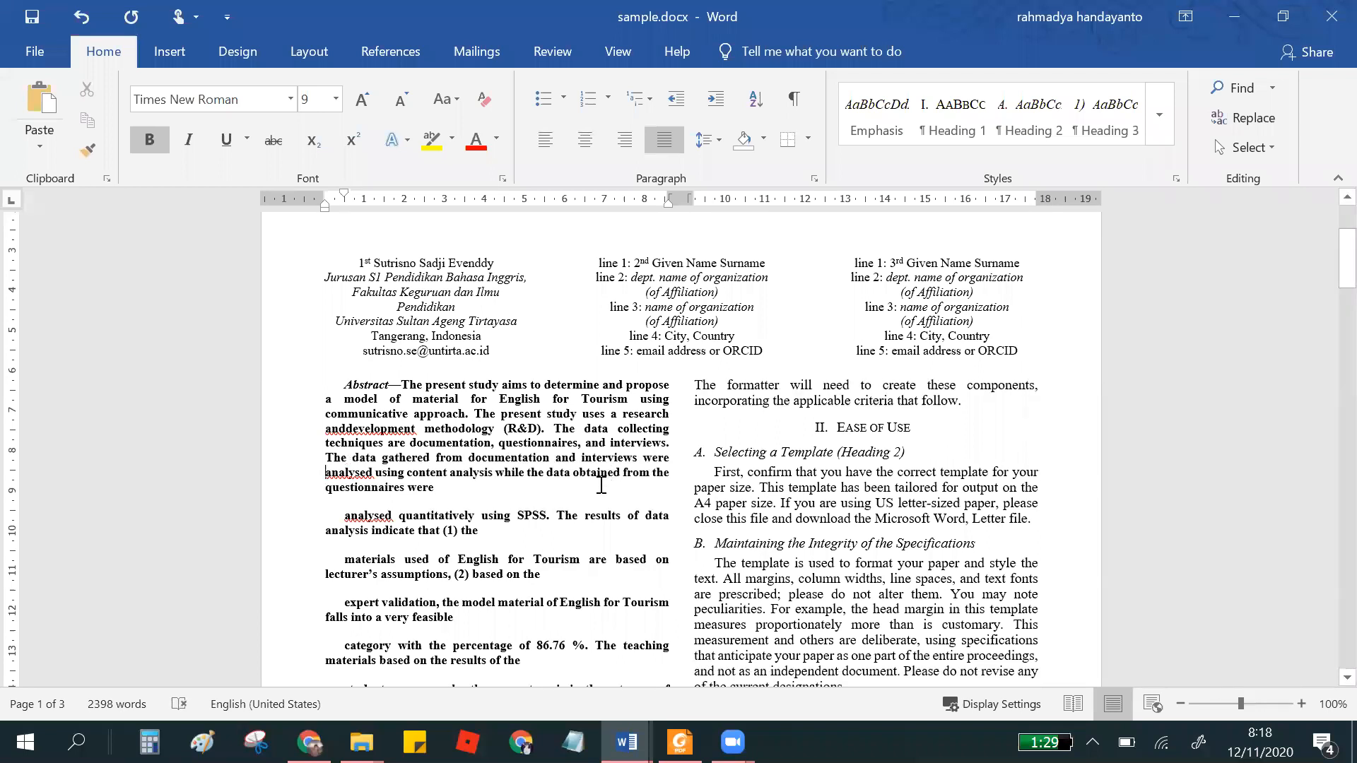
key("Delete")
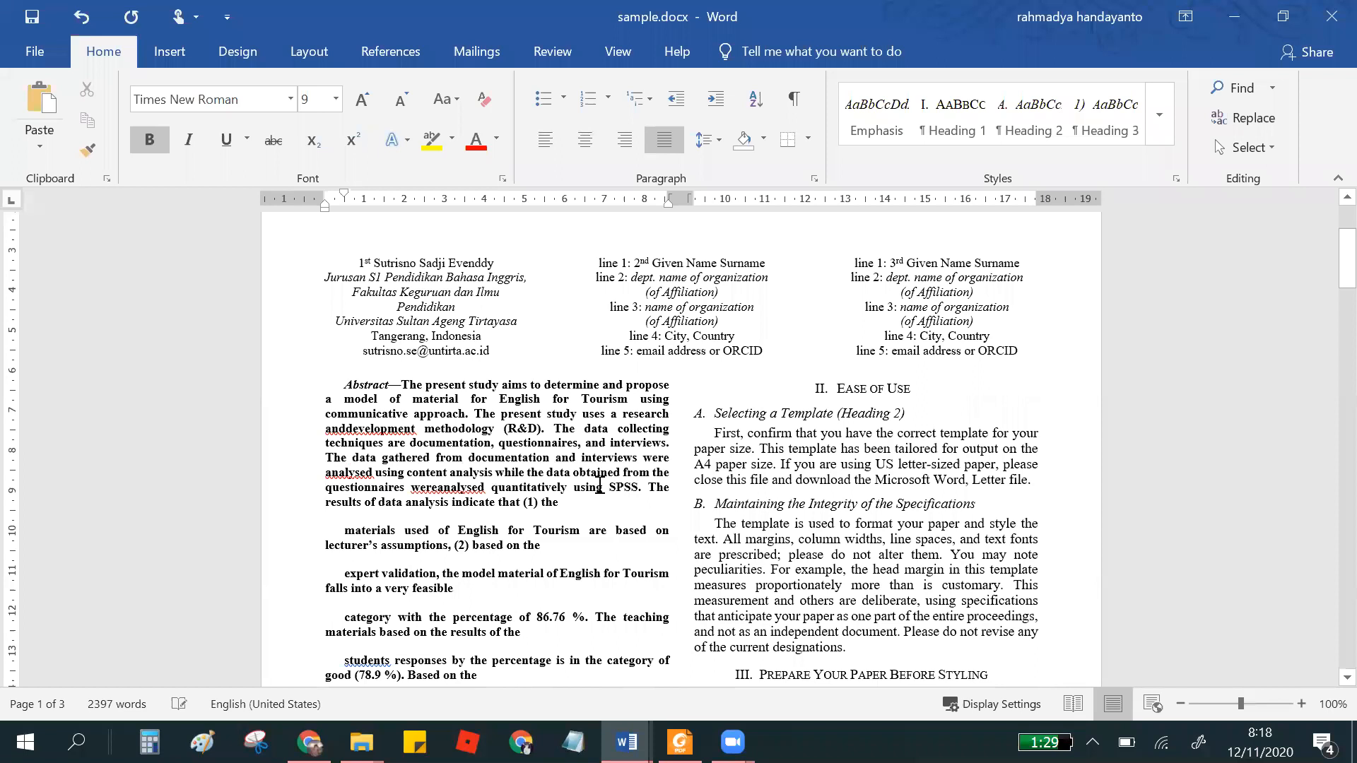
- Join the remaining broken abstract lines, from "materials used of English for Tourism" to the university name, into the same paragraph
scroll(599, 487, "down", 5)
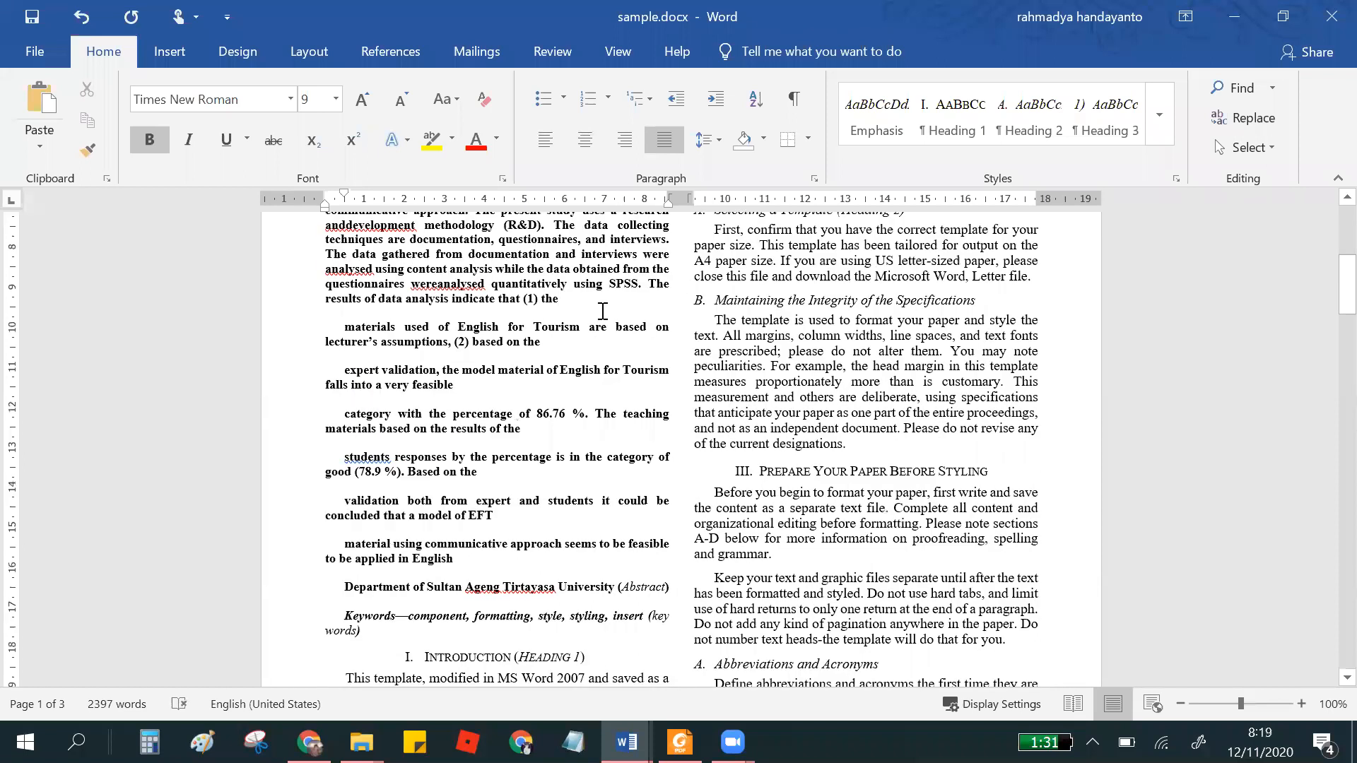
key("Delete")
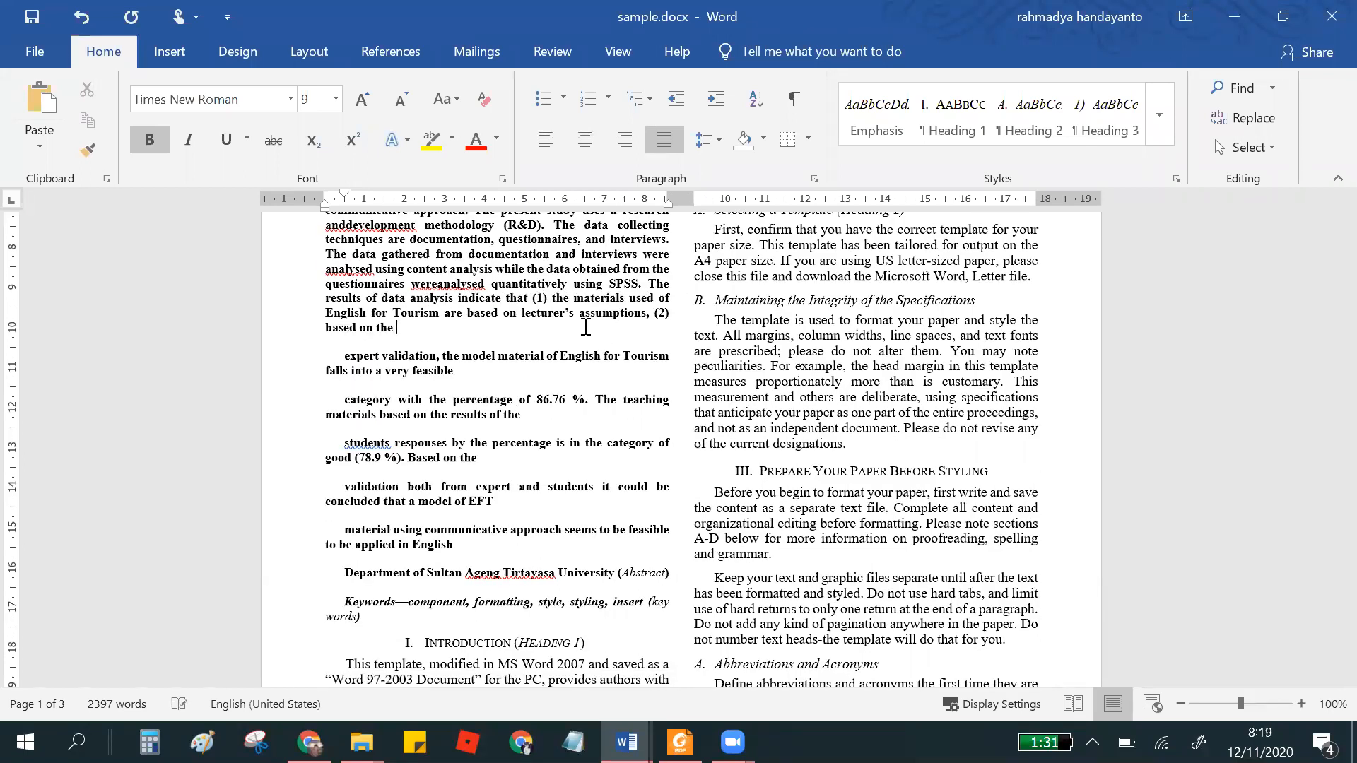
key("Delete")
key("Delete")
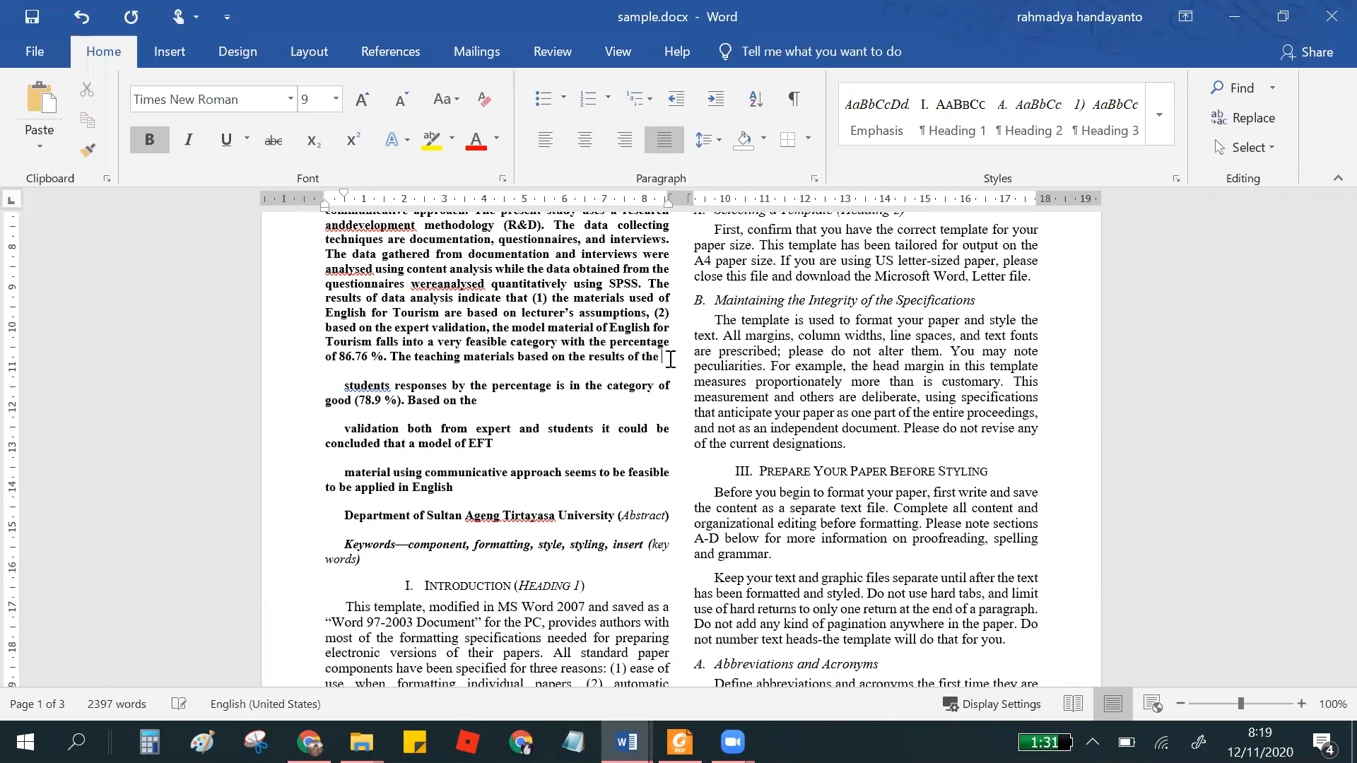
key("Delete")
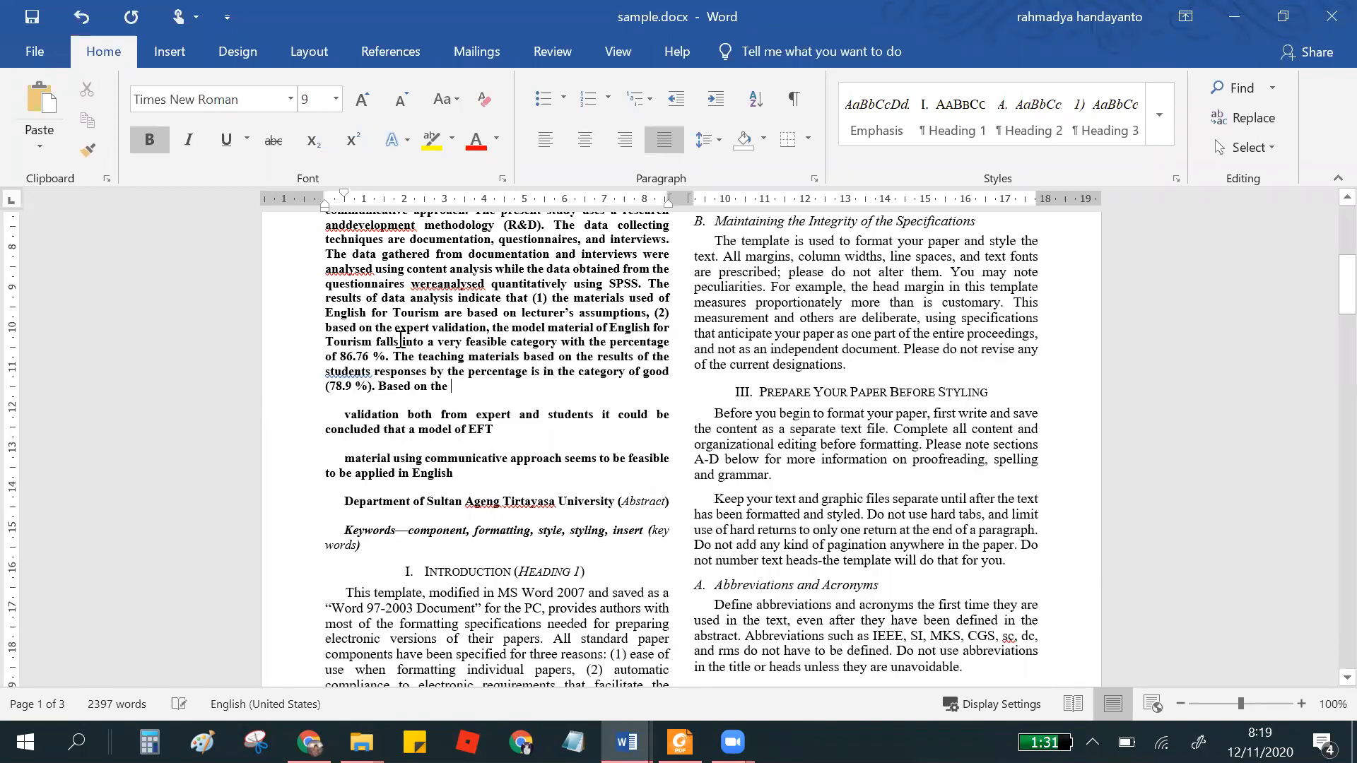
key("Delete")
left_click(607, 399)
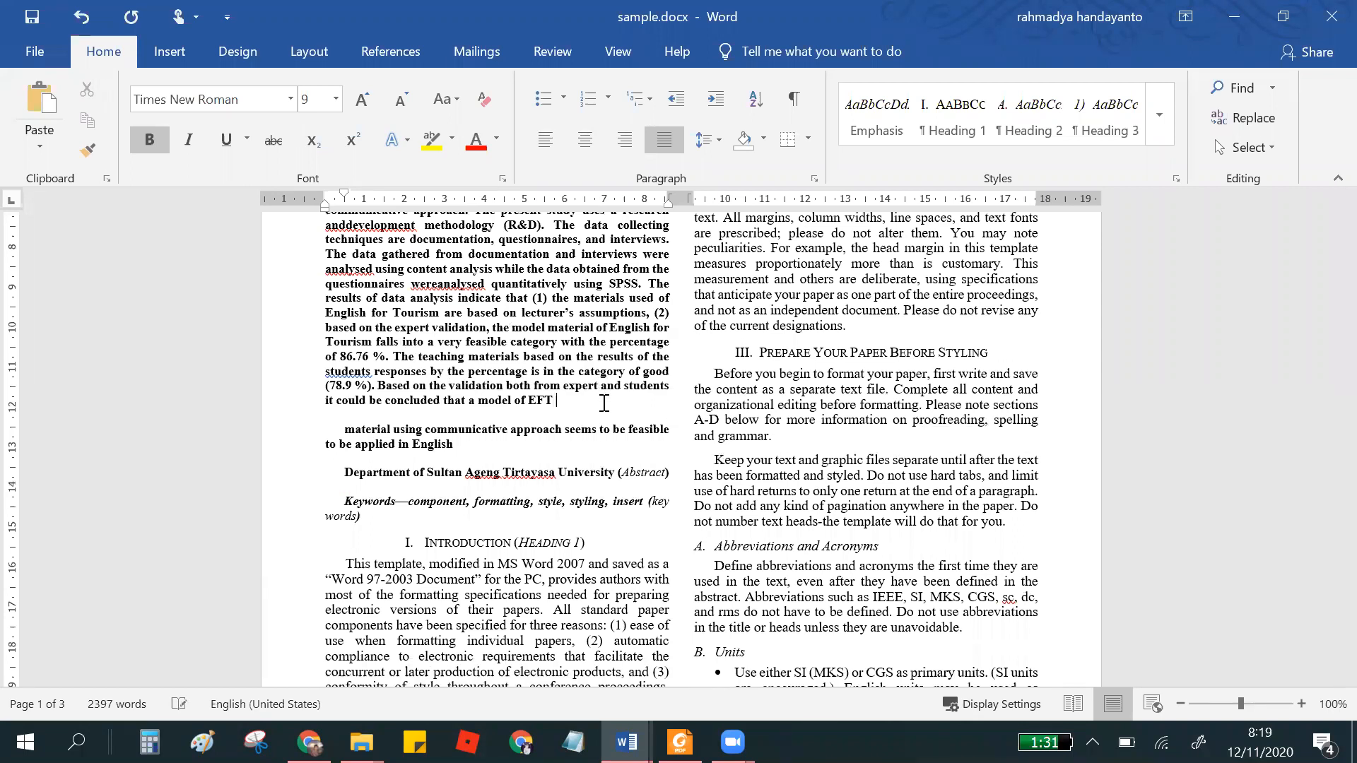
key("Delete")
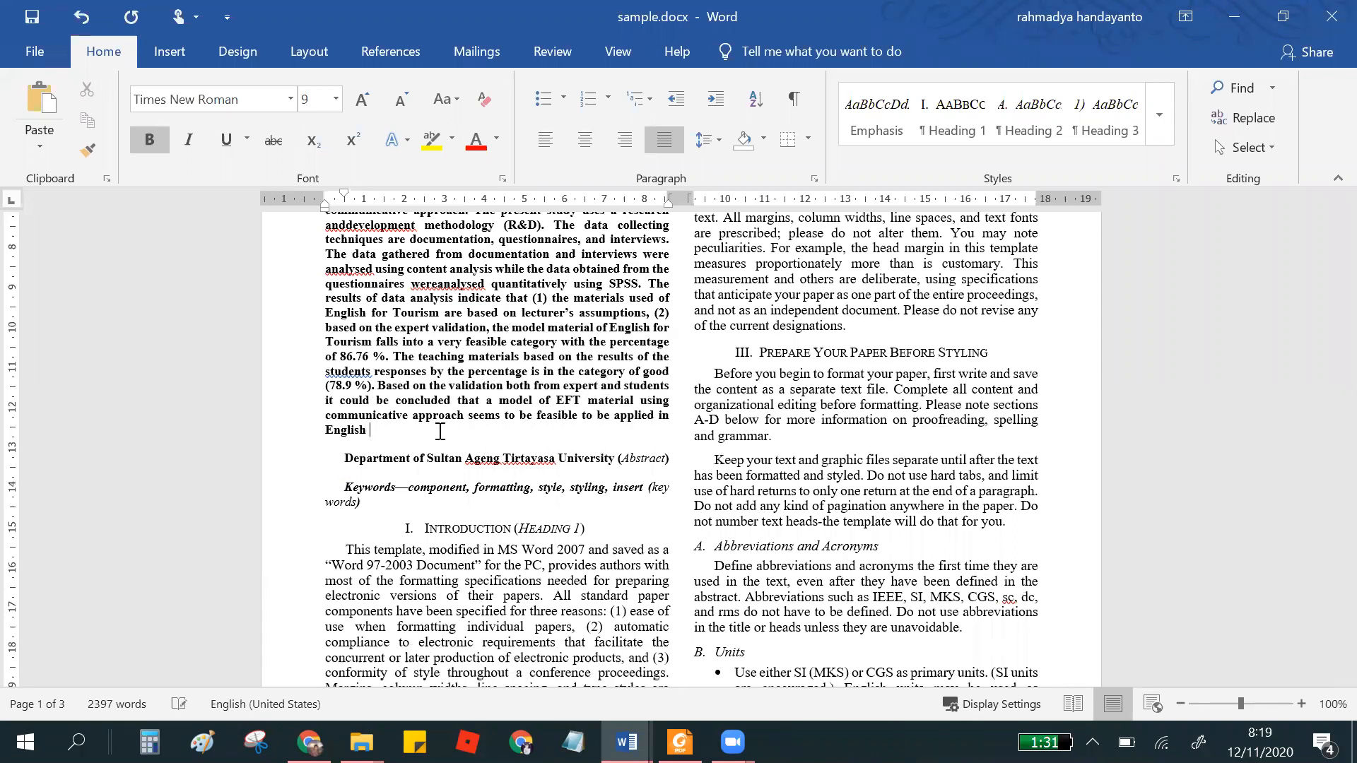
key("Delete")
key("Delete")
- Delete the leftover "(Abstract)" style label at the end of the abstract paragraph
double_click(356, 445)
left_click_drag(382, 447, 309, 440)
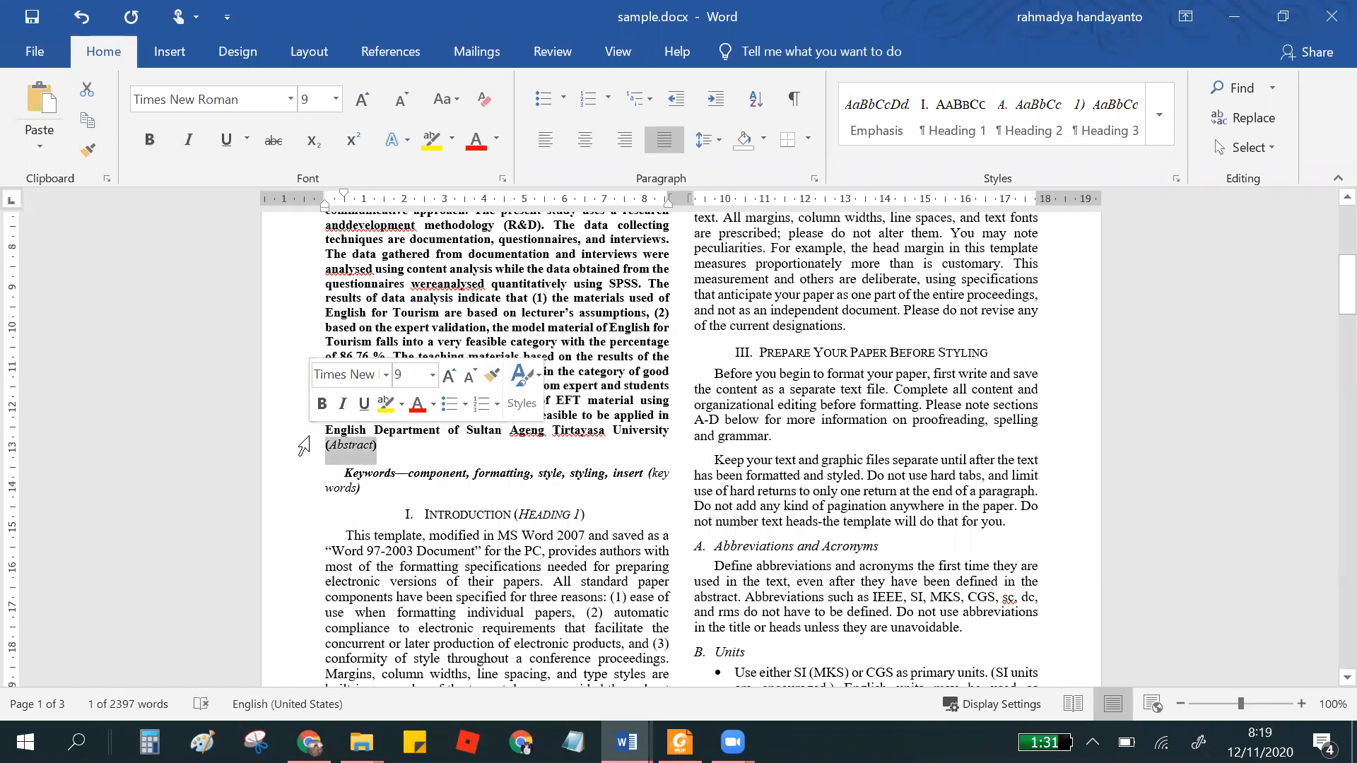
key("Delete")
scroll(460, 463, "up", 5)
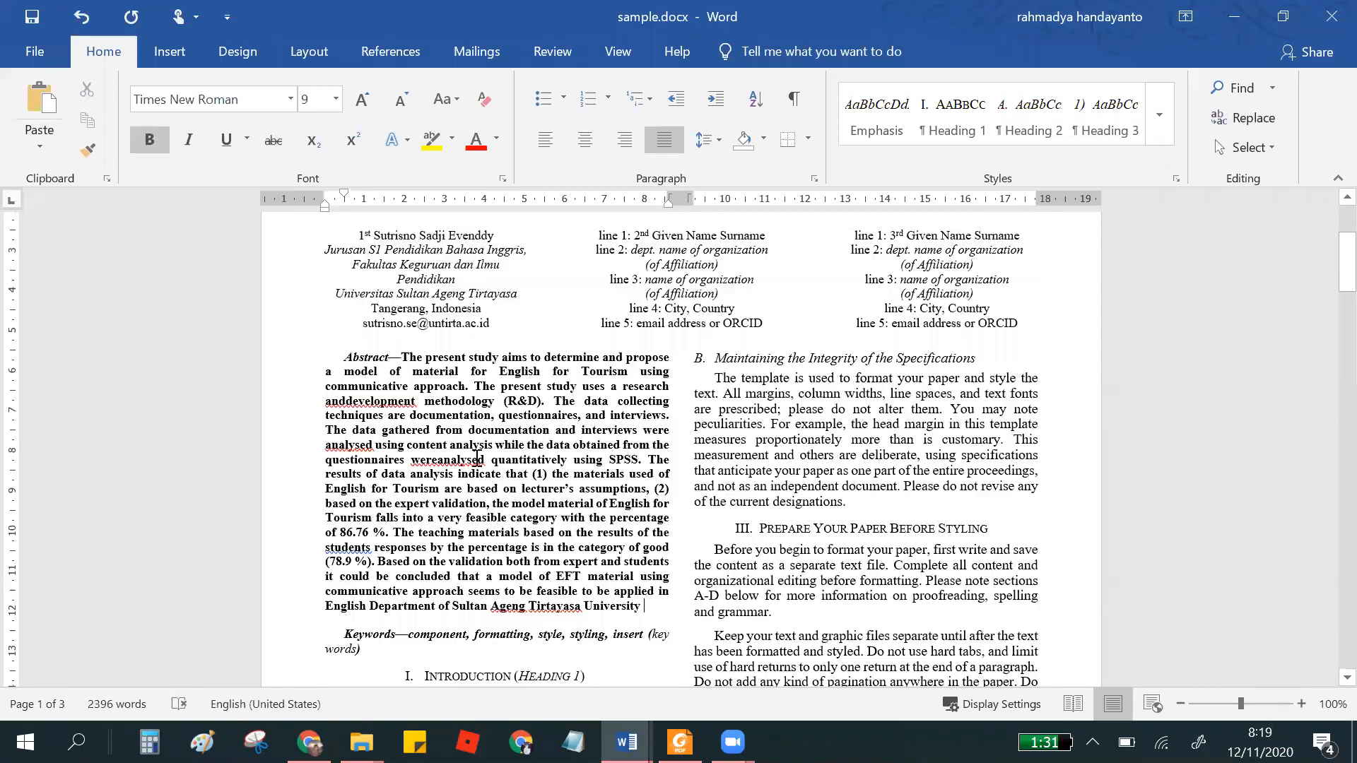
scroll(536, 429, "down", 3)
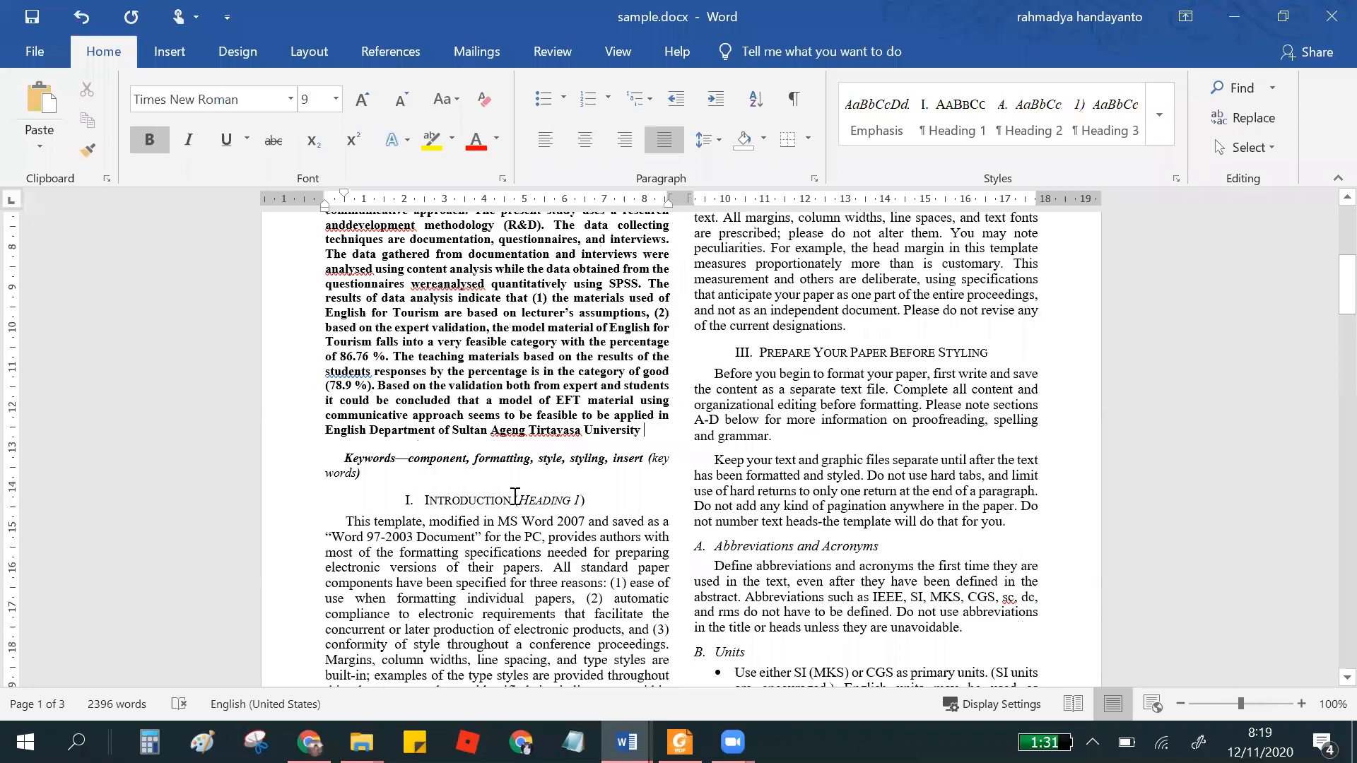
- Switch to document.pdf in Foxit Reader and copy the keywords "model material, material design, English for Tourism"
left_click_drag(516, 497, 590, 499)
scroll(559, 327, "up", 2)
scroll(444, 379, "down", 2)
key("alt+Tab")
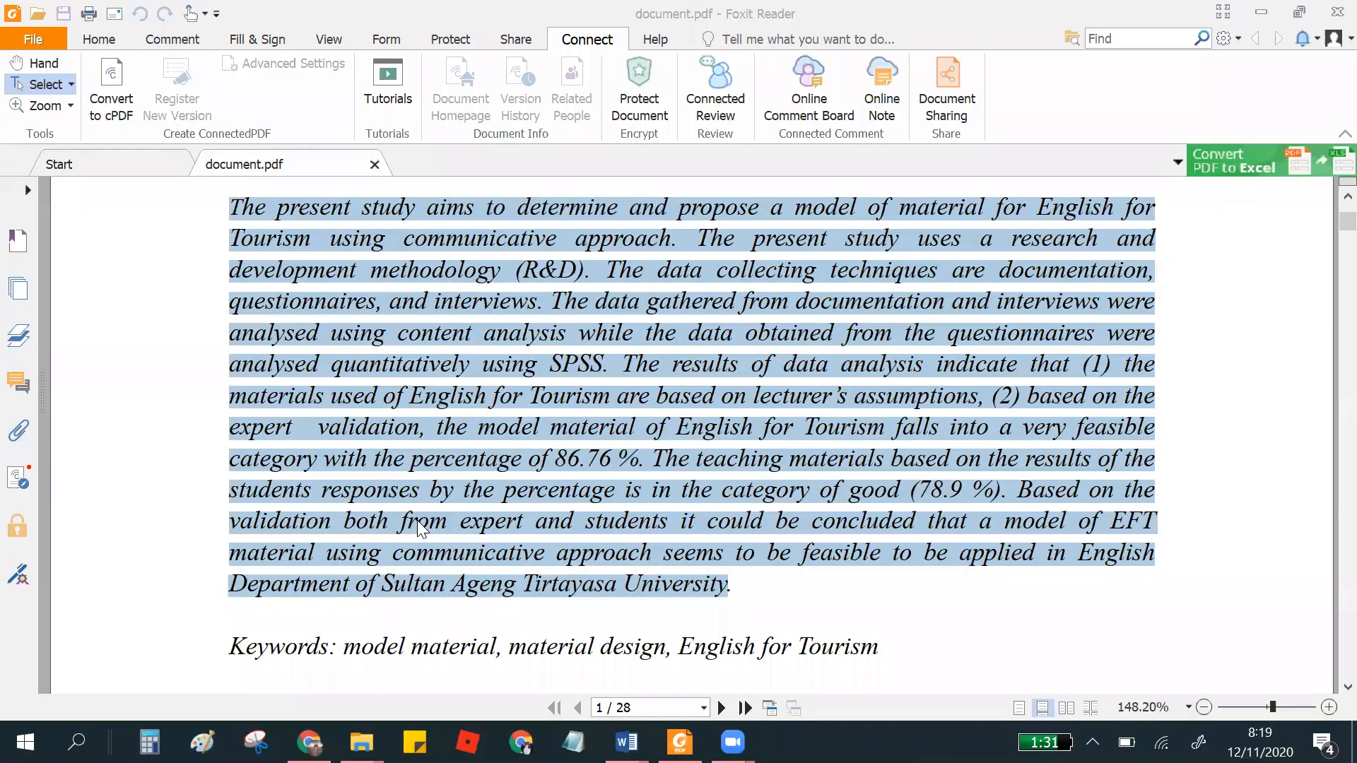
left_click_drag(351, 523, 897, 527)
key("ctrl+c")
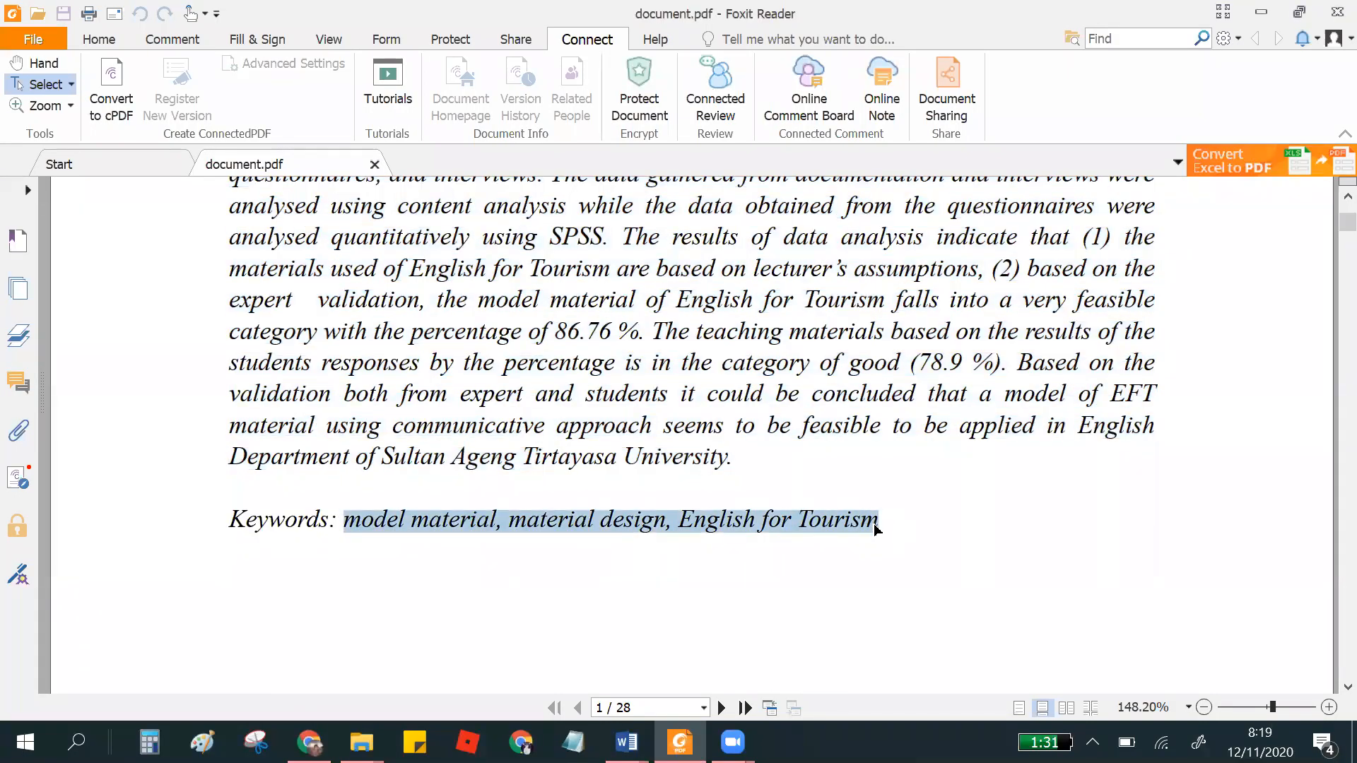
- Switch to sample.docx in Word and replace the placeholder keywords with the copied ones as plain text, undoing the paste that absorbs the Introduction heading
key("alt+Tab")
left_click_drag(409, 510, 422, 531)
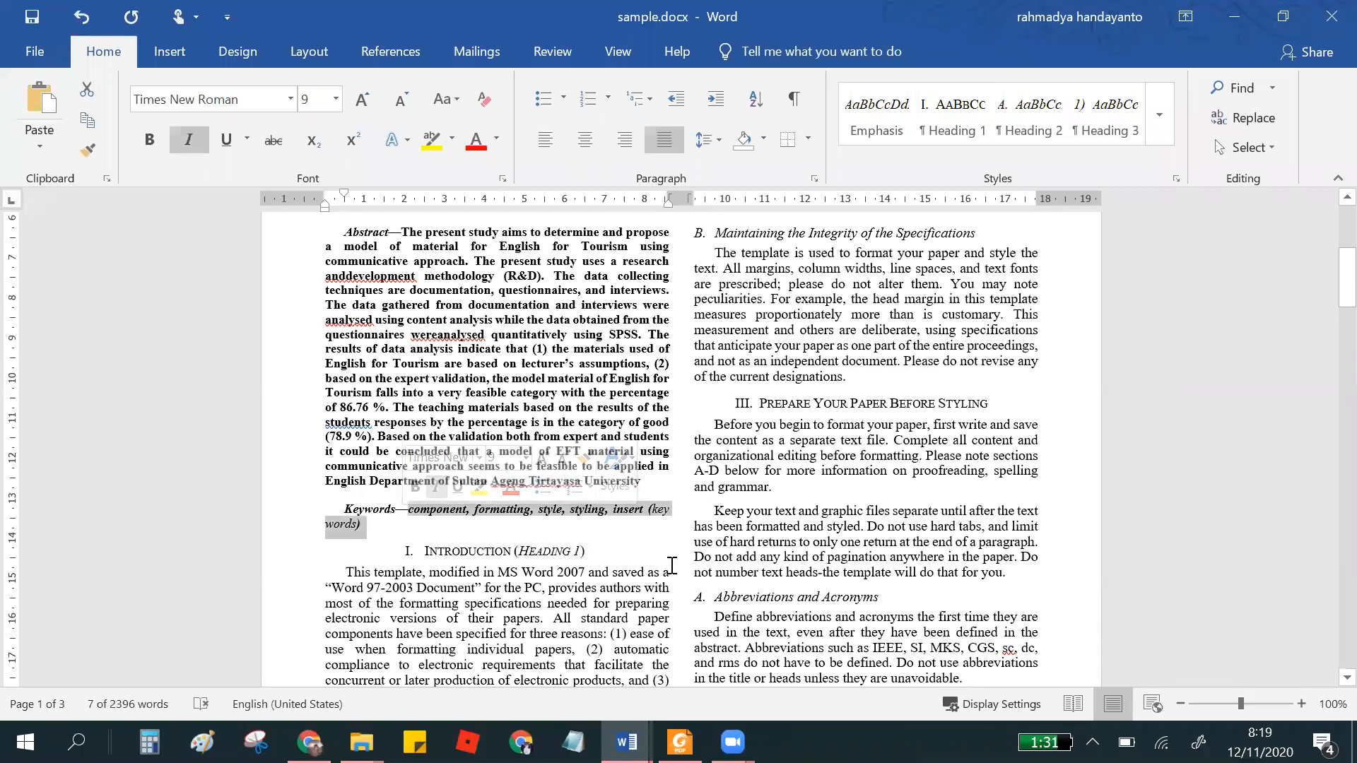
right_click(624, 541)
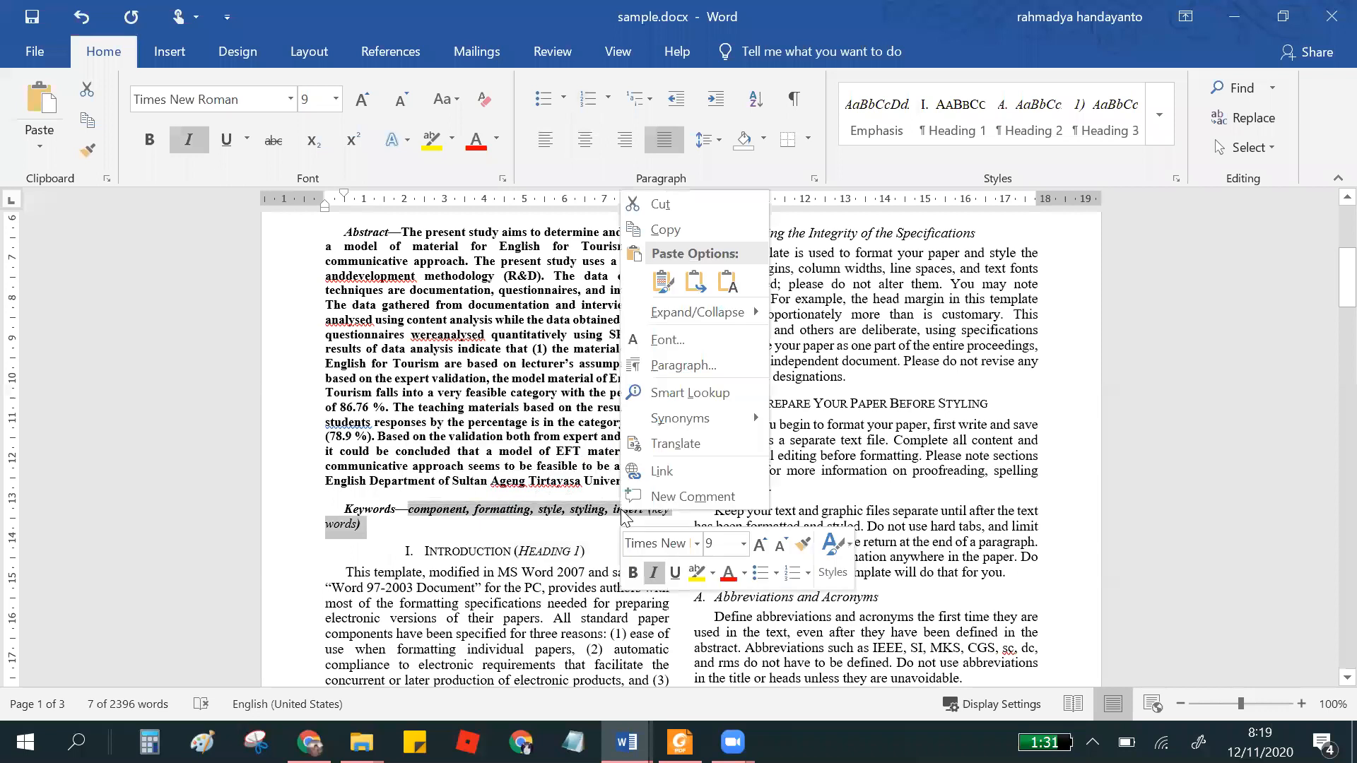
left_click(728, 281)
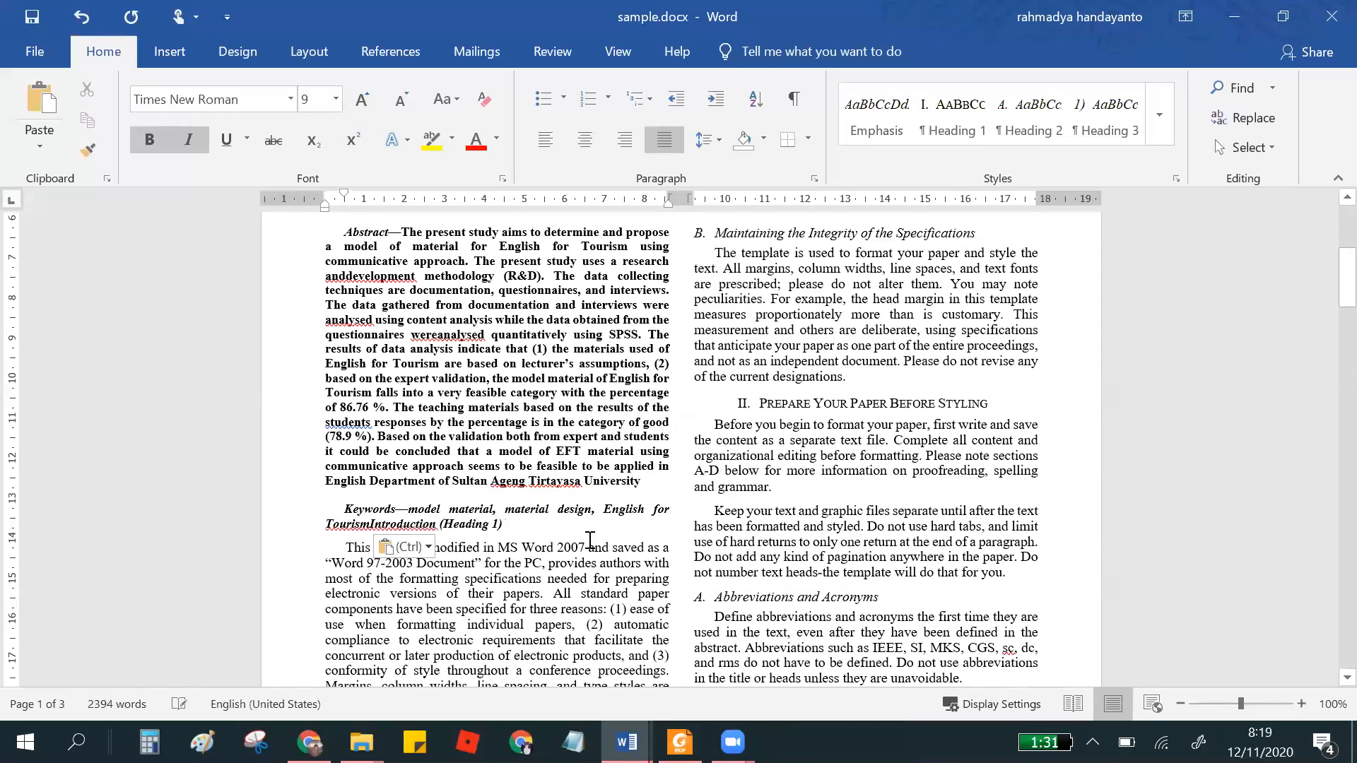
key("ctrl+z")
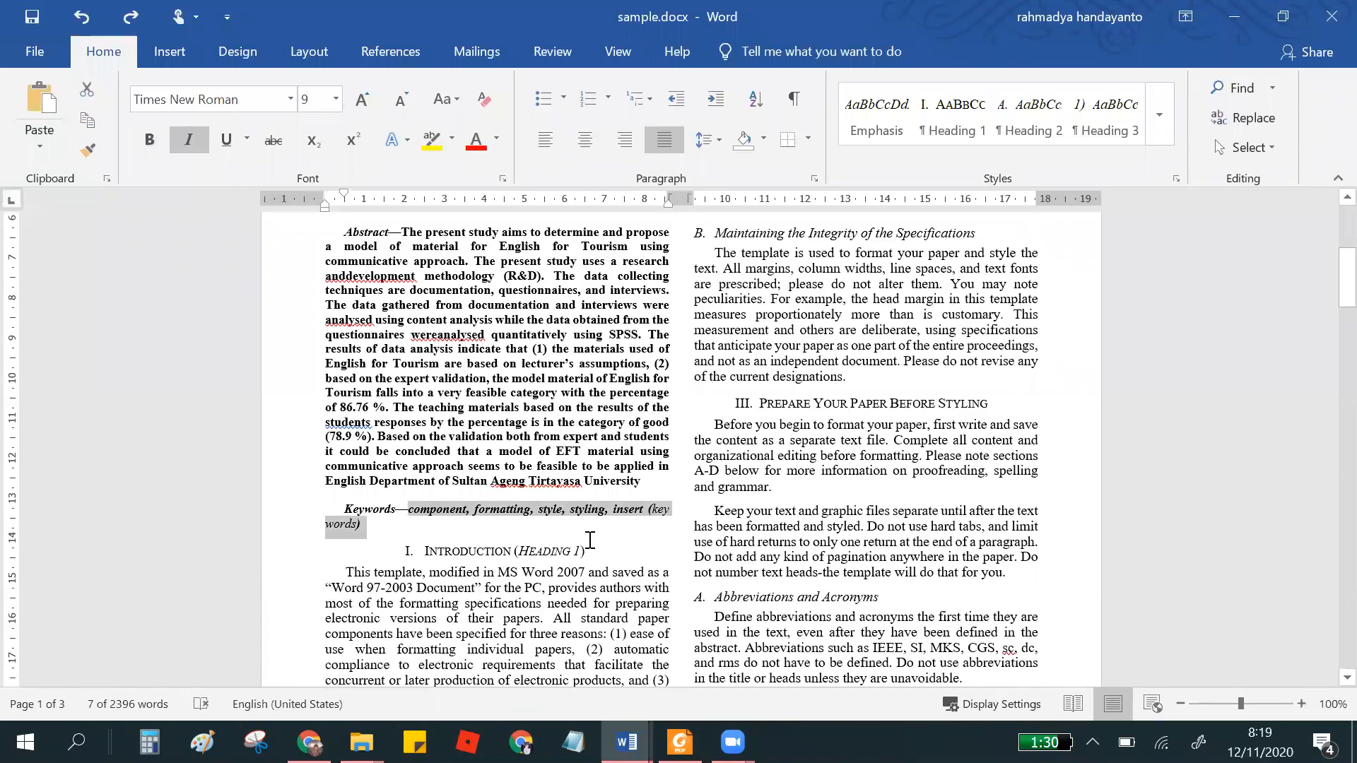
right_click(524, 519)
left_click(629, 317)
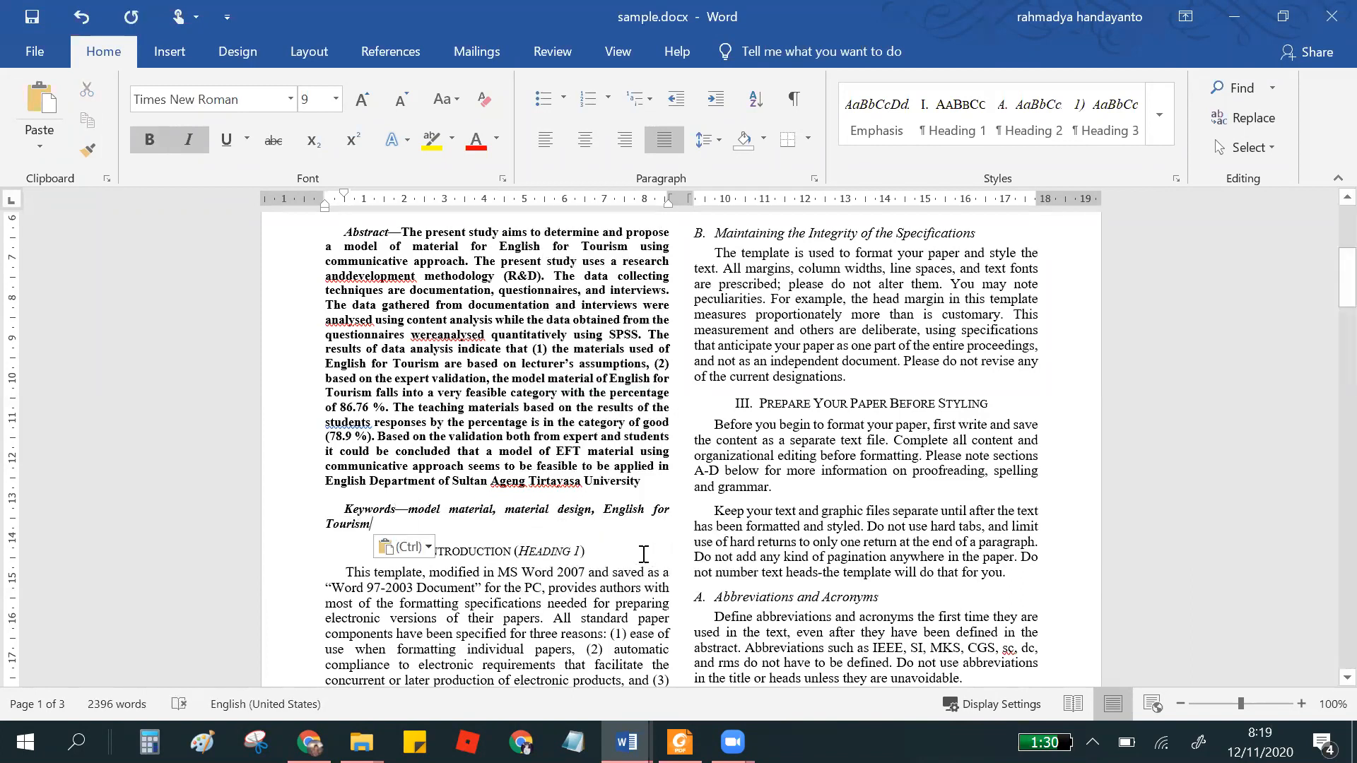
- Switch to document.pdf in Foxit Reader and copy the section heading "Background of the Problem" on page 2
scroll(632, 441, "down", 12)
scroll(633, 442, "up", 3)
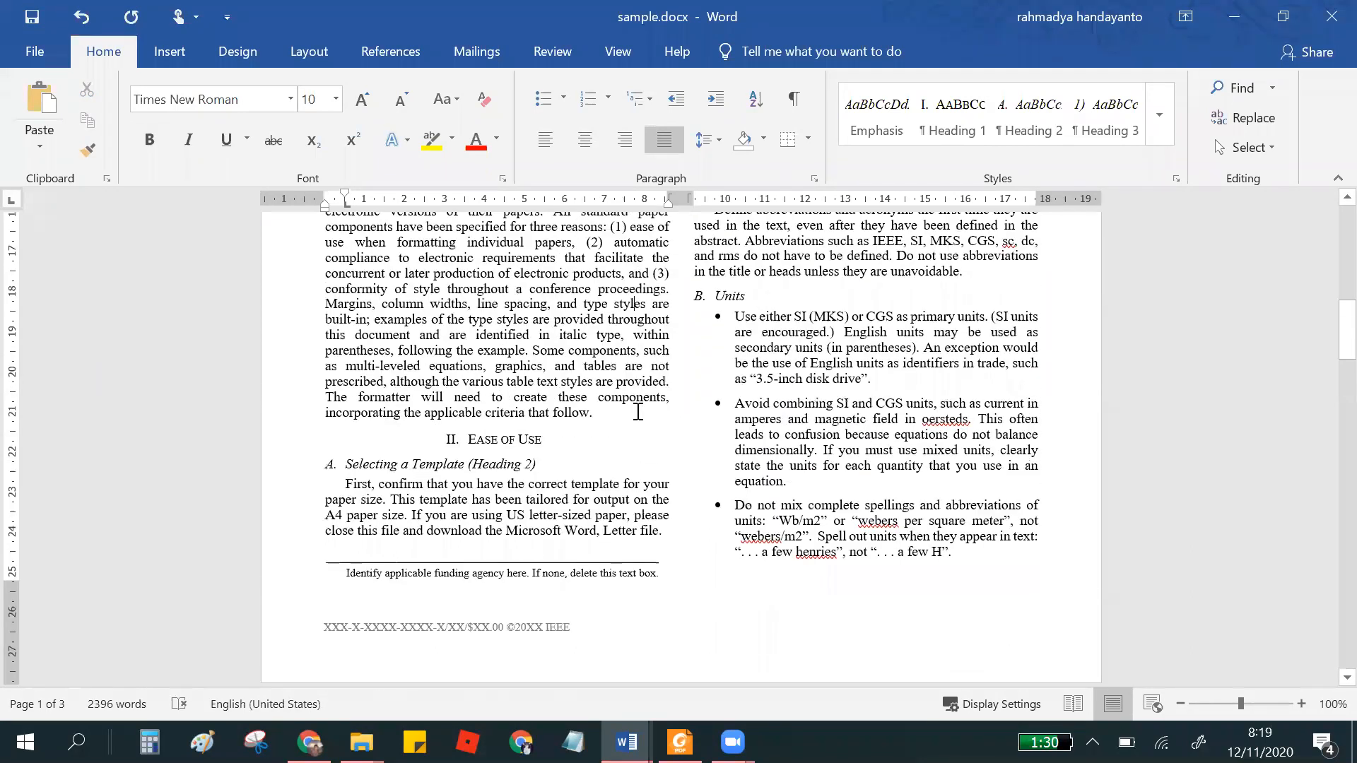
key("alt+Tab")
scroll(721, 436, "down", 6)
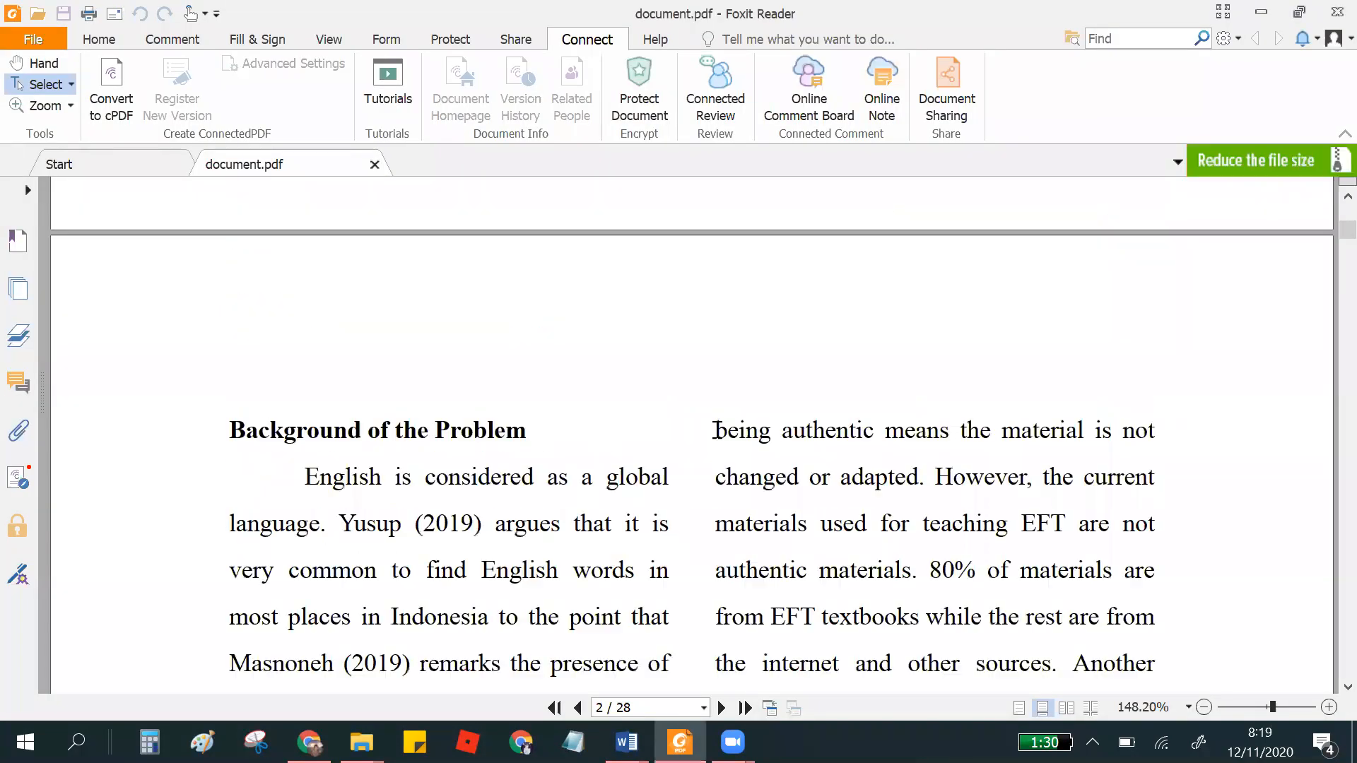
scroll(703, 427, "down", 10)
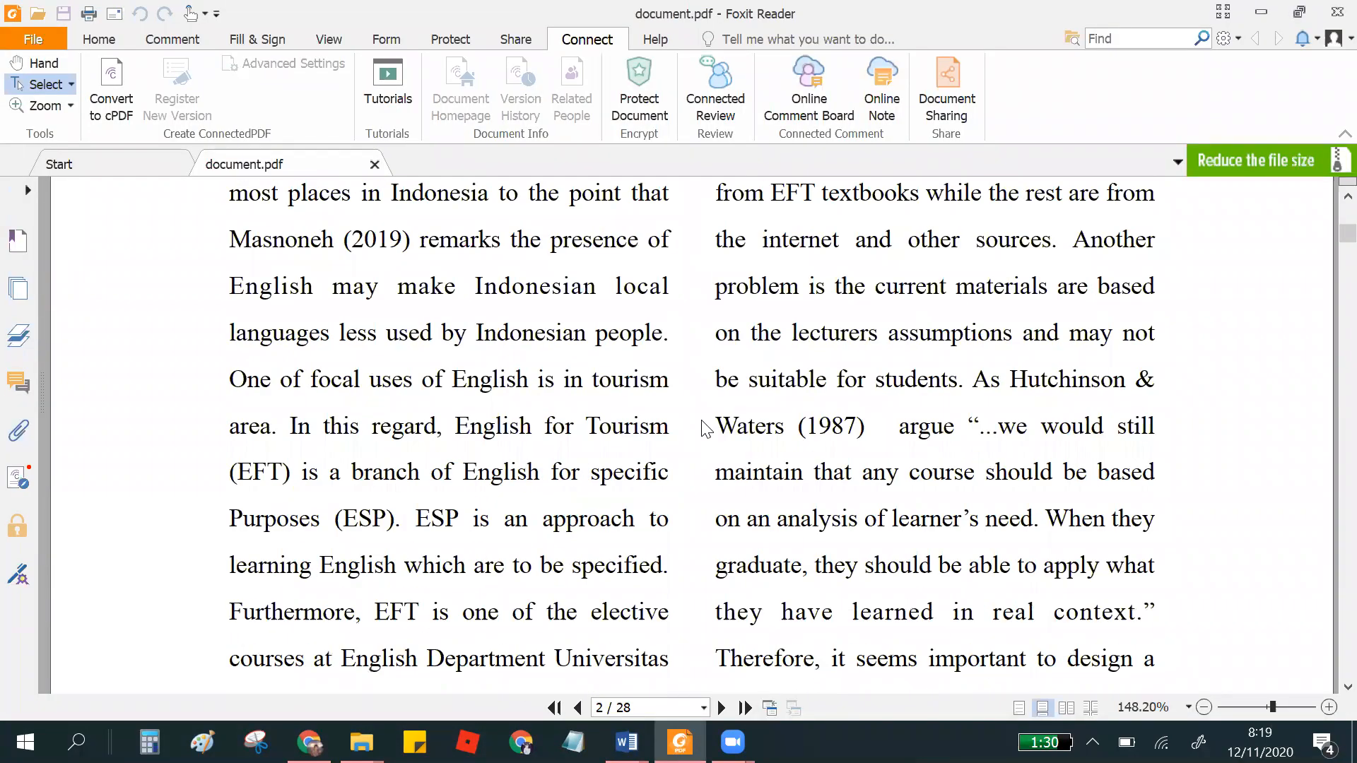
scroll(703, 428, "up", 12)
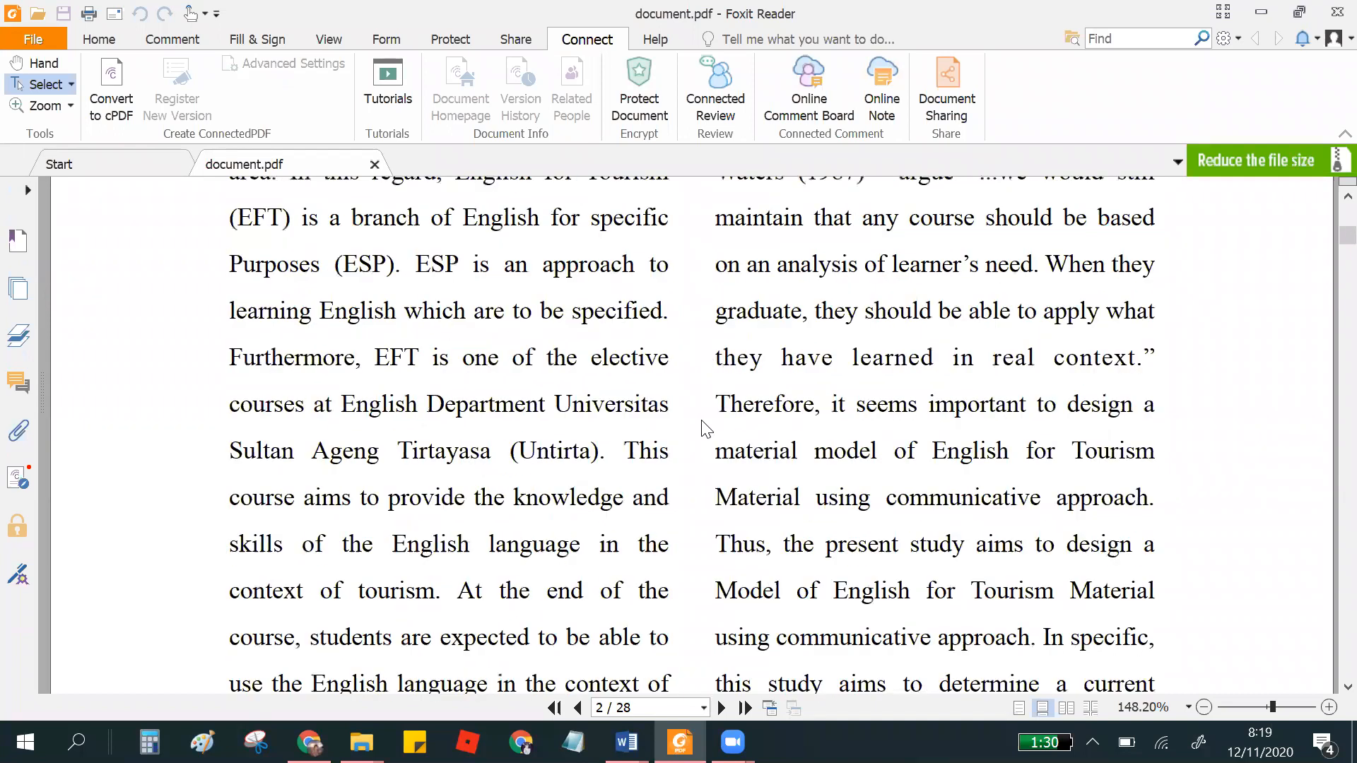
left_click_drag(533, 436, 224, 427)
key("ctrl+c")
right_click(269, 438)
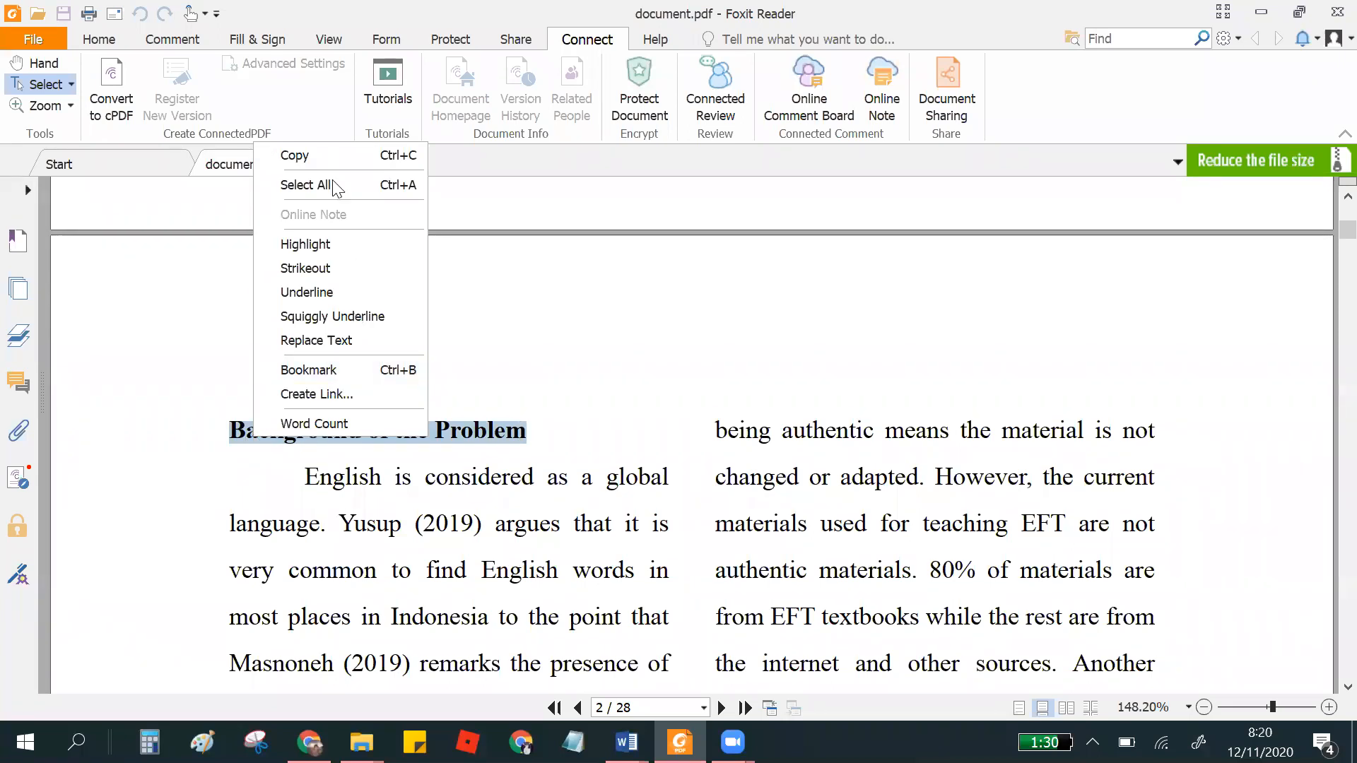
left_click(309, 157)
- Switch to sample.docx in Word and replace the "Ease of Use" heading with the copied heading as plain text, keeping the subheading below separate
key("alt+Tab")
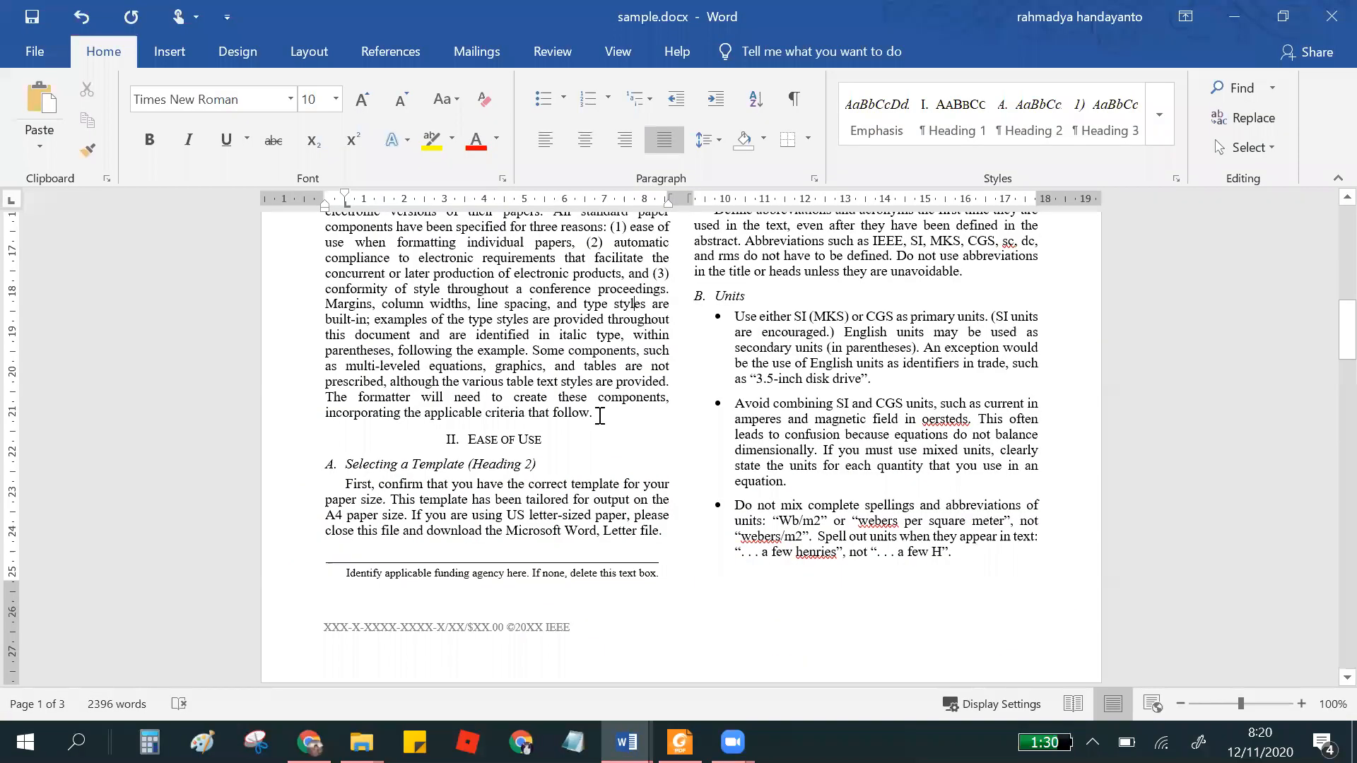
left_click_drag(348, 465, 546, 441)
right_click(523, 441)
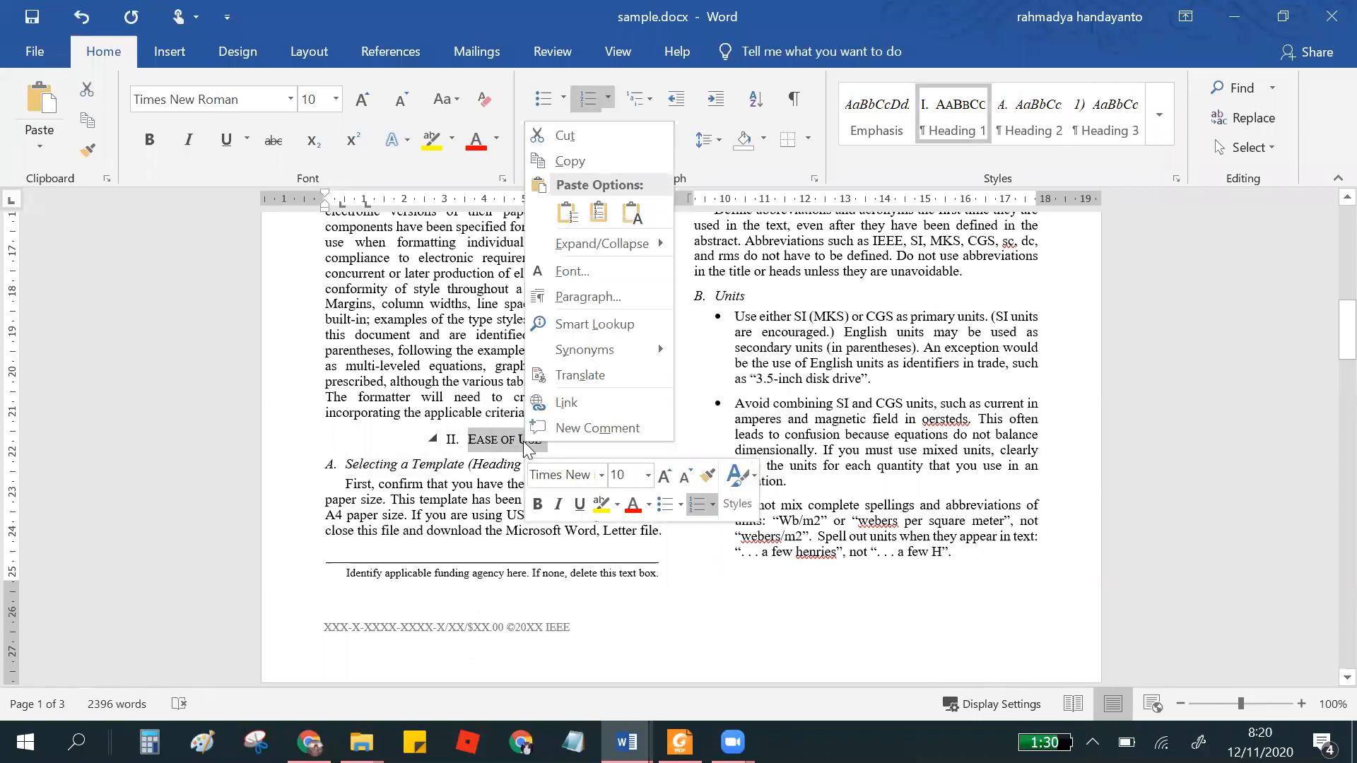
left_click(632, 213)
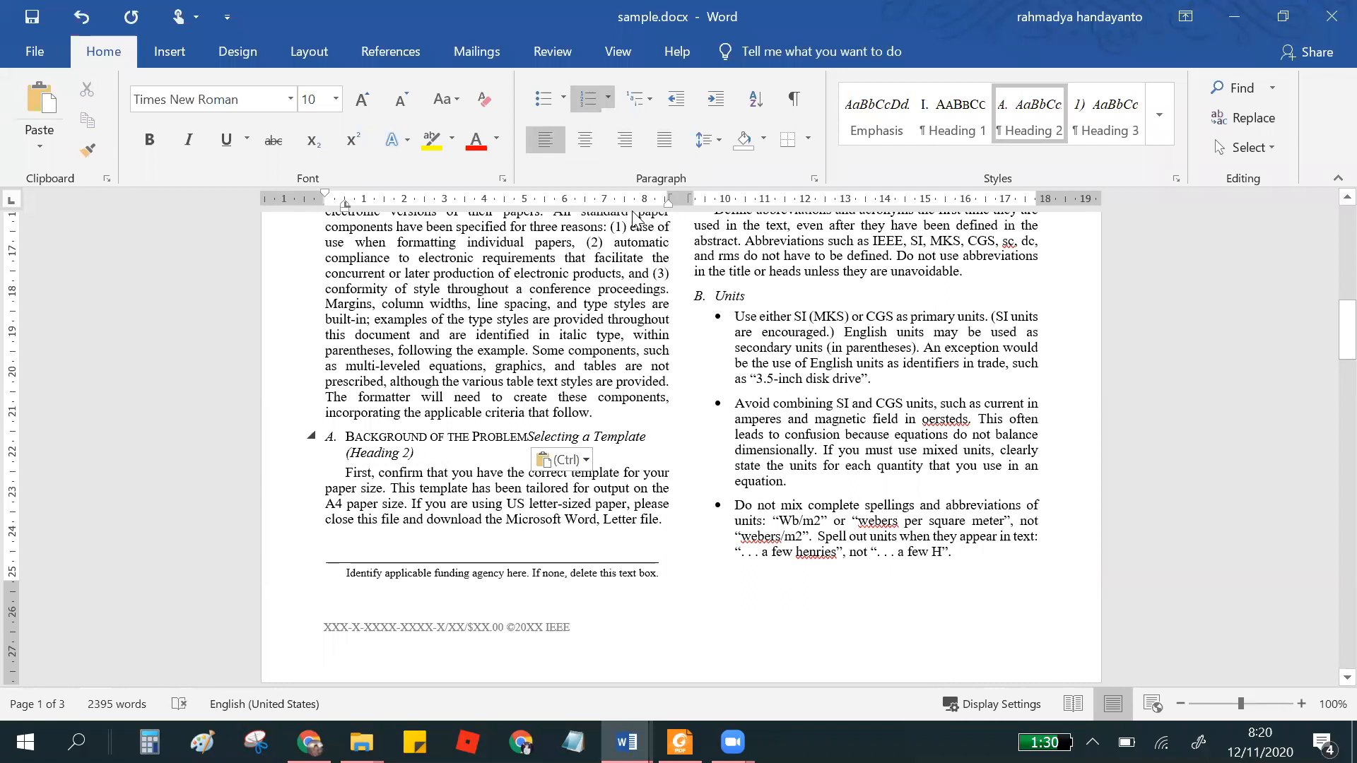
key("ctrl+z")
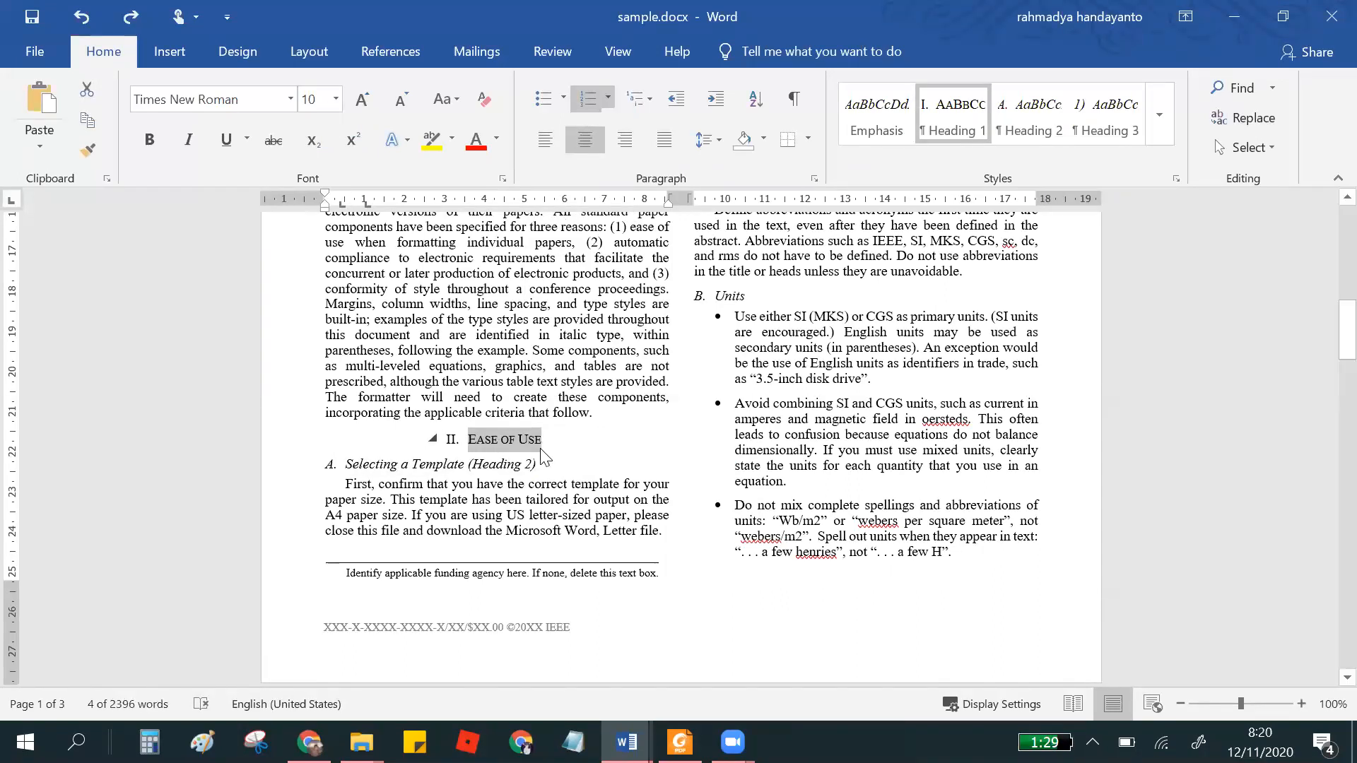
right_click(518, 448)
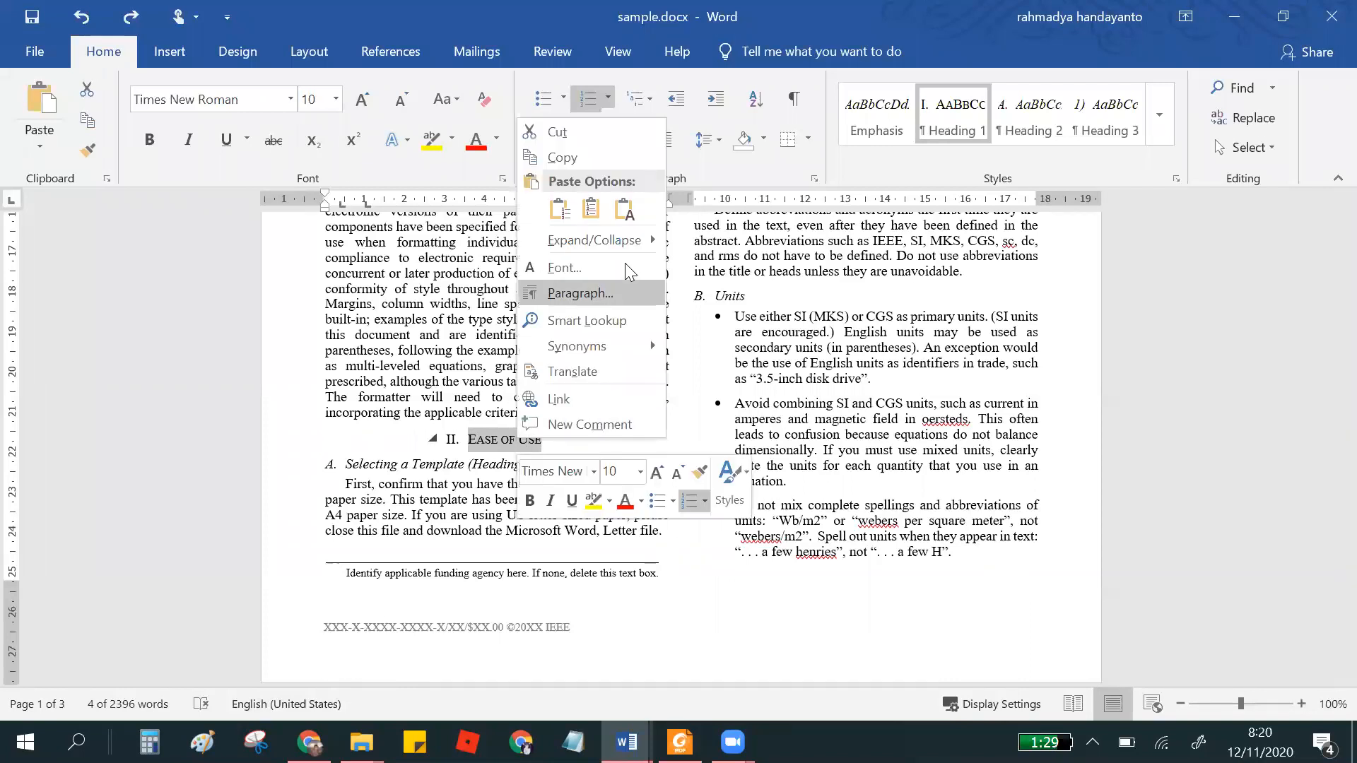
left_click(631, 211)
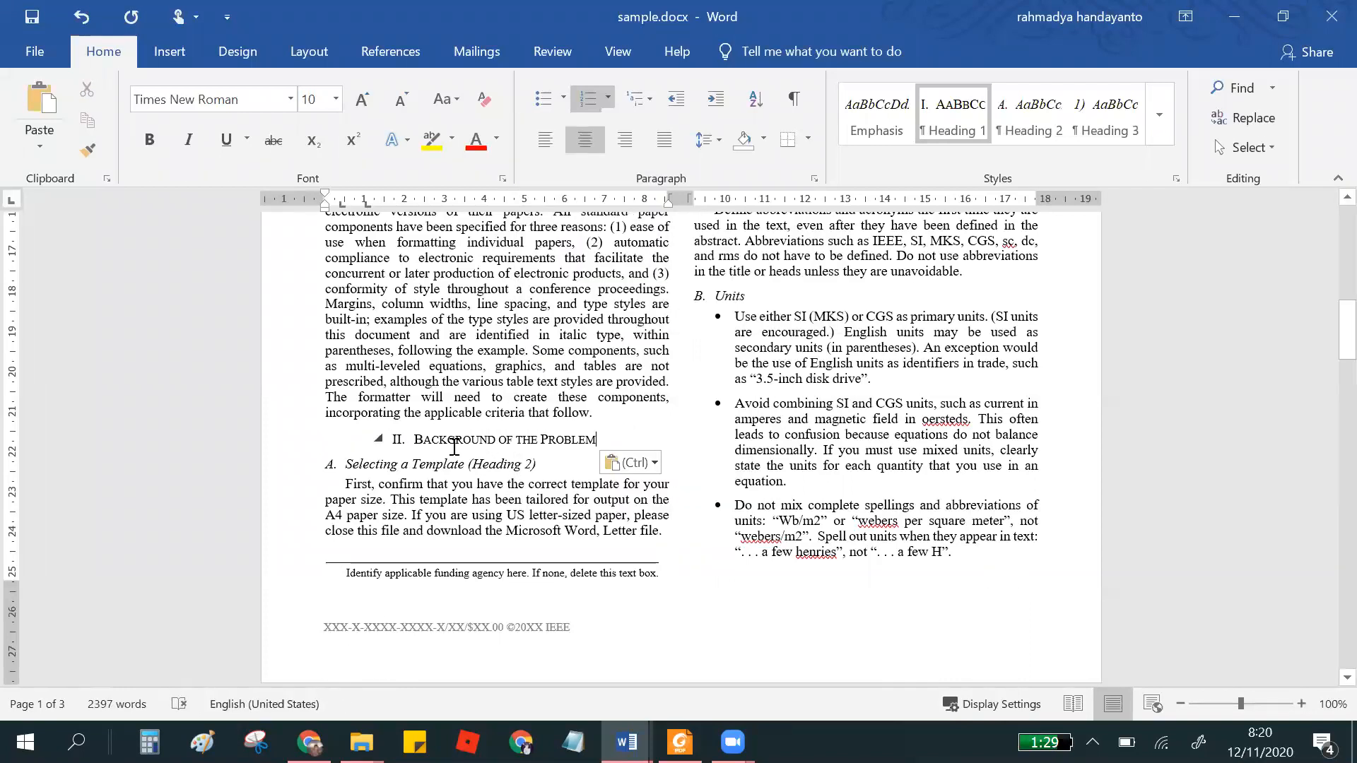
scroll(502, 566, "up", 3)
scroll(507, 532, "down", 3)
- Switch to document.pdf in Foxit Reader and check which headings follow the "Background of the Problem" section
key("alt+Tab")
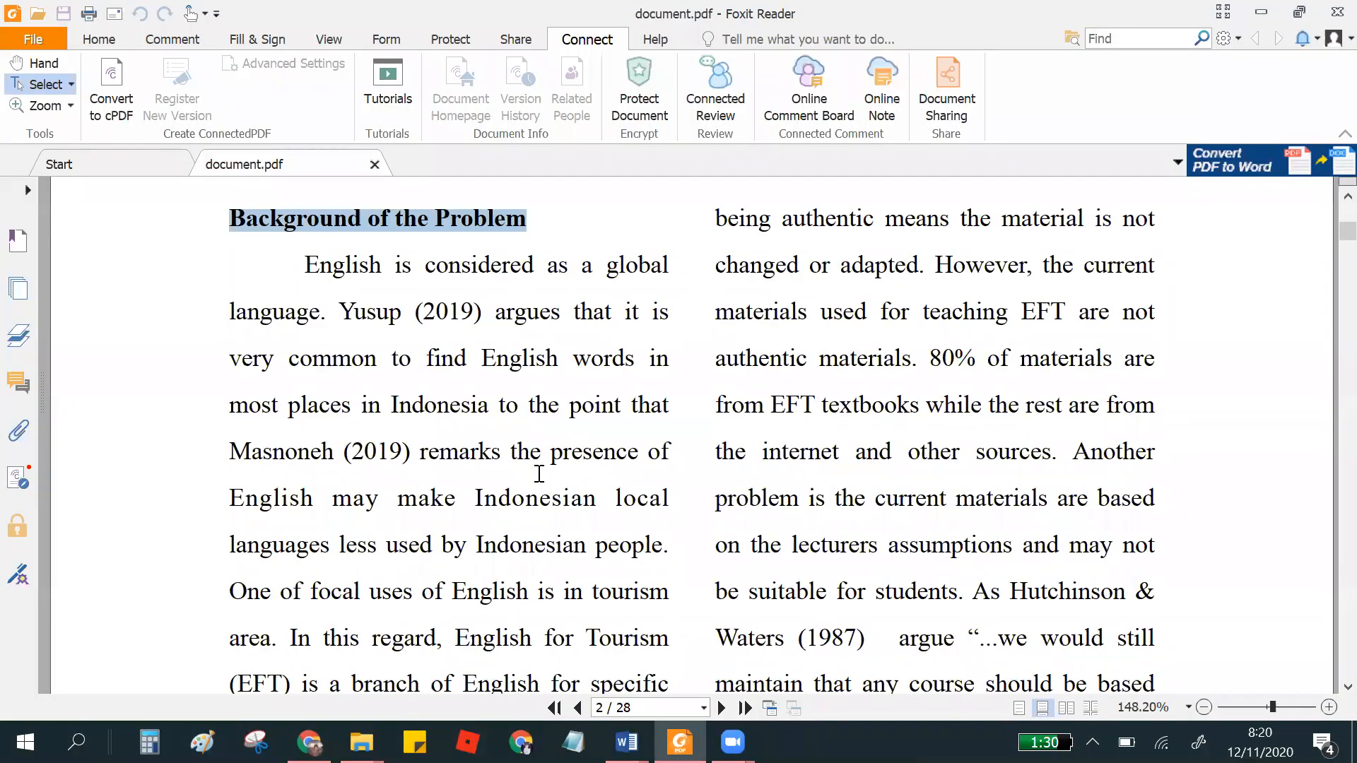
scroll(565, 425, "down", 10)
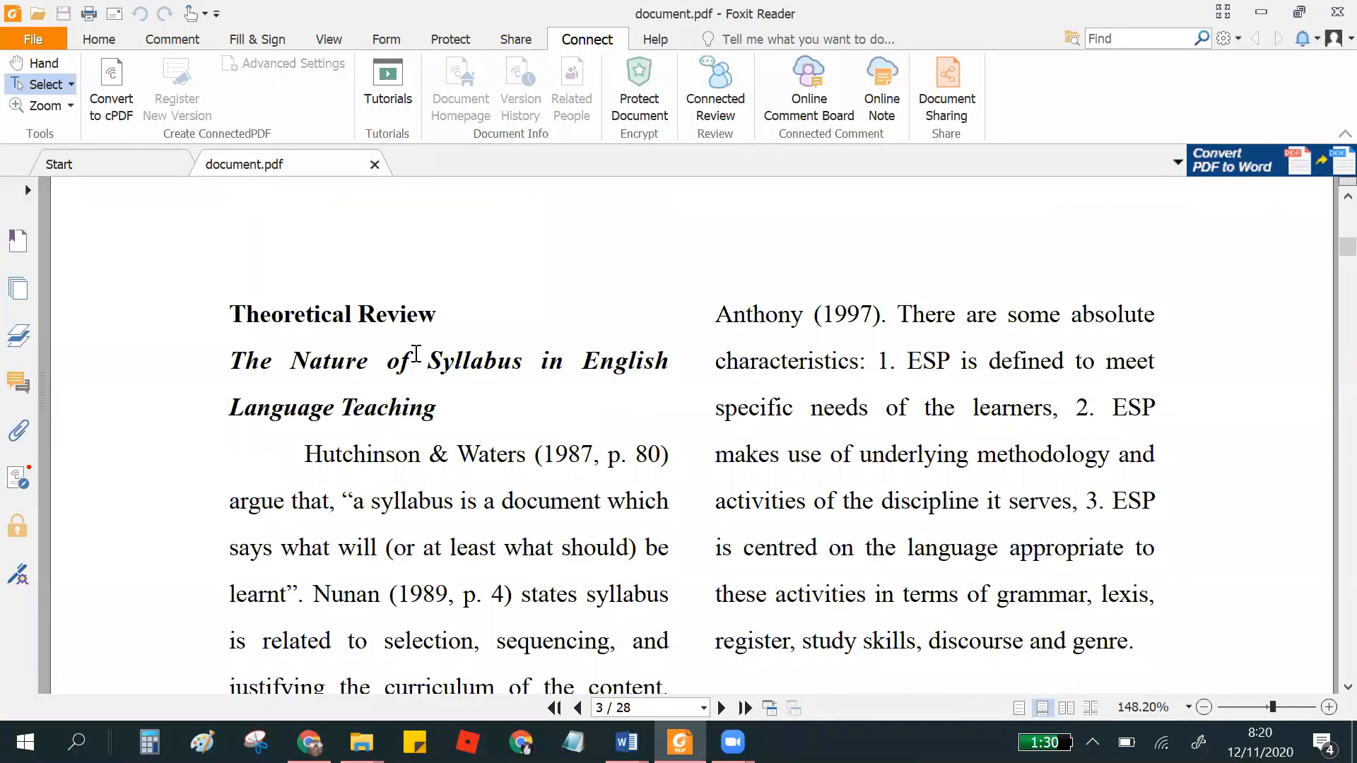
scroll(424, 392, "up", 10)
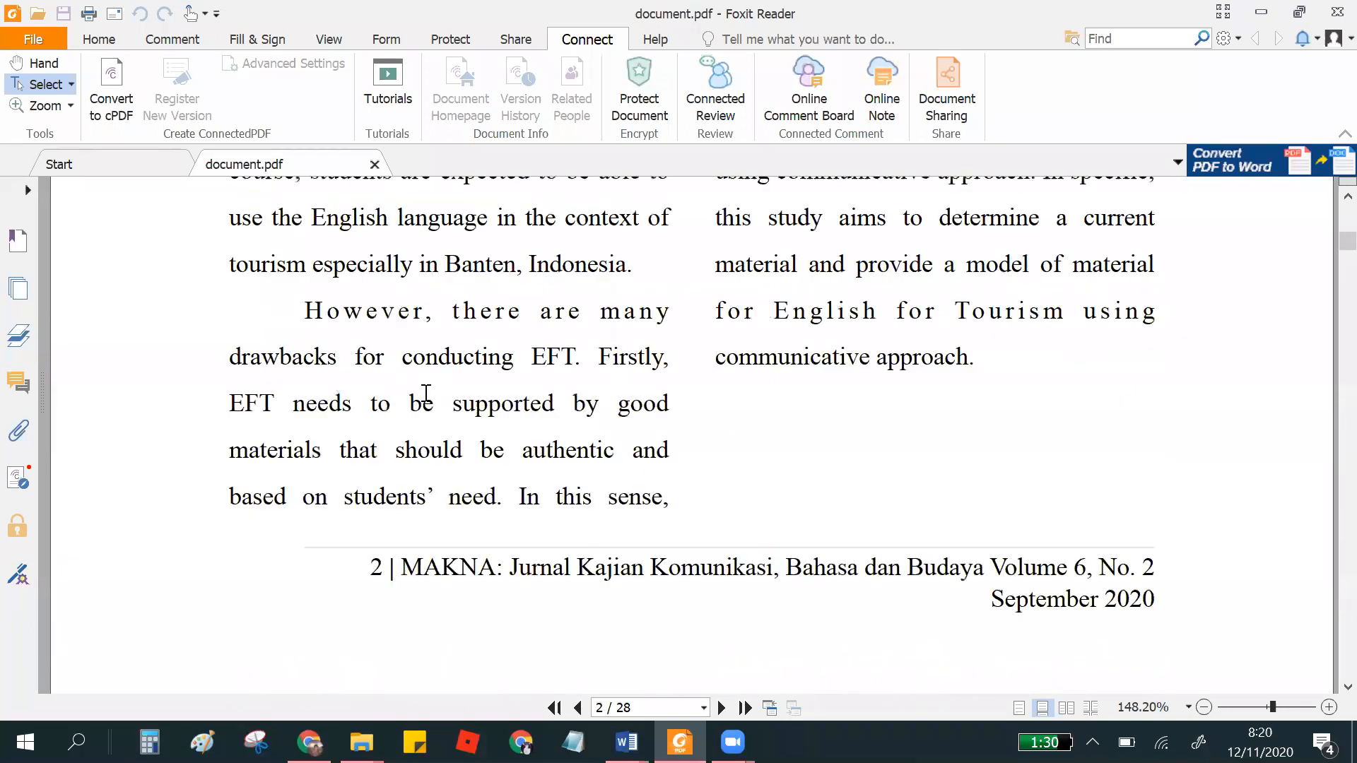
scroll(1107, 329, "down", 5)
left_click_drag(1329, 244, 1326, 368)
- Switch to sample.docx in Word and delete the subheading "Selecting a Template (Heading 2)" under "Background of the Problem"
key("alt+Tab")
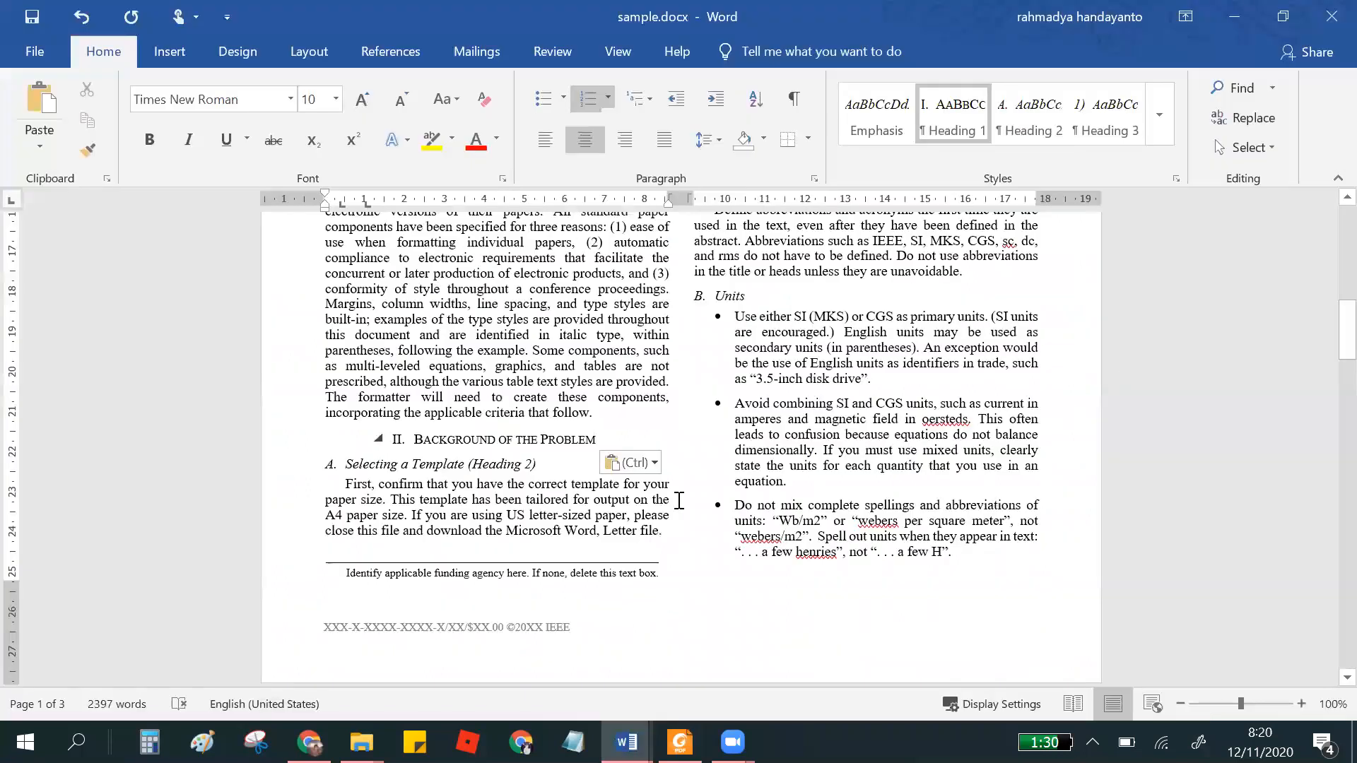
left_click(316, 465)
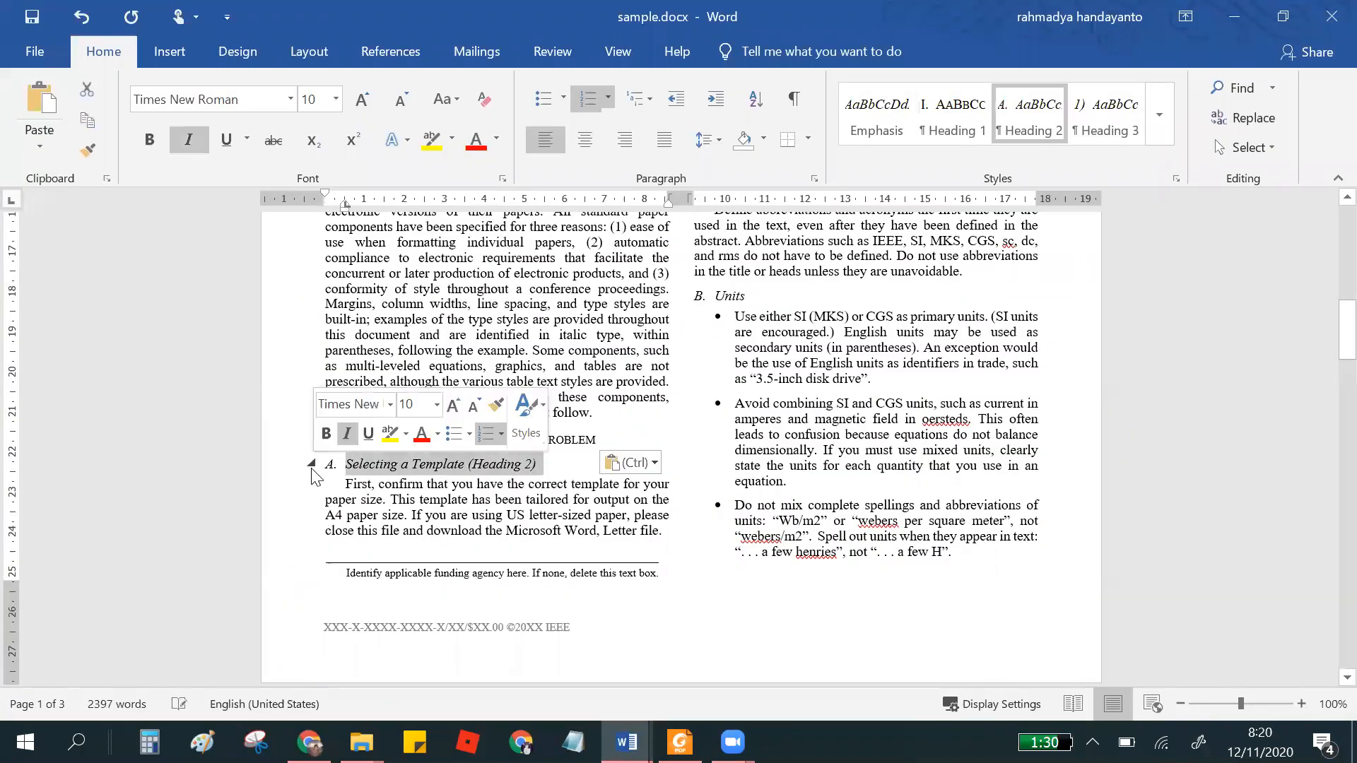
key("Delete")
scroll(617, 409, "down", 2)
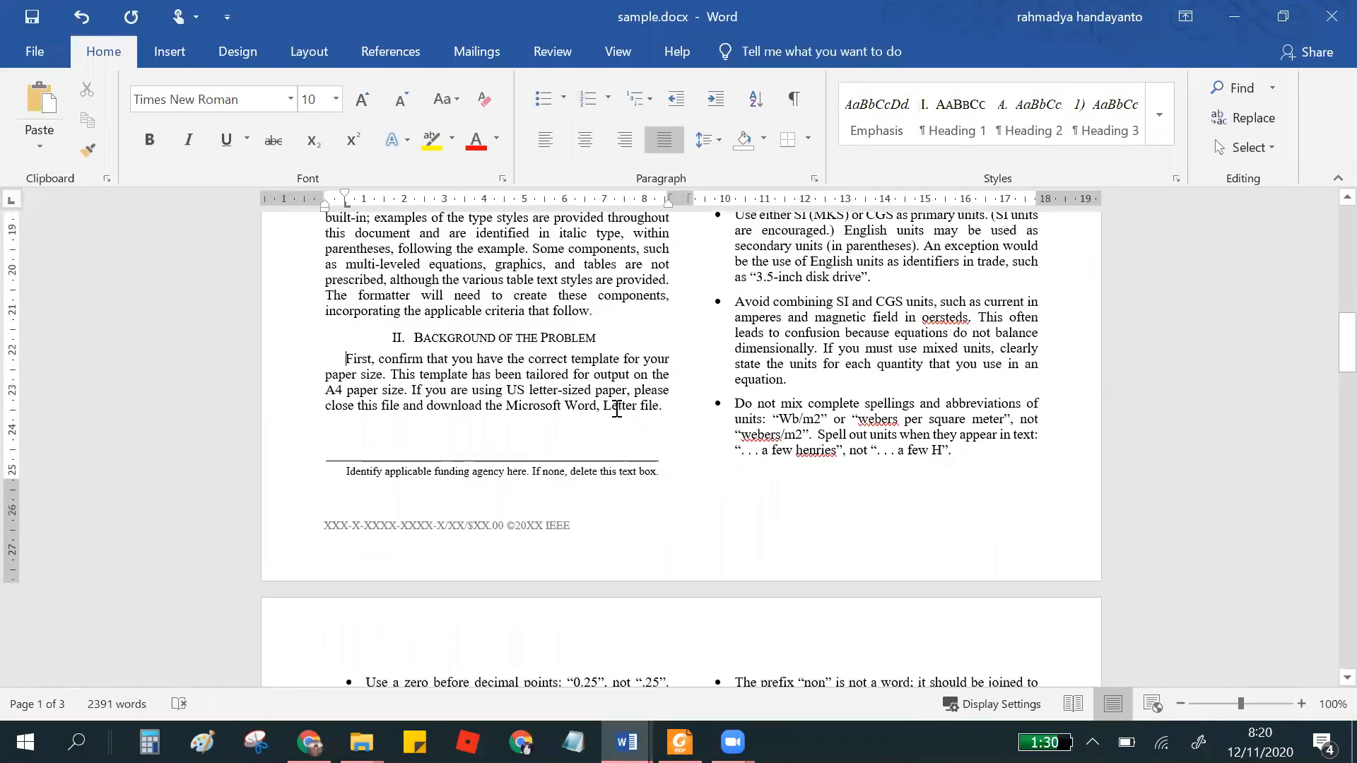
- Copy the first paragraph under "Background of the Problem" on page 2 of document.pdf in Foxit Reader, then return to sample.docx in Word
key("alt+Tab")
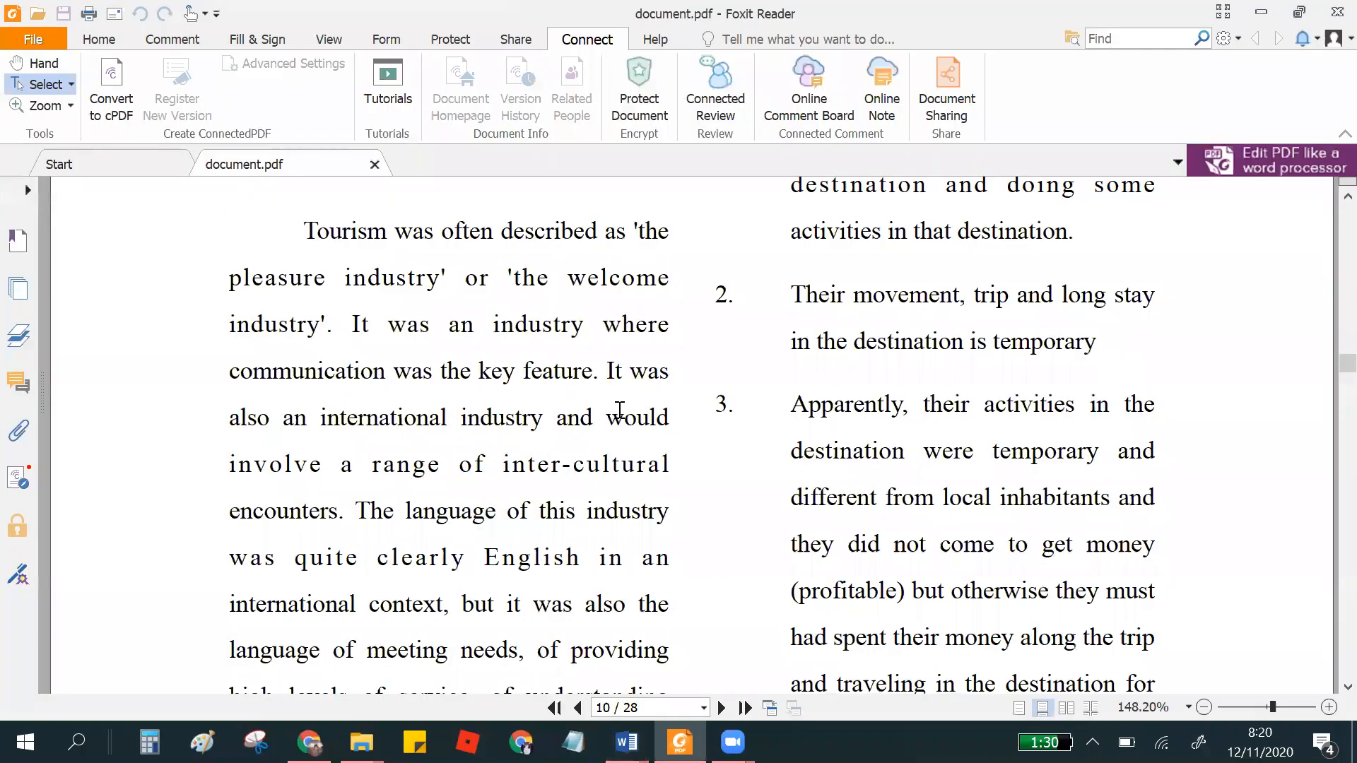
scroll(631, 413, "up", 6)
left_click_drag(1341, 352, 1324, 225)
scroll(989, 342, "down", 8)
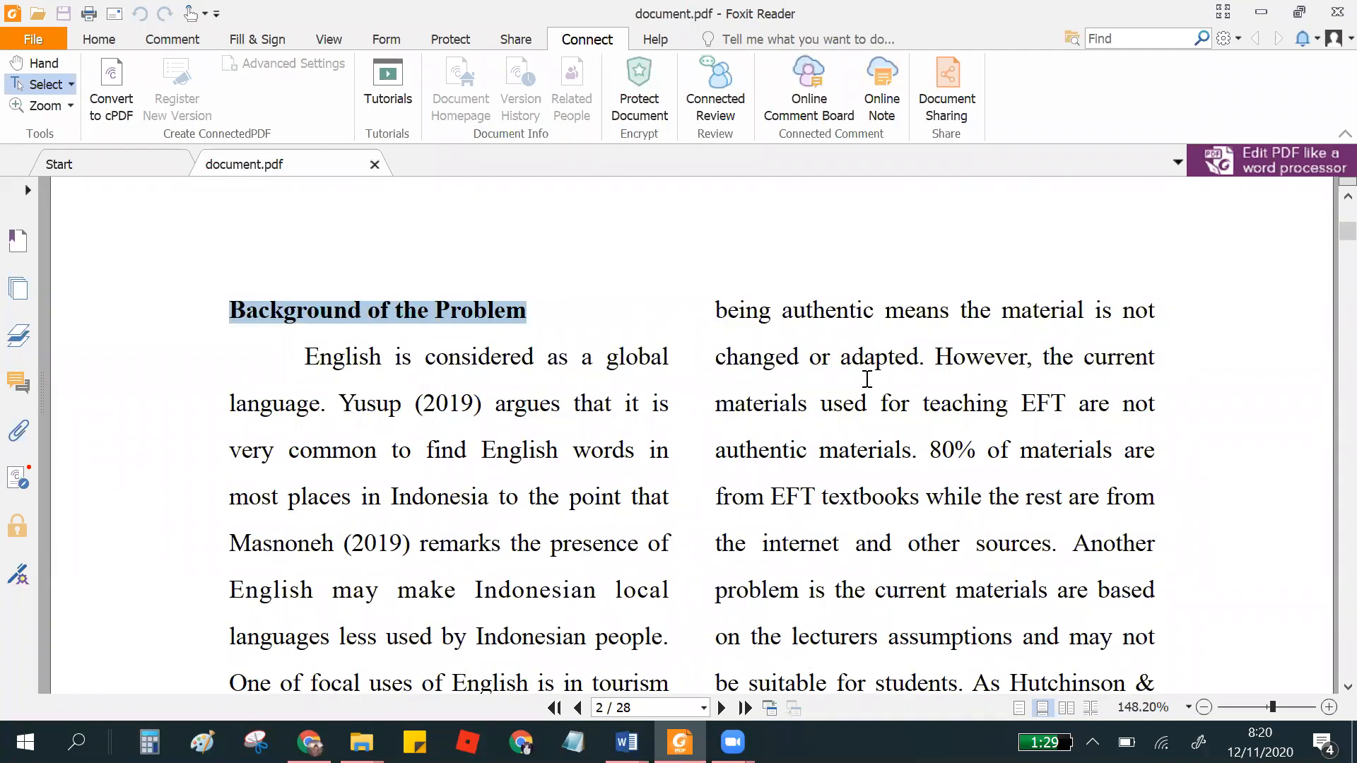
scroll(868, 379, "down", 2)
left_click_drag(379, 259, 634, 317)
scroll(621, 343, "down", 9)
scroll(621, 351, "down", 3)
scroll(634, 362, "down", 5)
scroll(645, 311, "up", 4)
right_click(544, 277)
left_click(573, 282)
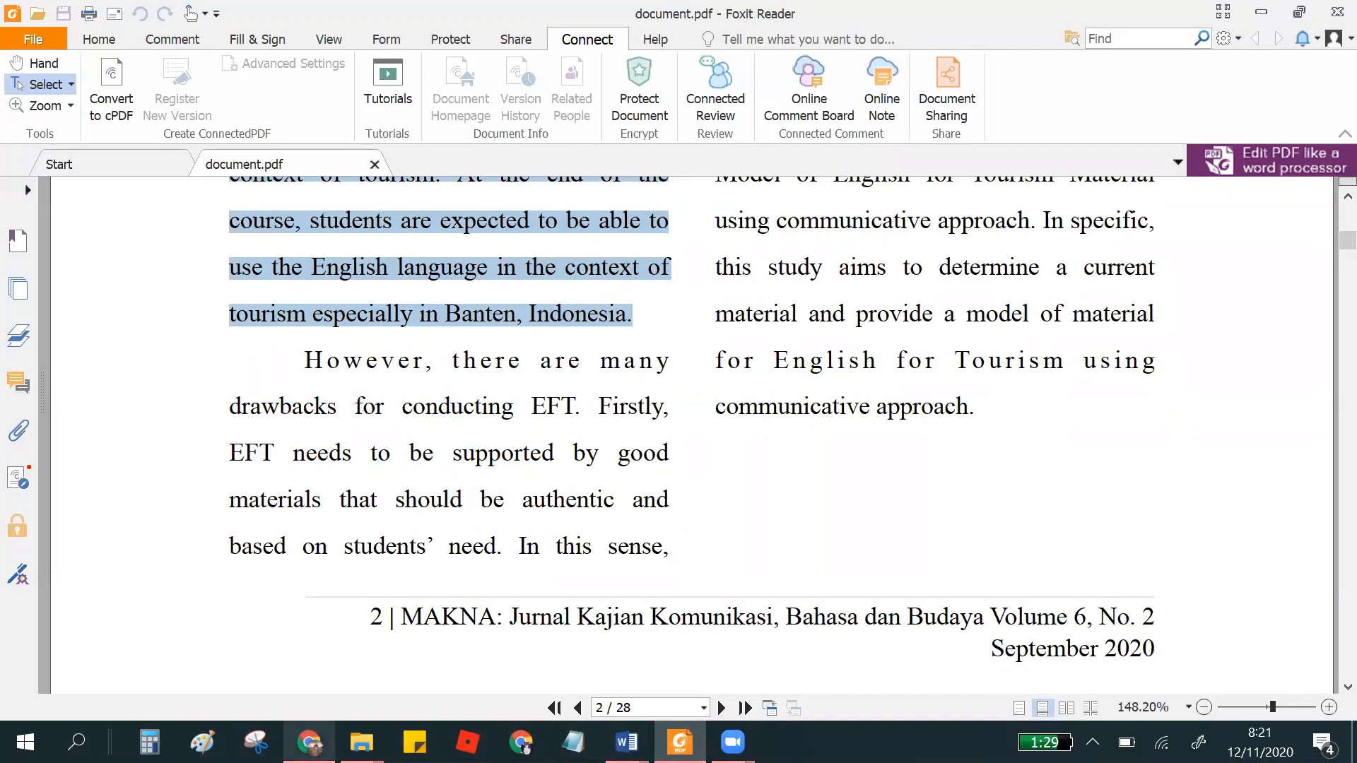
mouse_move(627, 743)
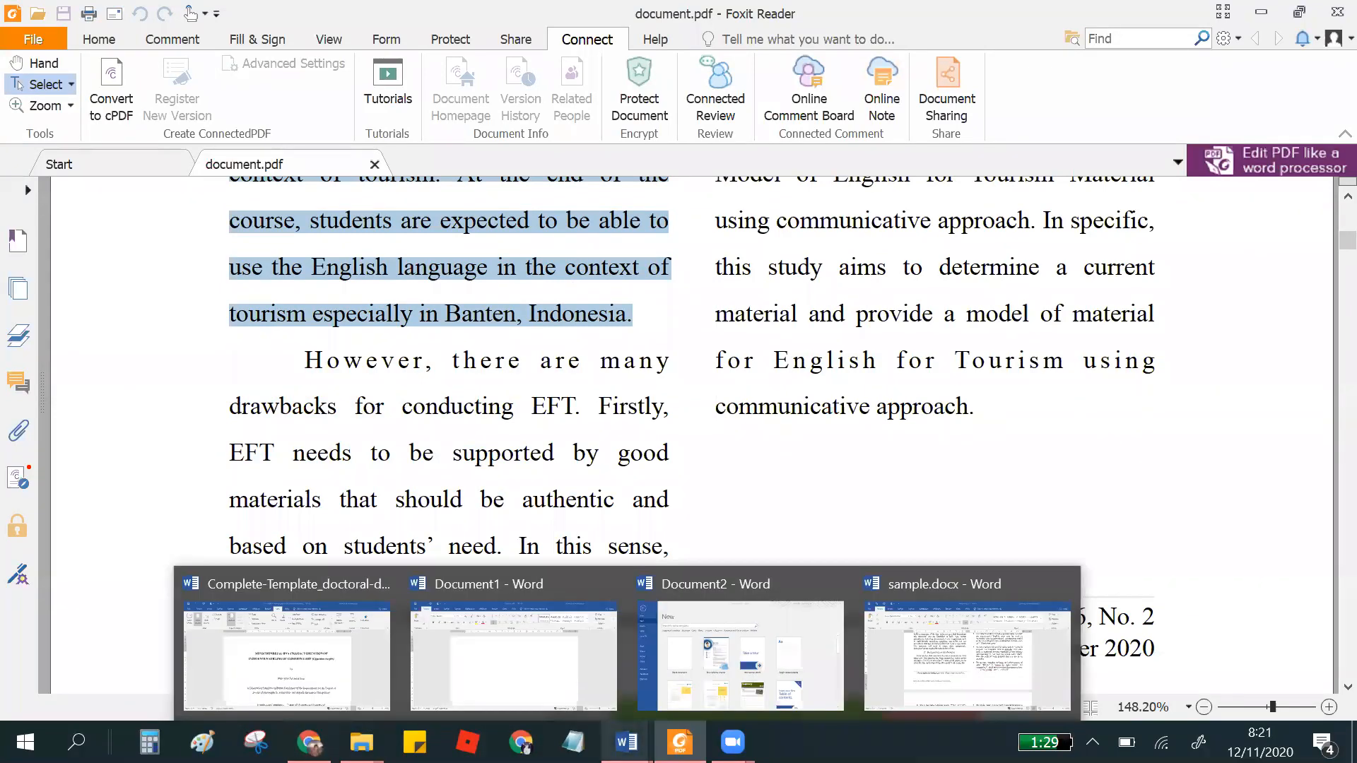
left_click(889, 669)
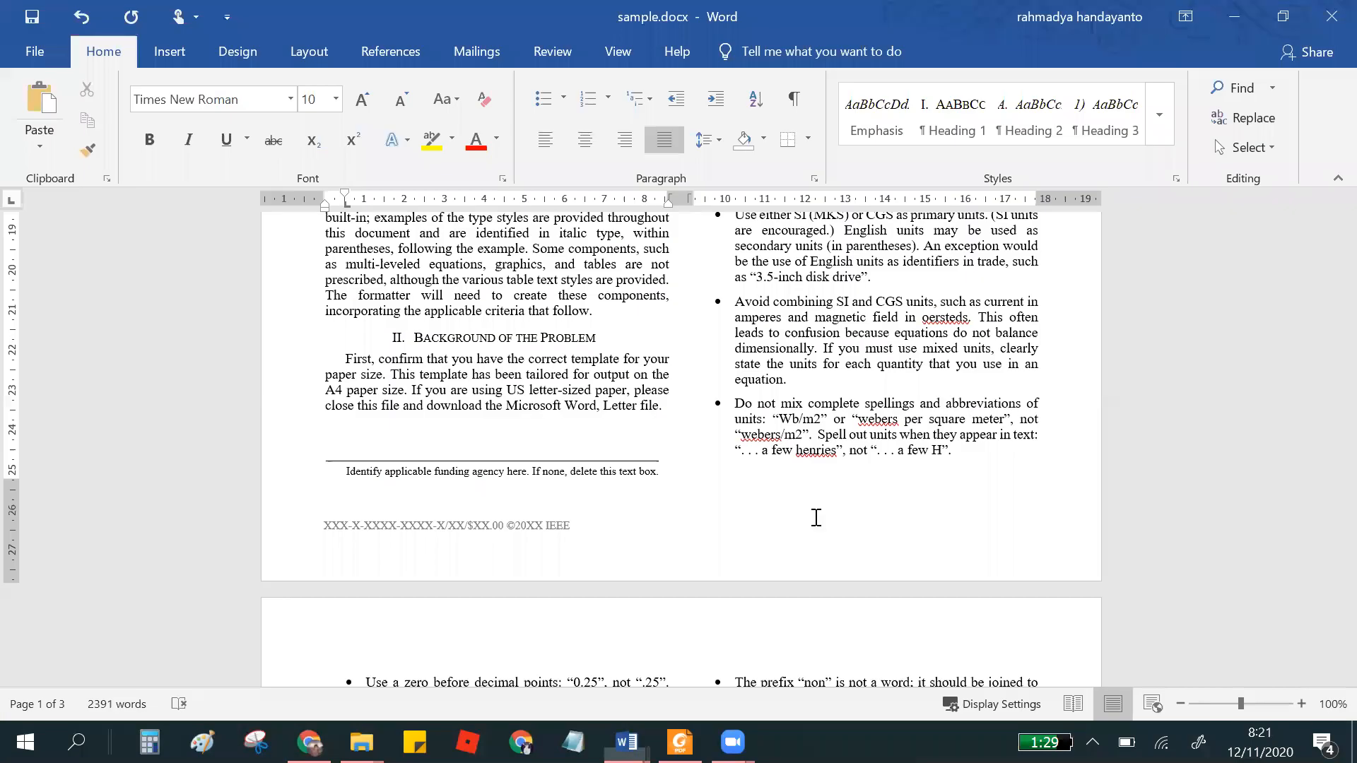
- Try pasting the copied paragraph as plain text directly before "First, confirm", review the page layout, and undo the paste
double_click(359, 358)
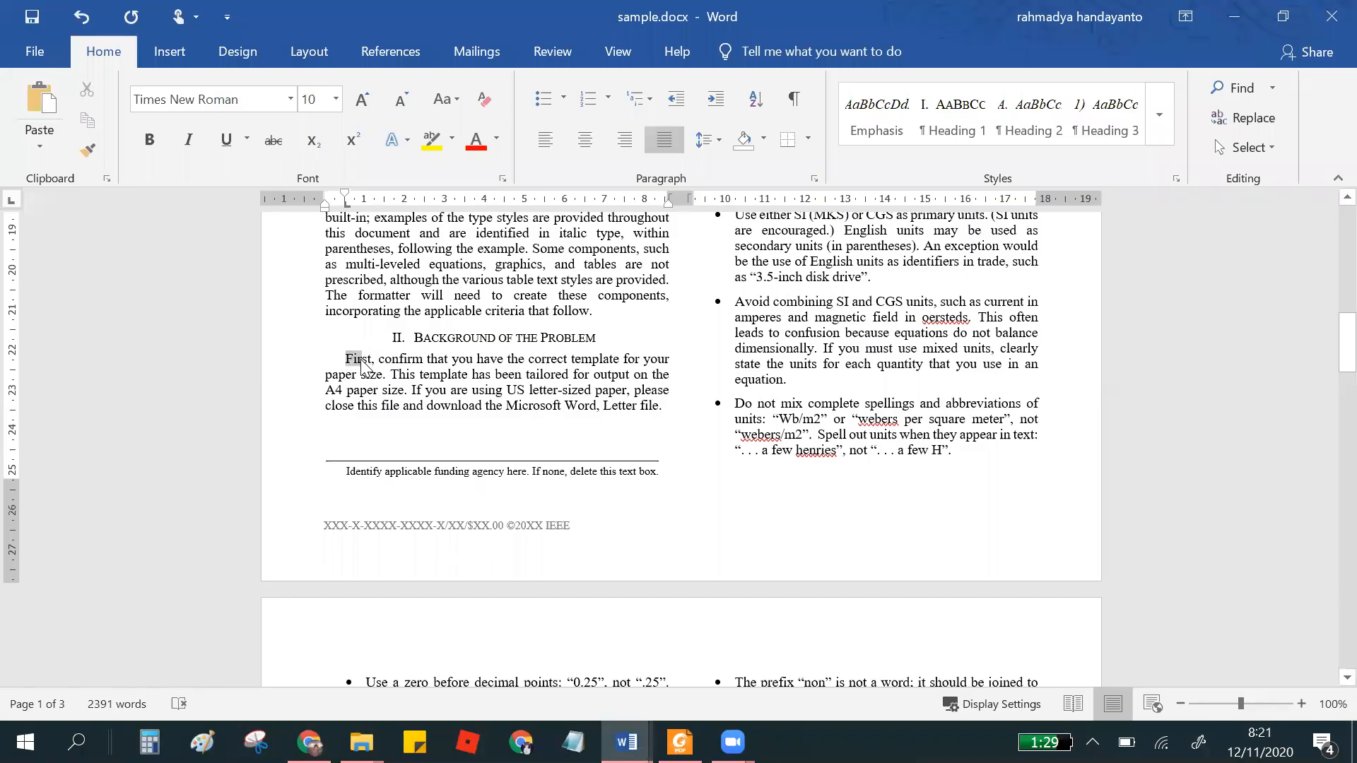
left_click(374, 390)
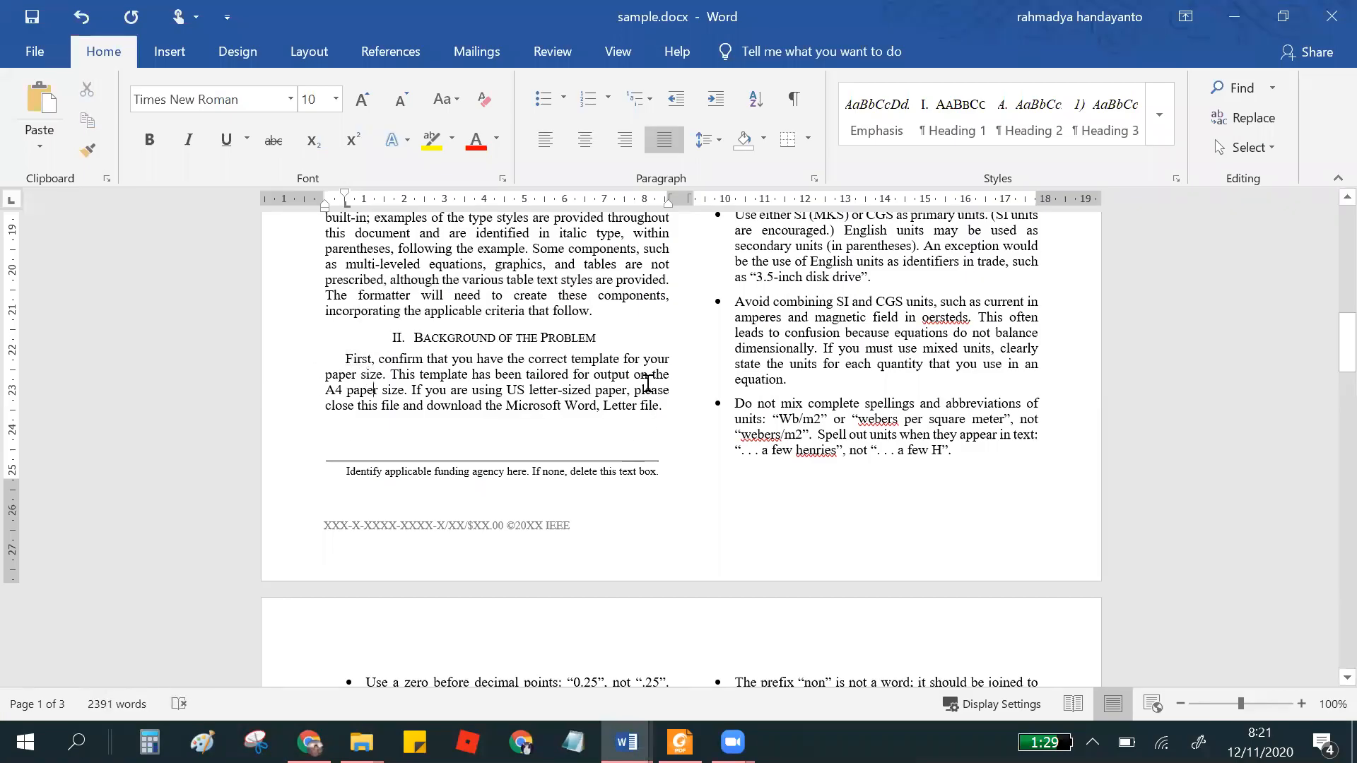
right_click(345, 359)
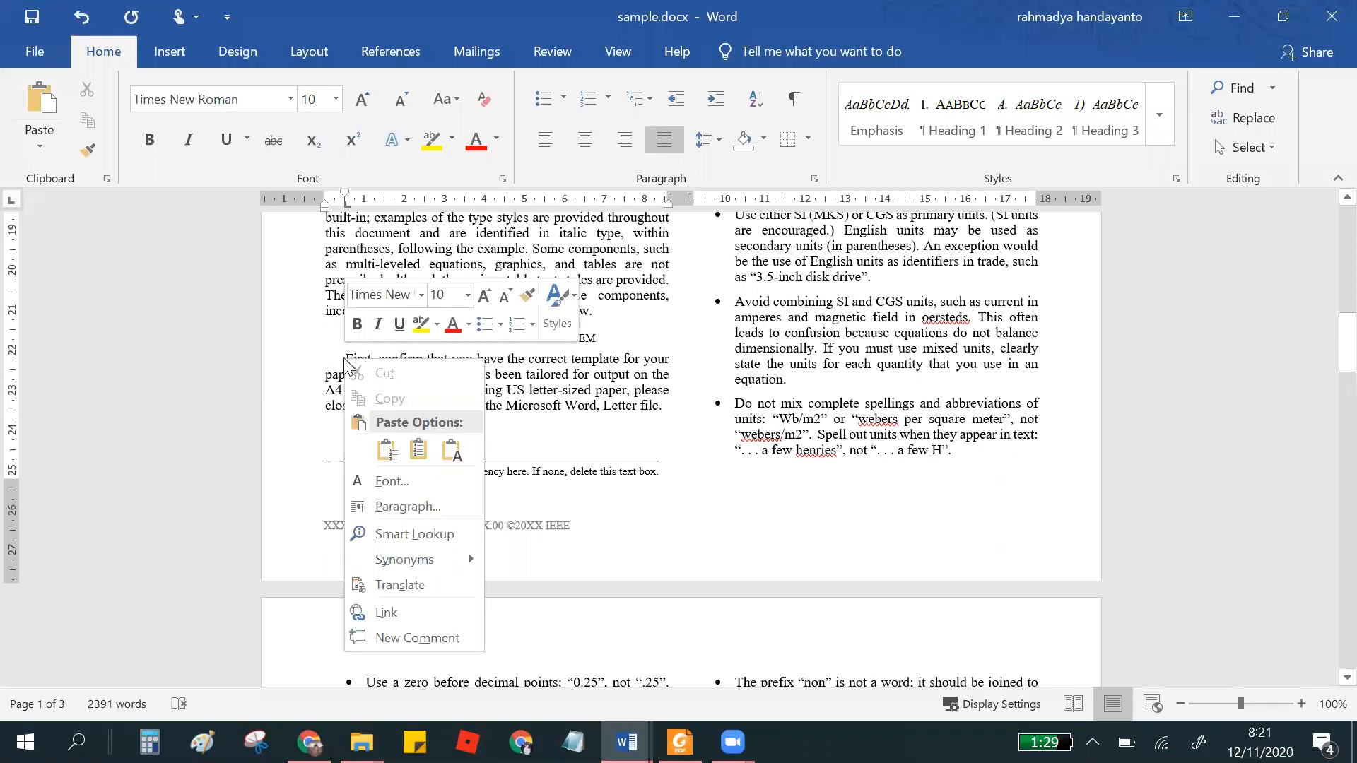
left_click(447, 454)
scroll(393, 414, "up", 6)
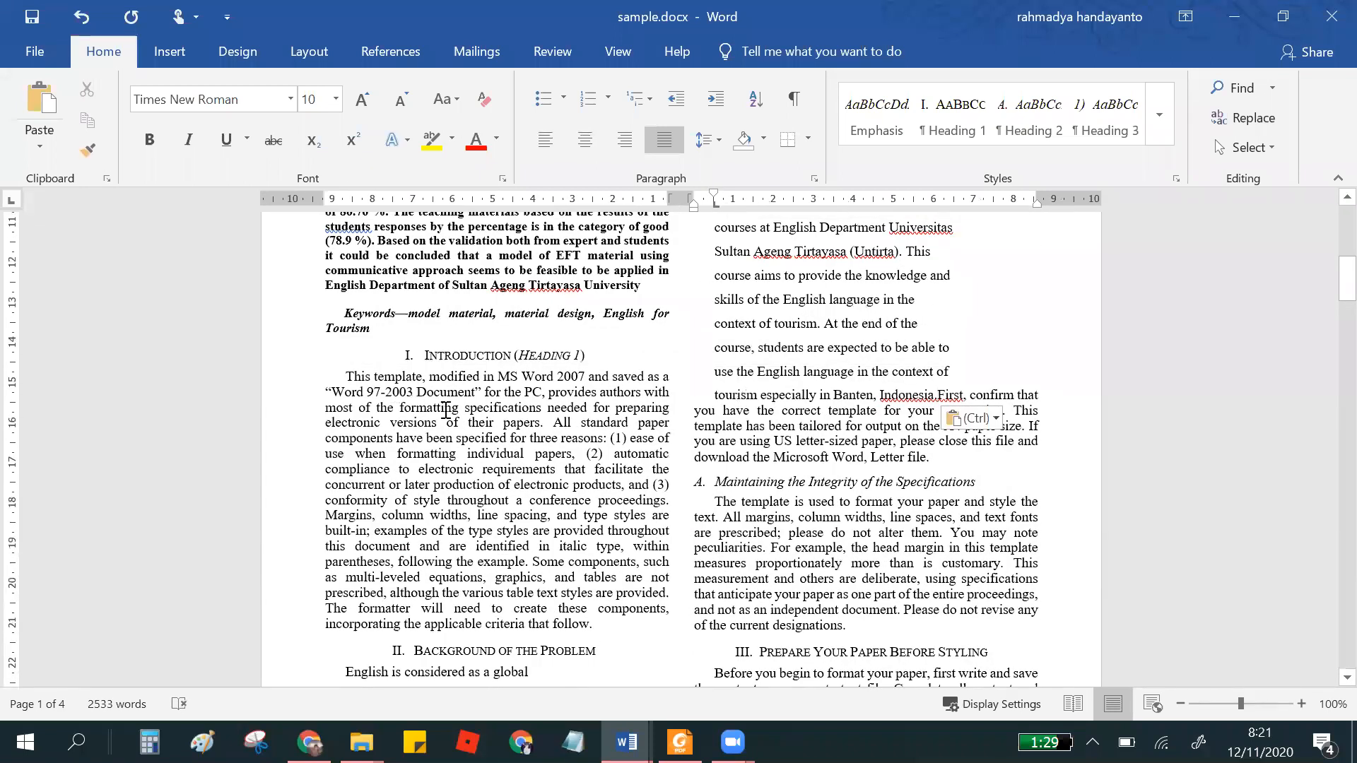
scroll(446, 410, "down", 3)
scroll(592, 520, "down", 4)
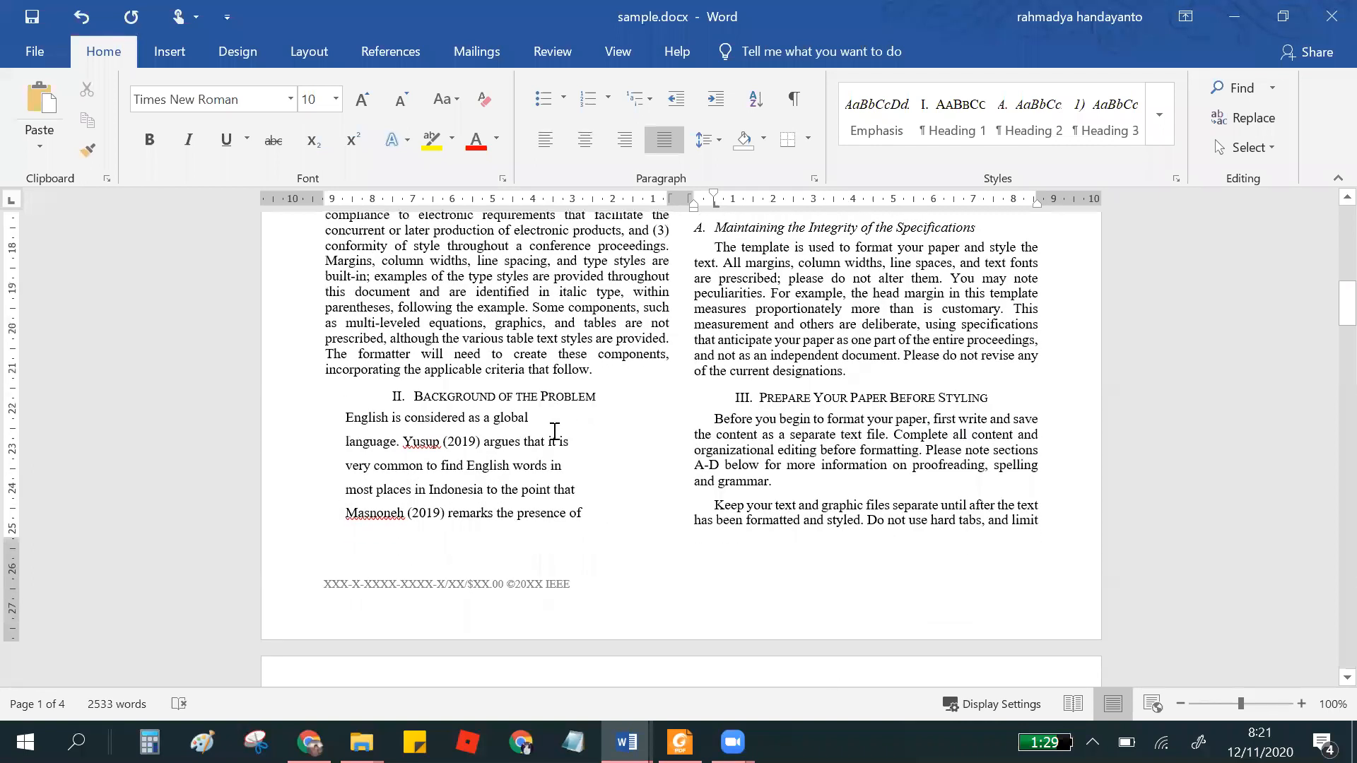
scroll(566, 453, "up", 5)
scroll(583, 481, "up", 1)
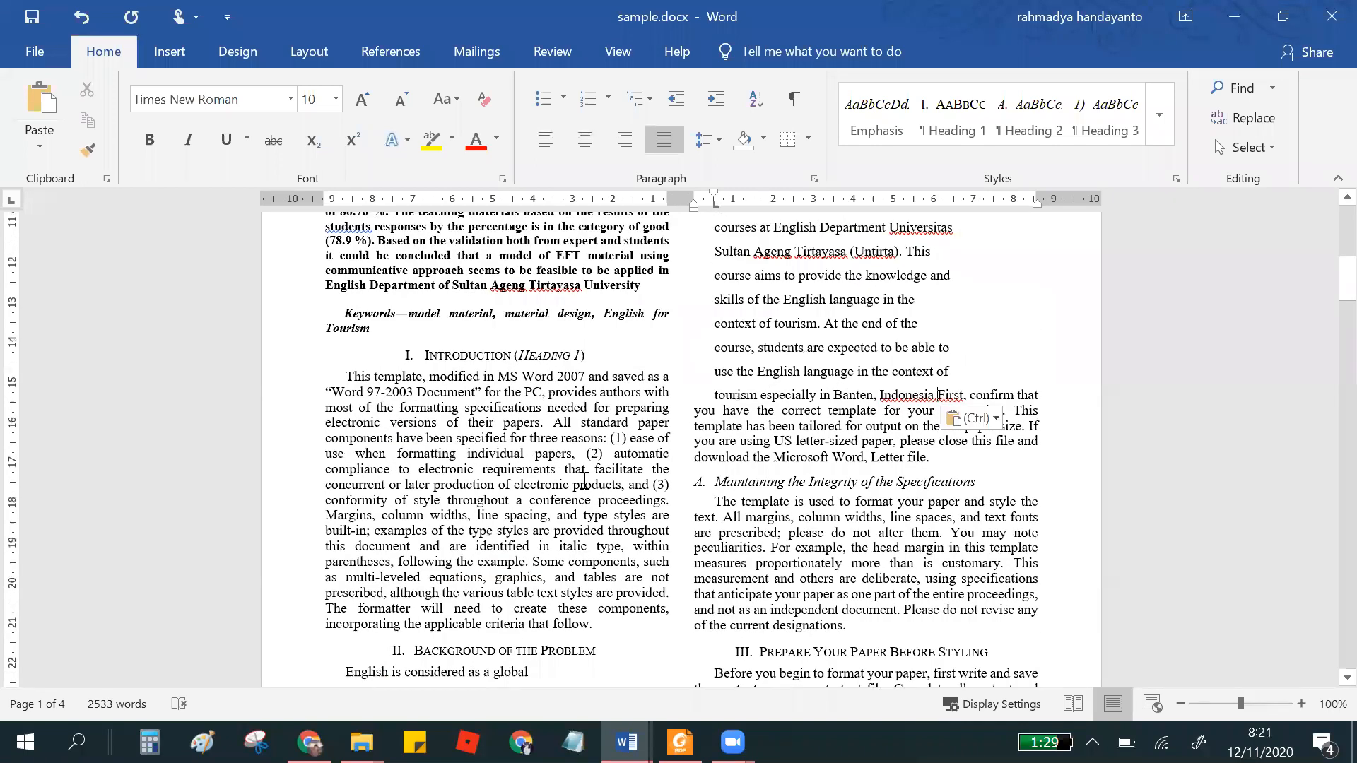
scroll(584, 481, "up", 10)
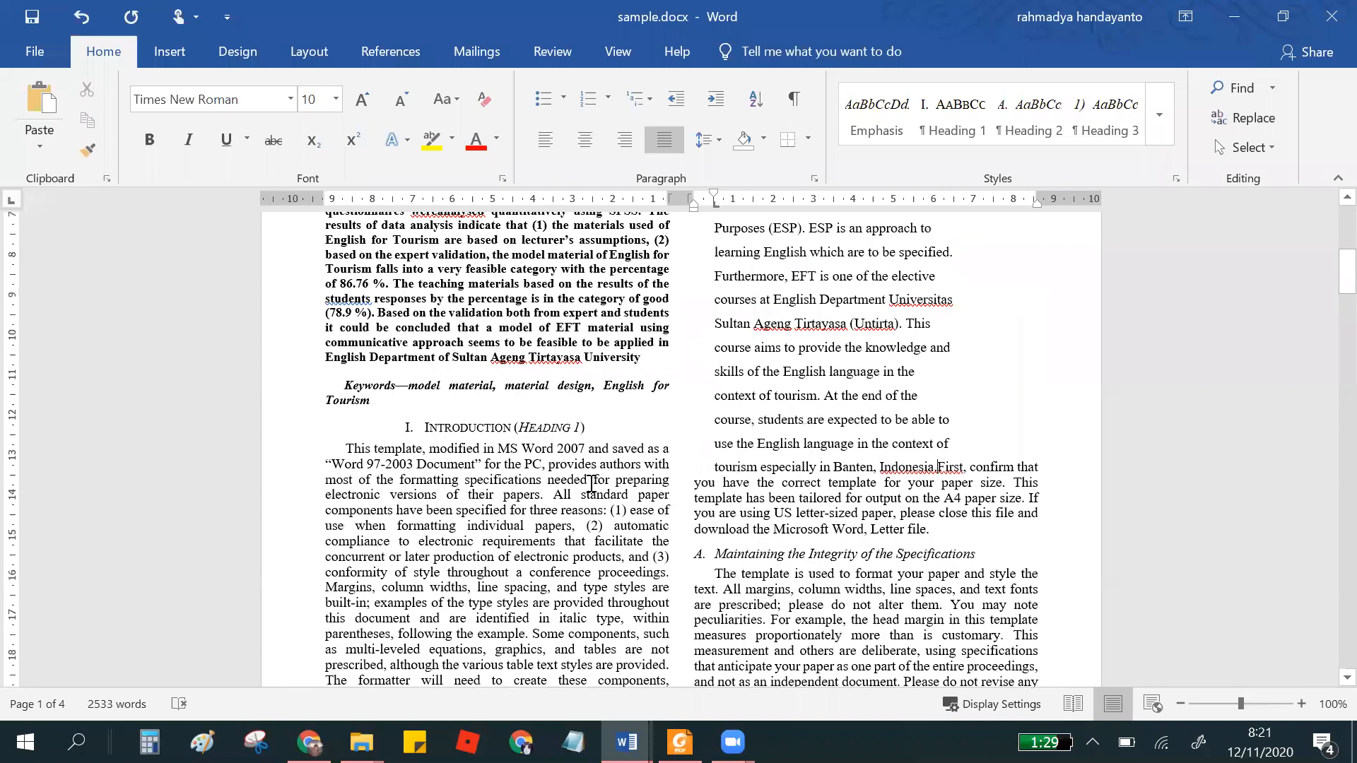
scroll(591, 483, "down", 15)
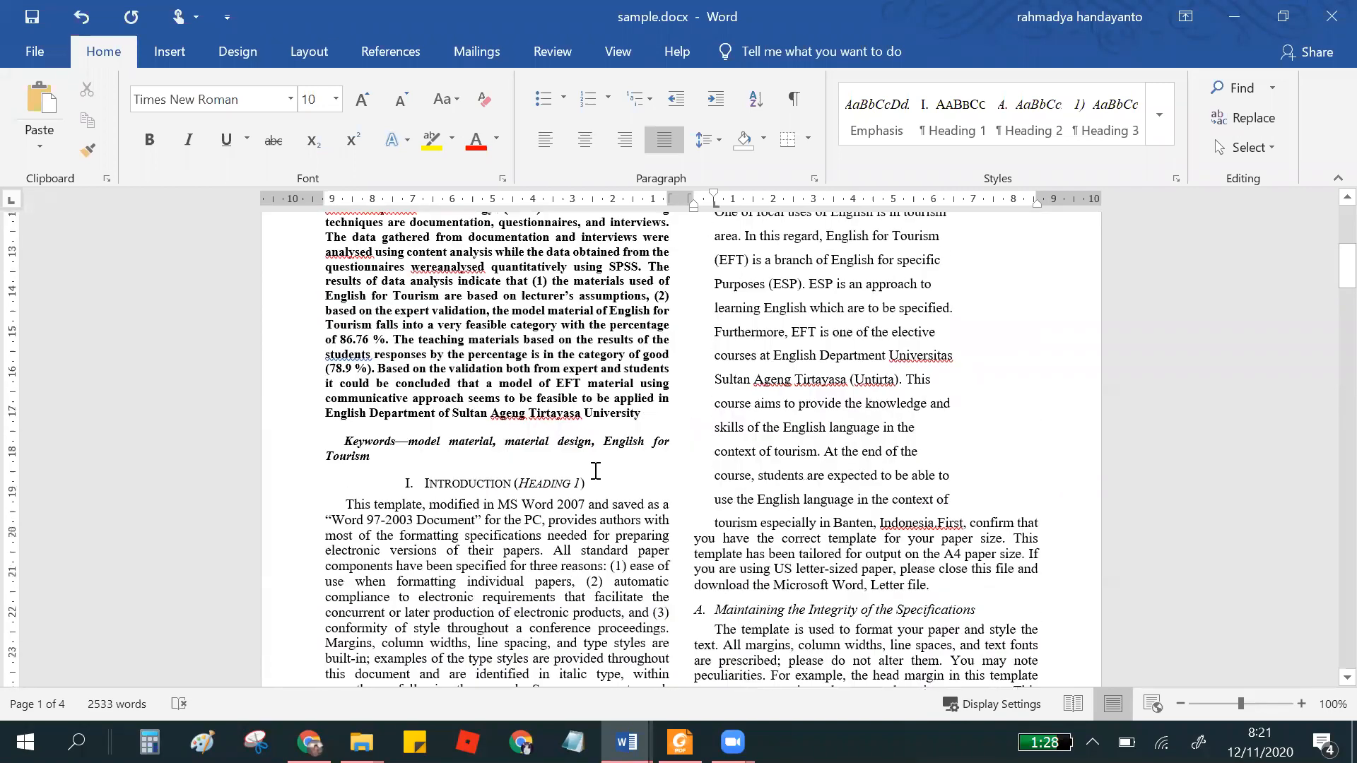
scroll(597, 469, "down", 5)
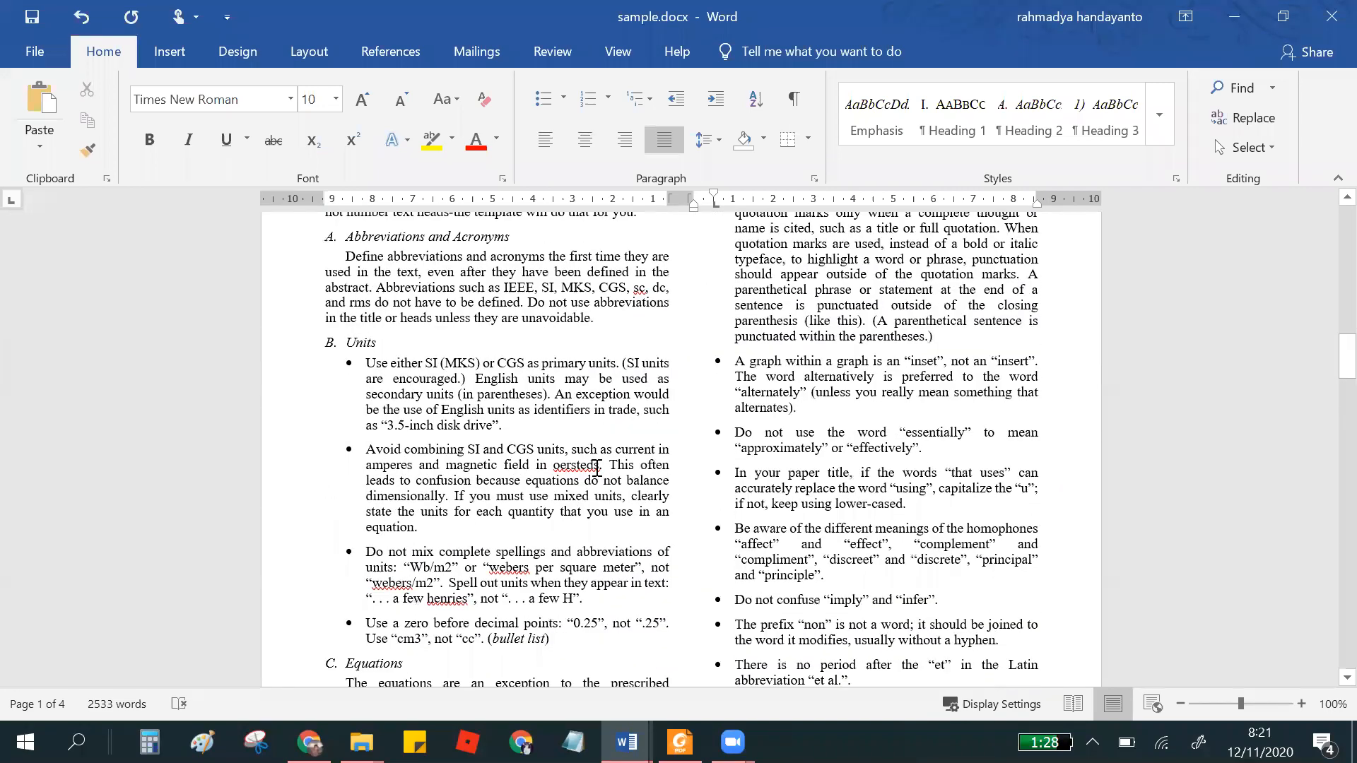
scroll(597, 469, "down", 8)
key("ctrl+z")
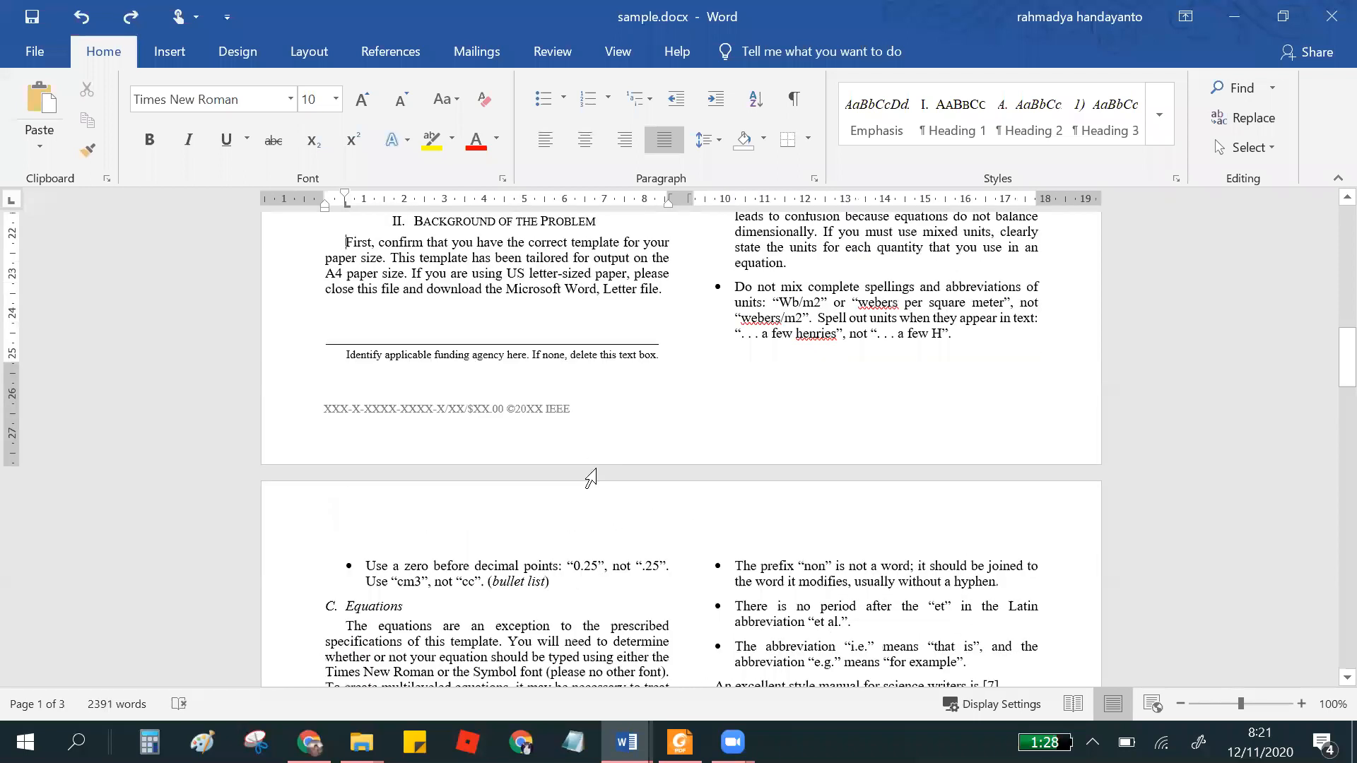
- Insert an empty paragraph under "Background of the Problem" and paste the copied paragraph there as plain text
scroll(688, 413, "up", 6)
scroll(687, 414, "down", 3)
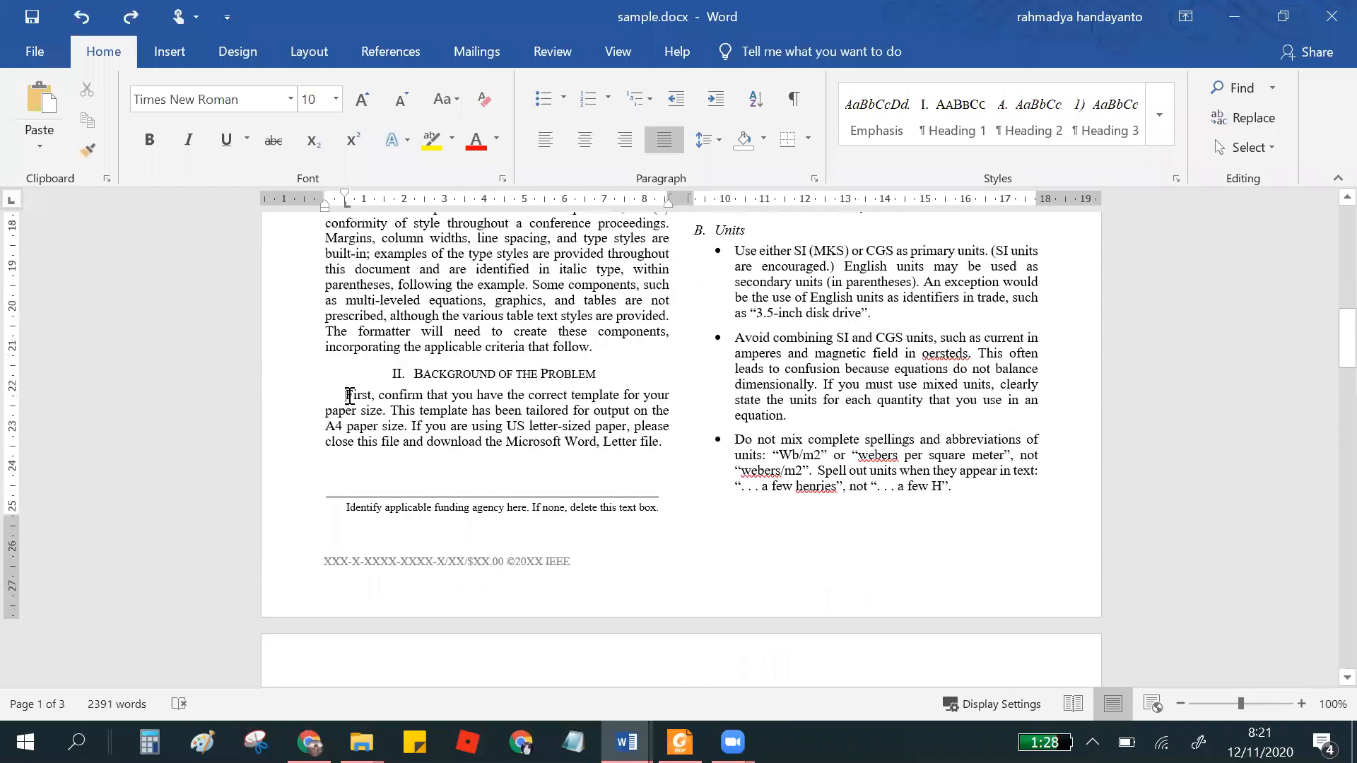
left_click(345, 395)
key("Return")
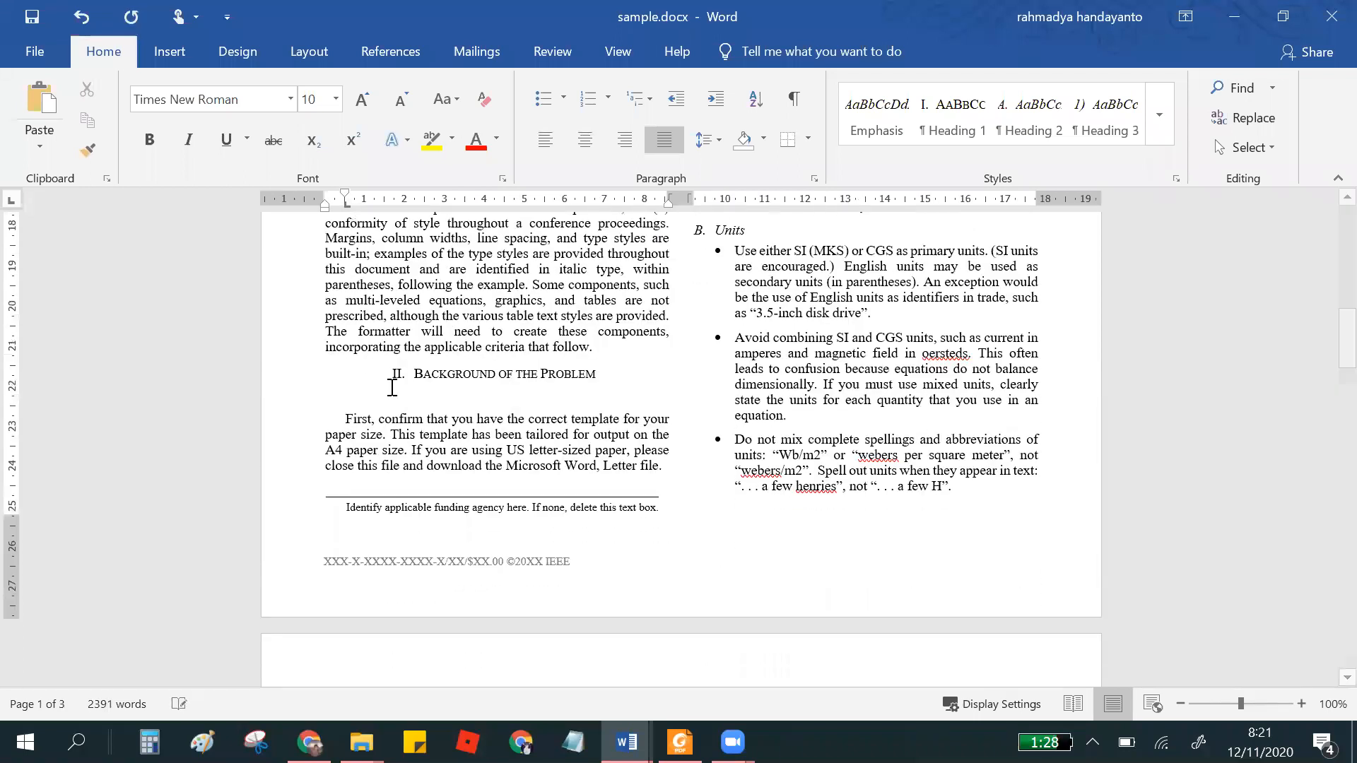
right_click(353, 397)
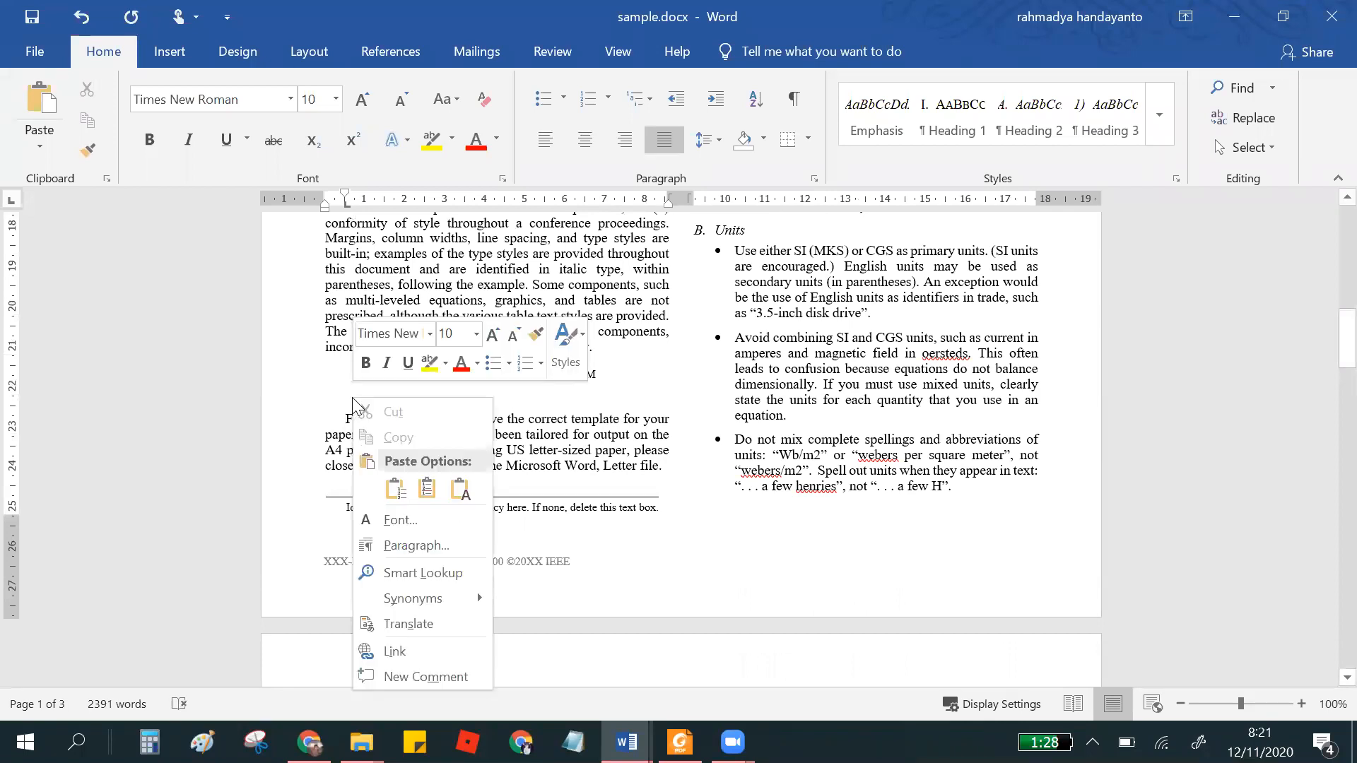
left_click(458, 488)
scroll(635, 437, "down", 3)
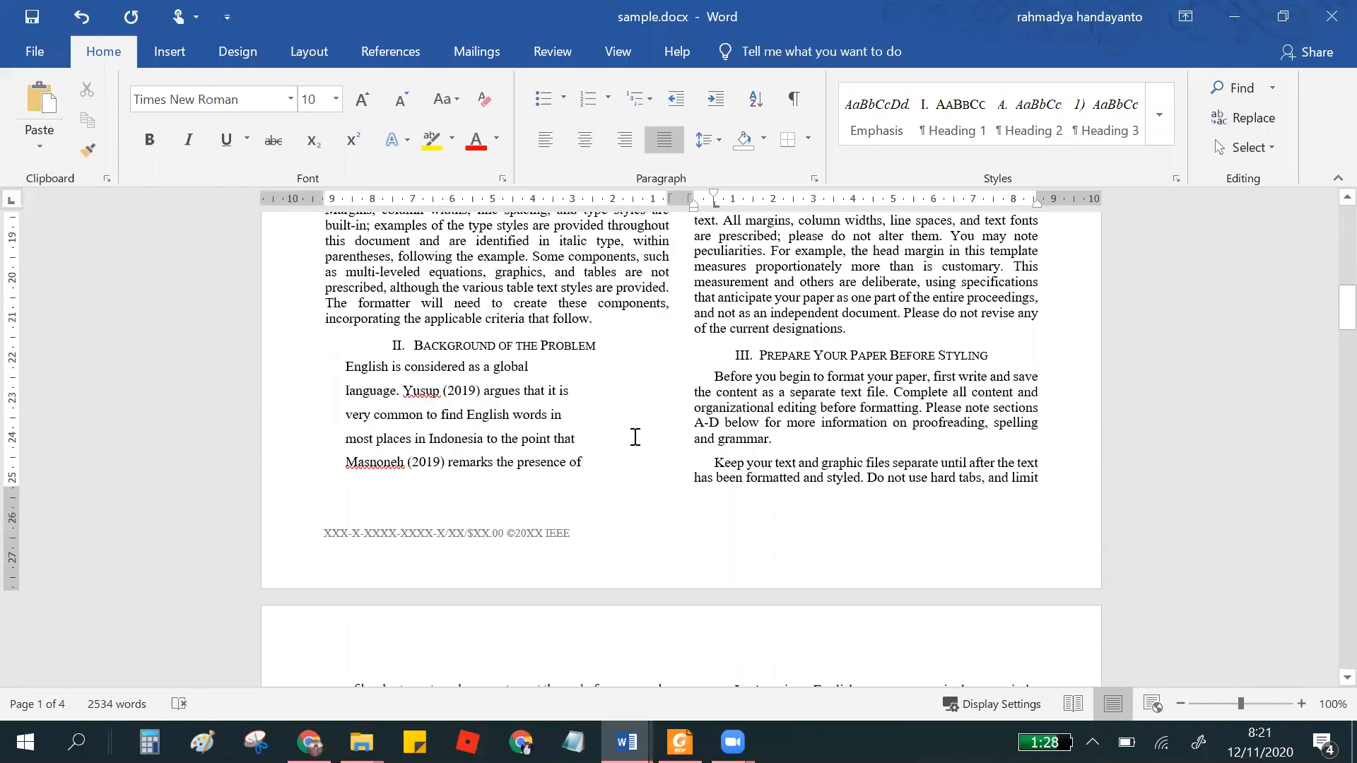
scroll(636, 436, "down", 4)
scroll(621, 417, "up", 4)
- Remove the line breaks in the pasted paragraph from "English is considered as a global" through "most places in Indonesia to the point that"
left_click(574, 372)
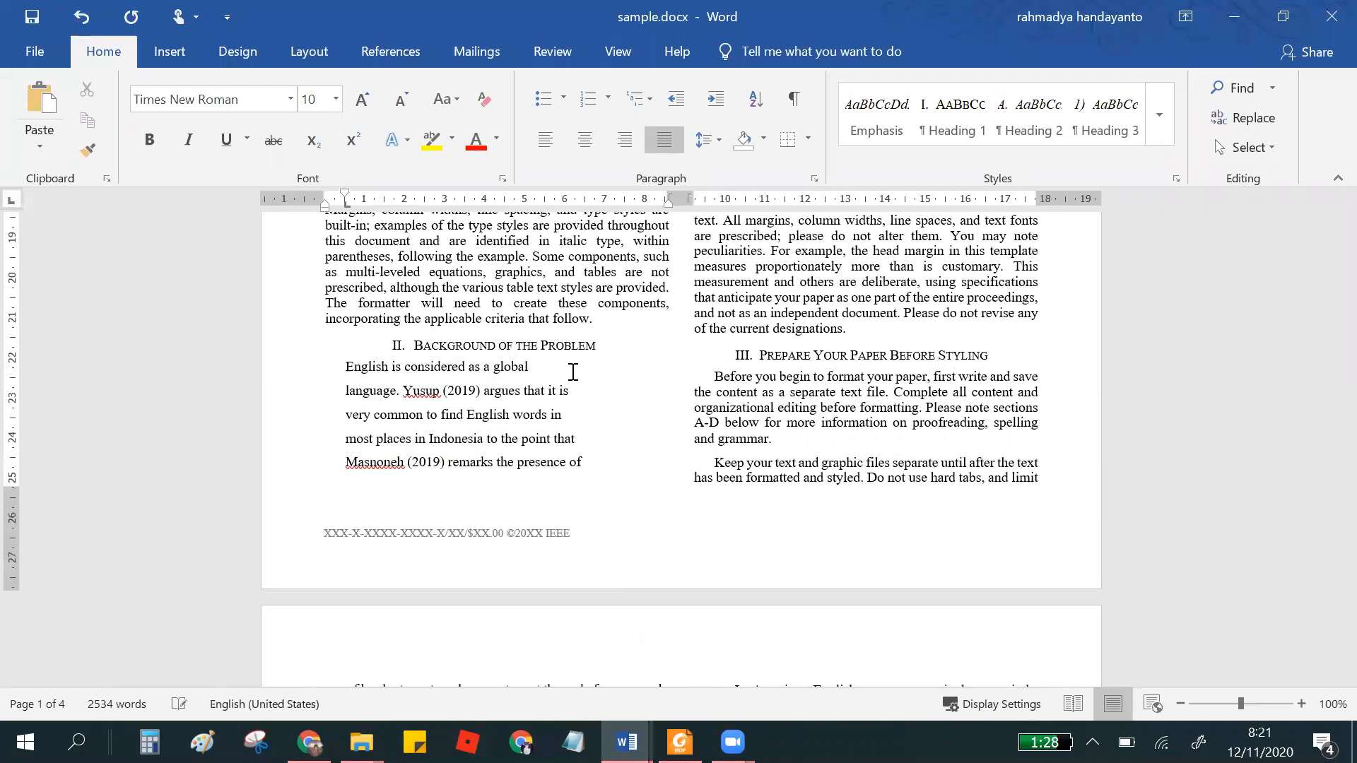
key("Delete")
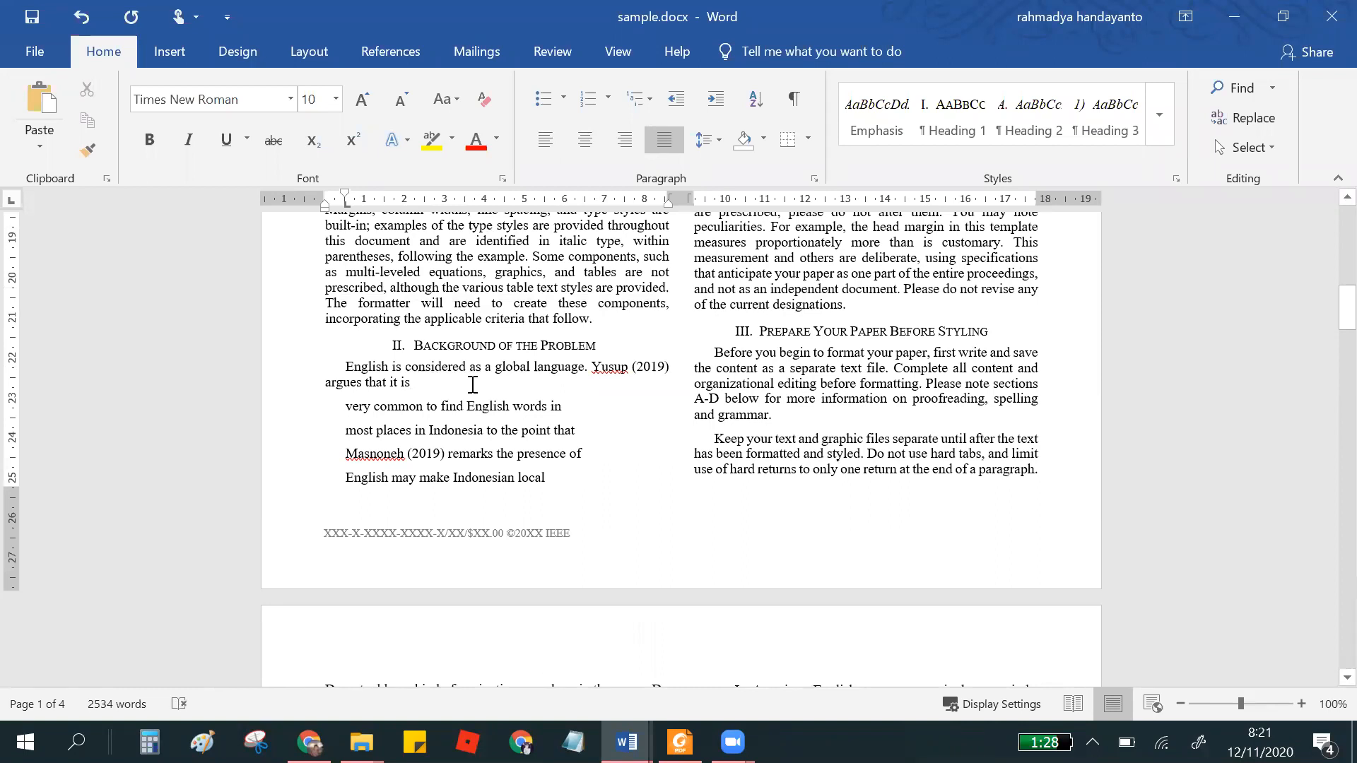
key("Delete")
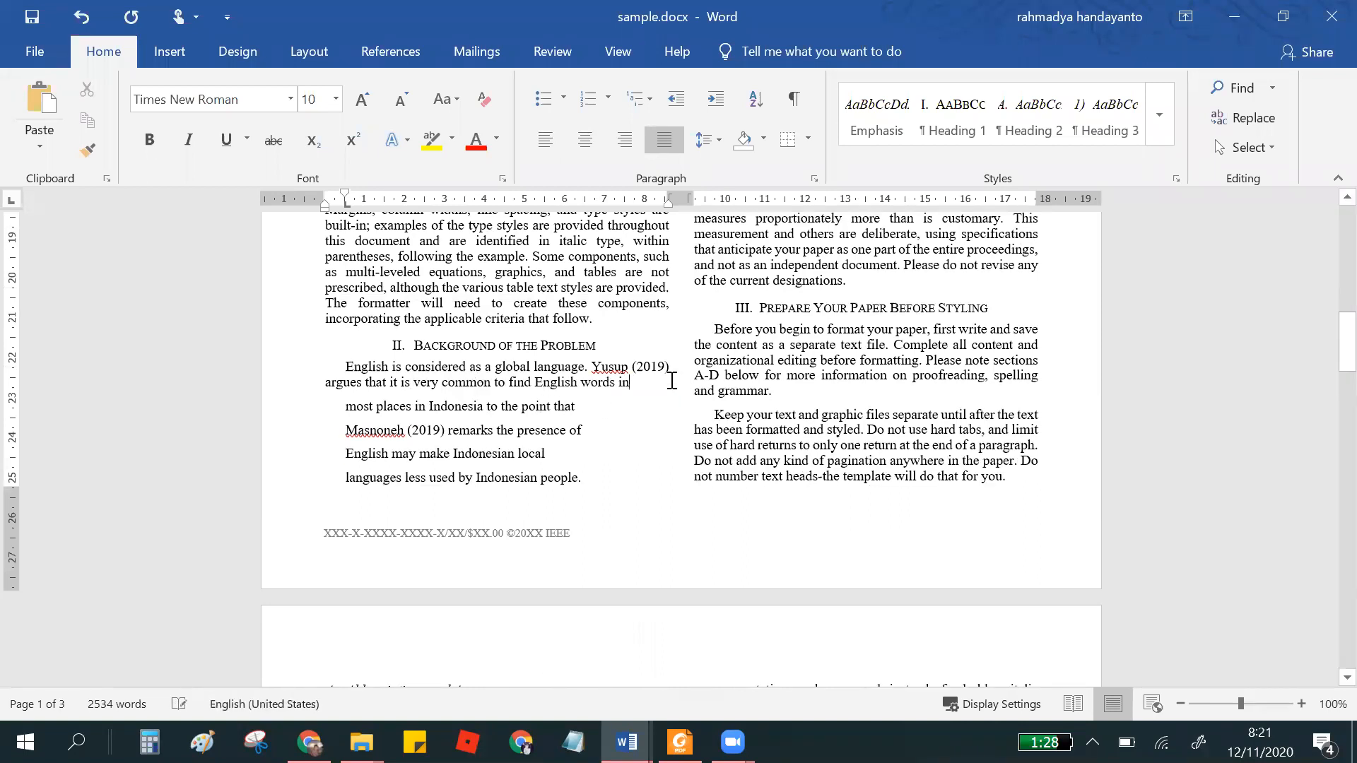
key("Delete")
scroll(714, 429, "up", 3)
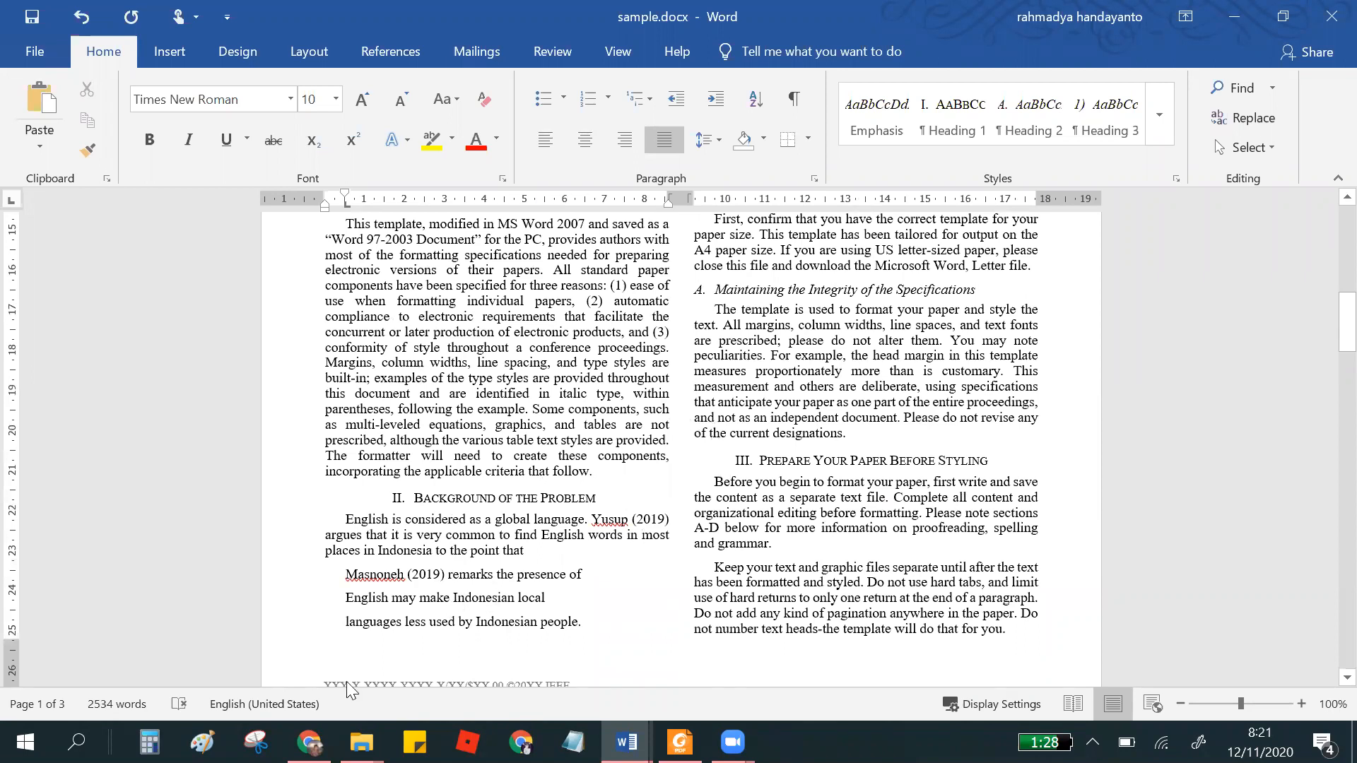
- Switch to Chrome, search Google for "download paper in docx" and look through the results
left_click(309, 742)
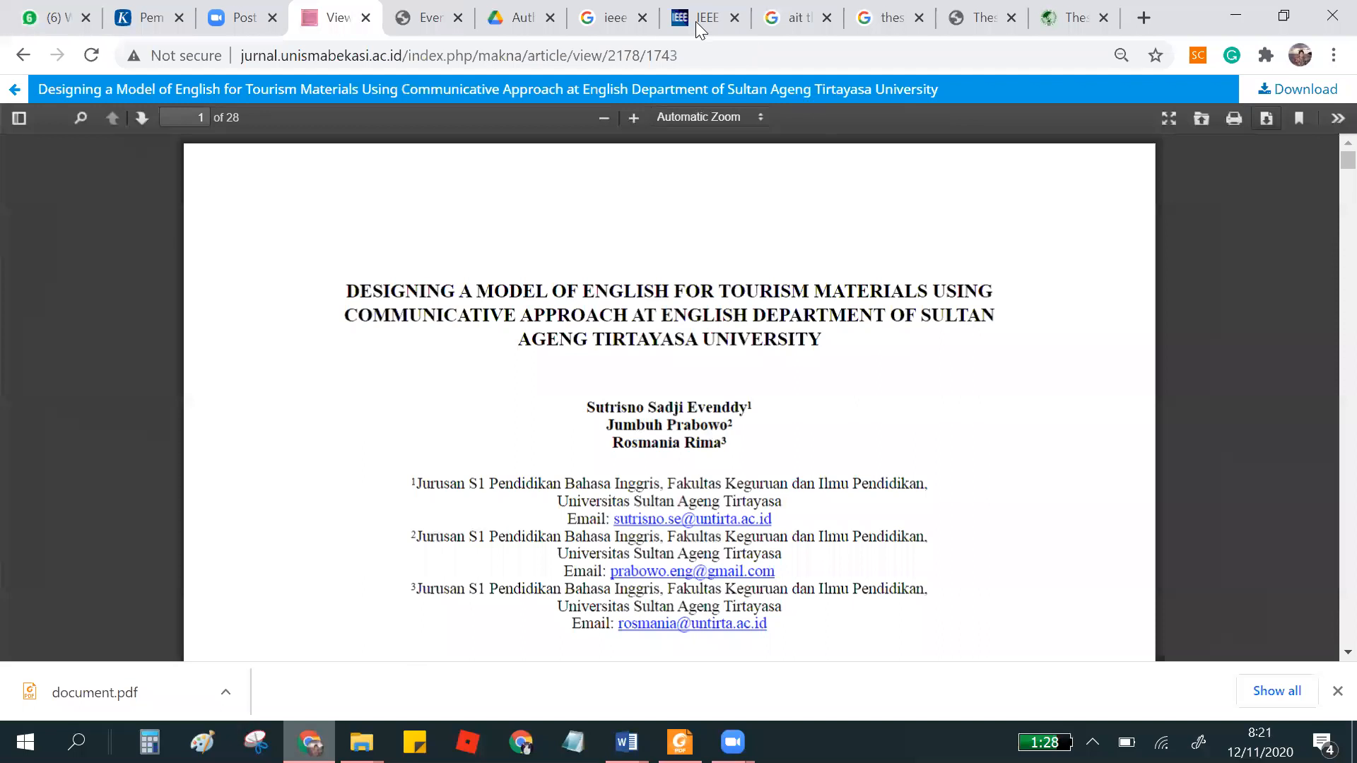
key("ctrl+a")
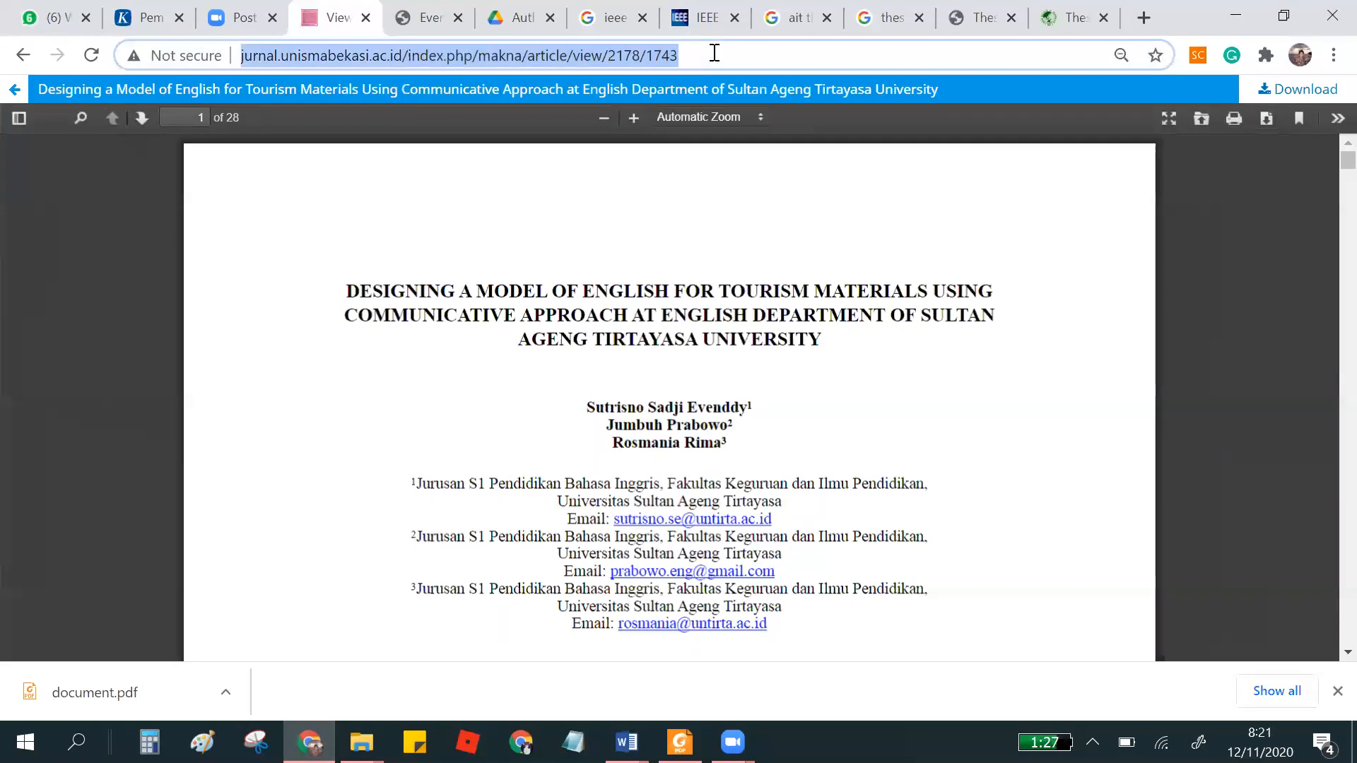
type("downlo")
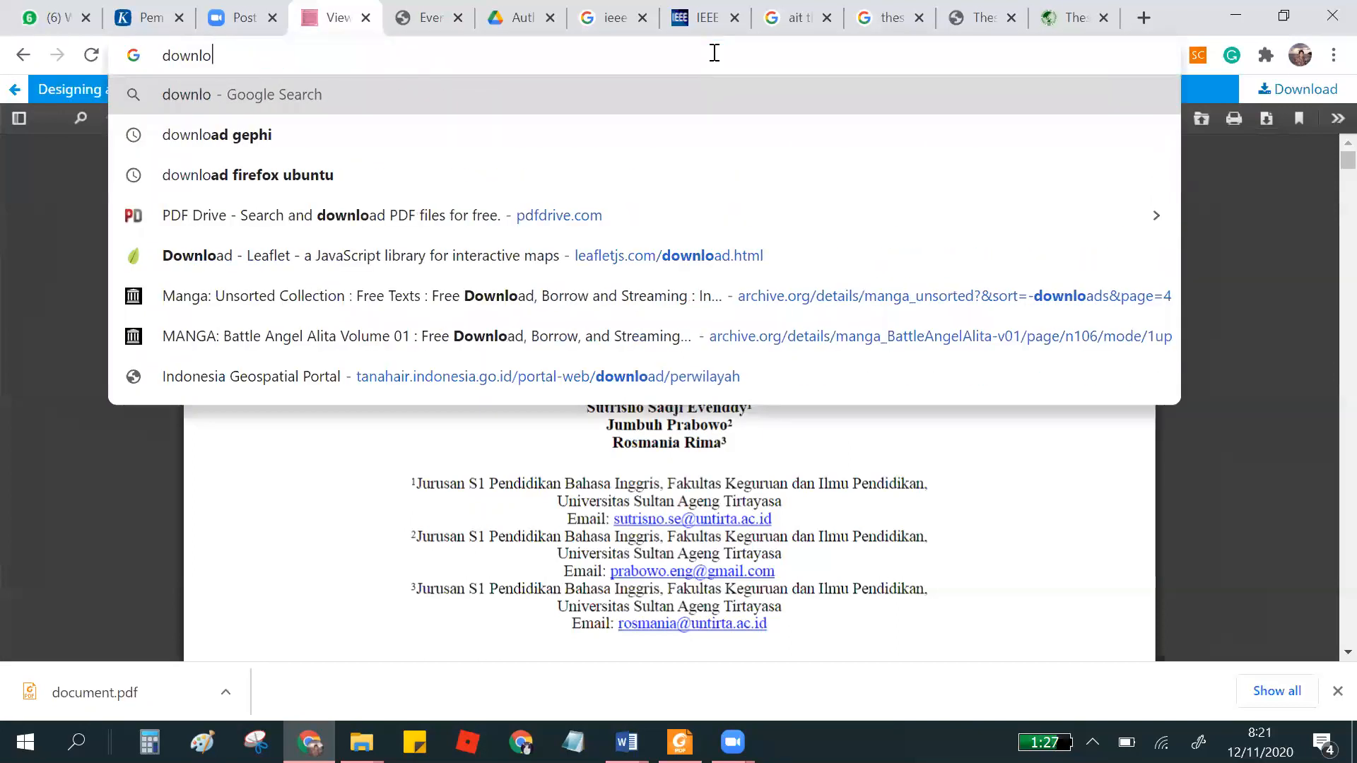
type("ad paper in docx")
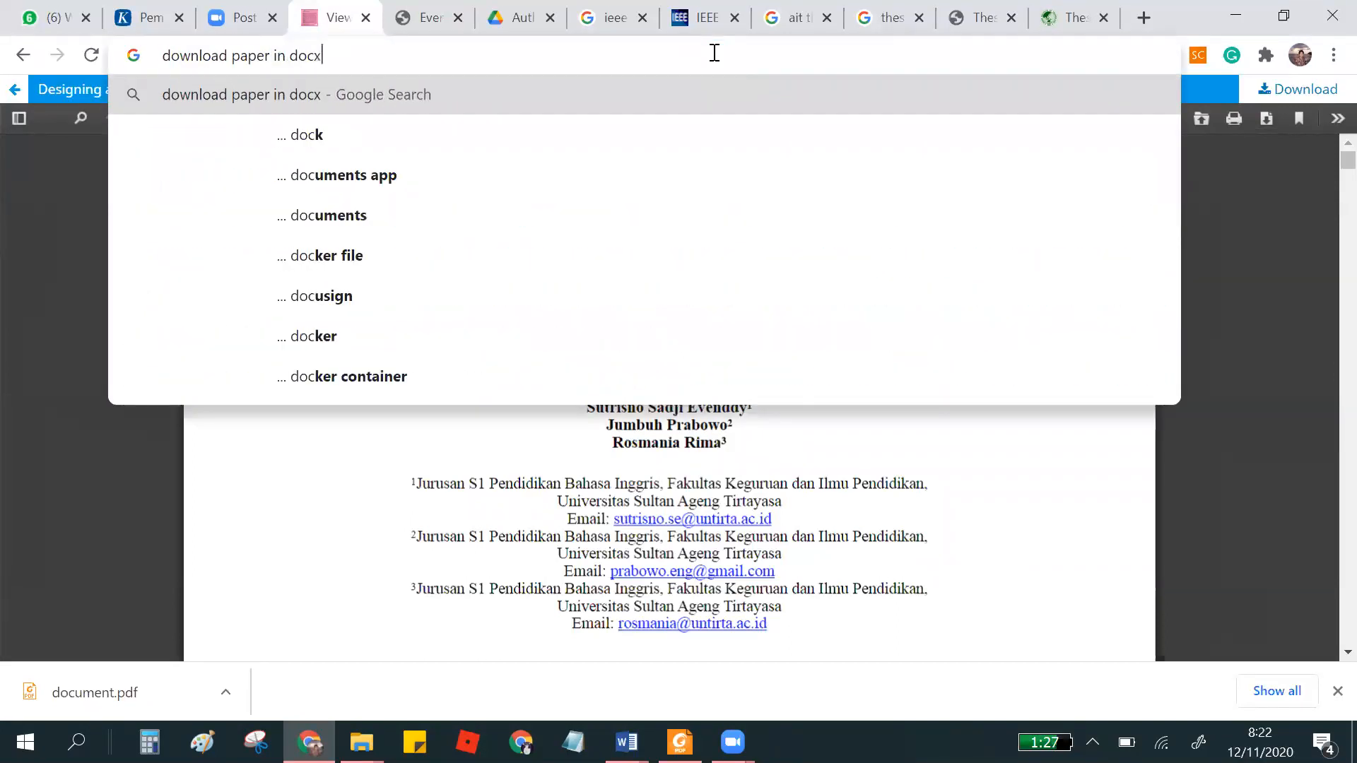
key("Return")
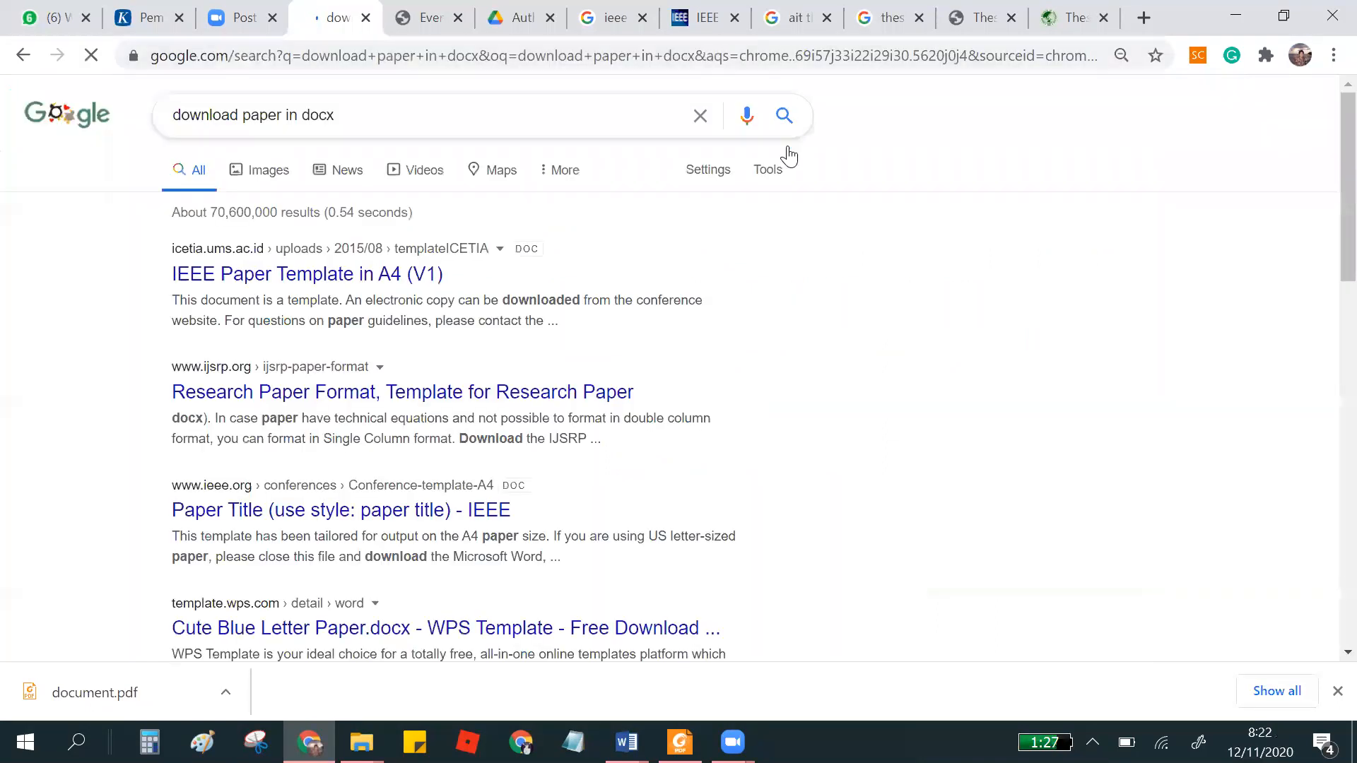
scroll(710, 375, "down", 3)
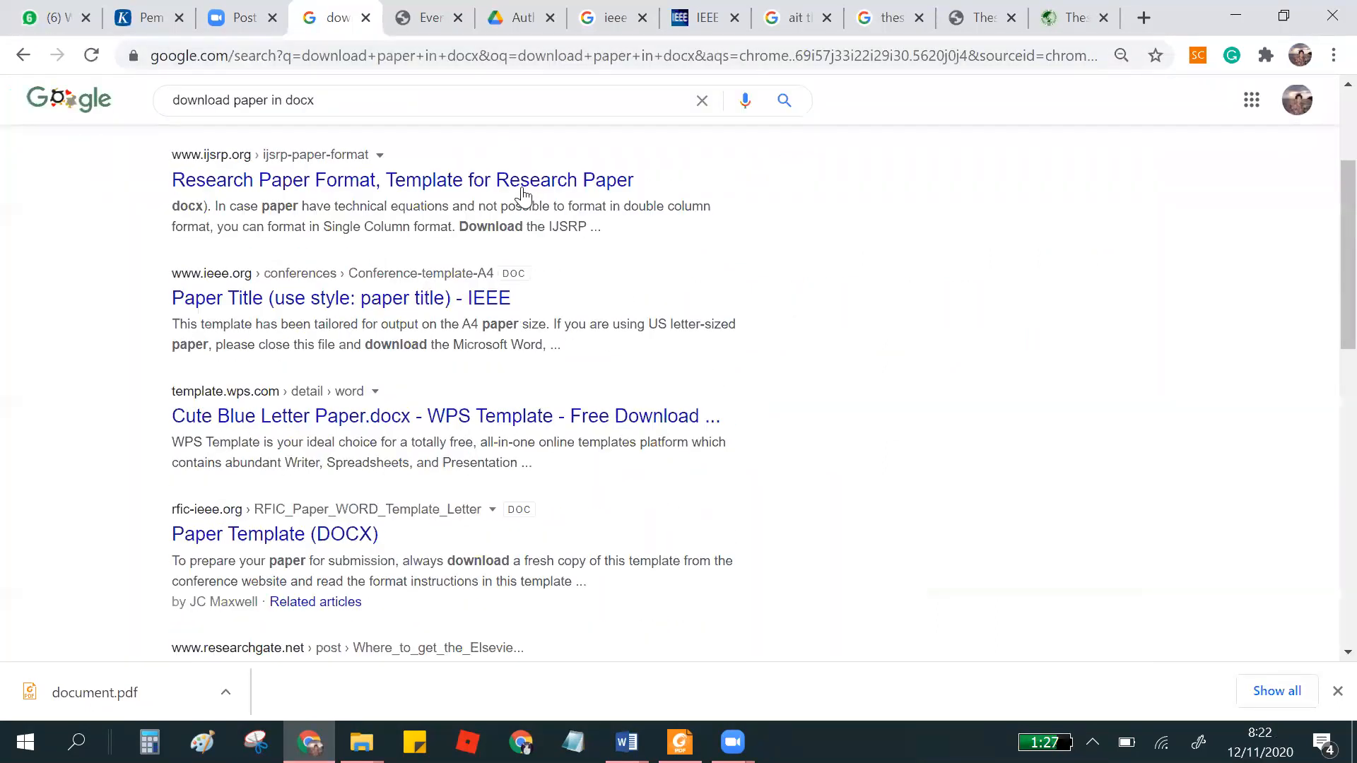
scroll(658, 369, "down", 5)
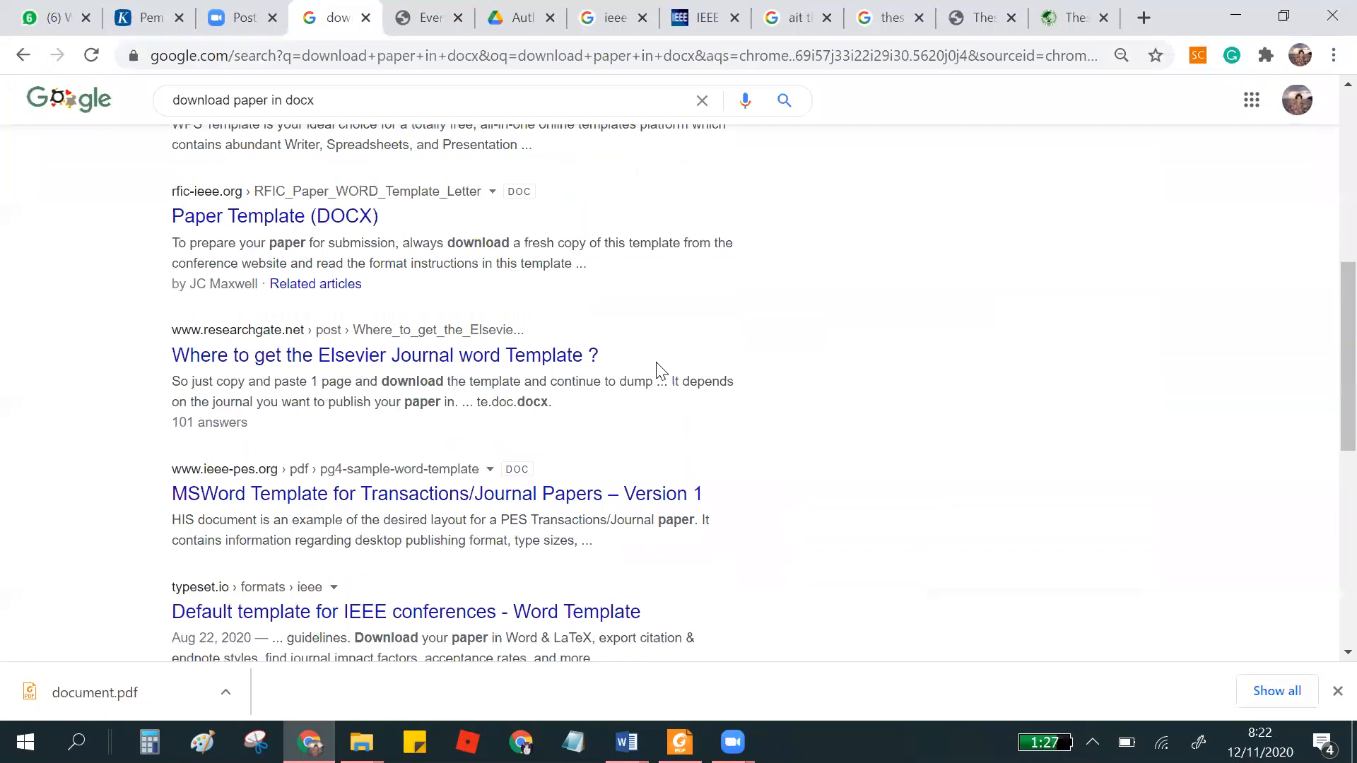
scroll(657, 369, "down", 3)
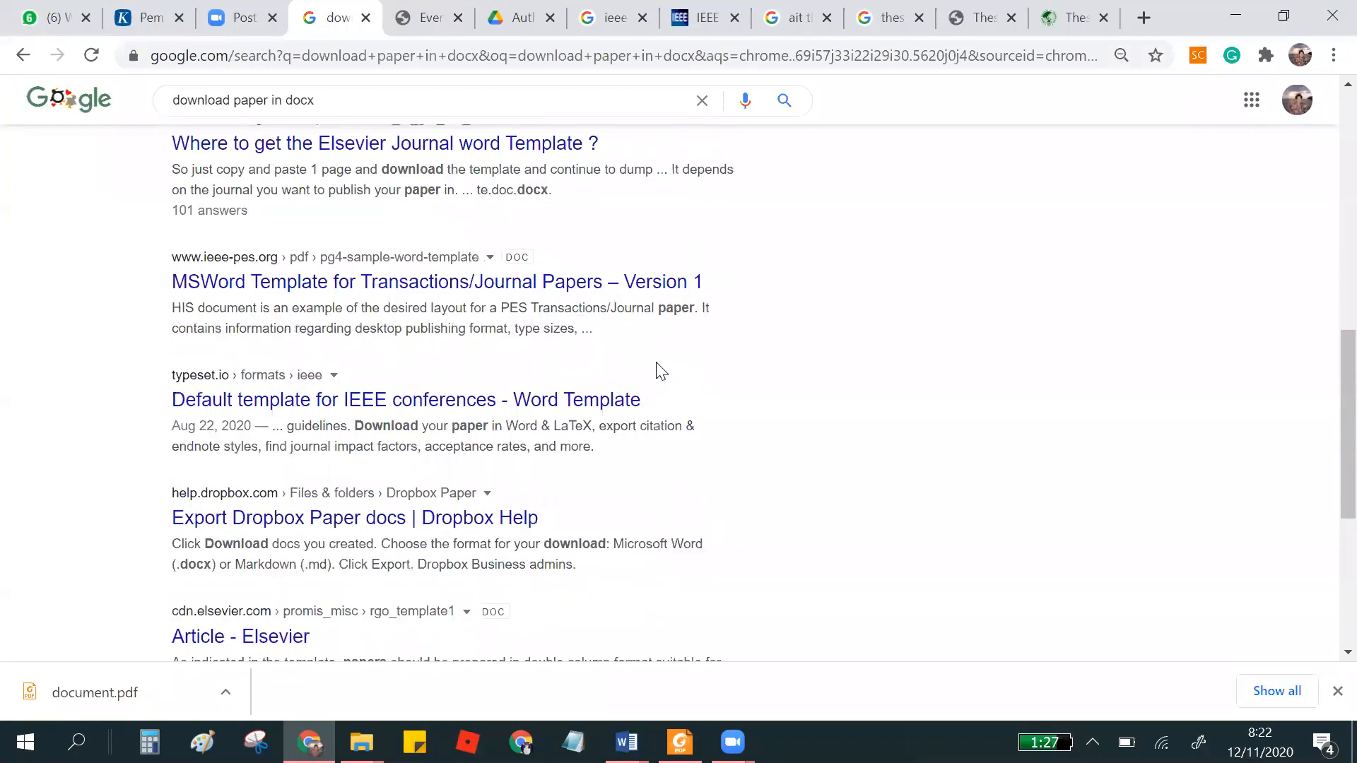
scroll(662, 360, "down", 5)
scroll(672, 358, "up", 15)
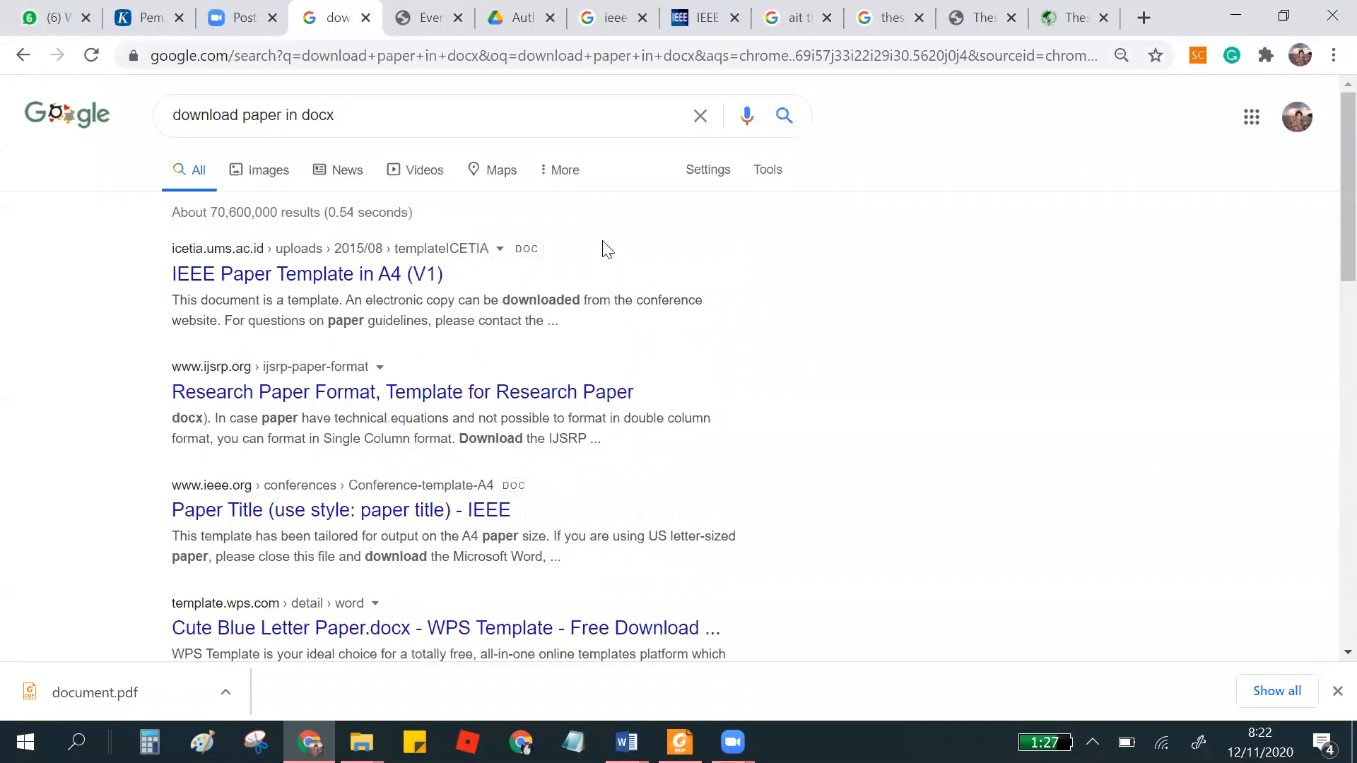
- Open scholar.google.com in place of the search results and view its start page
left_click(513, 55)
type("cl")
key("BackSpace")
key("BackSpace")
key("BackSpace")
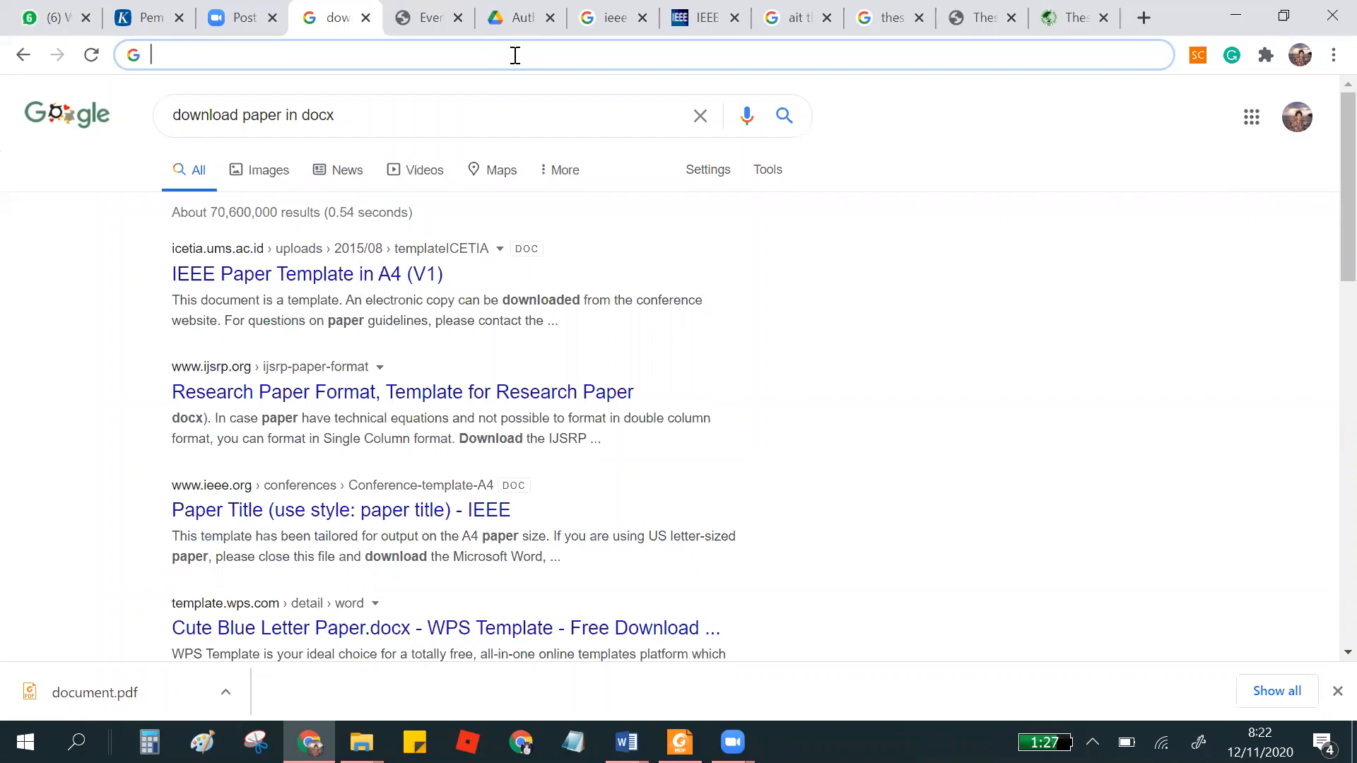
type("scholar.google.com")
key("Return")
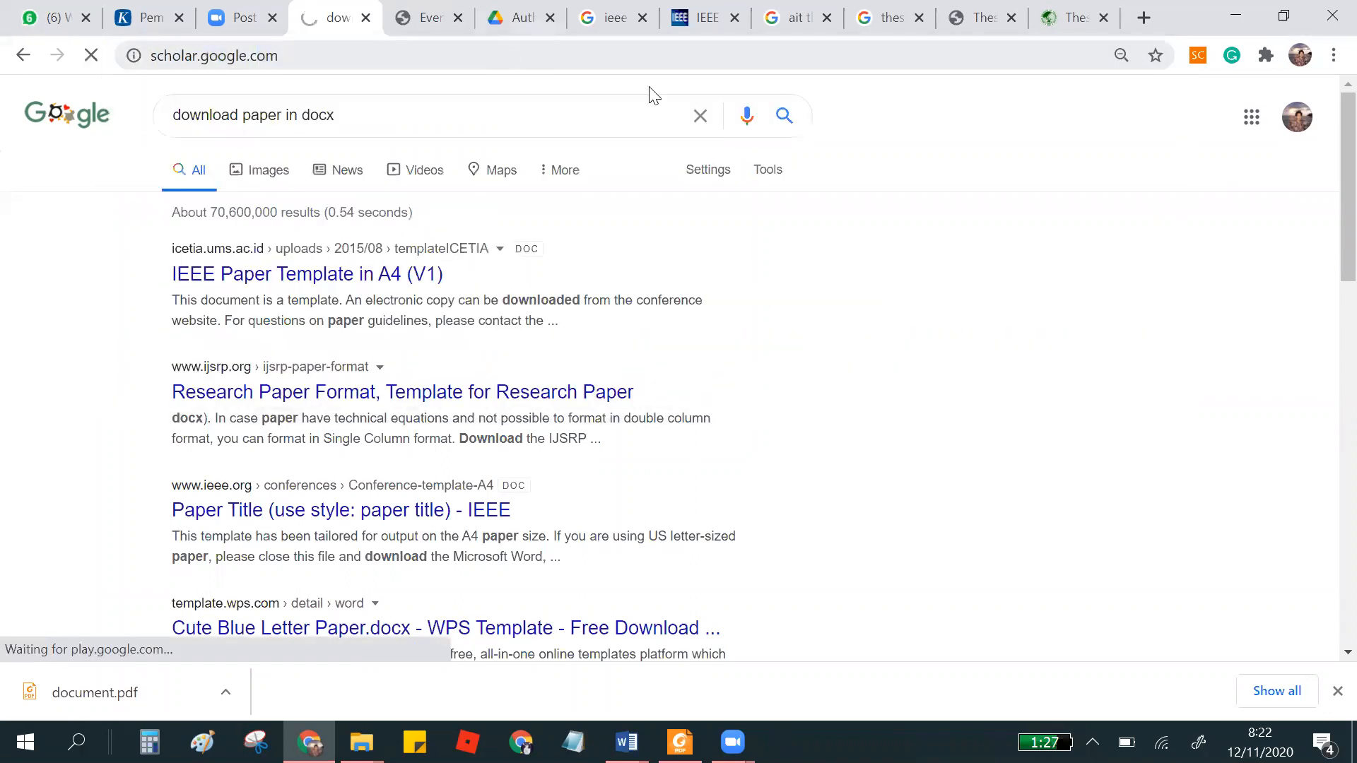
scroll(1024, 333, "down", 2)
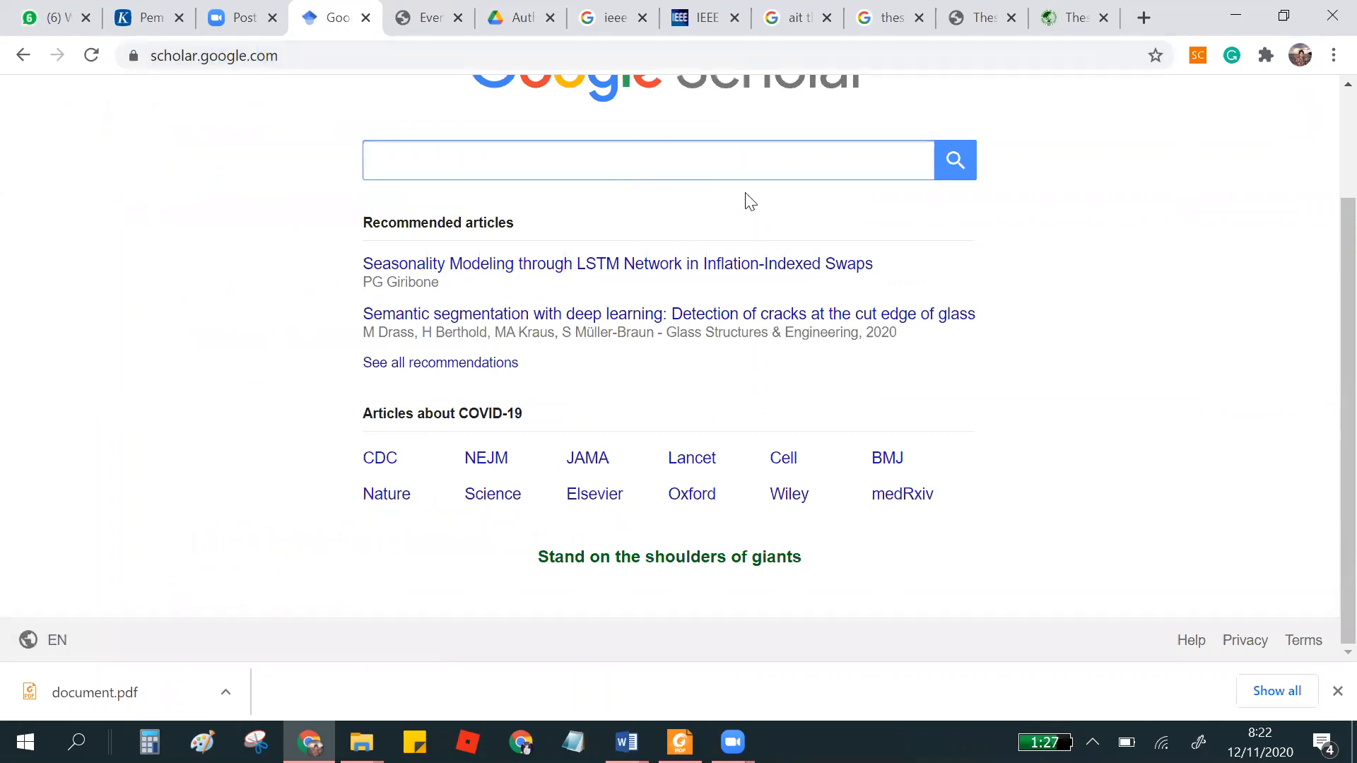
scroll(812, 369, "up", 2)
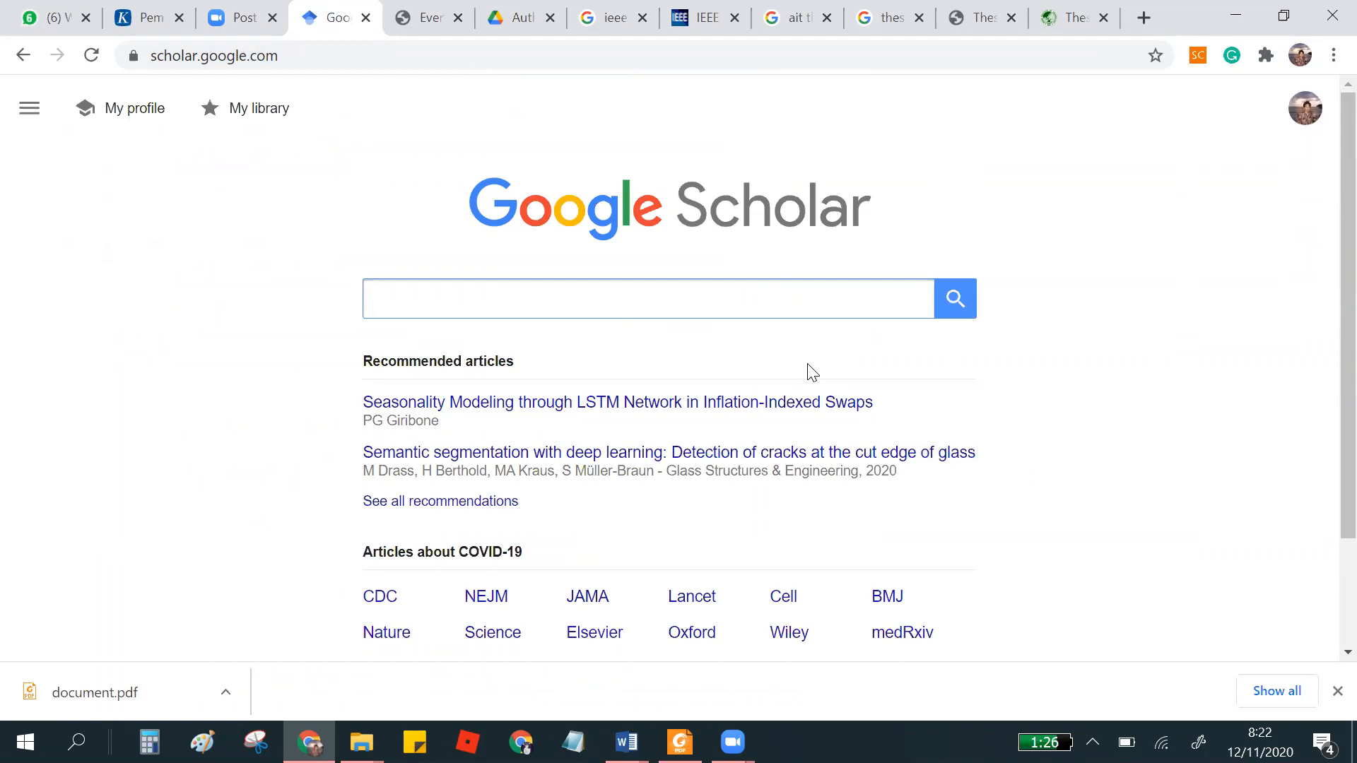
- Search Google Scholar for "ilmu komunikasi di indonesia" using the suggested query
type("ilmu k")
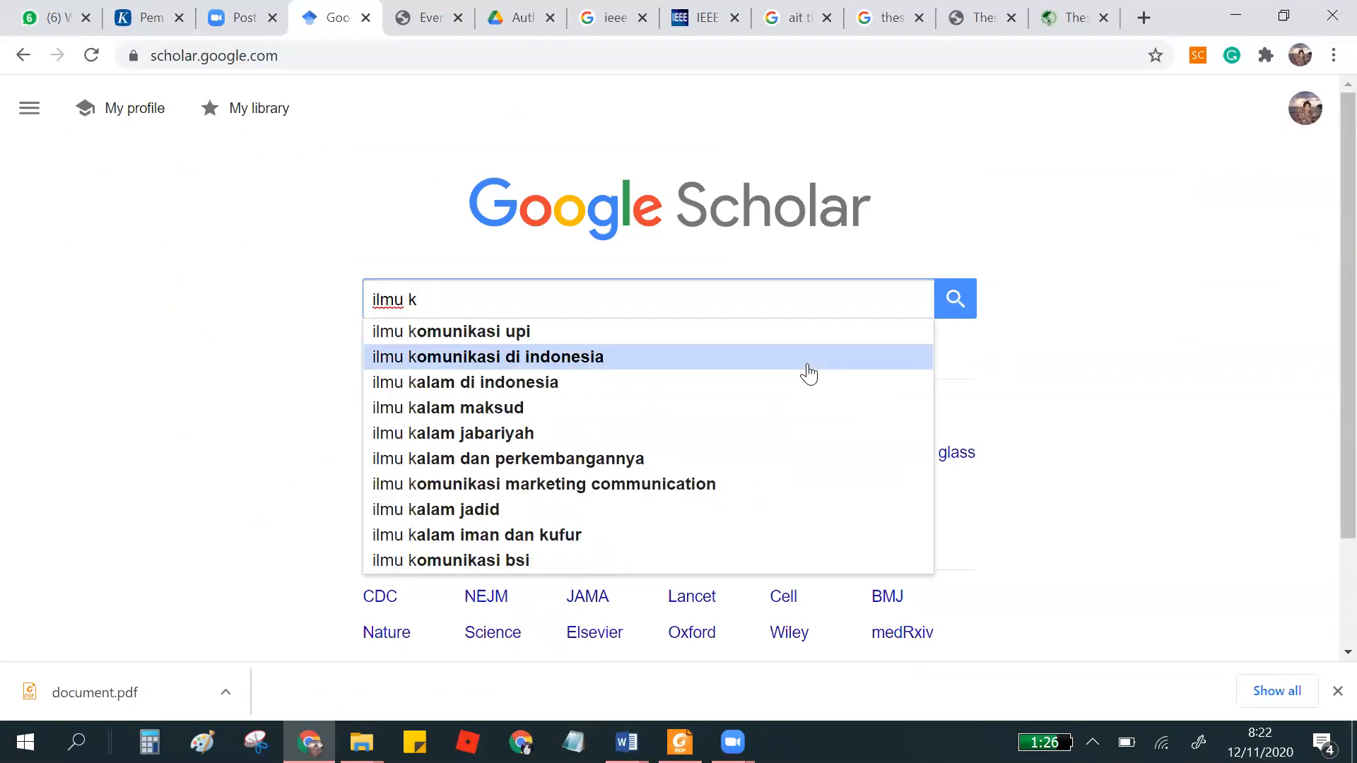
type("muo")
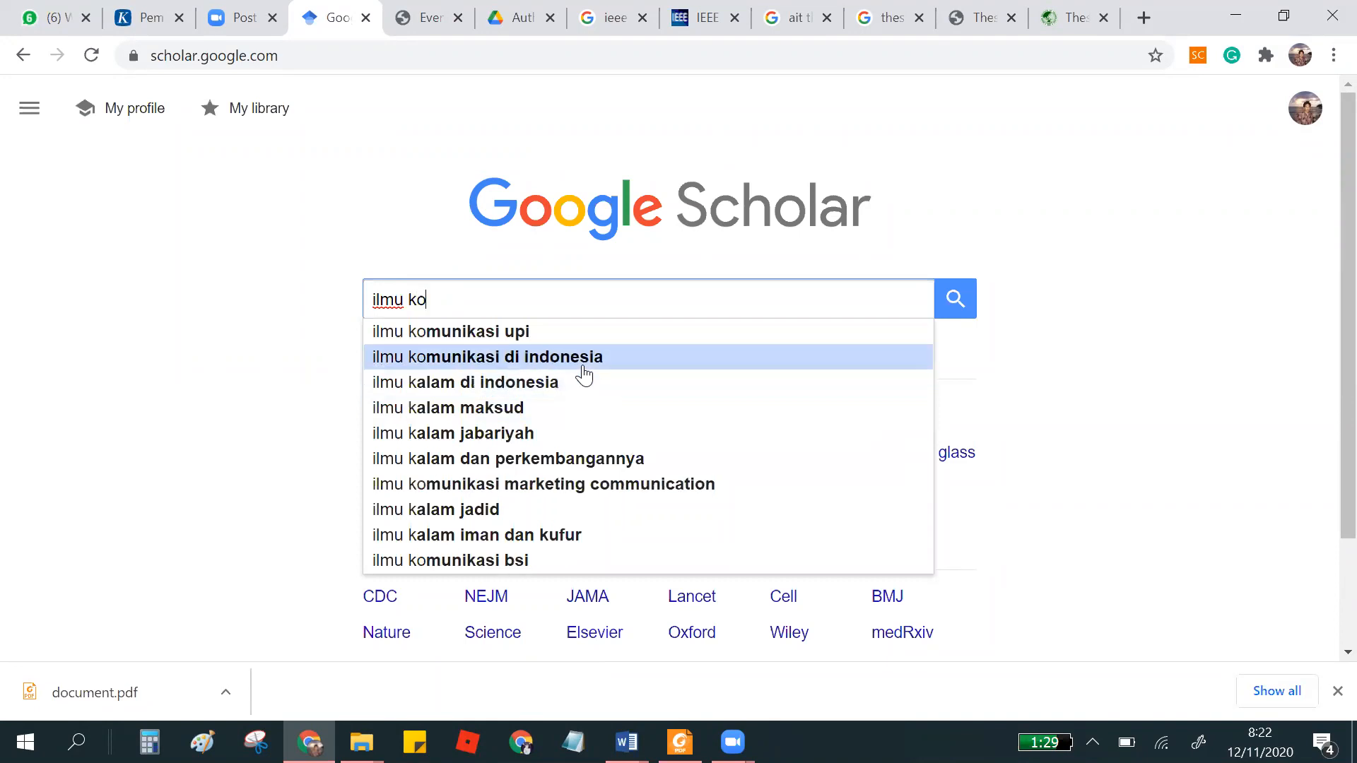
type("munikasi")
left_click(584, 369)
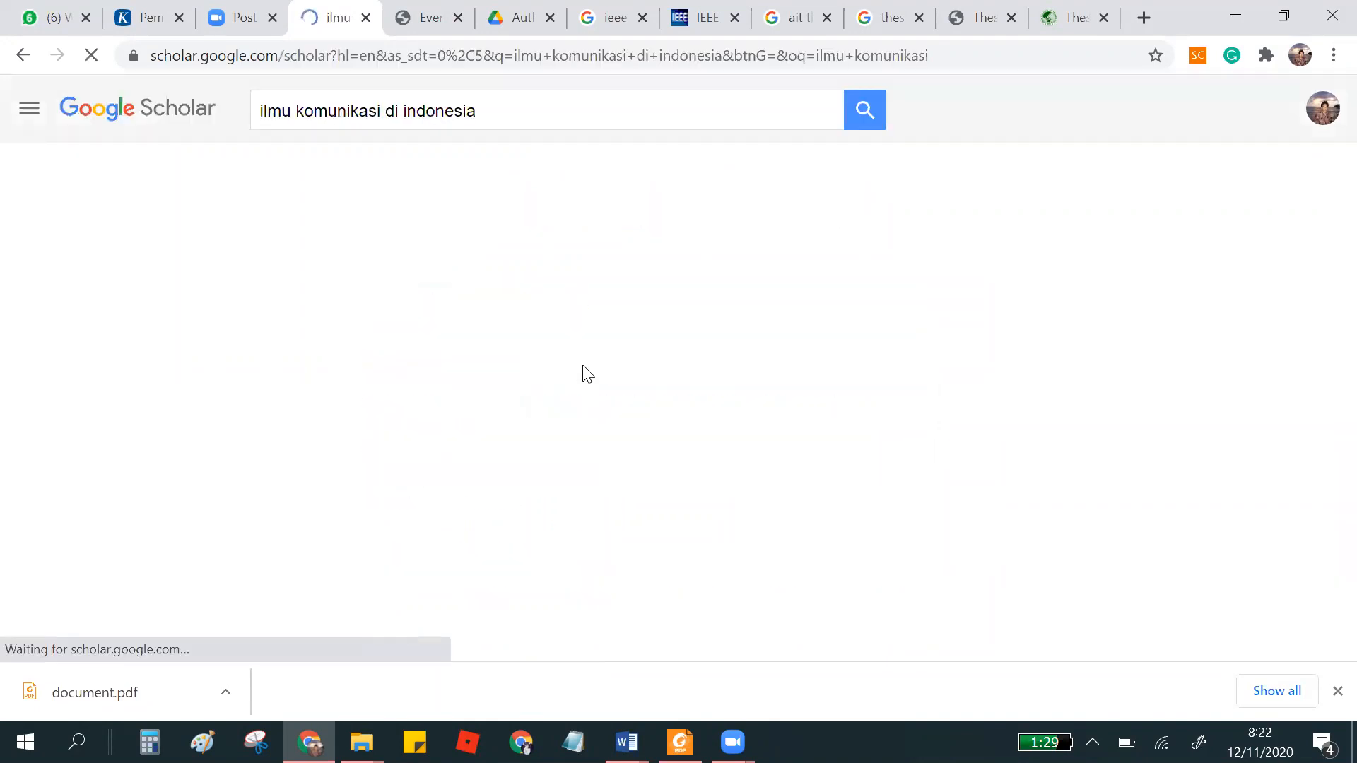
- Look through the Scholar results for available PDFs and follow the unsrat.ac.id PDF link of the article on Youtube vlog content
scroll(805, 509, "down", 3)
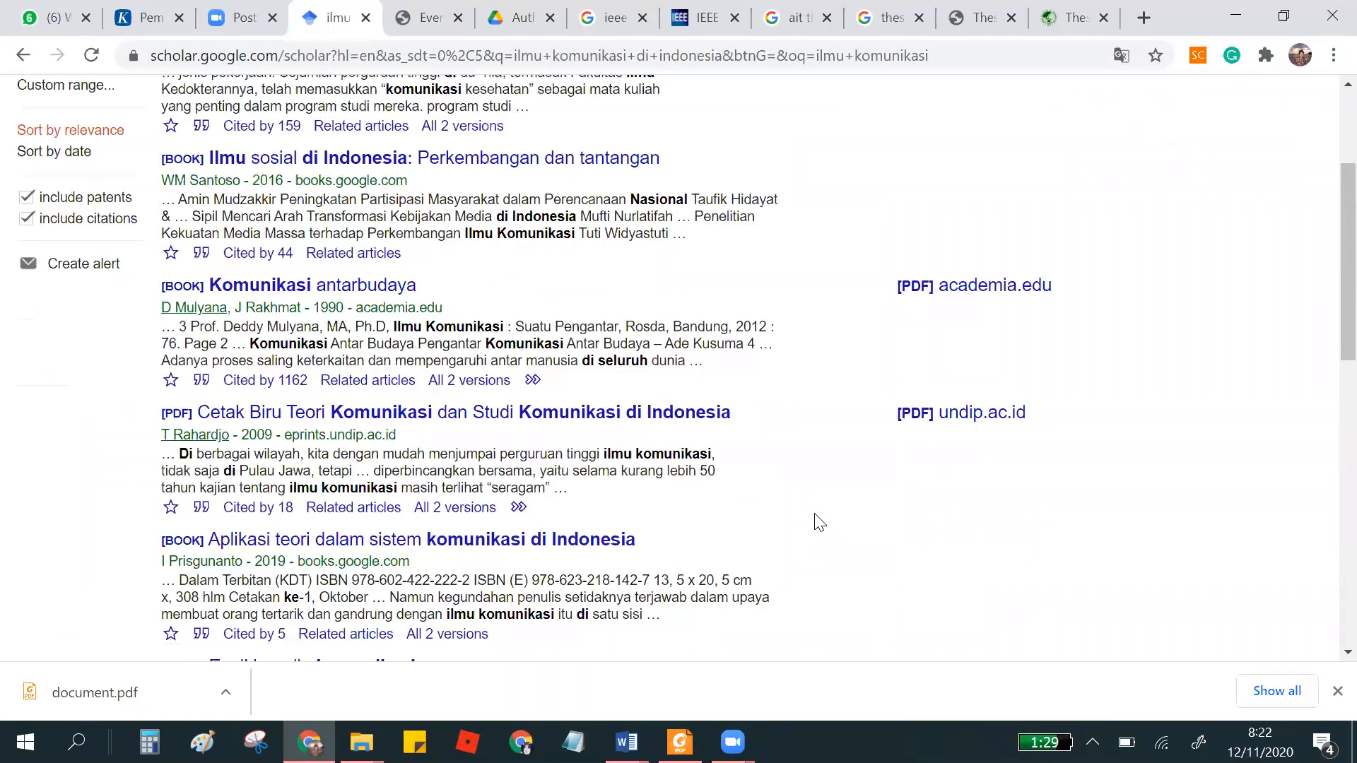
scroll(818, 523, "down", 5)
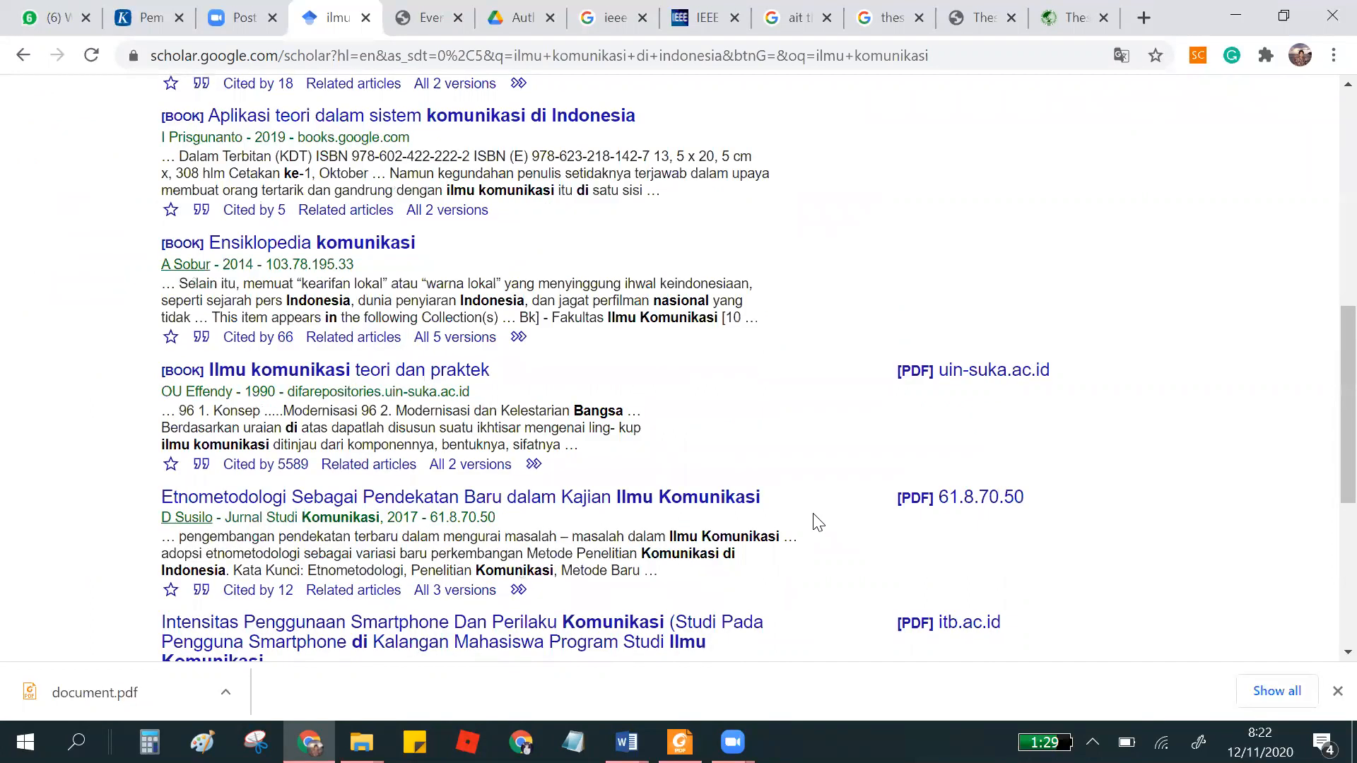
scroll(818, 523, "down", 4)
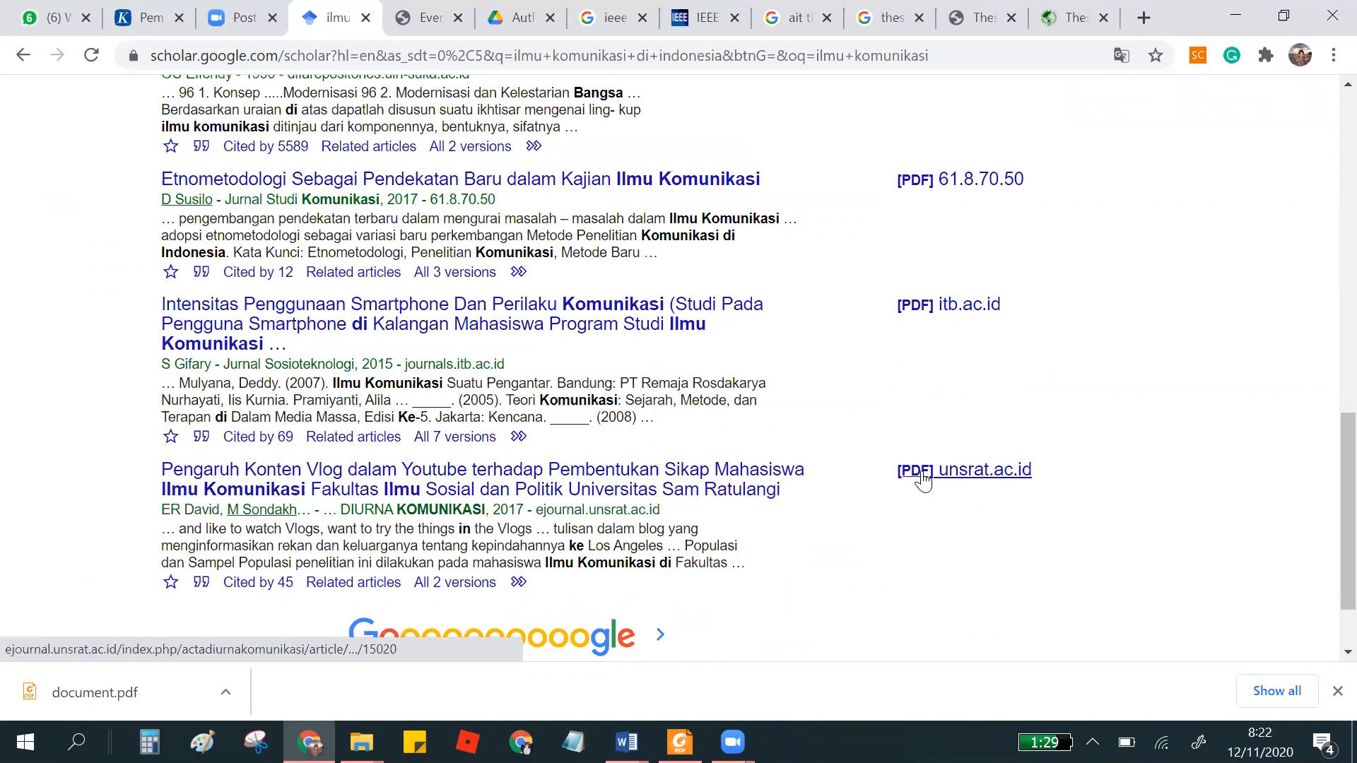
scroll(916, 483, "down", 2)
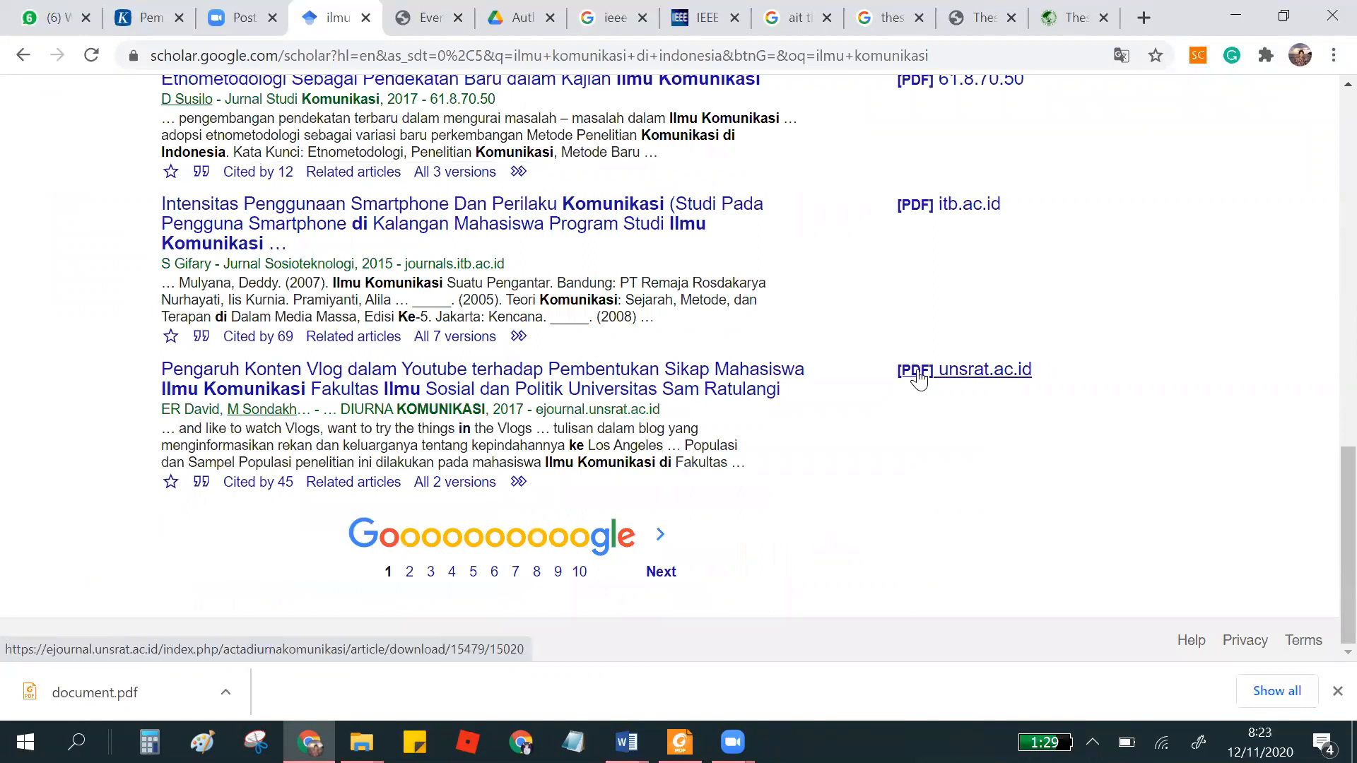
scroll(919, 380, "up", 8)
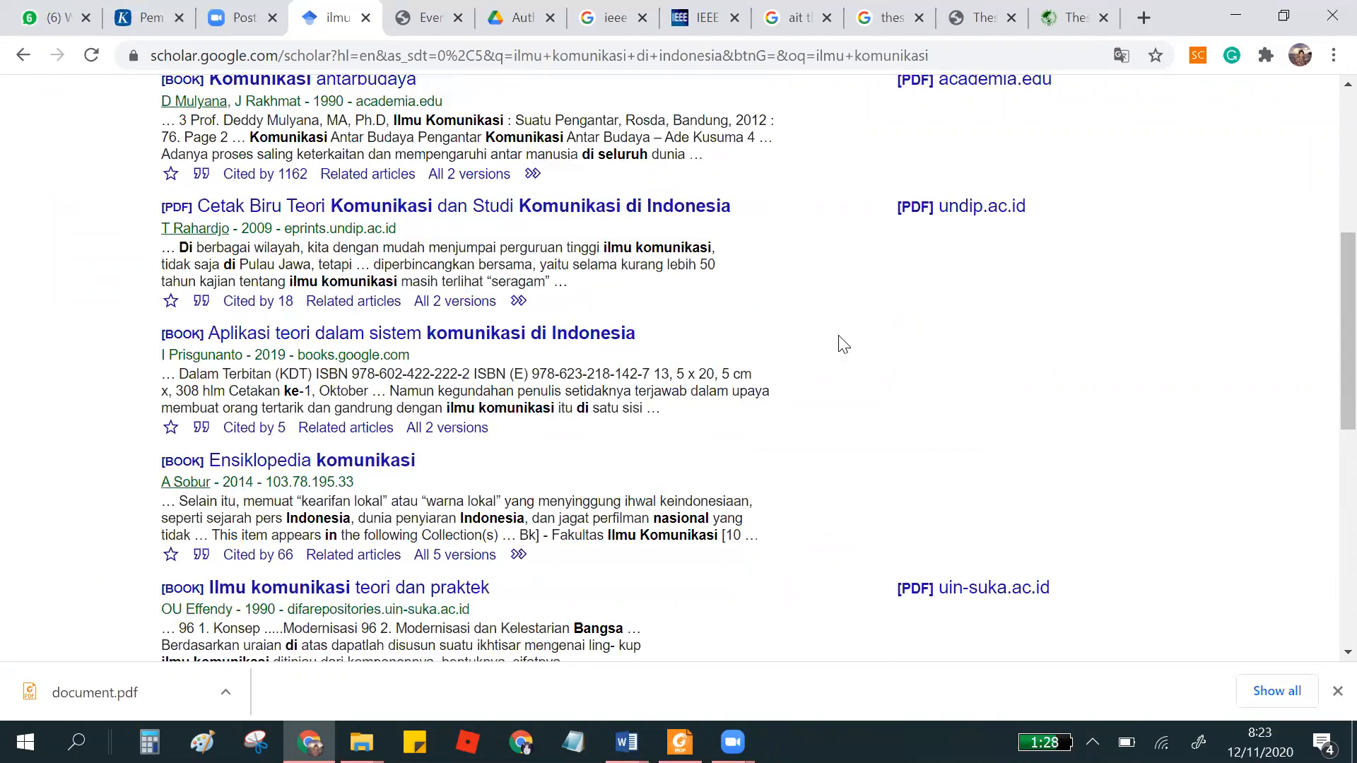
scroll(815, 372, "down", 7)
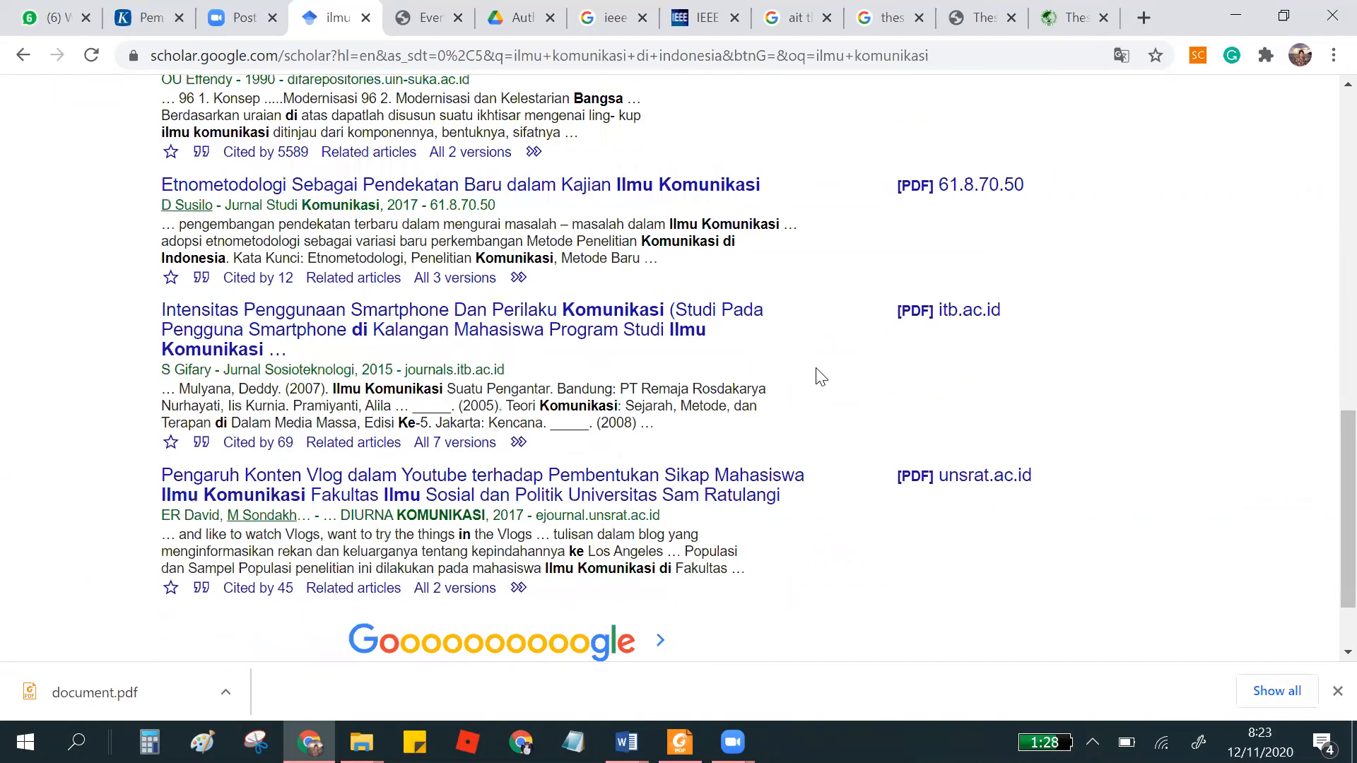
left_click(950, 487)
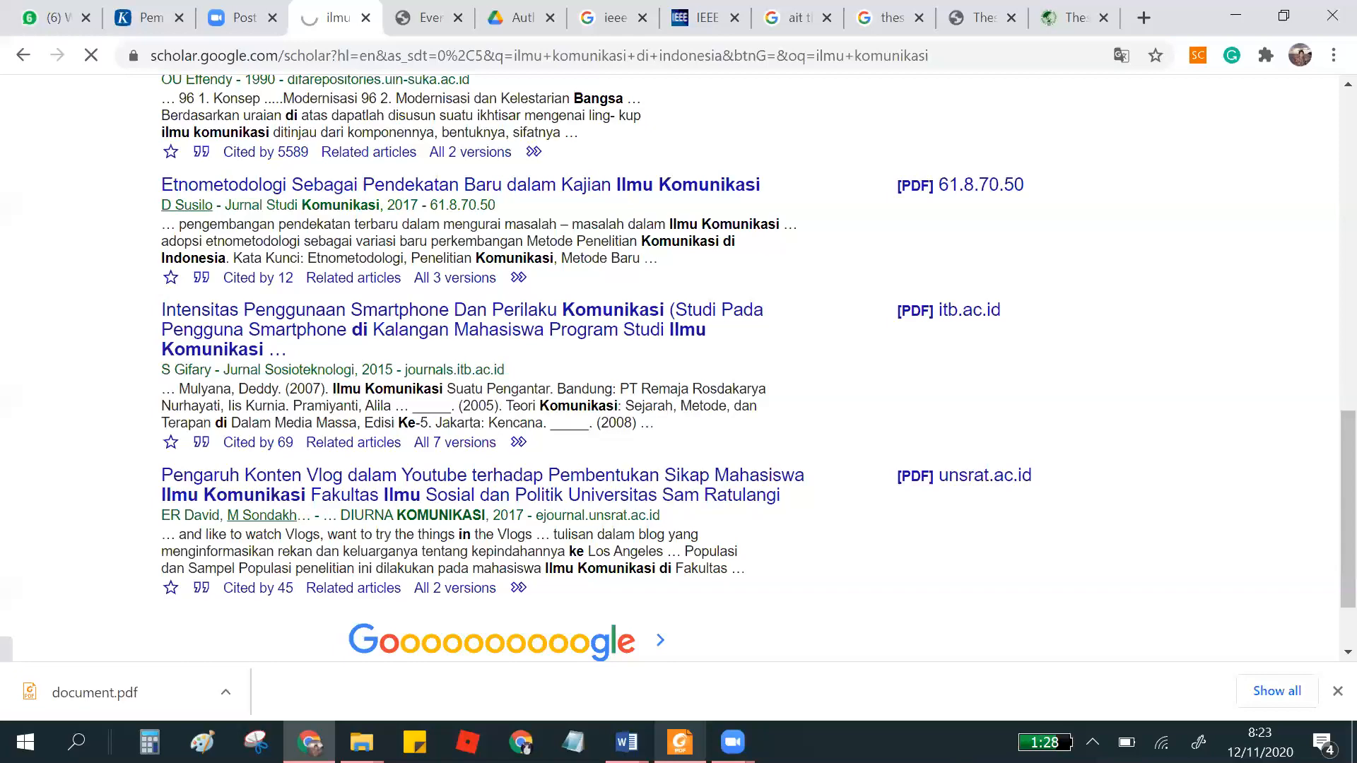
- Return to sample.docx in Word and review the pasted text, abstract, author blocks and title
left_click(626, 743)
left_click(848, 684)
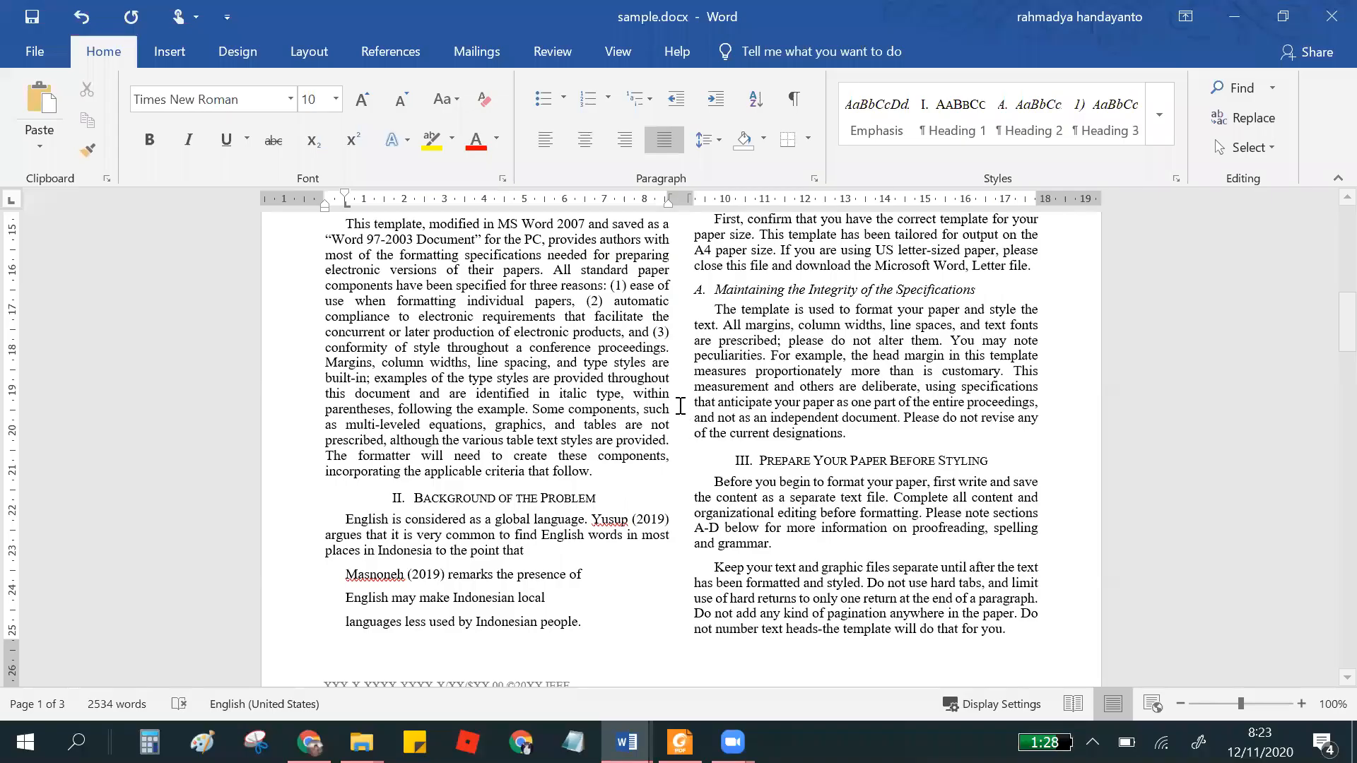
scroll(636, 388, "down", 6)
scroll(593, 375, "down", 4)
scroll(648, 367, "up", 15)
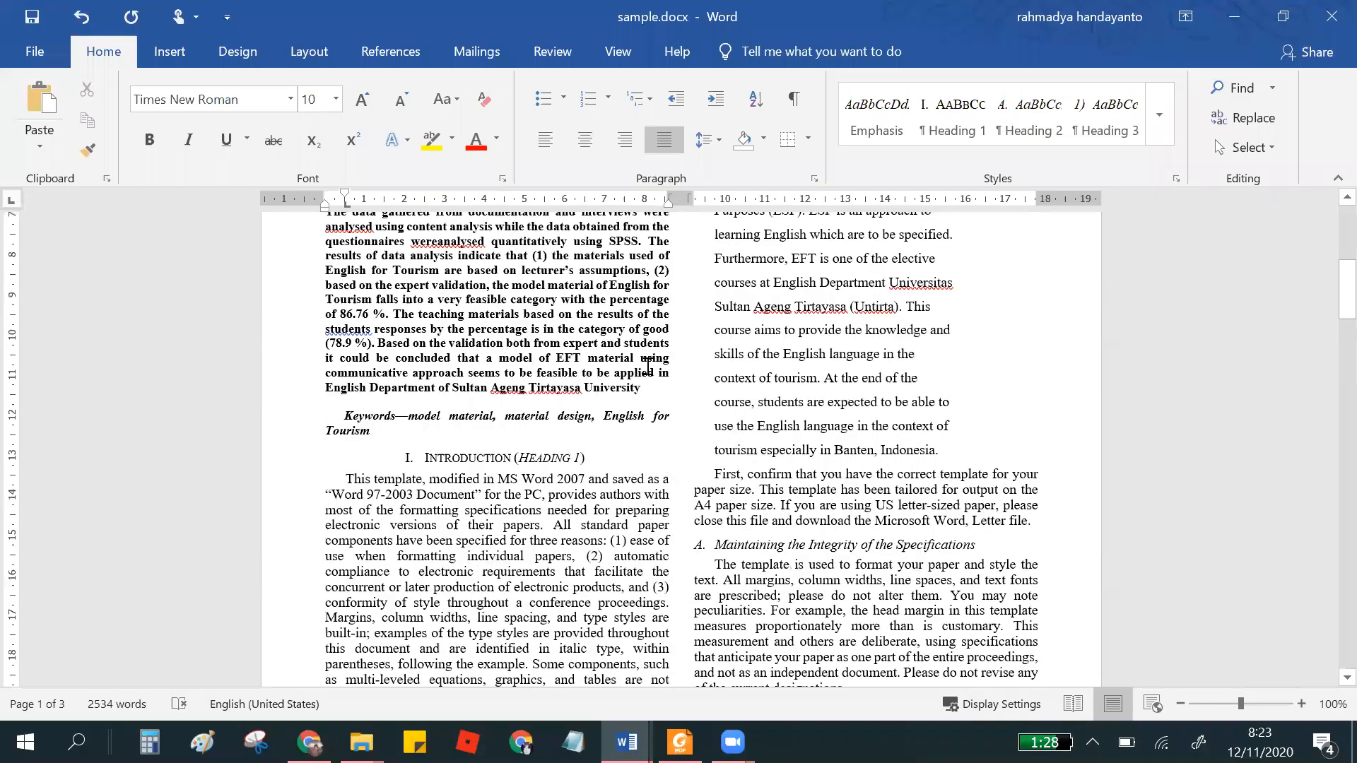
scroll(941, 337, "up", 5)
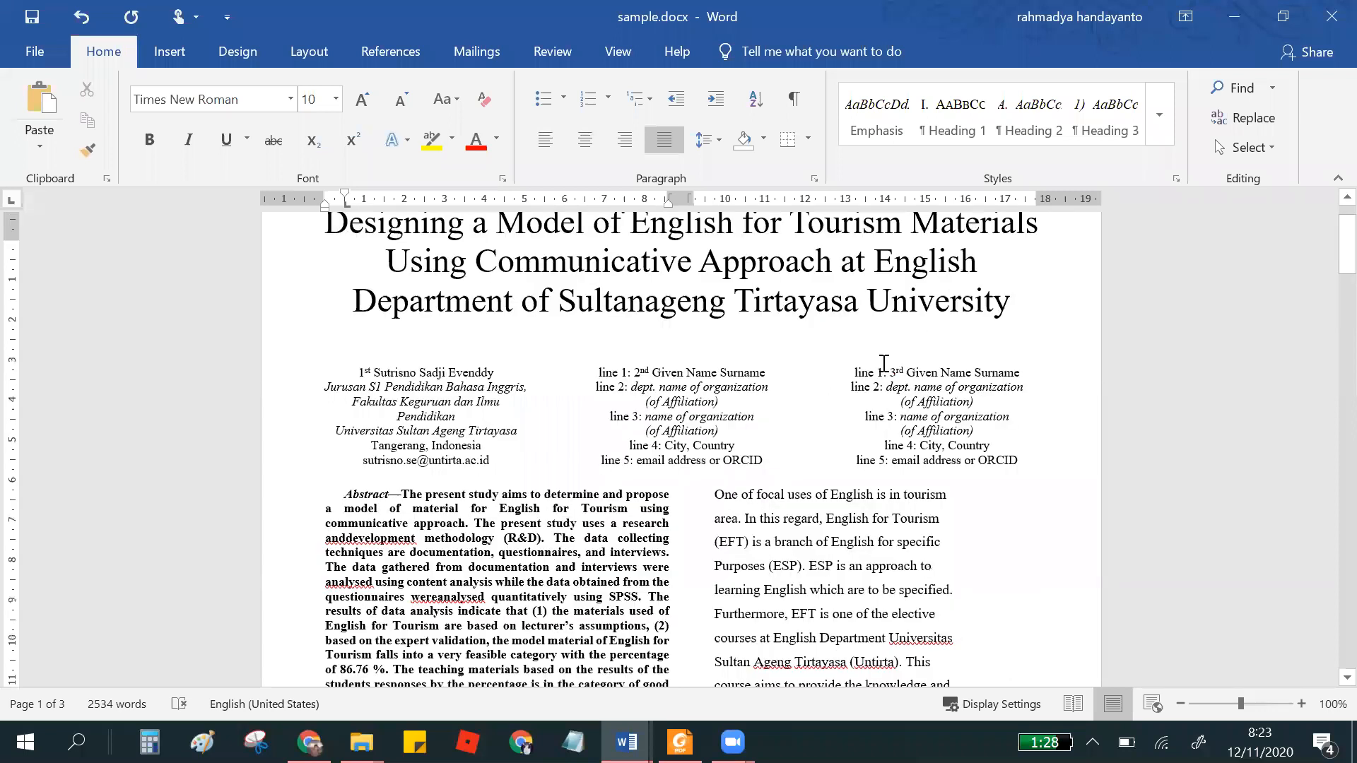
- Open document.pdf from the Sainstech folder with Nitro Pro
left_click(361, 742)
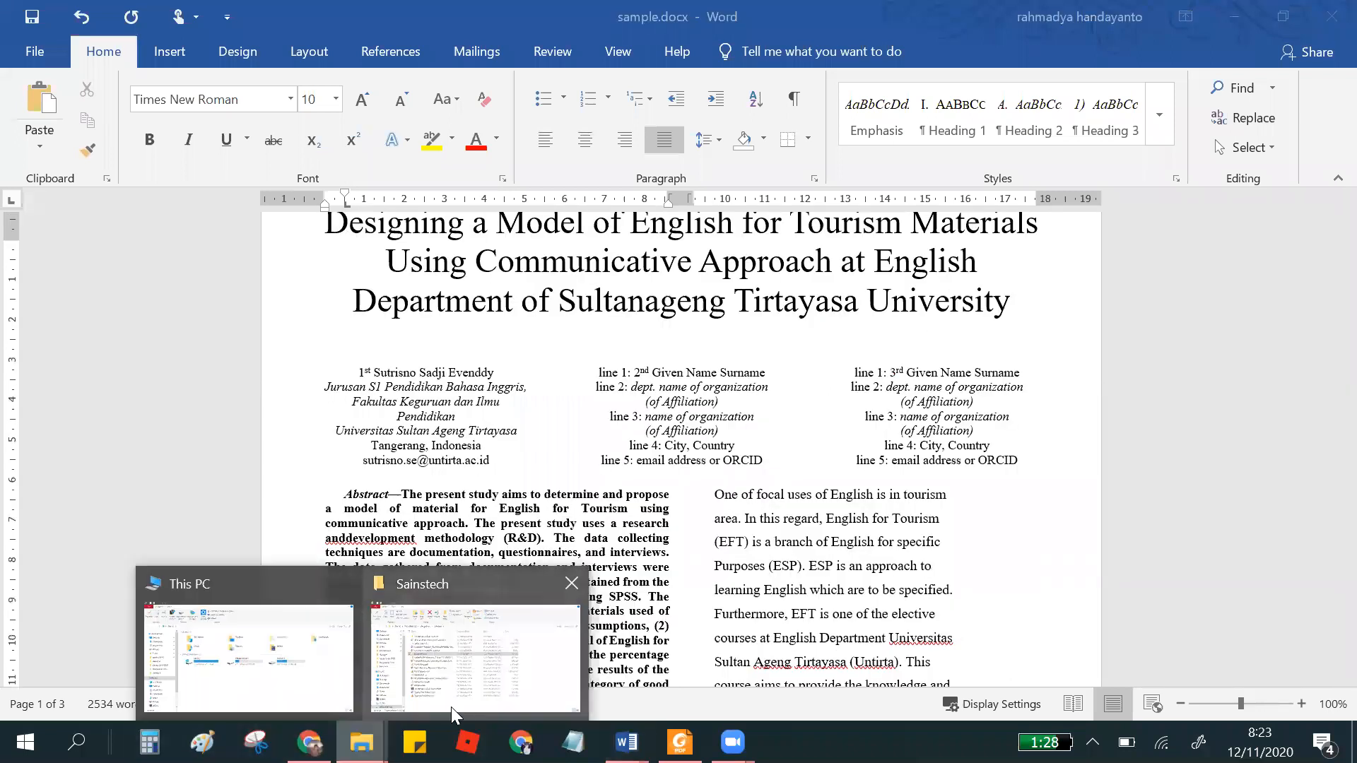
mouse_move(388, 692)
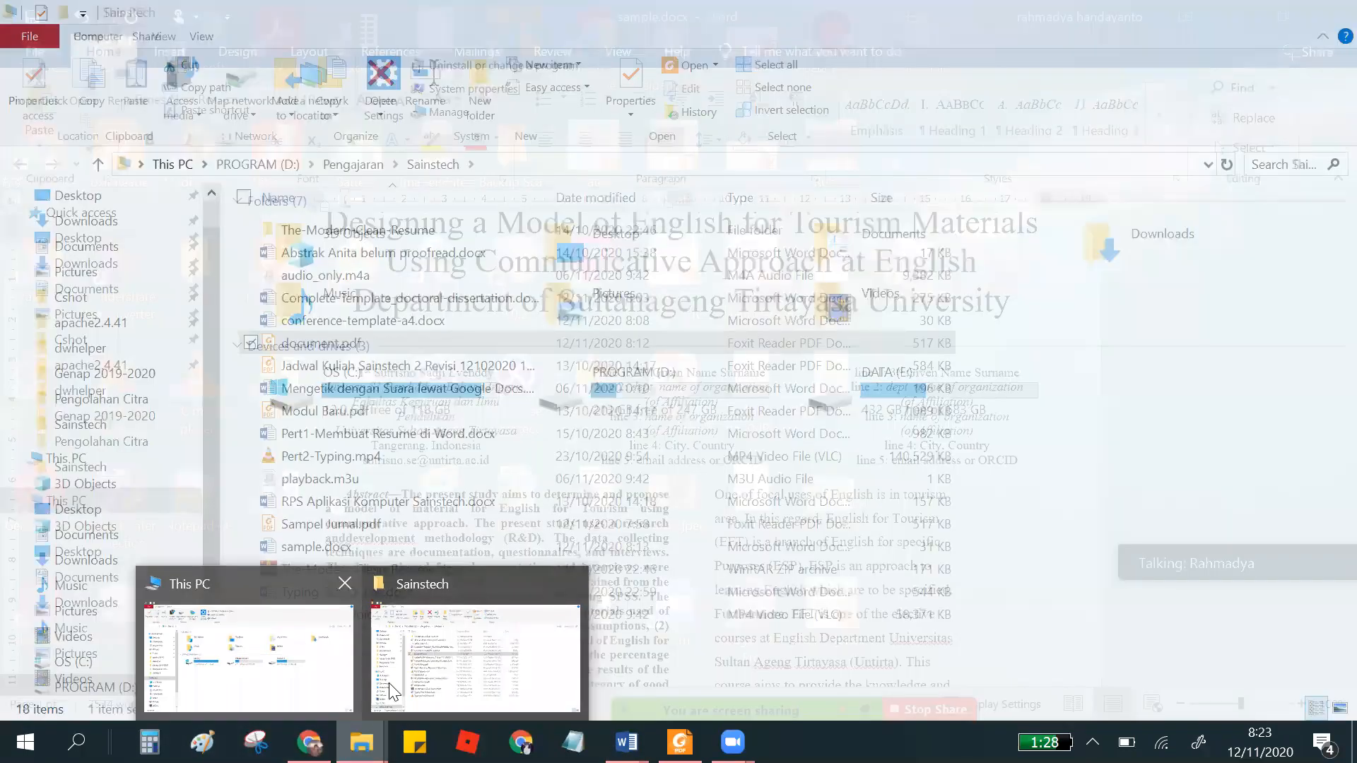
left_click(431, 693)
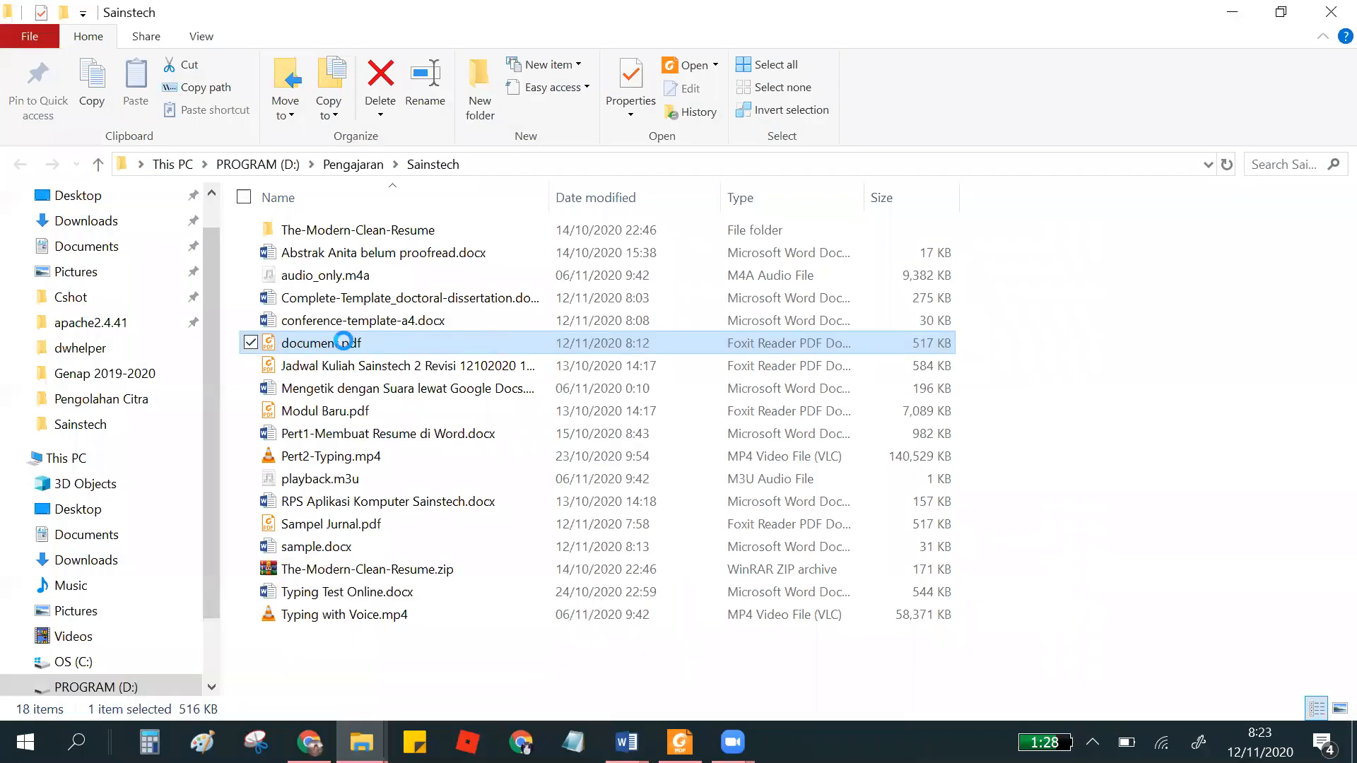
right_click(344, 342)
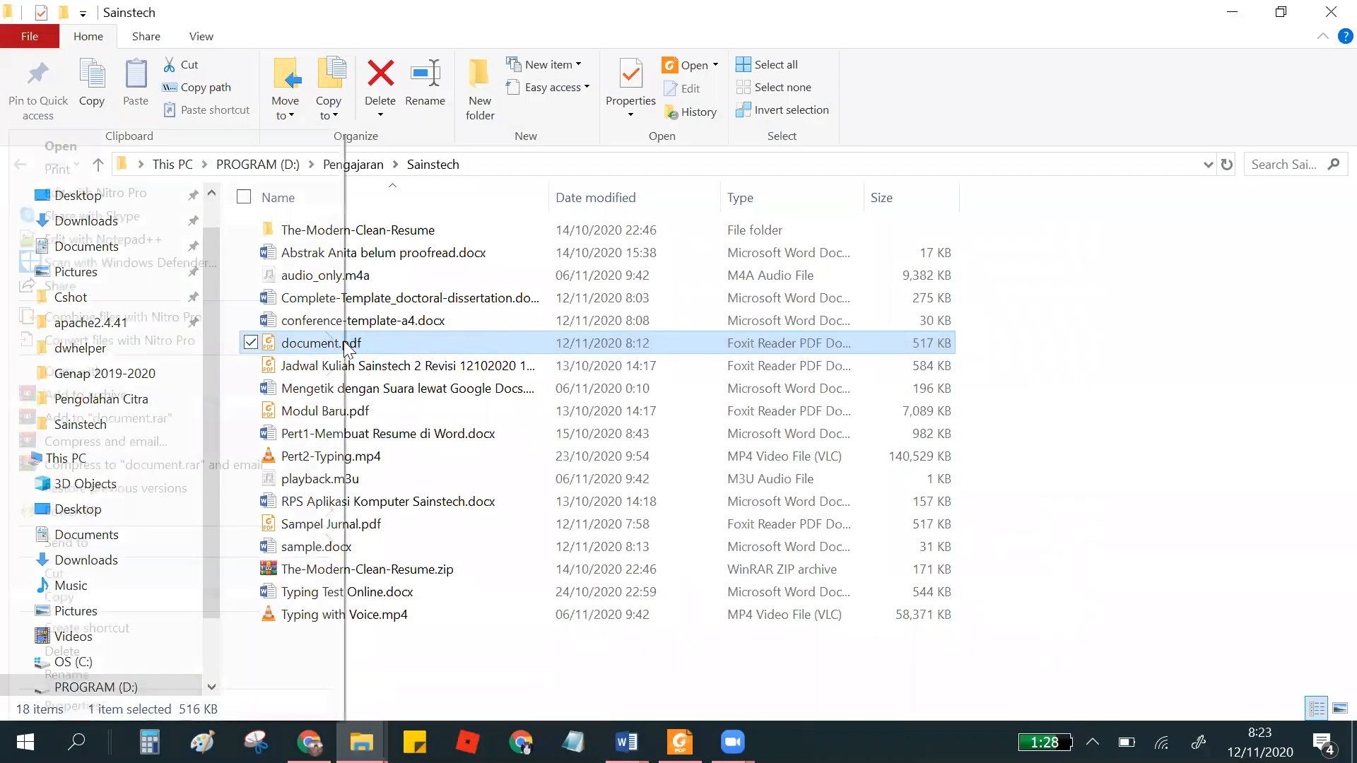
mouse_move(318, 371)
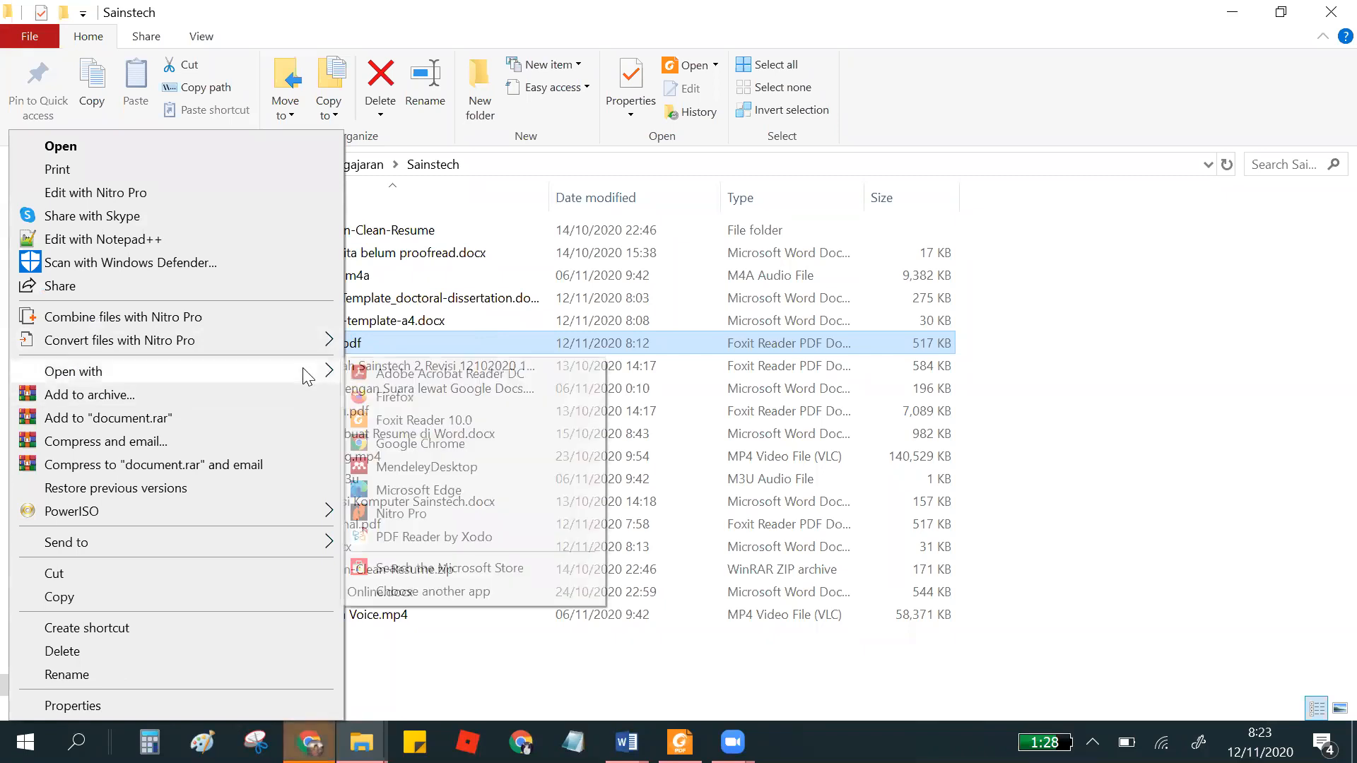
left_click(430, 510)
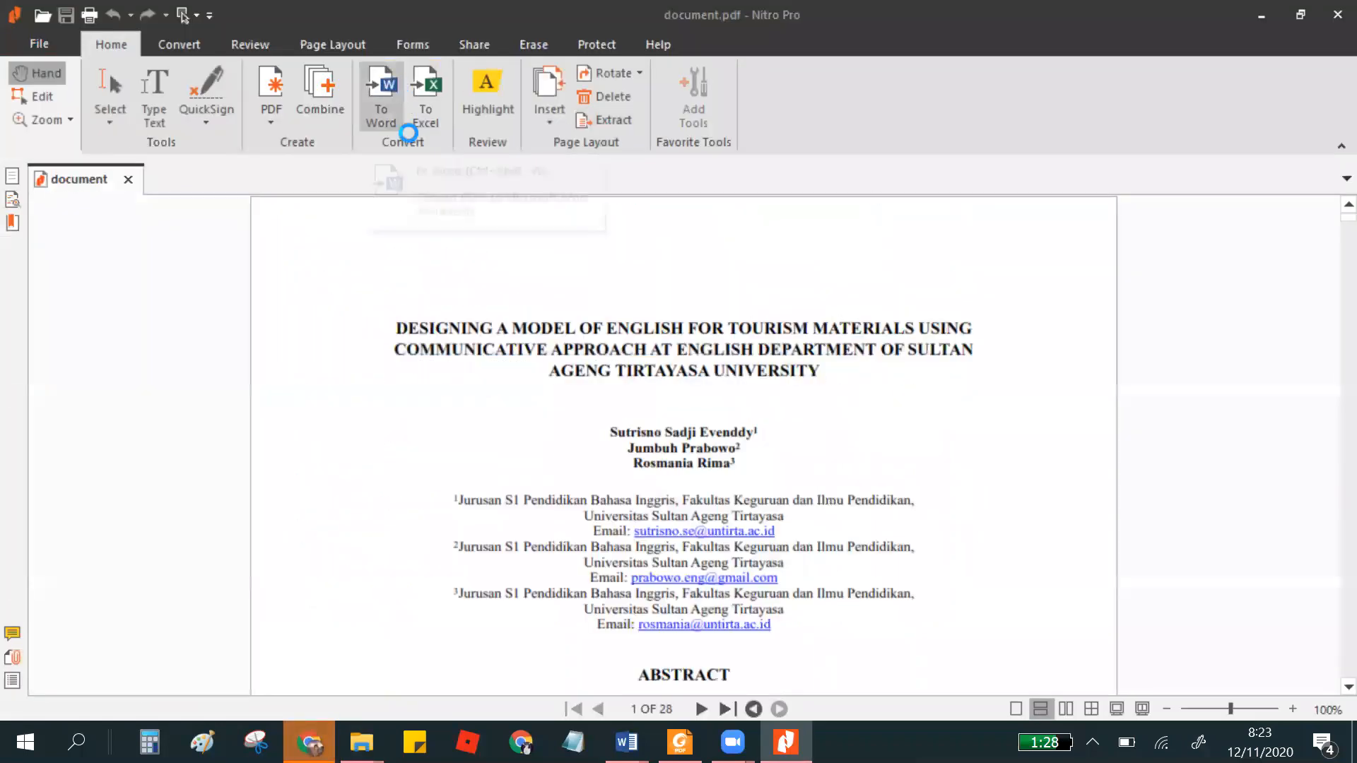
- Convert document.pdf to a Word file in the original file's folder and look through the resulting document to "Background of the Problem"
left_click(377, 89)
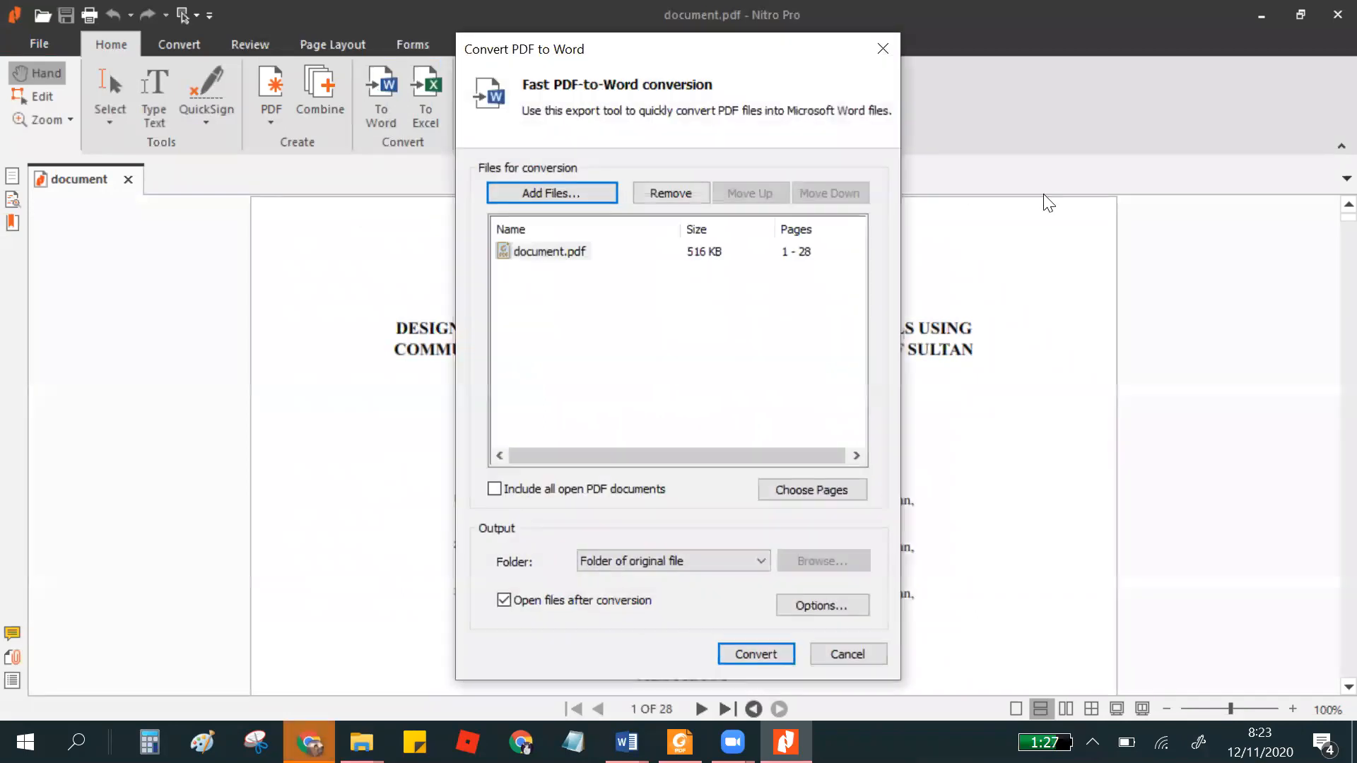
left_click(764, 652)
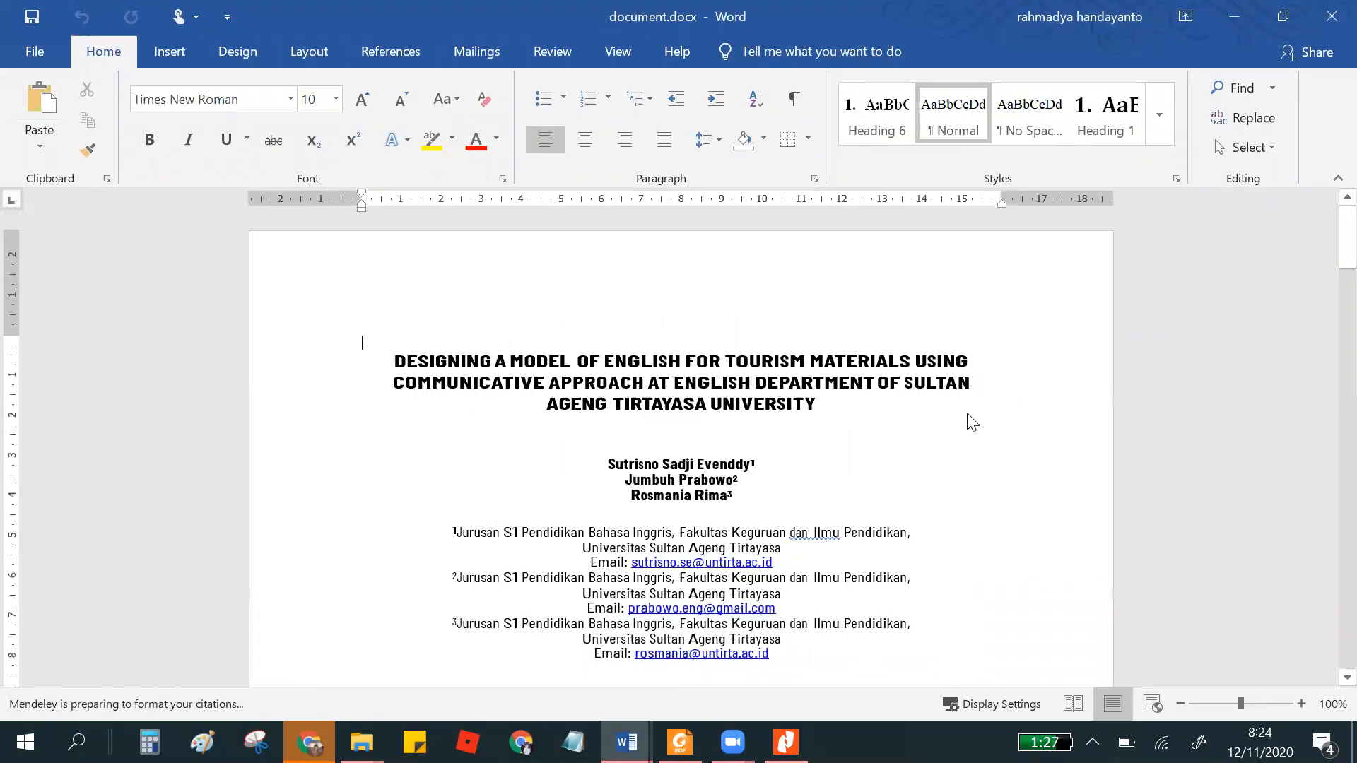
scroll(1328, 311, "down", 3)
scroll(999, 346, "down", 10)
scroll(836, 406, "up", 4)
scroll(834, 399, "down", 3)
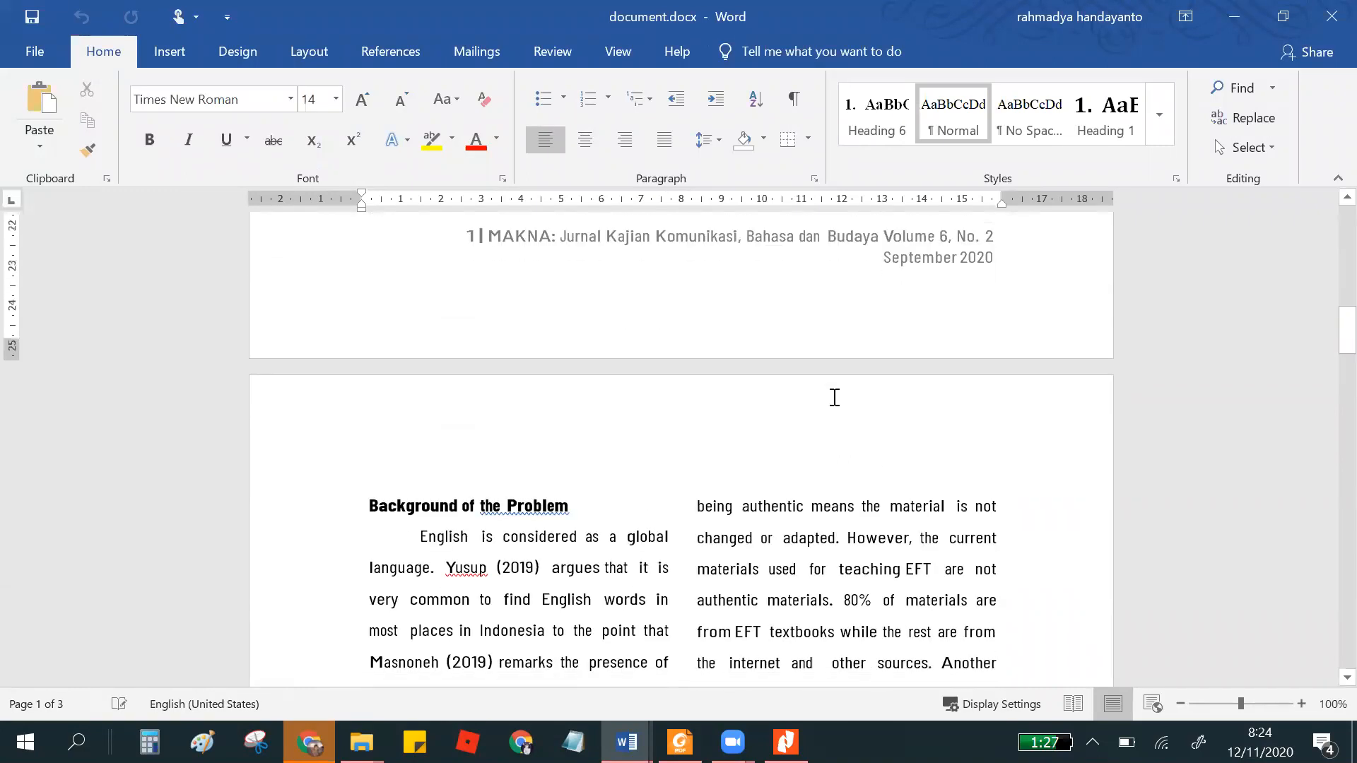
- Copy the first "Background of the Problem" paragraph in document.docx, from "English is considered" to "Banten, Indonesia."
scroll(834, 398, "down", 3)
left_click_drag(420, 333, 647, 393)
key("ctrl+c")
scroll(662, 449, "down", 9)
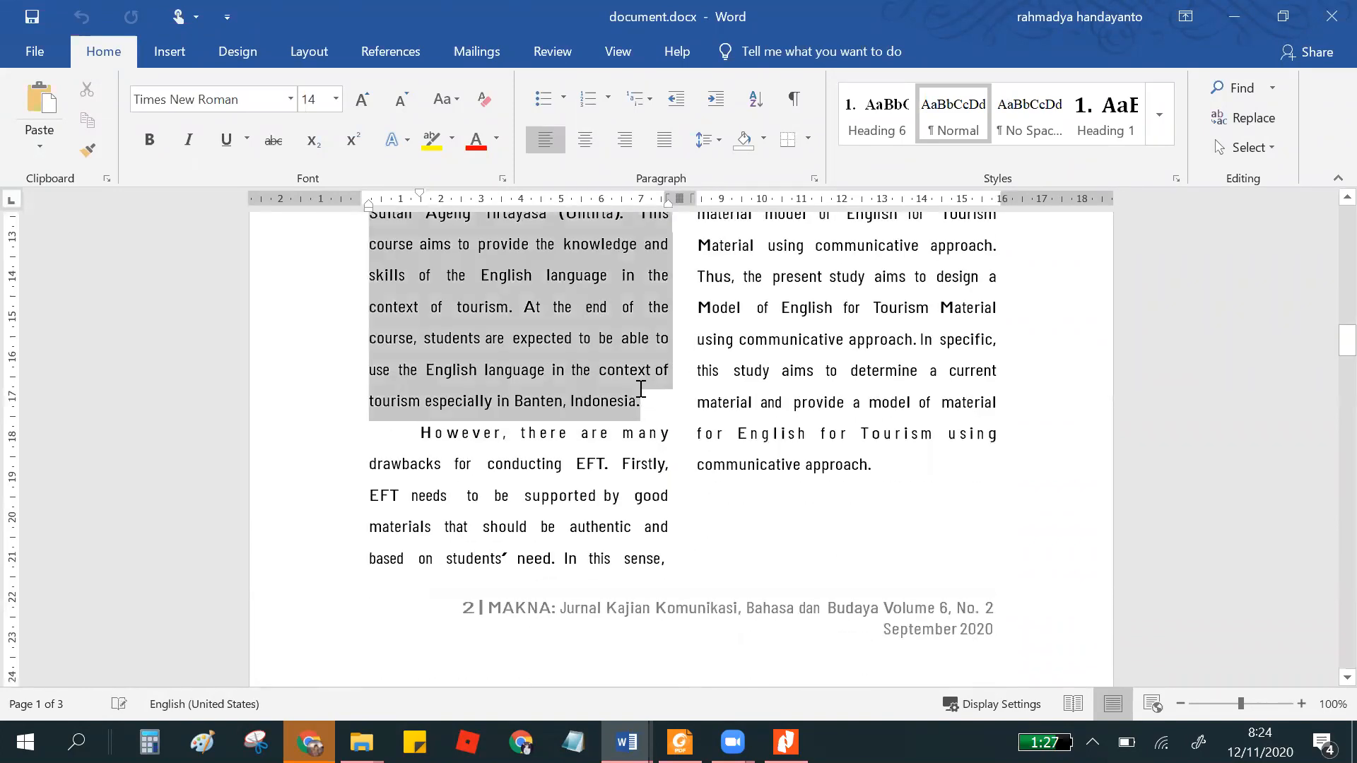
right_click(592, 299)
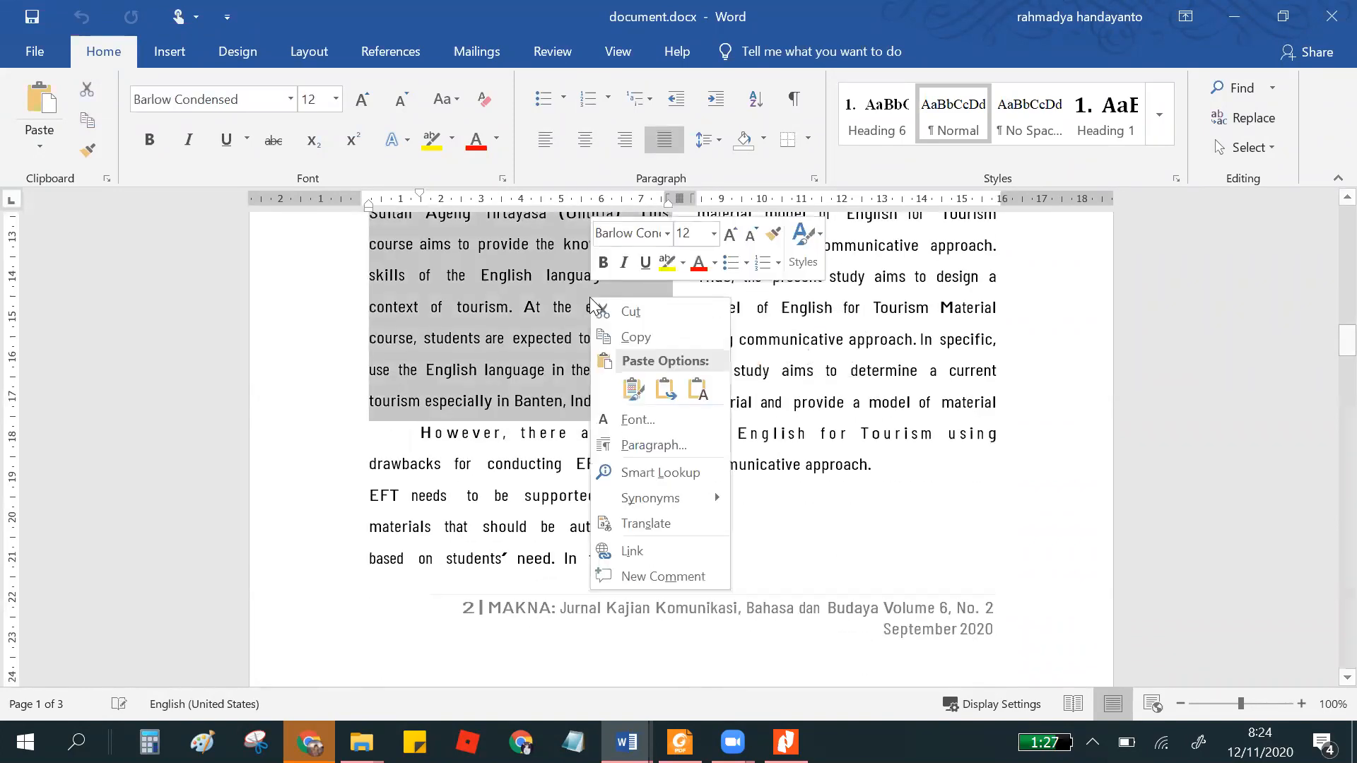
left_click(635, 337)
- Paste the copied paragraph into sample.docx, on new lines between the earlier pasted text and the "First, confirm that you have the correct template" paragraph
left_click(626, 742)
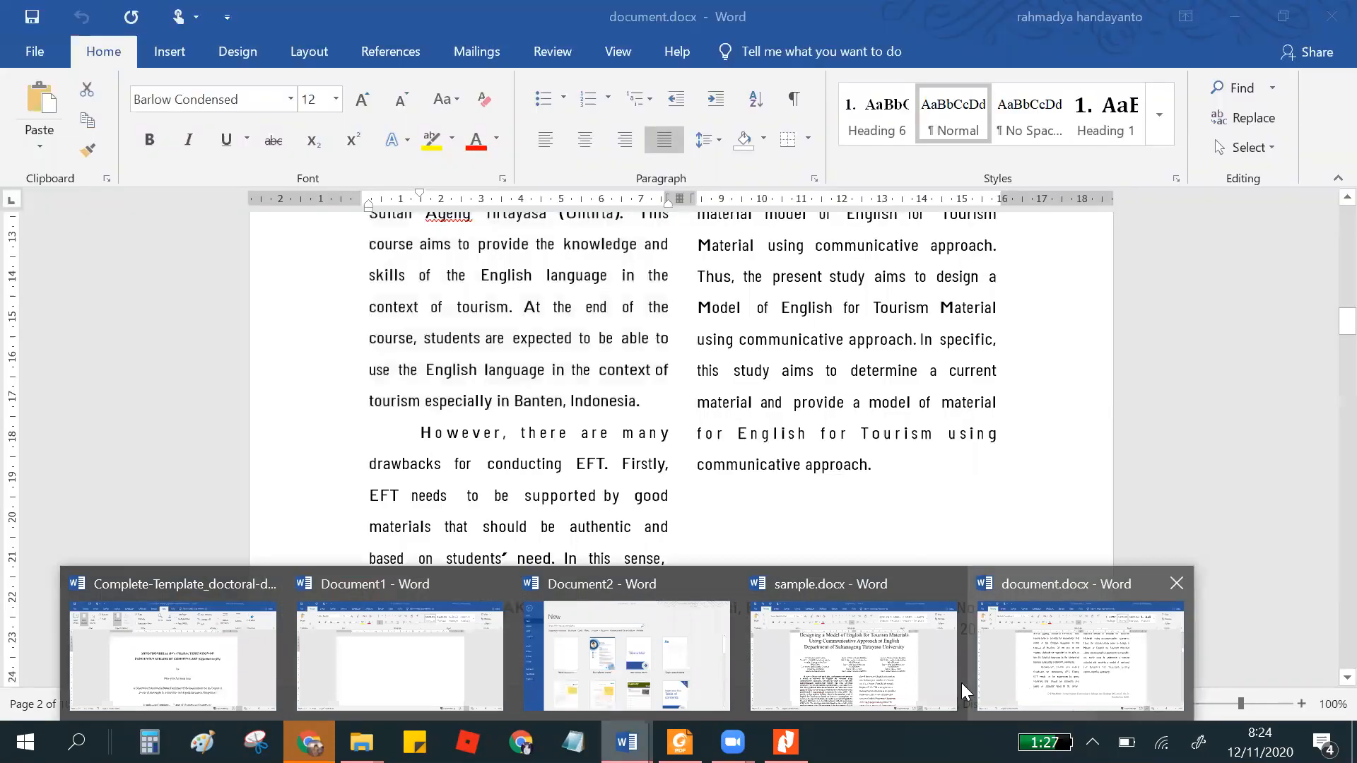
left_click(924, 689)
scroll(651, 490, "down", 3)
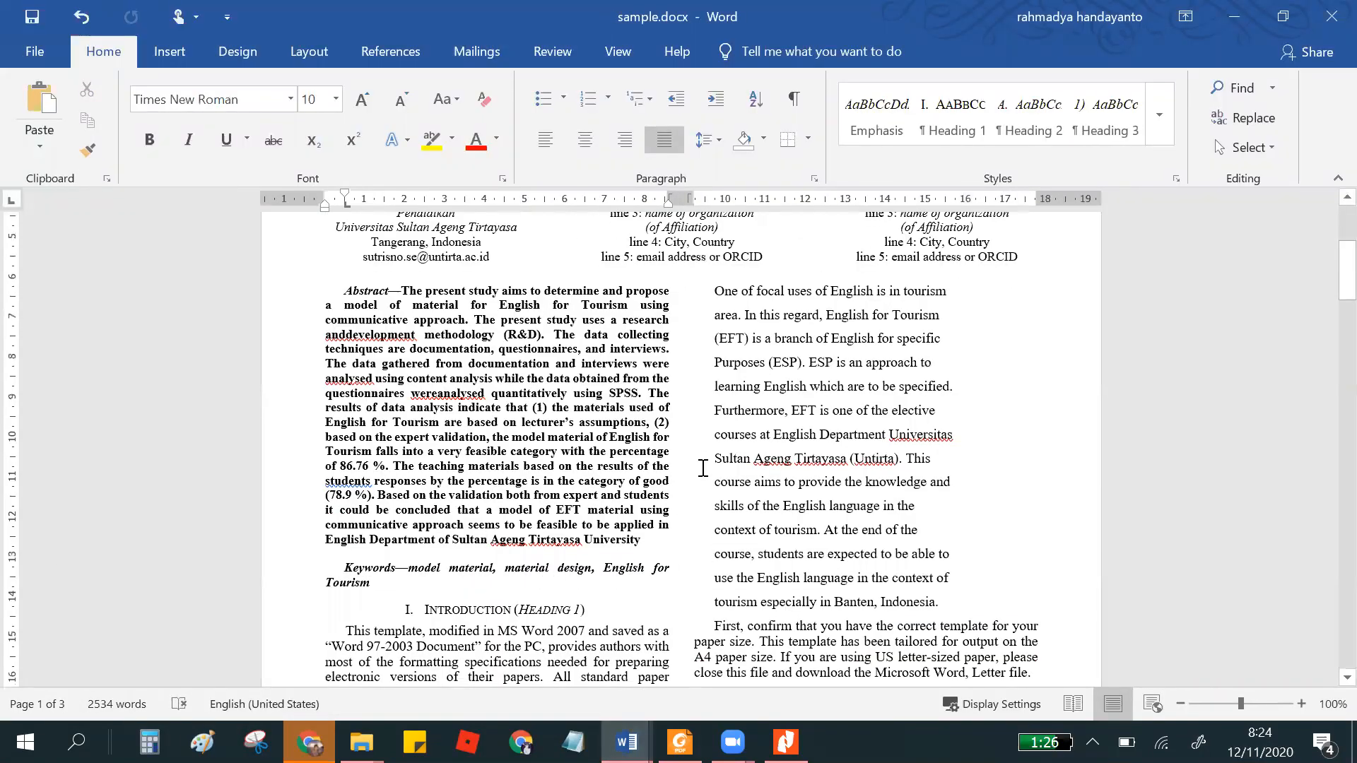
scroll(723, 422, "down", 3)
left_click(717, 422)
key("Return")
key("Return")
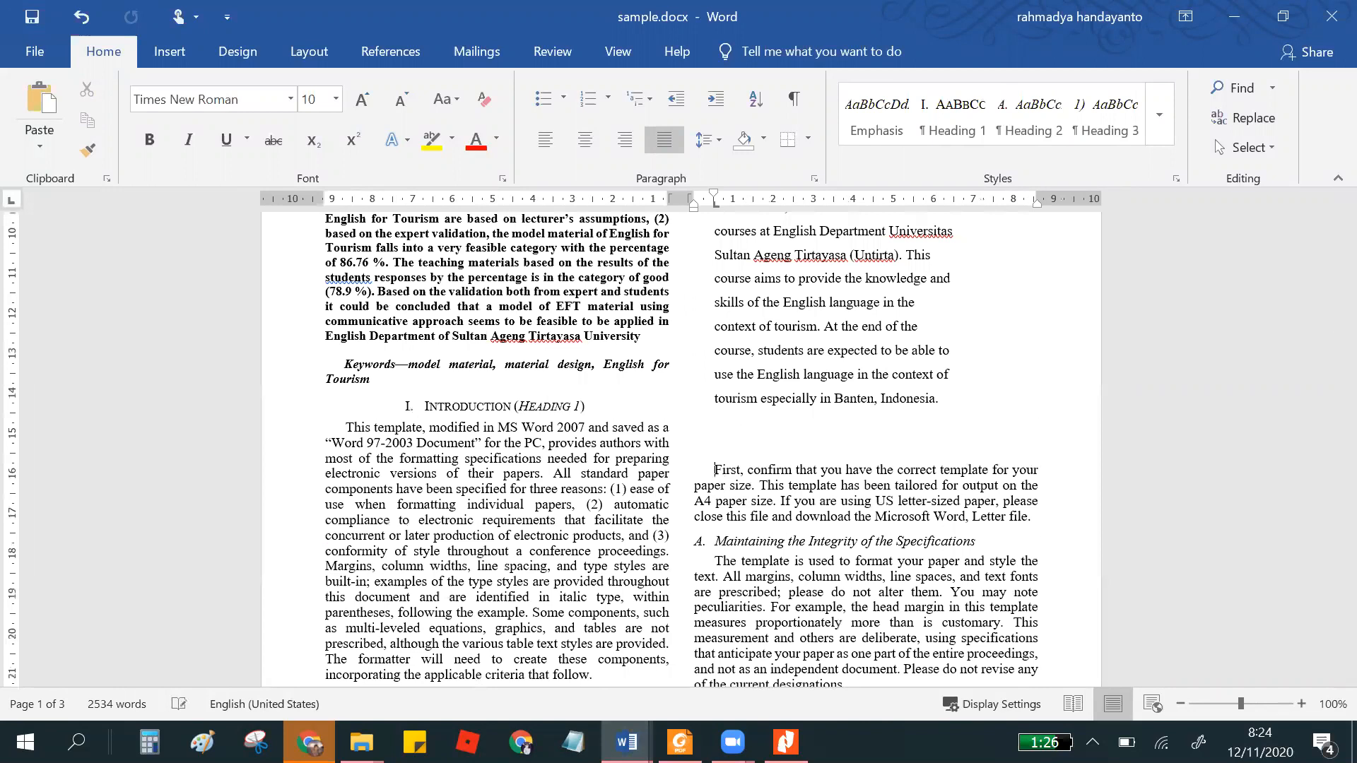
right_click(699, 433)
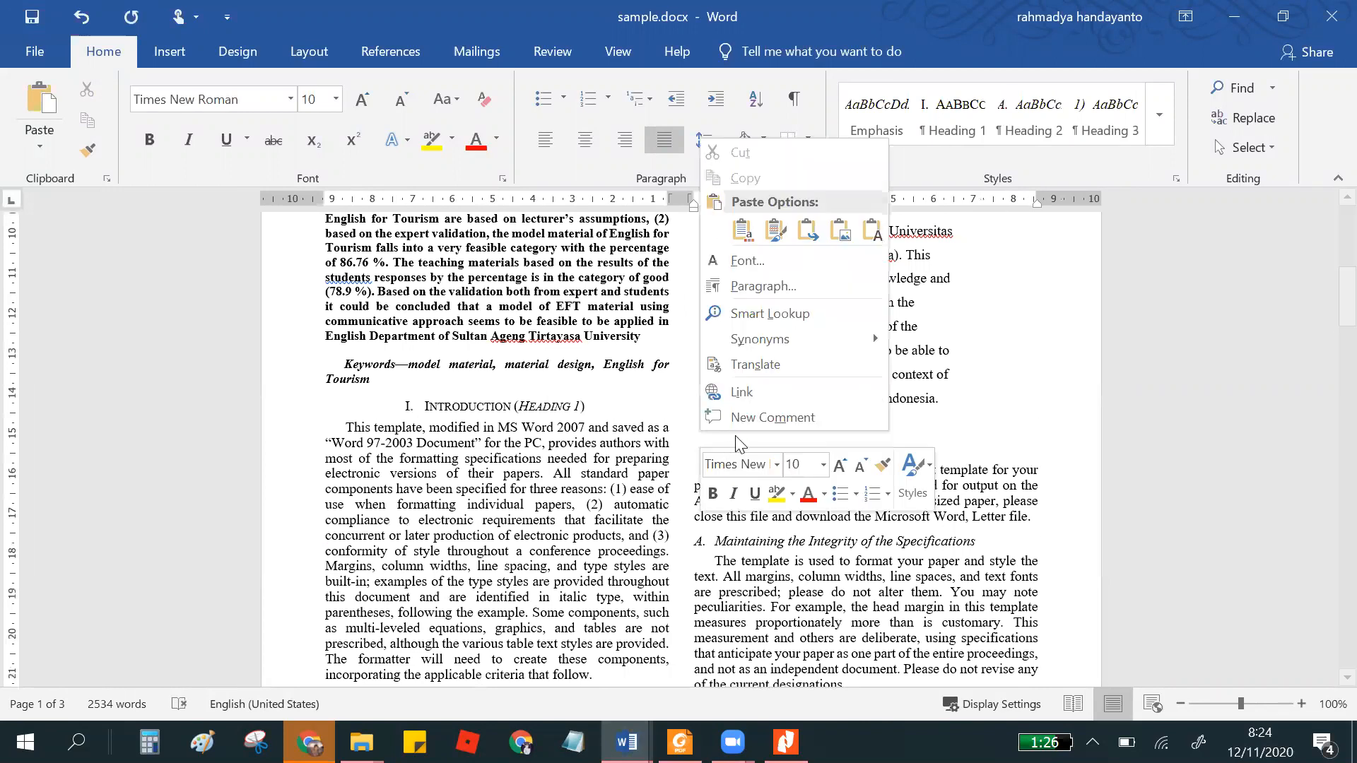
key("Escape")
right_click(748, 432)
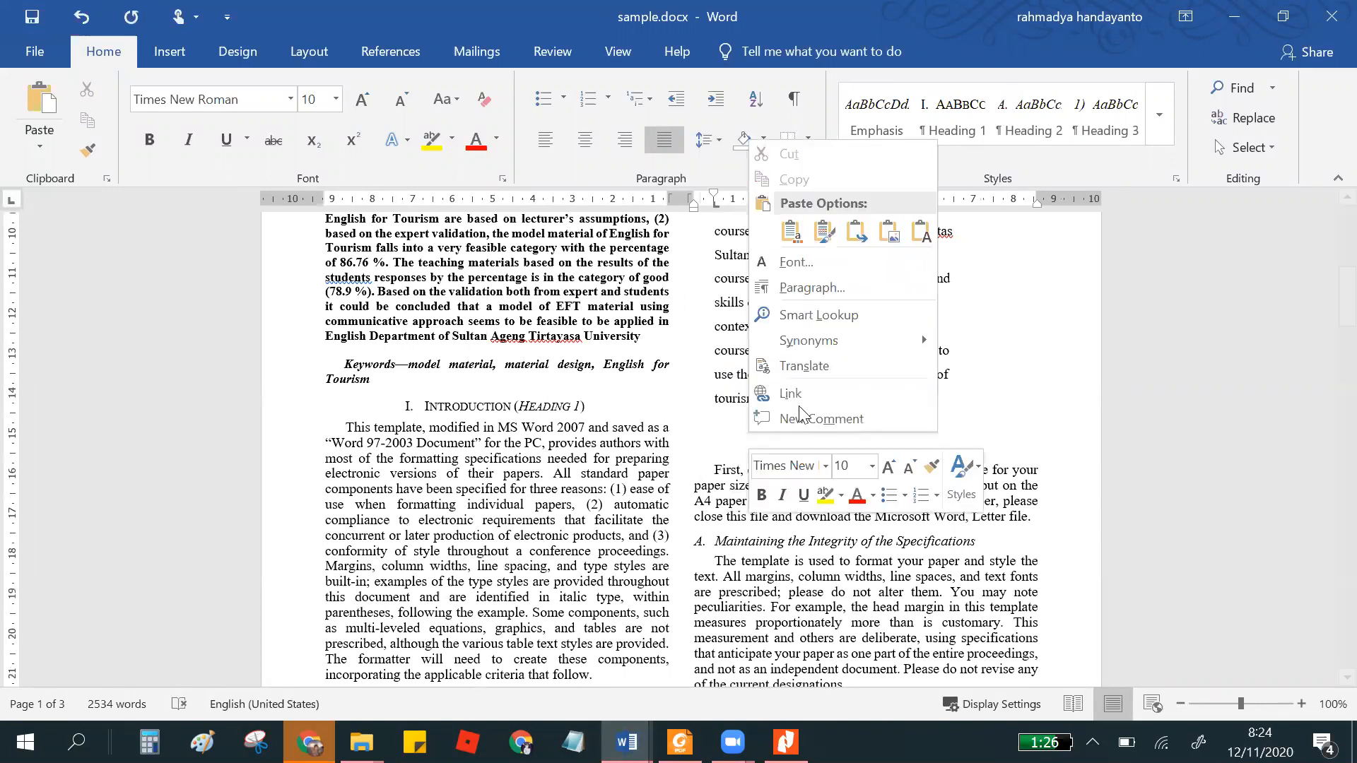
key("Escape")
key("ctrl+v")
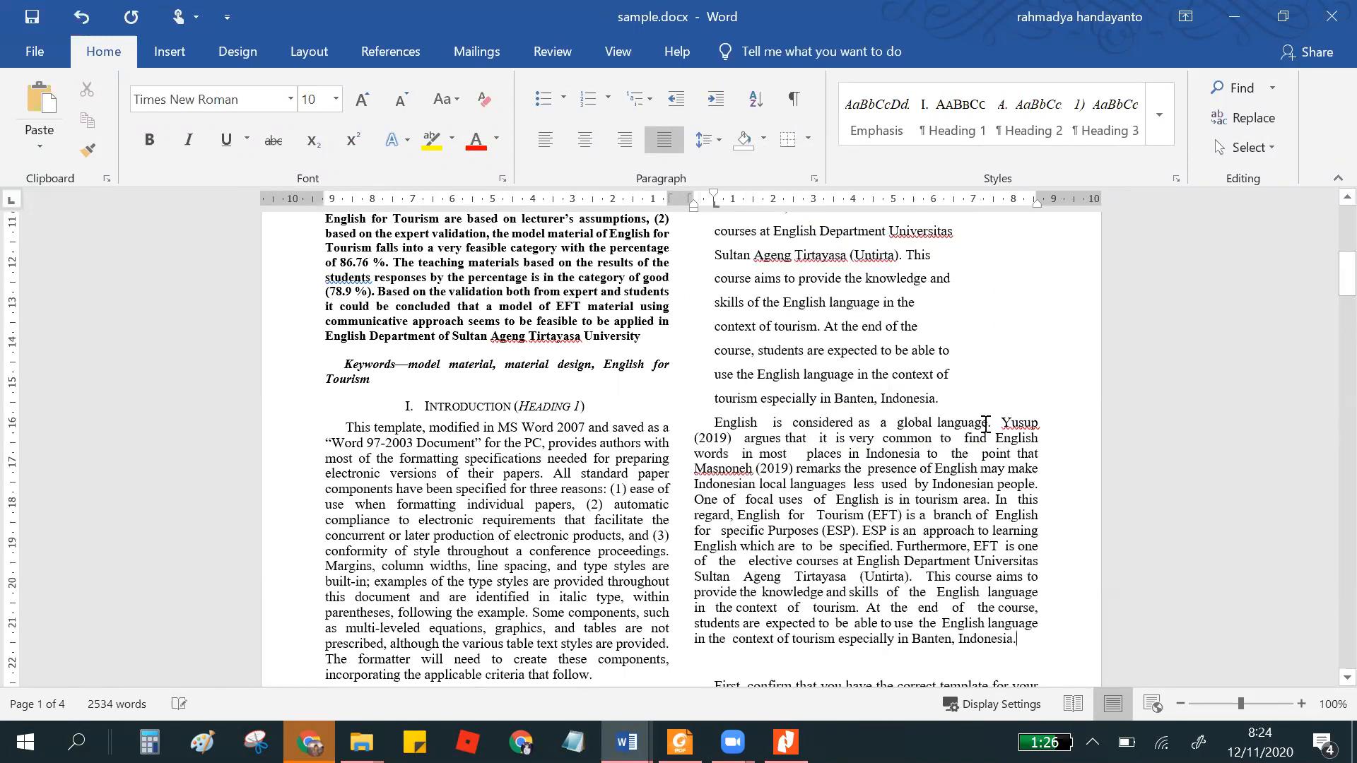
scroll(719, 262, "down", 3)
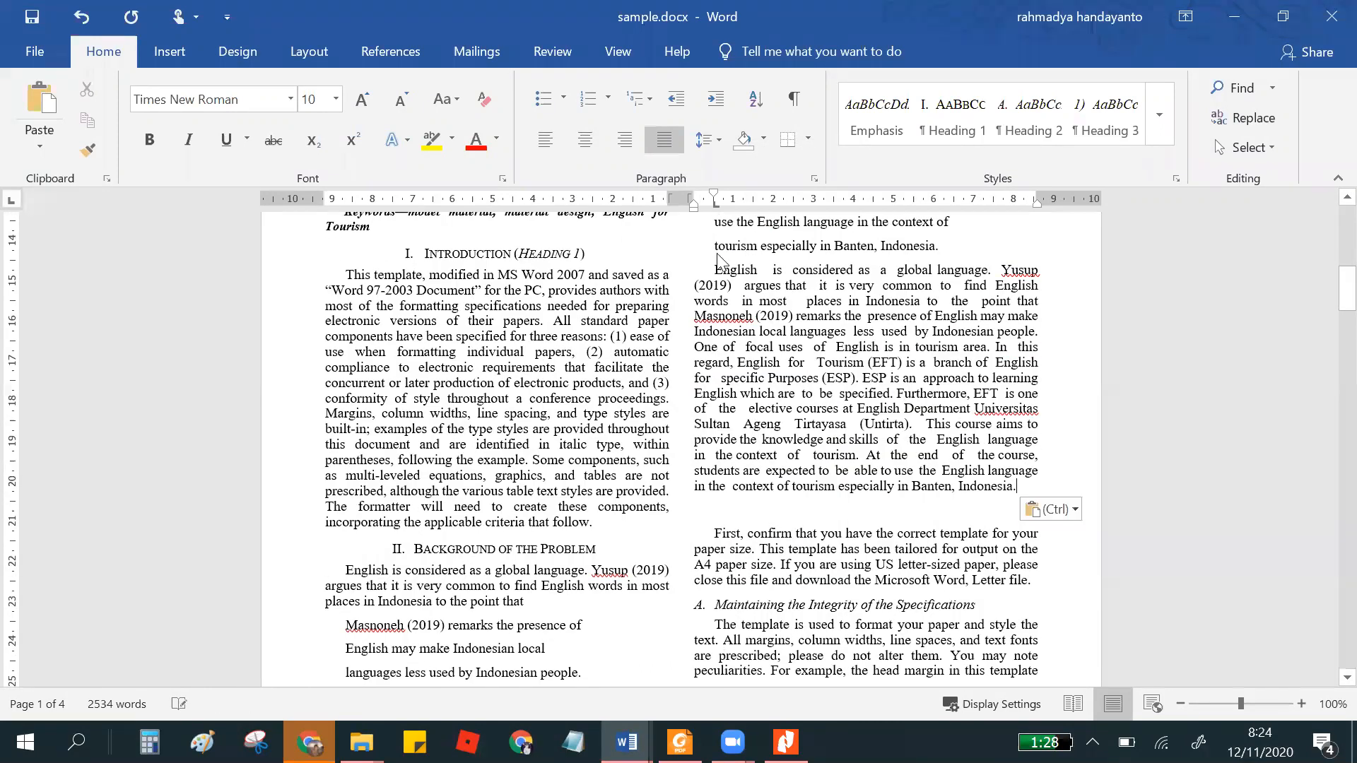
- Compare the "Background of the Problem" section in document.docx with the same section of document.pdf in Nitro Pro
key("alt+Tab")
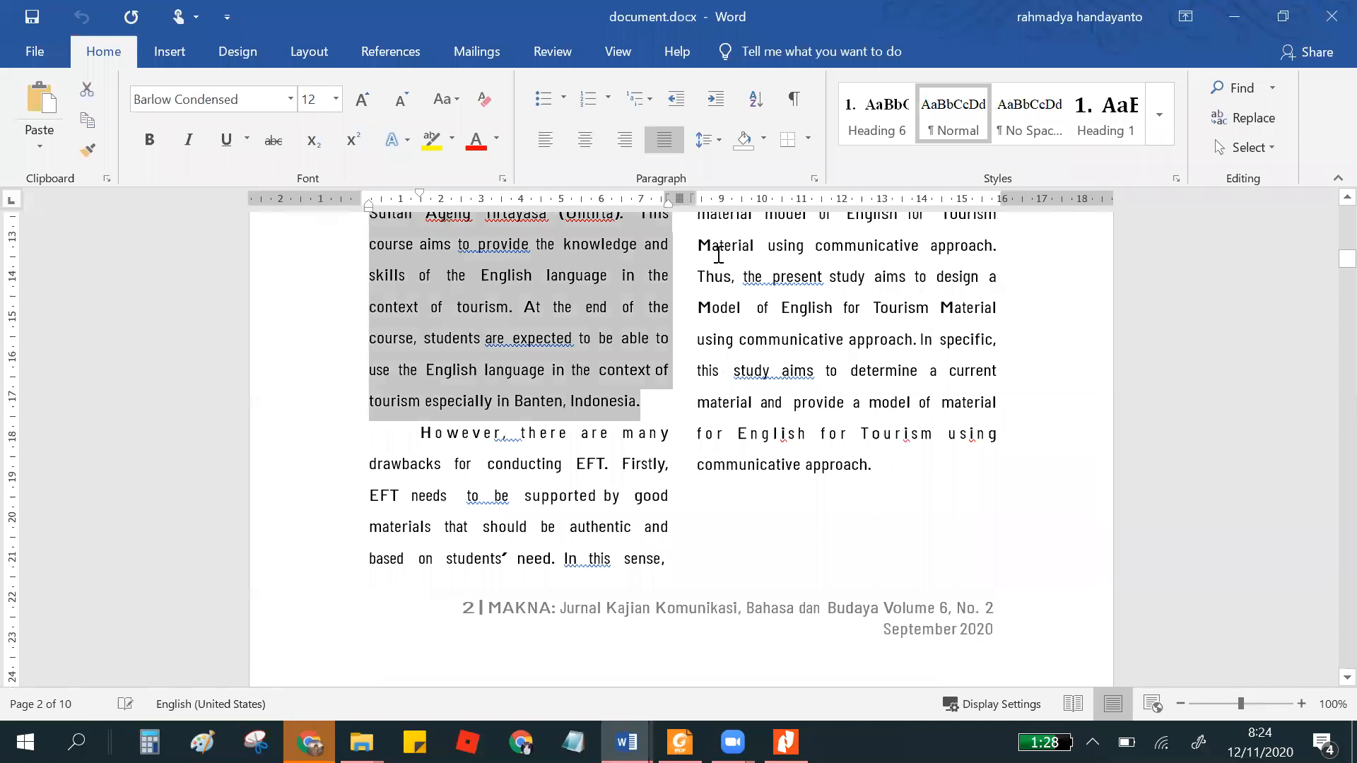
scroll(649, 321, "up", 4)
scroll(649, 320, "up", 4)
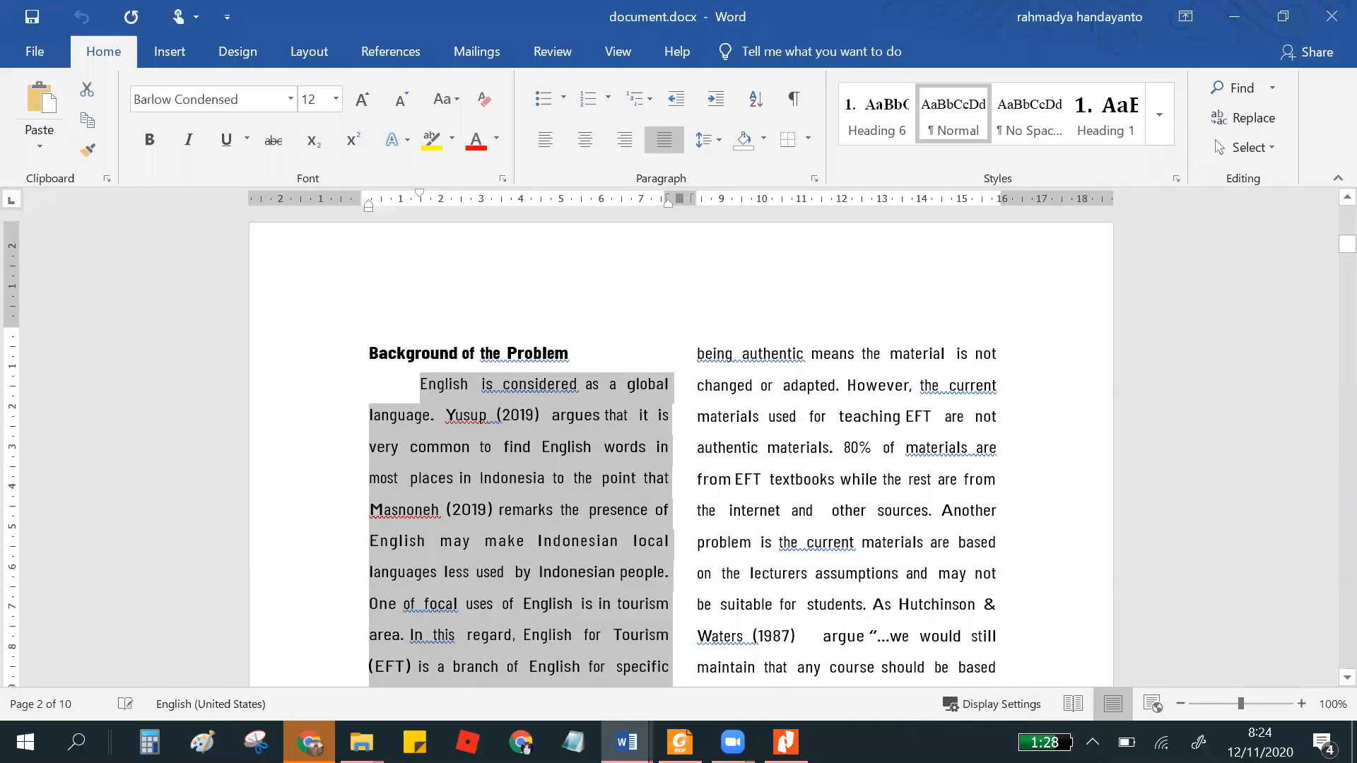
key("alt+Tab")
scroll(783, 230, "down", 1)
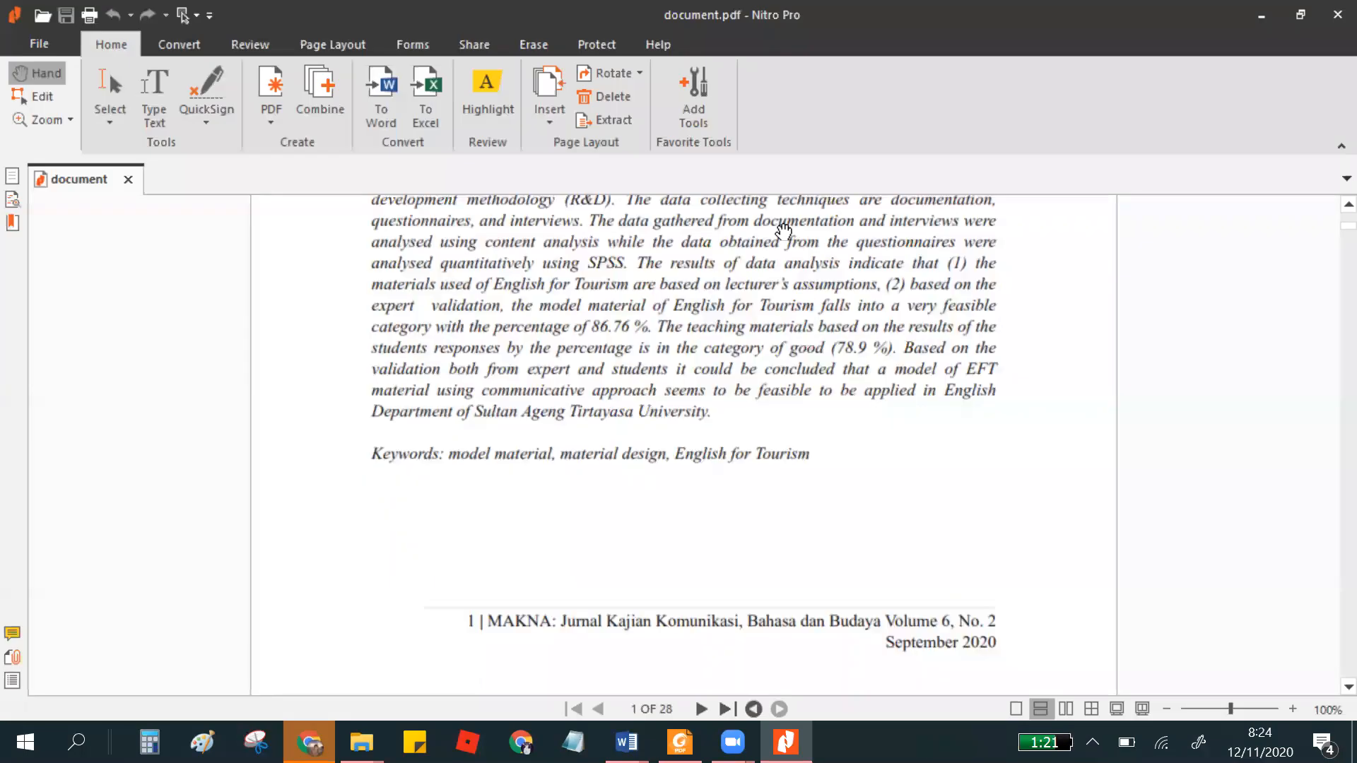
scroll(783, 229, "down", 5)
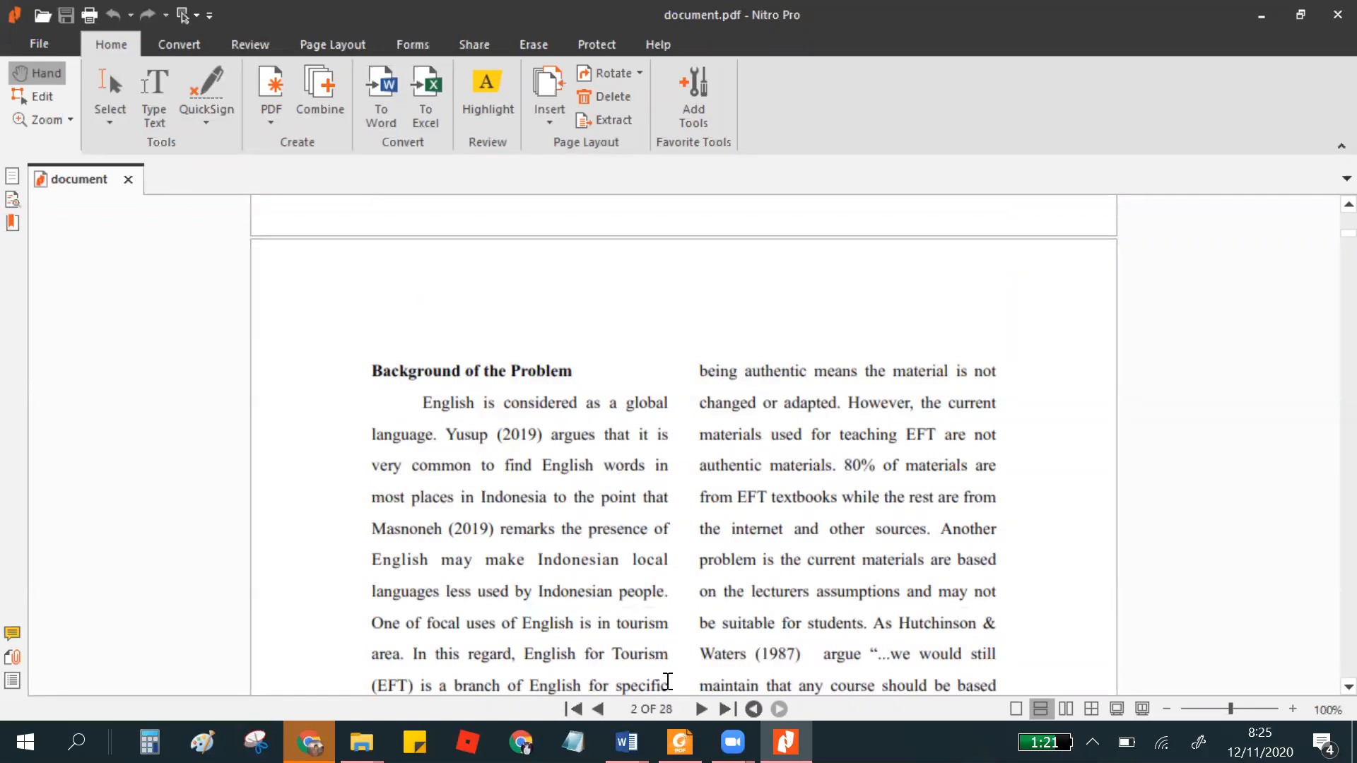
- Switch to Complete-Template_doctoral-dissertation.docx in Word and look at its title page
mouse_move(627, 742)
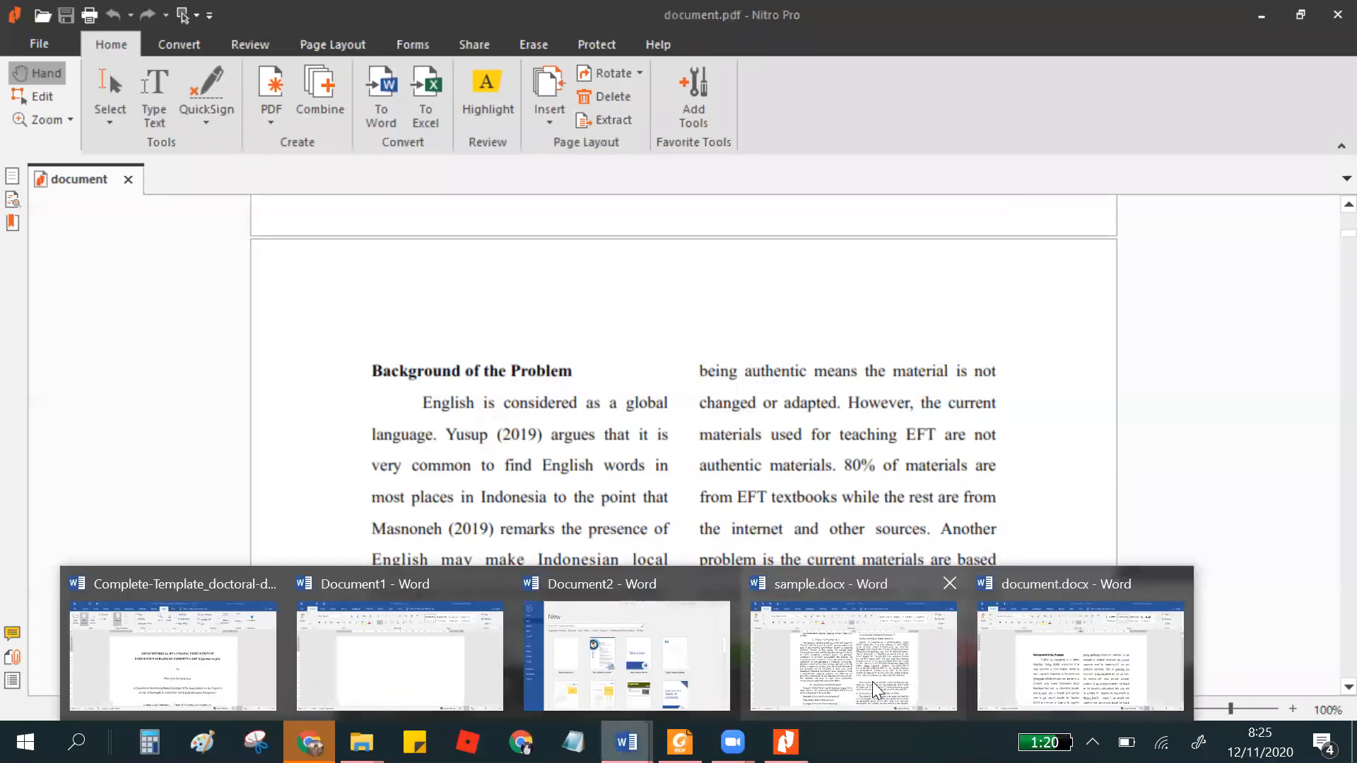
left_click(233, 678)
scroll(649, 455, "down", 3)
scroll(658, 484, "up", 3)
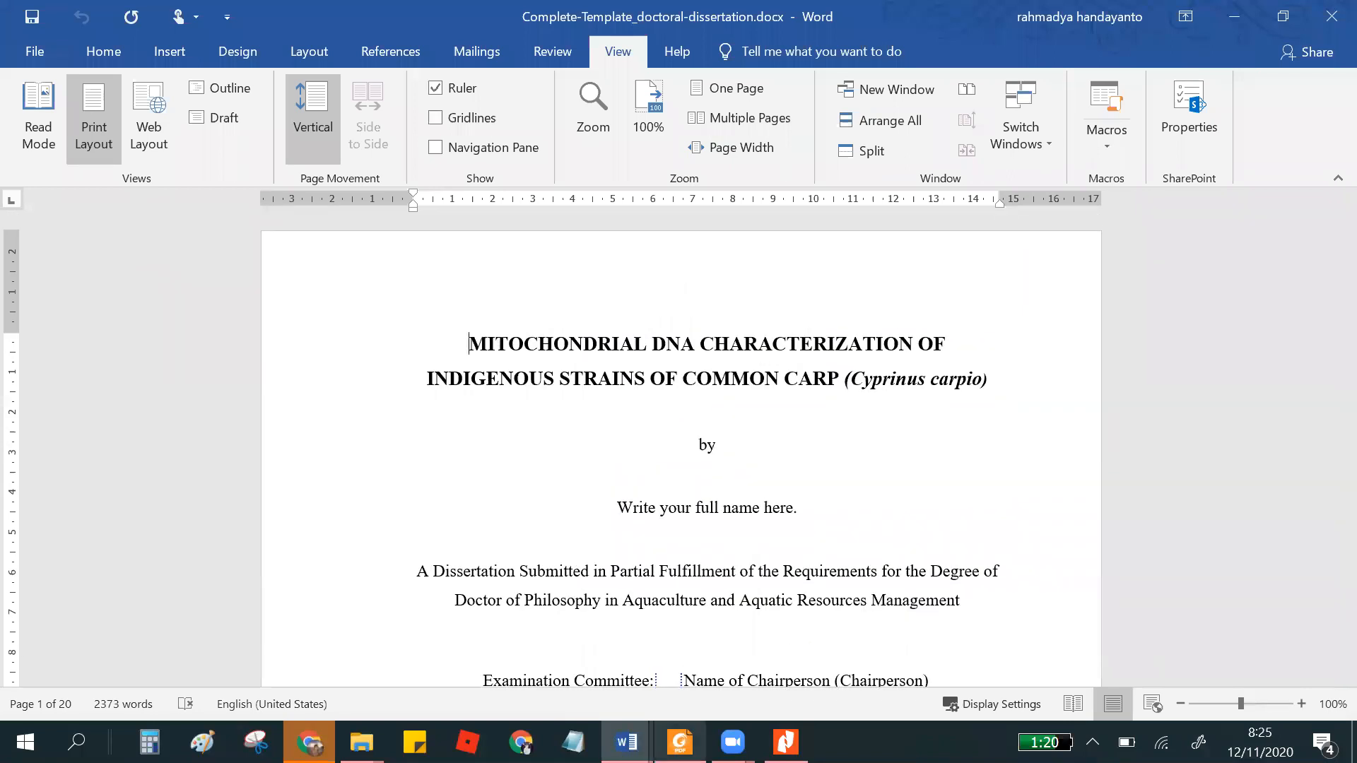
- Return to sample.docx, select the article title and review the layout of the first page
mouse_move(626, 742)
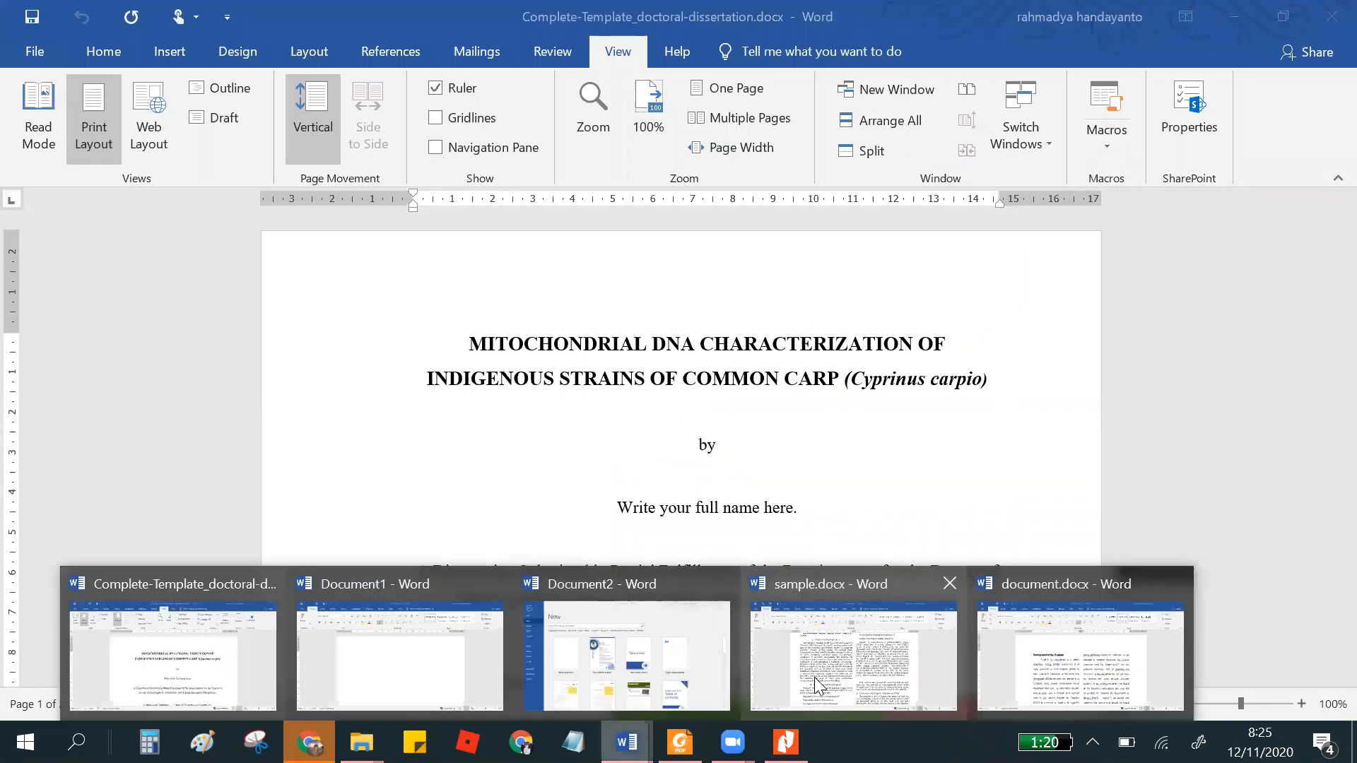
left_click(815, 677)
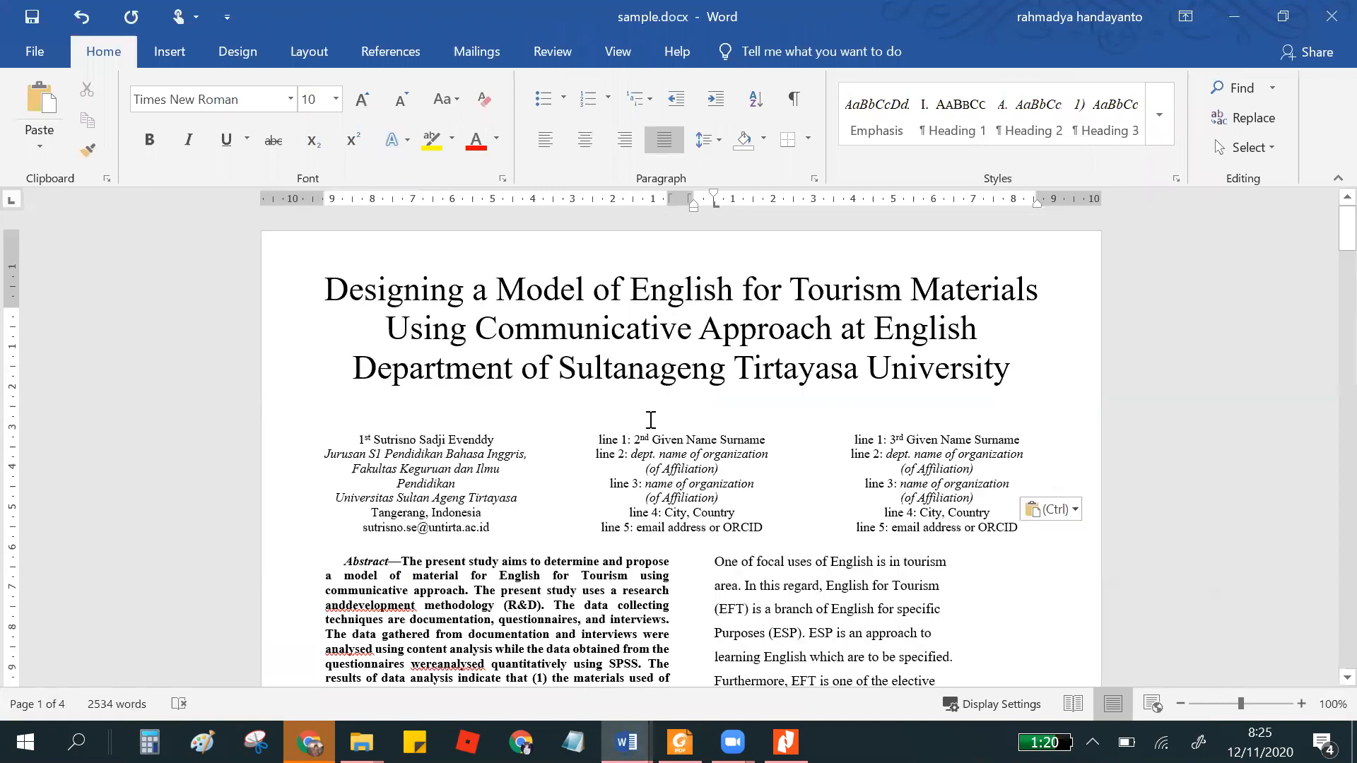
left_click_drag(371, 289, 958, 380)
scroll(898, 395, "down", 3)
scroll(898, 396, "up", 3)
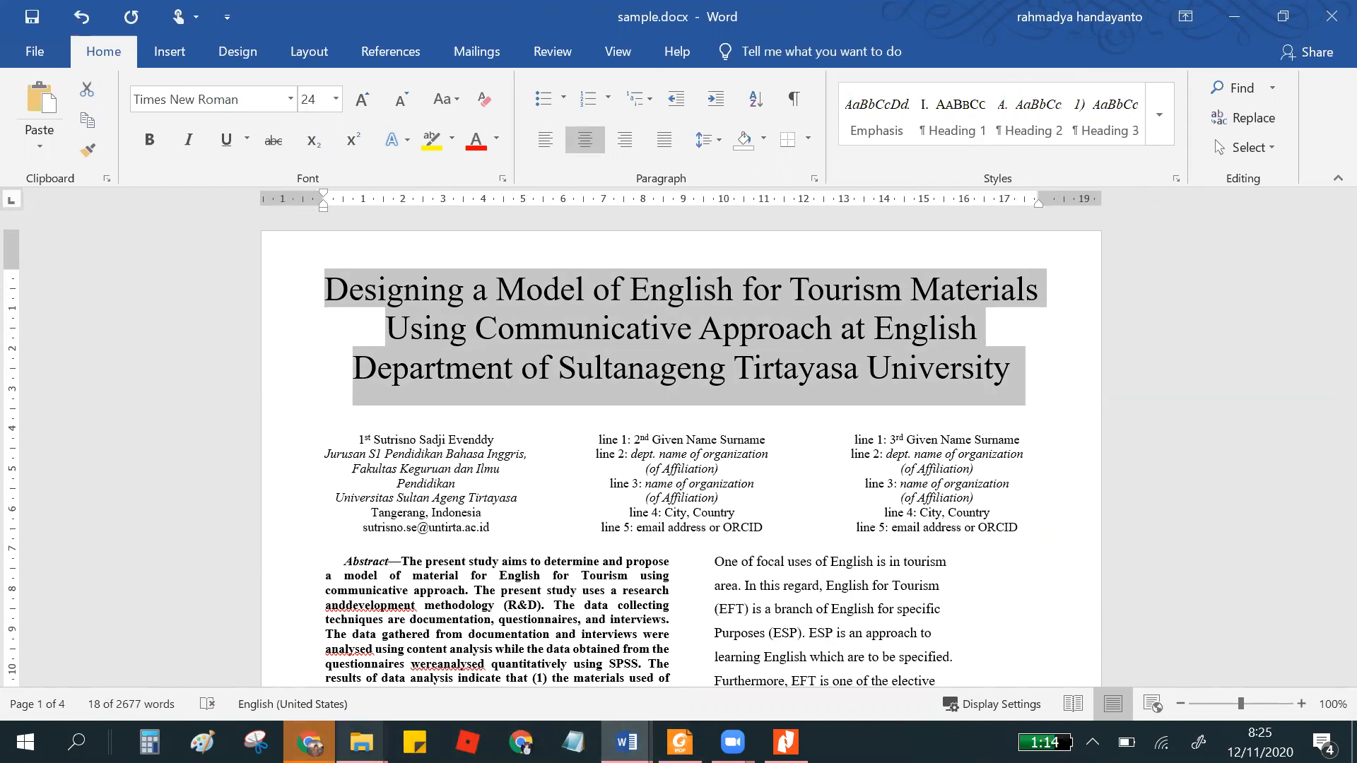
mouse_move(309, 742)
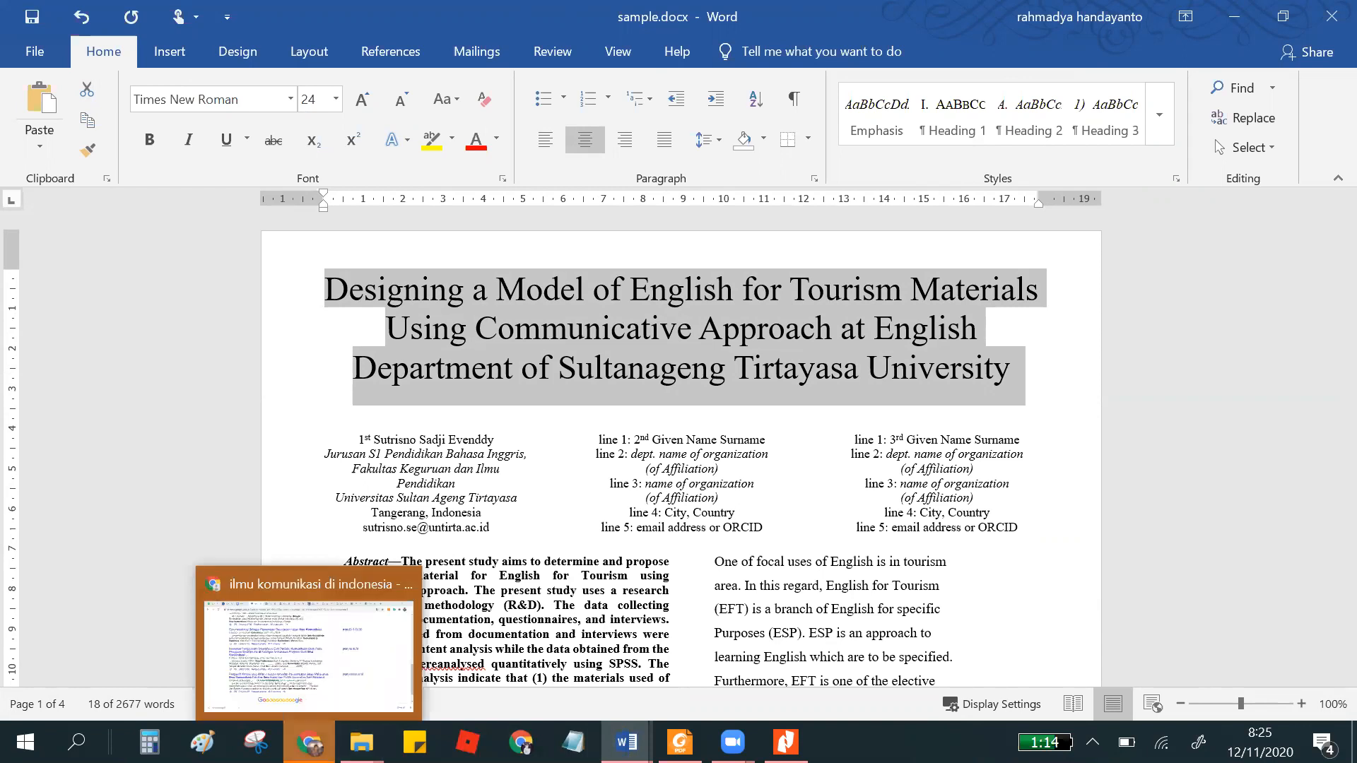
left_click(298, 649)
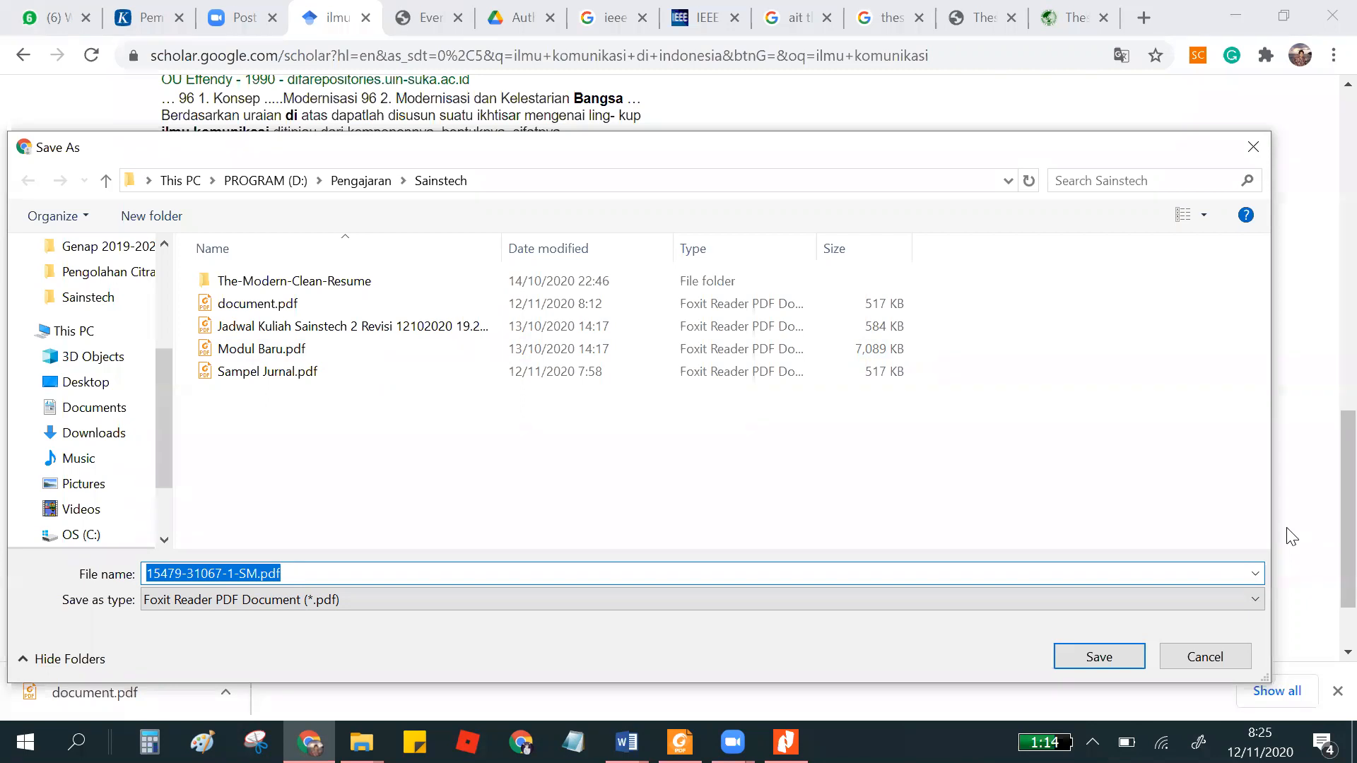
key("Escape")
left_click(1066, 20)
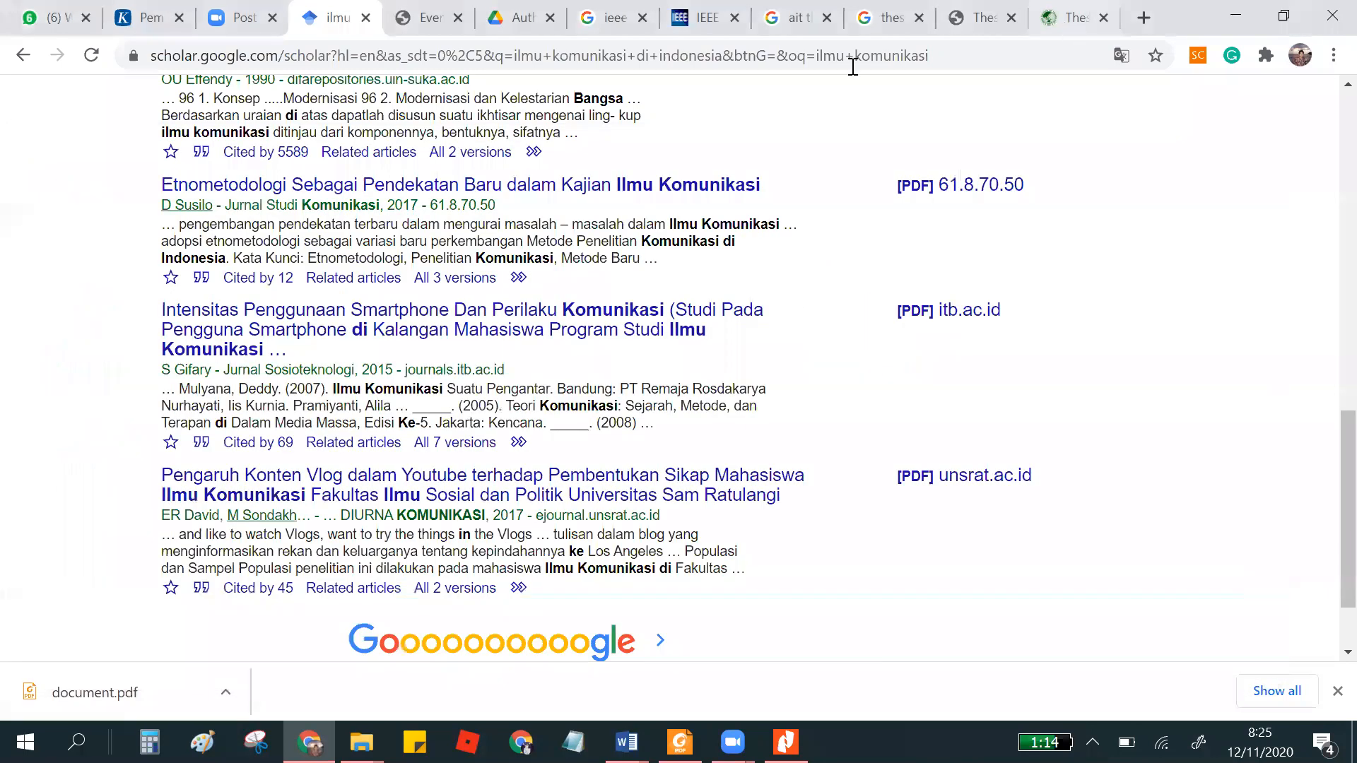
scroll(746, 197, "down", 3)
scroll(814, 268, "up", 3)
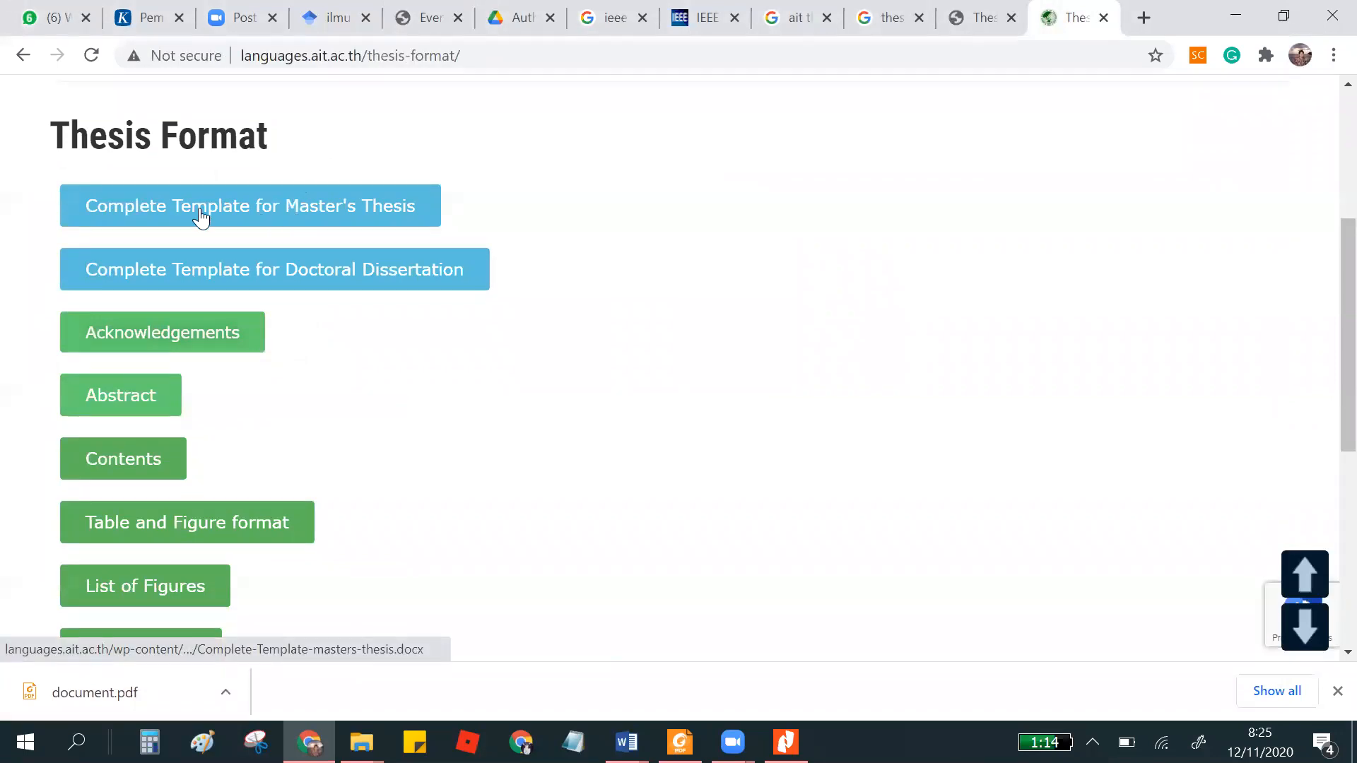
- Download the Complete Template for Master's Thesis to the Sainstech folder, then open it in Word with editing enabled
left_click(224, 214)
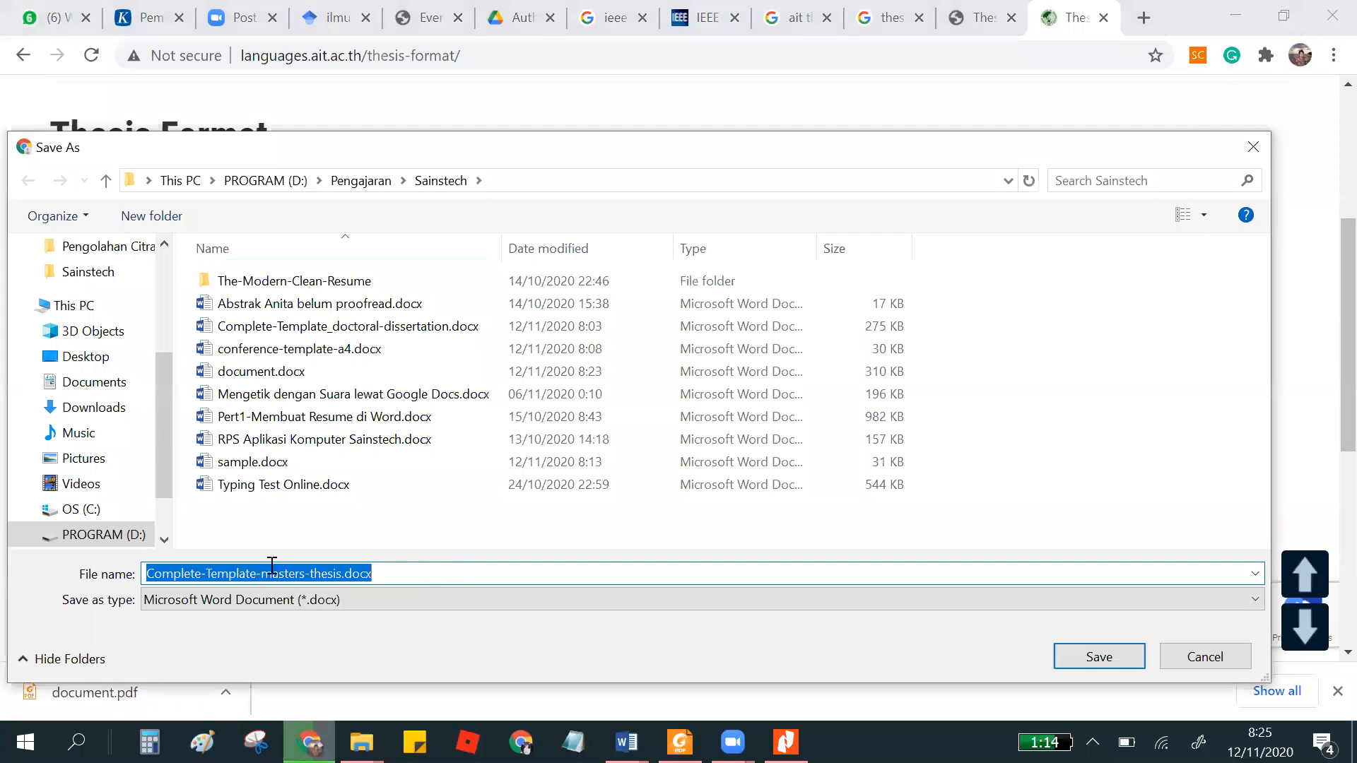
left_click(1070, 657)
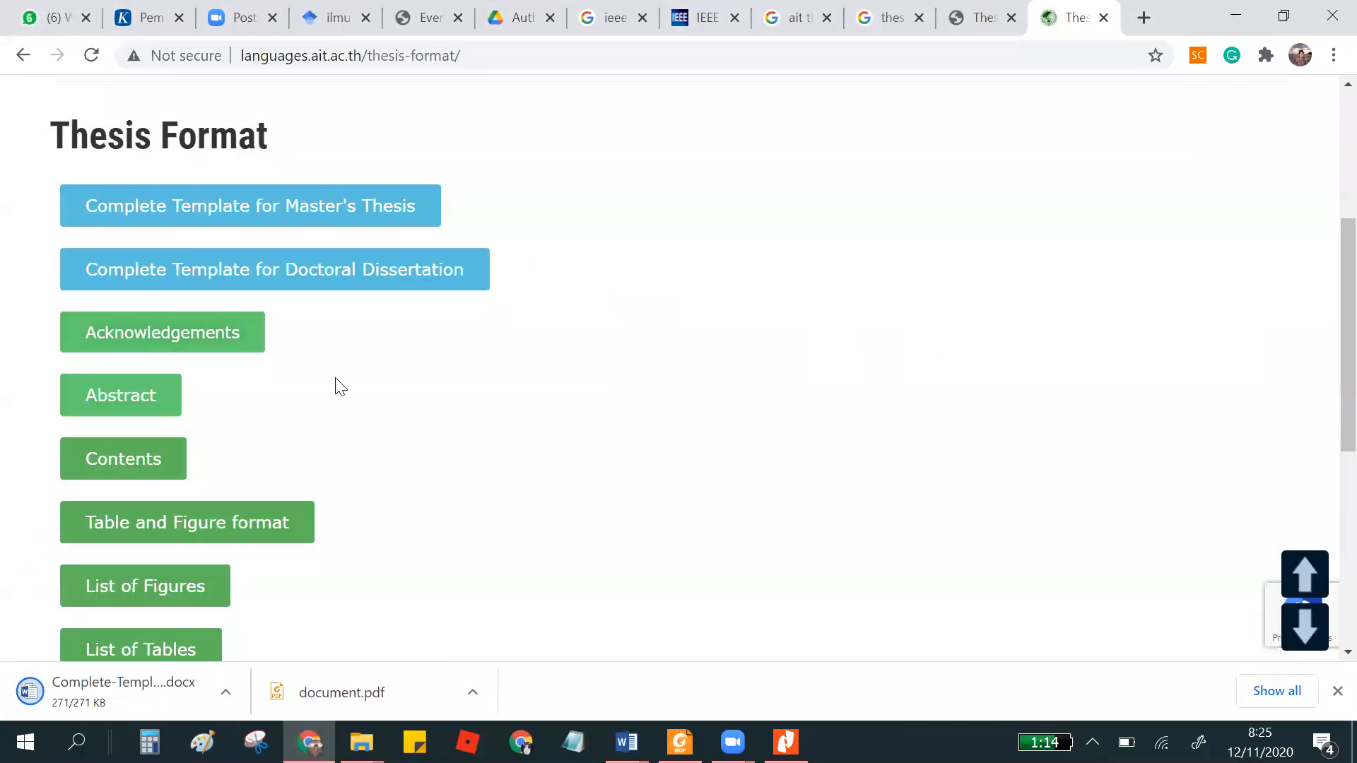
left_click(100, 696)
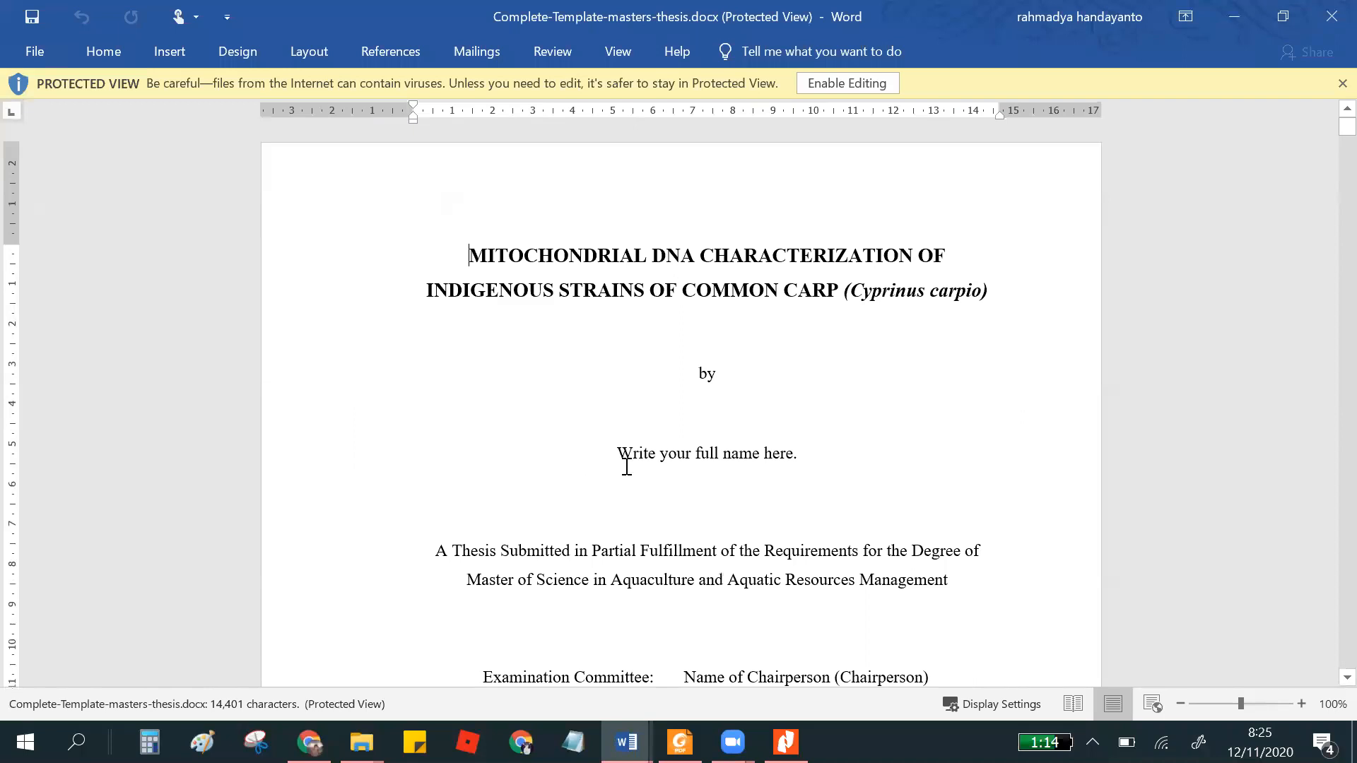
left_click(835, 82)
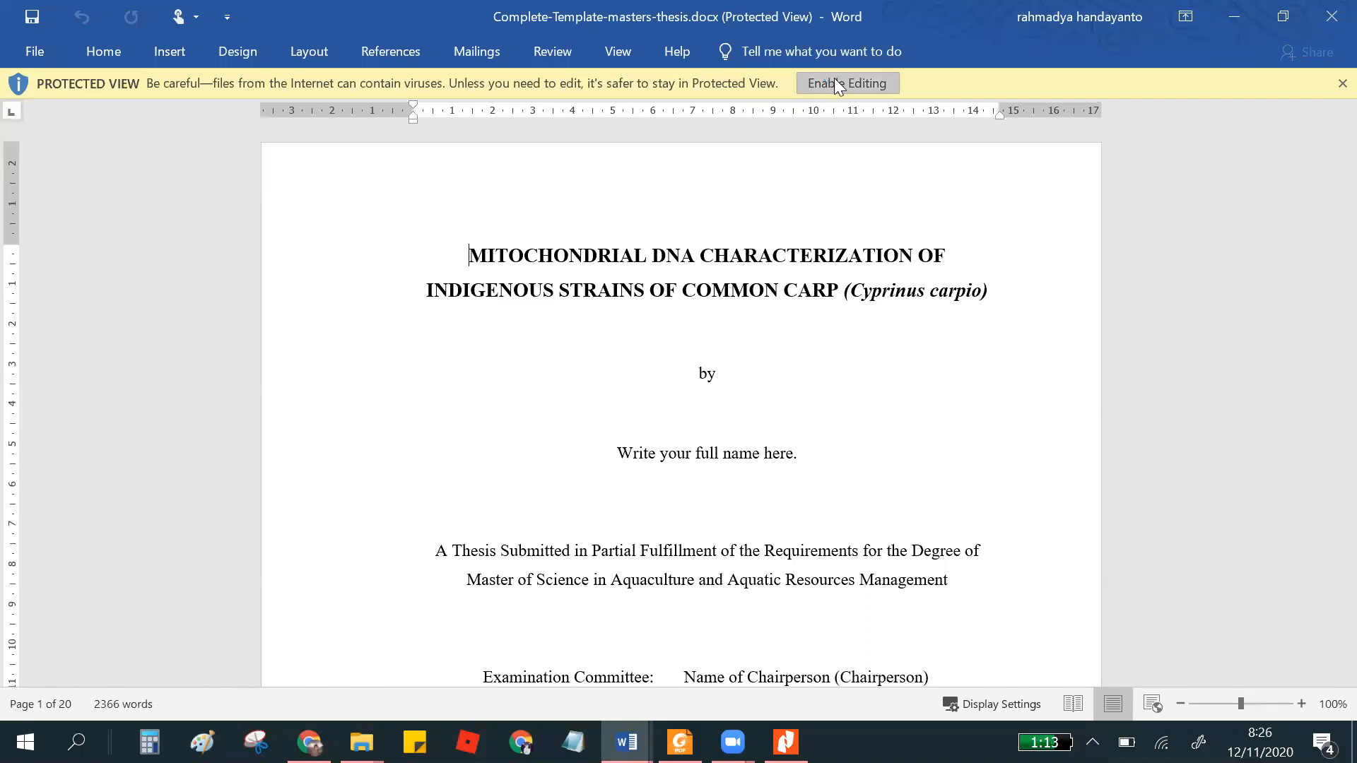
- Look through the opening pages of the master's thesis template and select the thesis title on the title page
scroll(869, 388, "down", 4)
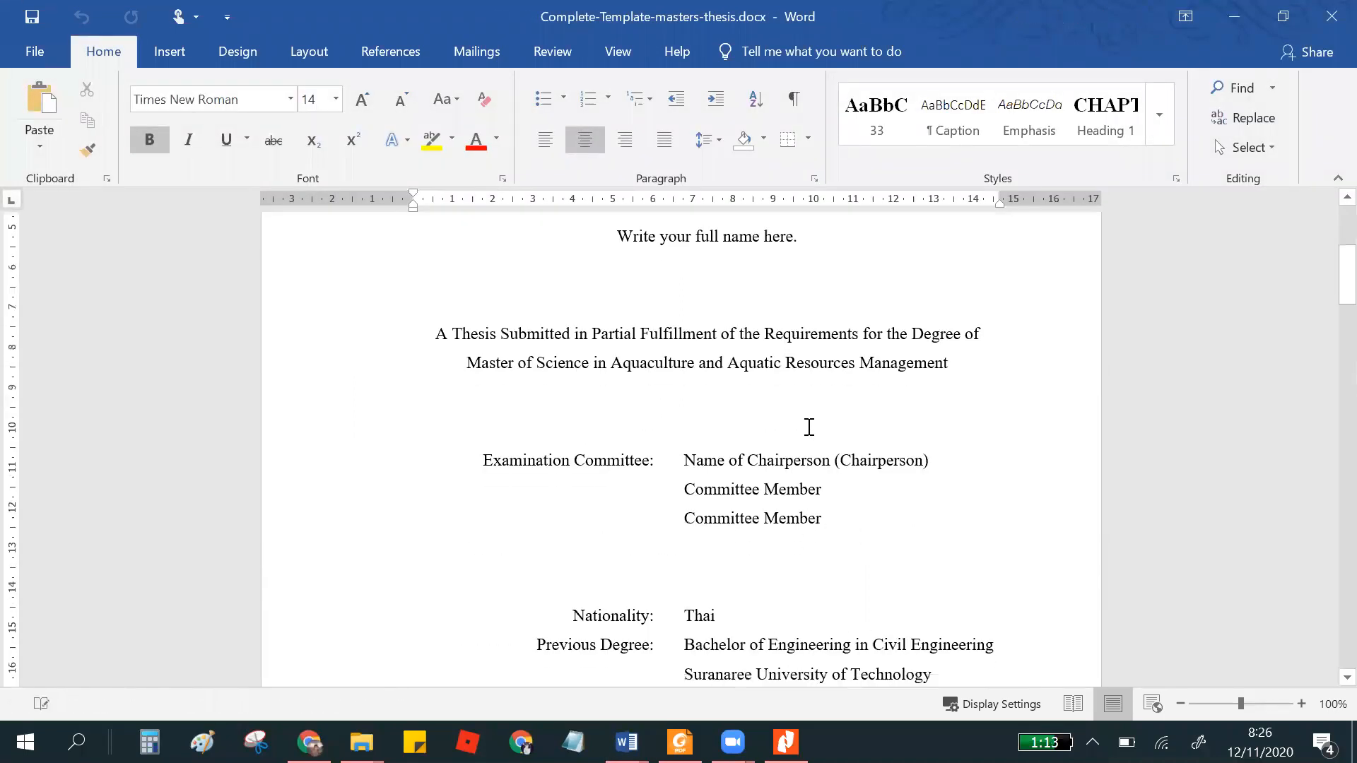
scroll(797, 445, "down", 8)
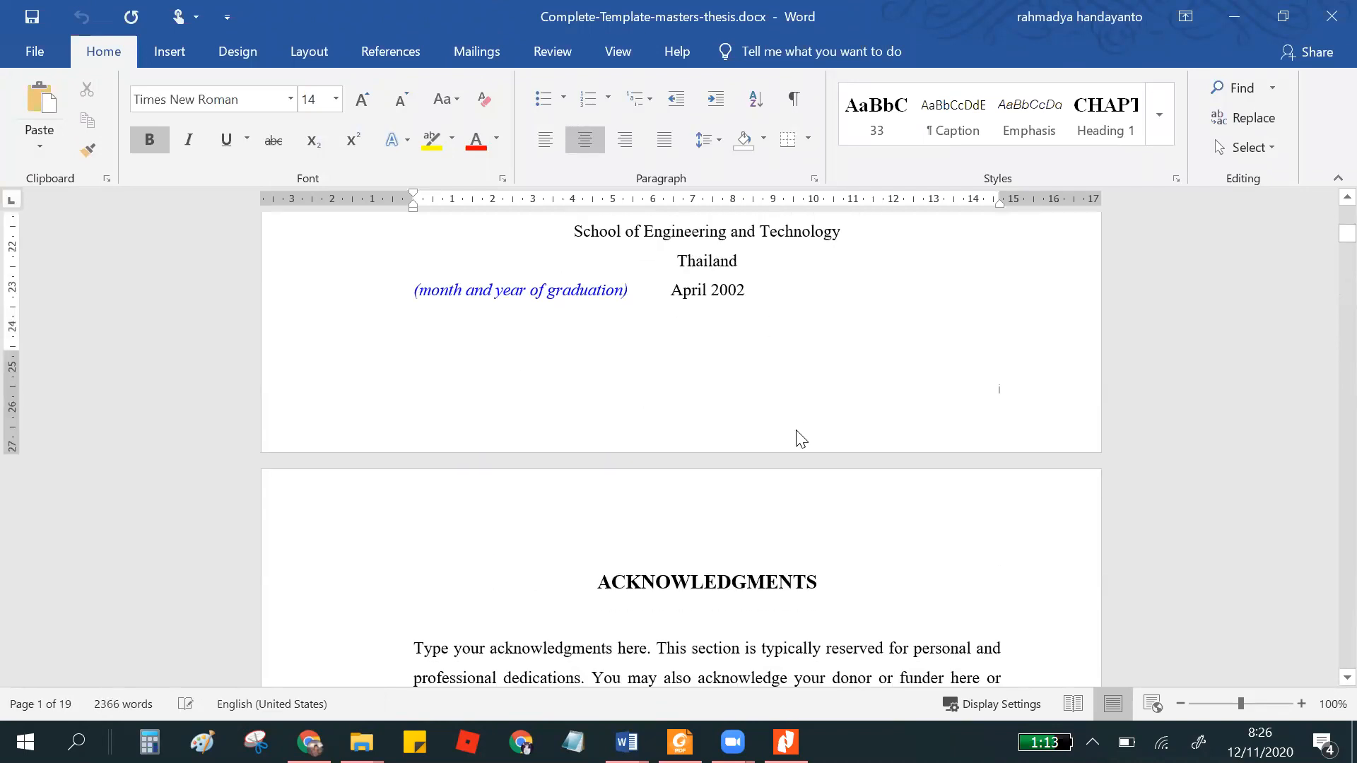
scroll(804, 421, "up", 4)
scroll(804, 422, "up", 8)
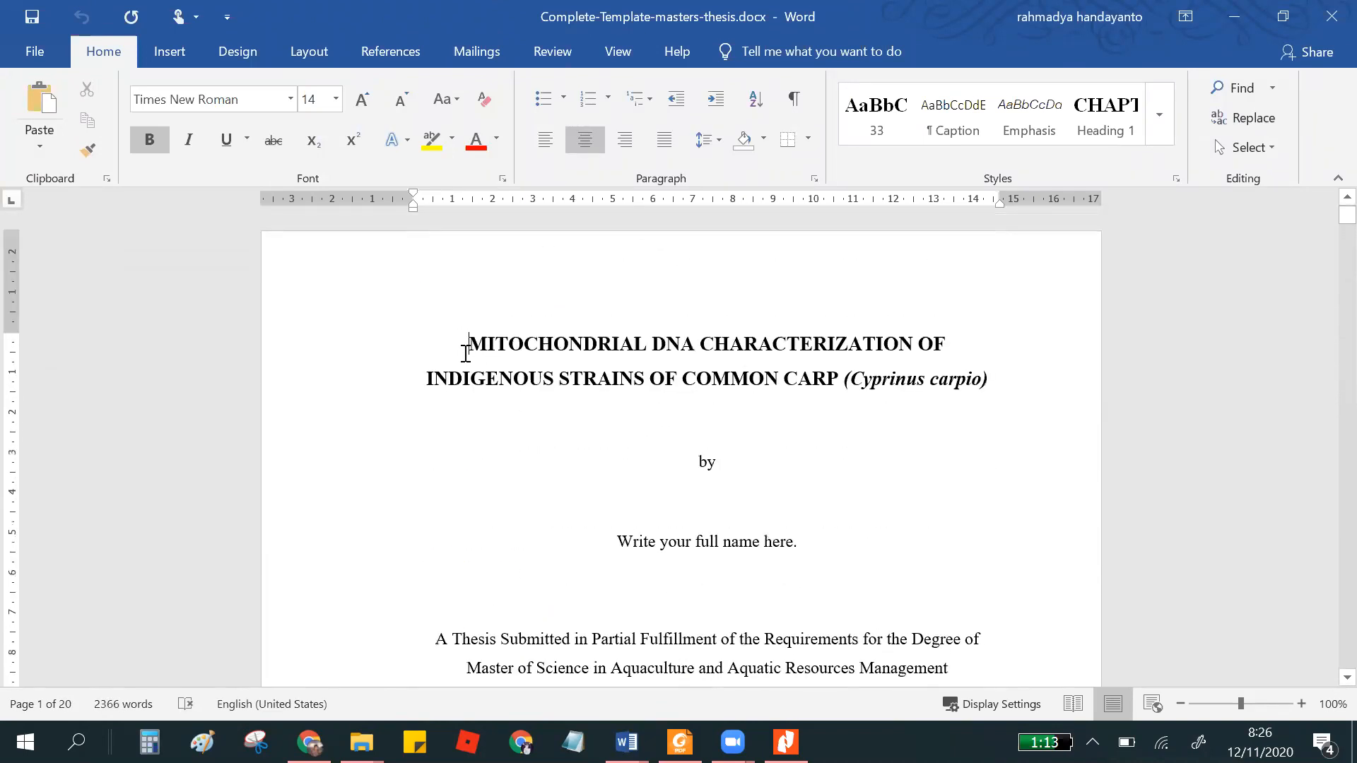
left_click_drag(477, 344, 988, 385)
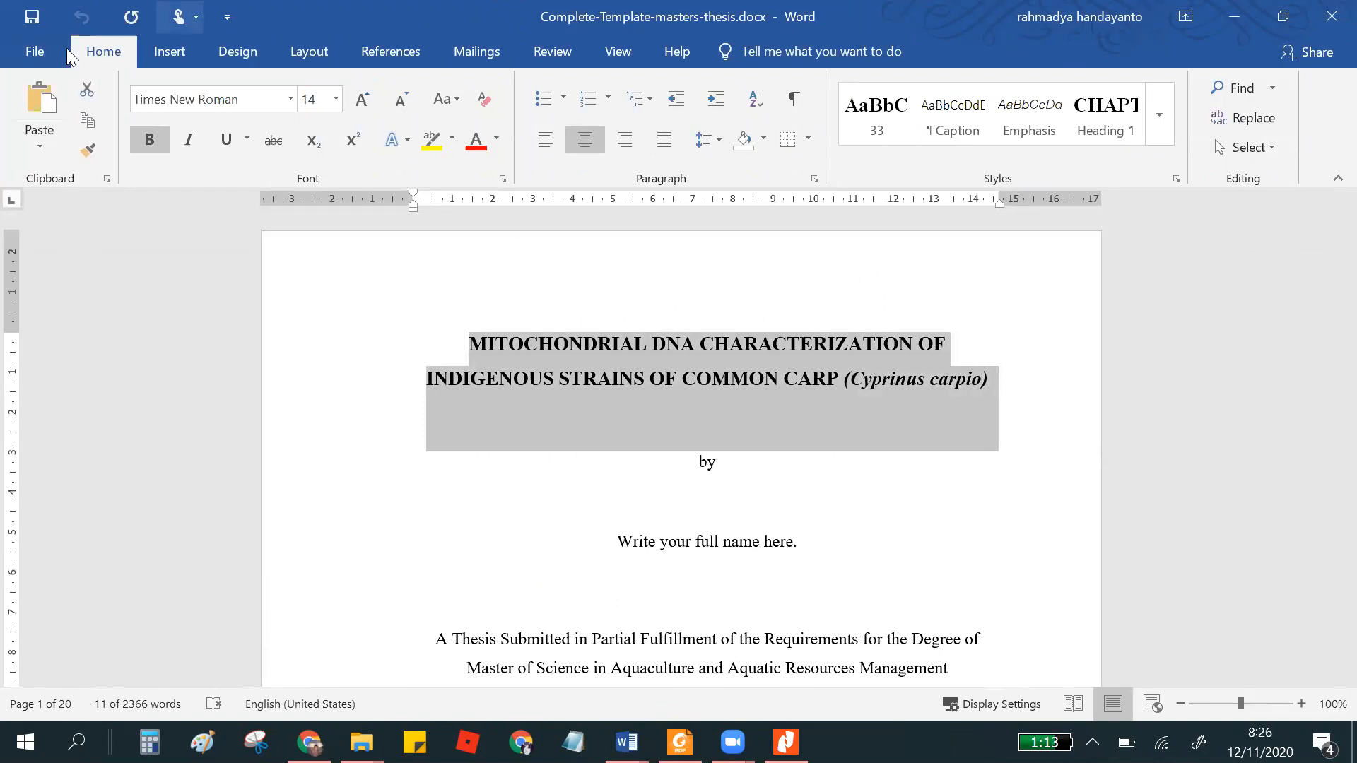
left_click(87, 150)
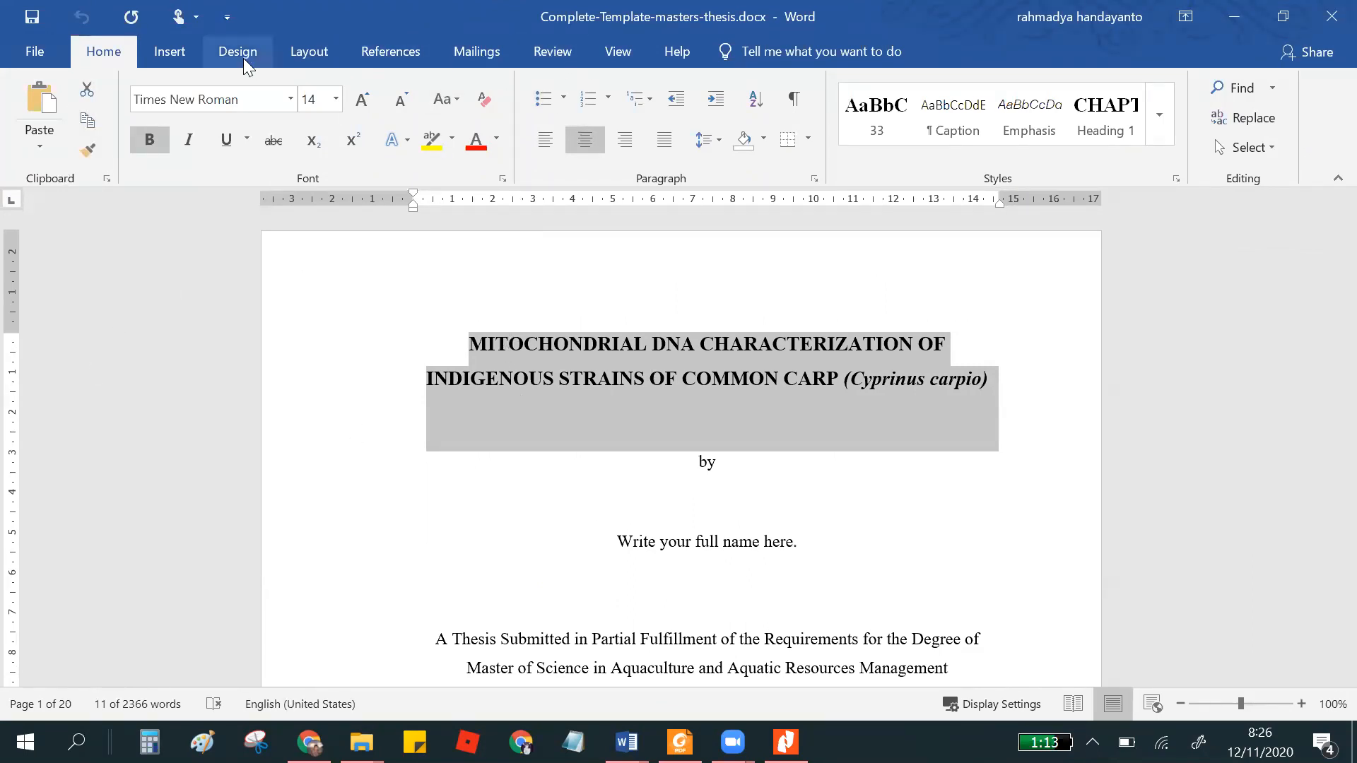
- Show the Navigation Pane, look through the template's headings and jump to "CHAPTER 1 INTRODUCTION"
left_click(531, 49)
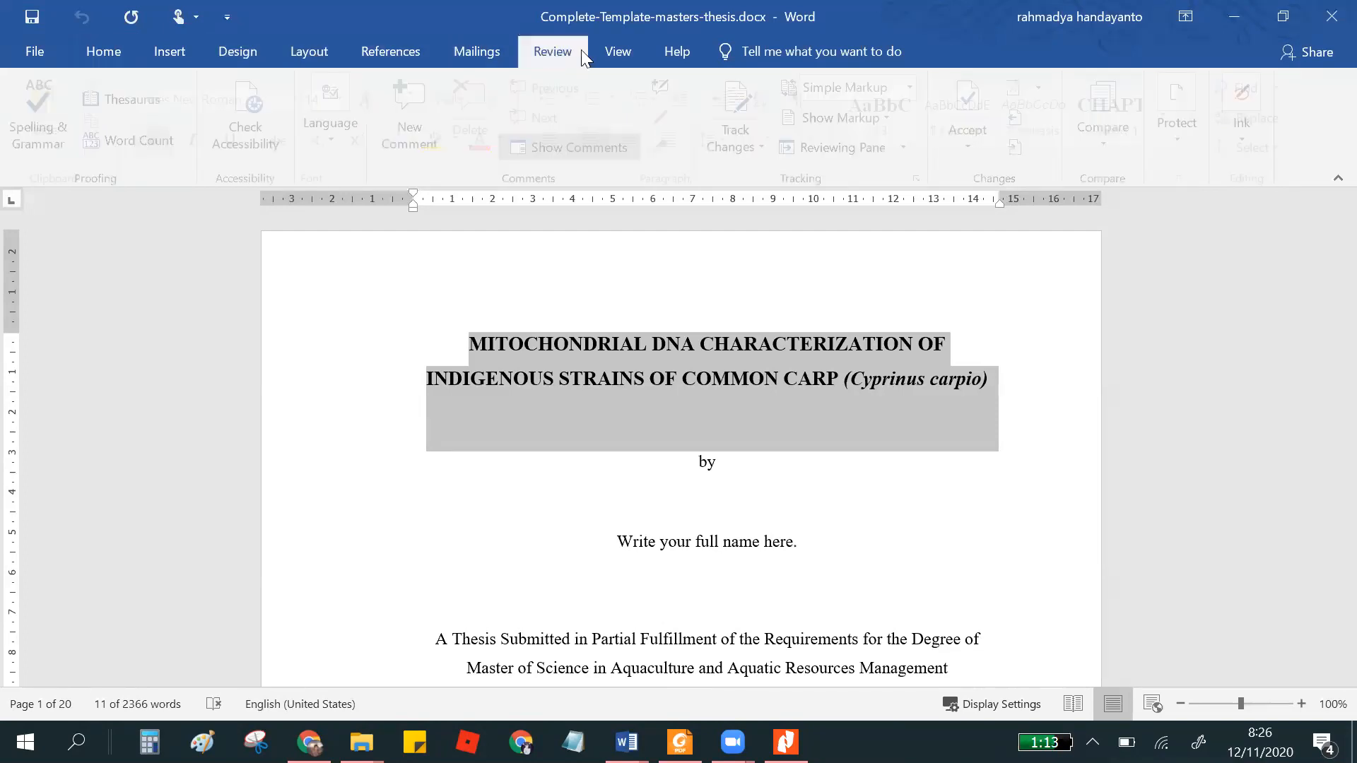
left_click(612, 53)
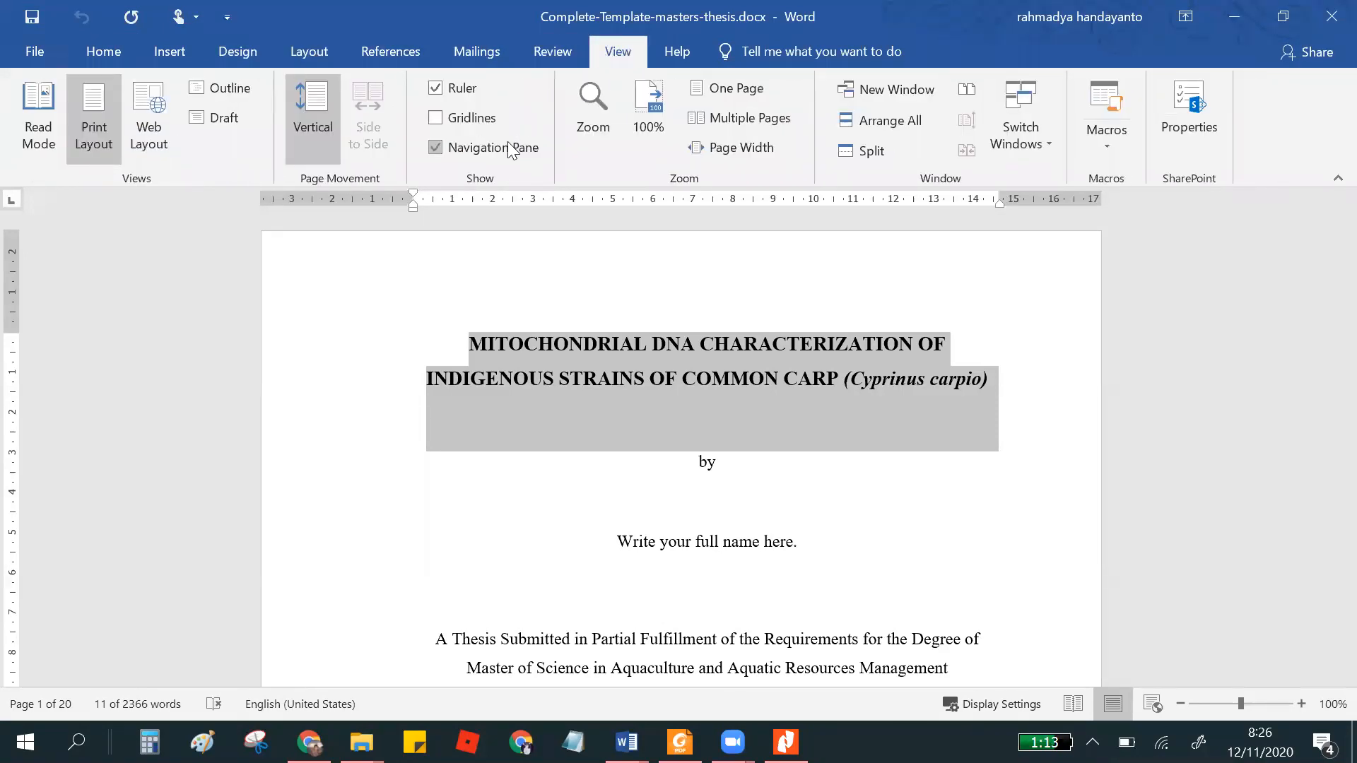
scroll(91, 356, "down", 4)
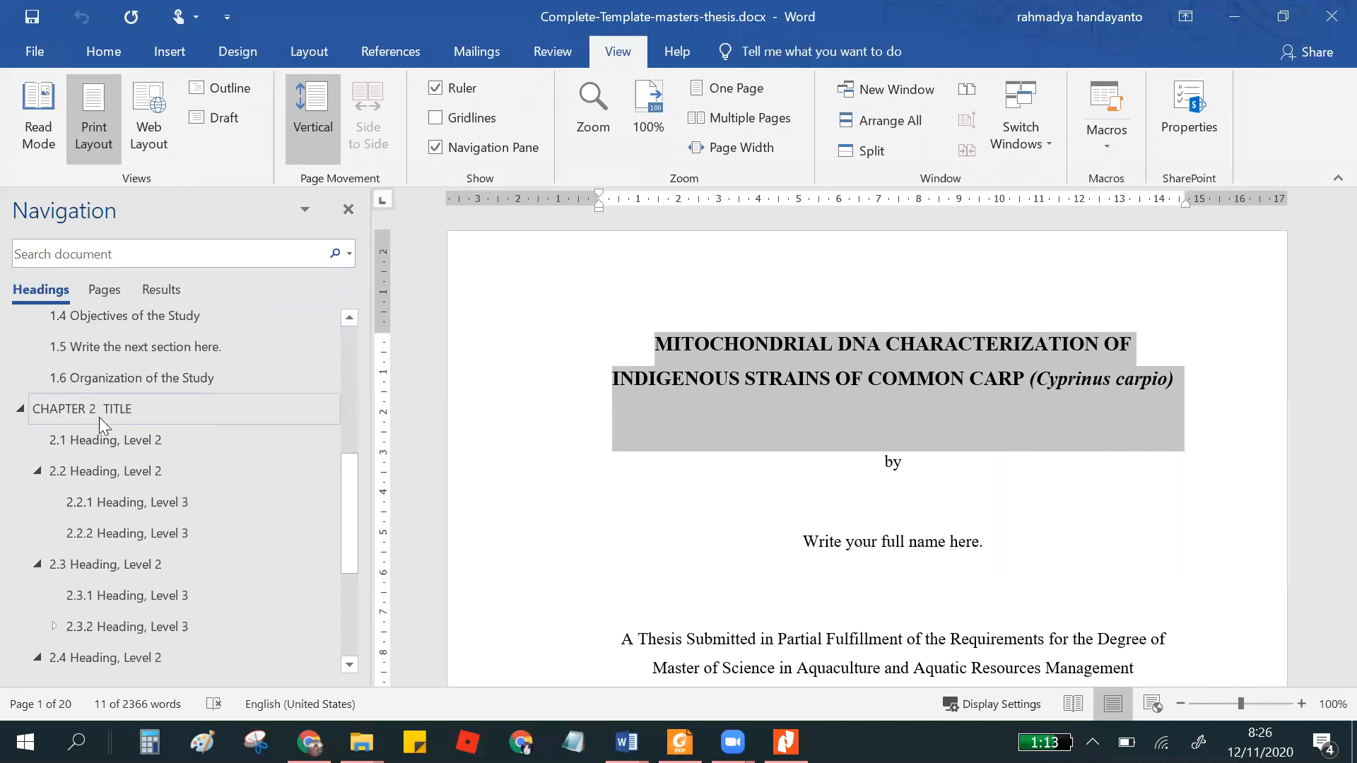
scroll(99, 417, "down", 3)
scroll(120, 451, "up", 6)
scroll(169, 438, "down", 1)
left_click(147, 420)
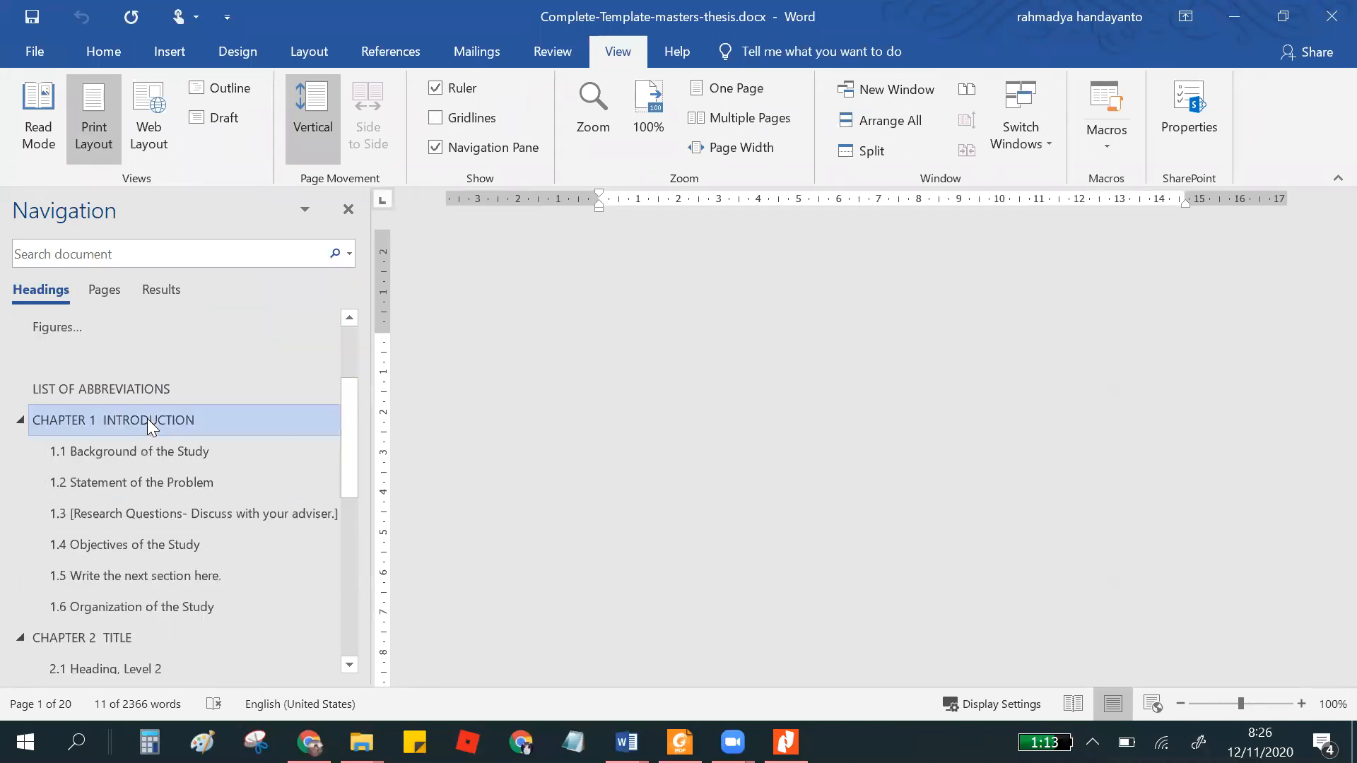
- Replace the "CHAPTER 1" line of the first chapter heading with "BAB I"
scroll(808, 307, "up", 2)
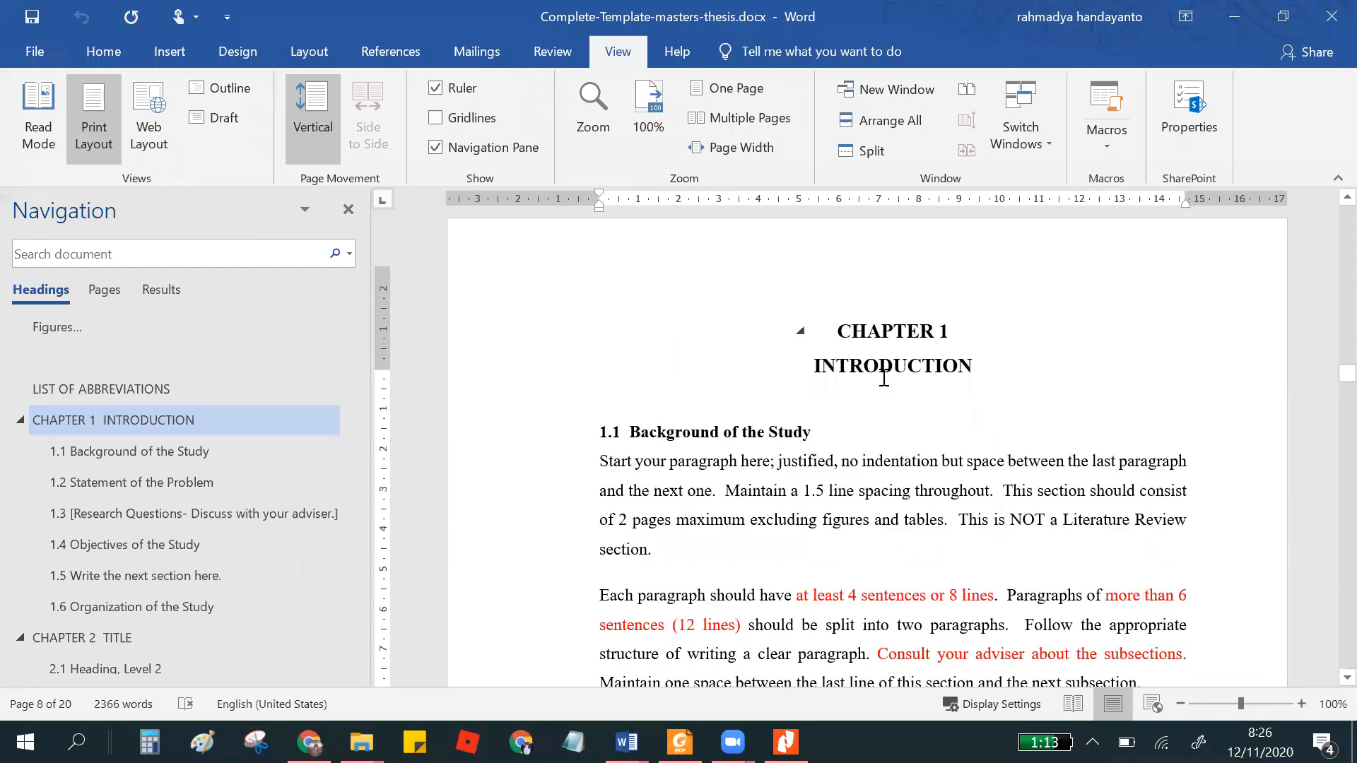
left_click(1063, 382)
scroll(778, 470, "down", 2)
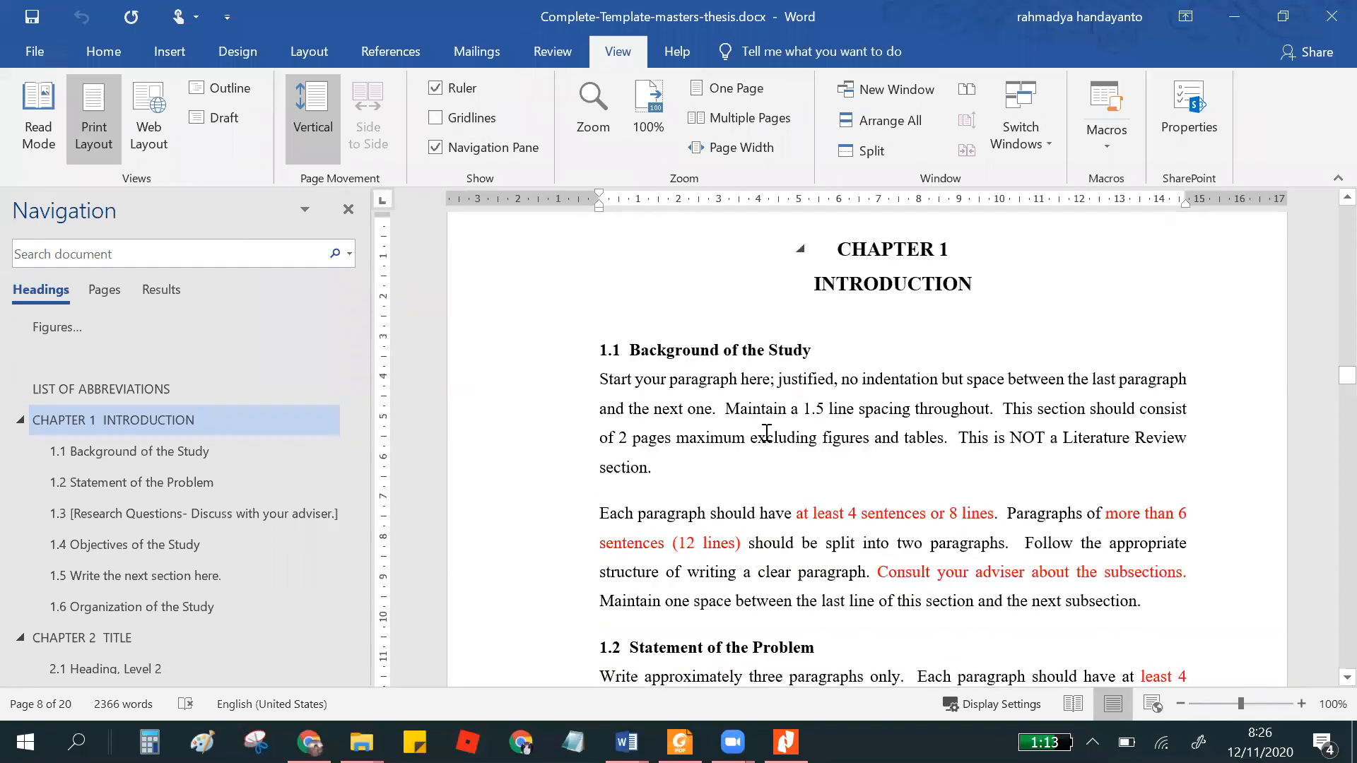
left_click(842, 229, "shift")
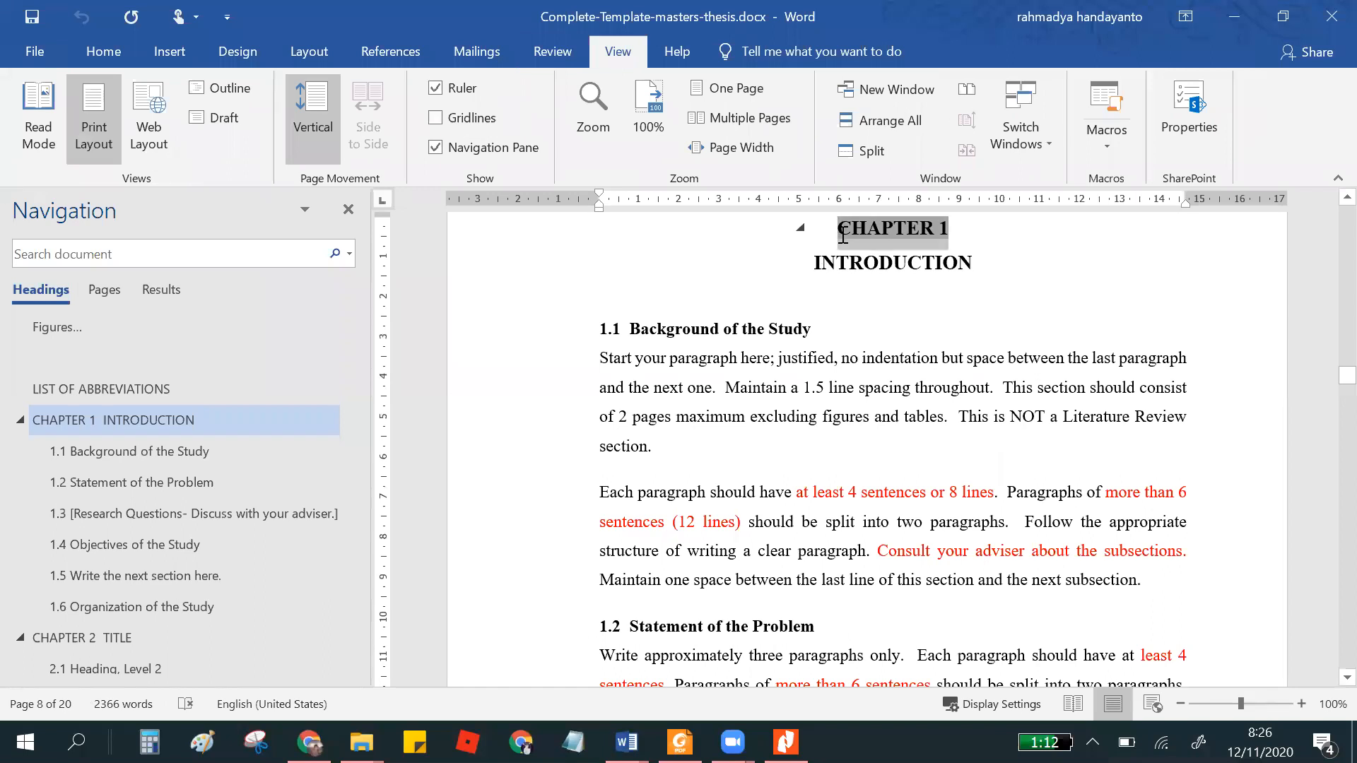
left_click(949, 229)
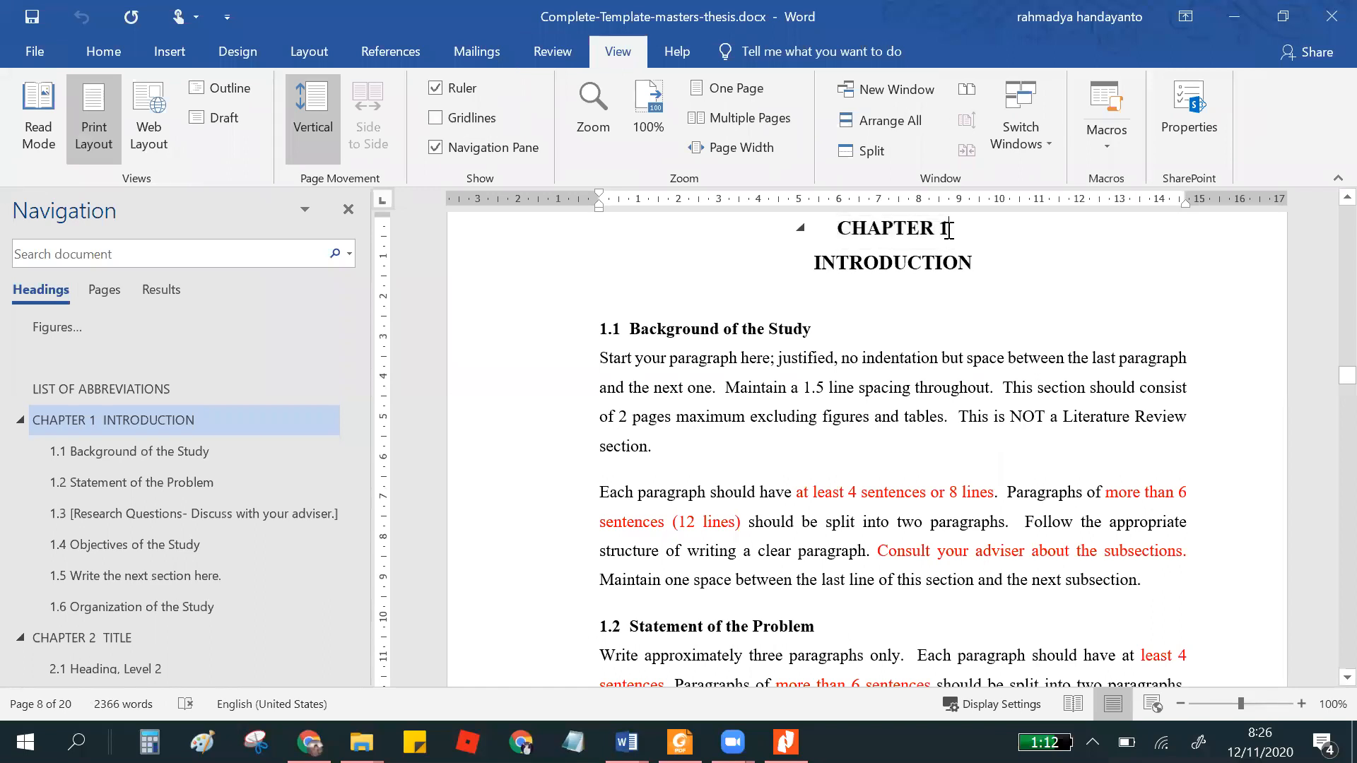
left_click(845, 229, "shift")
type("BAB I")
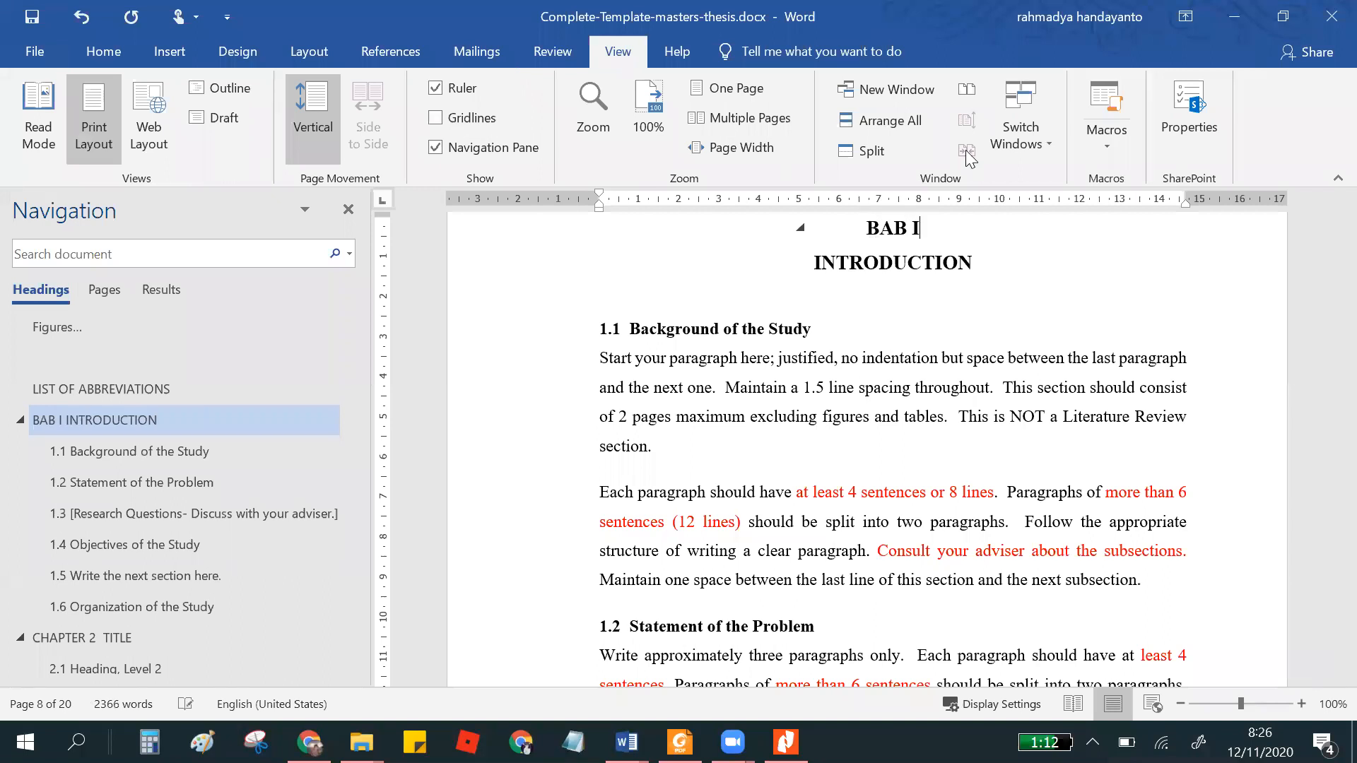
- Replace the chapter title "INTRODUCTION" with "PENDAHULUAN"
left_click(1029, 357)
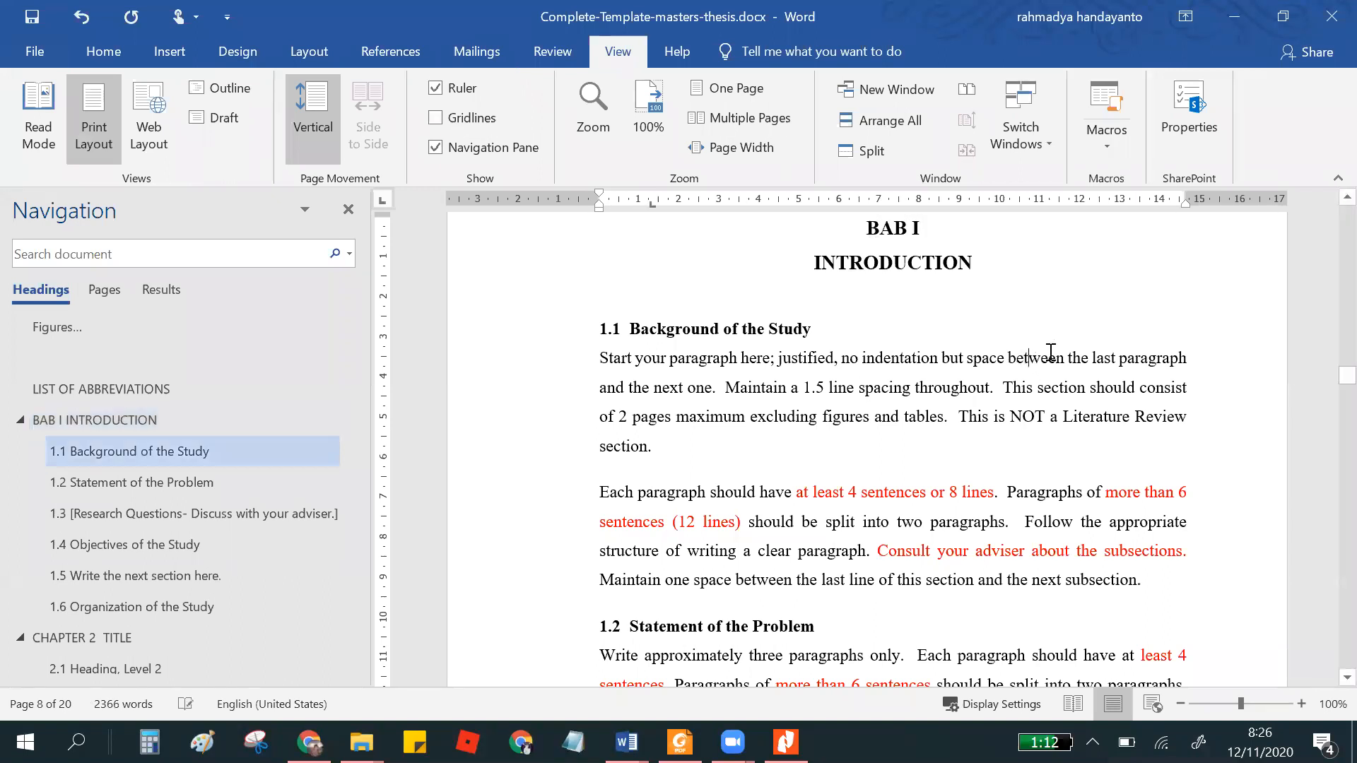
double_click(922, 264)
type("PENDAHULUAN")
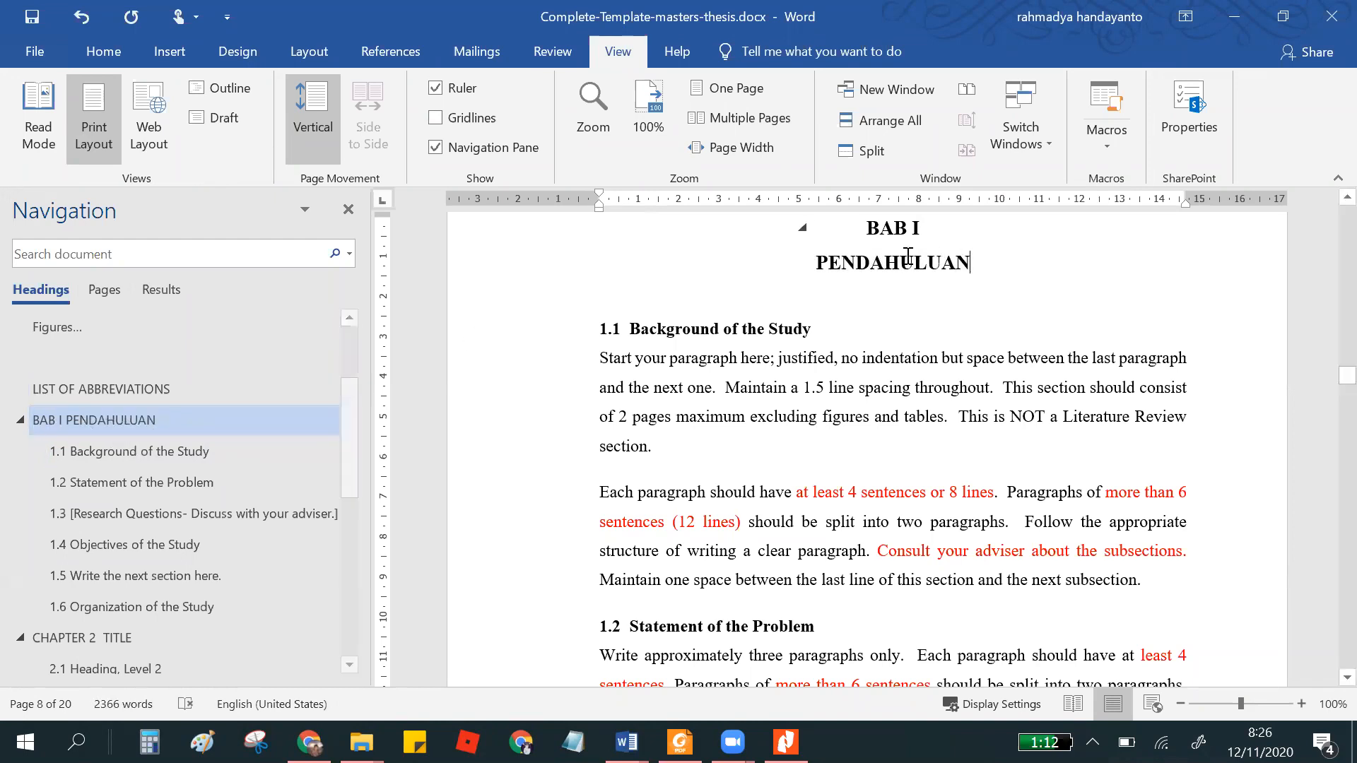
- Look through the headings in the Navigation Pane and go to the table of contents on the CONTENTS page
left_click(111, 419)
scroll(849, 342, "down", 3)
scroll(167, 424, "down", 5)
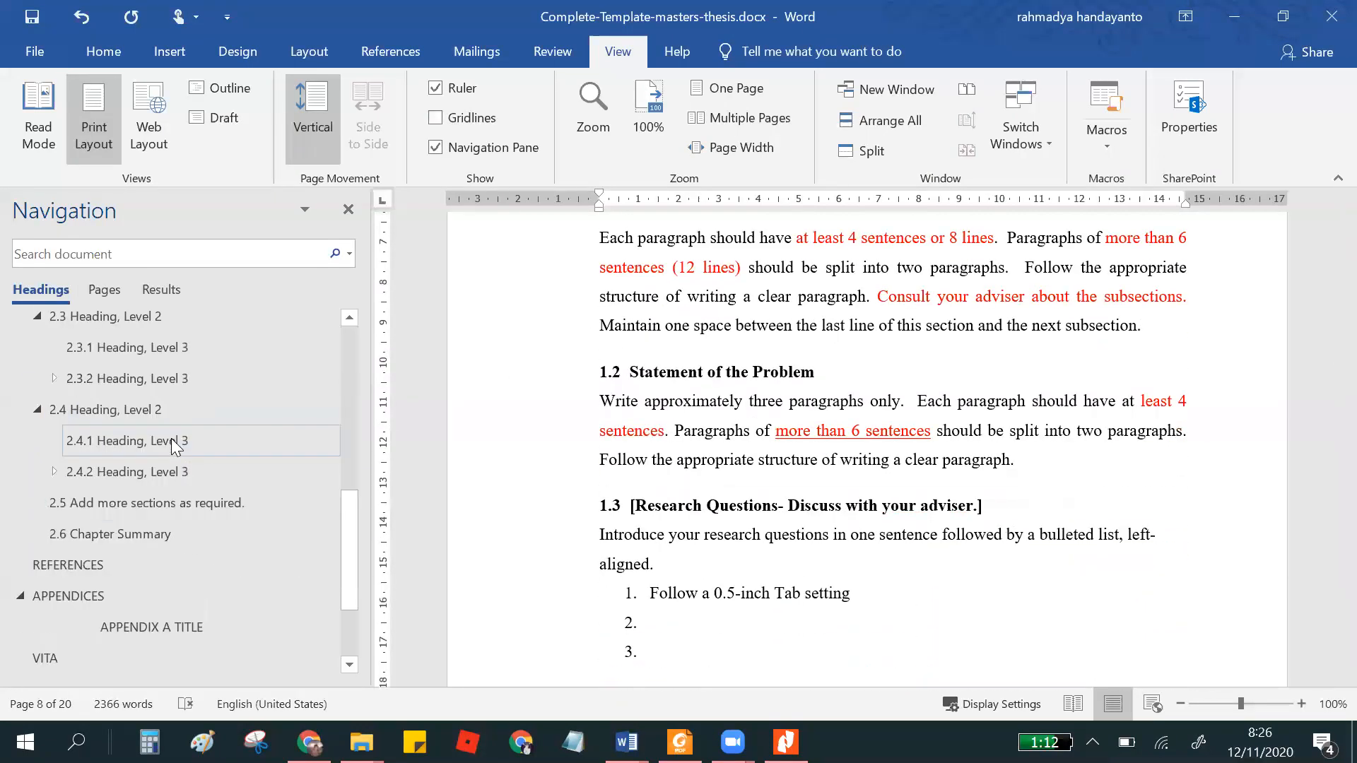
scroll(175, 447, "up", 5)
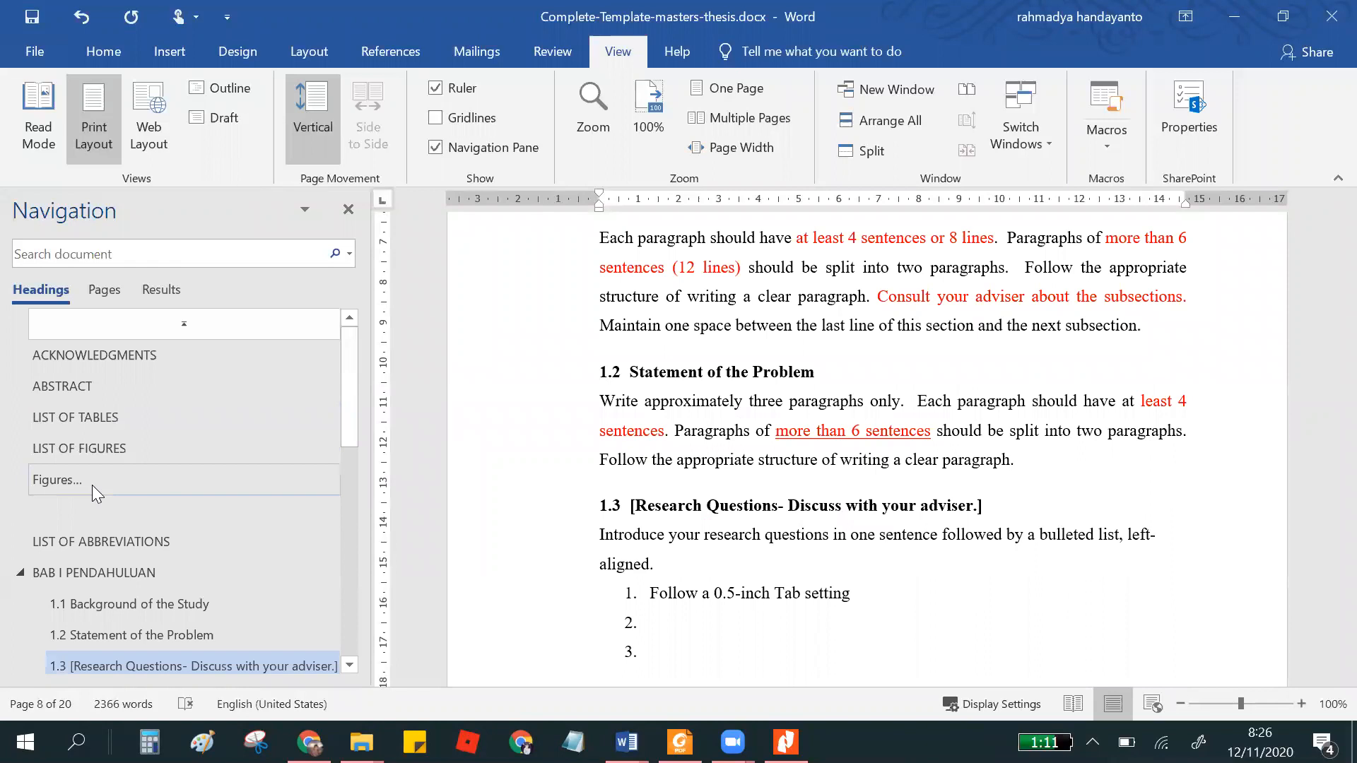
left_click(91, 416)
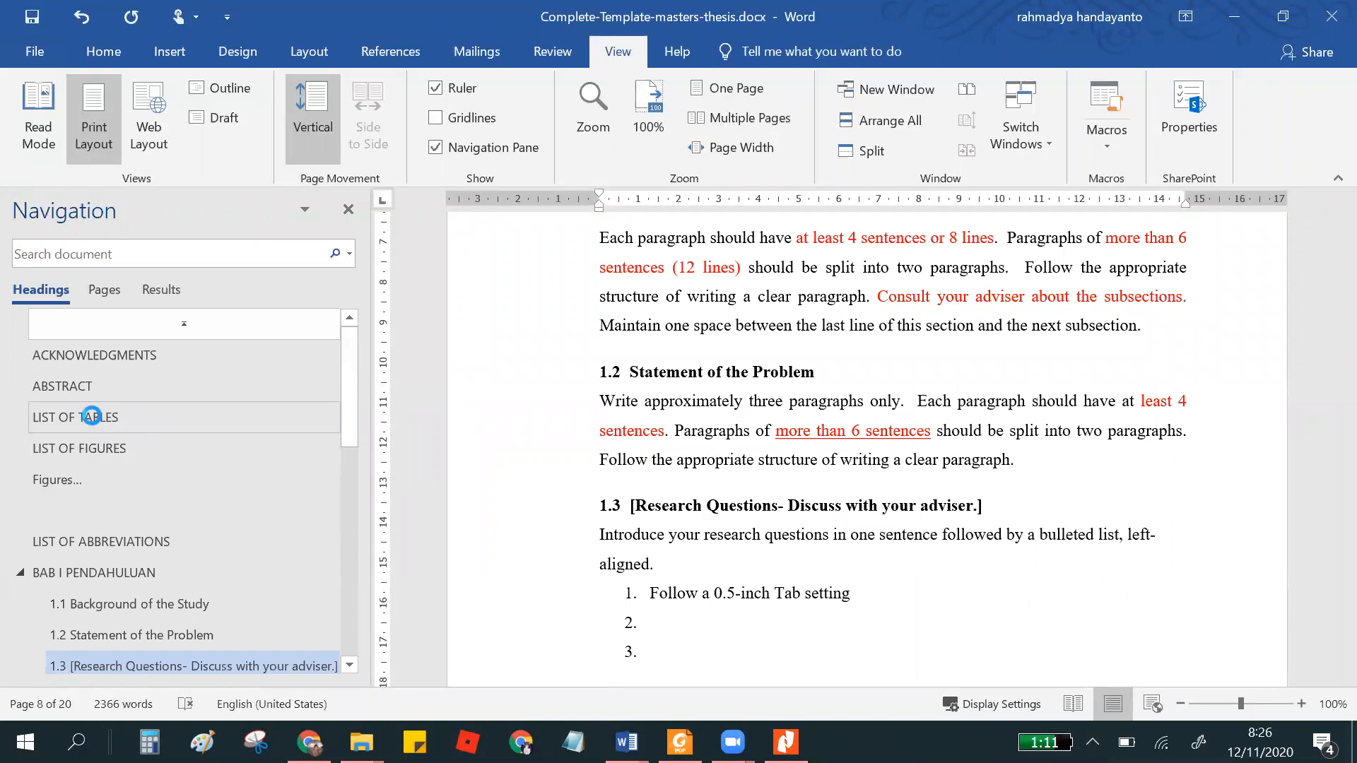
scroll(597, 448, "up", 10)
scroll(599, 448, "up", 8)
scroll(672, 424, "down", 4)
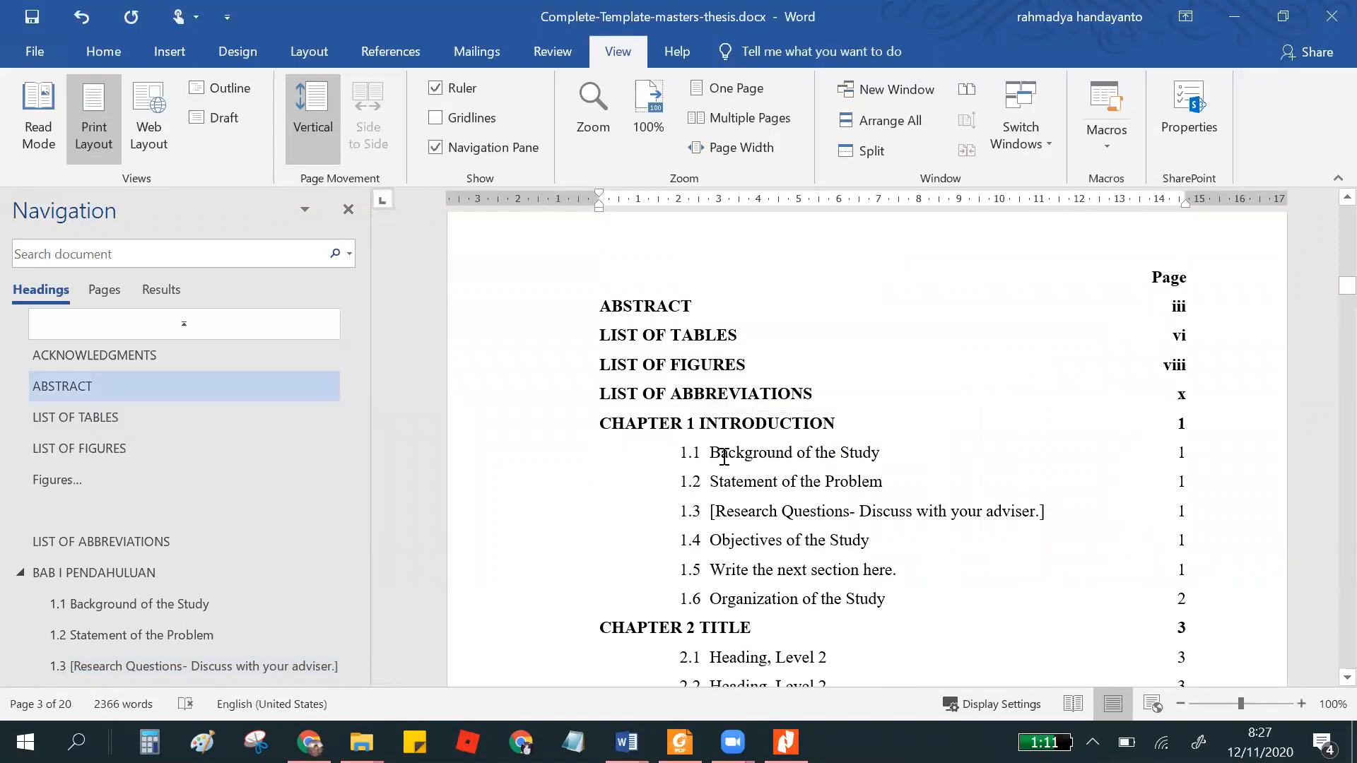
- Update the table of contents field to reflect the edited chapter heading
scroll(724, 456, "down", 2)
left_click(742, 321)
scroll(619, 296, "up", 3)
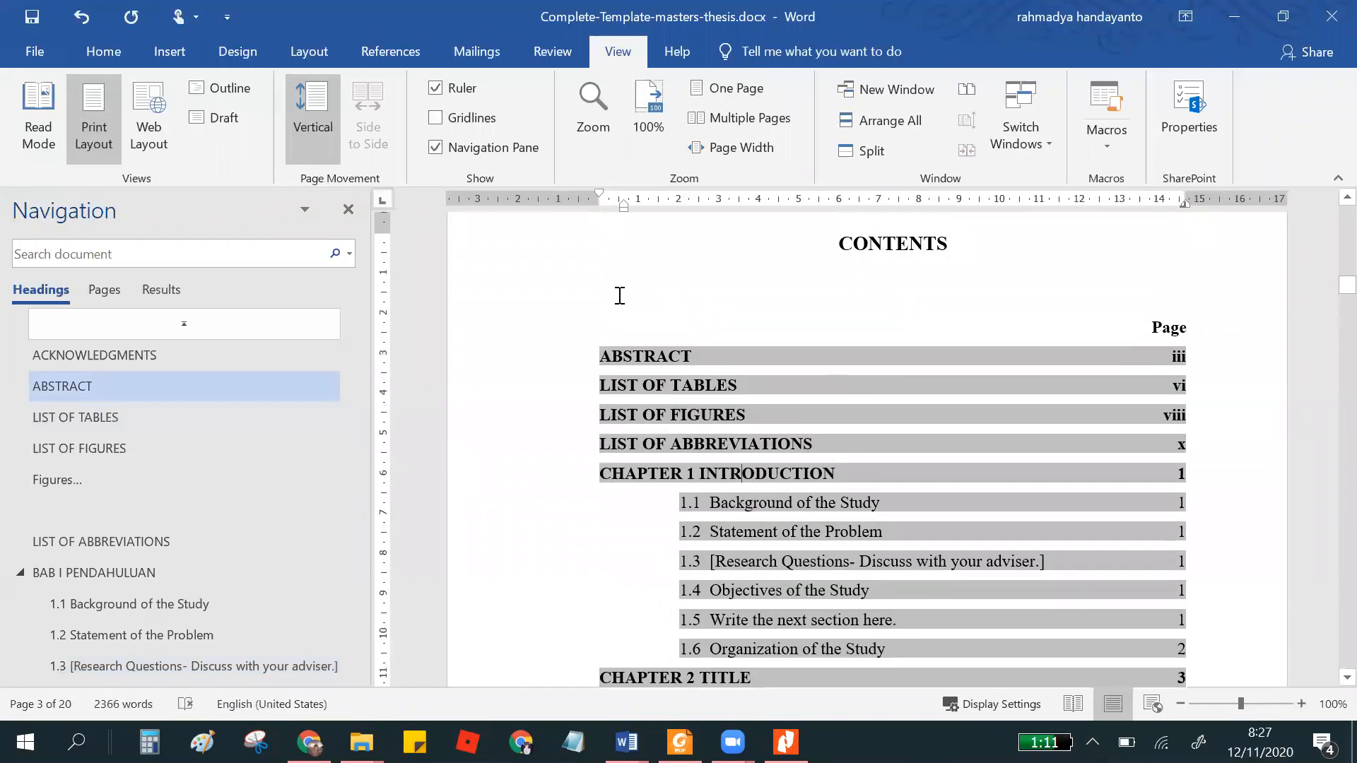
left_click(643, 386)
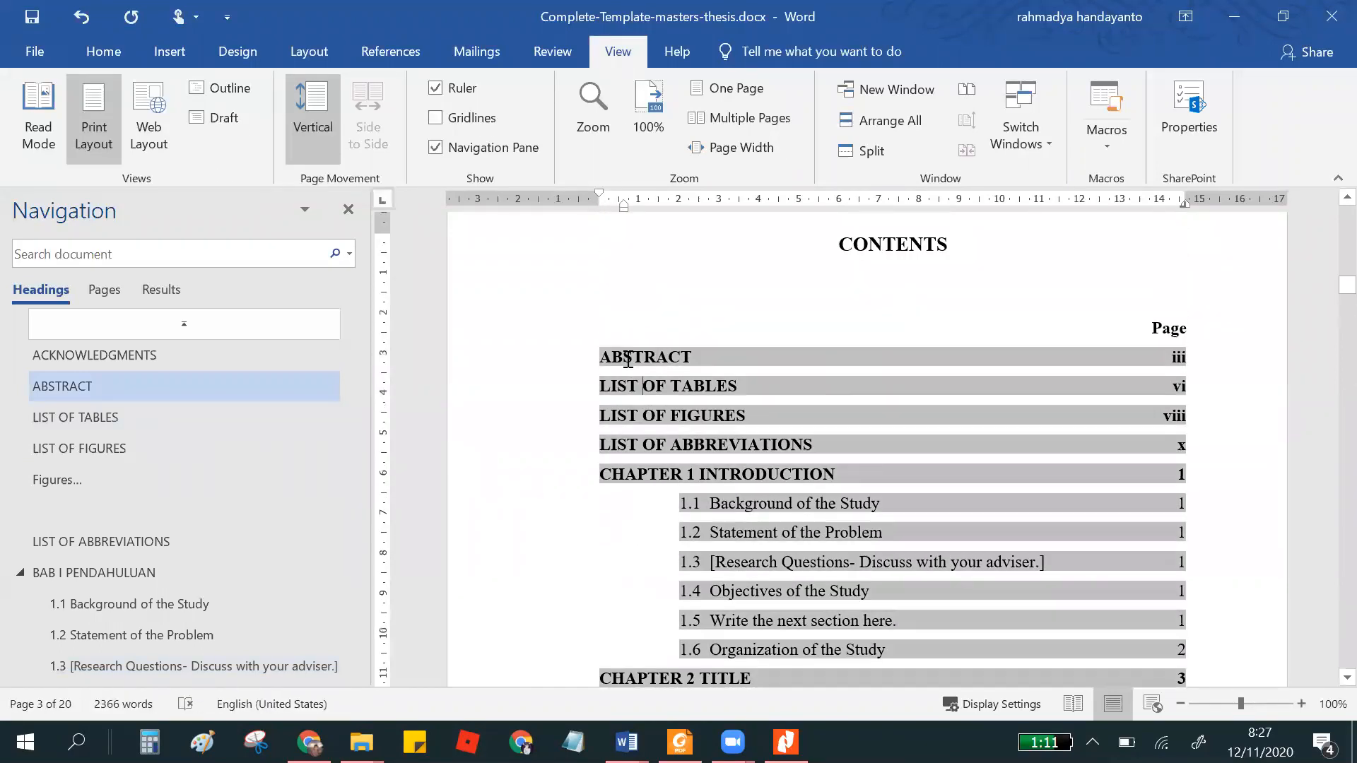
right_click(671, 357)
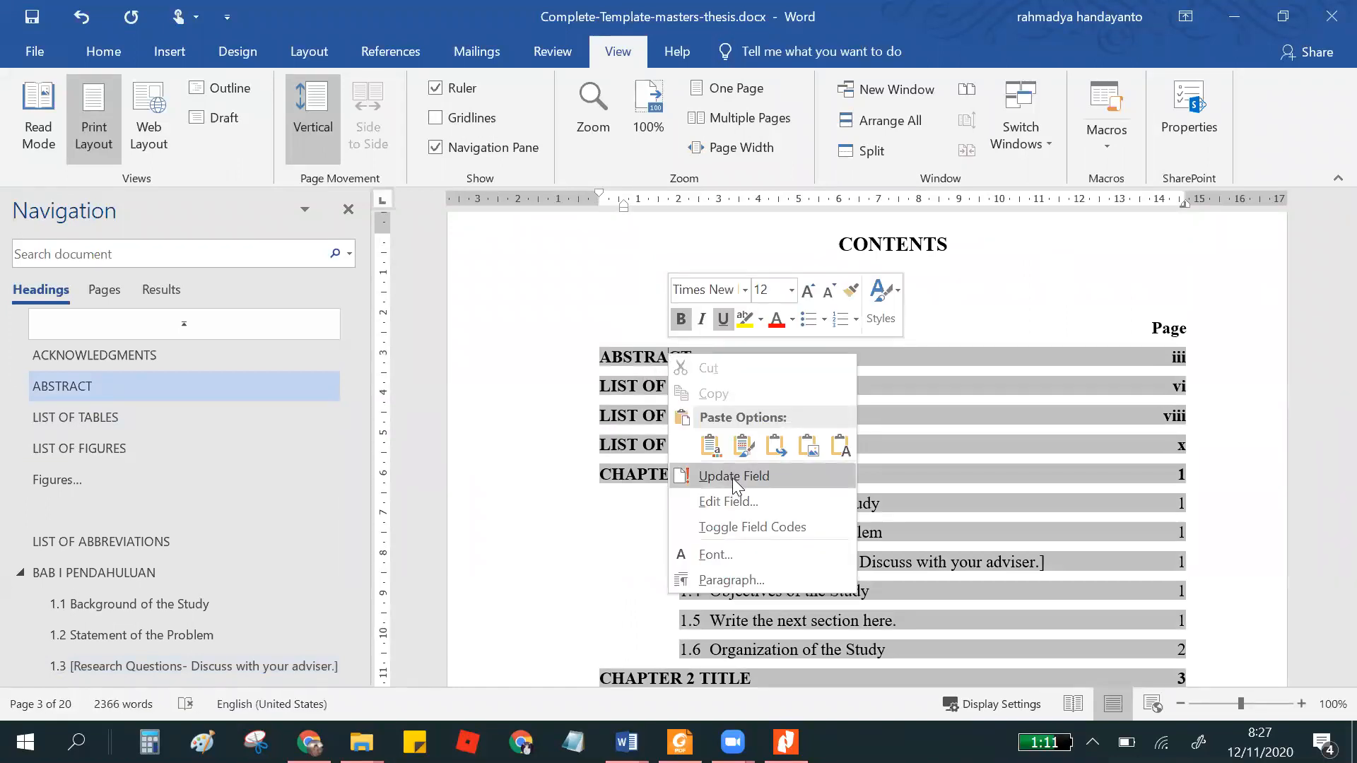
left_click(963, 482)
scroll(767, 460, "down", 2)
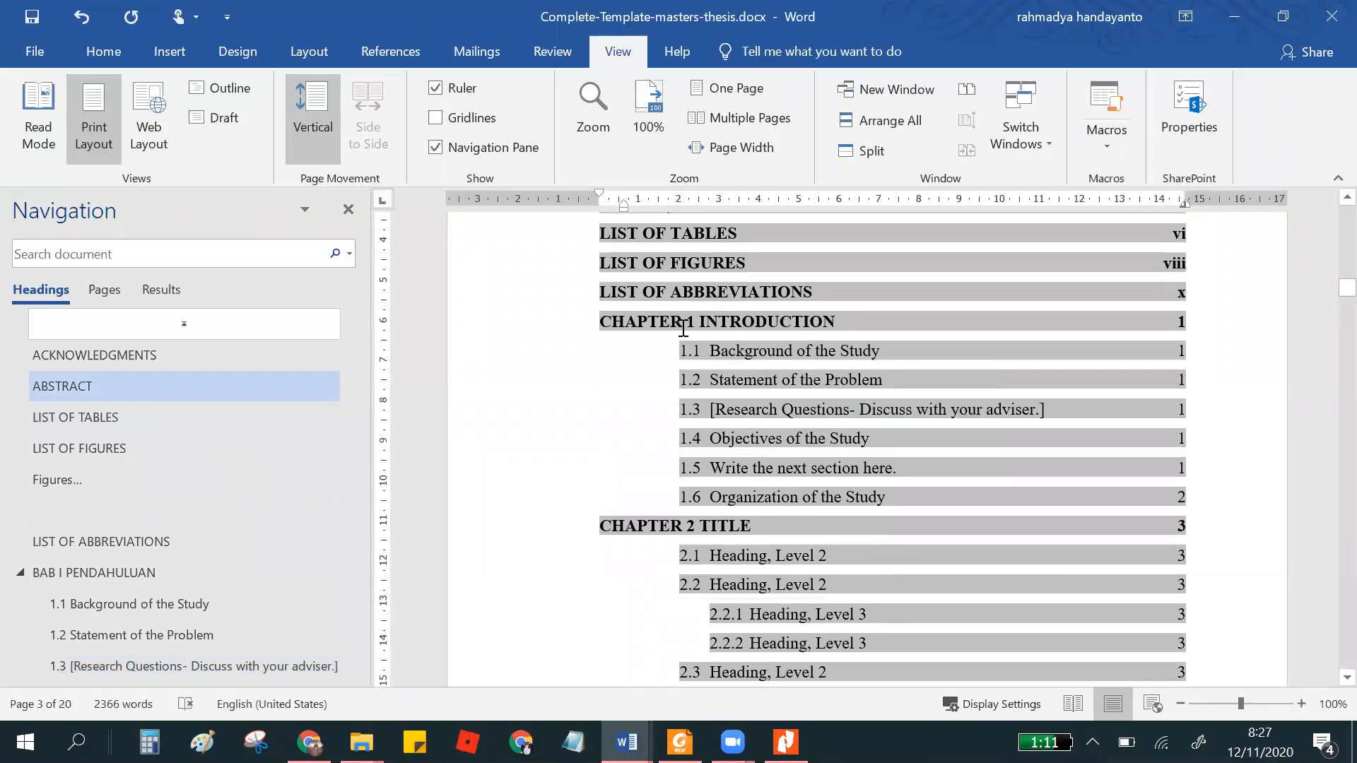
right_click(728, 331)
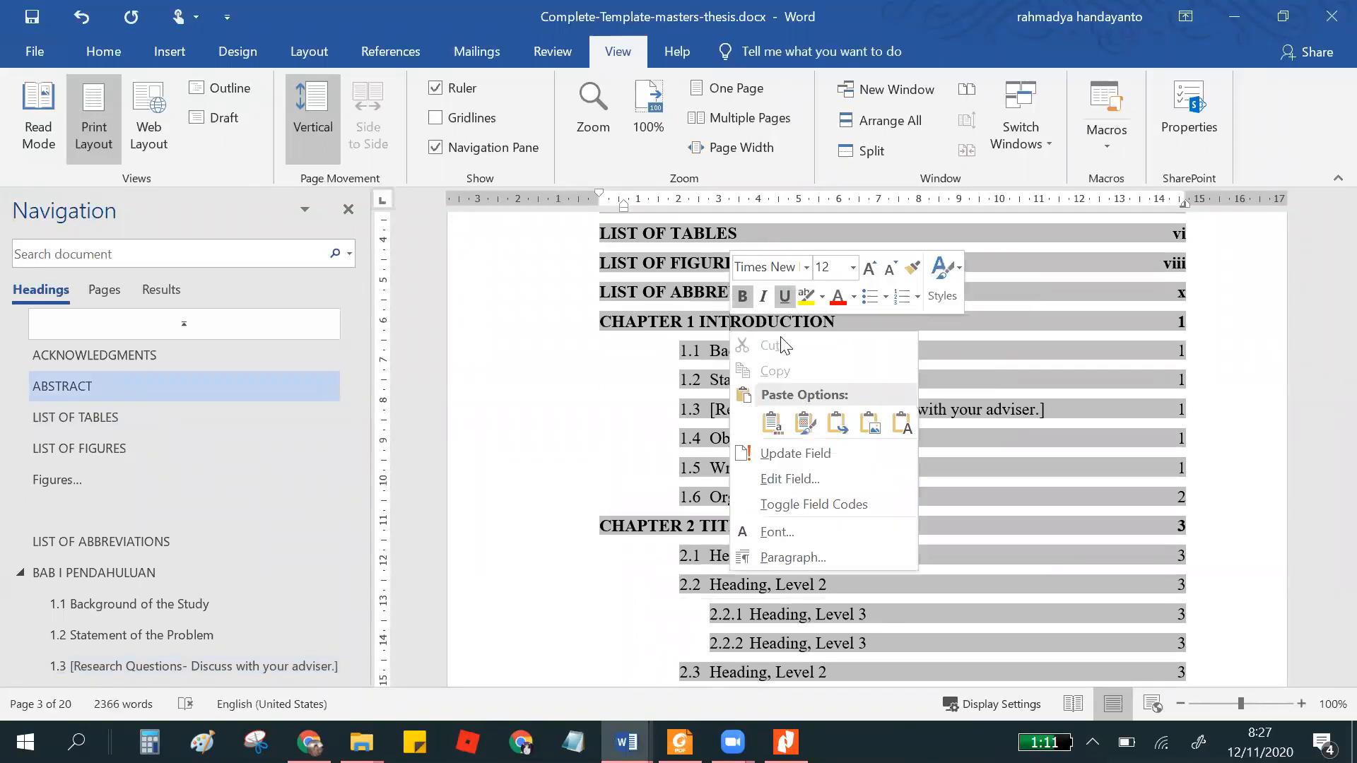
left_click(803, 453)
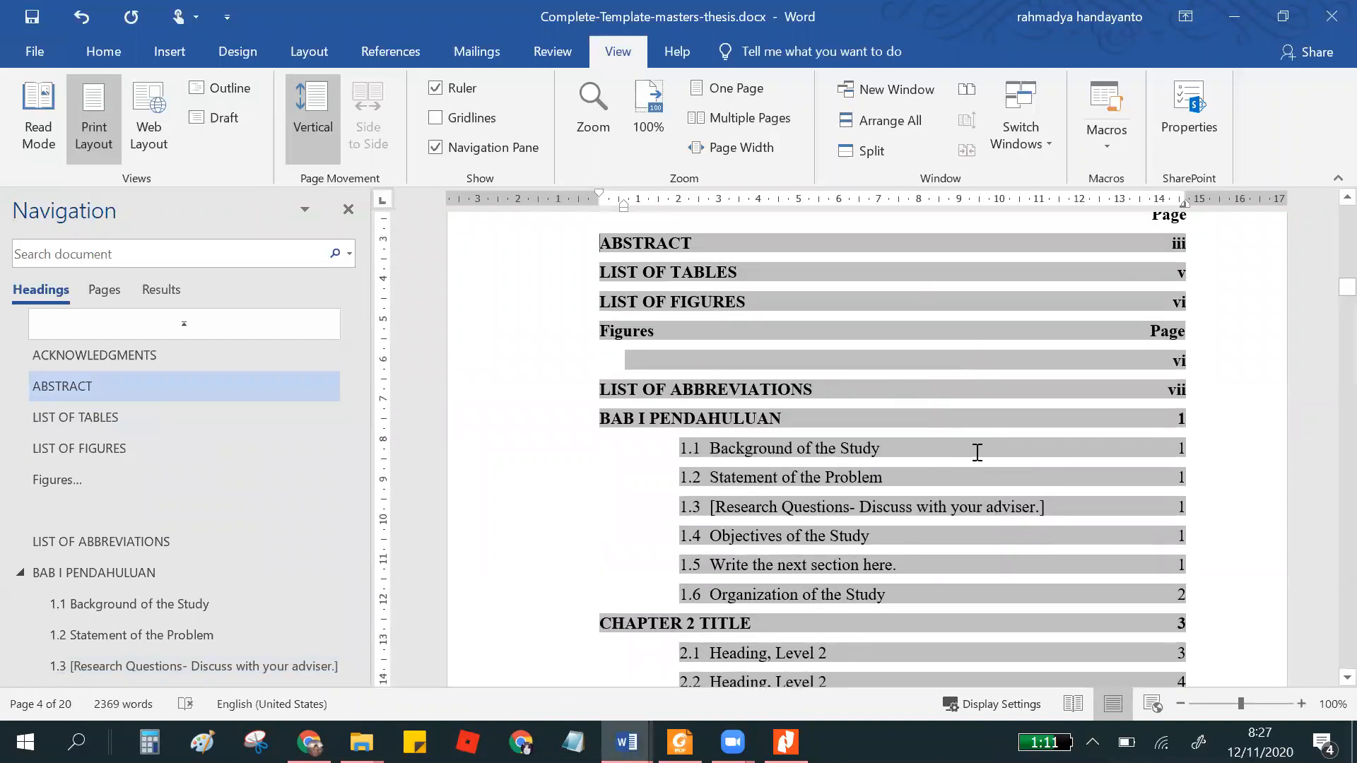
- Examine the updated table of contents and select the "BAB I PENDAHULUAN" entry with its page number
scroll(978, 452, "down", 3)
left_click_drag(781, 322, 611, 311)
left_click(1190, 376)
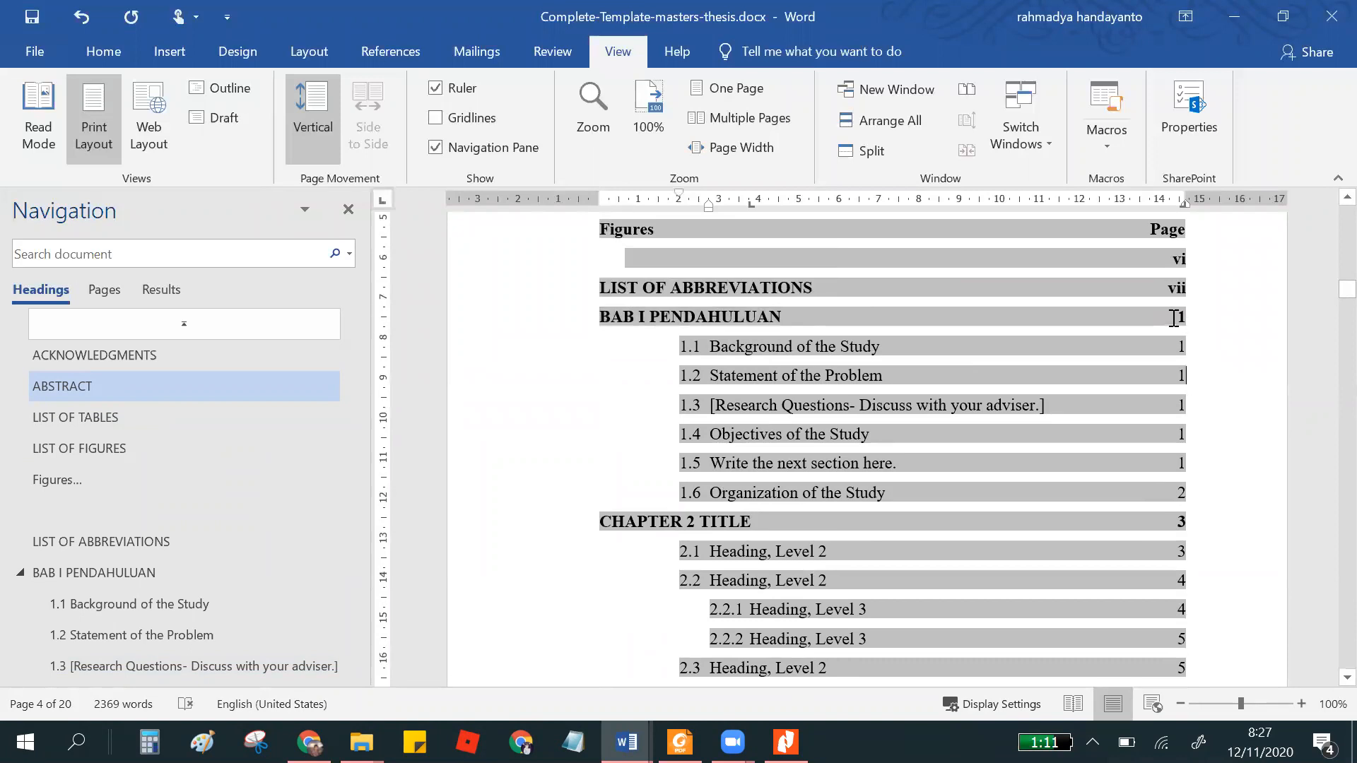
triple_click(1192, 316)
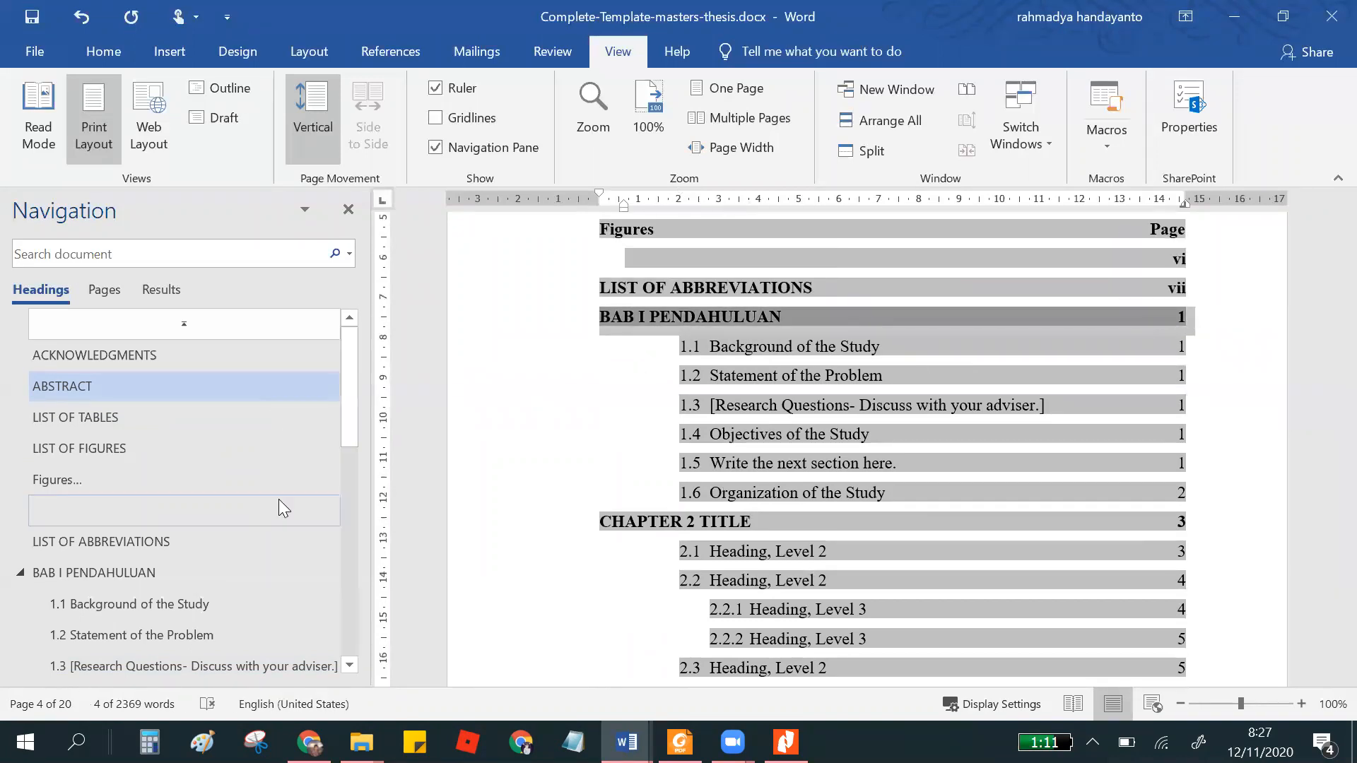
scroll(280, 505, "down", 3)
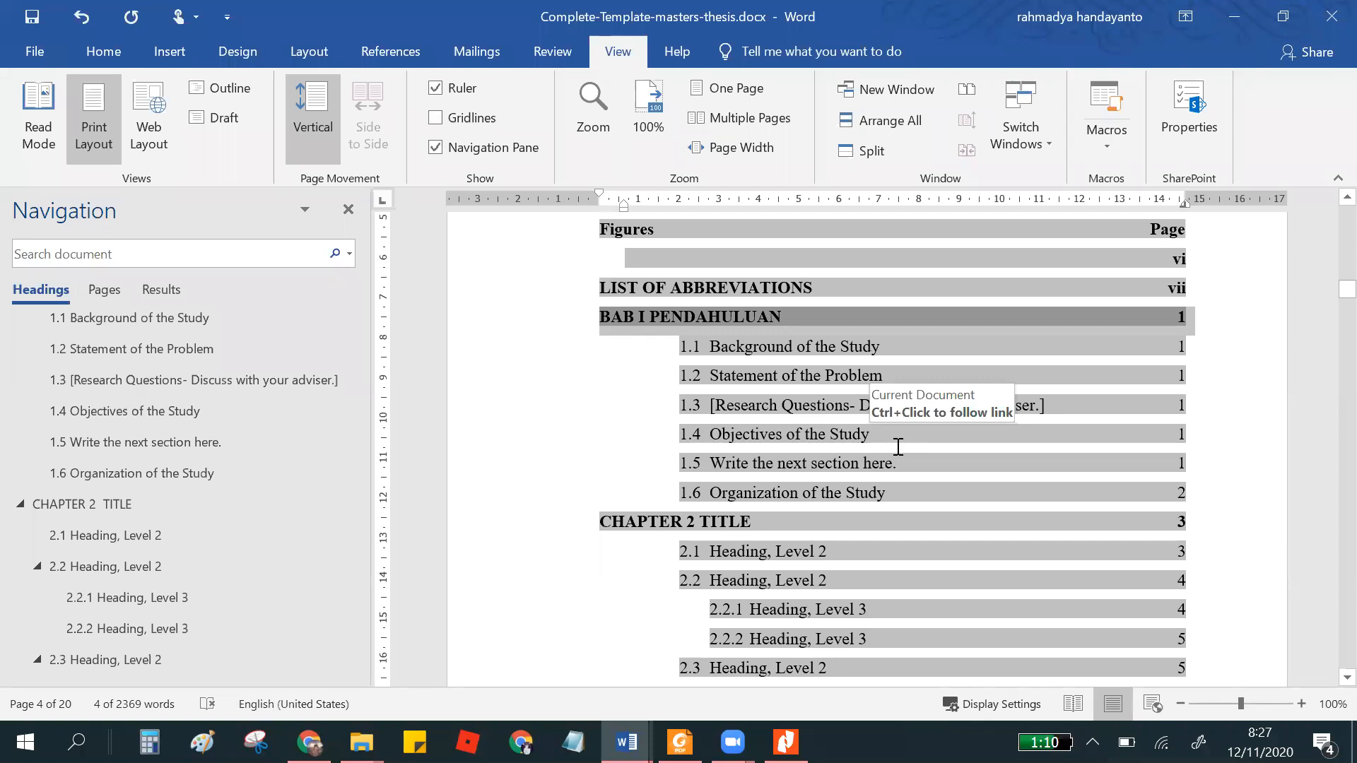
scroll(836, 523, "up", 5)
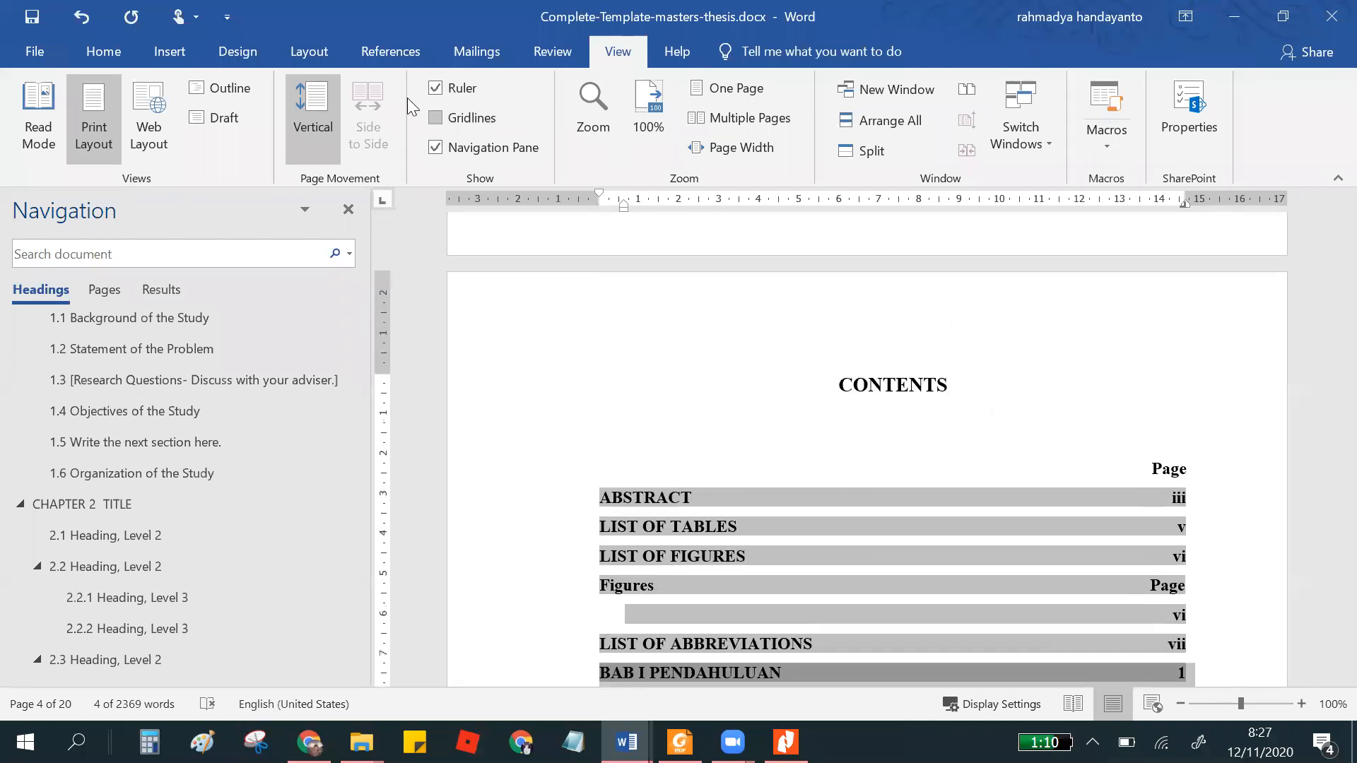
- Review the indentation, spacing and line and page break settings of the selected contents entry, leaving the paragraph settings unchanged
left_click(101, 52)
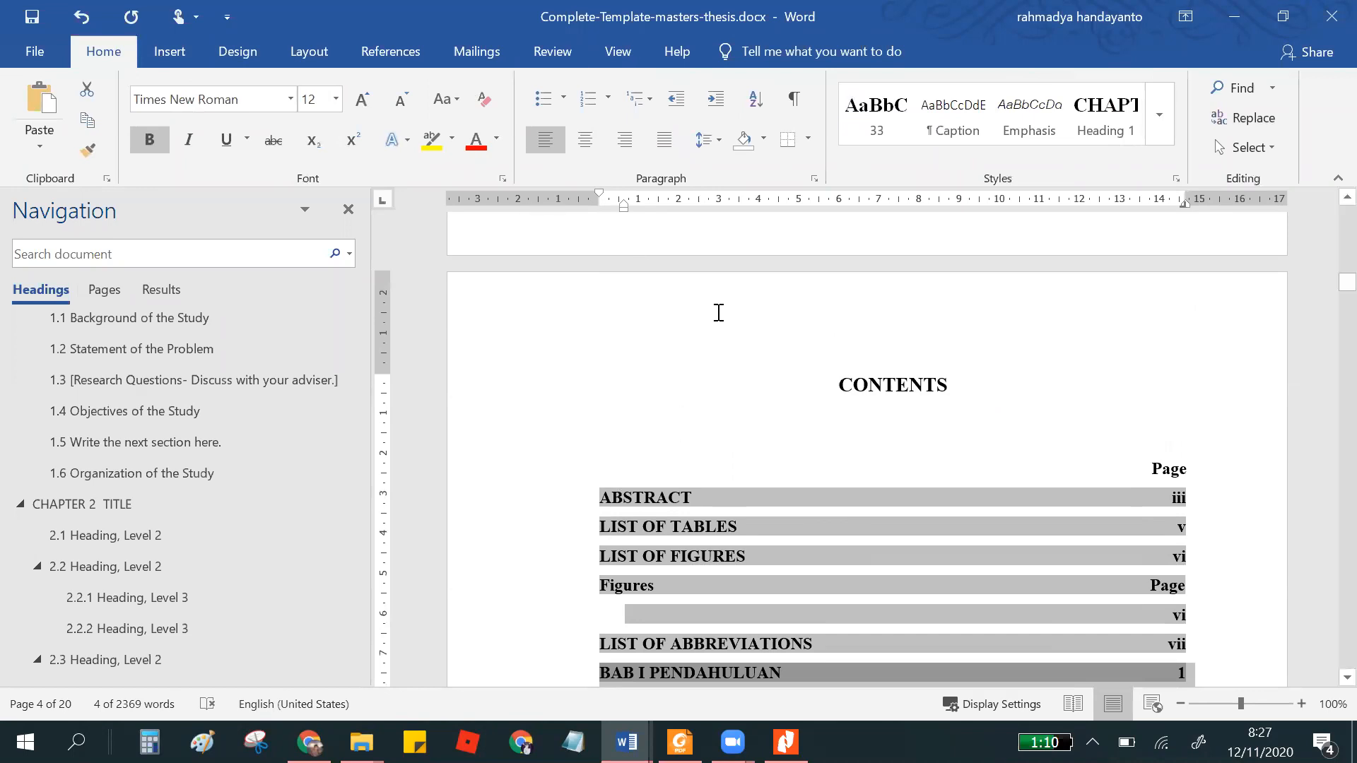
left_click(816, 181)
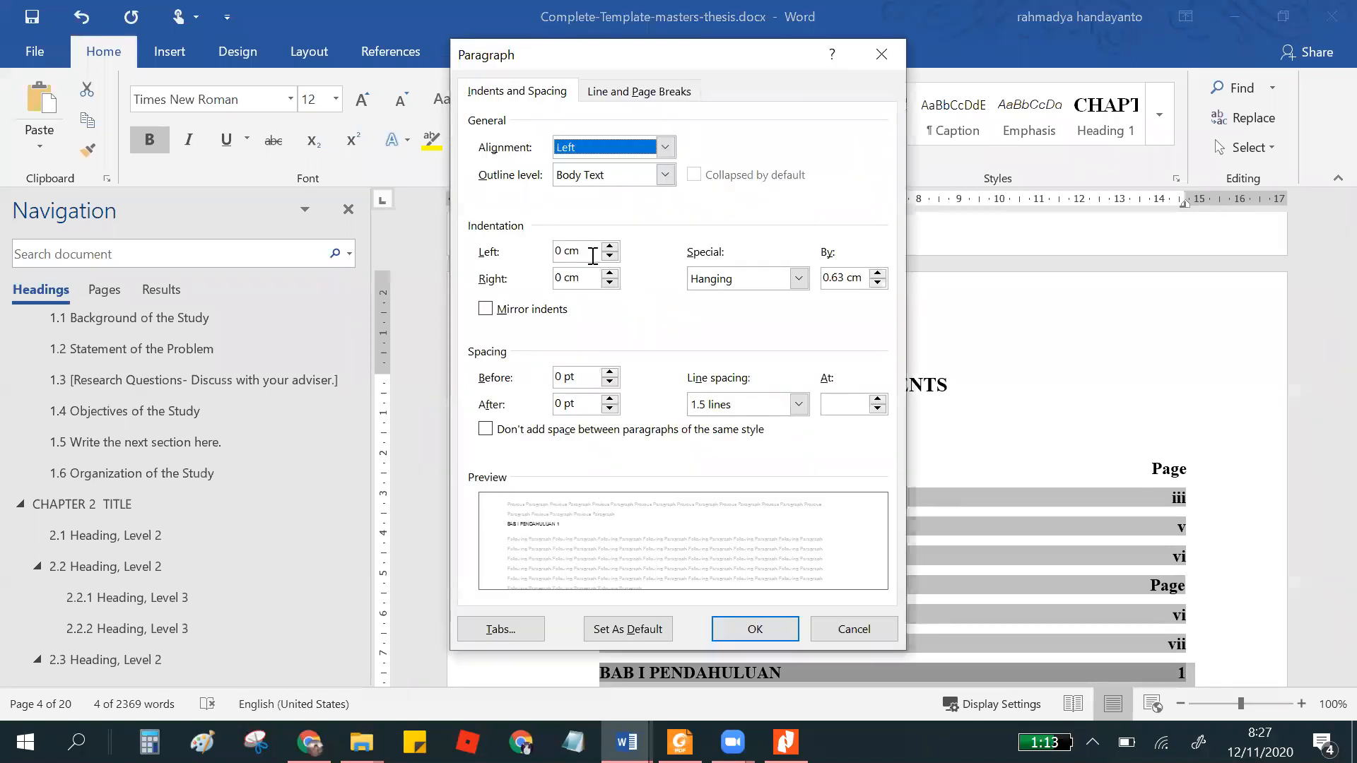
left_click_drag(588, 253, 540, 256)
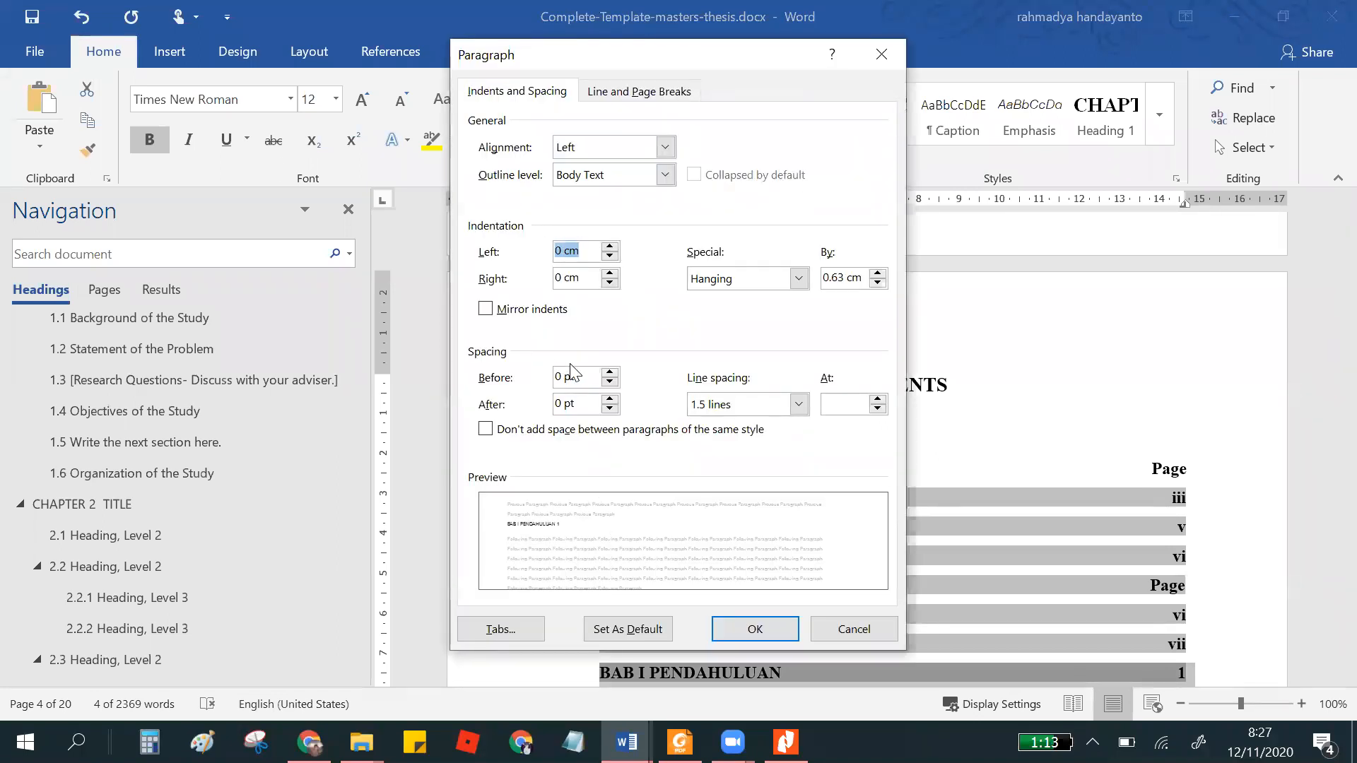
left_click(610, 99)
left_click(541, 96)
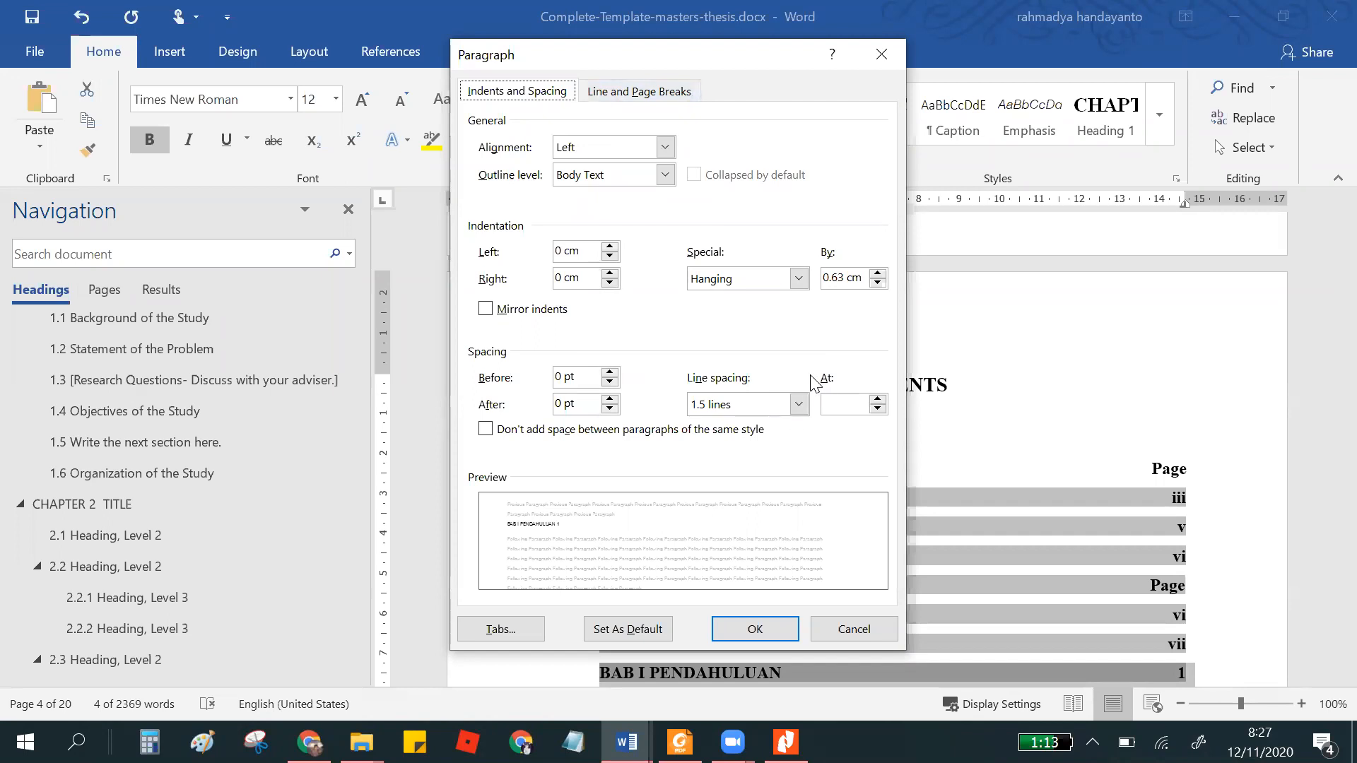
left_click(891, 50)
- Go to "1.1 Background of the Study" and inspect its body paragraph's spacing and line and page break settings, then cancel
scroll(1119, 311, "down", 8)
scroll(1119, 311, "down", 10)
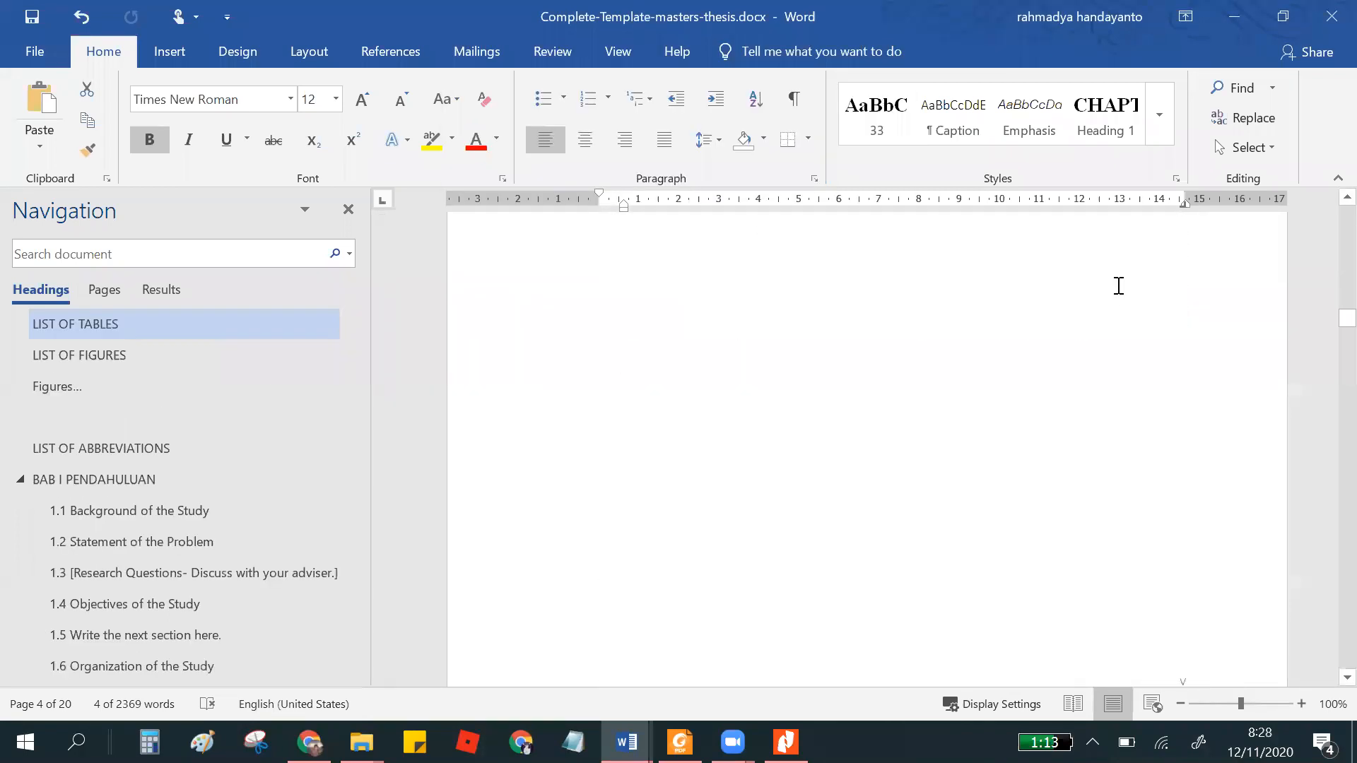
left_click(279, 502)
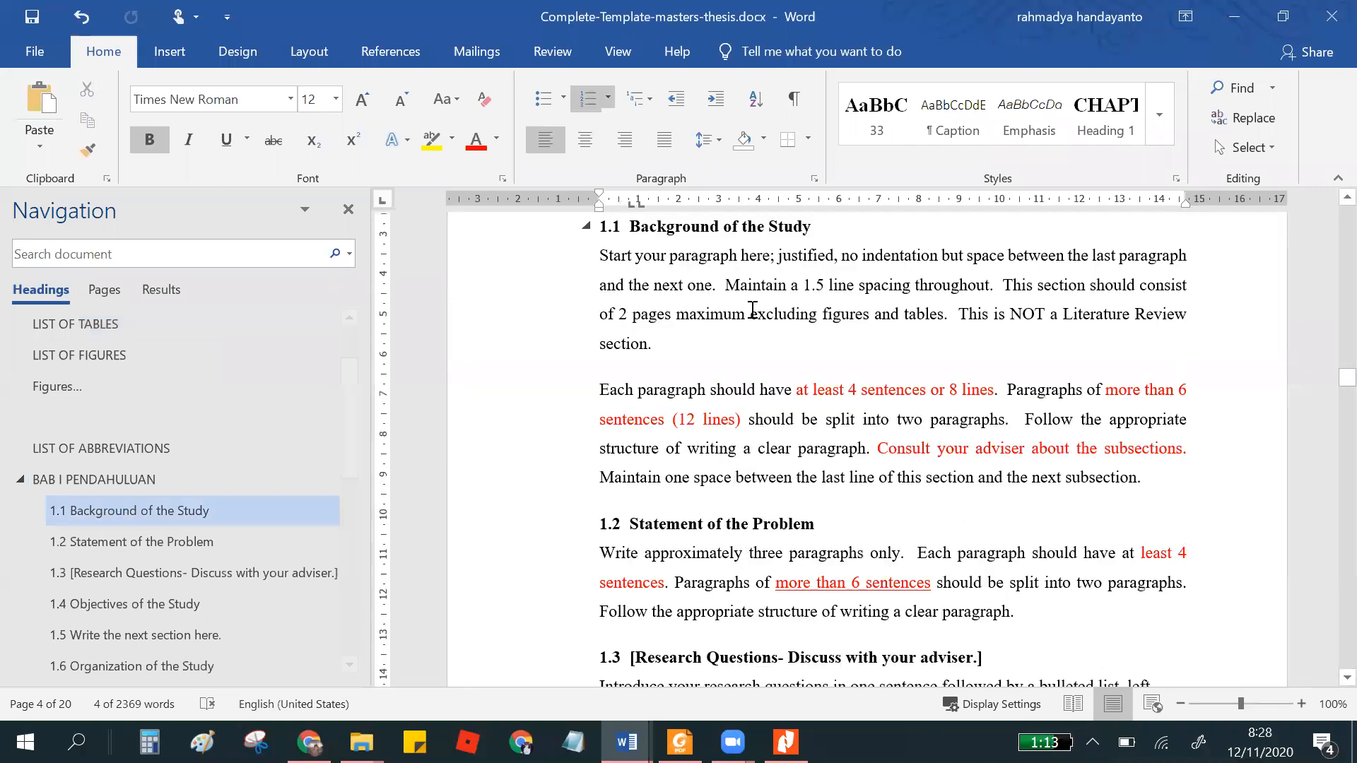
left_click(642, 285)
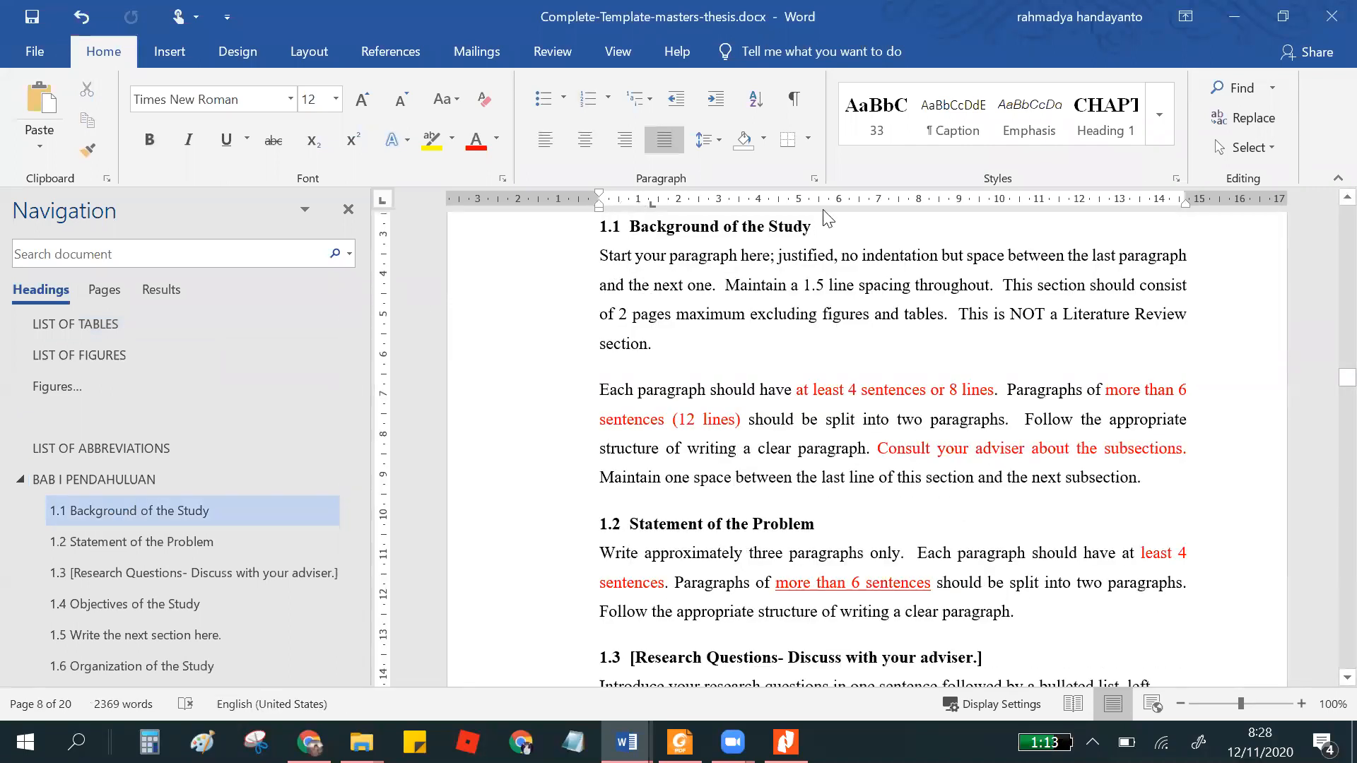
left_click(814, 178)
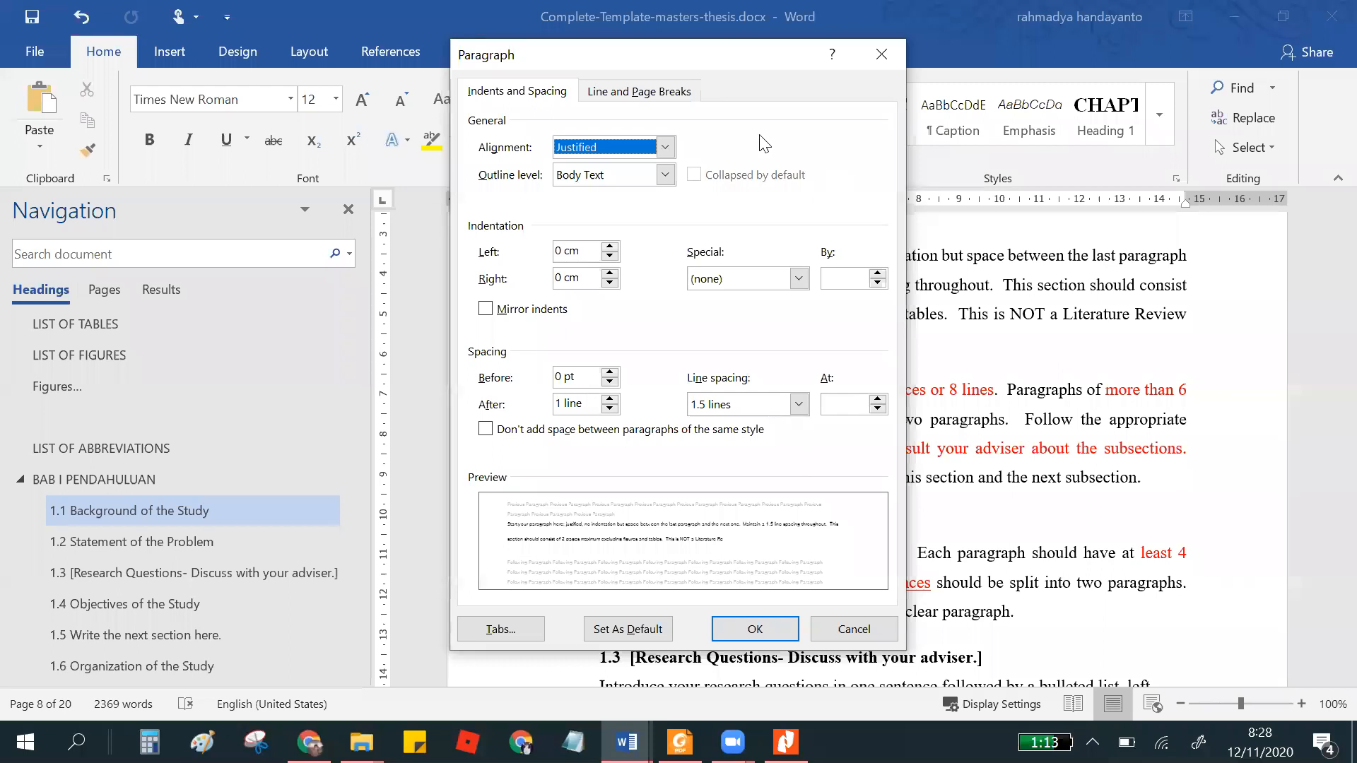
left_click(640, 91)
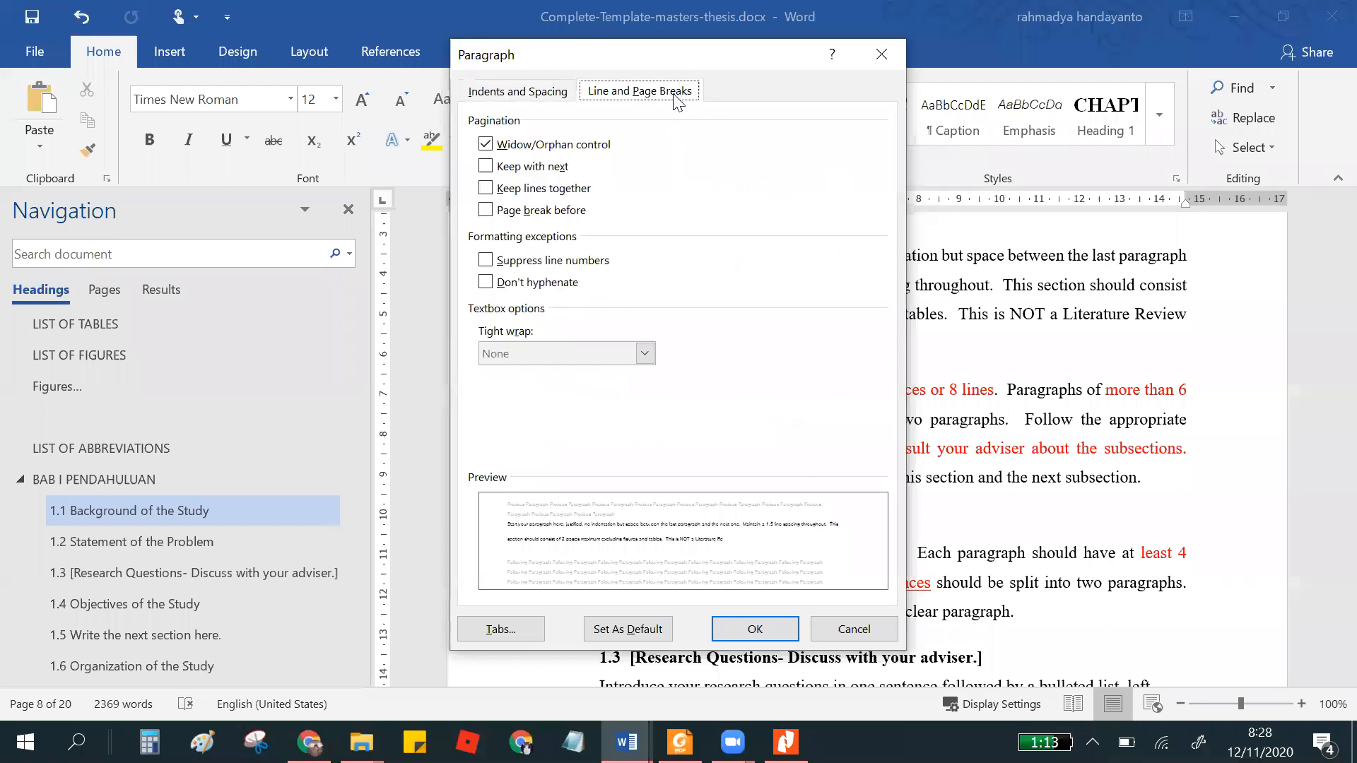
left_click(852, 628)
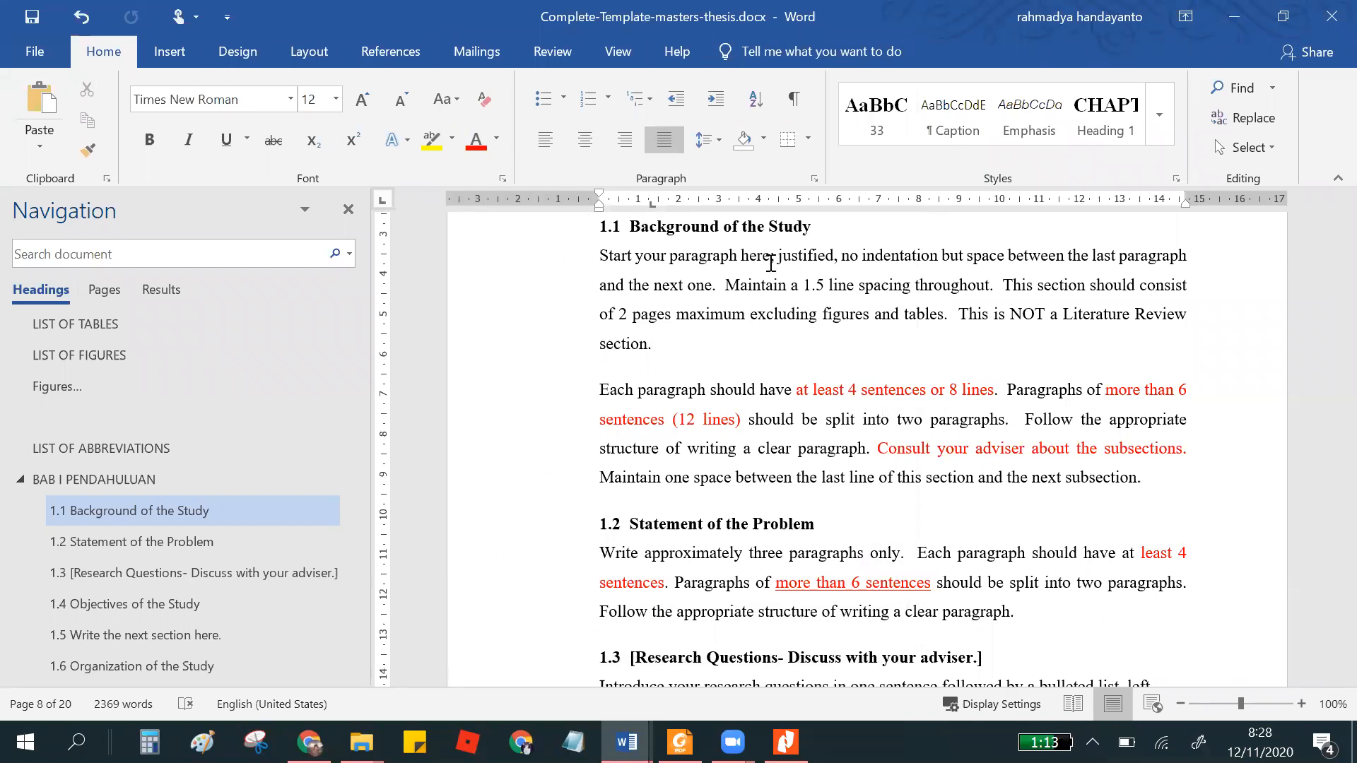
- Look through the sections of the first chapter from its heading to section 1.5 and return to the chapter start
scroll(777, 297, "up", 5)
scroll(678, 362, "down", 1)
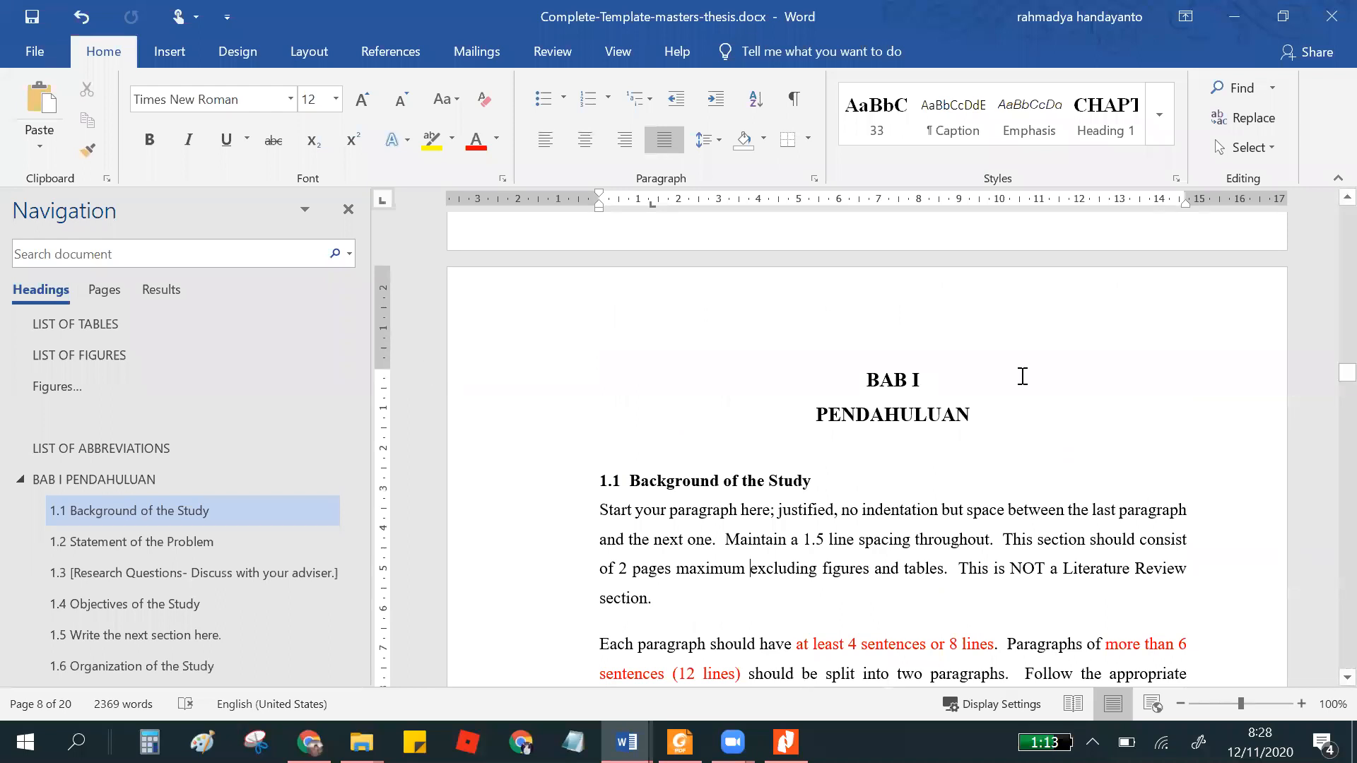
scroll(1162, 329, "down", 4)
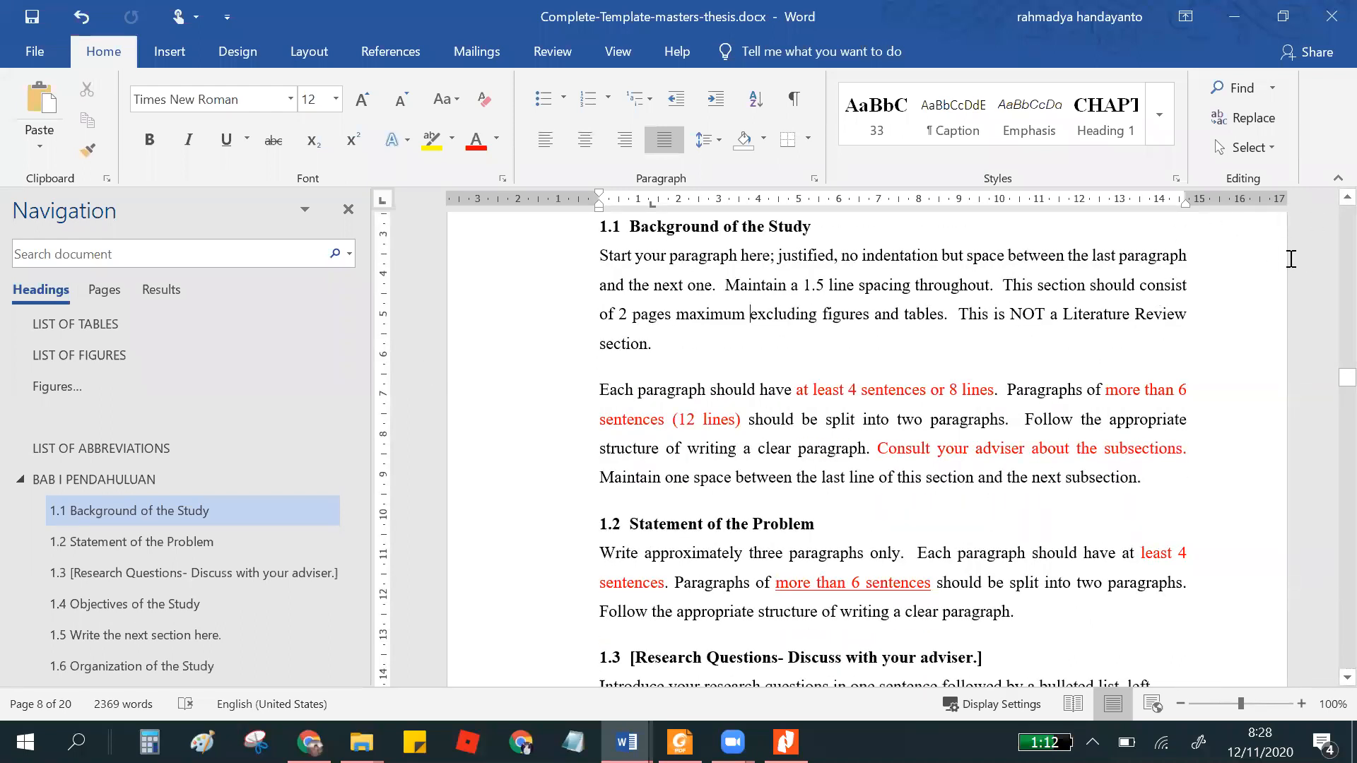
scroll(910, 448, "down", 6)
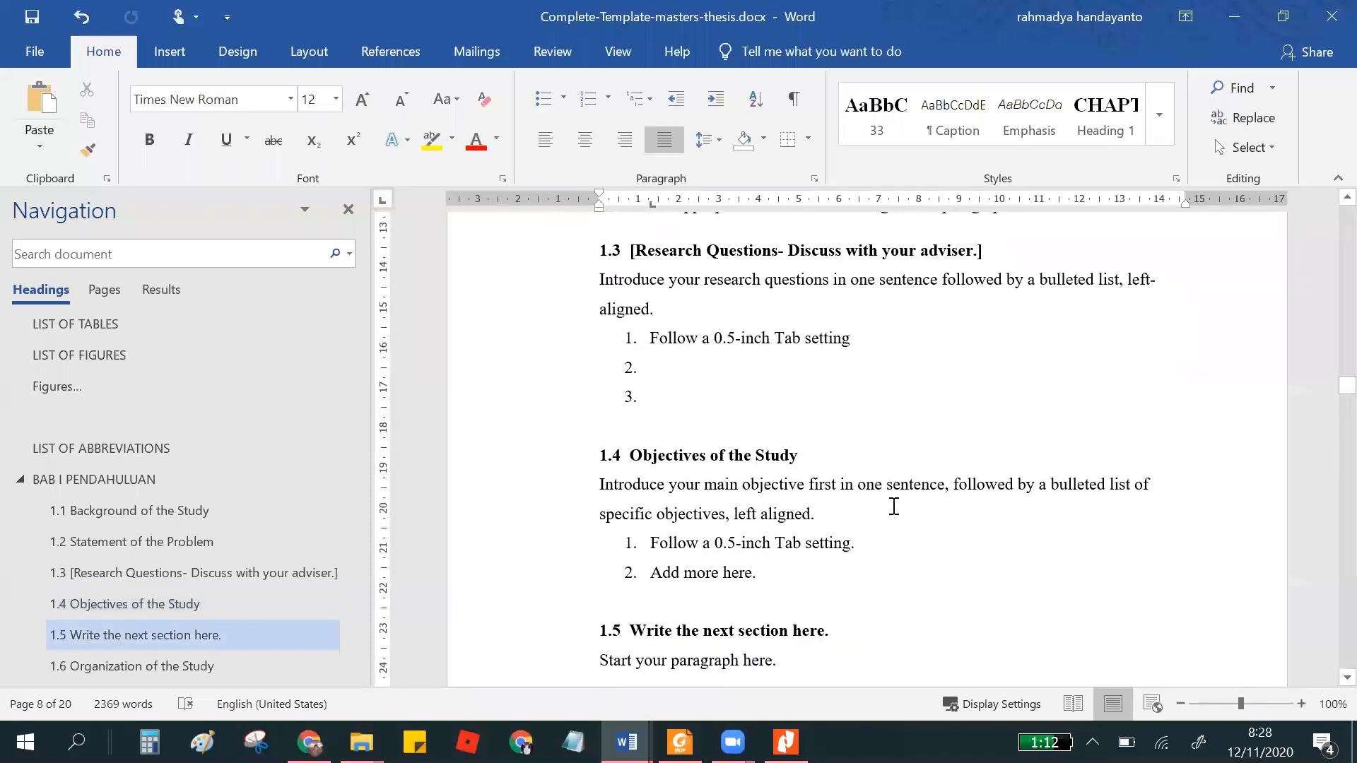
scroll(794, 545, "up", 10)
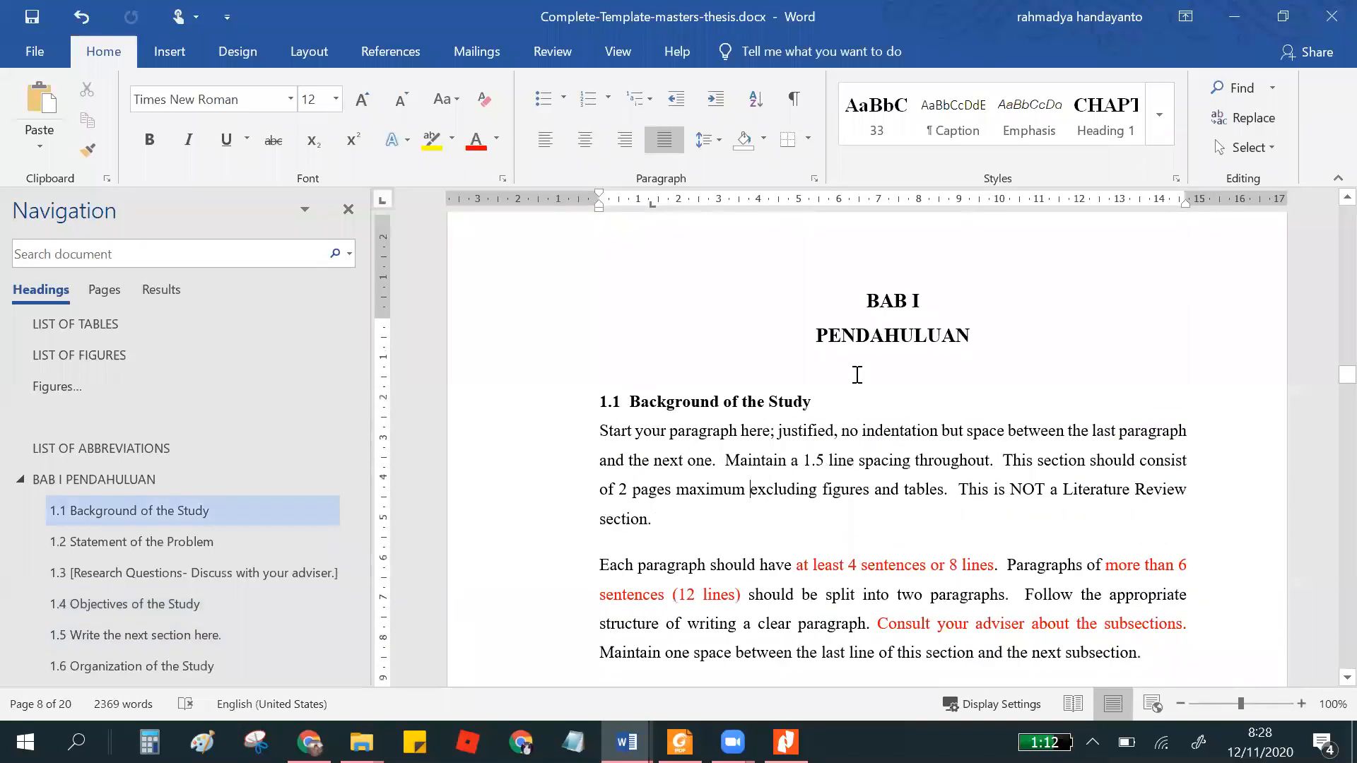
- Review the first chapter's sections down to "1.6 Organization of the Study" and return to place the cursor in the "1.1 Background of the Study" heading
scroll(572, 562, "down", 4)
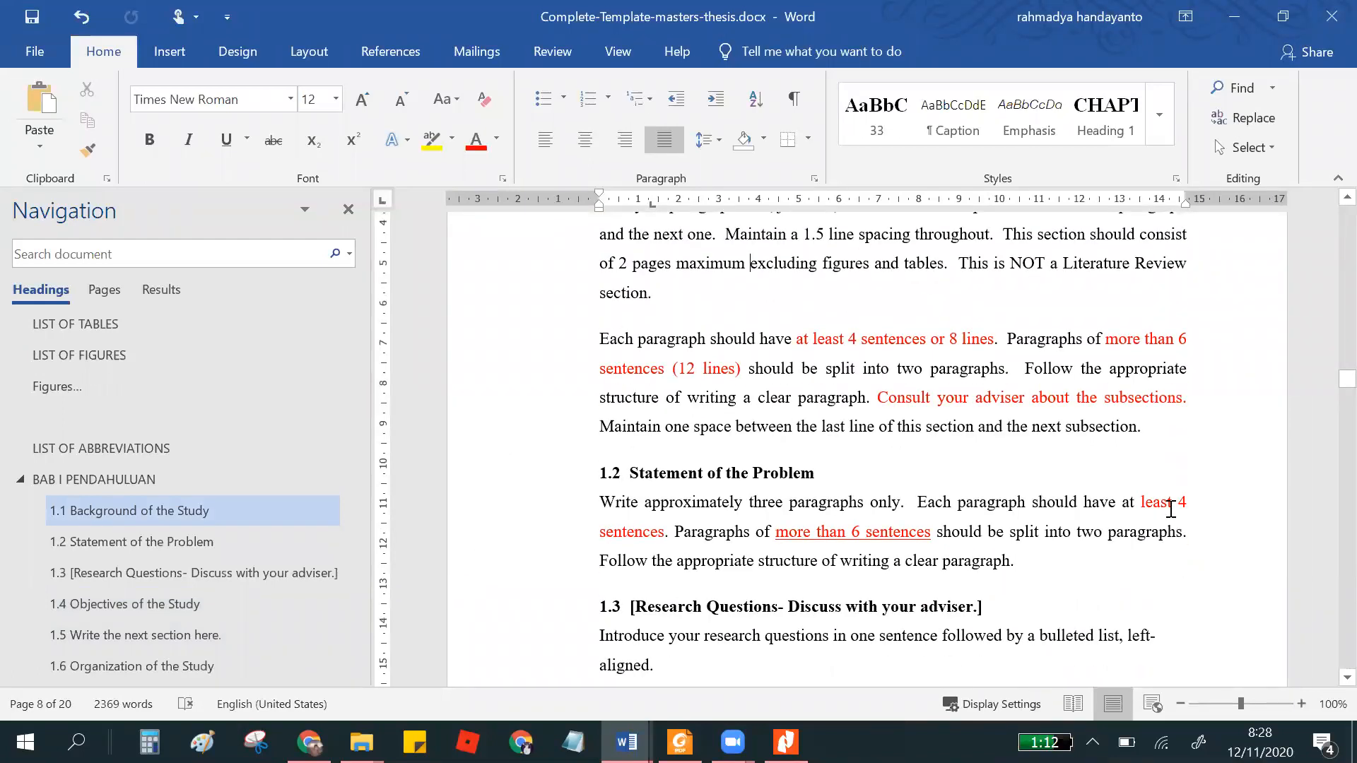
scroll(460, 620, "down", 10)
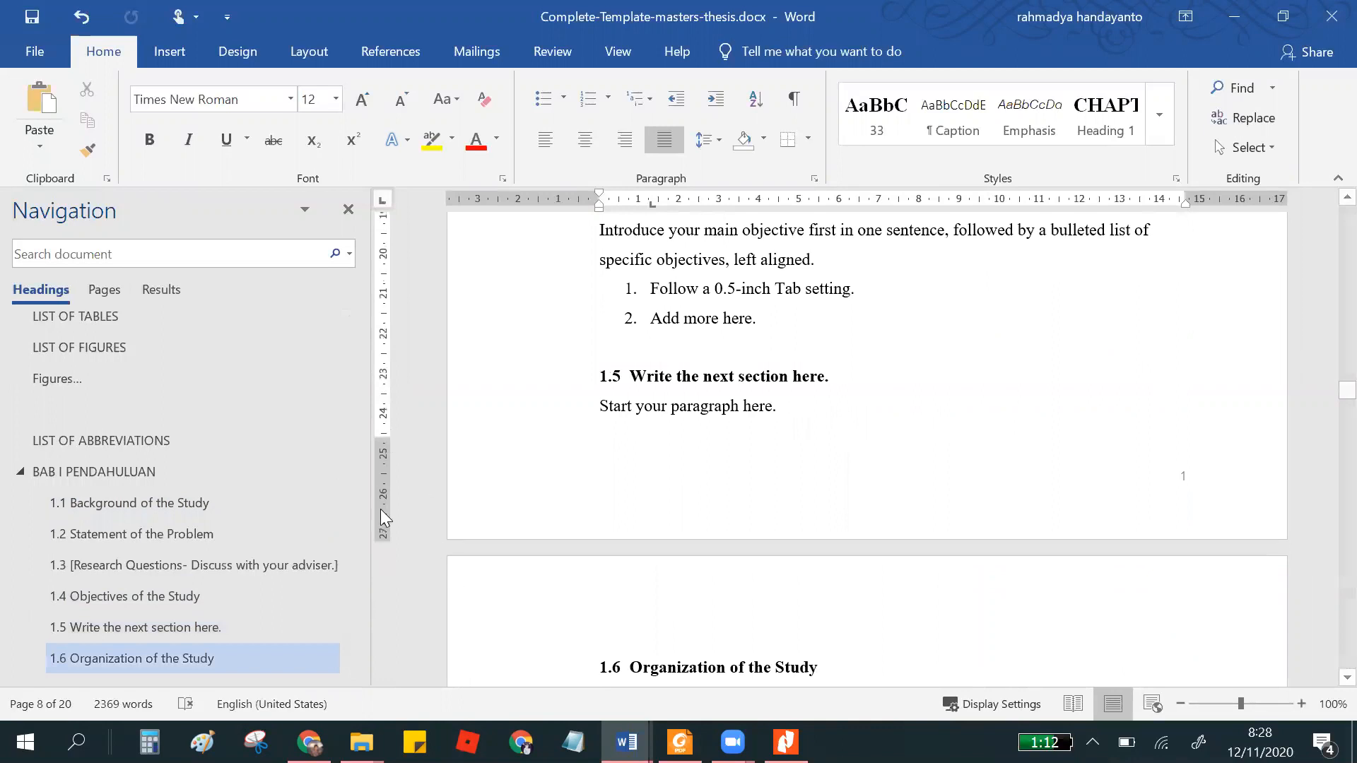
scroll(804, 430, "up", 4)
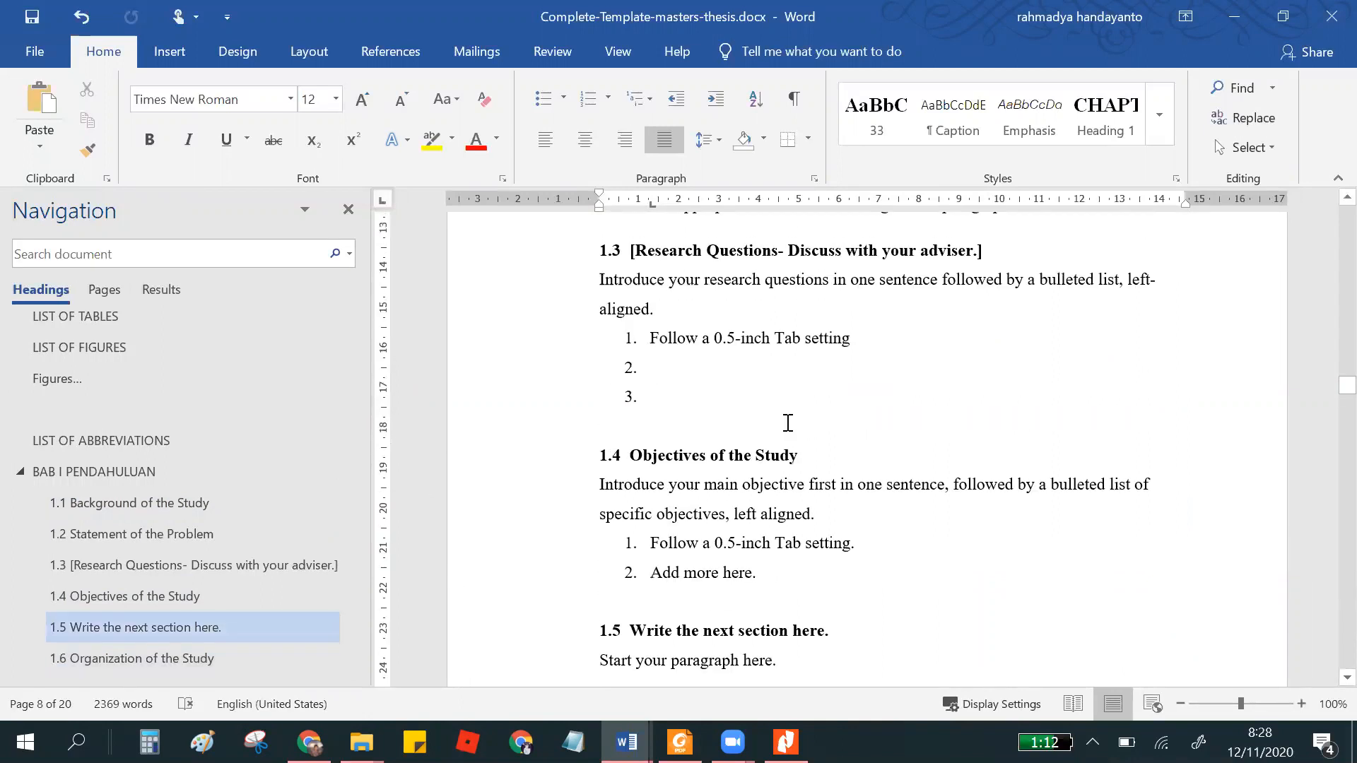
scroll(807, 489, "up", 4)
scroll(807, 489, "up", 8)
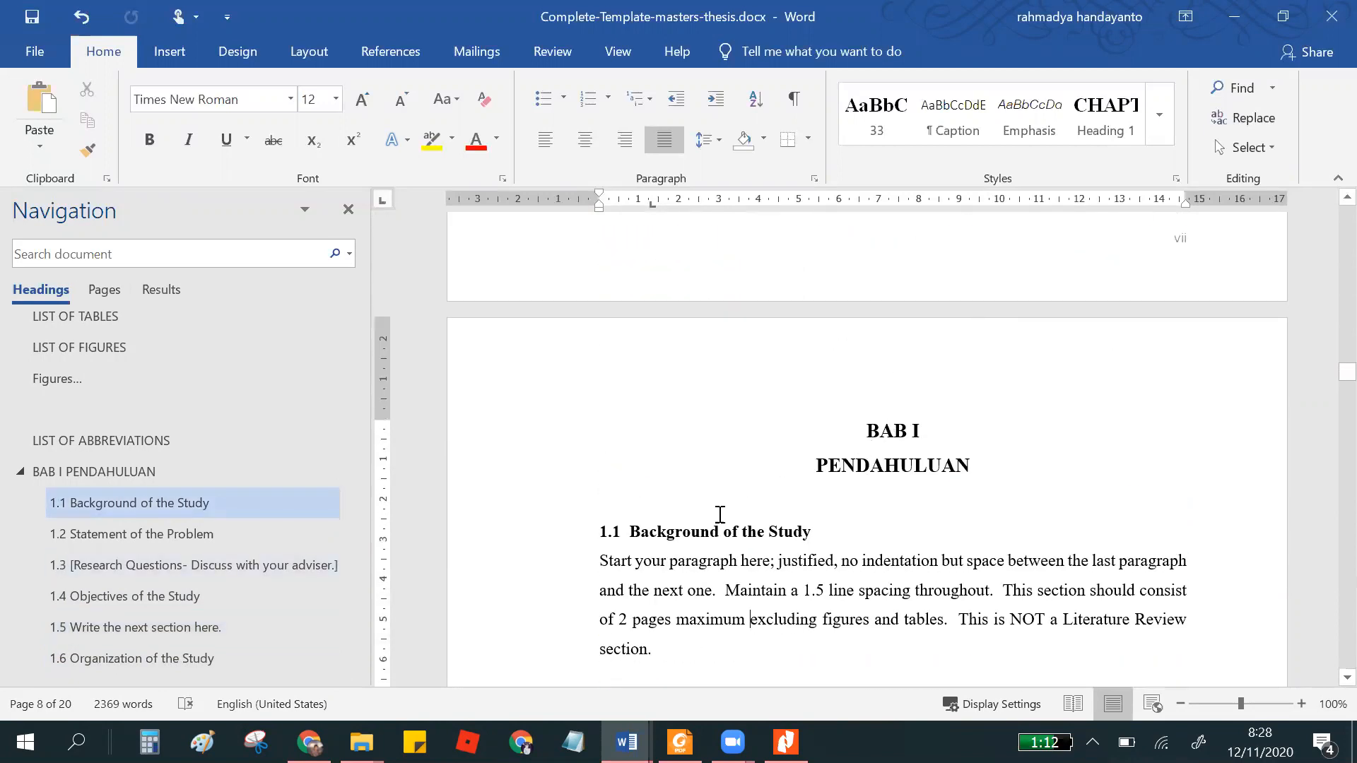
left_click(657, 533)
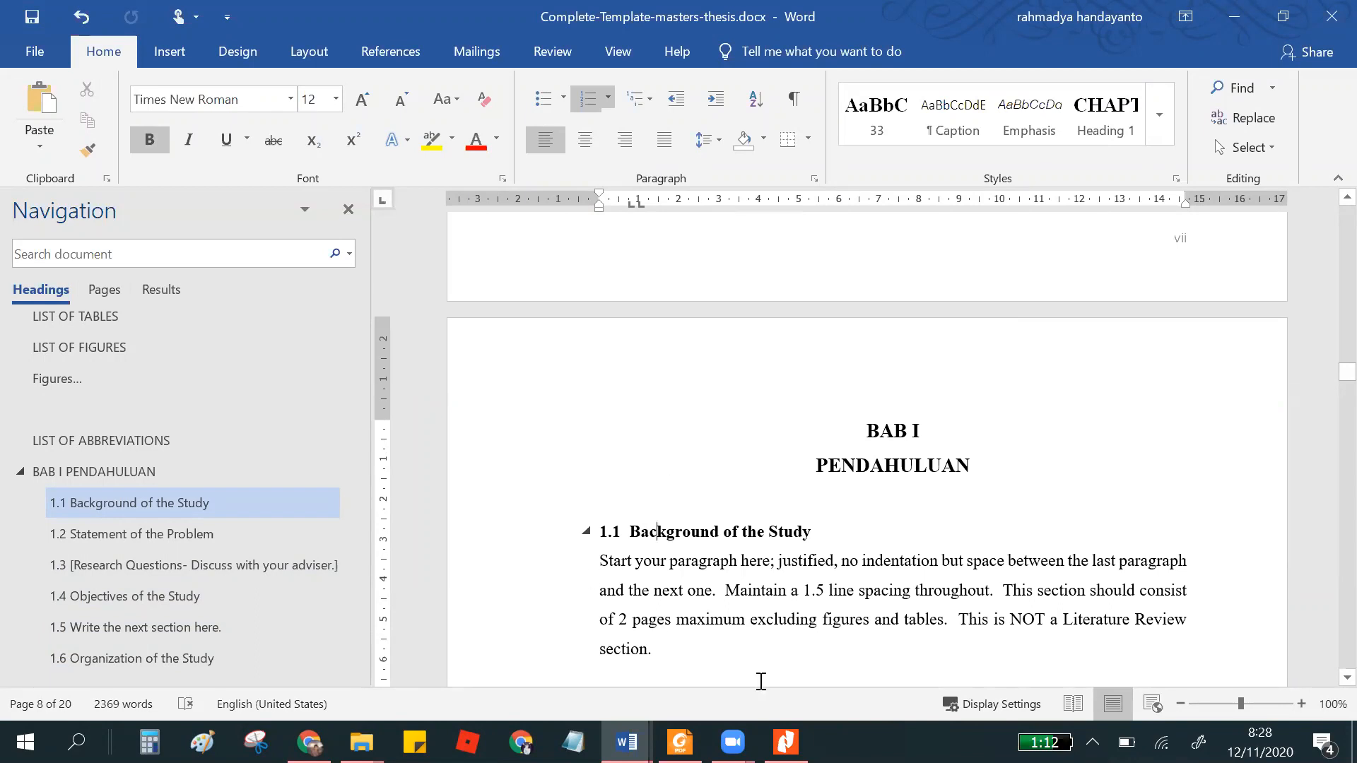
mouse_move(733, 742)
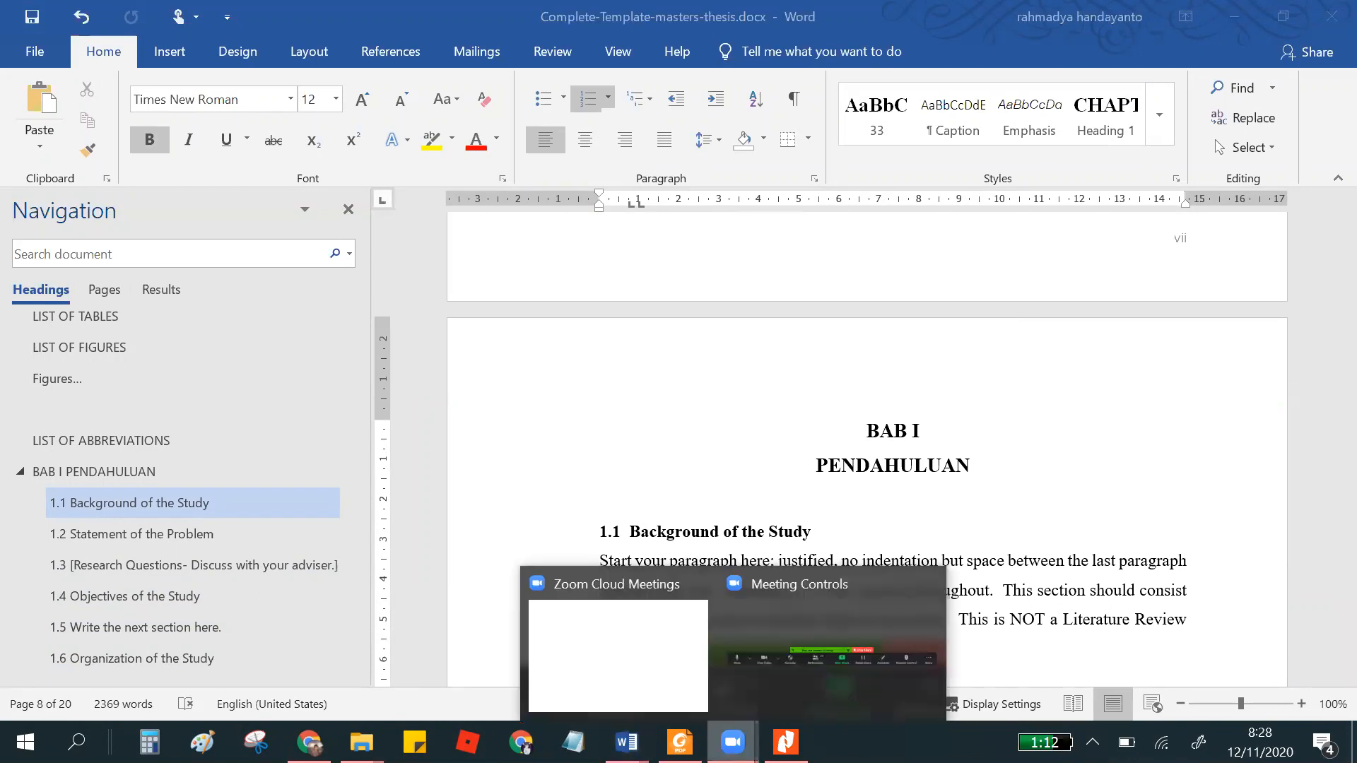